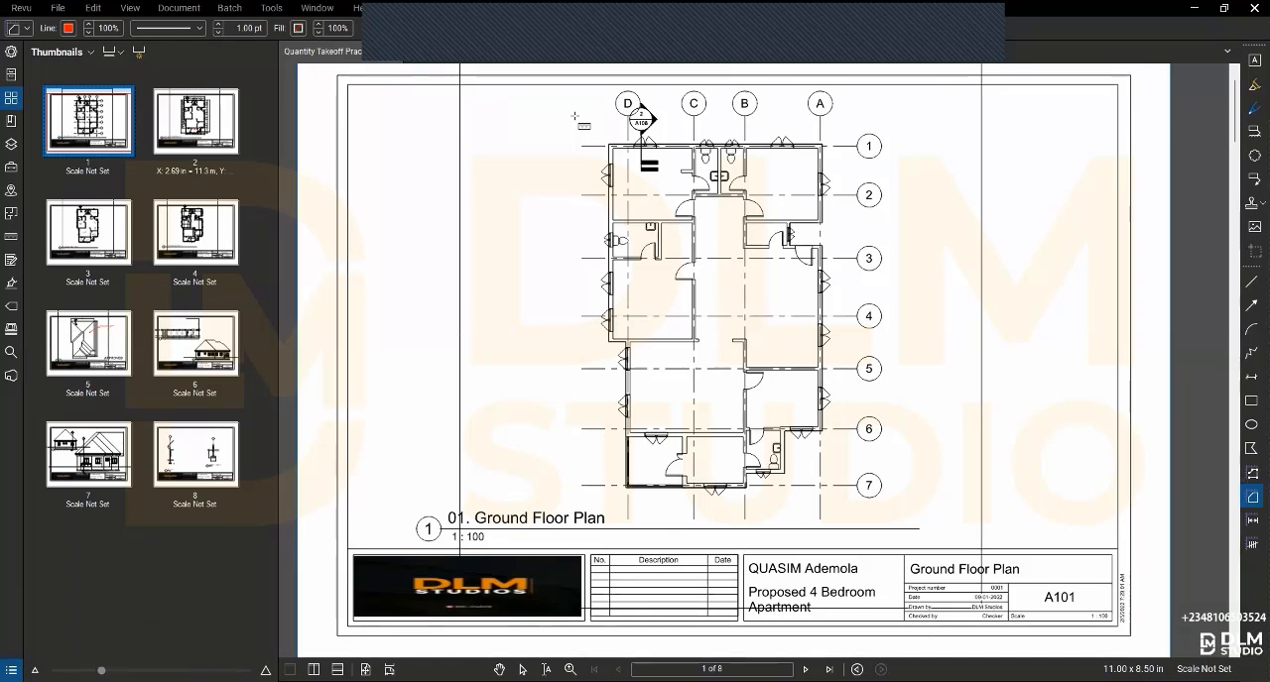
- Start calibrating page 1's scale from both ends of the door opening on grid C between grids 3 and 4
scroll(772, 134, up, 4)
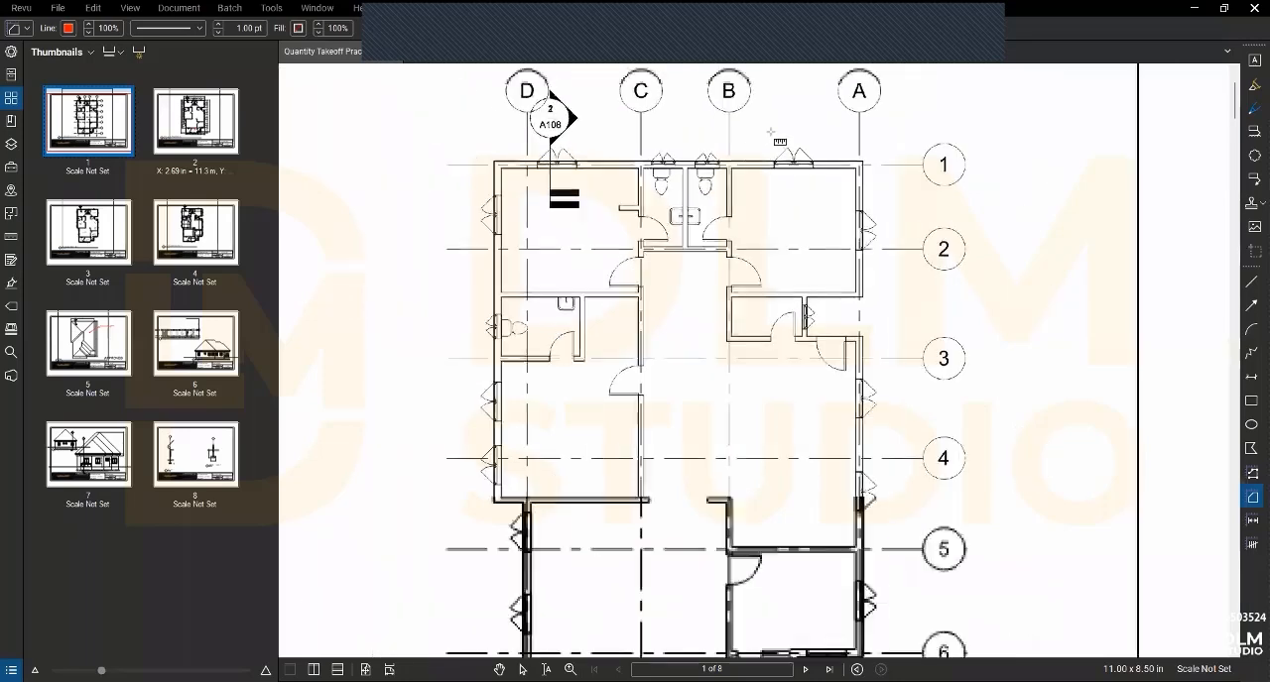
scroll(659, 249, down, 2)
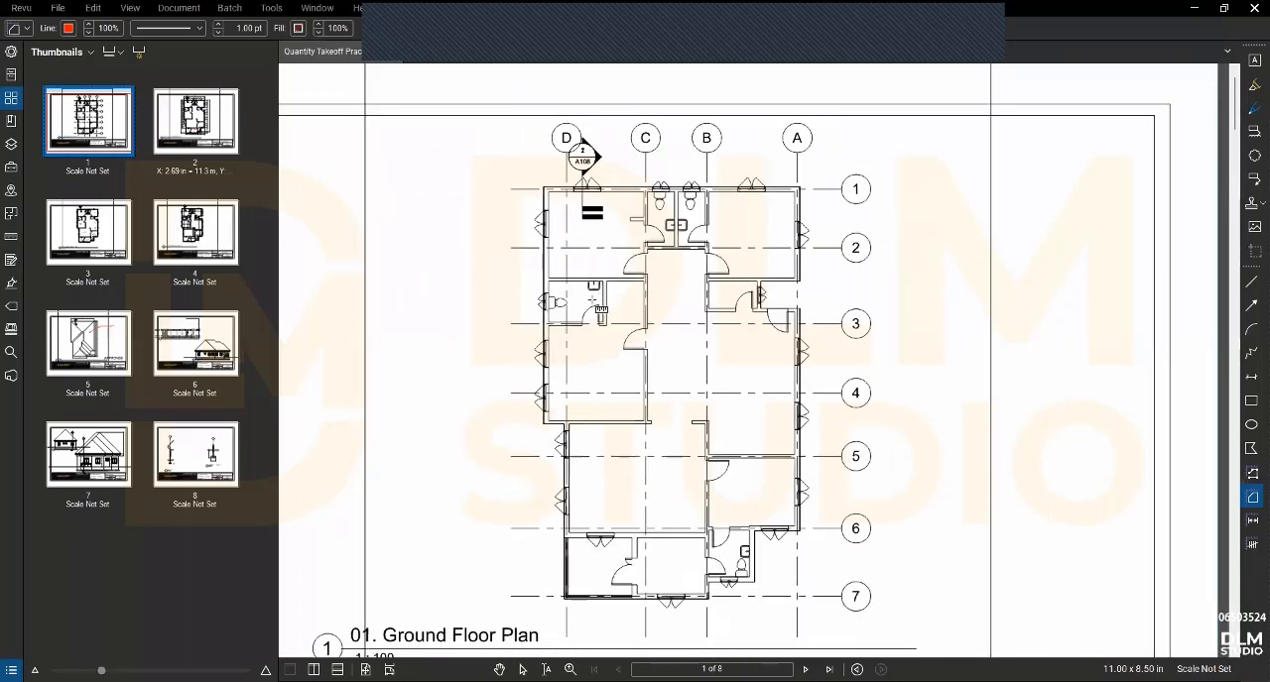
scroll(593, 299, up, 2)
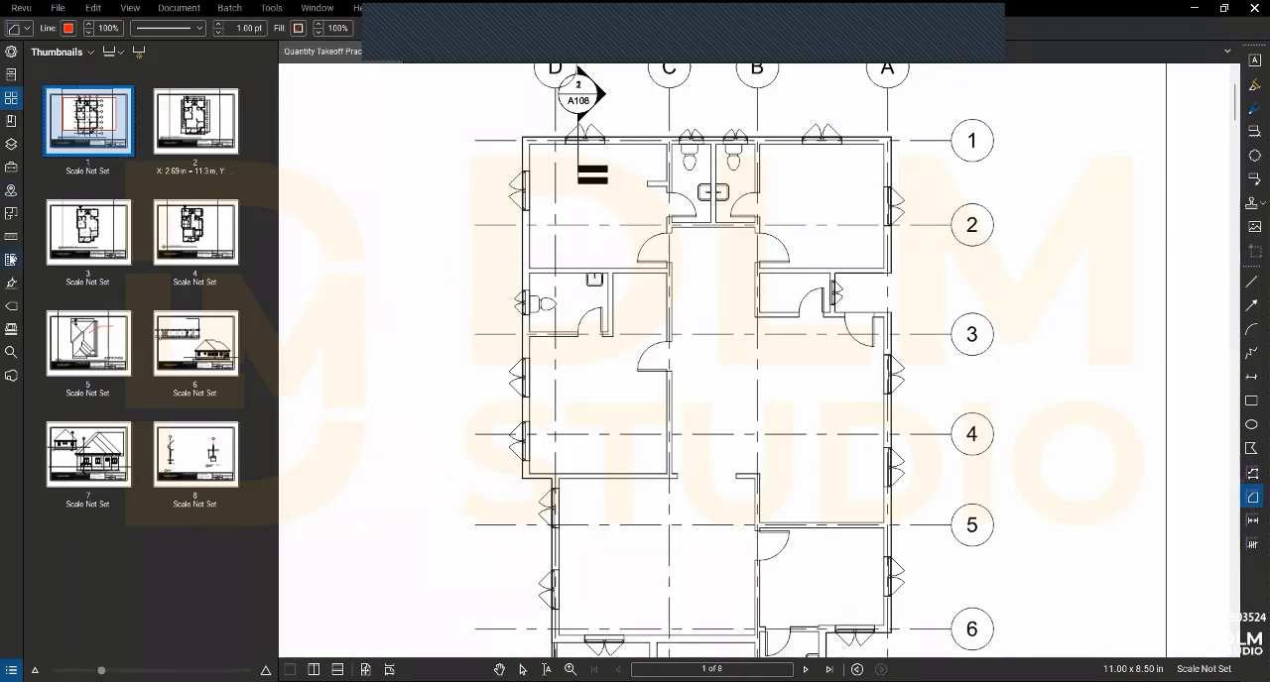
click(8, 240)
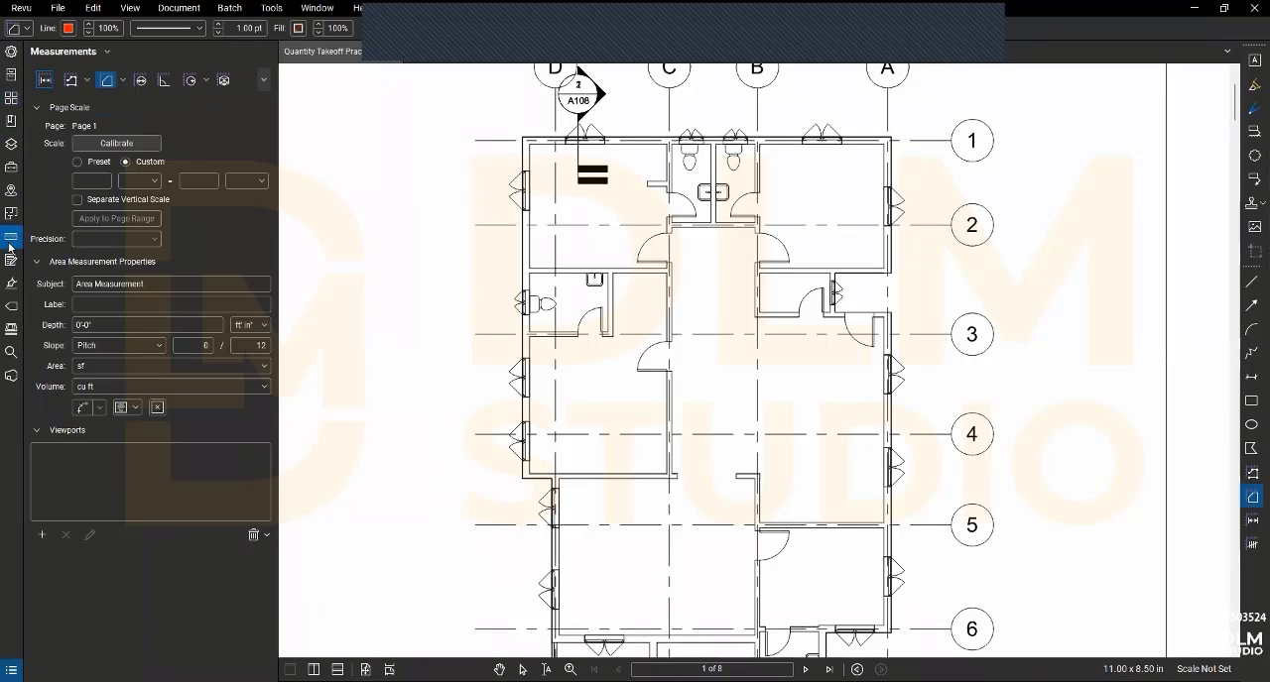
click(85, 148)
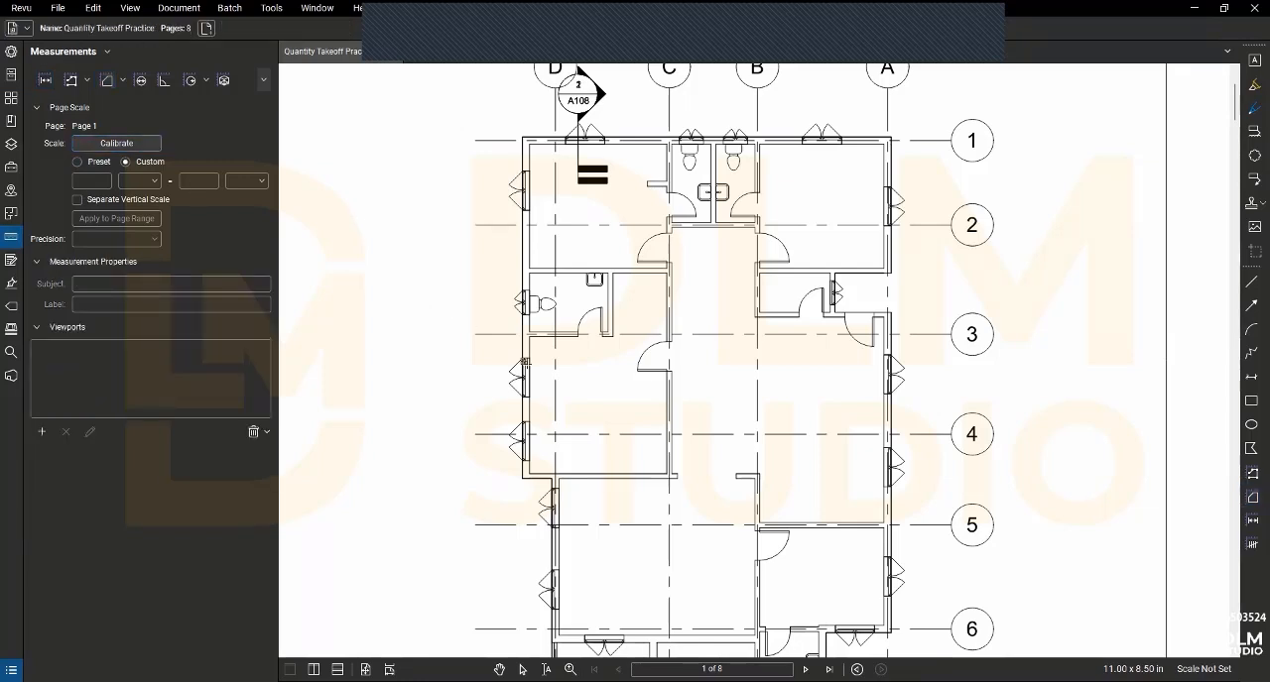
scroll(667, 359, up, 3)
scroll(667, 359, up, 1)
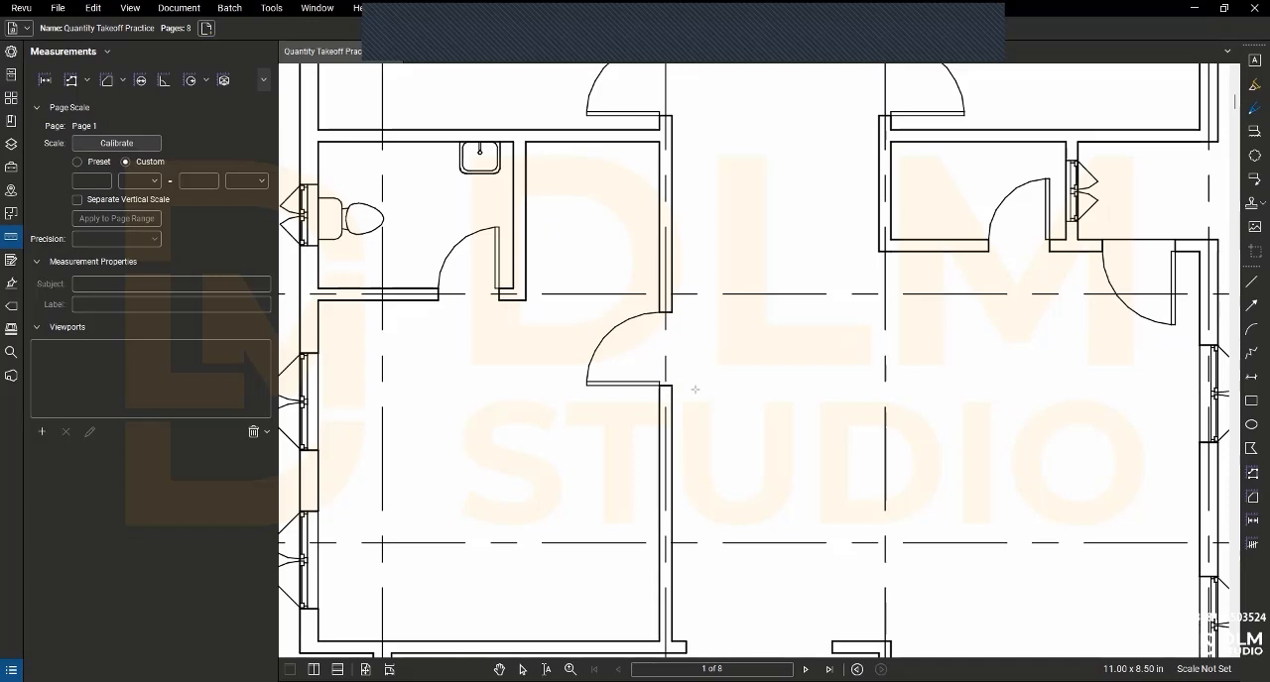
click(673, 384)
click(673, 311)
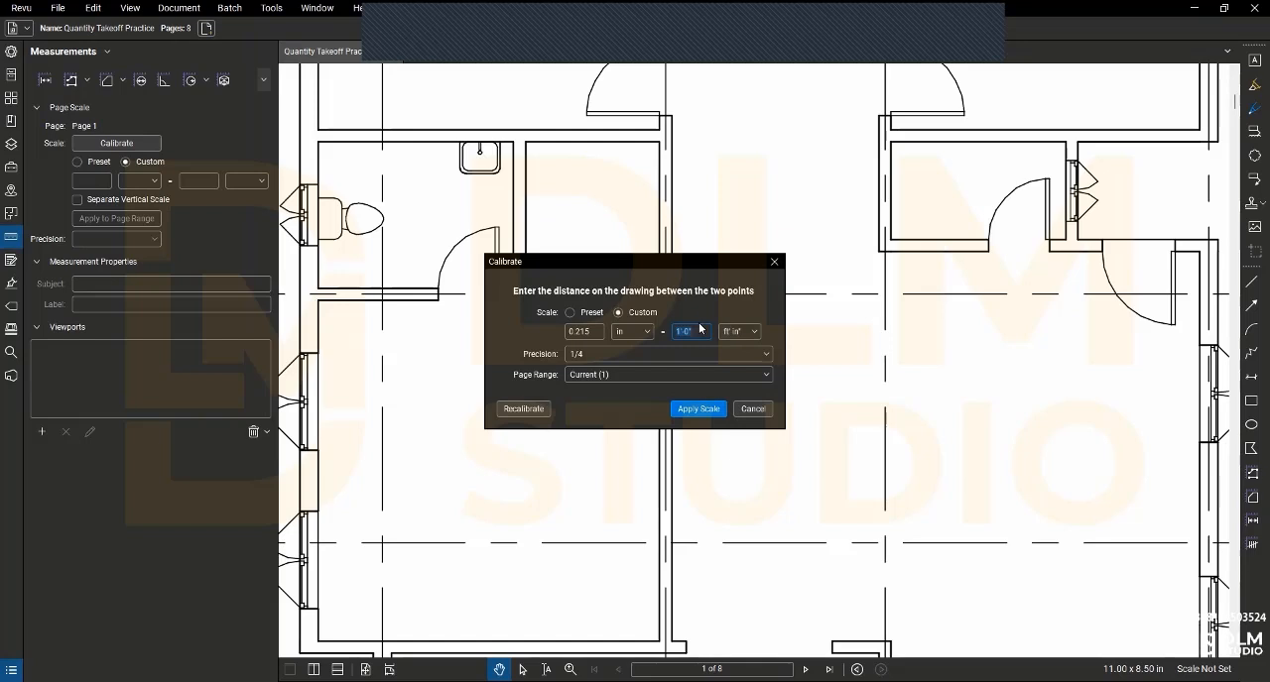
- Set the calibration distance to 0.9 m and apply the scale to the current page
click(741, 333)
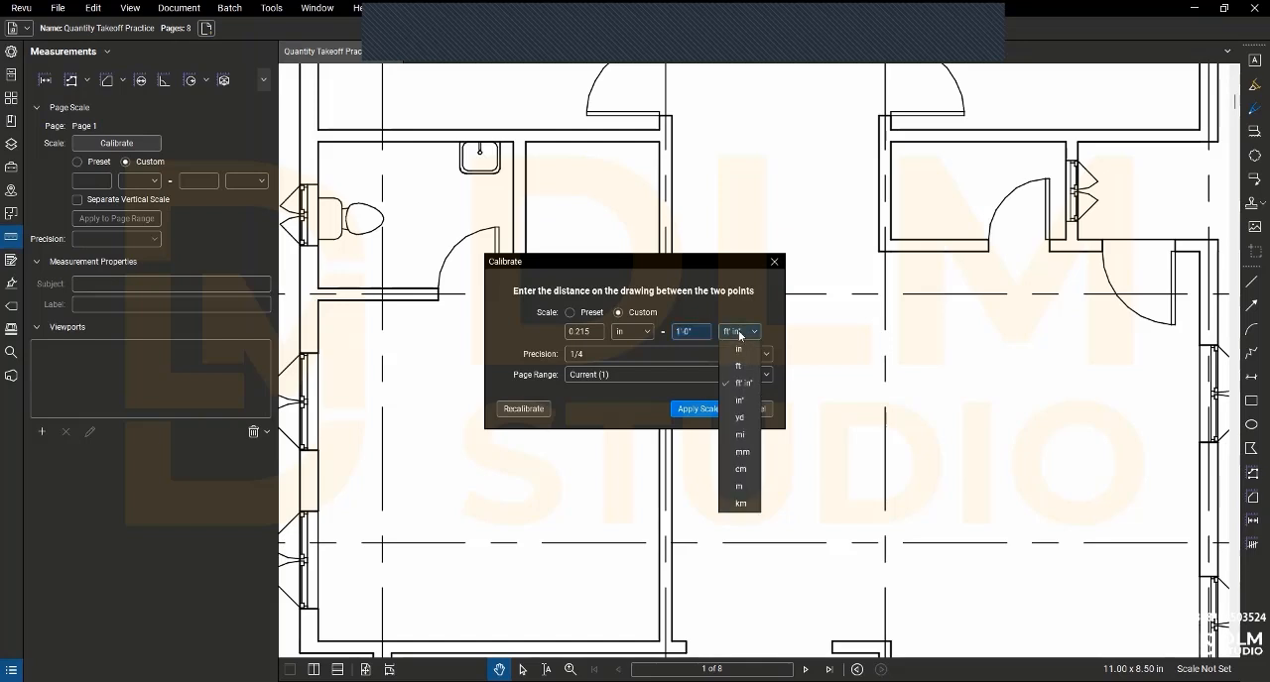
click(741, 489)
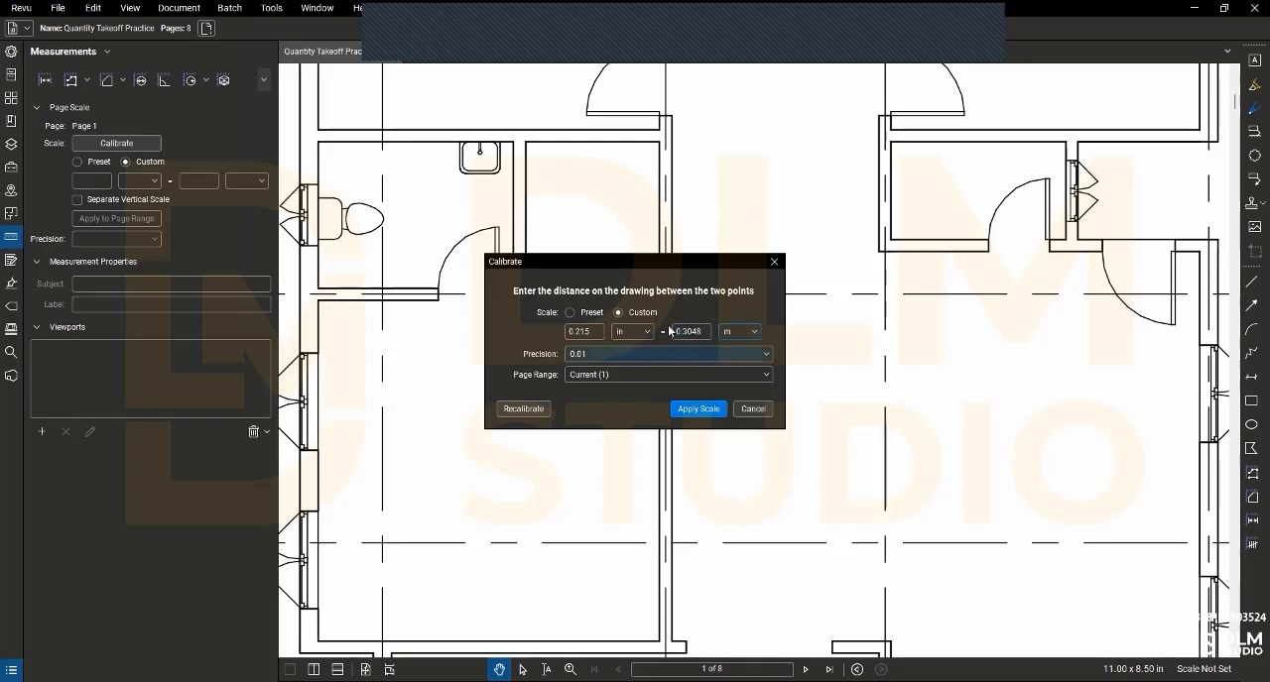
double_click(697, 333)
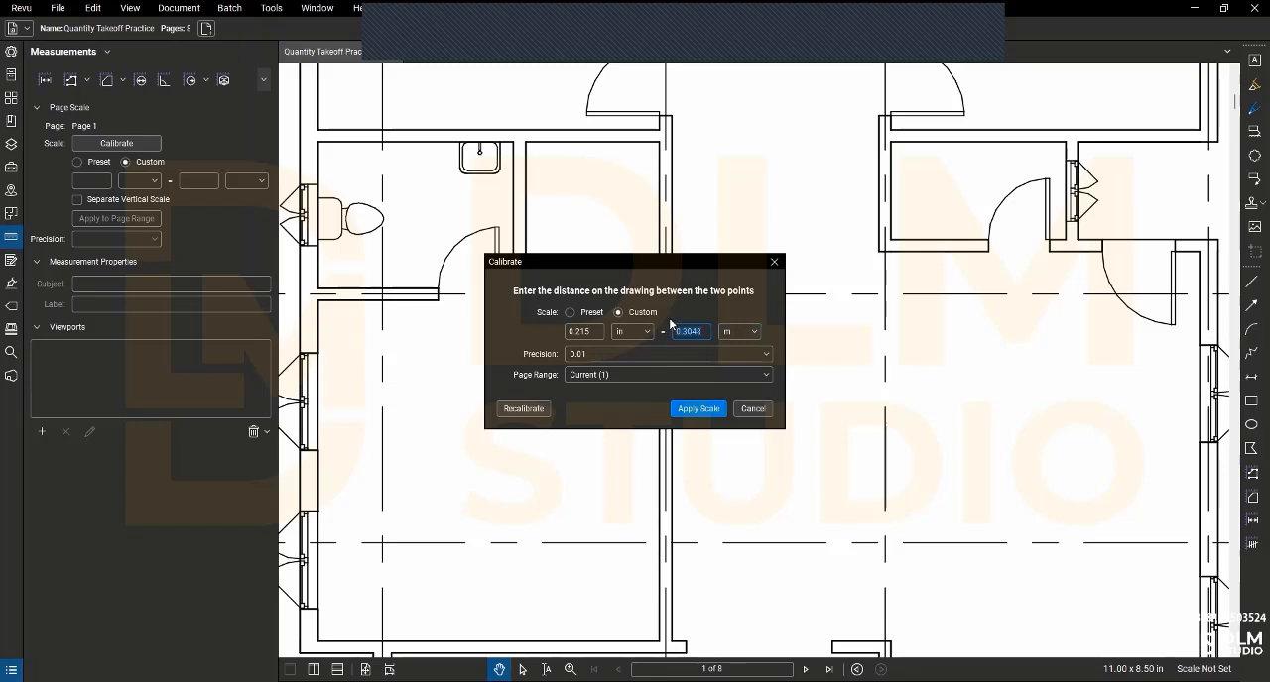
text(1)
click(696, 409)
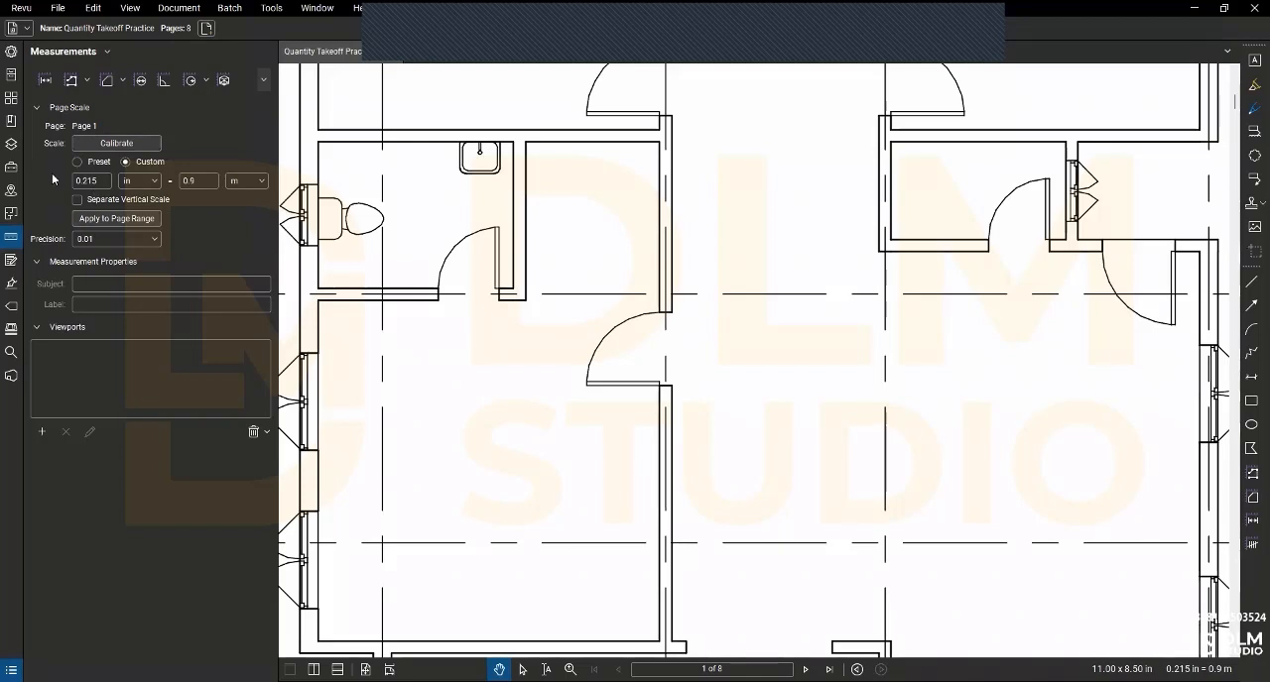
- Enable a separate vertical scale and calibrate the X scale to 0.9 m across the horizontal door opening near grids 3 and A
click(94, 199)
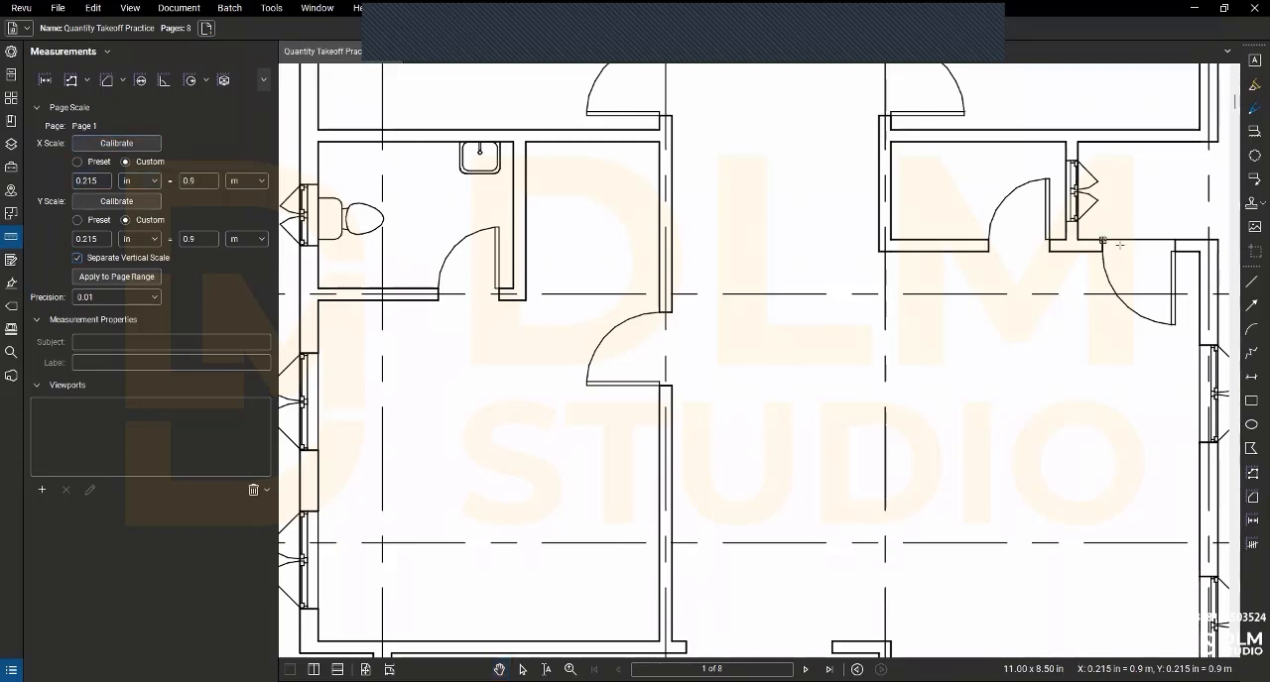
click(1174, 241)
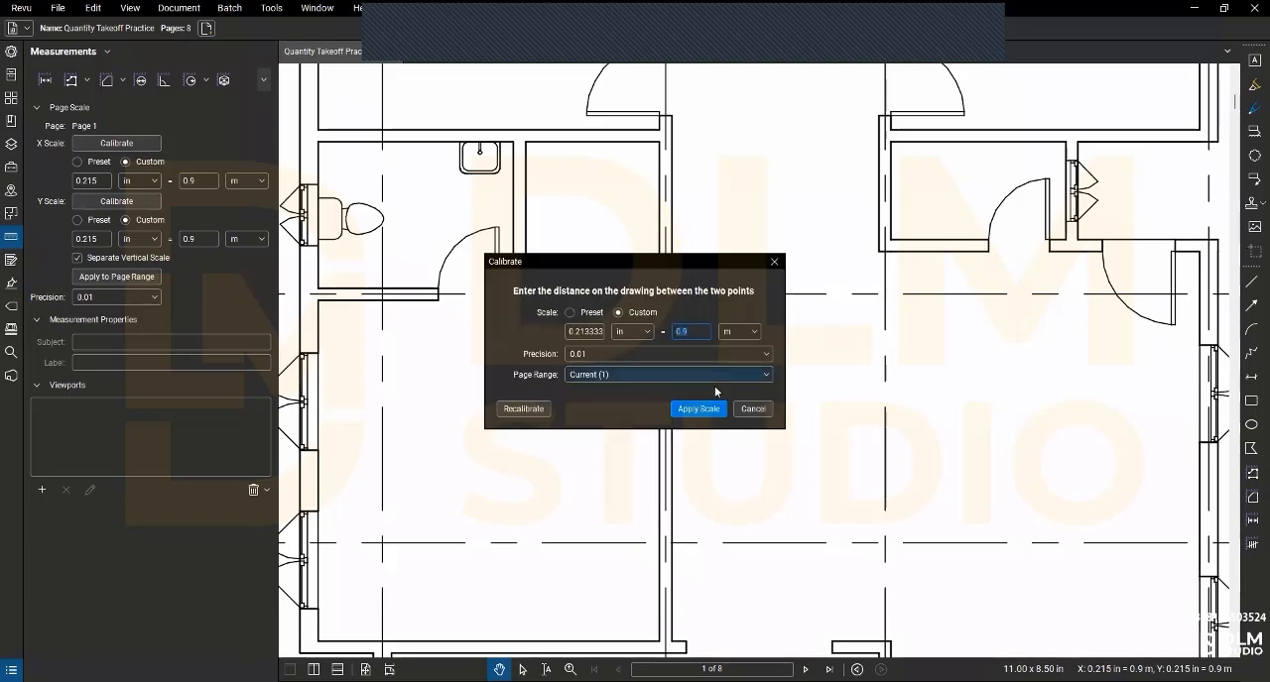
click(714, 410)
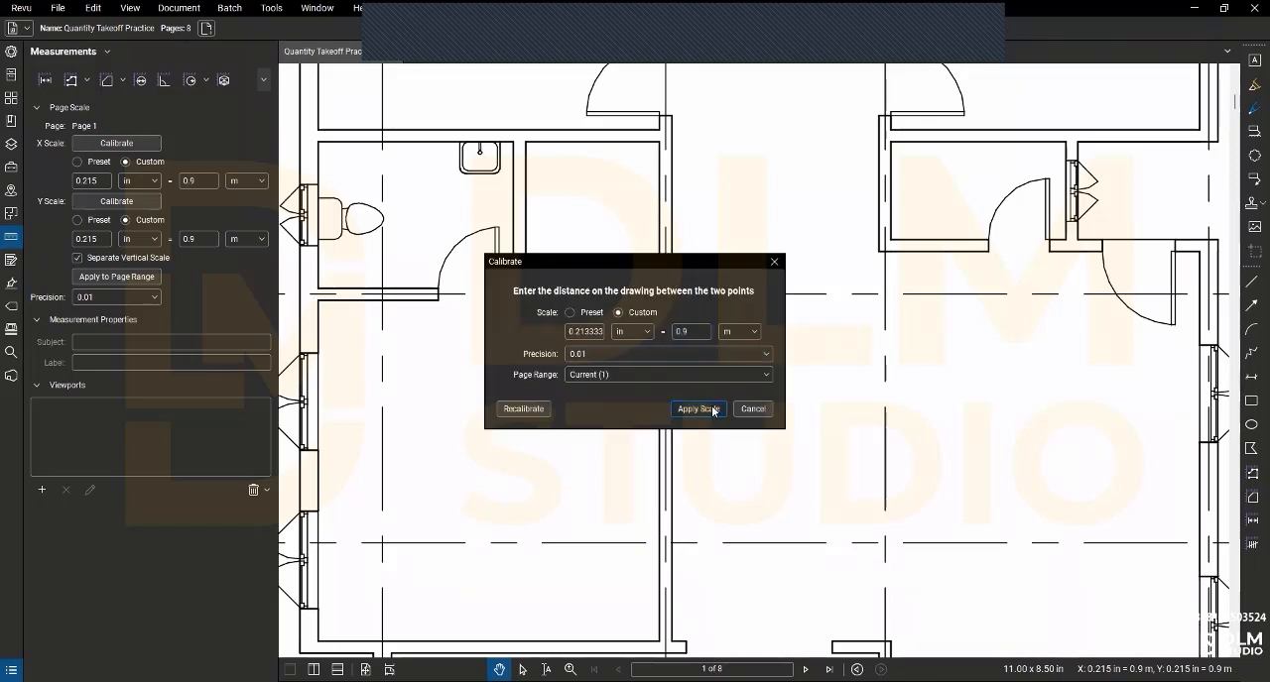
- Calibrate page 1's Y scale to 0.9 m across the vertical door opening on grid C
click(132, 205)
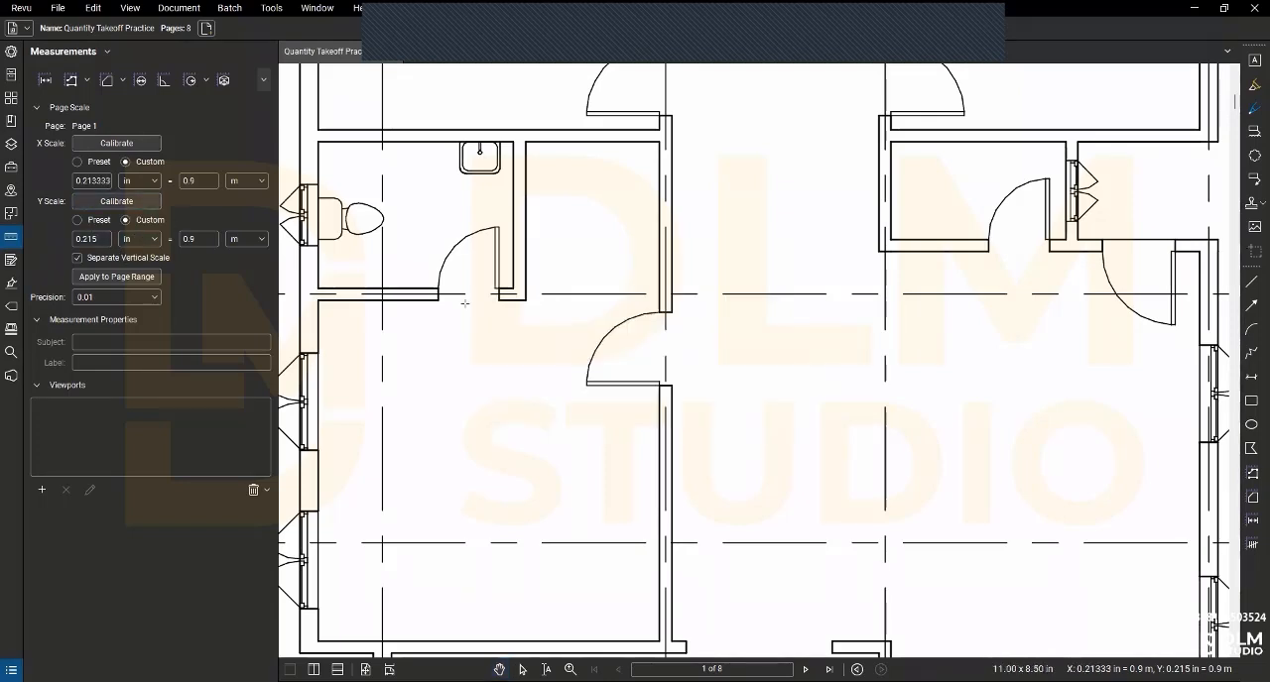
click(668, 311)
click(672, 387)
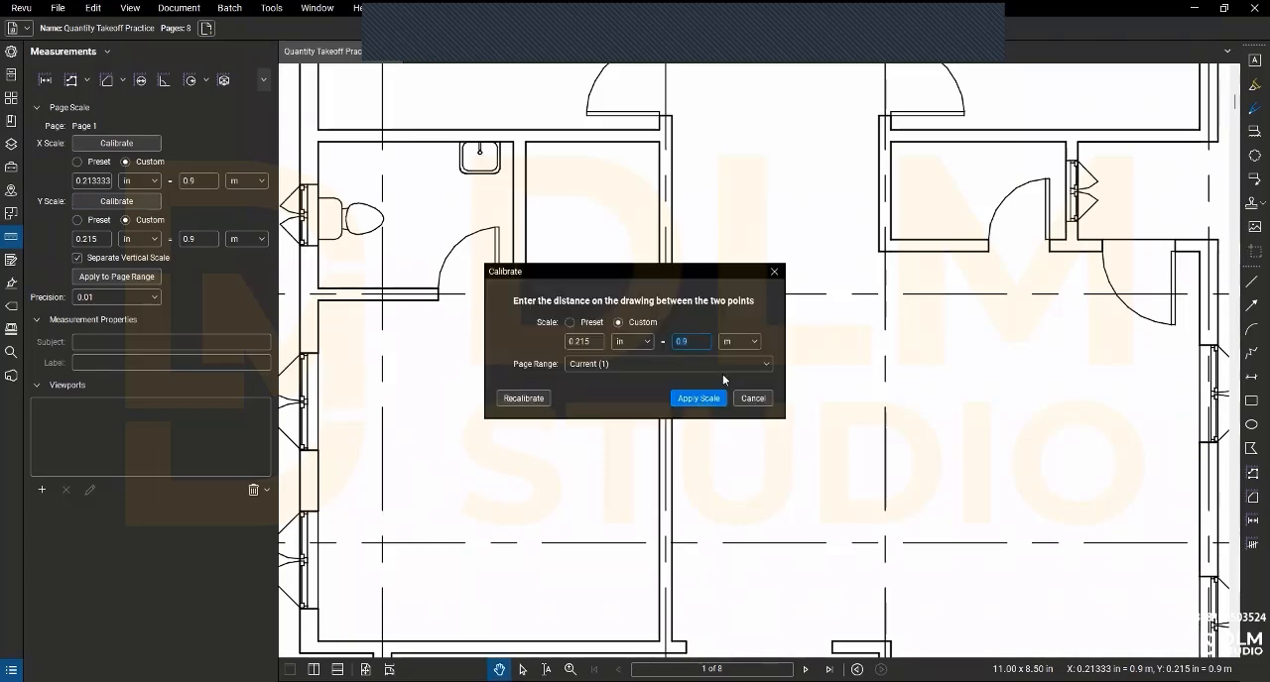
click(698, 398)
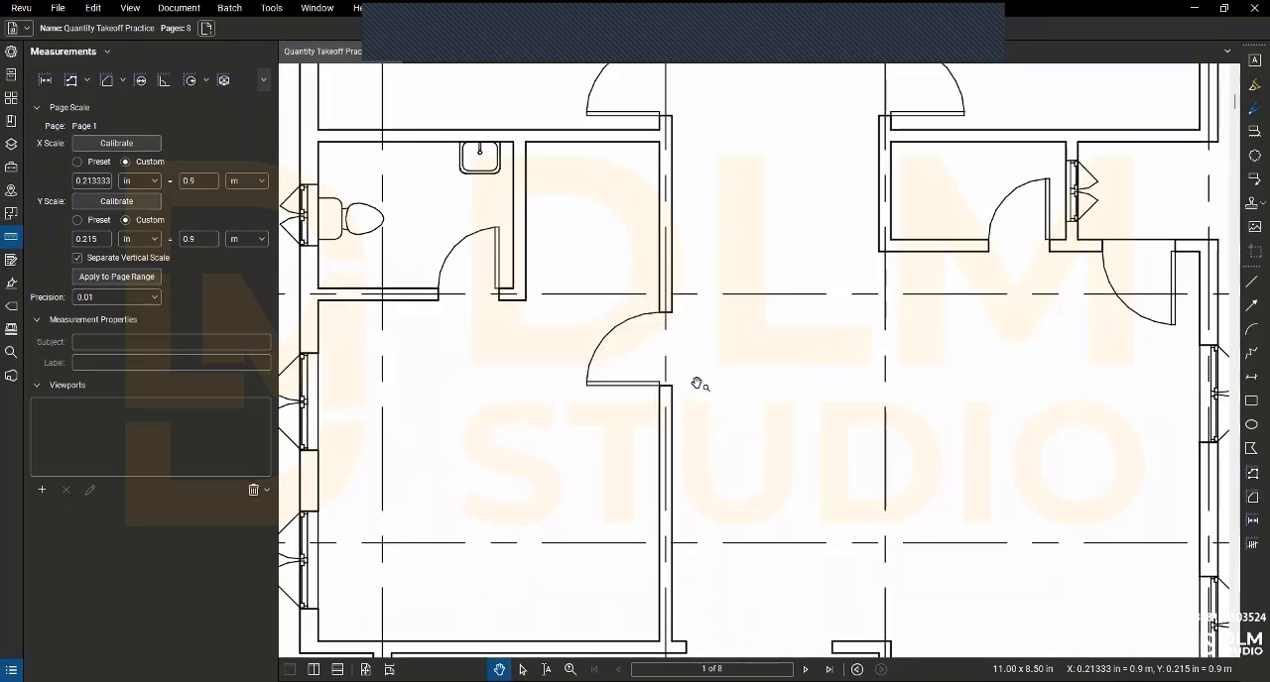
- Measure the inner width of the room between grids B and A below grid 1, and its door opening on grid B
scroll(699, 385, down, 5)
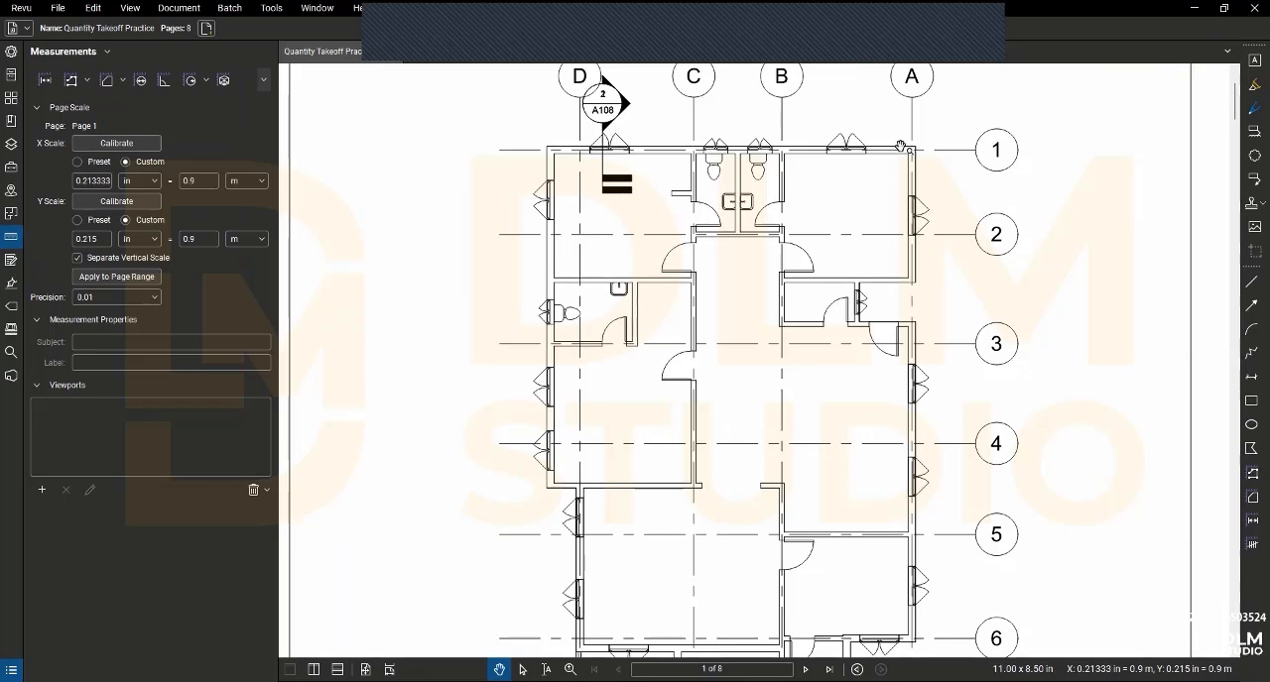
scroll(900, 147, up, 3)
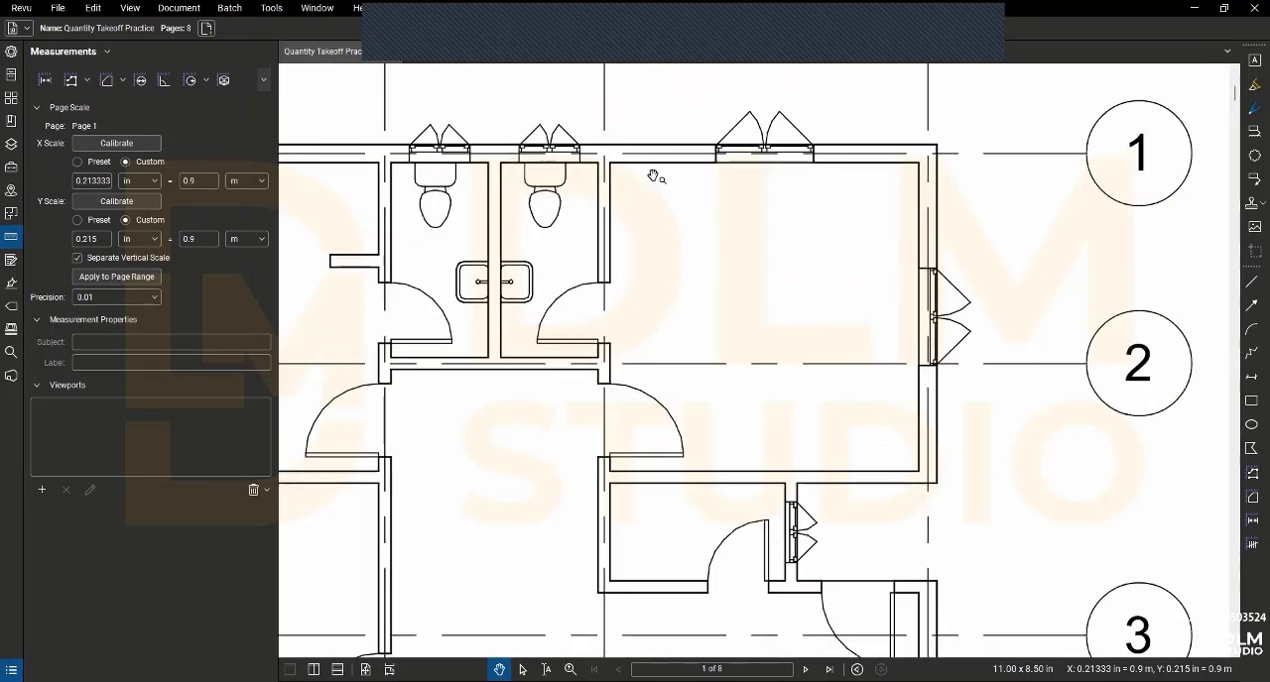
click(45, 79)
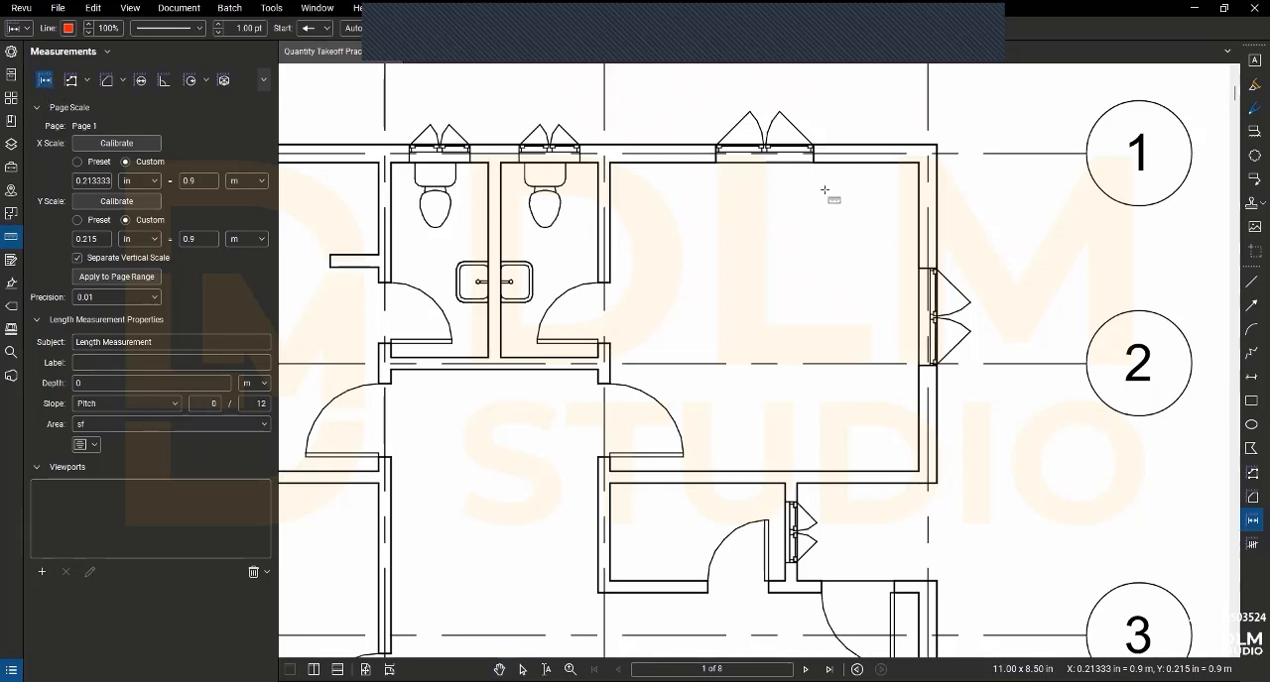
click(918, 163)
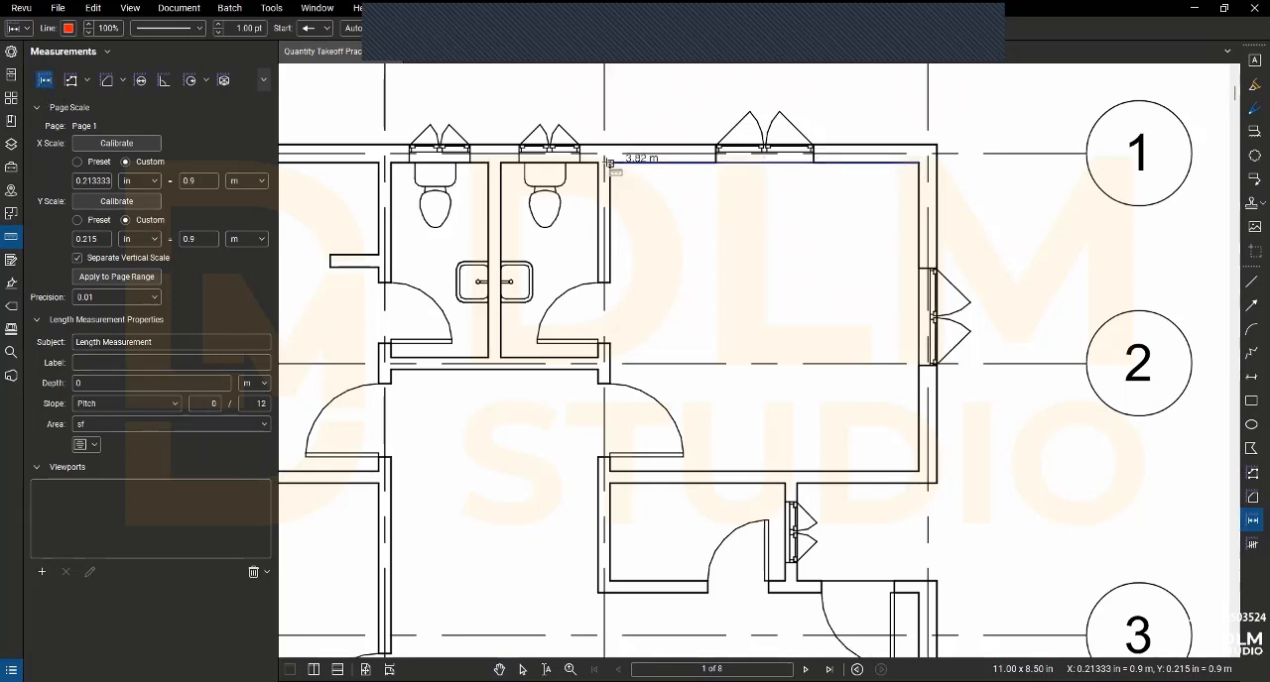
click(609, 160)
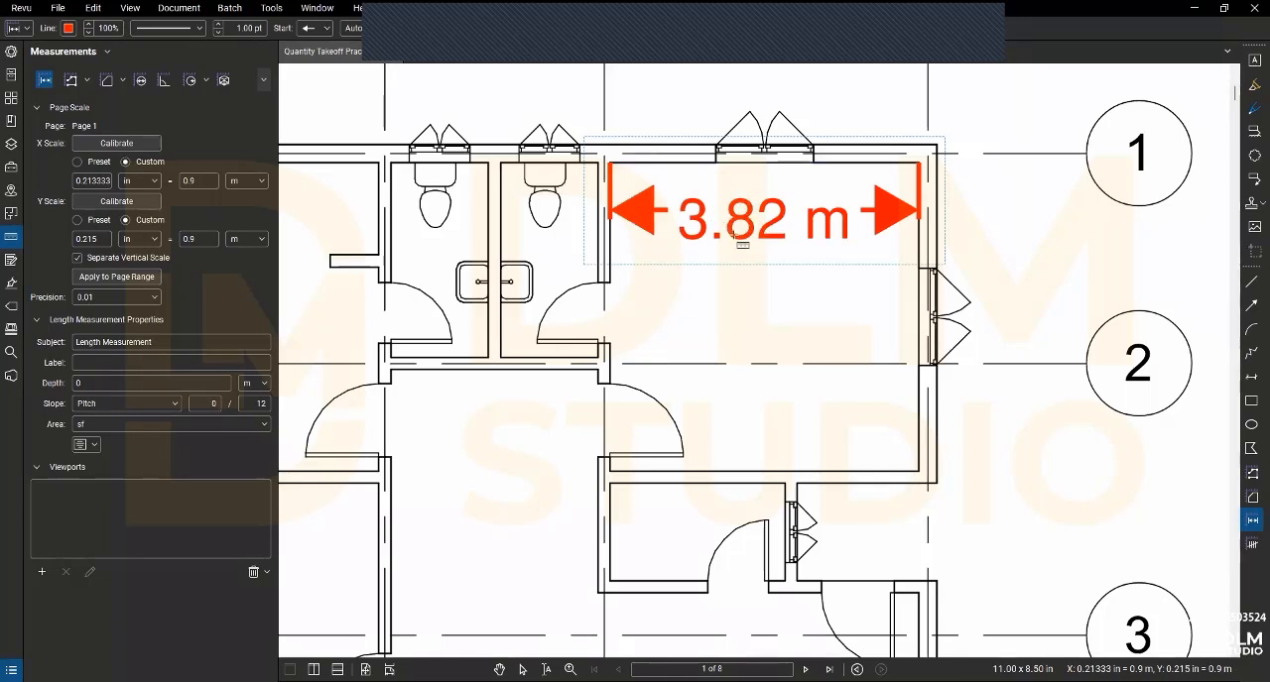
click(601, 387)
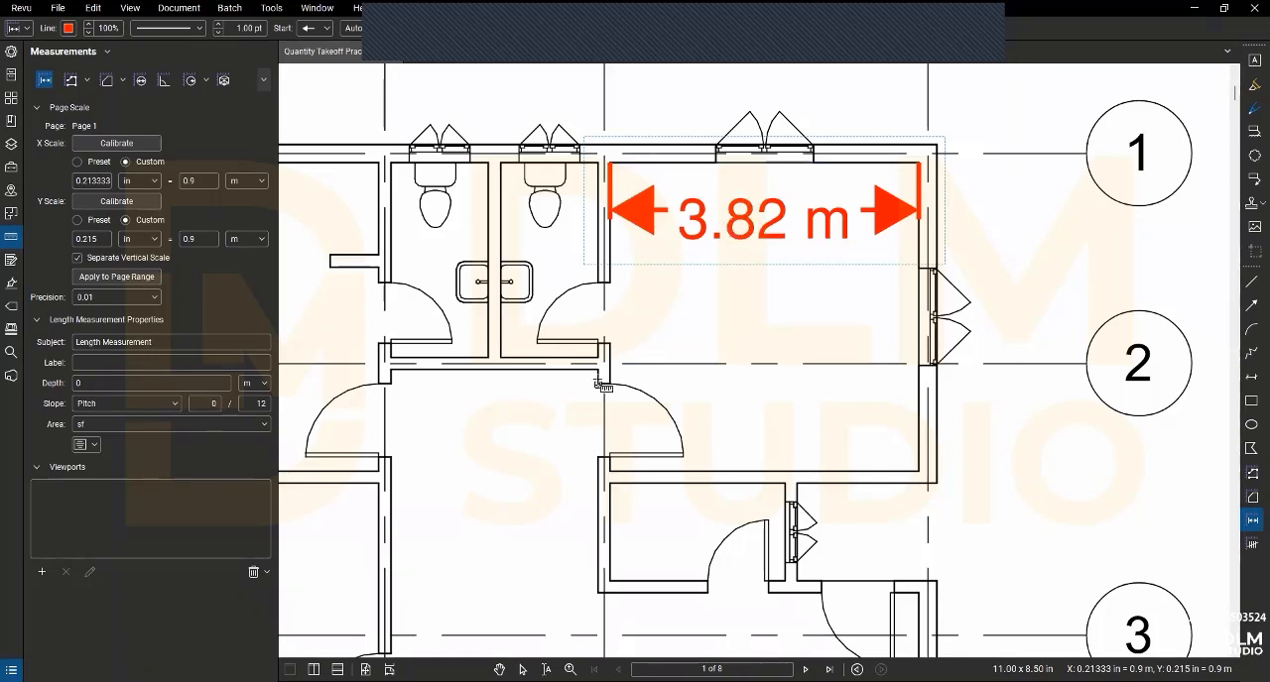
click(599, 458)
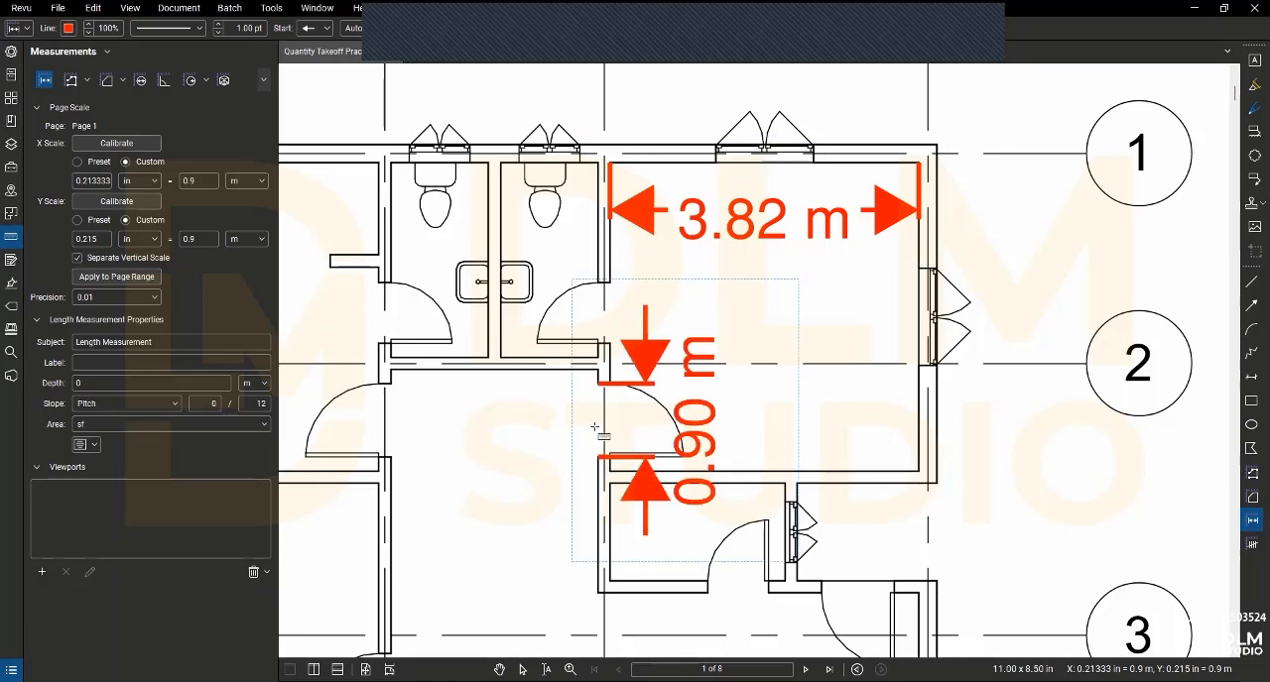
- Delete the door opening and room width length measurements from the ground floor plan
right_click(517, 438)
click(482, 396)
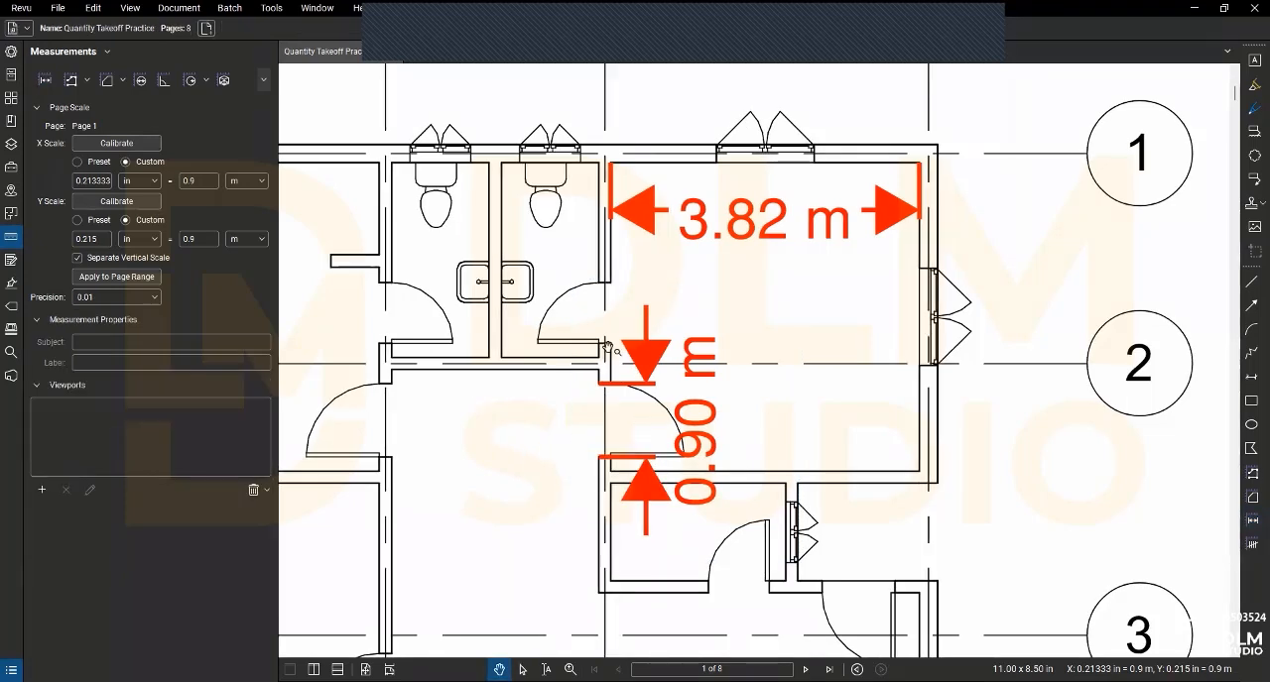
click(643, 396)
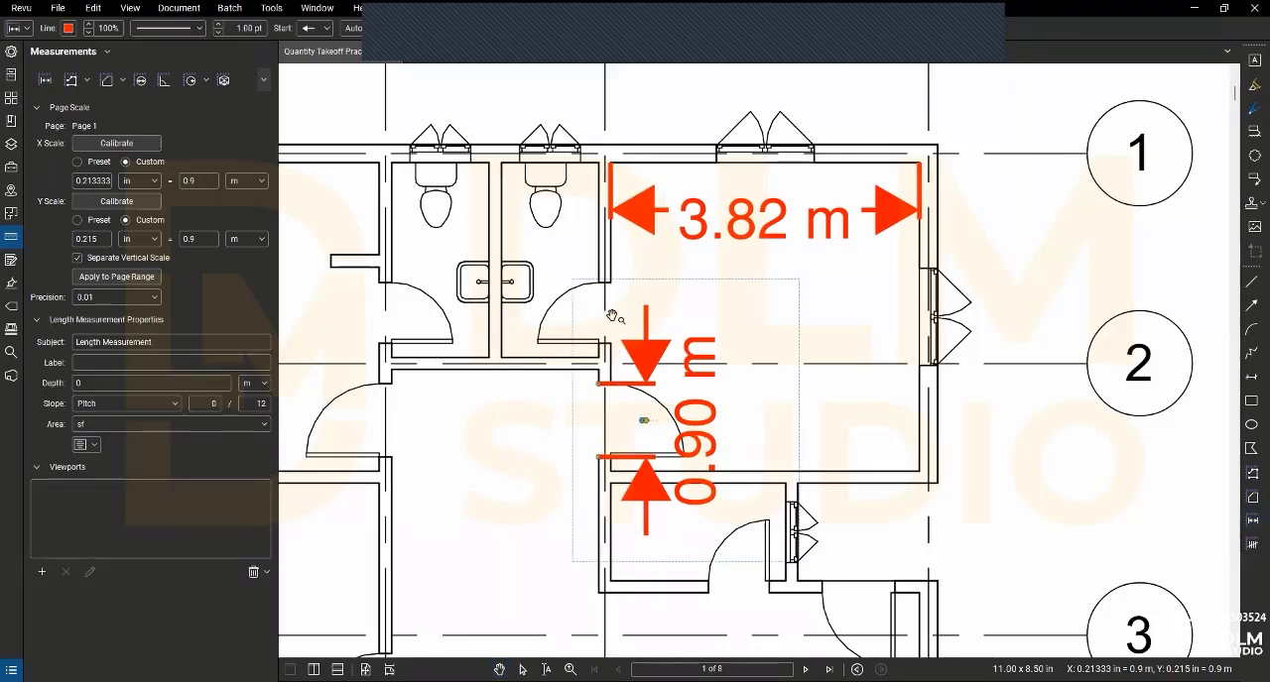
key(Delete)
click(684, 234)
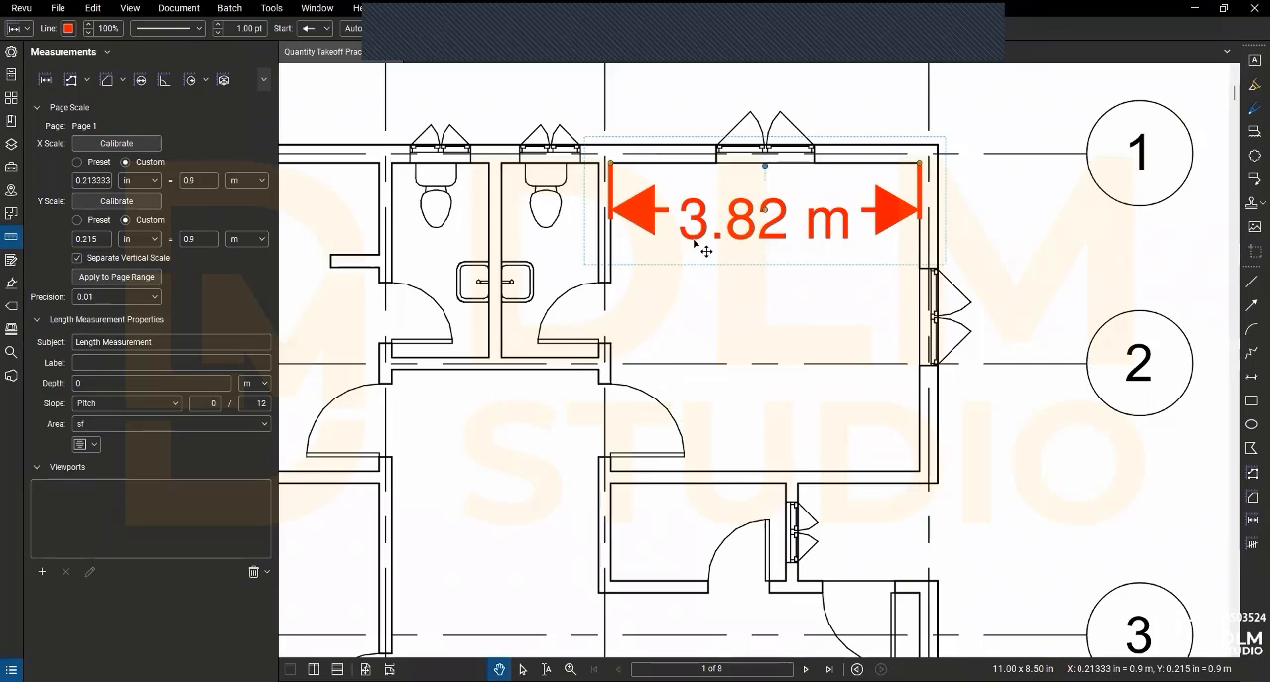
key(Delete)
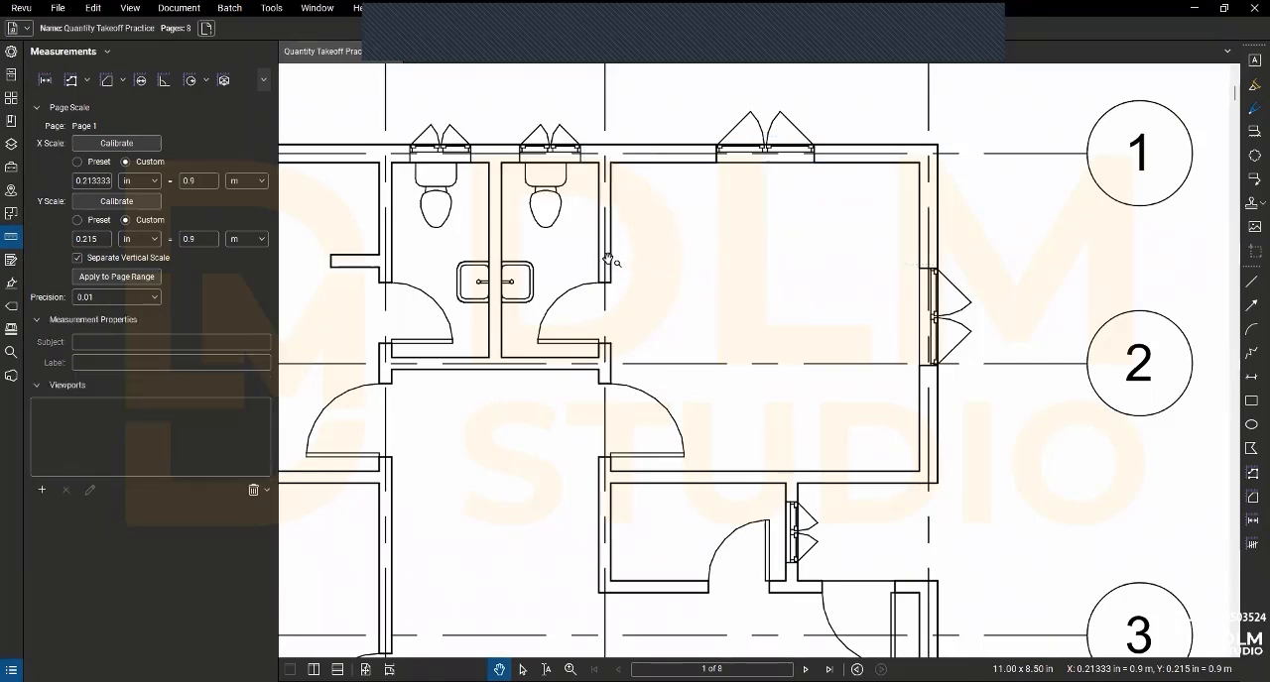
- Open page 2 and bring the whole dimensioned floor plan into view
scroll(603, 259, down, 4)
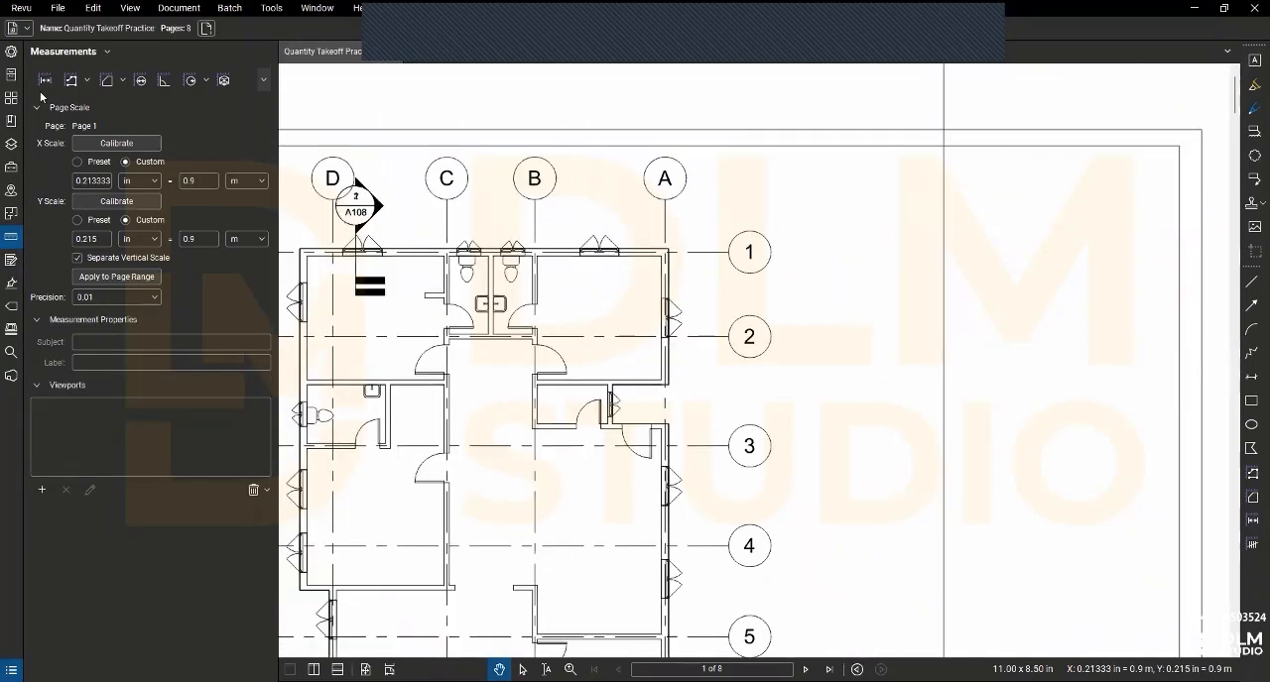
click(10, 98)
click(203, 138)
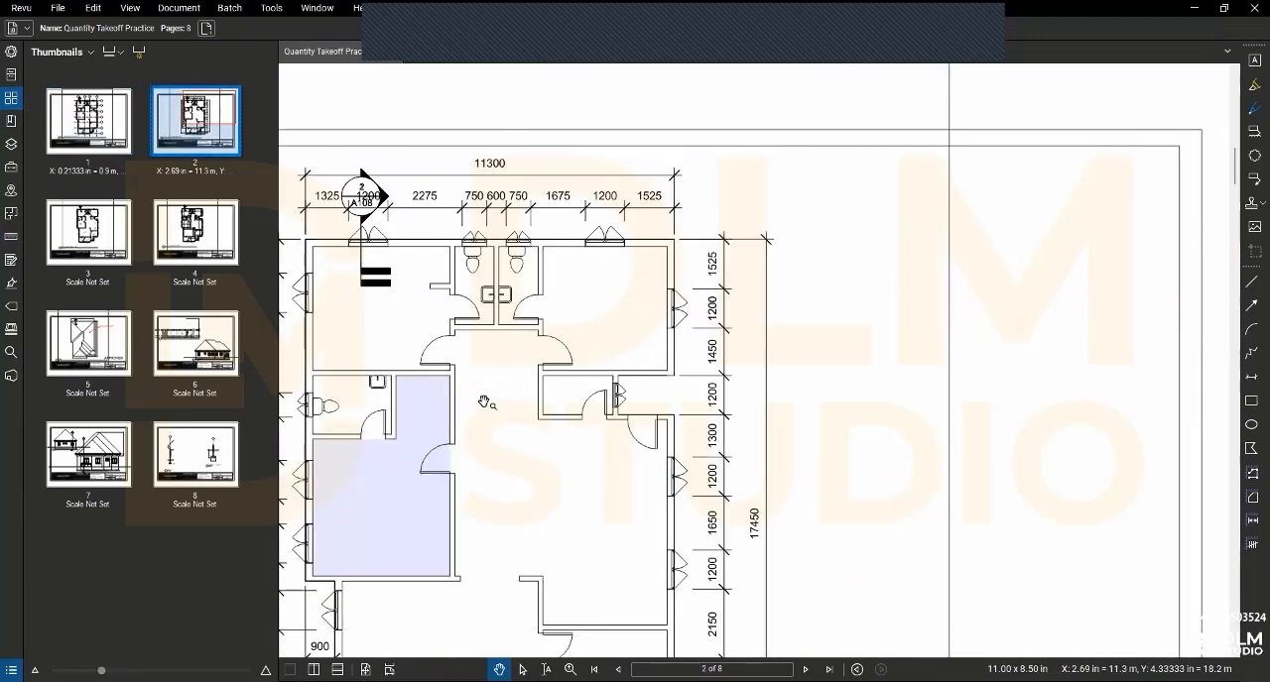
scroll(487, 405, down, 1)
drag(532, 385, 580, 358)
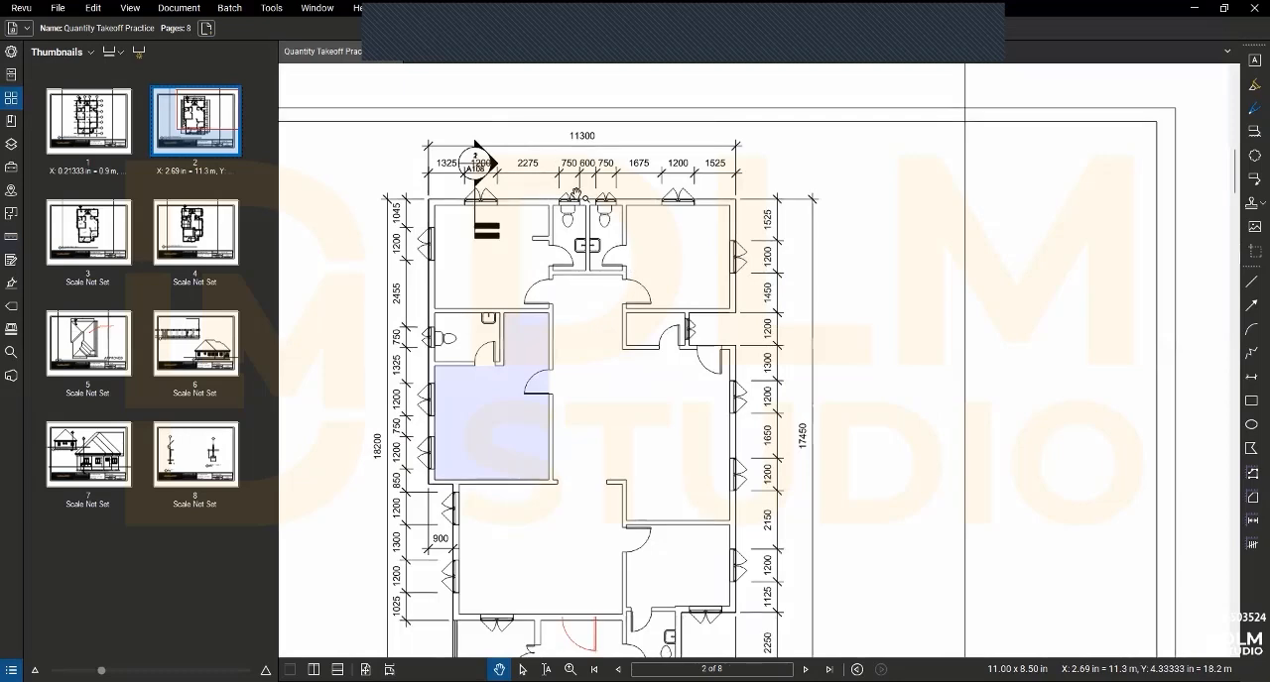
scroll(585, 310, down, 1)
scroll(561, 297, up, 1)
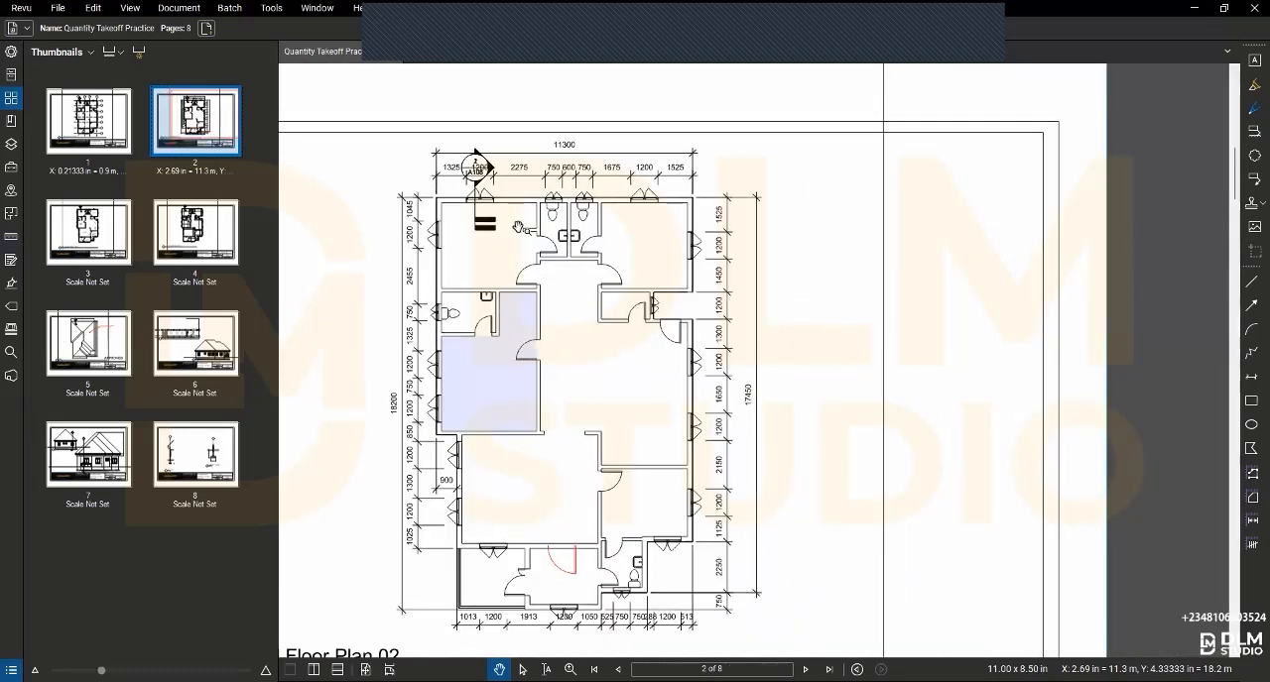
- Calibrate page 2's X scale to 11.3 m along the overall 11300 dimension above the plan
click(8, 237)
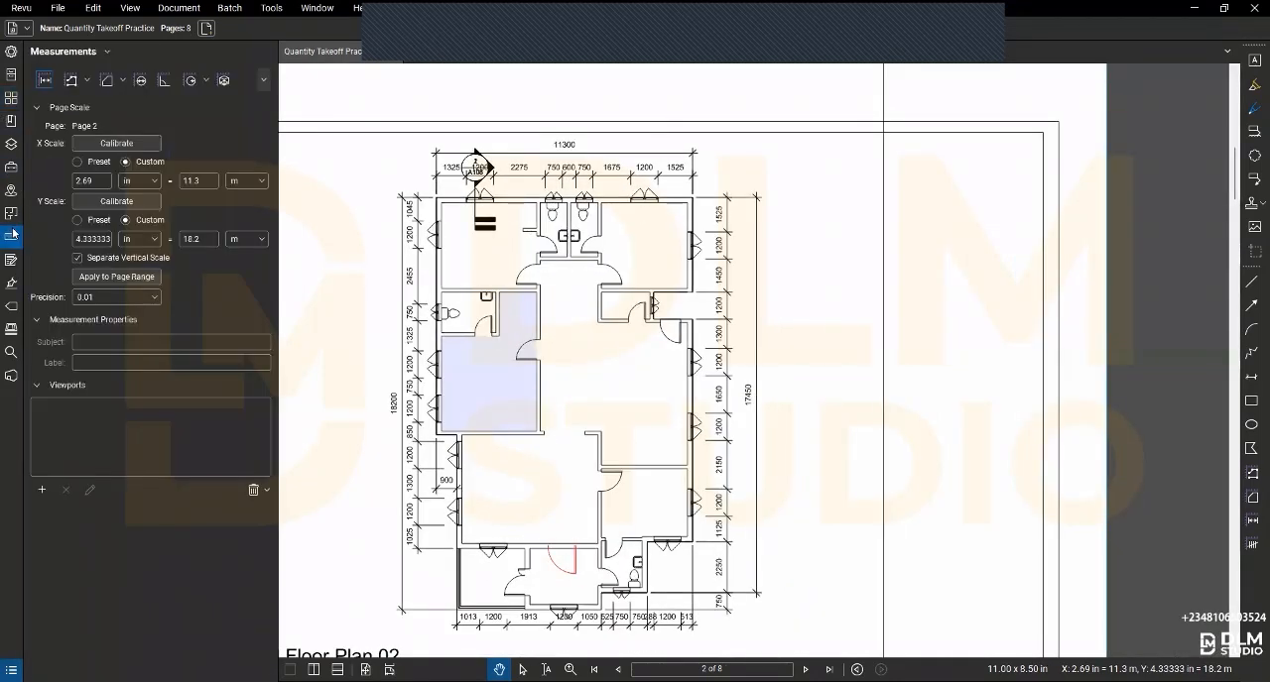
click(95, 142)
click(434, 152)
click(695, 155)
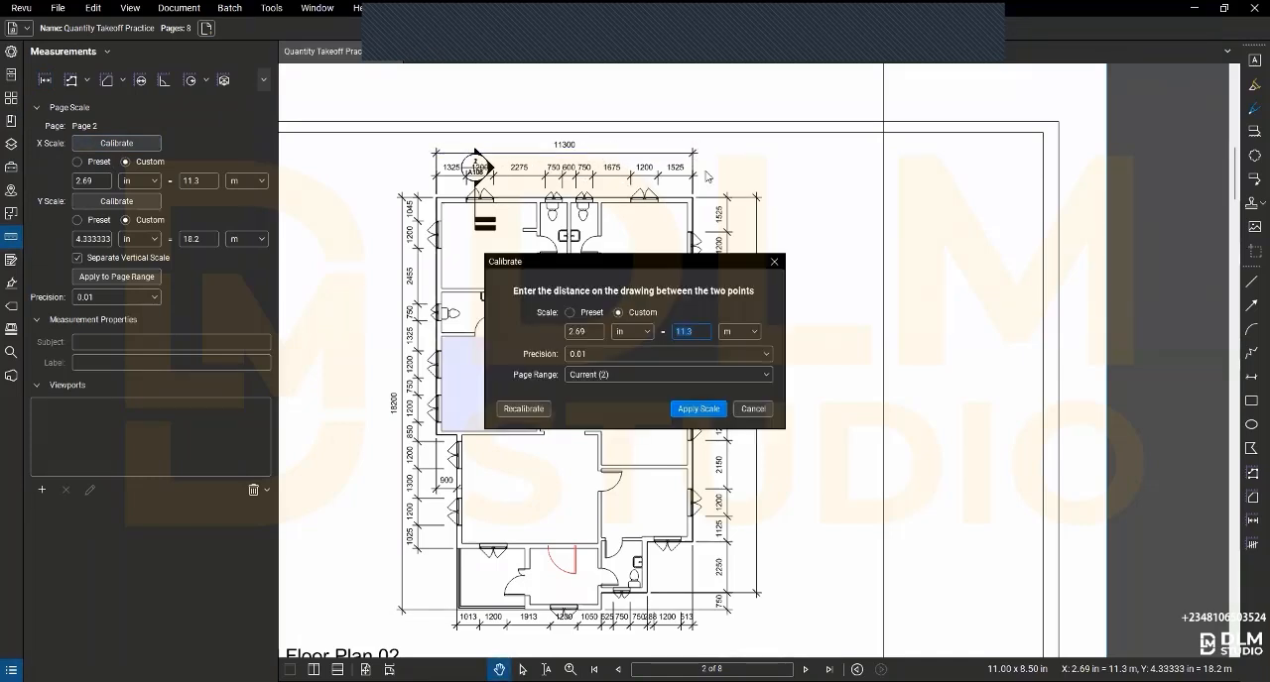
click(698, 408)
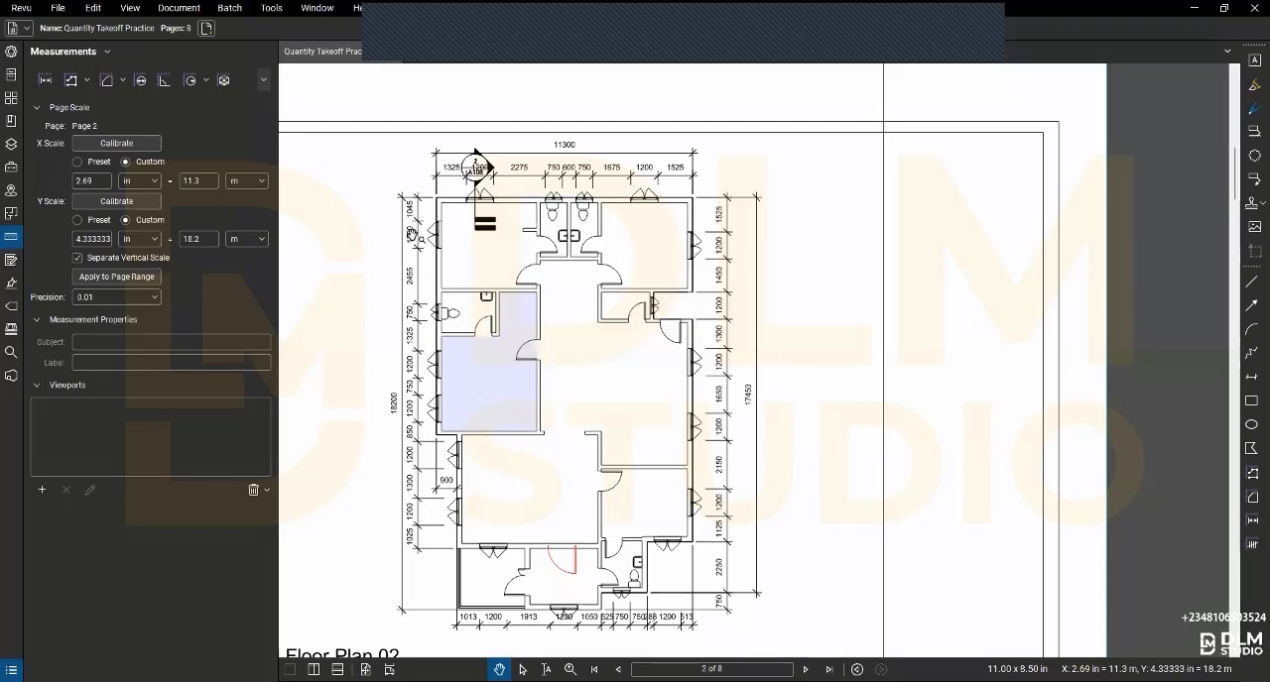
- Calibrate page 2's Y scale to 18.2 m along the overall 18200 dimension beside the plan
click(103, 200)
click(402, 198)
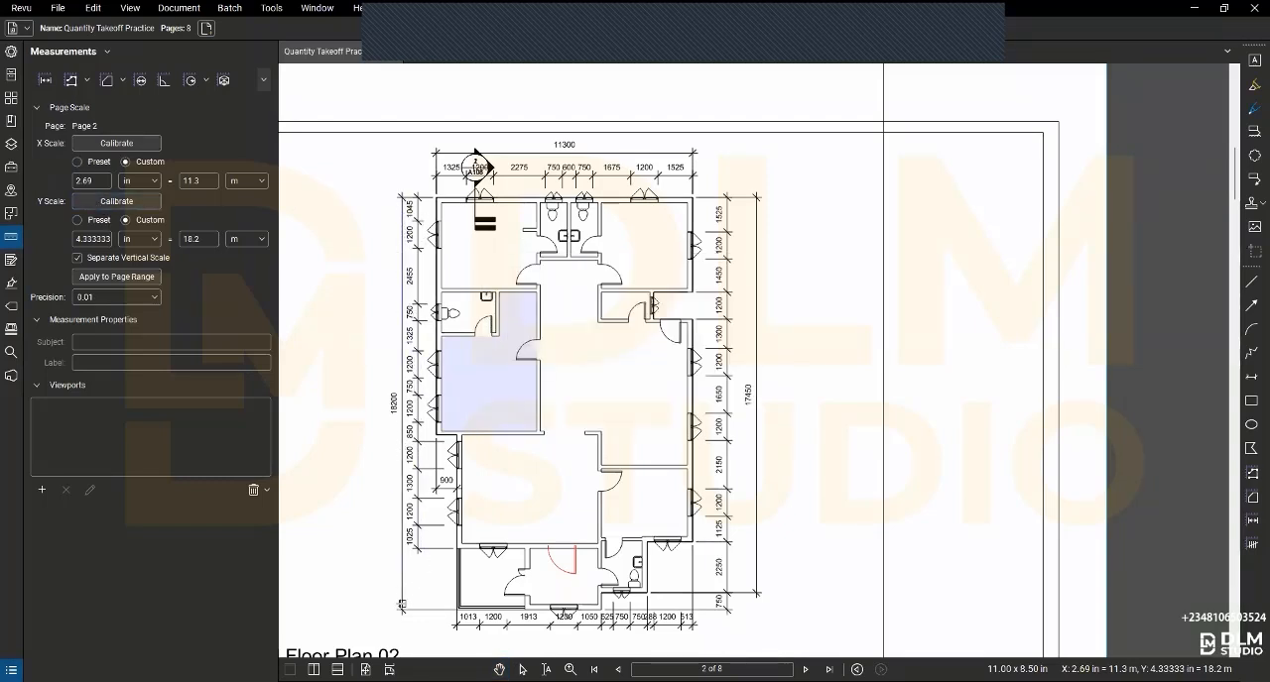
click(401, 609)
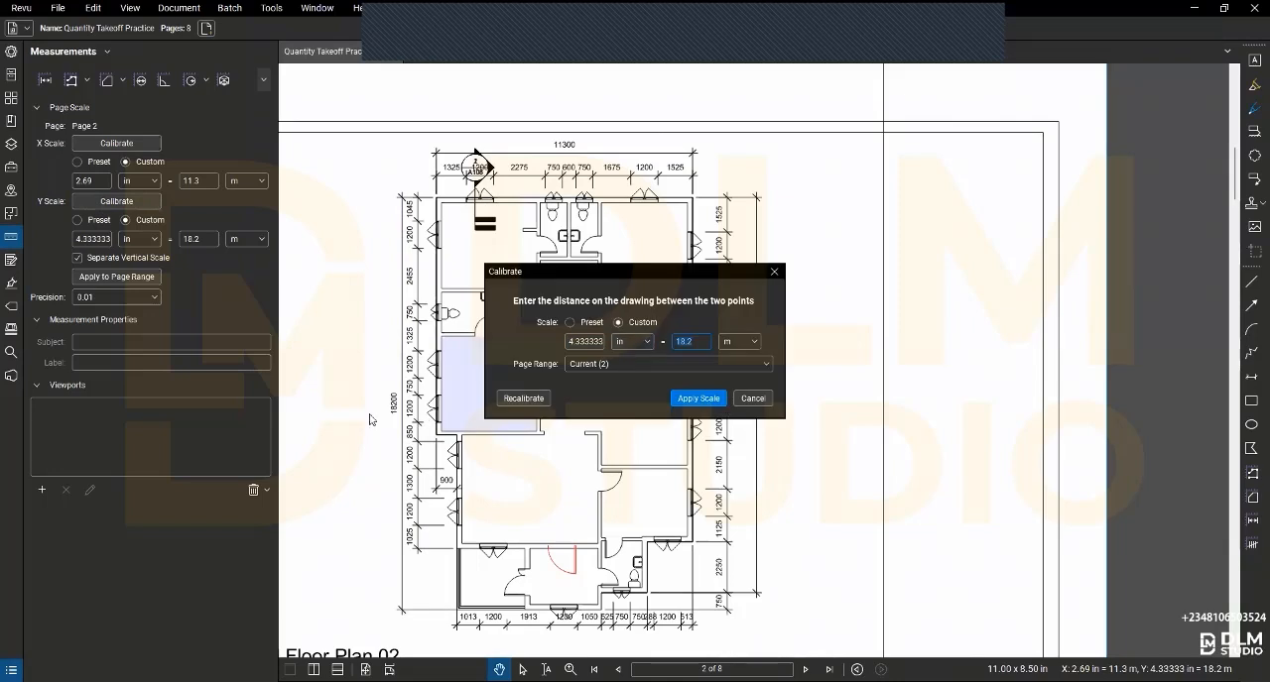
click(700, 401)
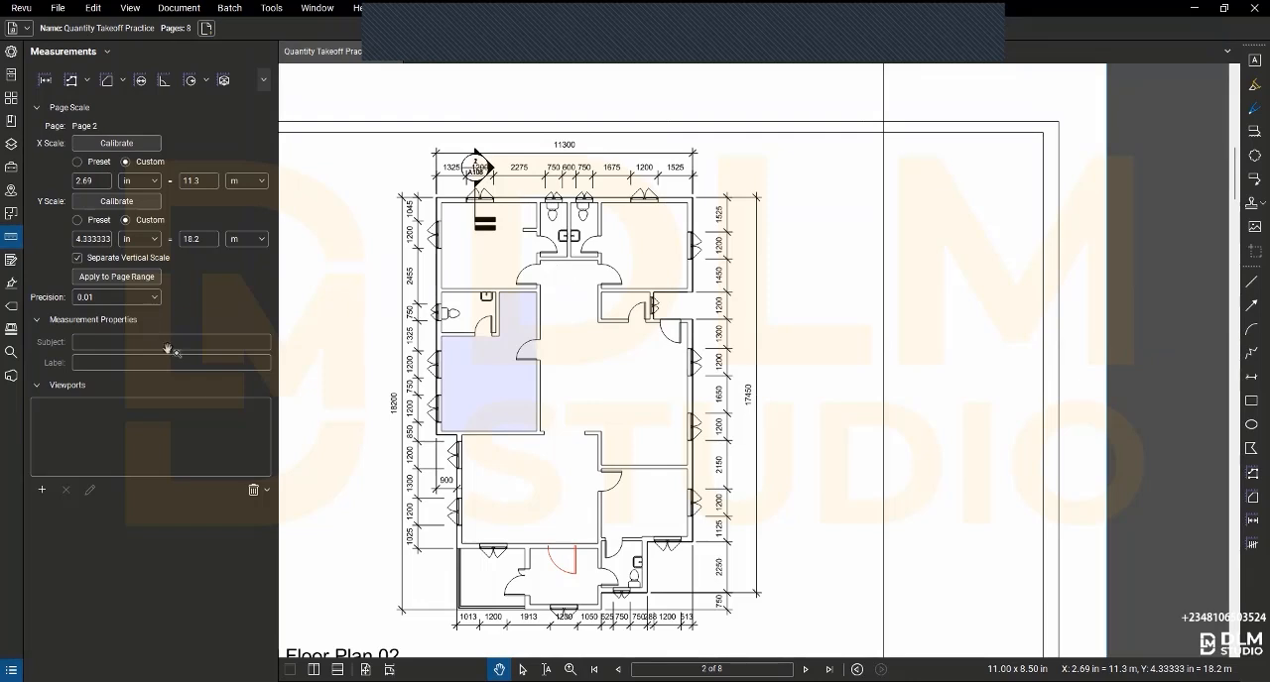
- Start an area measurement at the building's upper-left outer corner, tracing the upper wall and right side through the recess by the 1200 dimension
click(105, 81)
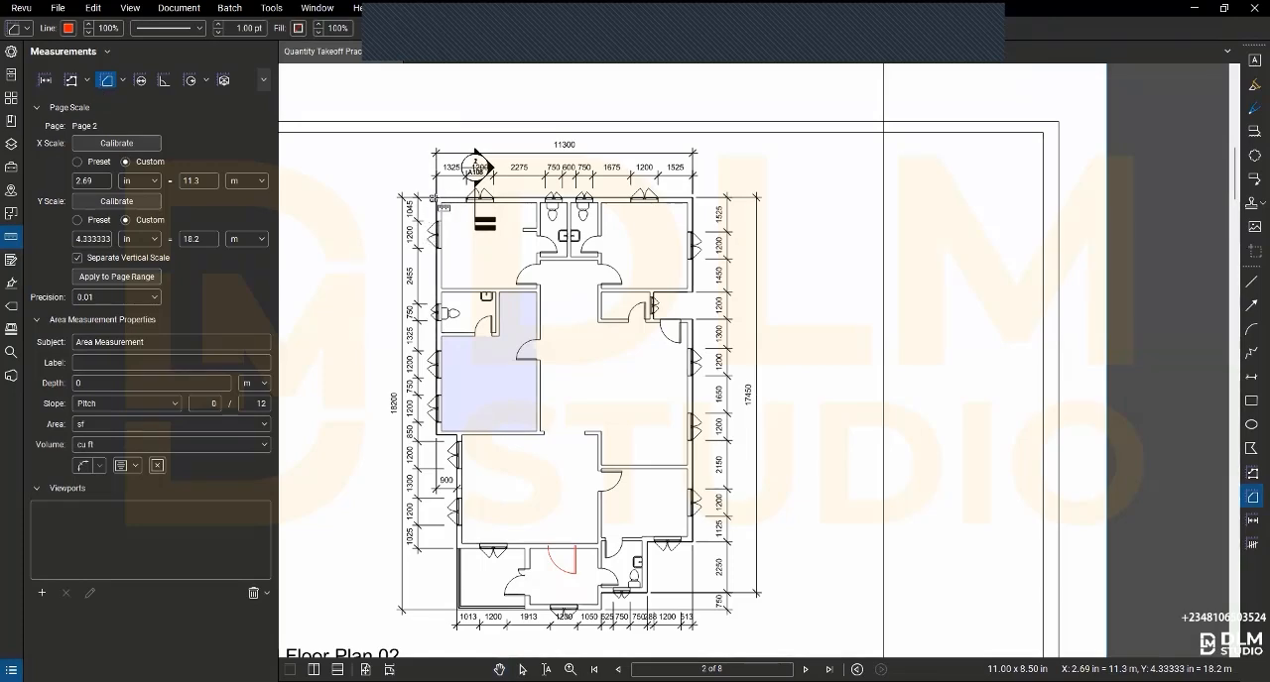
scroll(450, 211, up, 3)
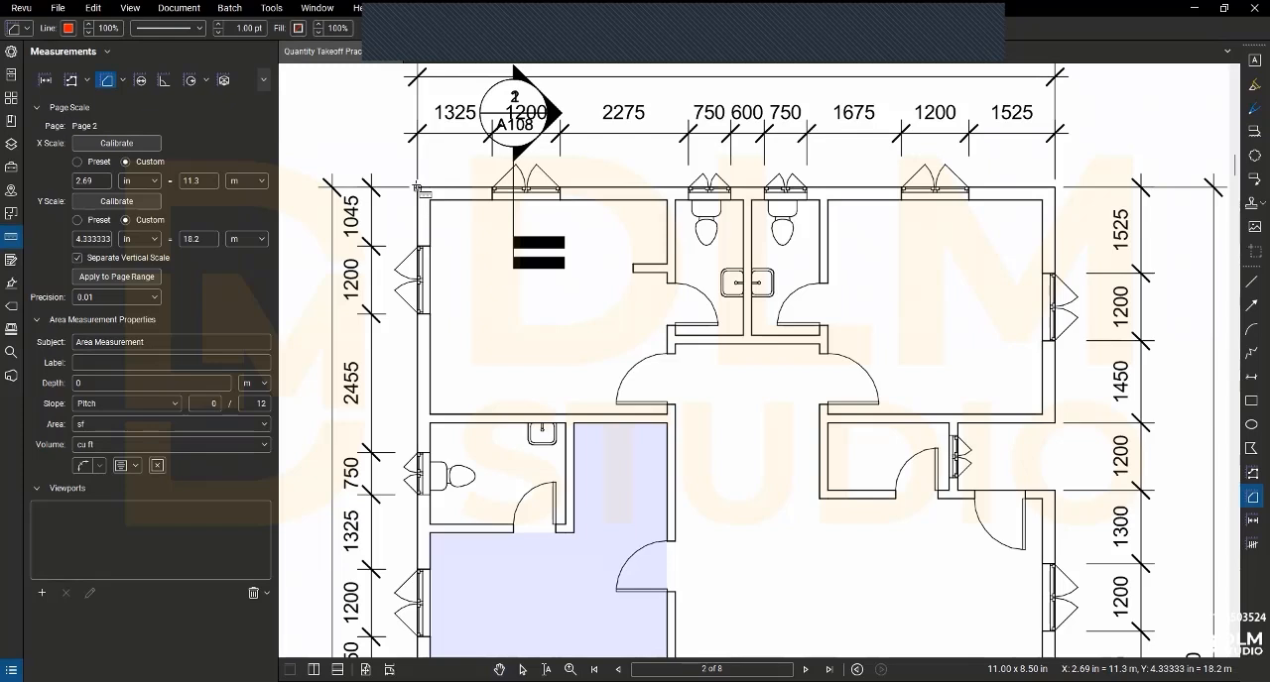
click(416, 185)
click(1053, 186)
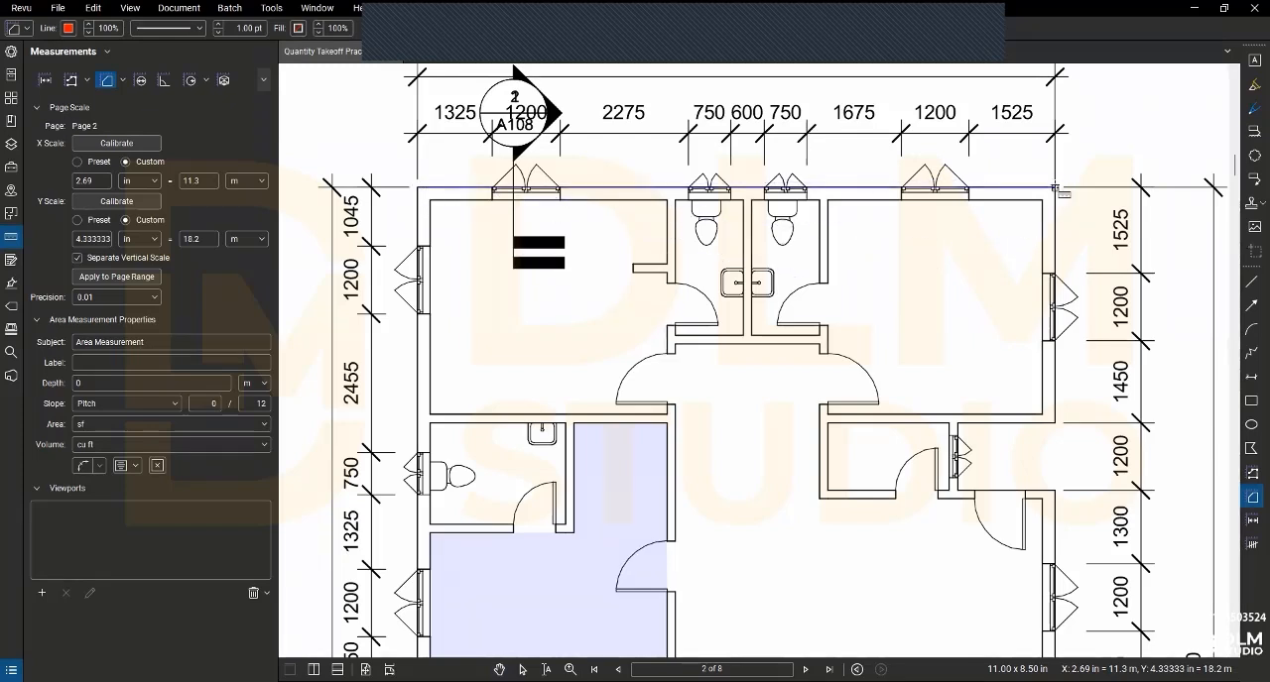
click(1053, 421)
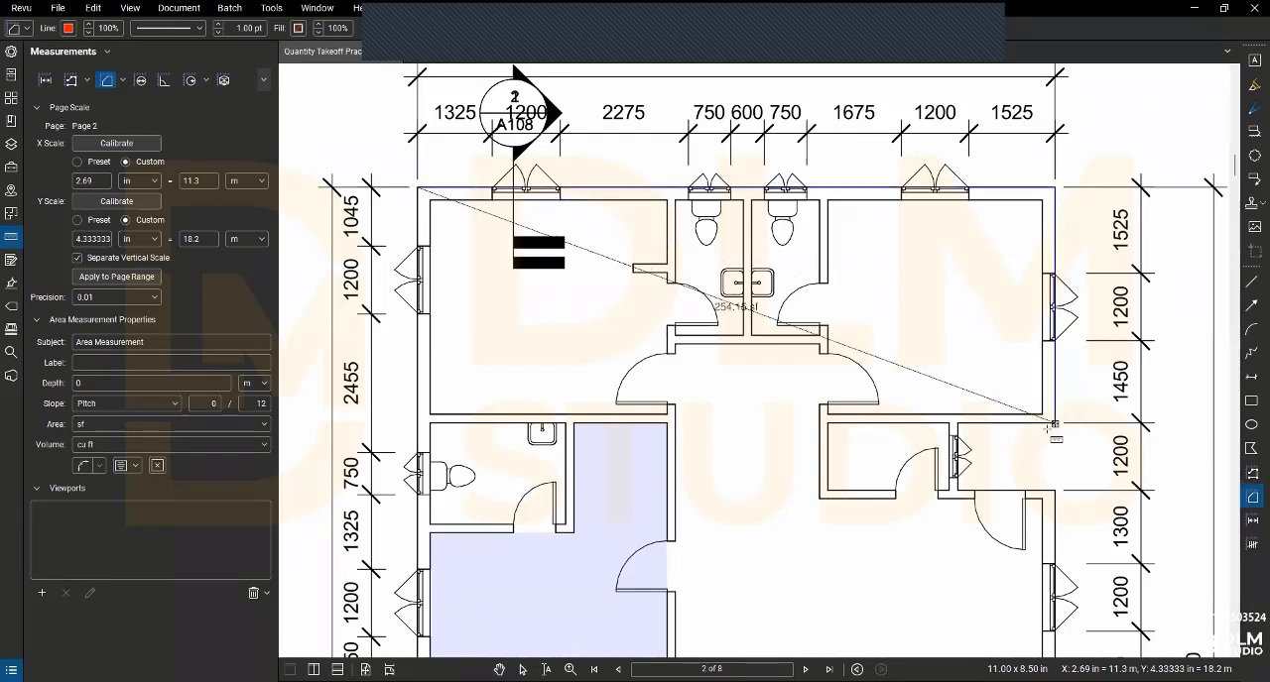
click(957, 423)
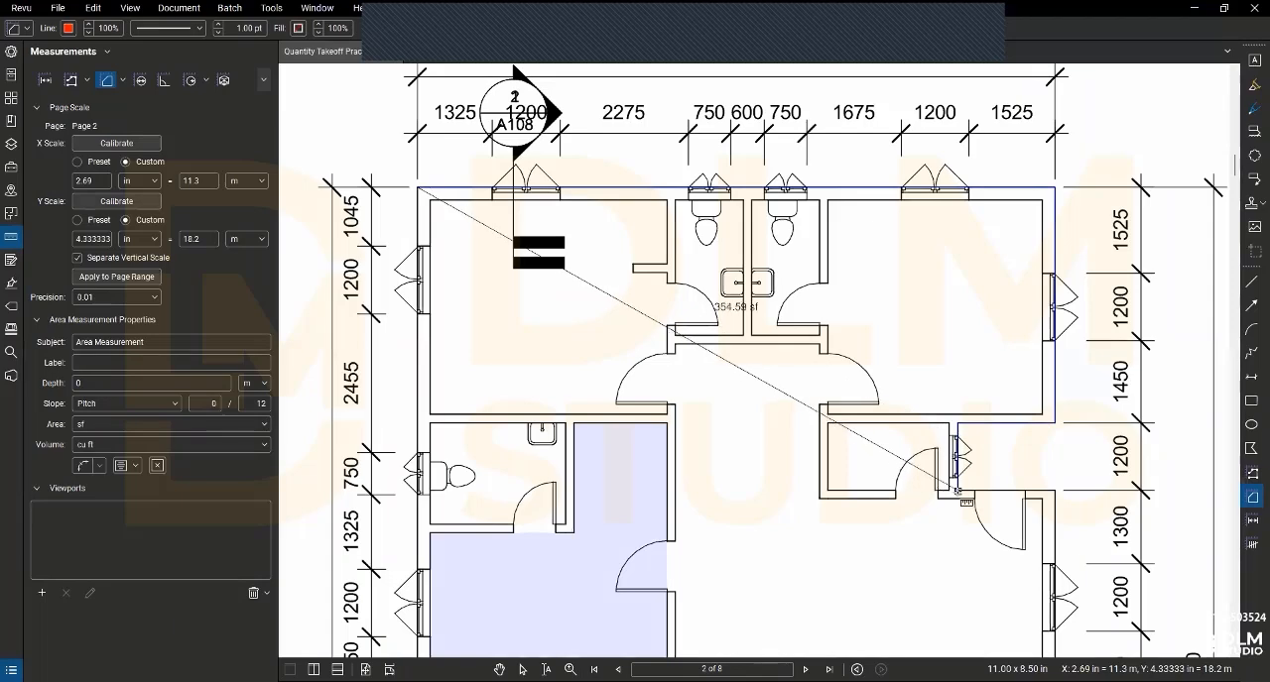
click(957, 490)
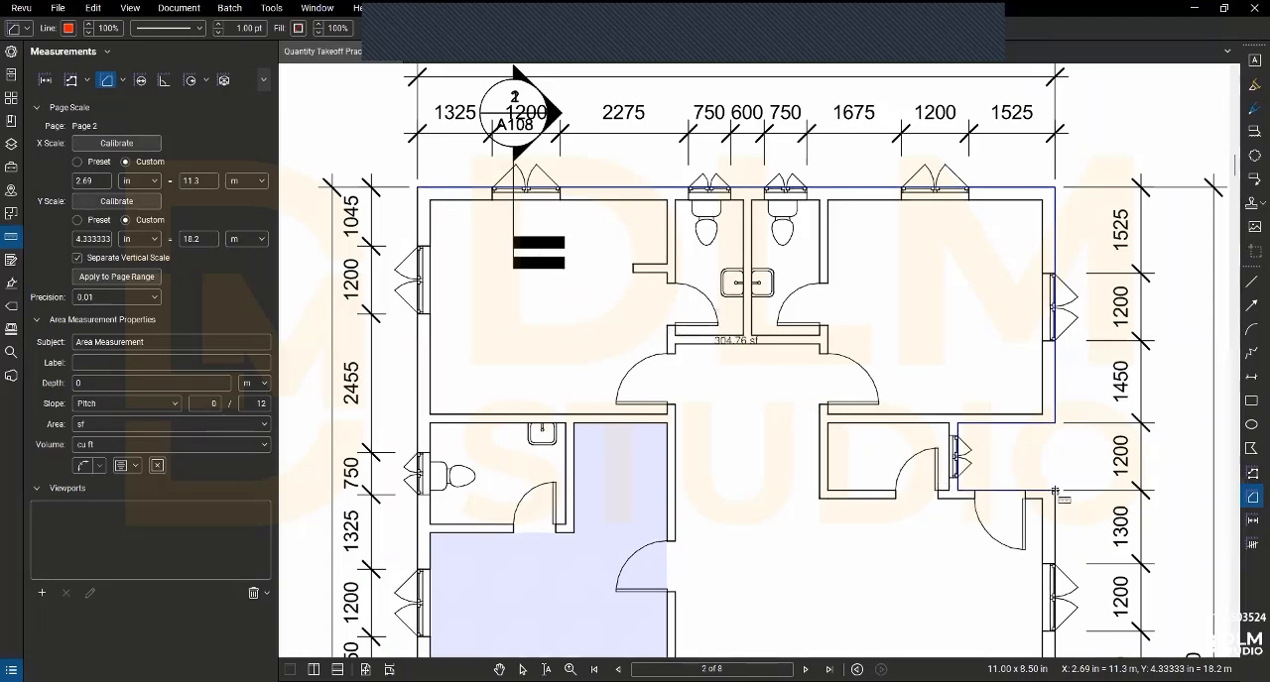
click(1054, 490)
- Continue the area outline down the right outer wall and around the stepped lower edge to the building's lower-left outer corner
scroll(1055, 492, down, 3)
mouse_move(1038, 512)
mouse_down()
mouse_move(1003, 402)
mouse_move(975, 171)
mouse_up()
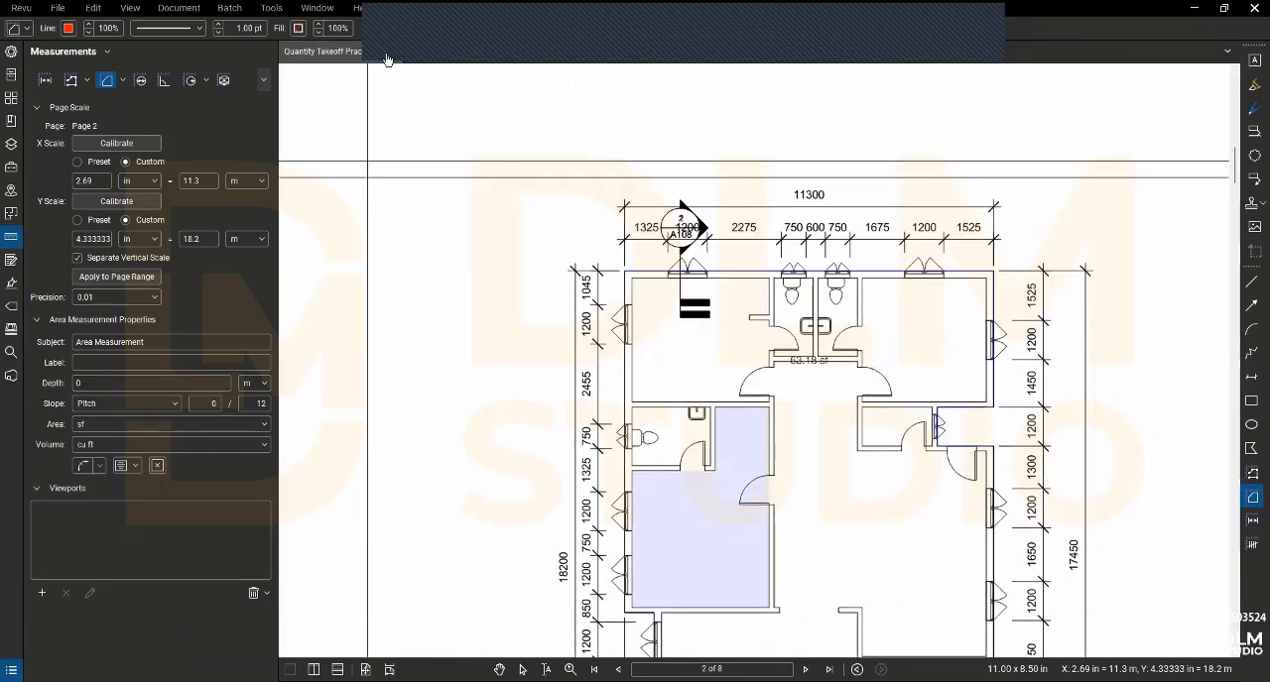
drag(973, 524, 958, 399)
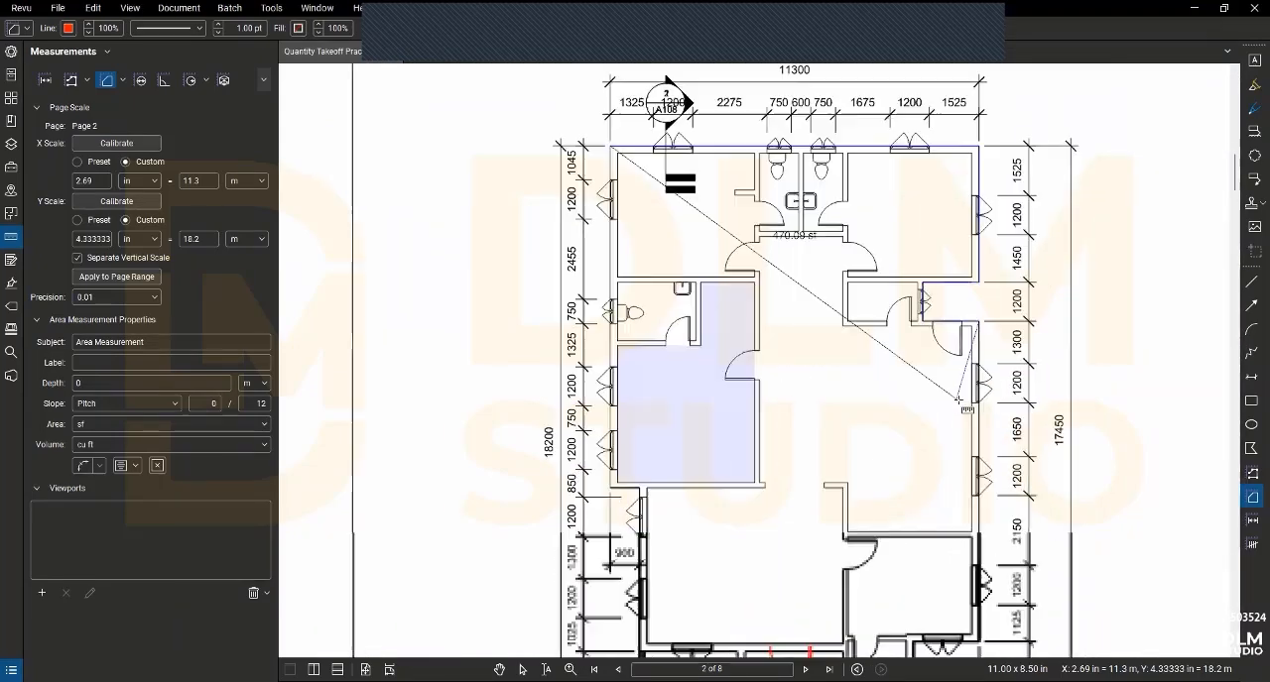
drag(963, 518, 929, 406)
click(944, 529)
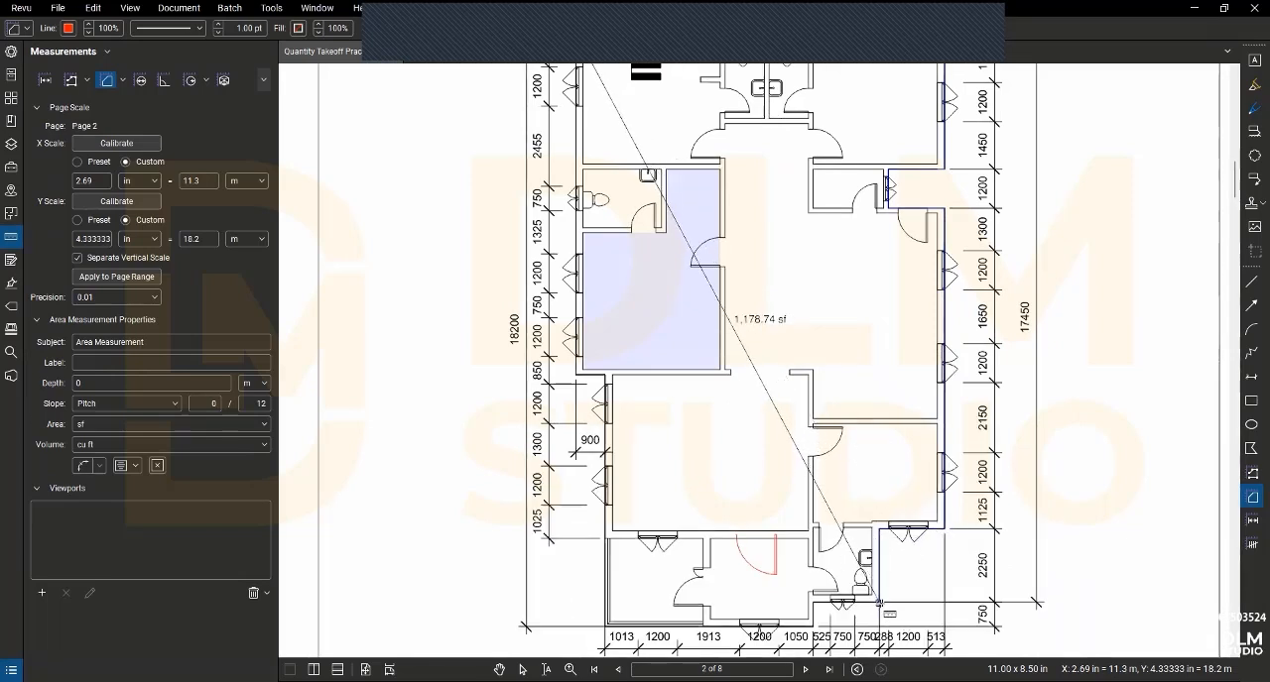
drag(879, 601, 860, 496)
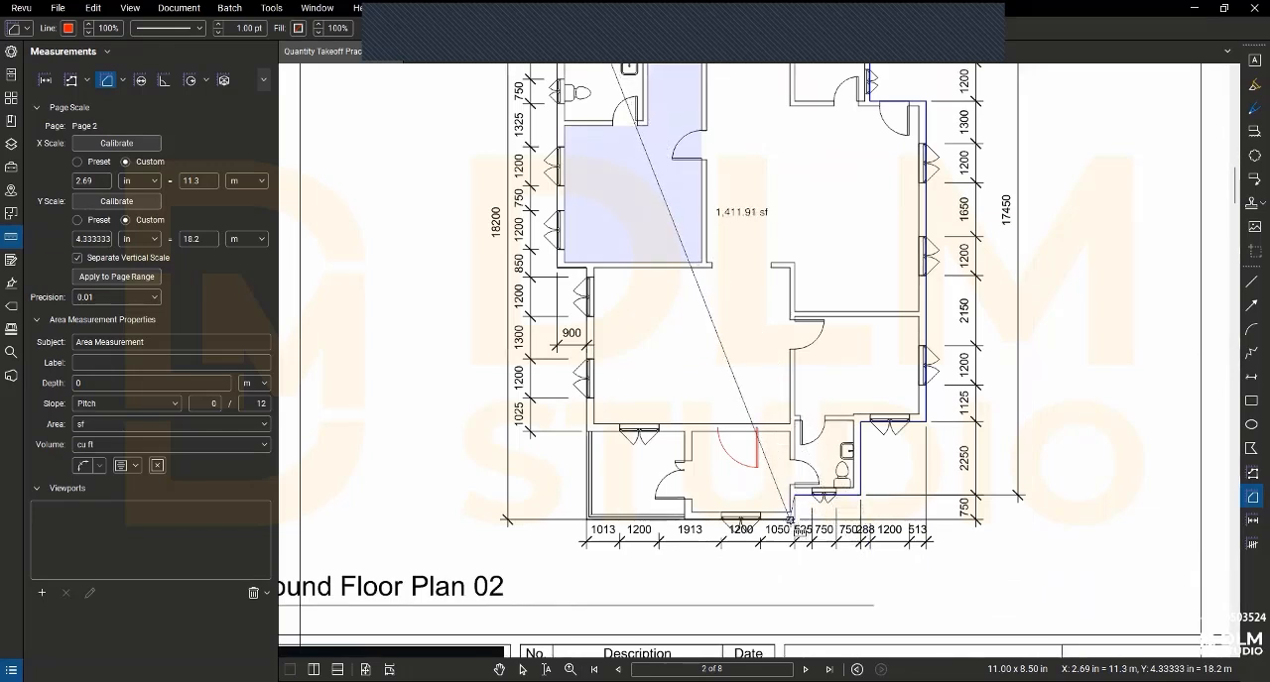
click(585, 521)
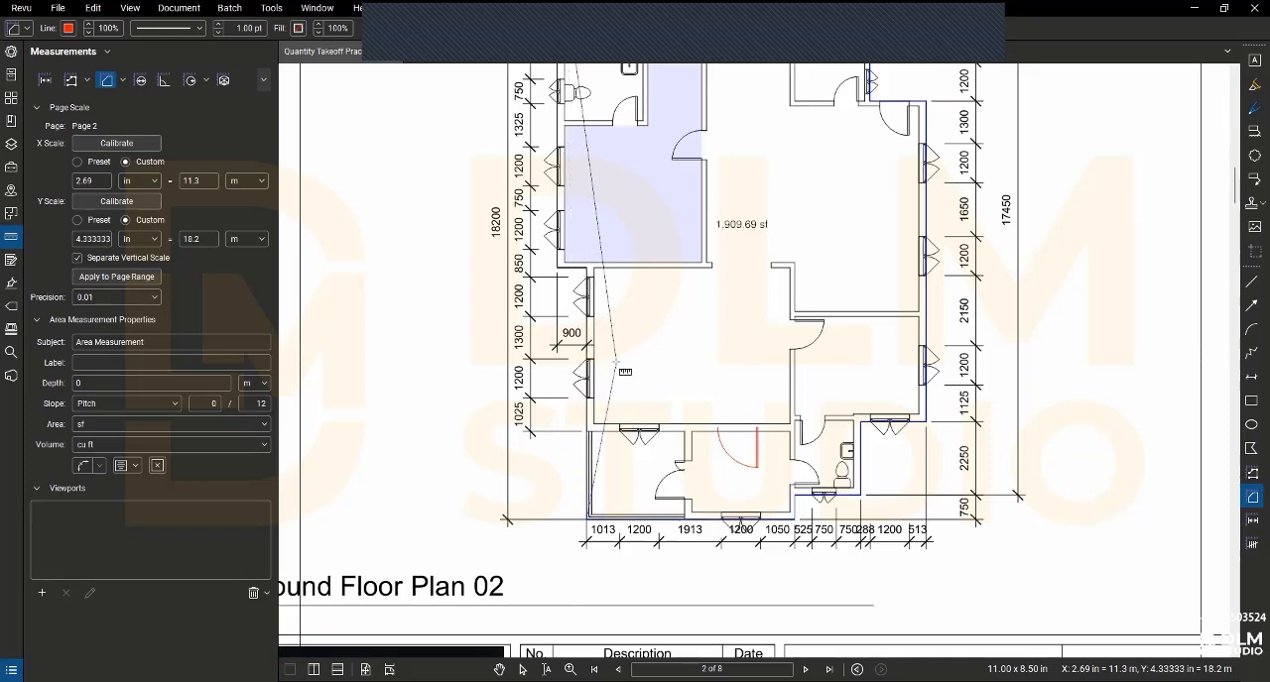
- Trace the left outer wall around the 900 mm offset and close the building's area outline
scroll(586, 270, up, 4)
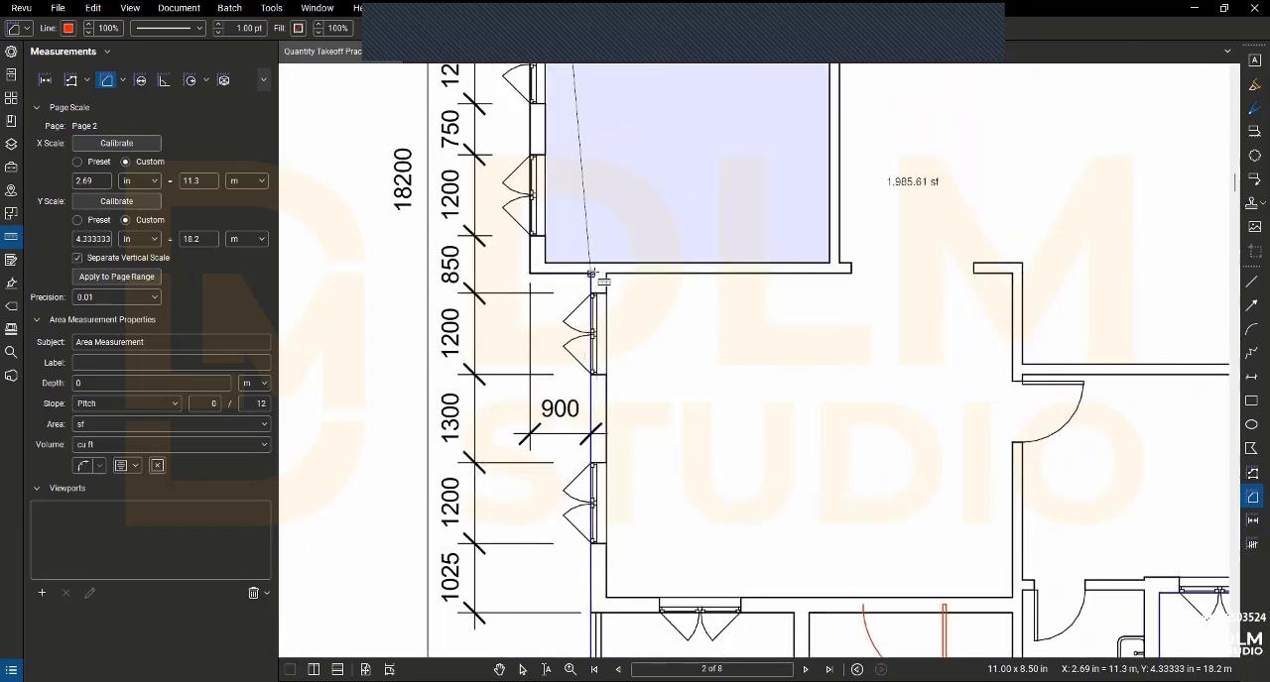
click(591, 272)
scroll(545, 278, down, 8)
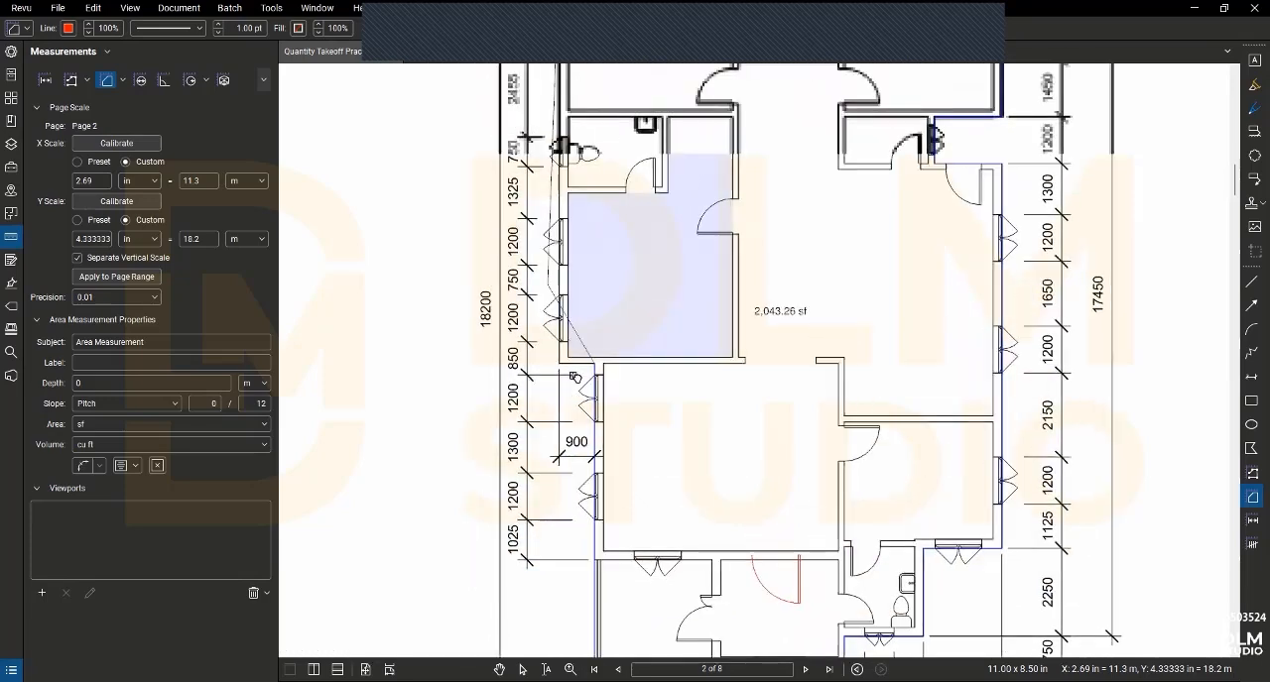
scroll(575, 382, up, 3)
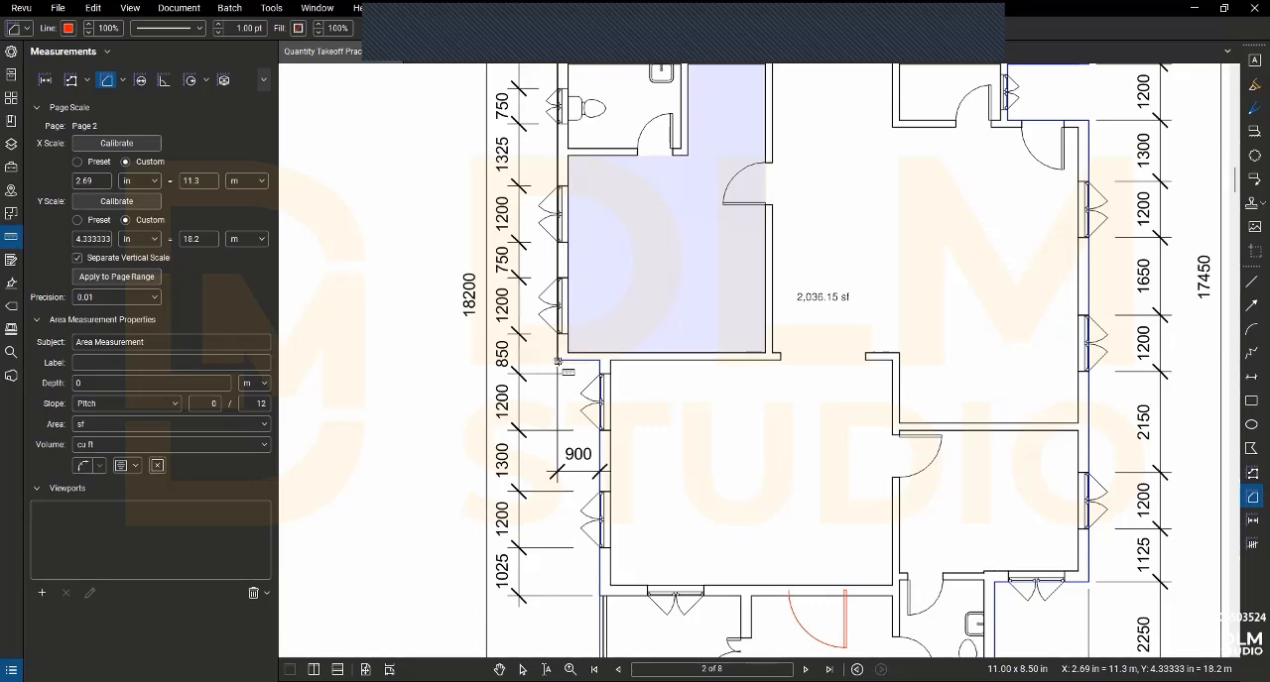
click(558, 361)
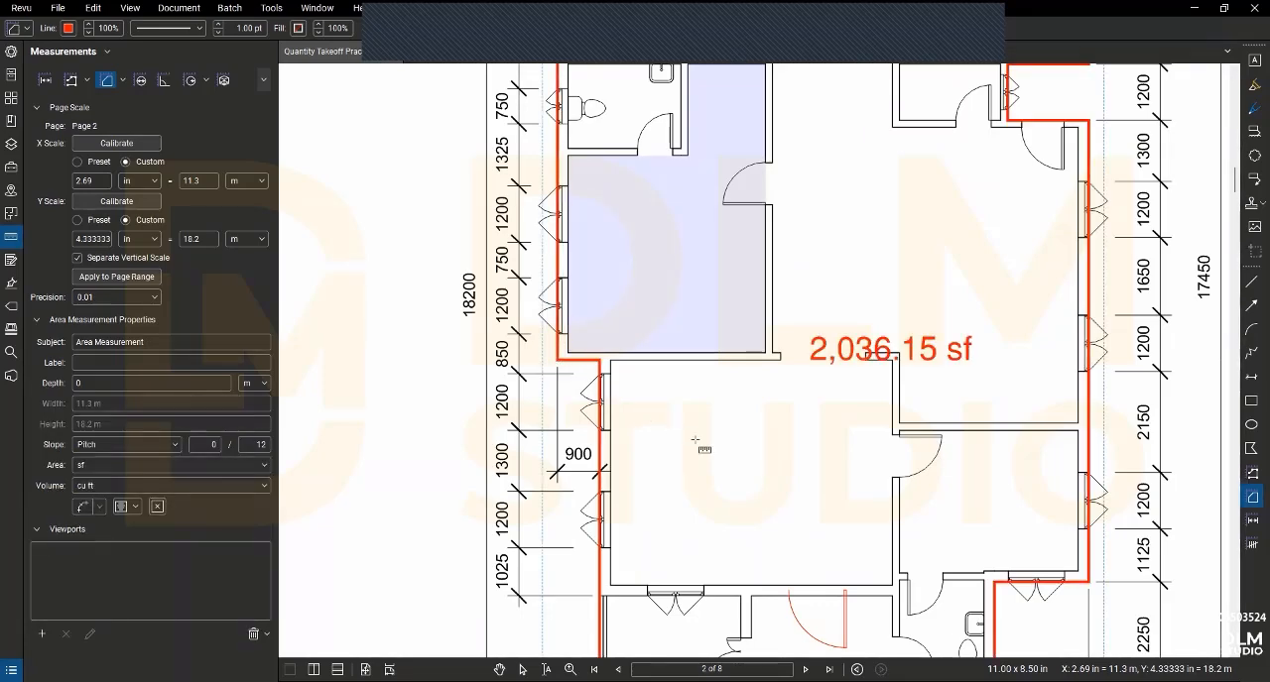
- Set the building outline measurement's subject to Building Area and its area unit to sq m
scroll(702, 447, down, 5)
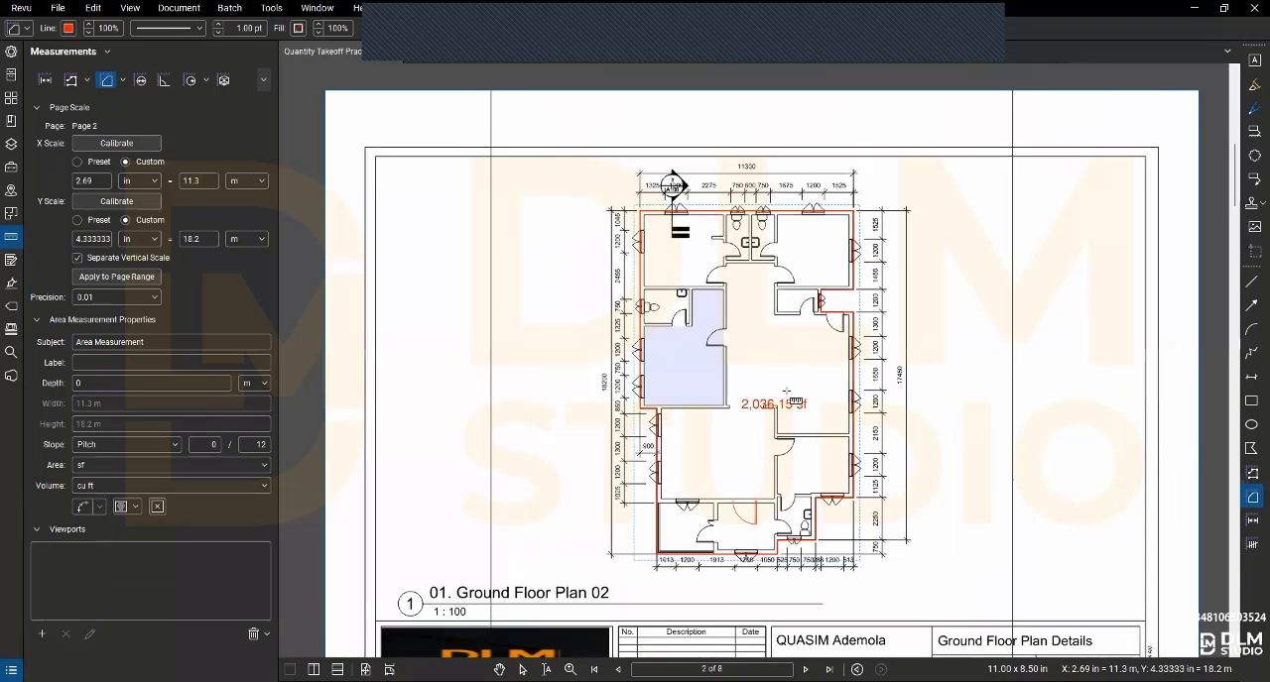
scroll(822, 411, up, 3)
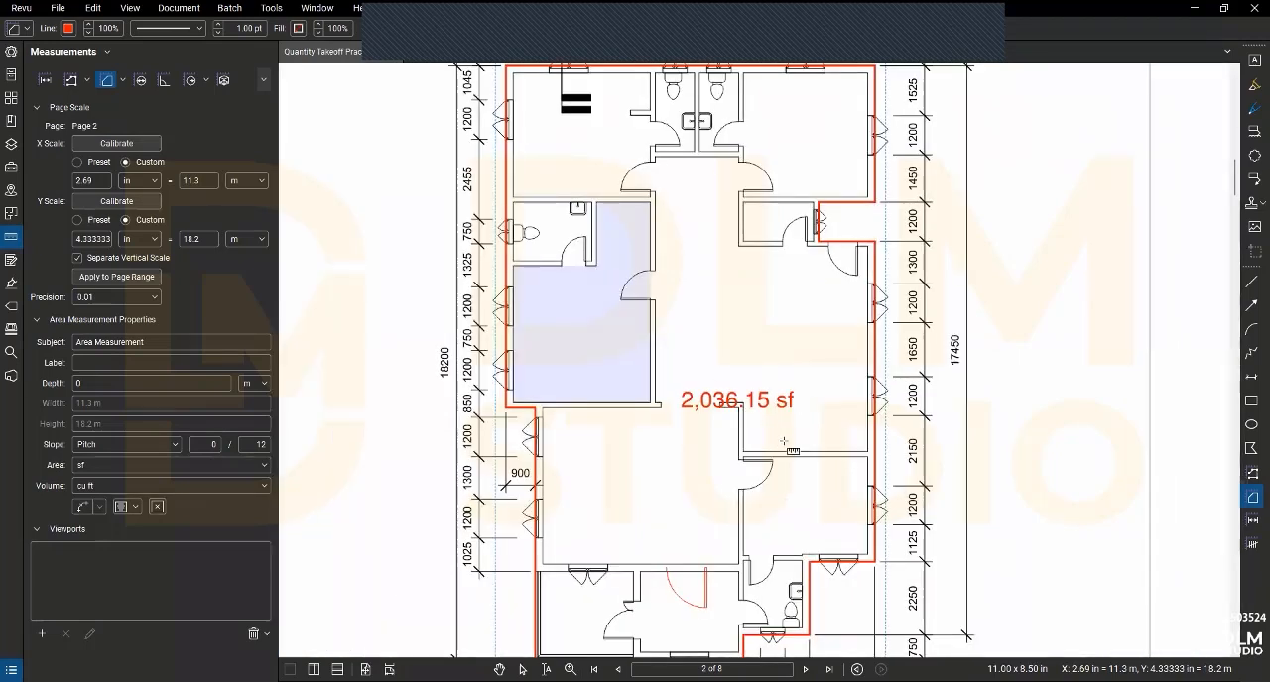
scroll(784, 453, up, 1)
scroll(783, 453, up, 1)
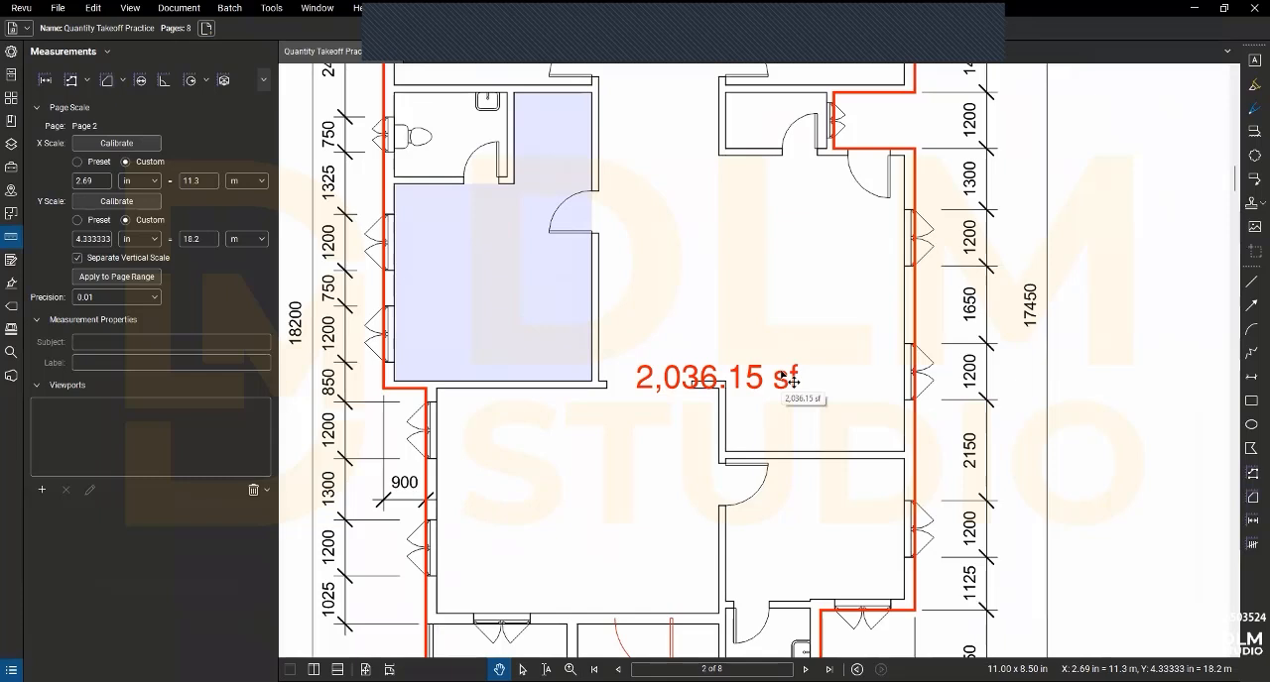
click(775, 389)
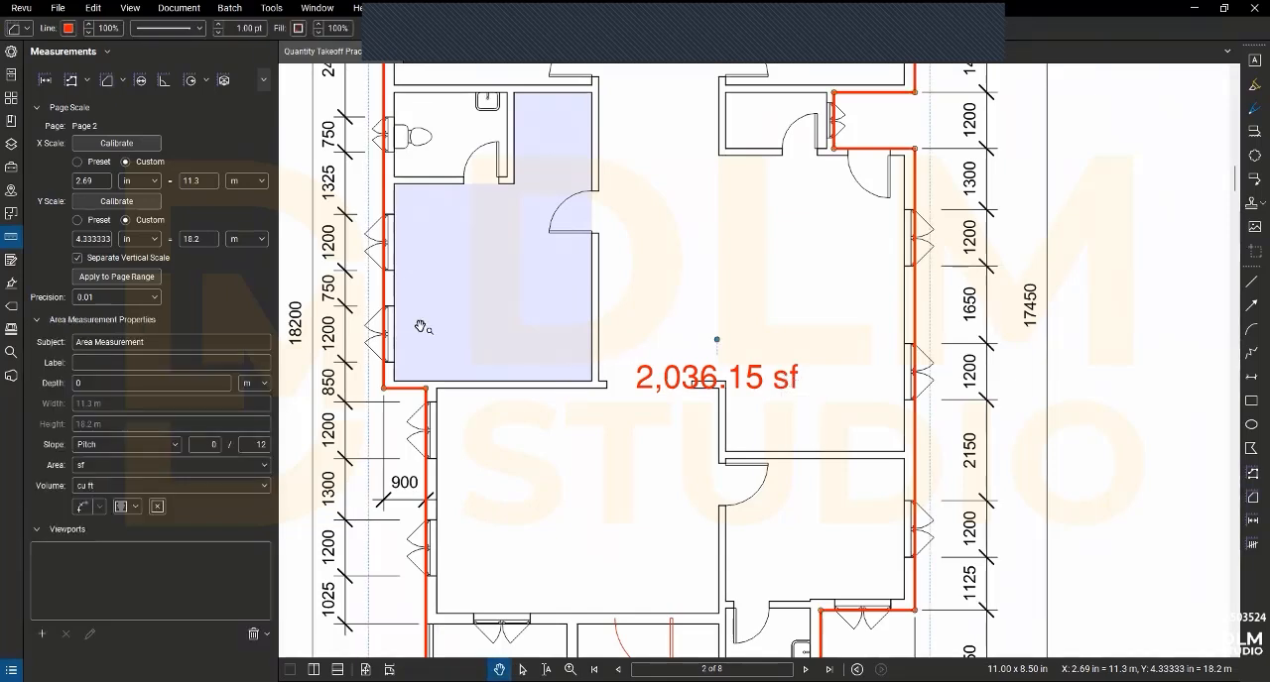
click(35, 107)
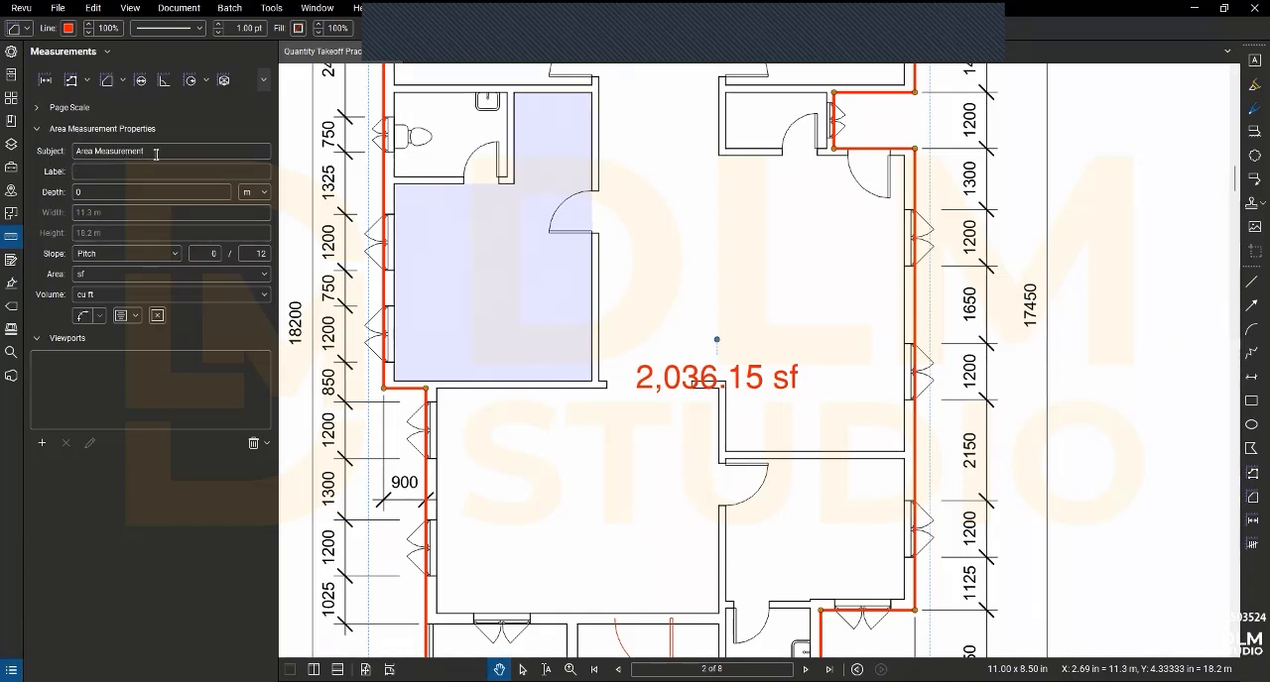
click(89, 149)
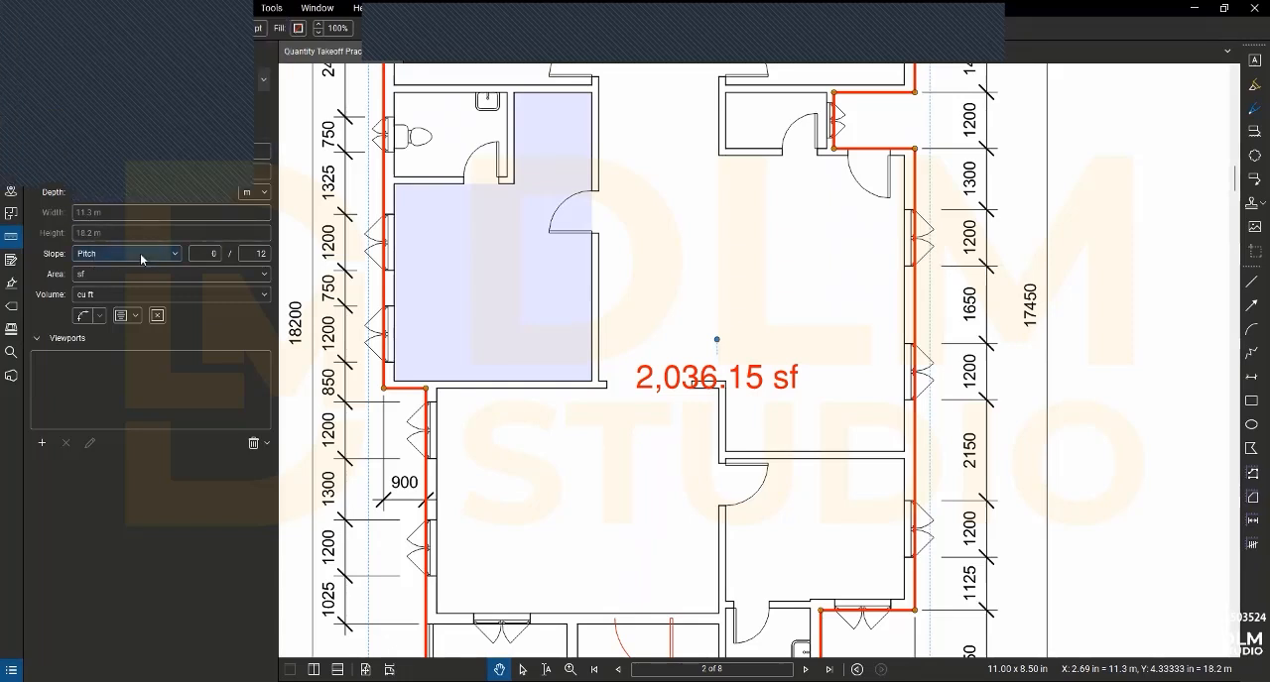
click(68, 275)
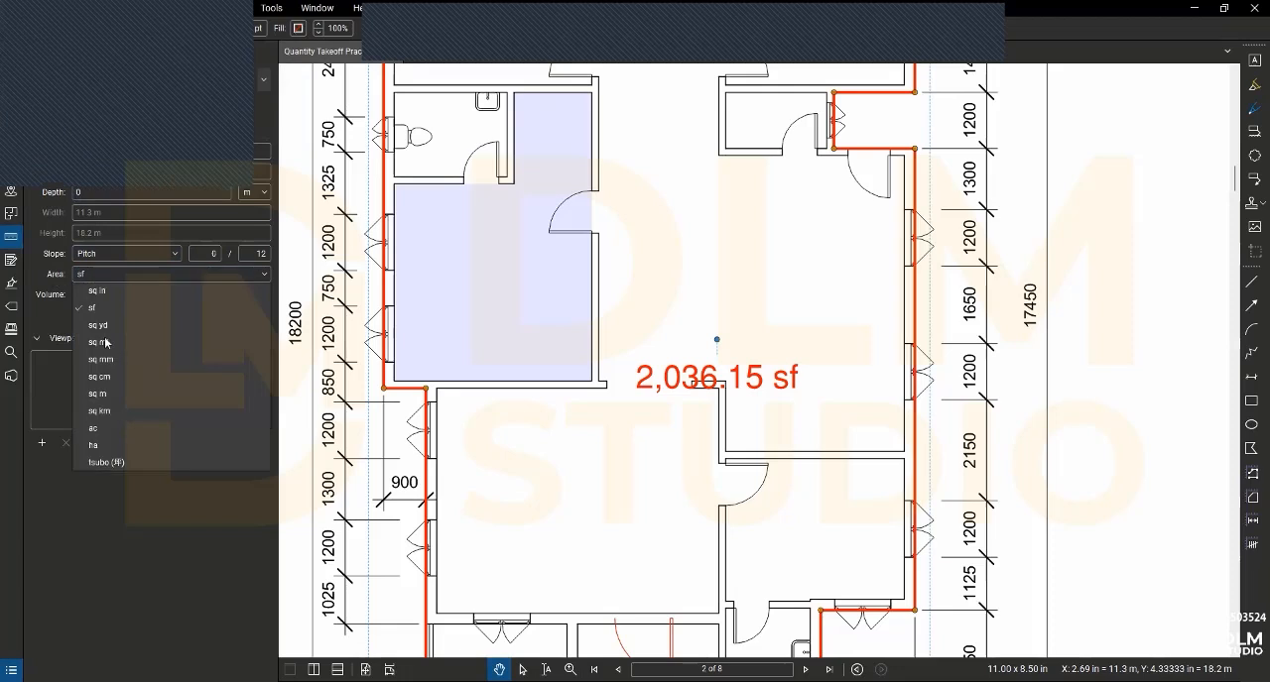
click(91, 394)
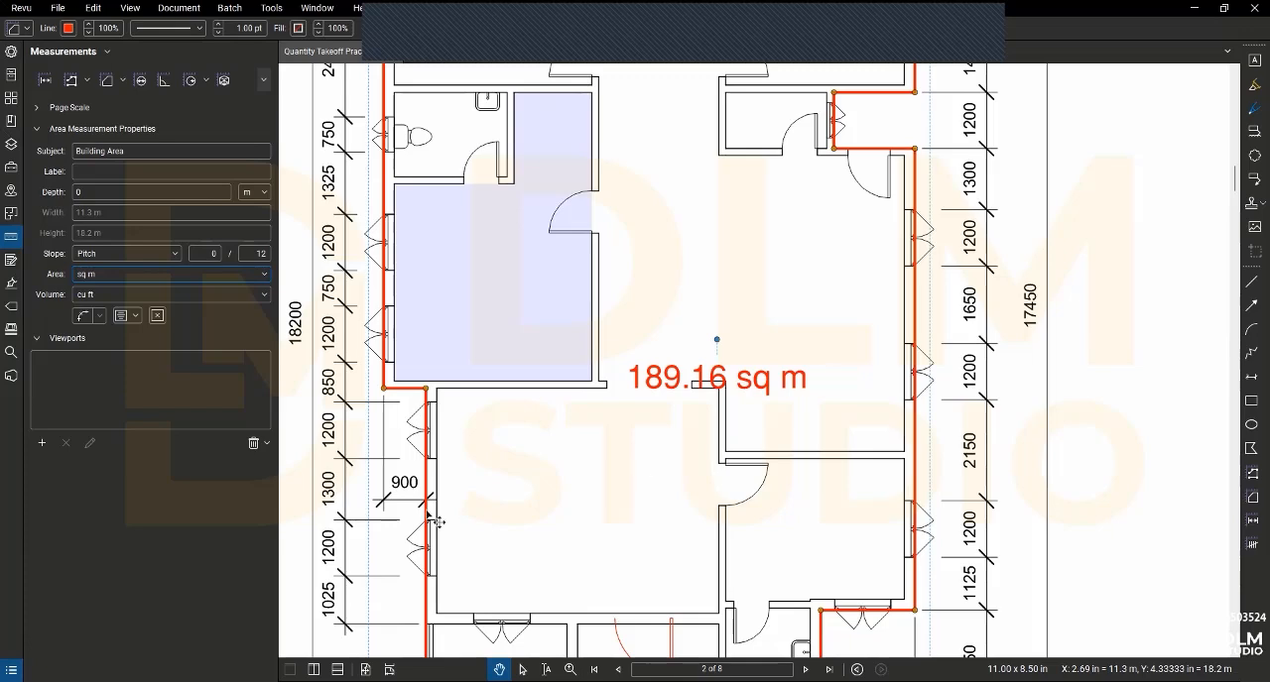
- Open the properties of the Building Area measurement and set its author to DLM
scroll(518, 502, down, 2)
scroll(519, 502, down, 1)
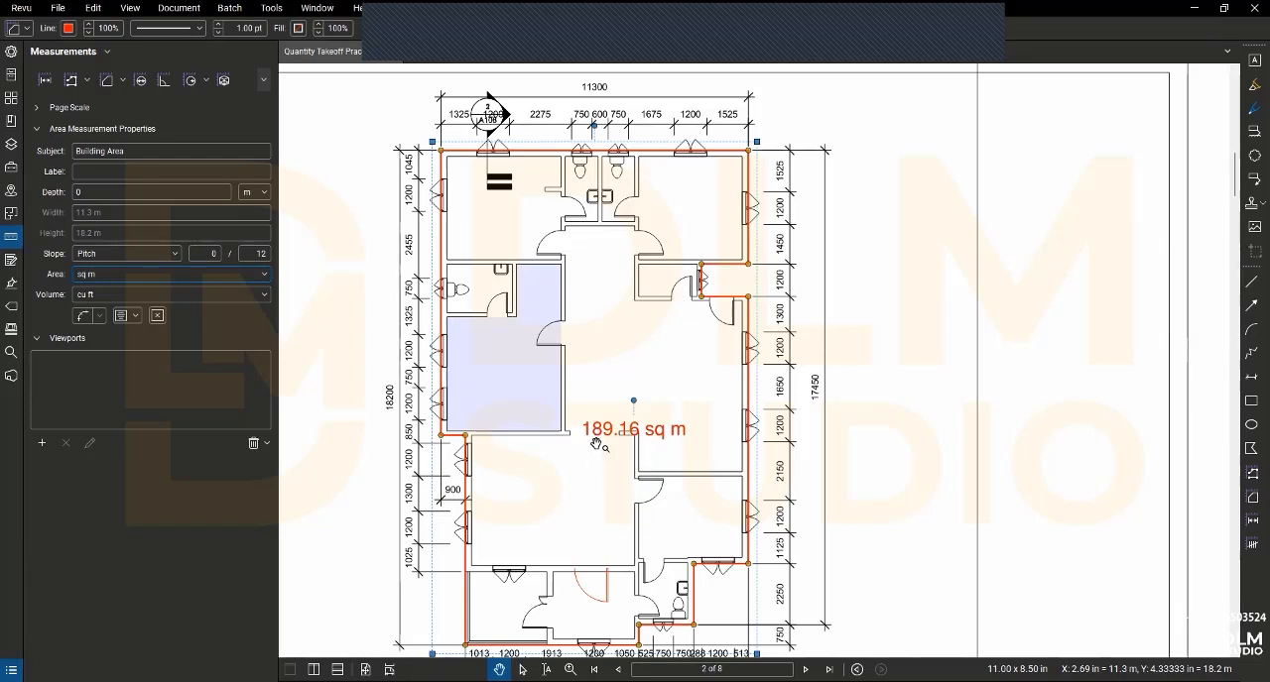
click(10, 51)
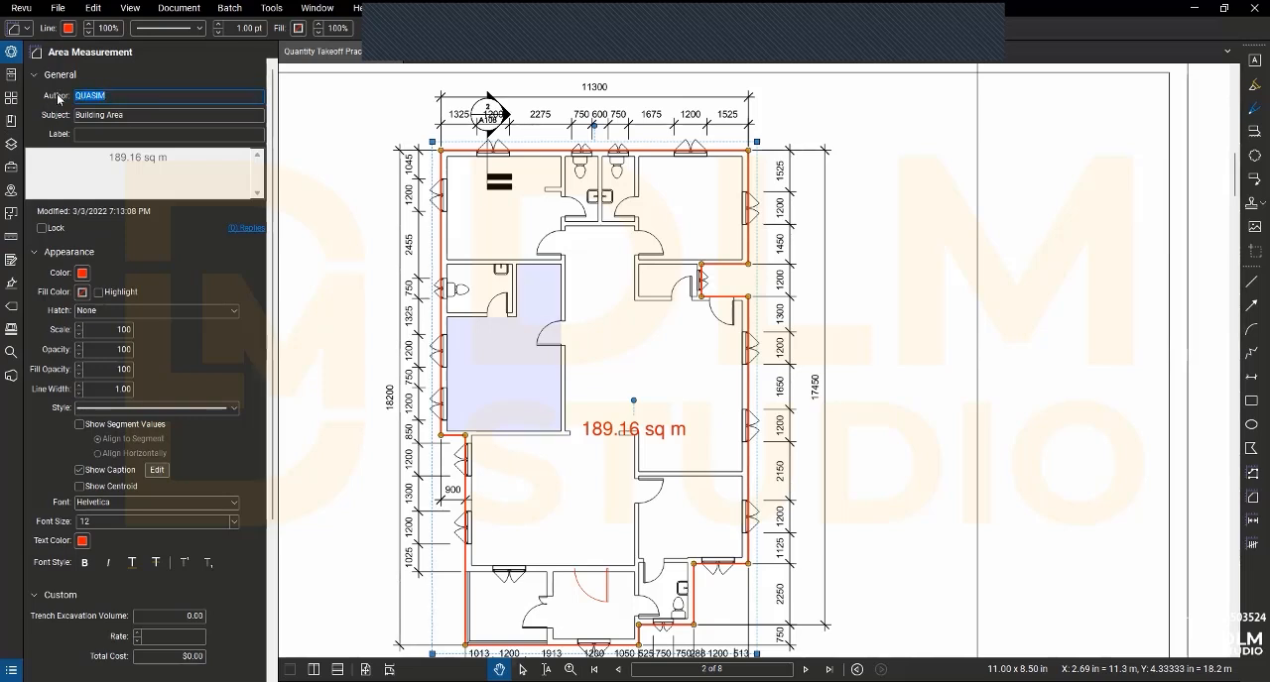
text(DLM)
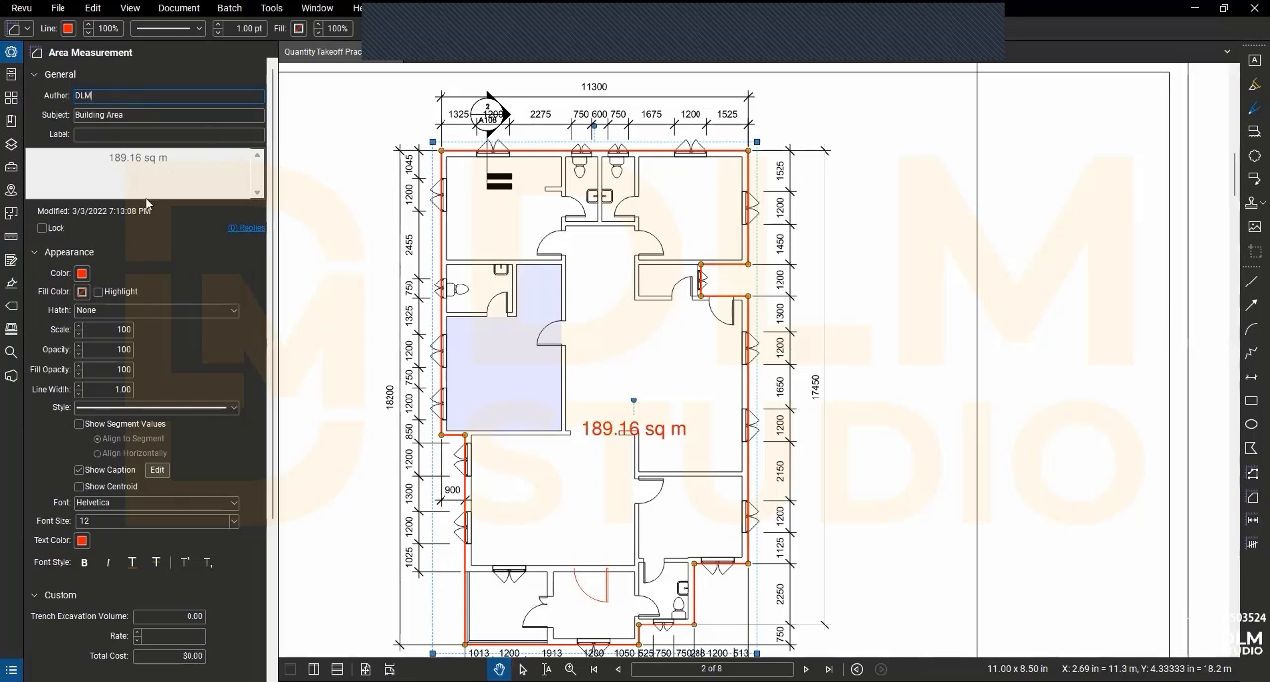
key(Return)
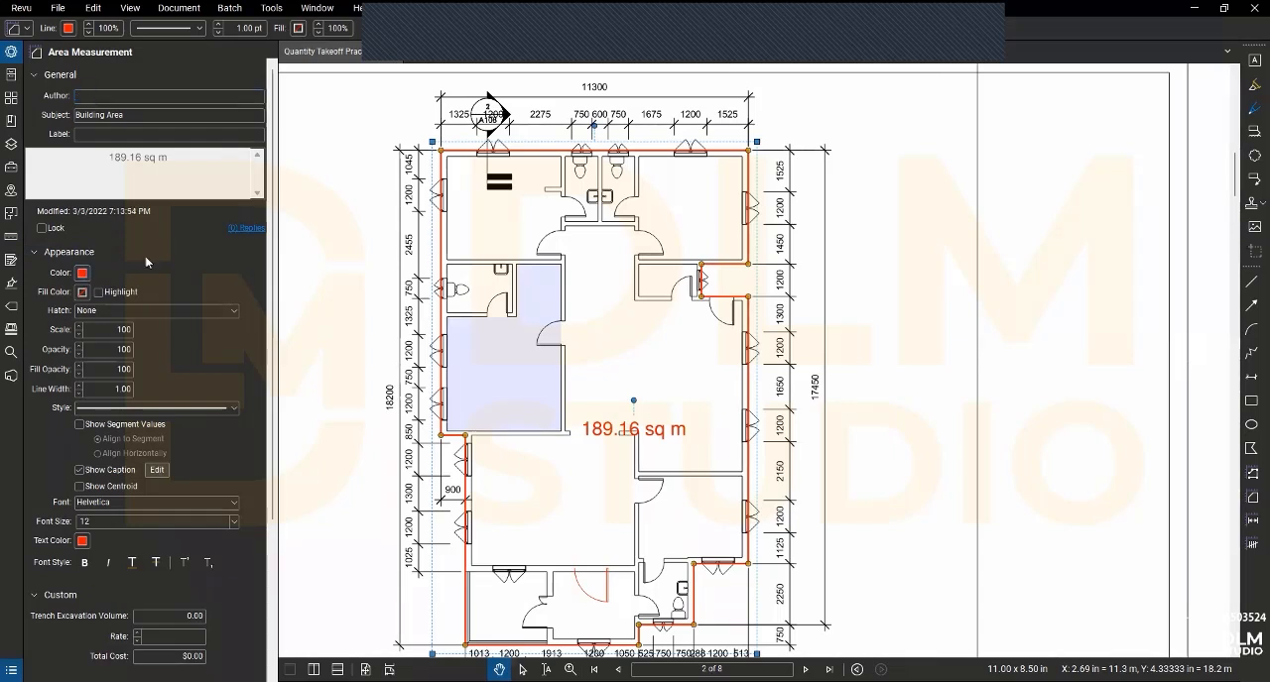
- Change the Building Area outline colour to light green and enable highlighting
click(83, 273)
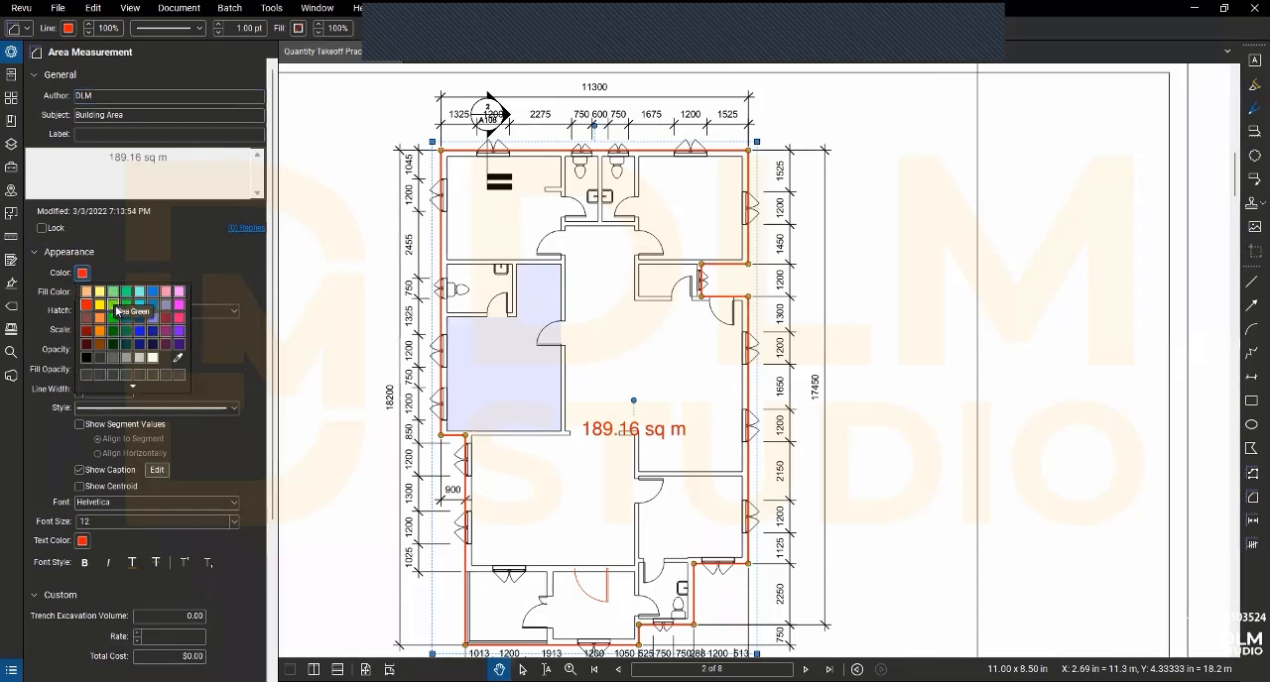
click(114, 306)
click(99, 292)
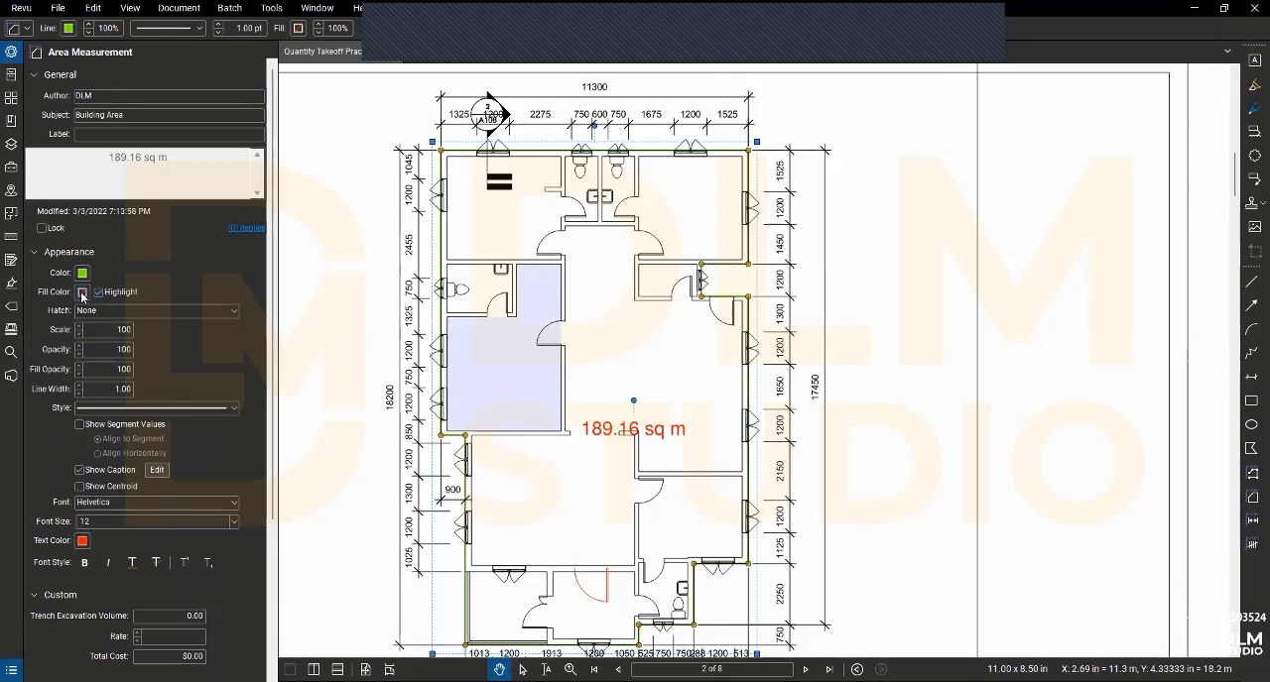
- Fill the Building Area measurement with light green
click(82, 292)
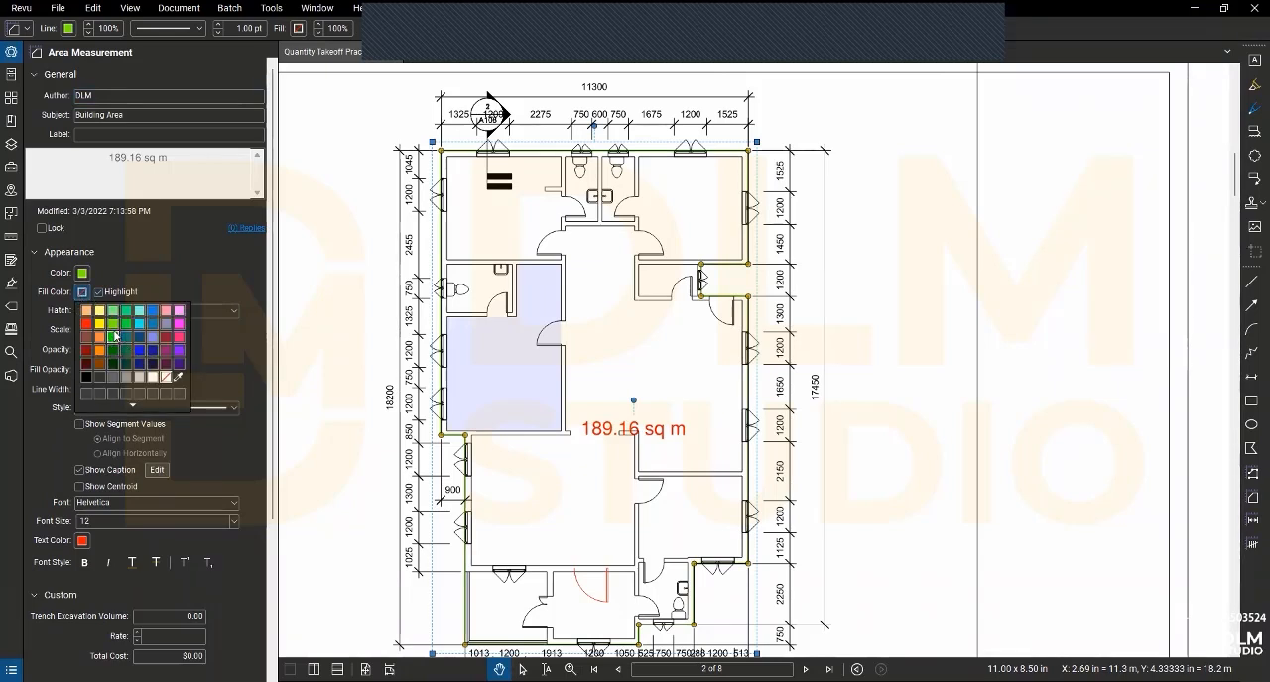
click(114, 331)
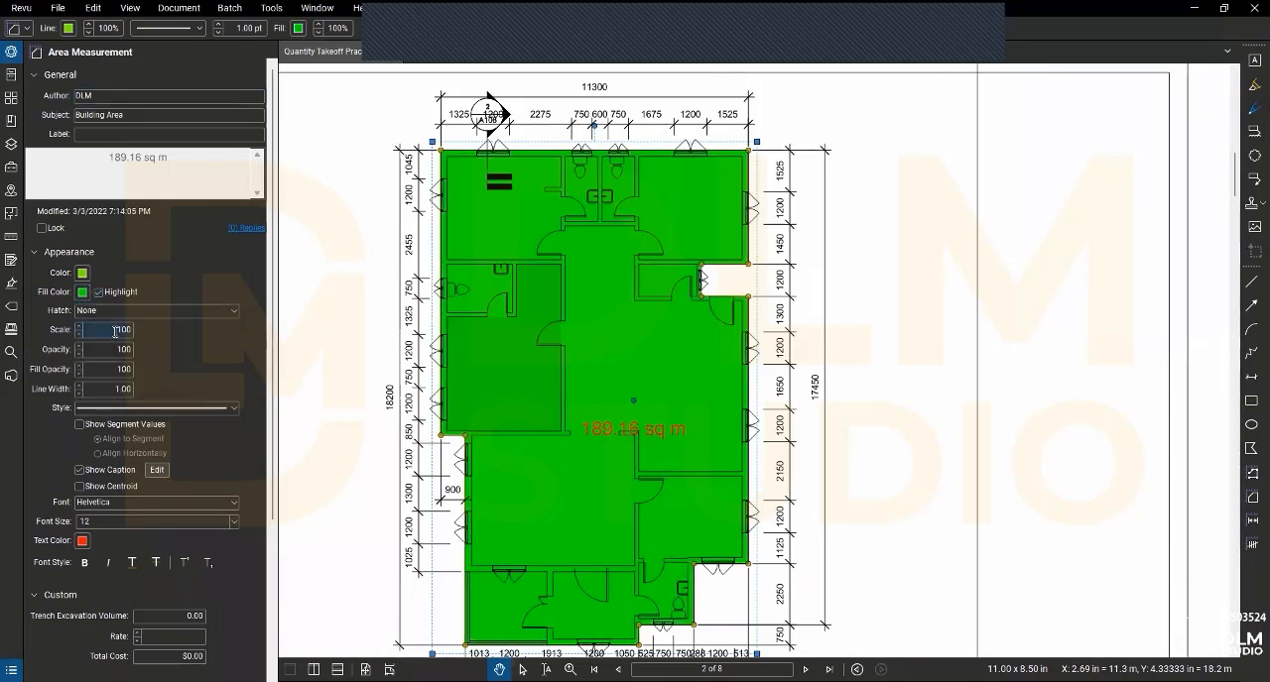
click(83, 292)
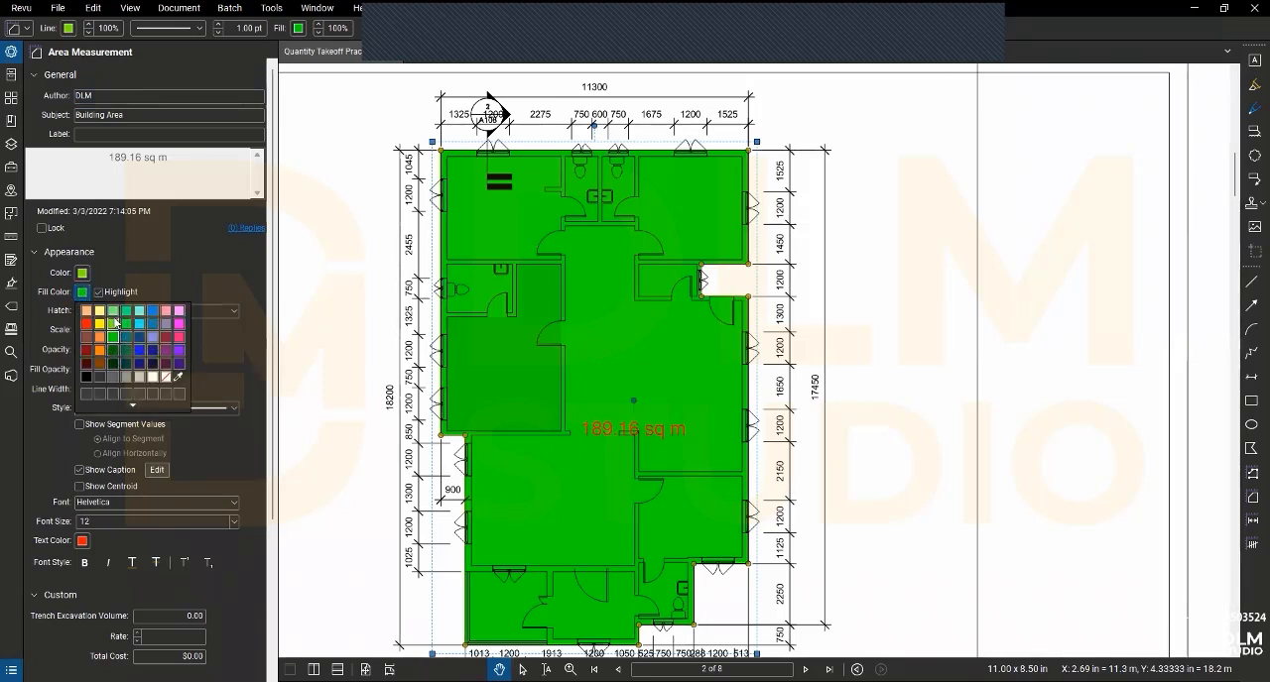
click(114, 313)
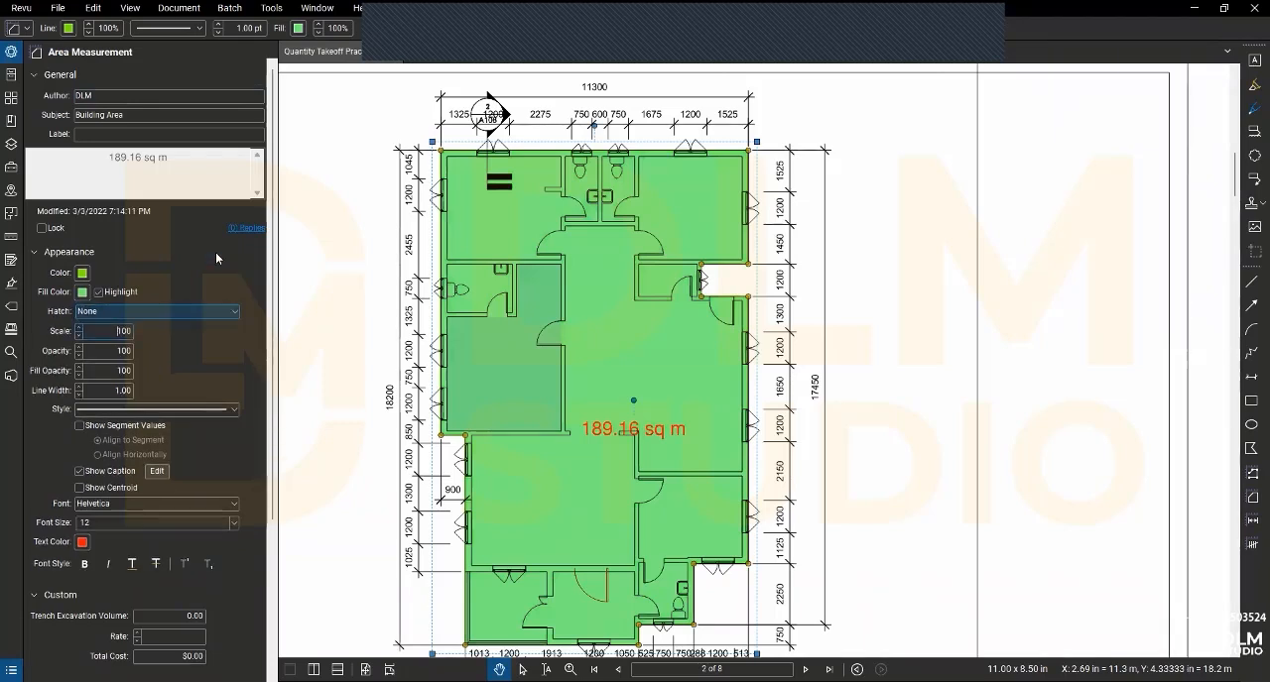
- Set the Building Area measurement's opacity to 60, keeping its scale at 100
click(78, 333)
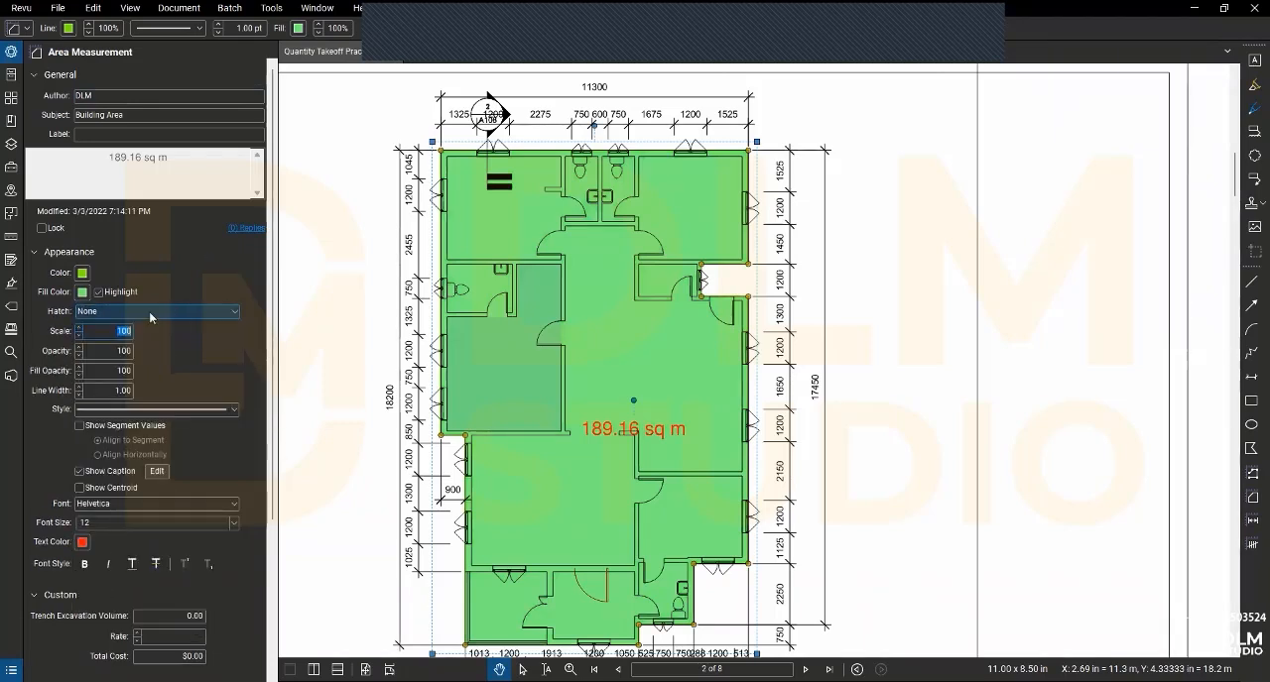
click(78, 335)
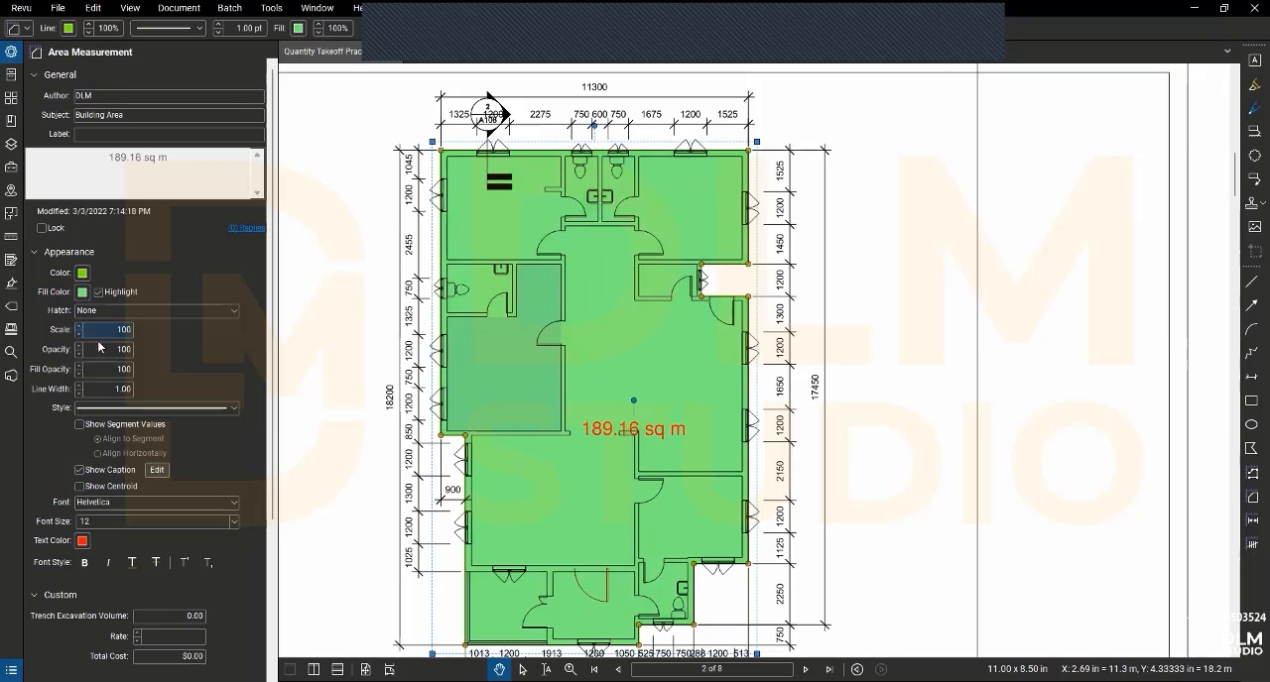
click(115, 350)
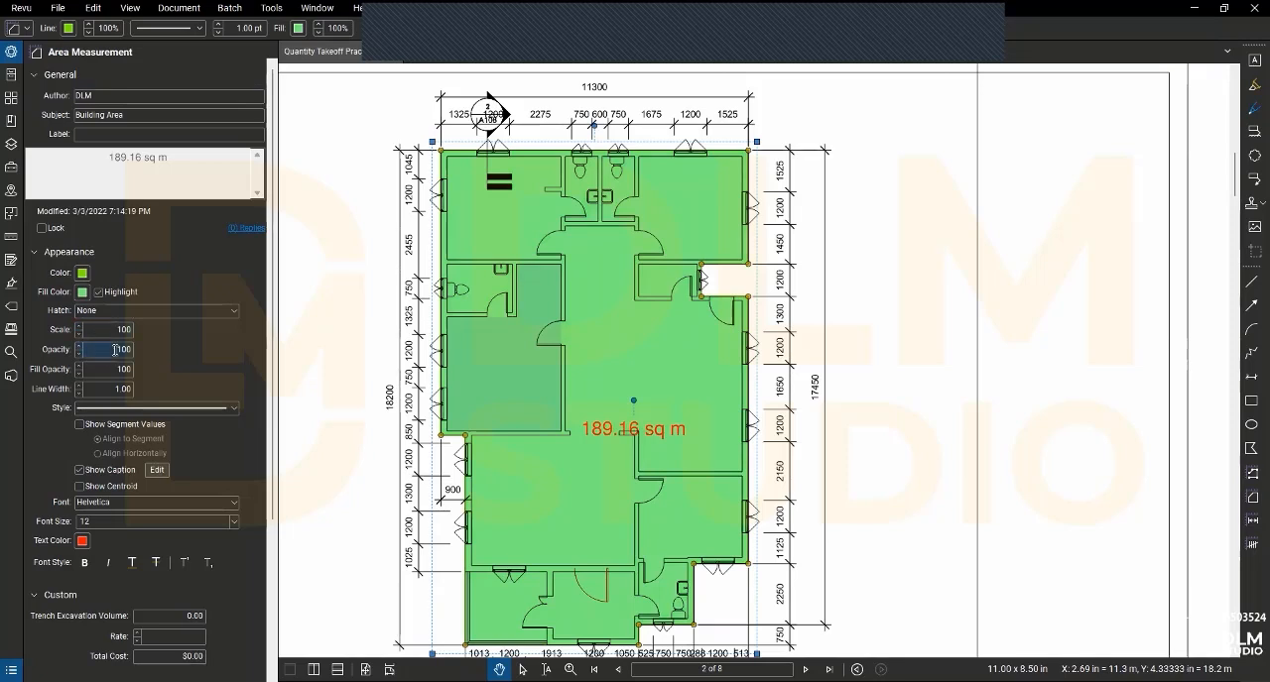
click(79, 355)
click(79, 356)
click(80, 355)
click(79, 355)
click(80, 355)
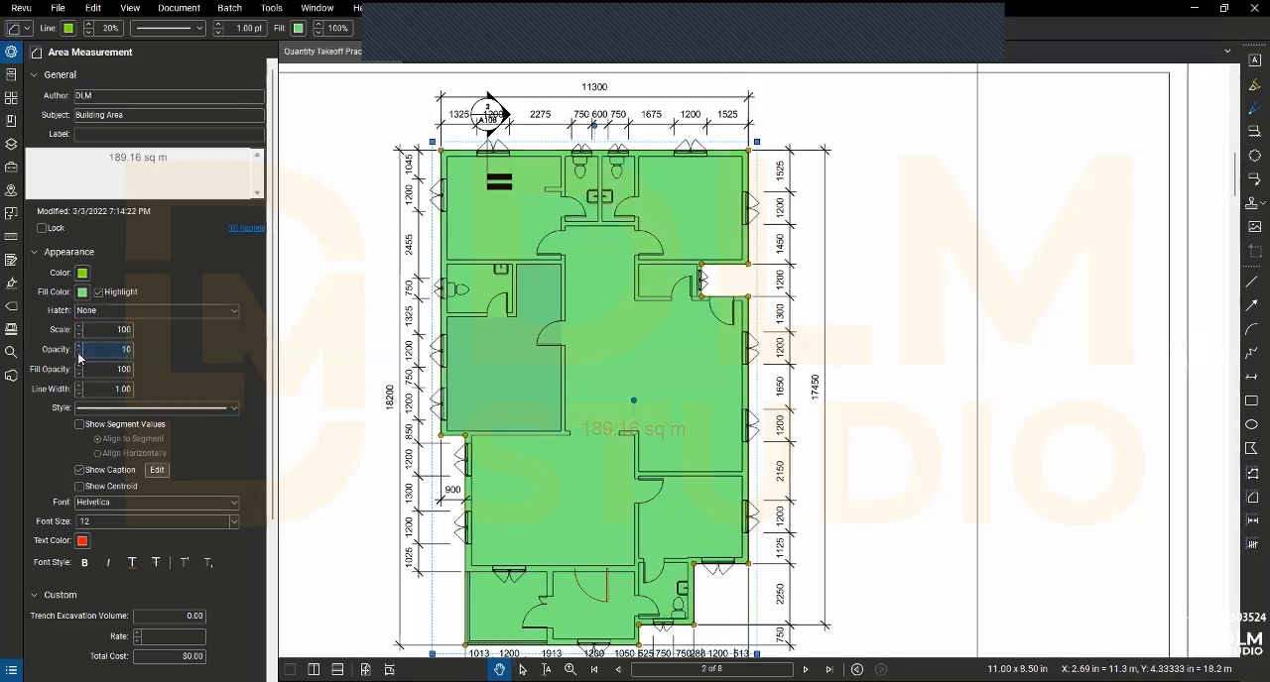
click(80, 355)
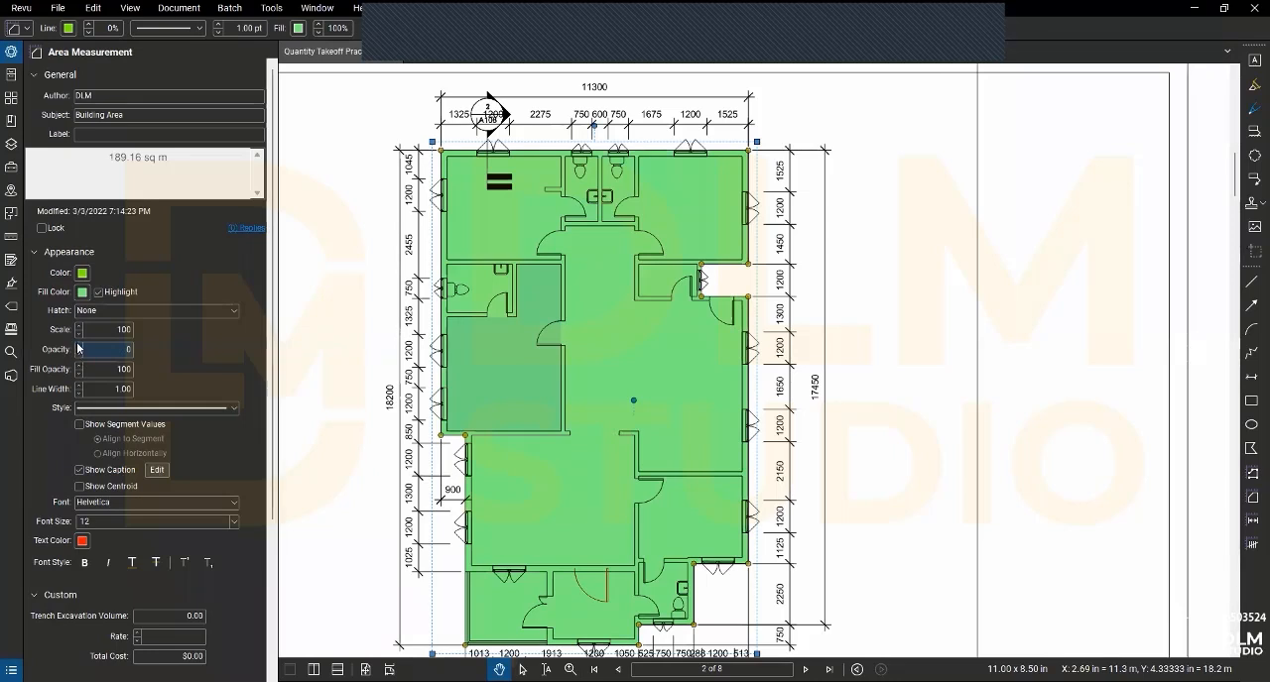
click(78, 345)
click(86, 372)
click(78, 349)
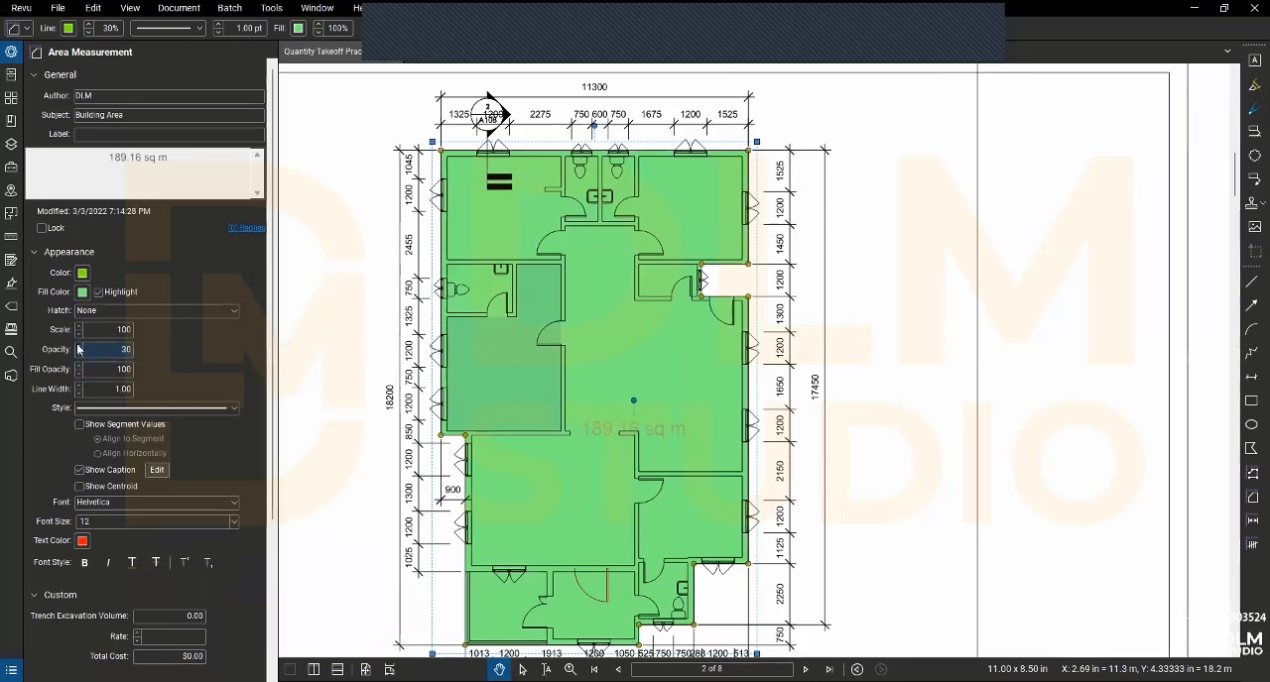
click(78, 346)
click(79, 346)
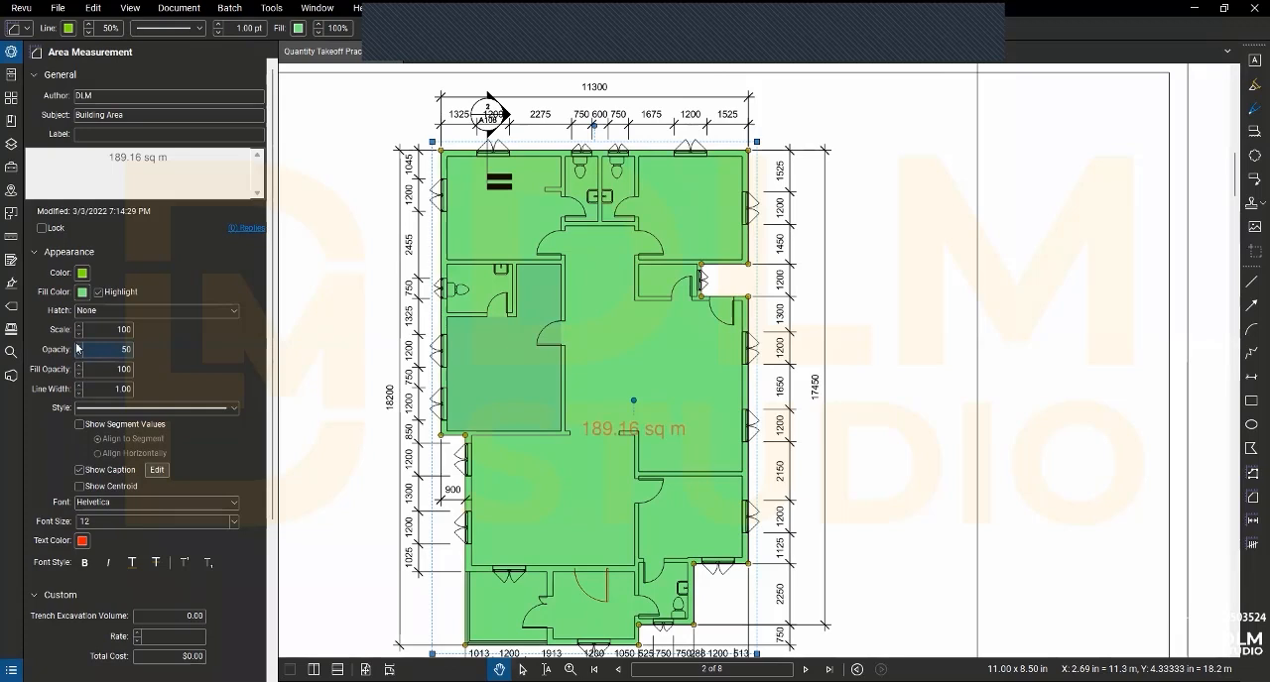
click(78, 346)
- Set the Building Area measurement's fill opacity to 30
click(78, 374)
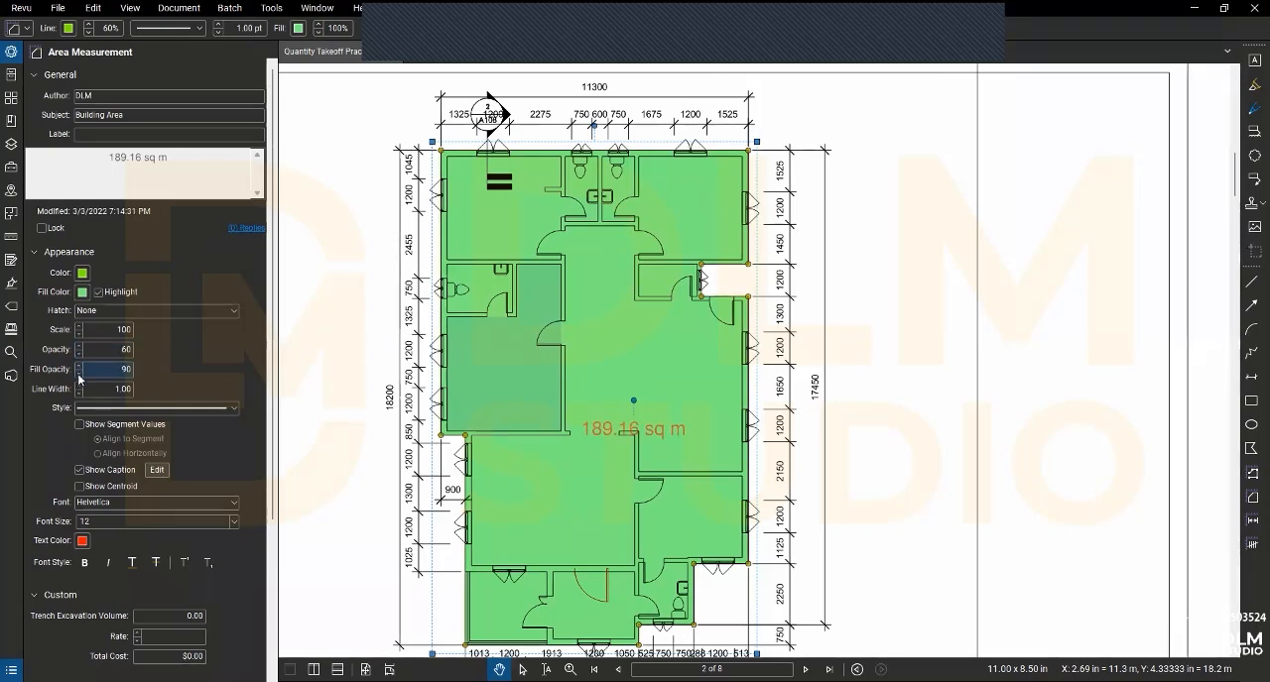
click(78, 374)
click(78, 374)
click(78, 374)
click(78, 374)
click(79, 374)
click(78, 374)
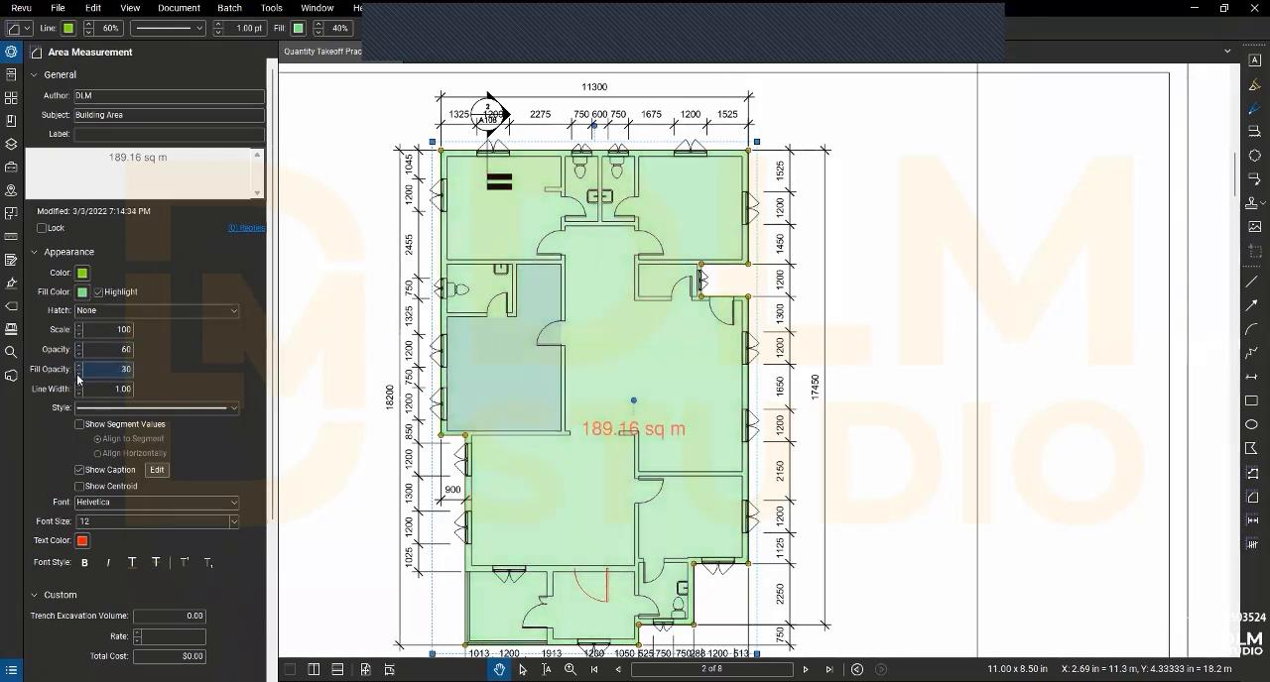
- Format the Building Area caption text in dark navy blue, font size 14 and bold
scroll(109, 393, down, 2)
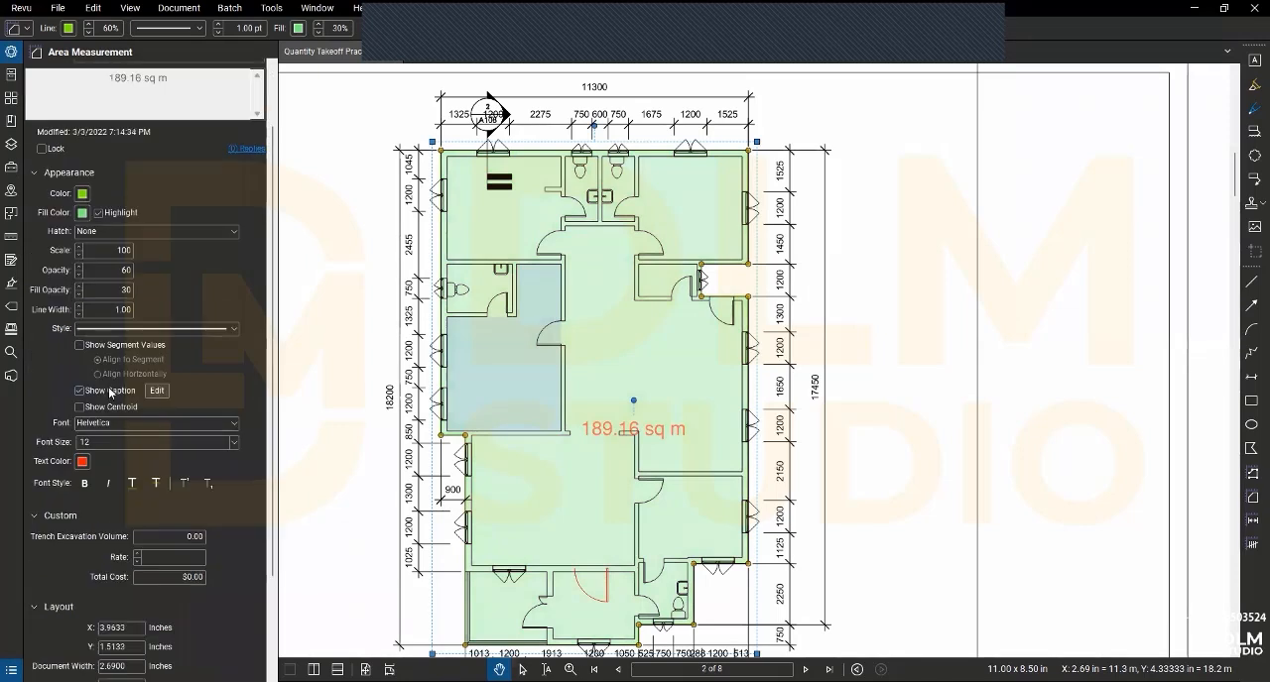
scroll(89, 373, down, 2)
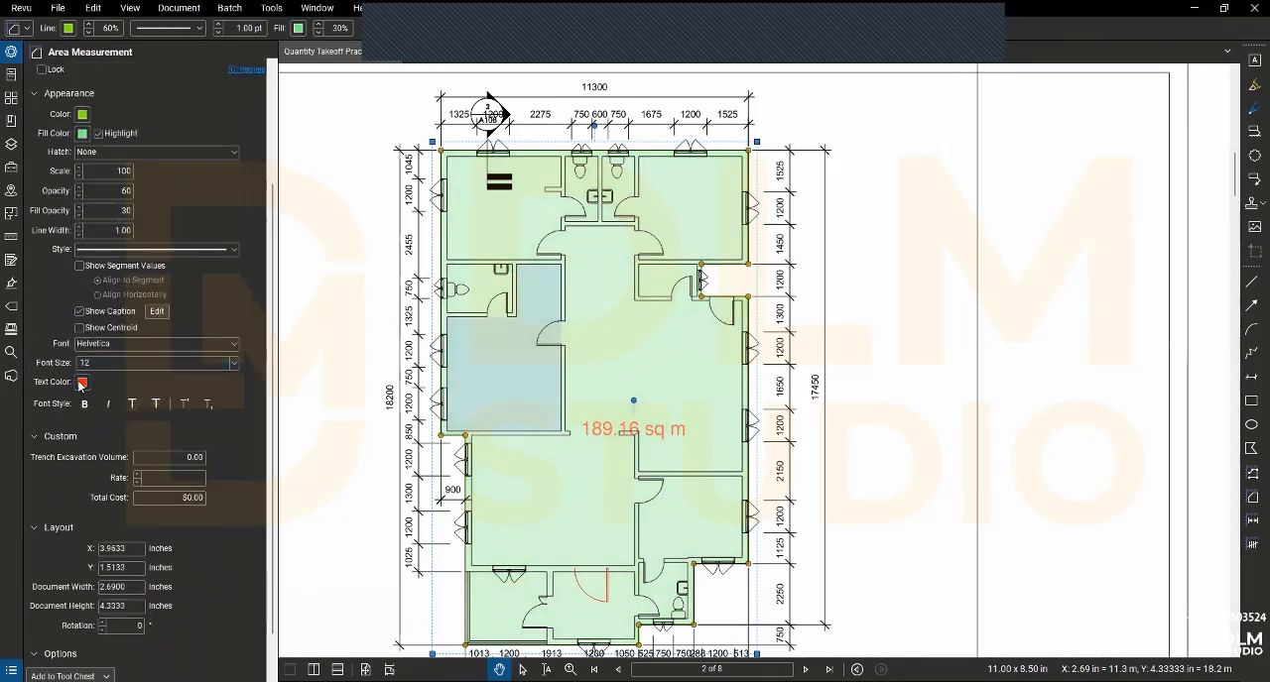
click(81, 383)
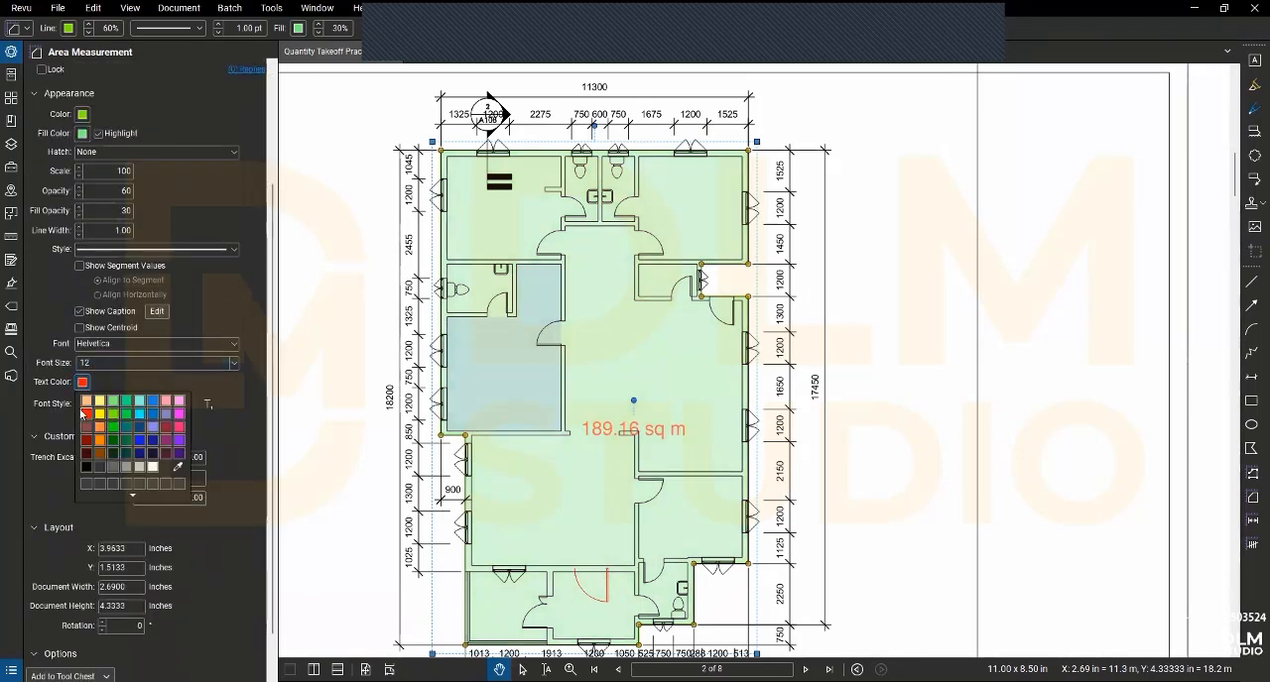
click(153, 455)
click(124, 364)
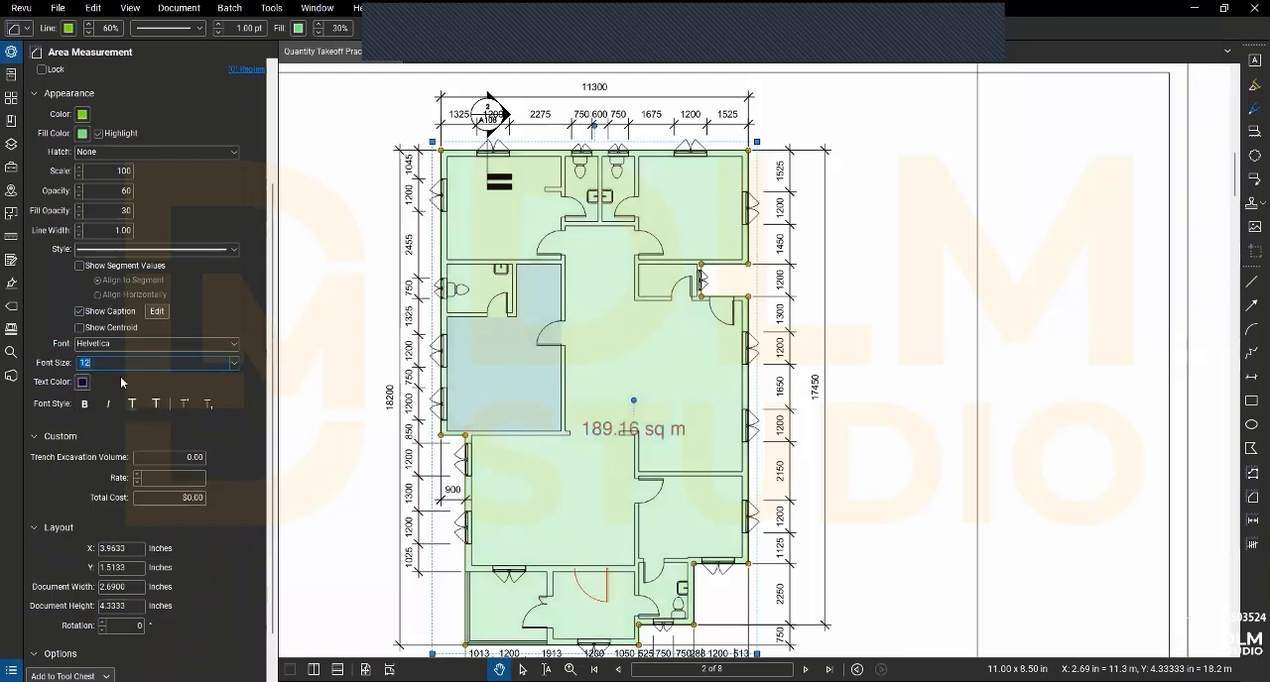
click(234, 365)
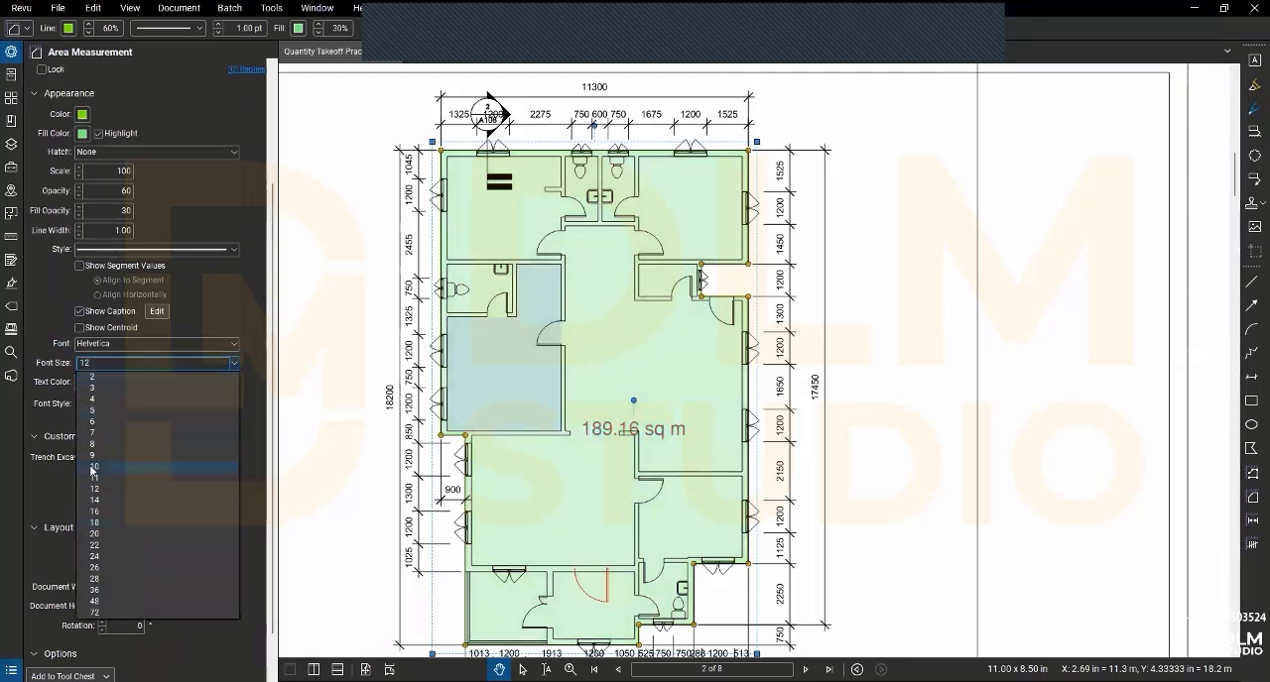
click(94, 500)
click(85, 403)
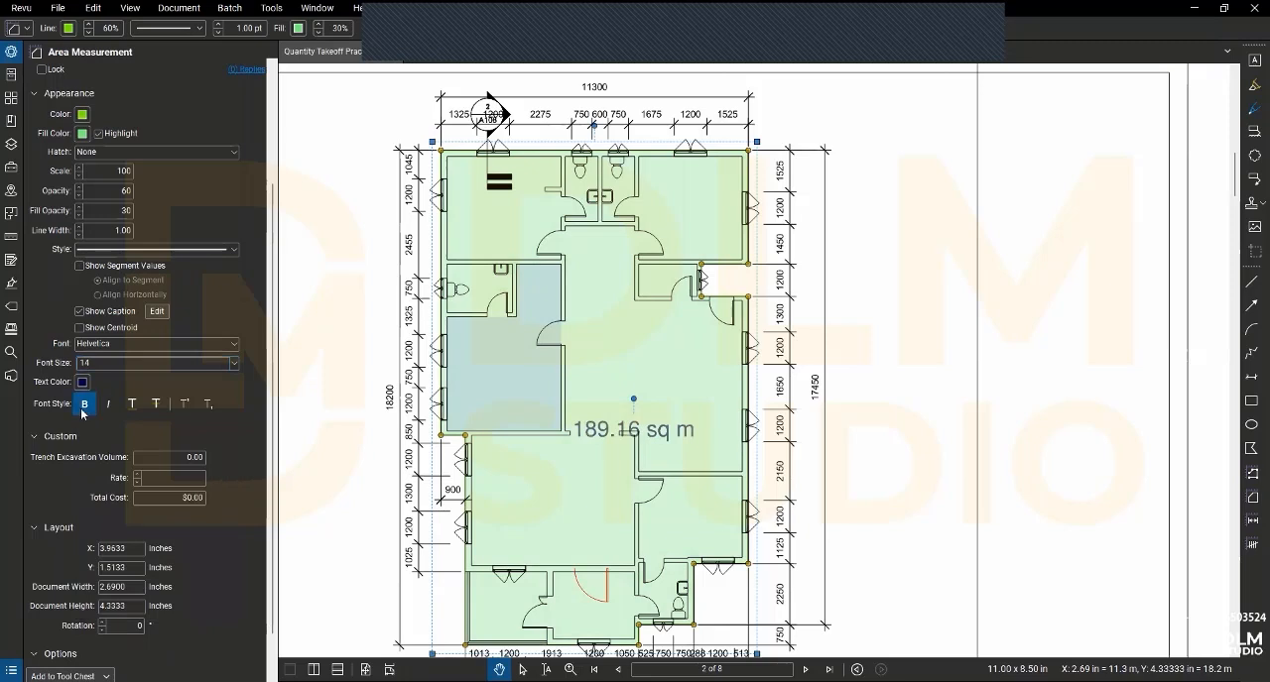
- Hide the Building Area measurement's caption and toggle its segment values on and off again
scroll(57, 430, down, 1)
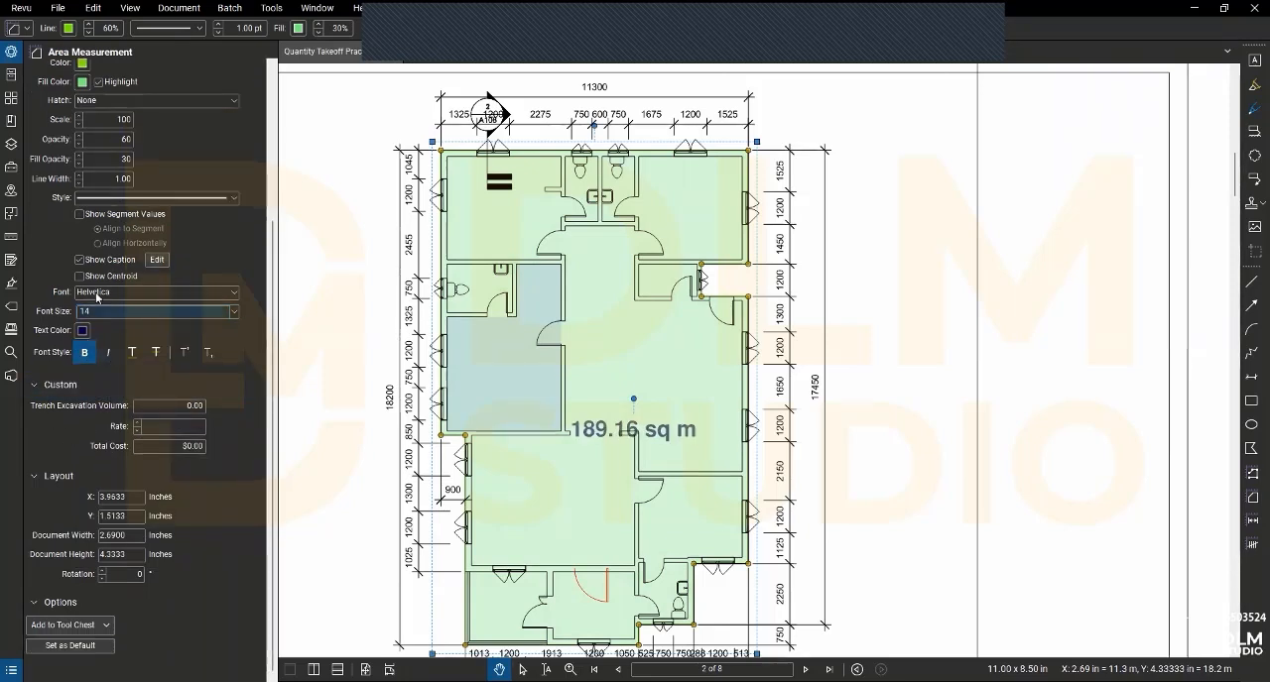
click(79, 260)
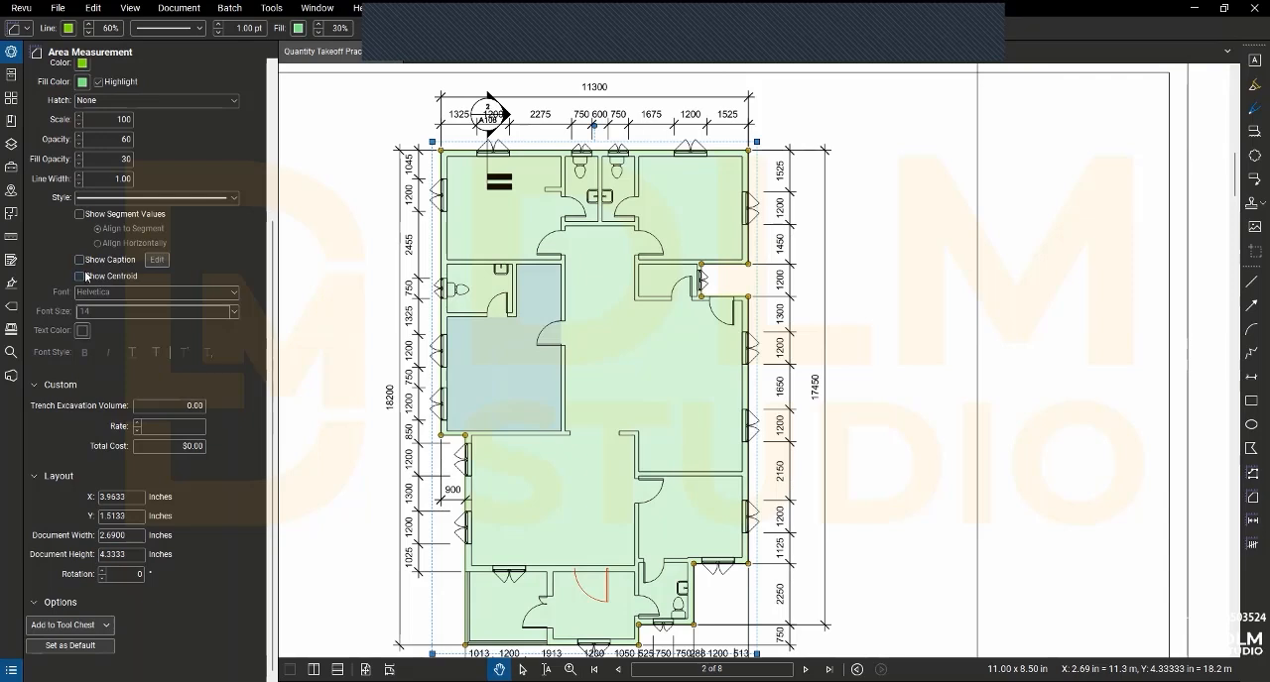
click(79, 214)
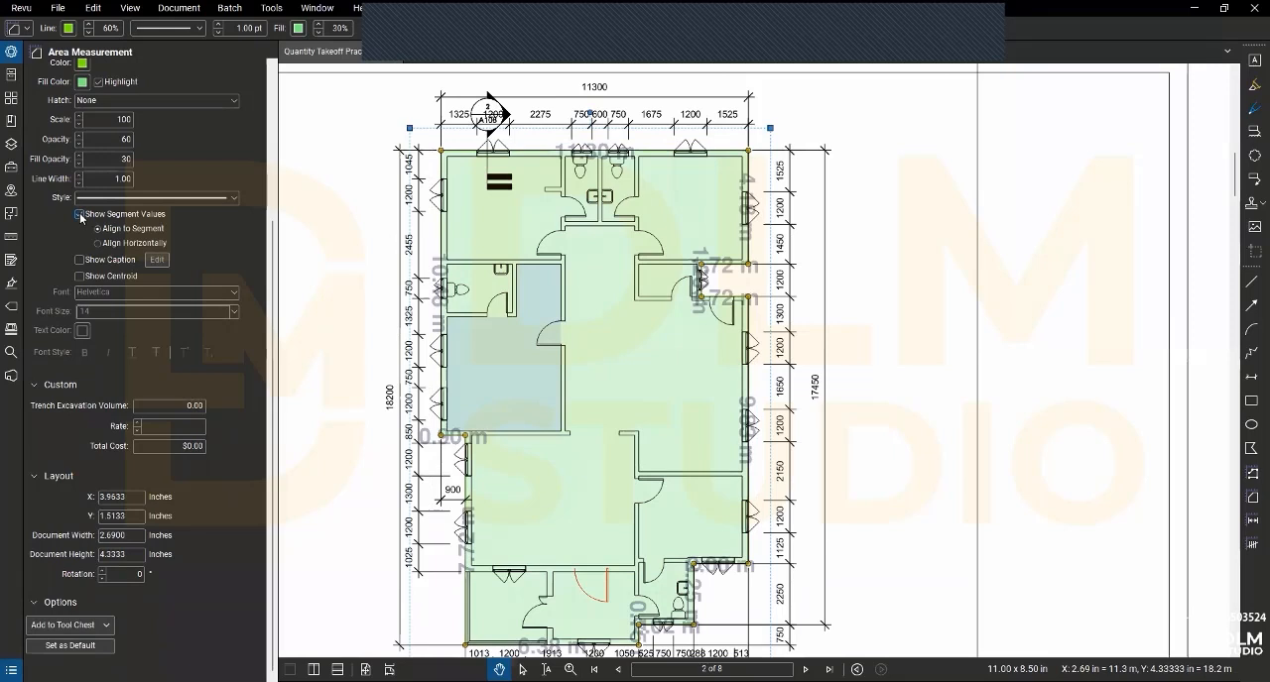
click(79, 214)
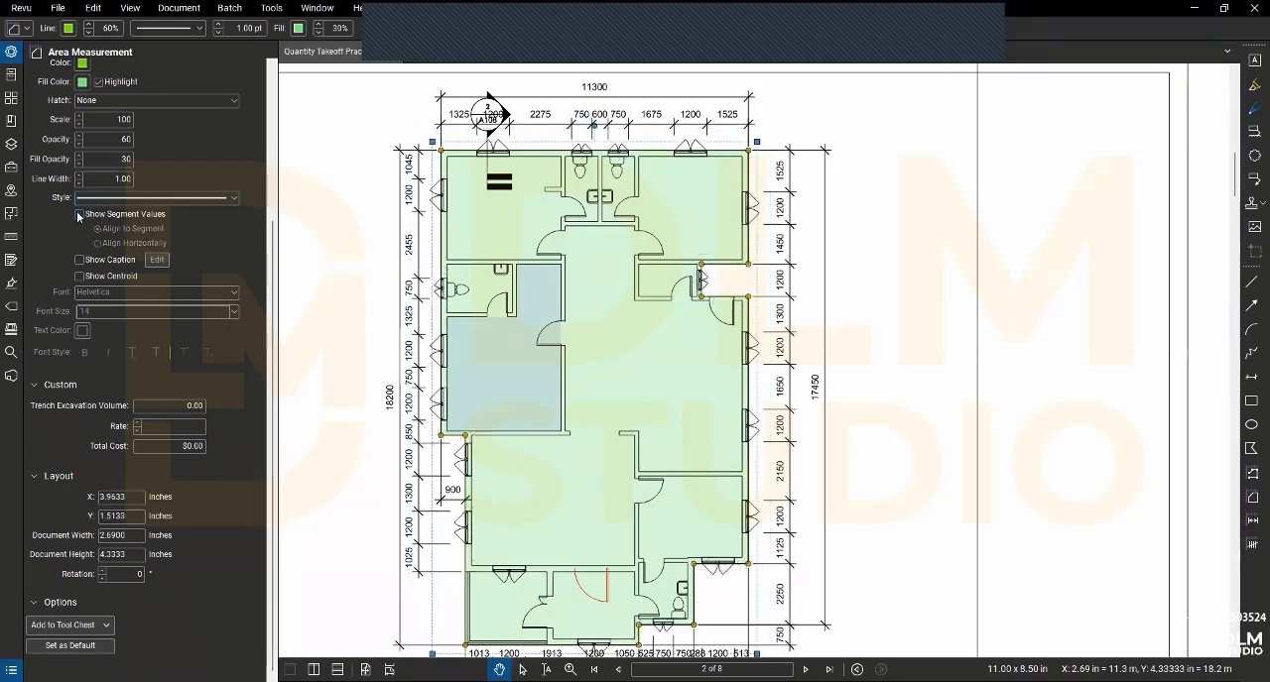
click(78, 213)
click(80, 260)
click(79, 259)
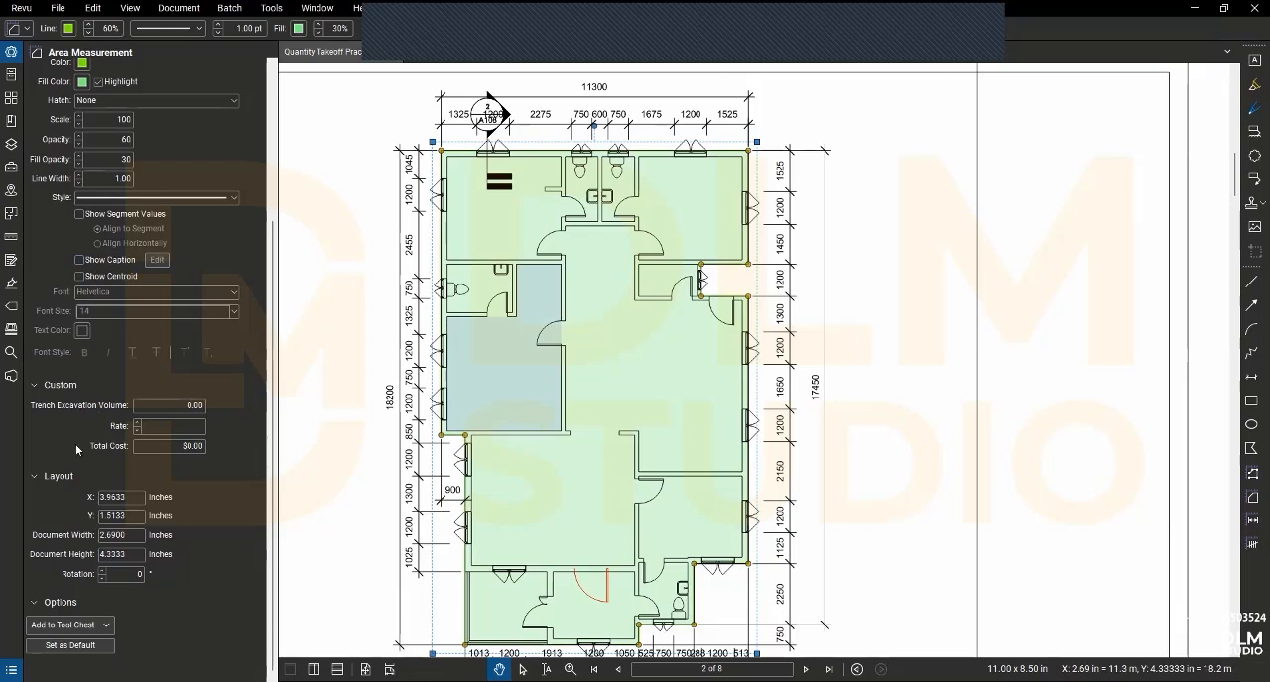
- Add the Building Area measurement to the MY TOOL QS tool set and switch the saved tool to properties mode
click(41, 627)
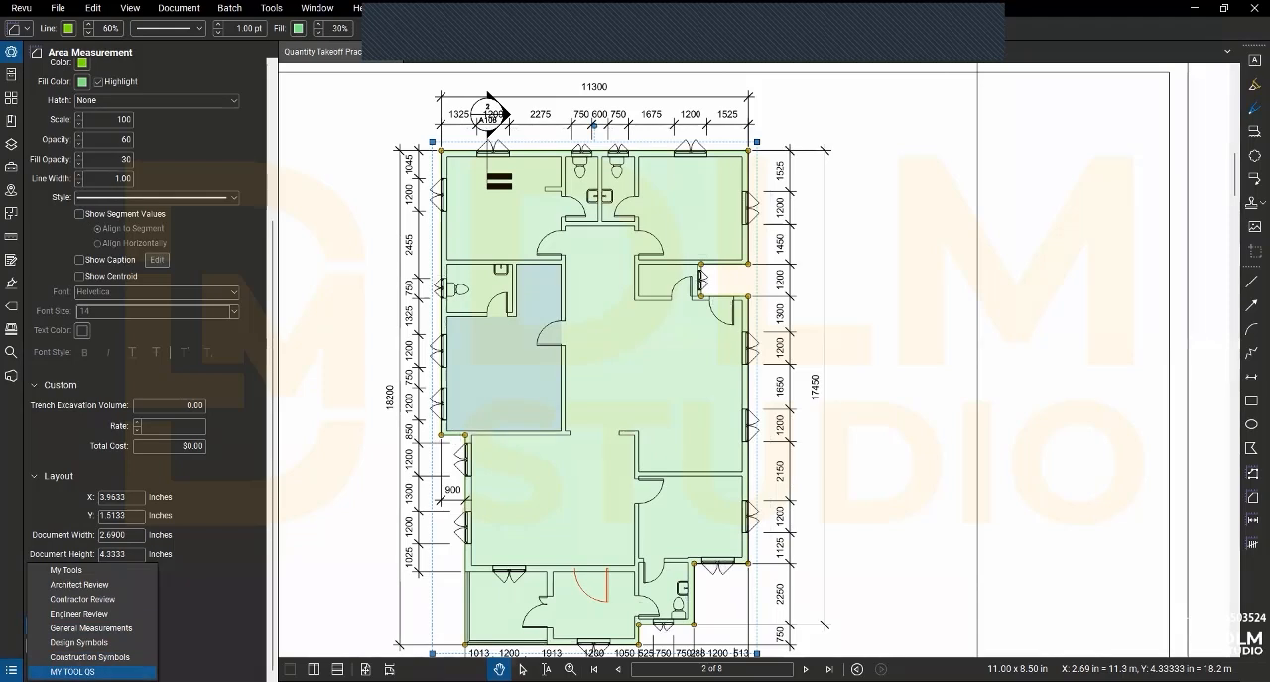
click(73, 672)
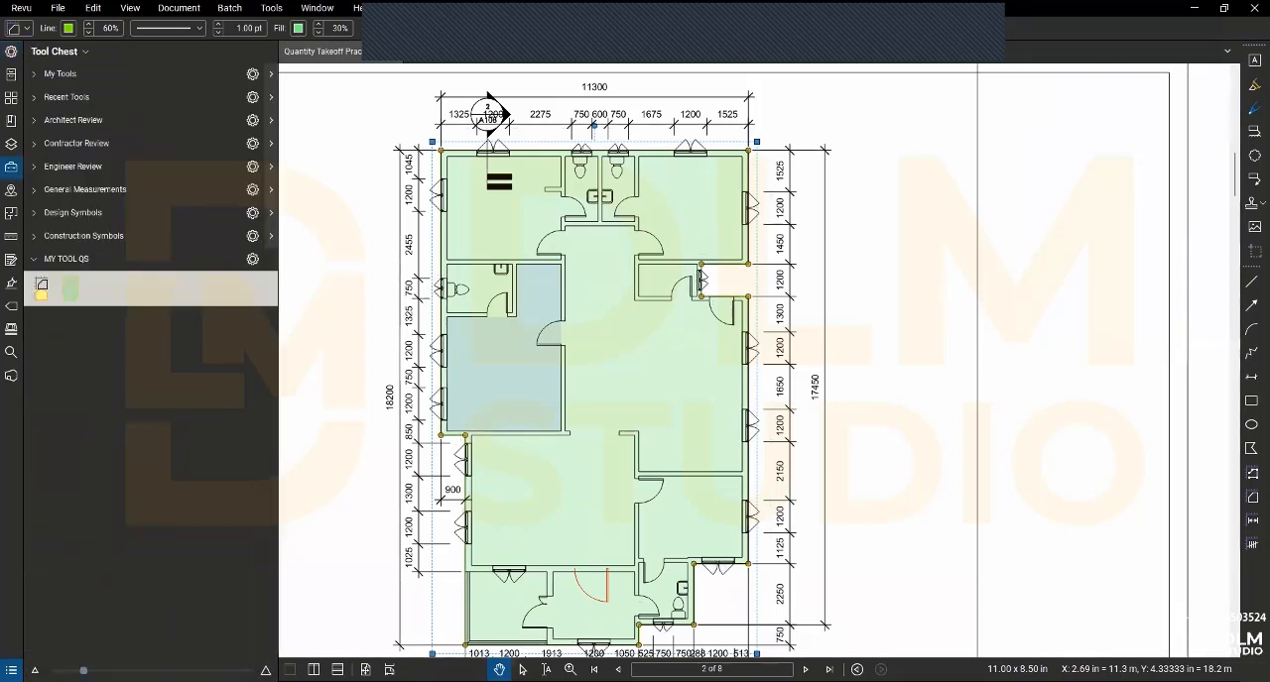
click(72, 290)
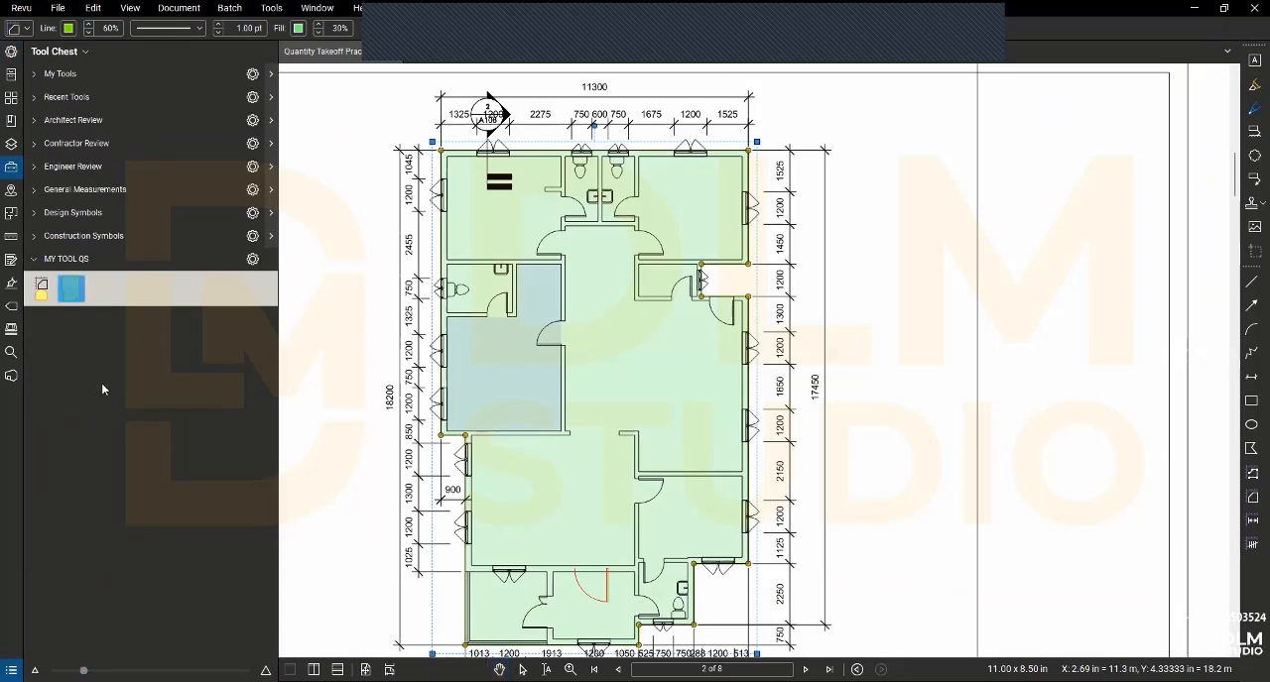
click(75, 289)
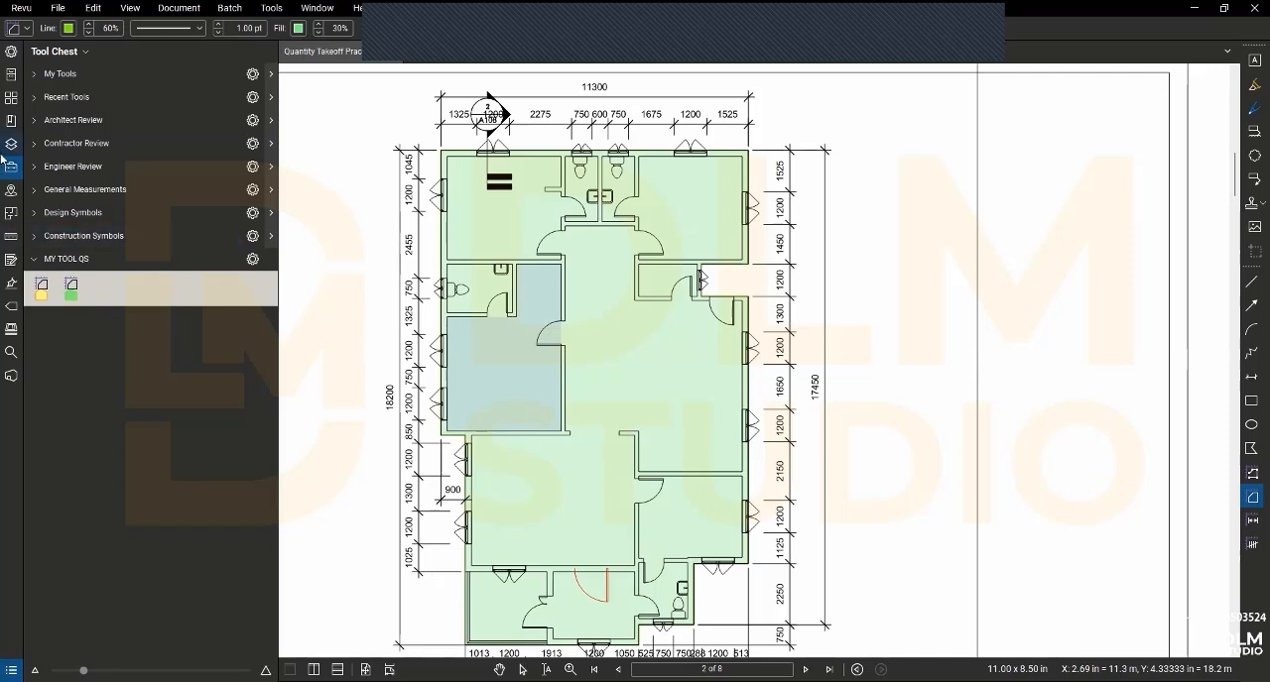
- On page 1, start an outline with the saved Building Area tool along the grid 1 outer wall and around the recess on grid A
click(11, 97)
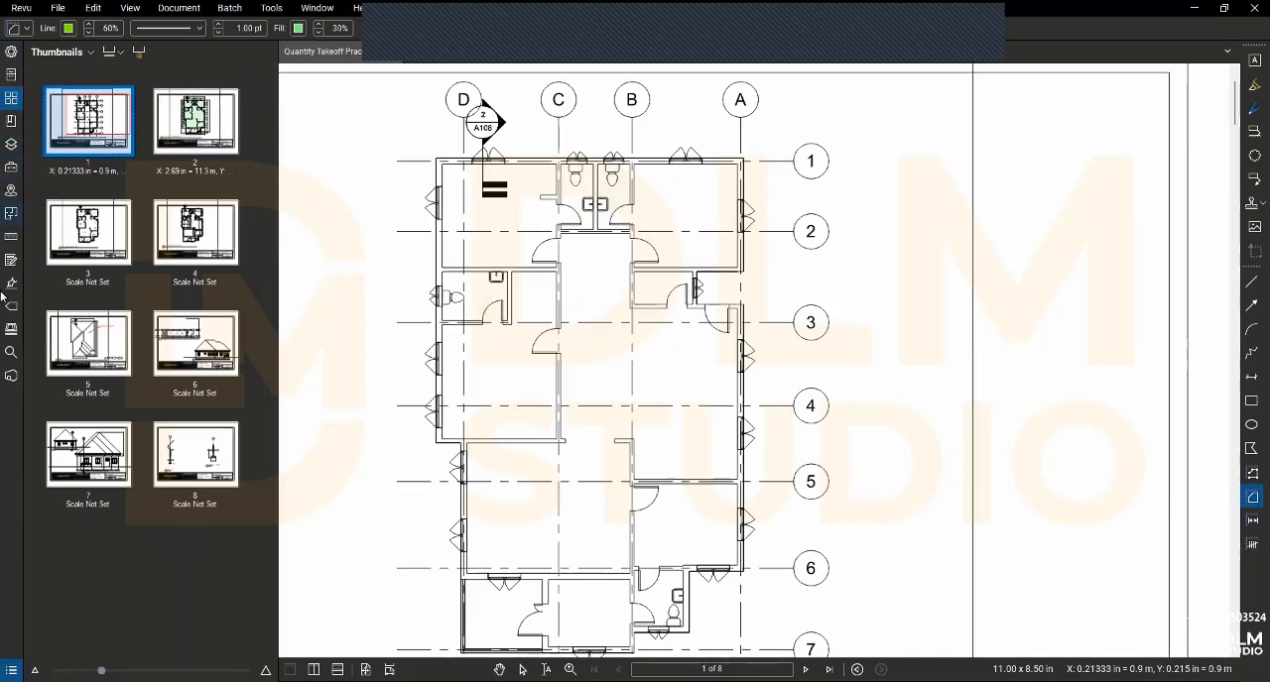
click(13, 167)
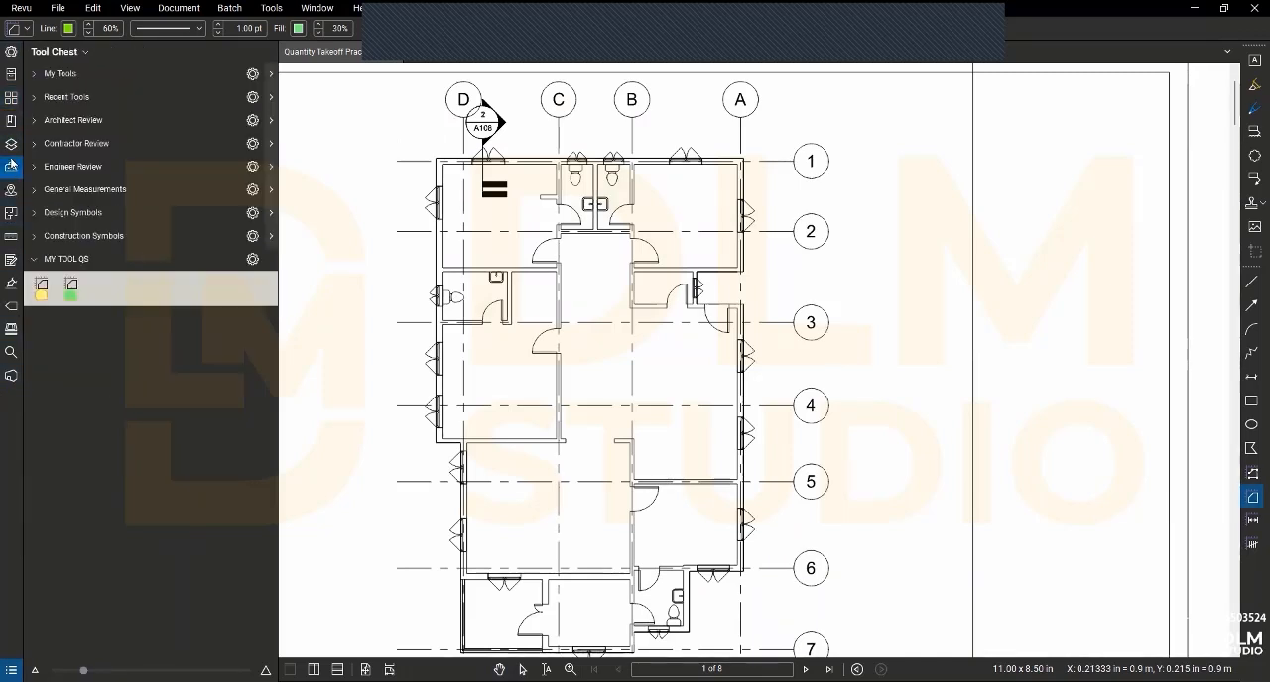
click(71, 288)
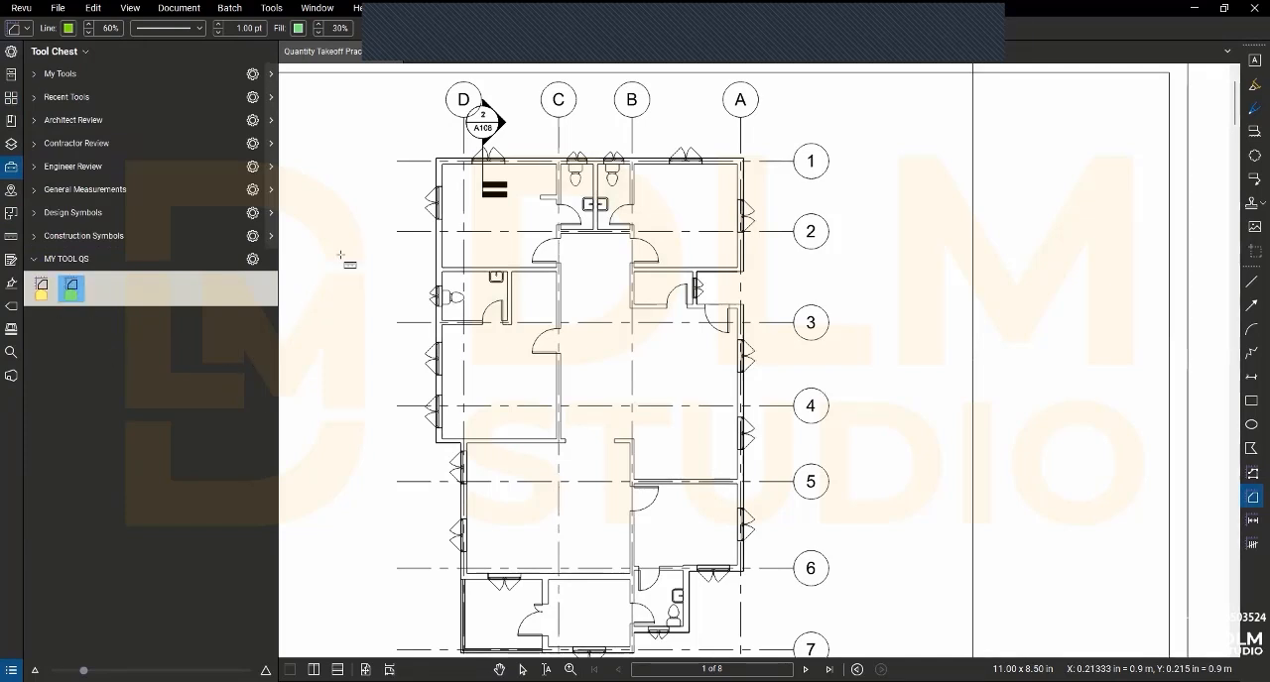
click(435, 159)
click(742, 159)
click(742, 270)
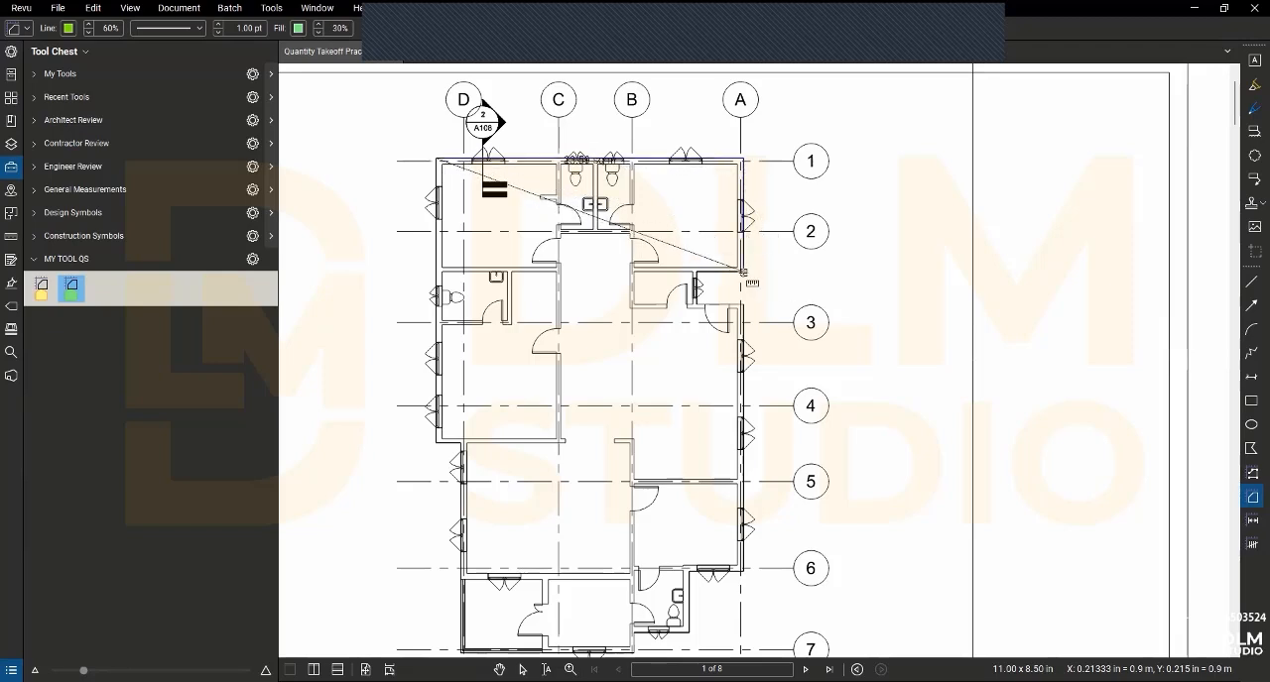
click(695, 272)
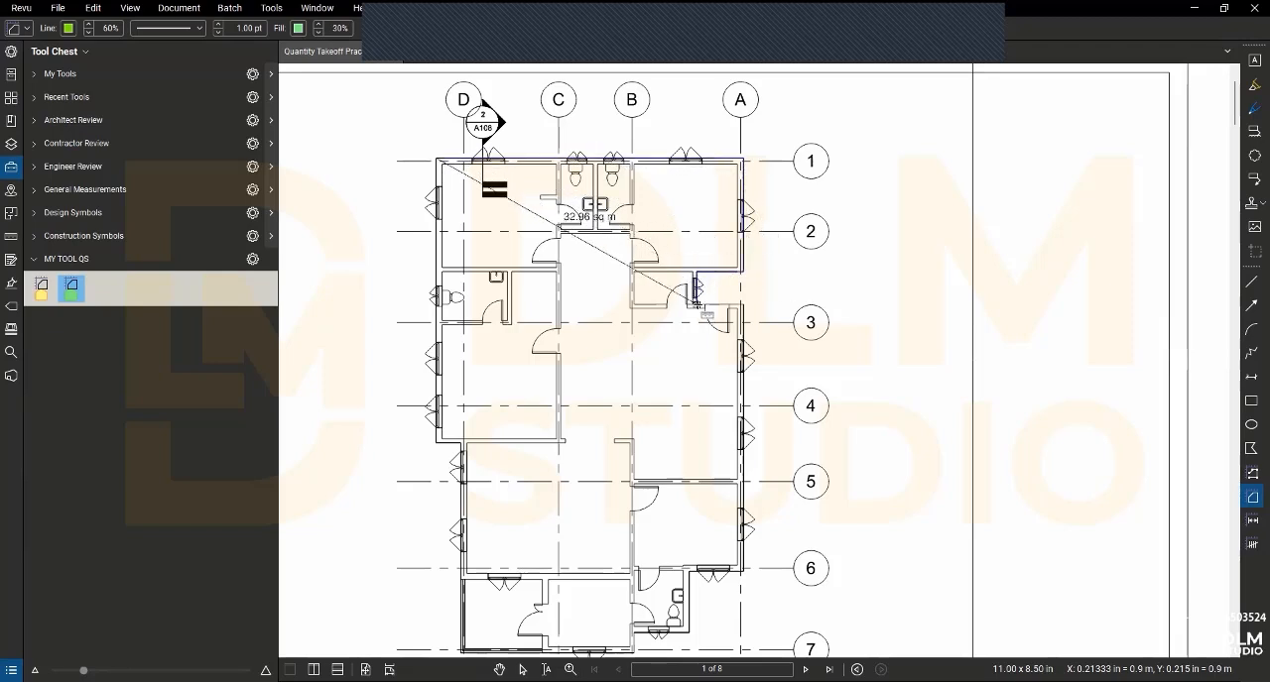
click(743, 305)
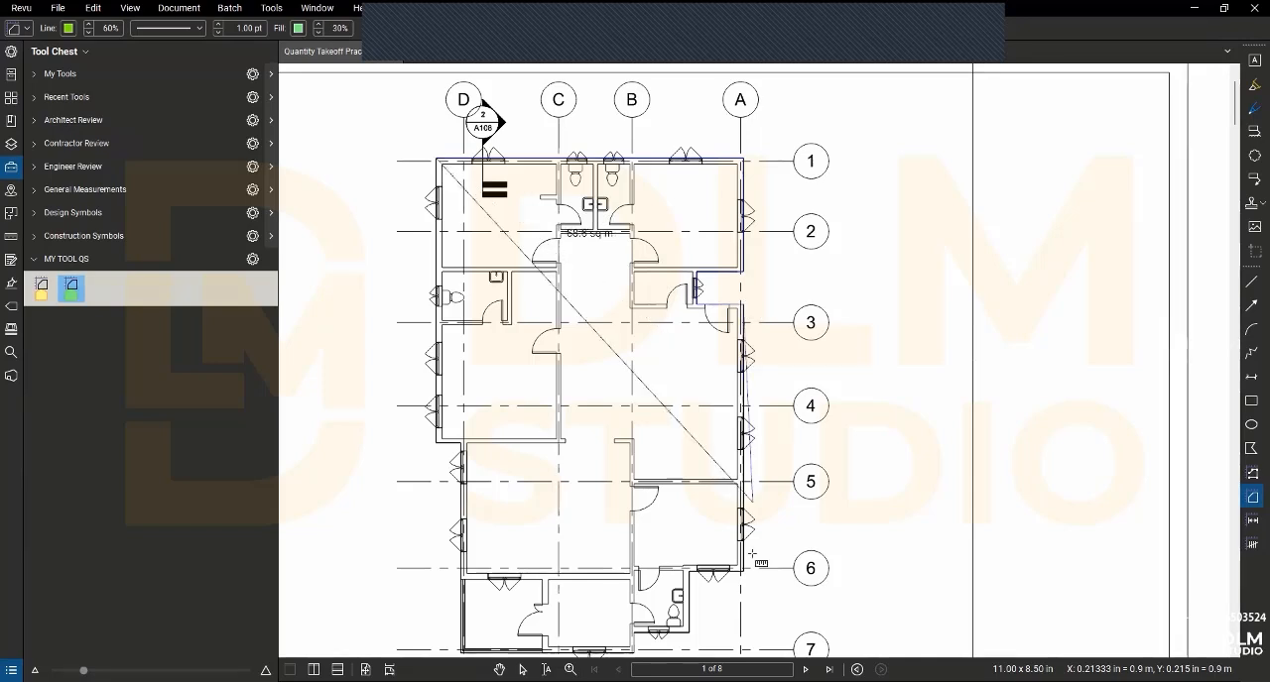
- Continue the Building Area outline on page 1 along the grid A wall and around the stepped corner between grids 6 and 7
click(743, 571)
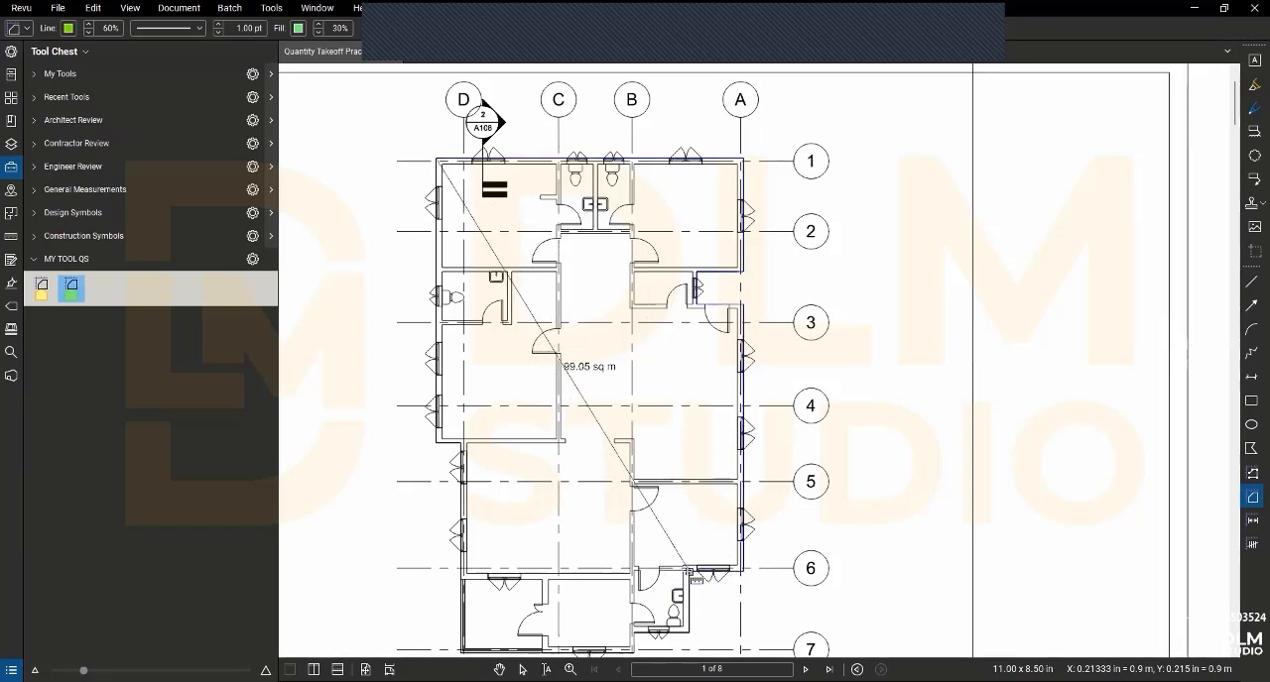
click(689, 571)
click(689, 632)
drag(668, 627, 654, 565)
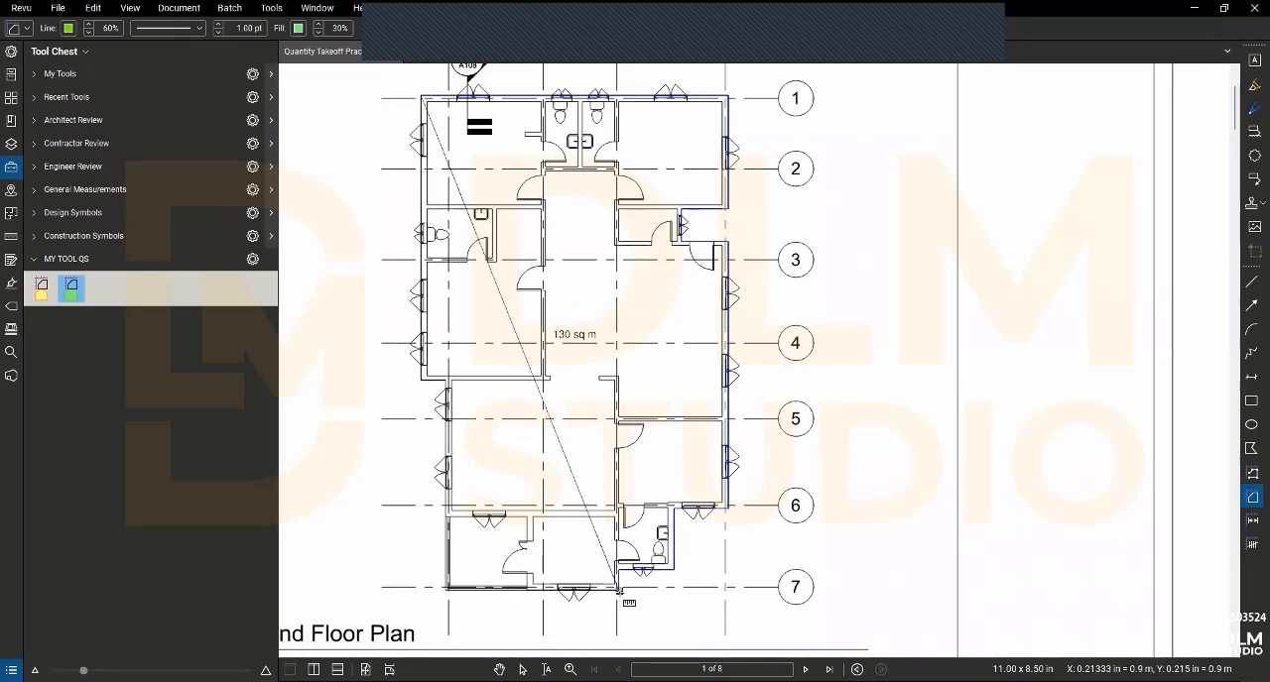
click(618, 591)
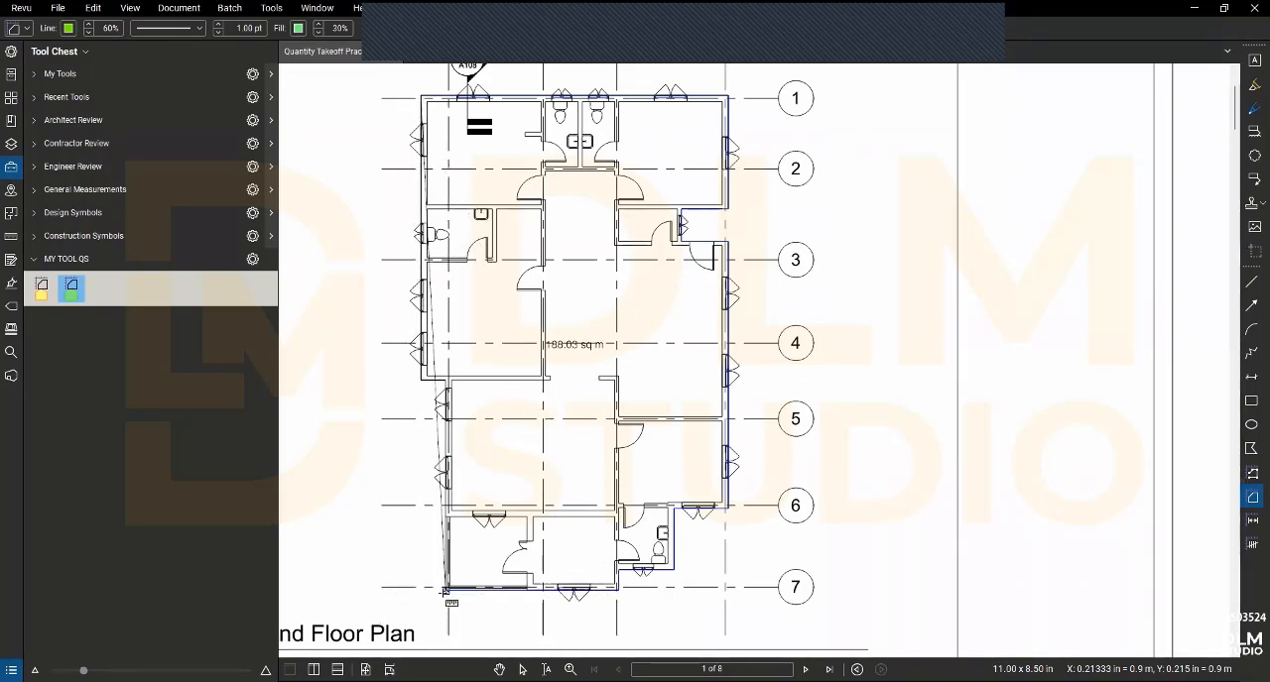
- Finish the Building Area outline along the grid 7 wall and around the offset corner on the grid D side
scroll(445, 593, up, 3)
scroll(449, 583, down, 3)
click(448, 583)
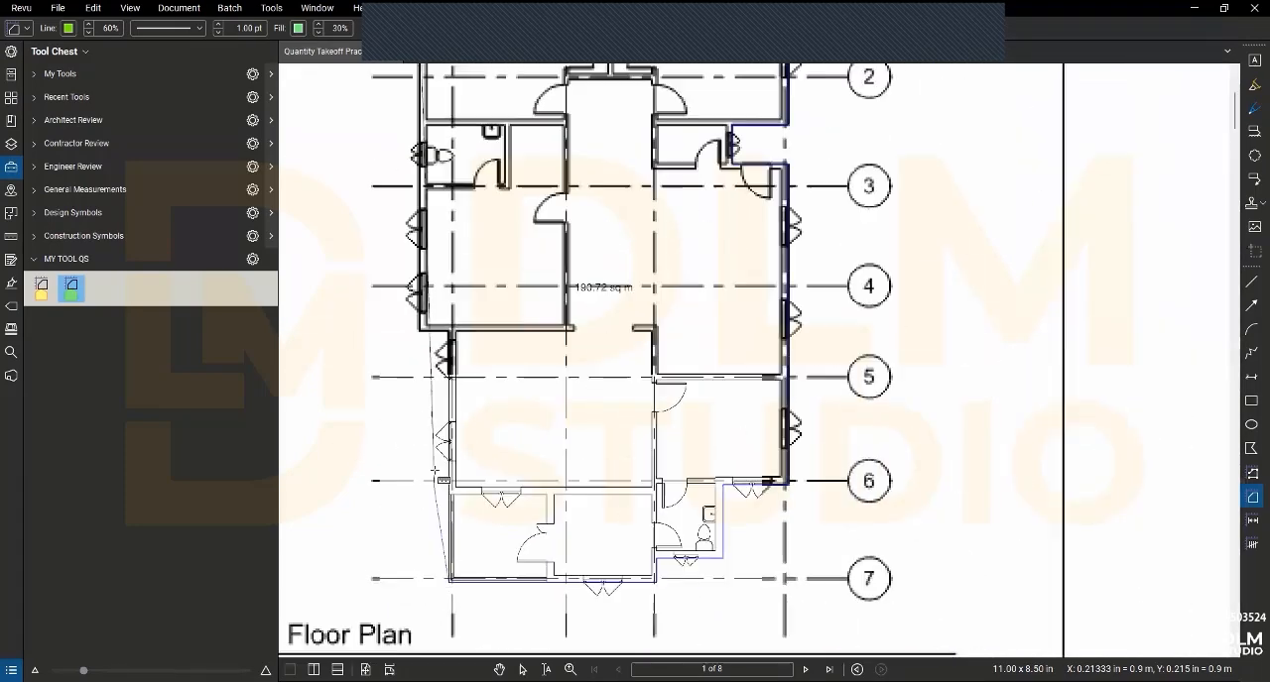
click(450, 331)
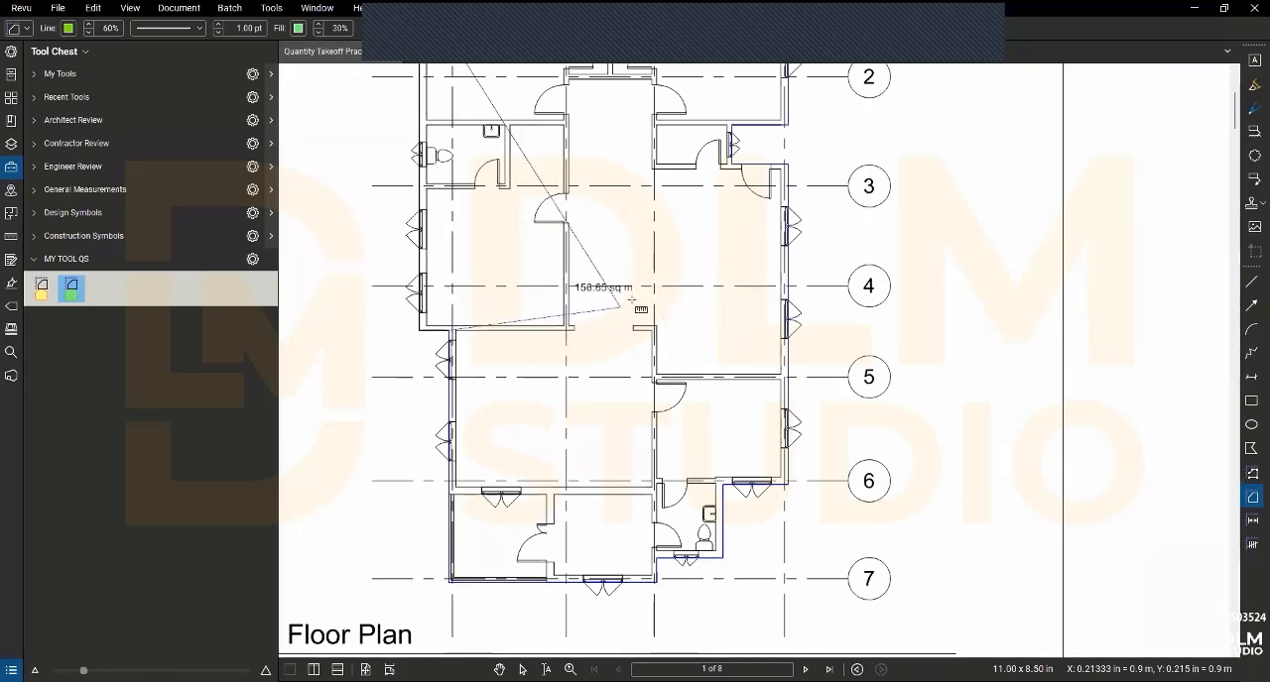
scroll(417, 342, down, 2)
scroll(417, 347, up, 2)
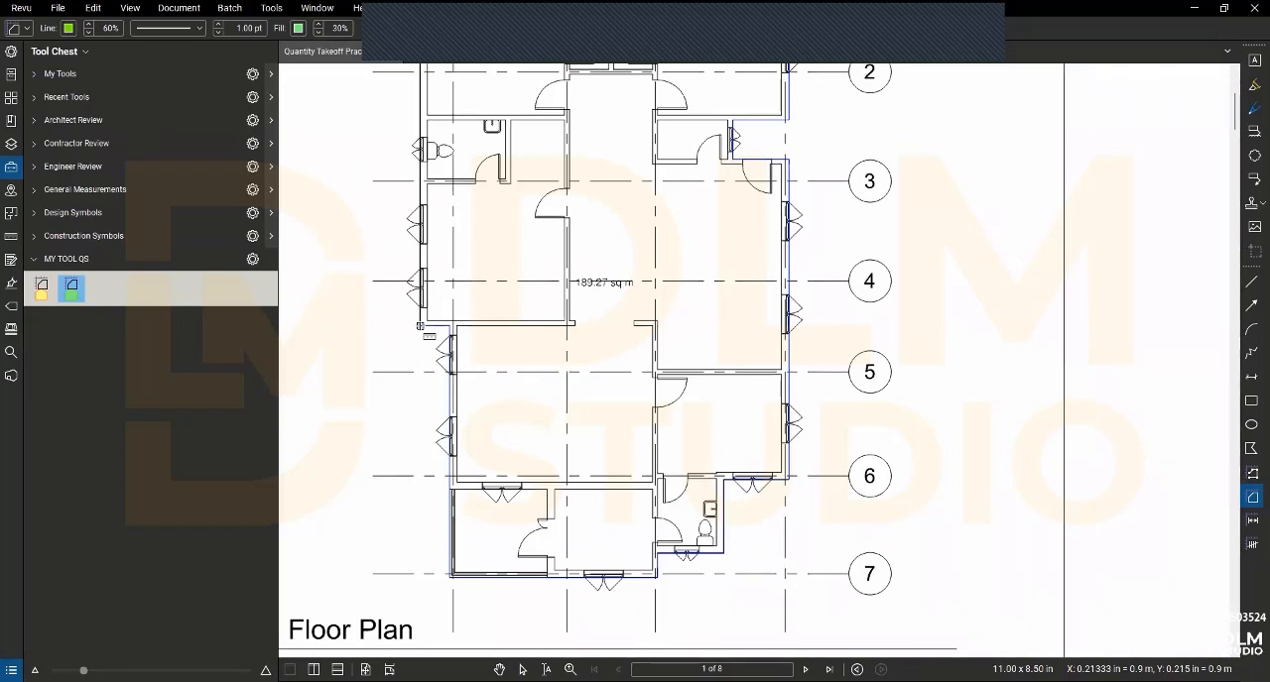
click(420, 326)
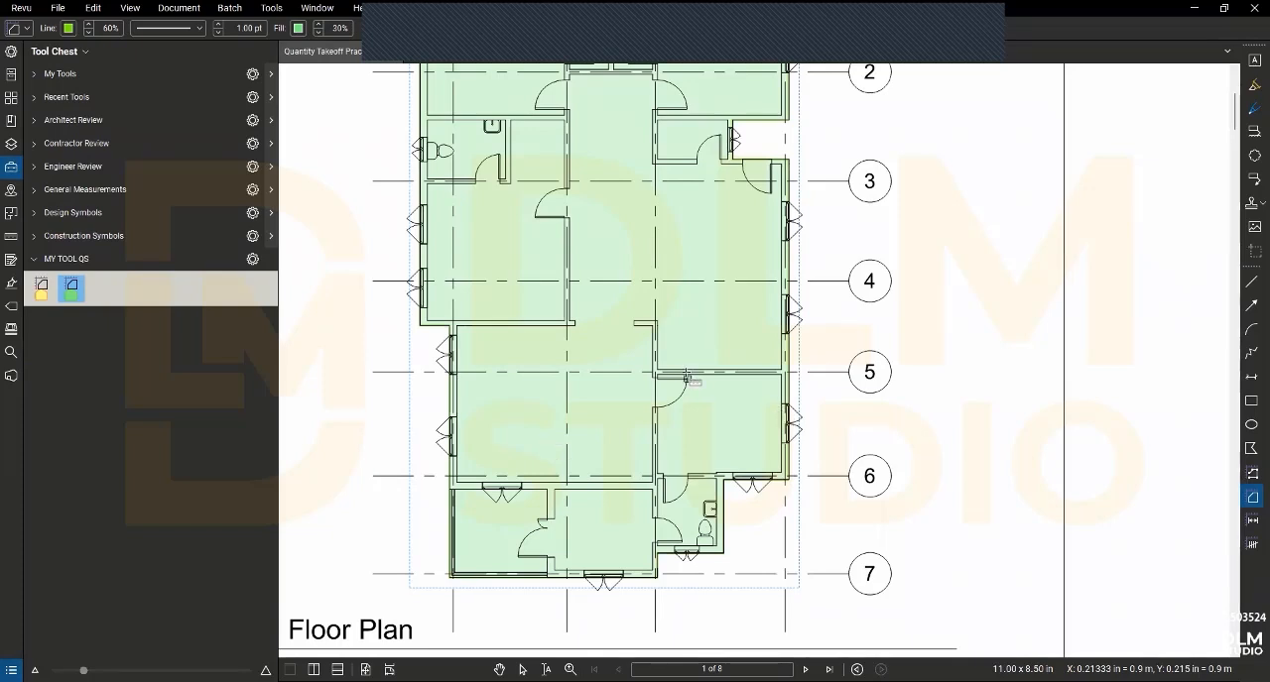
- Exit the area measurement tool on page 1 and go to the Ground Floor Plan Details on page 2
scroll(420, 343, down, 3)
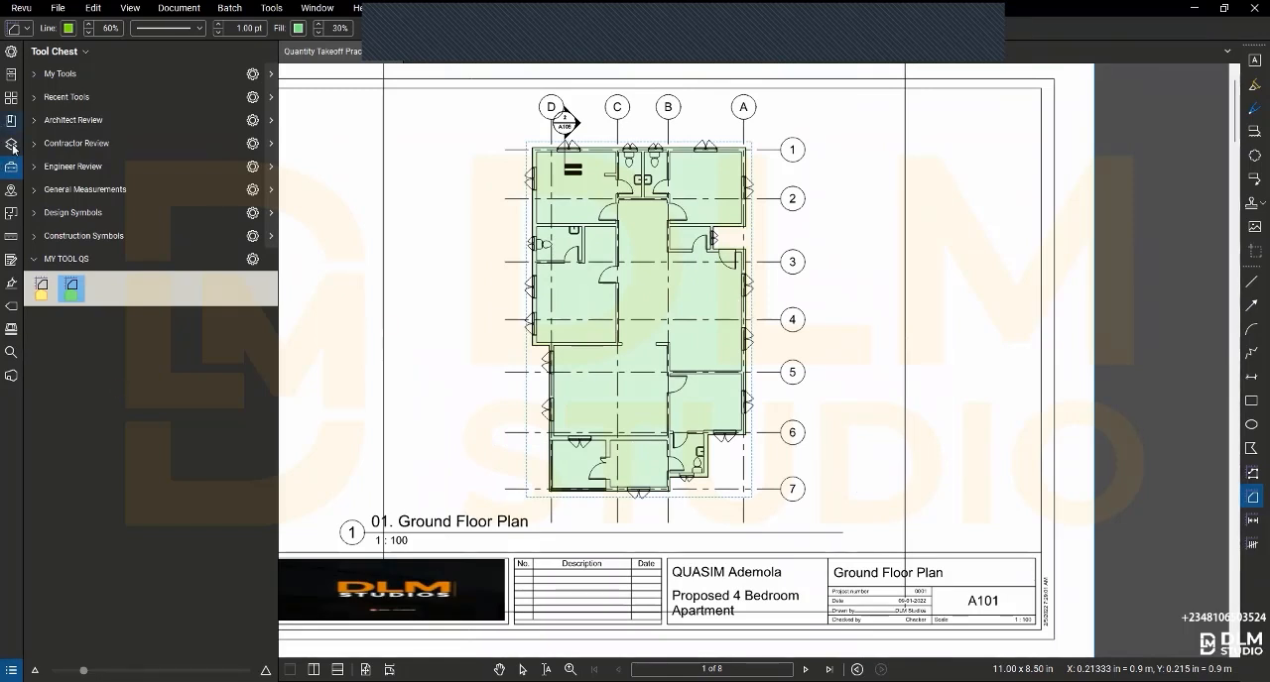
click(11, 236)
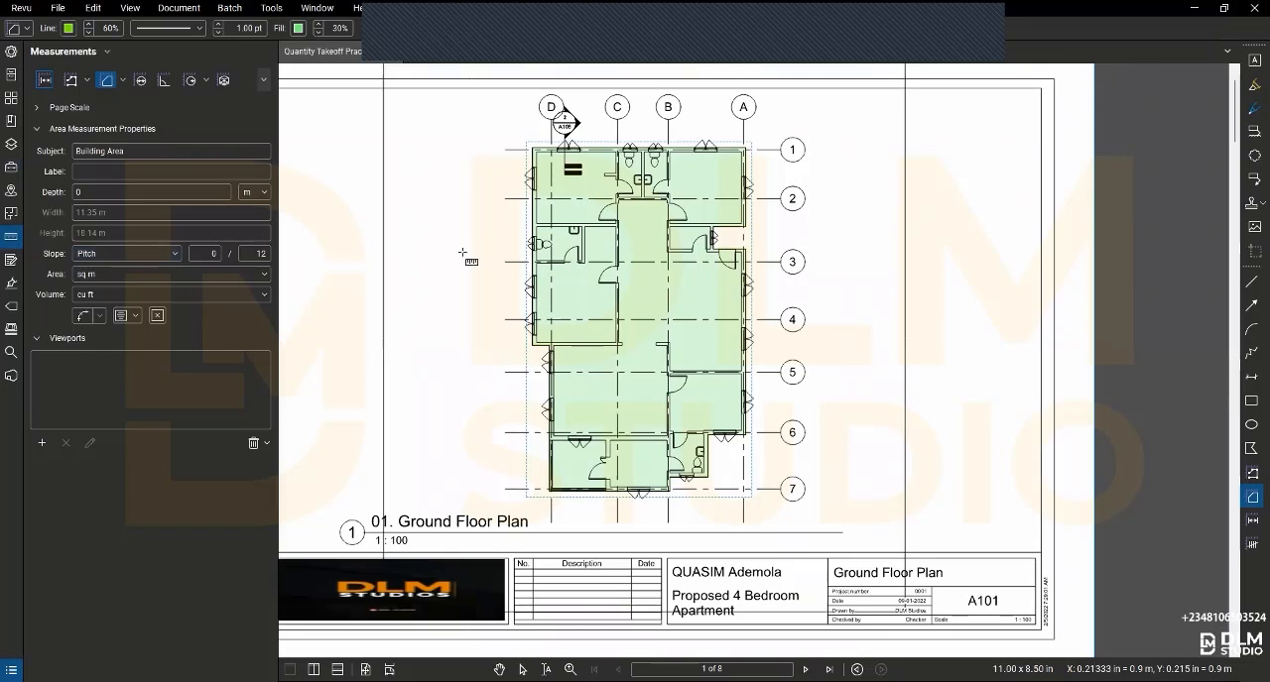
key(Escape)
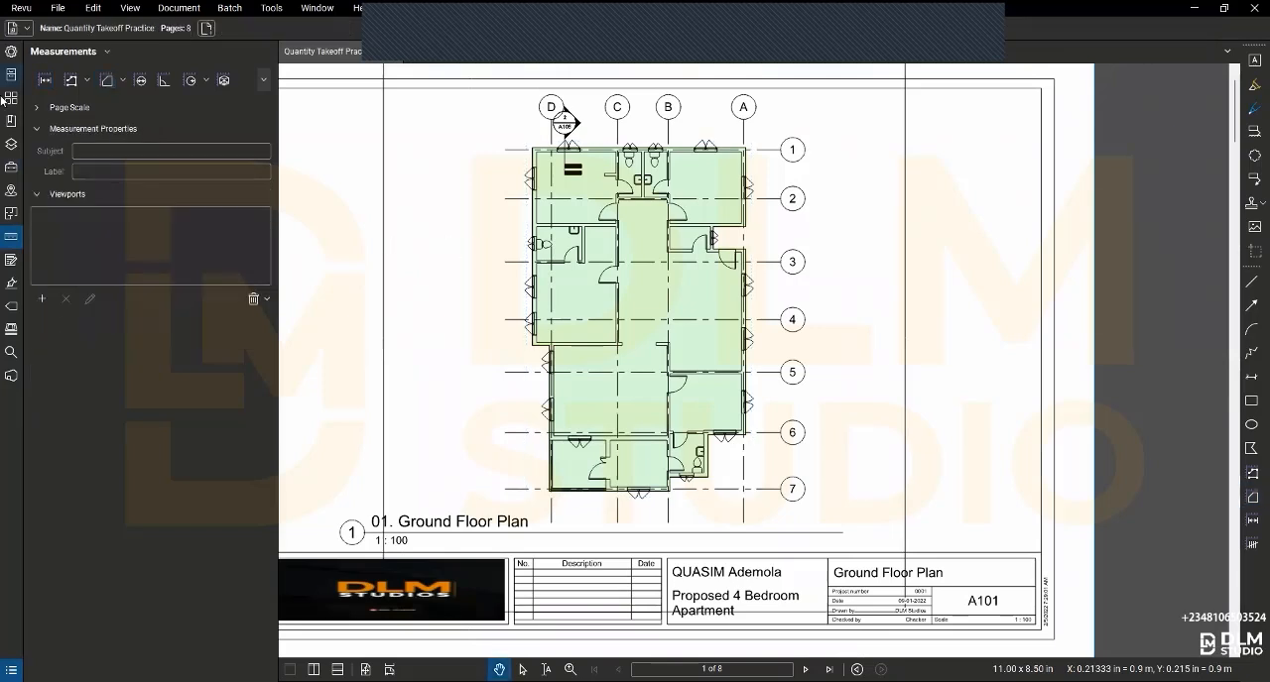
click(11, 98)
click(220, 135)
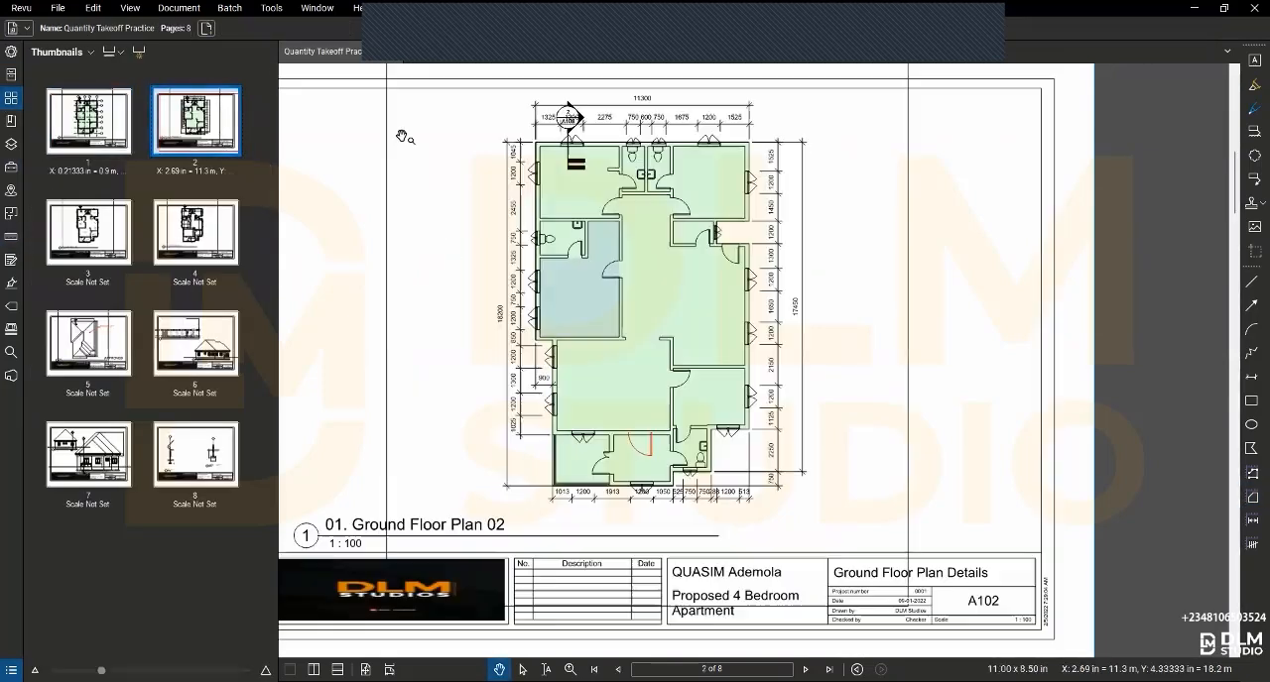
scroll(685, 197, up, 1)
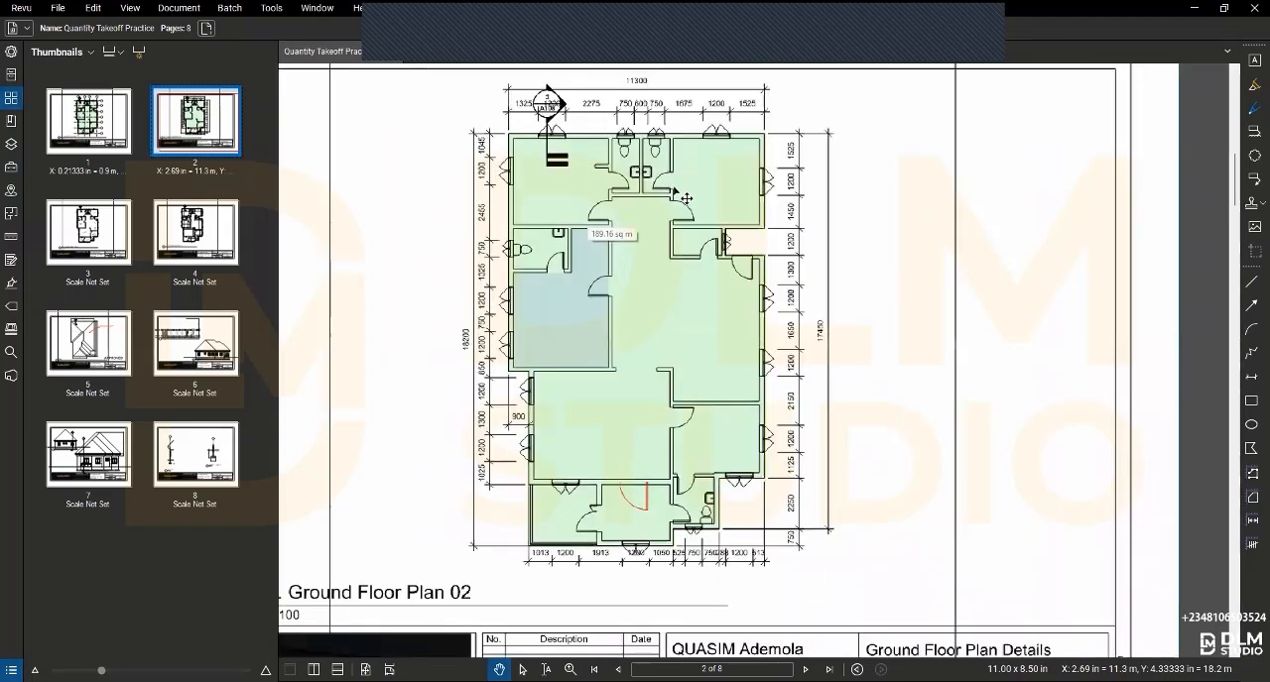
scroll(685, 197, up, 1)
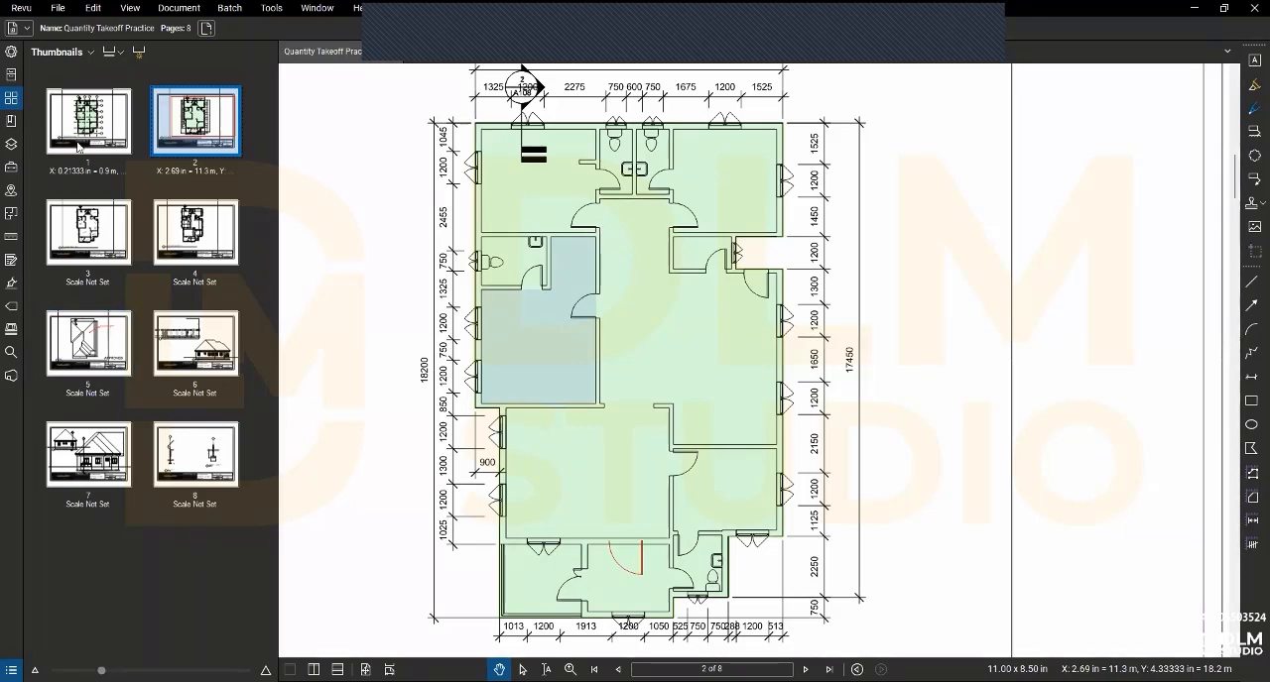
scroll(534, 159, up, 3)
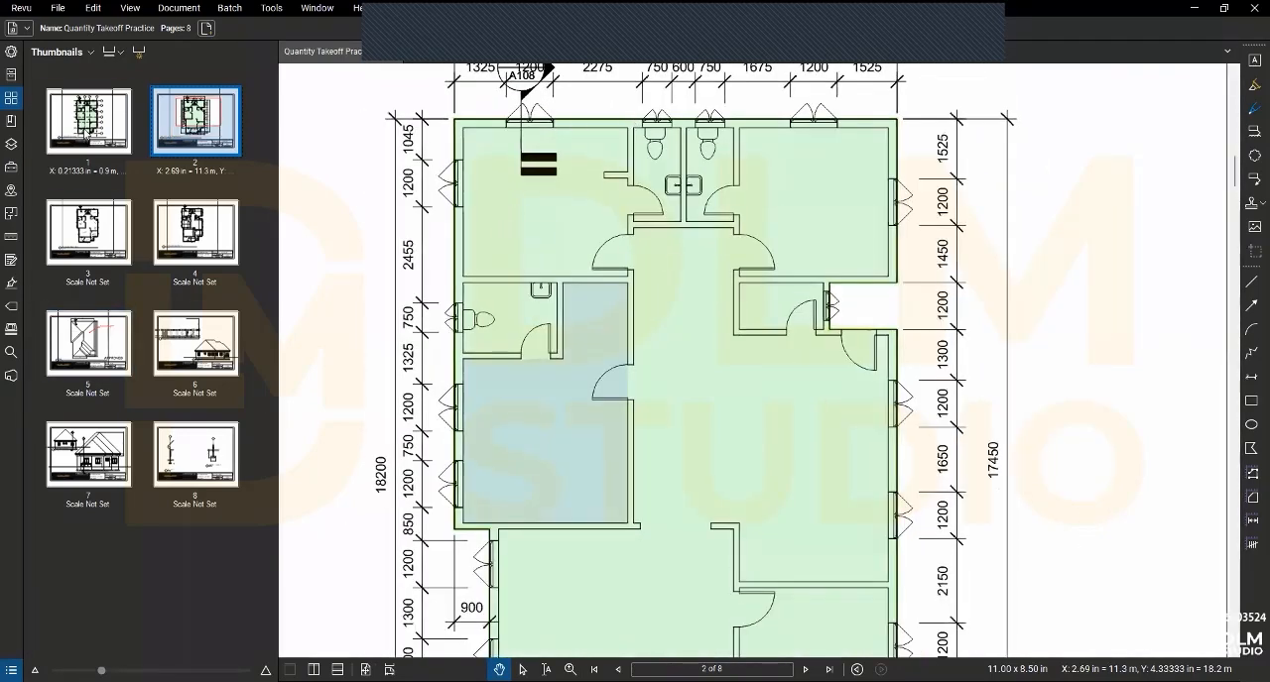
- Start a Polylength measurement at the plan's upper-left outer corner, tracing the upper wall and the recess between the 1450 and 1300 dimensions
click(11, 237)
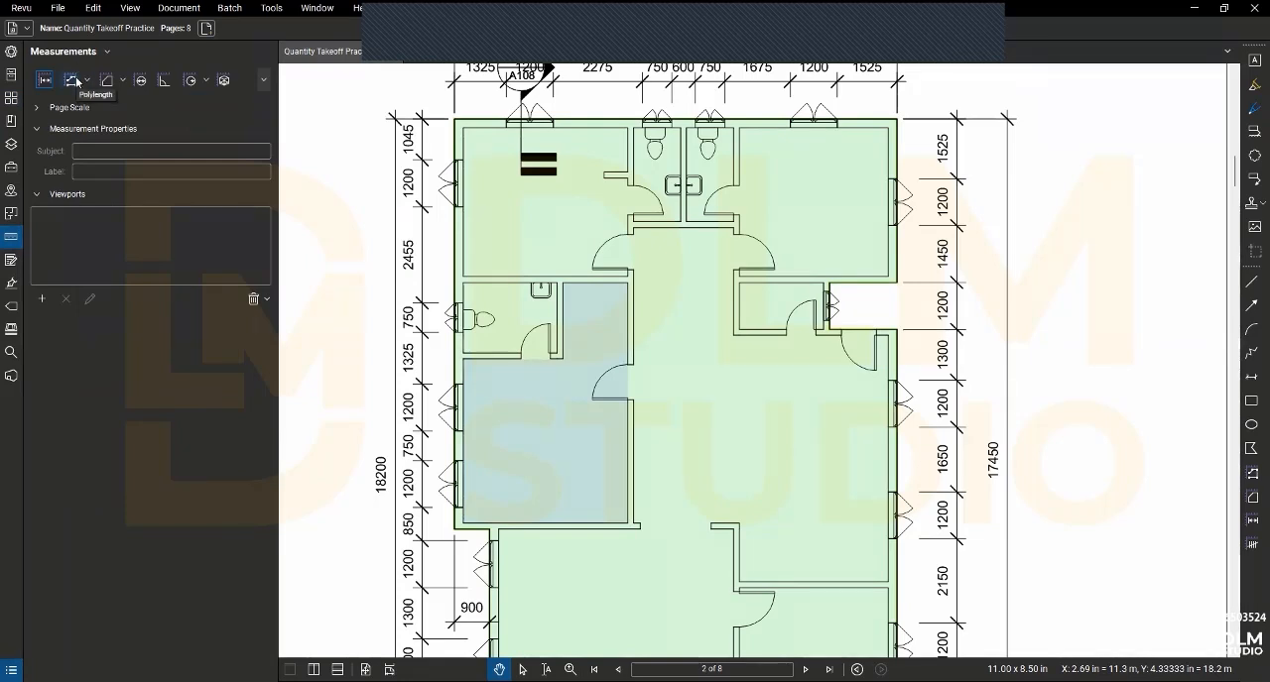
click(73, 81)
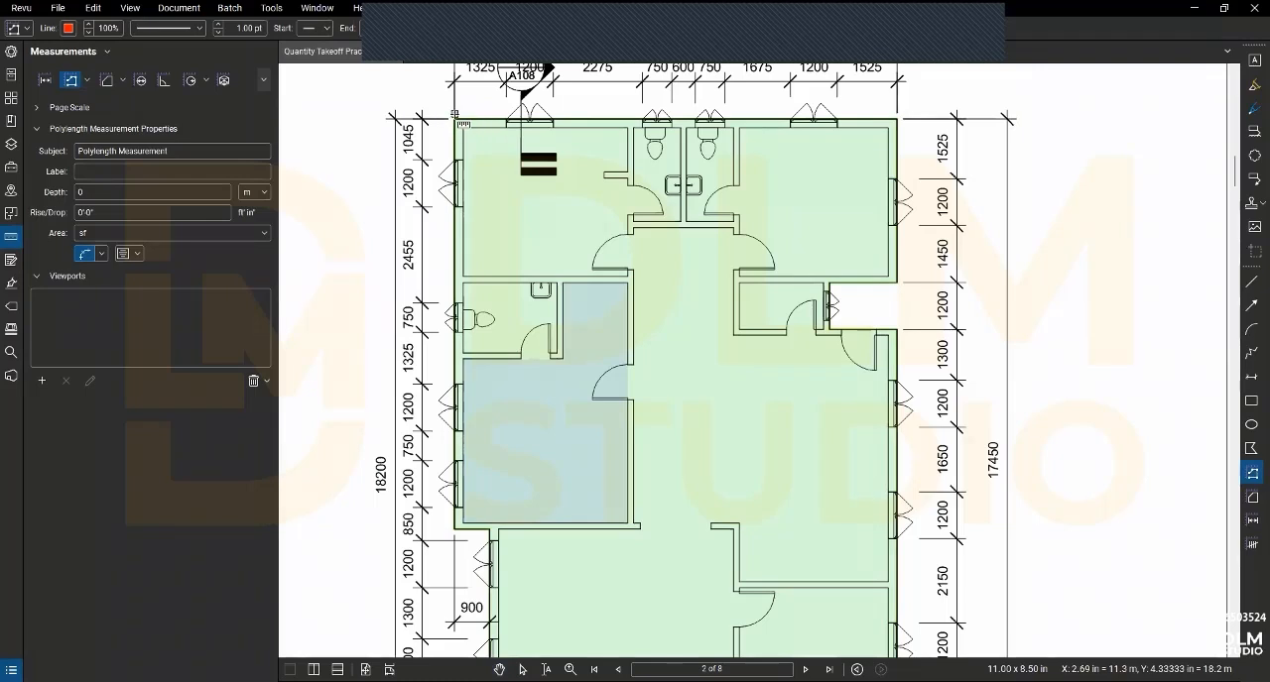
click(454, 121)
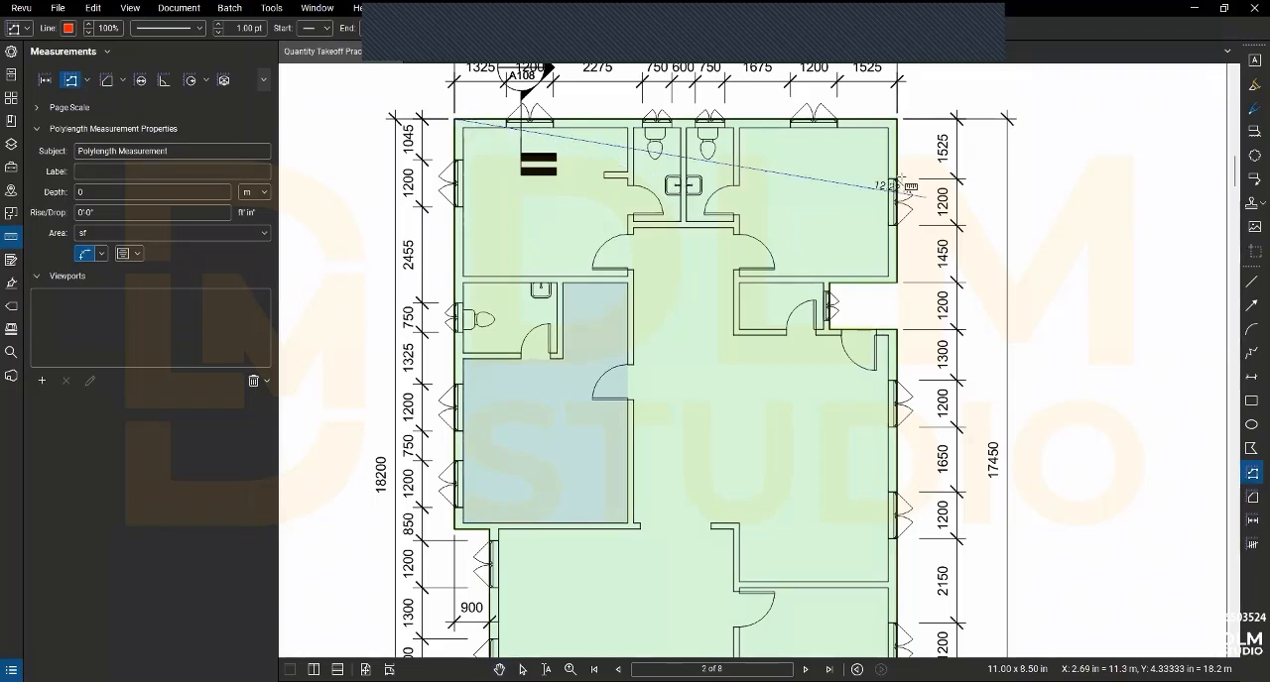
click(899, 121)
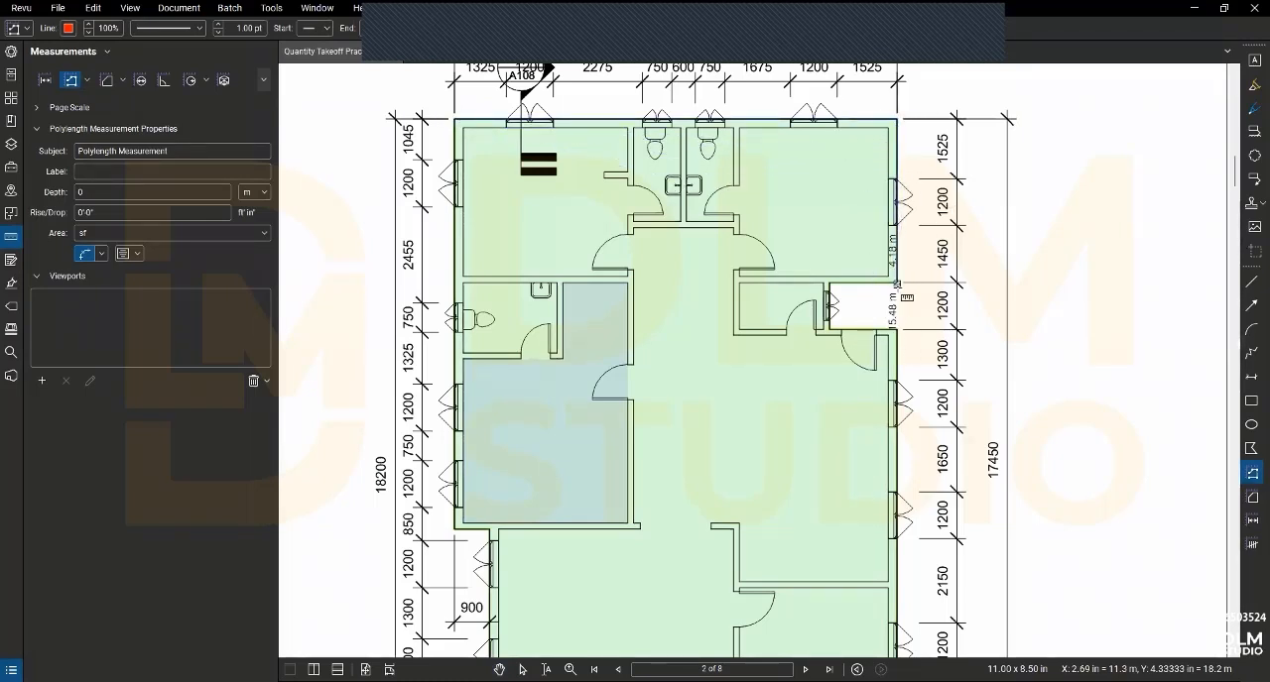
click(898, 281)
click(829, 282)
click(829, 330)
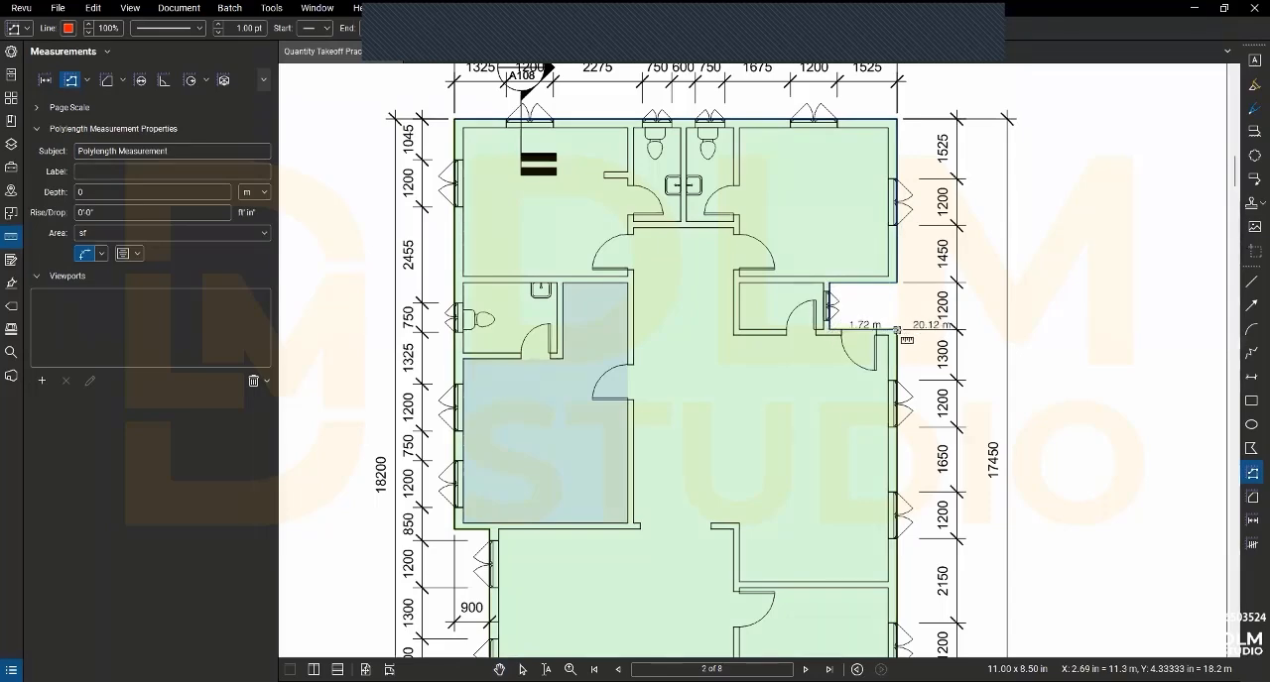
click(897, 330)
- Continue the polylength down the right outer wall and around the stepped toilet corner to the lower wall
scroll(916, 428, up, 1)
drag(914, 430, 893, 237)
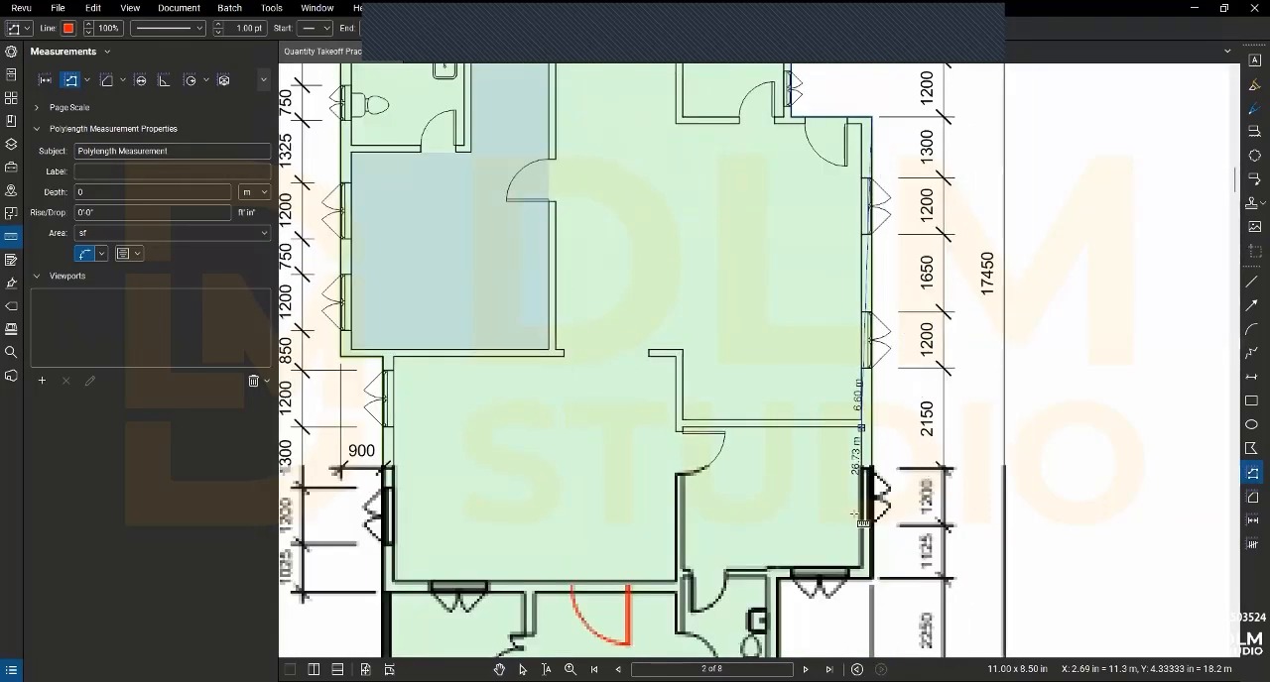
click(873, 579)
drag(874, 576, 883, 443)
click(786, 446)
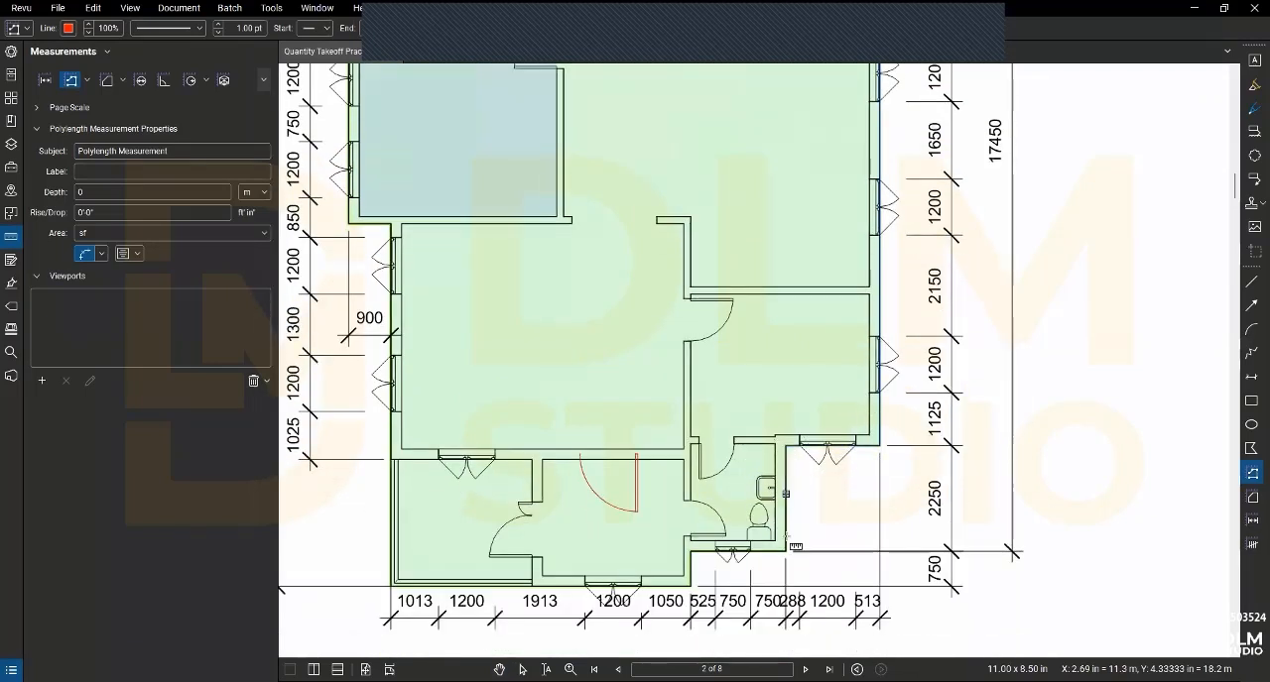
click(785, 551)
click(690, 551)
click(690, 586)
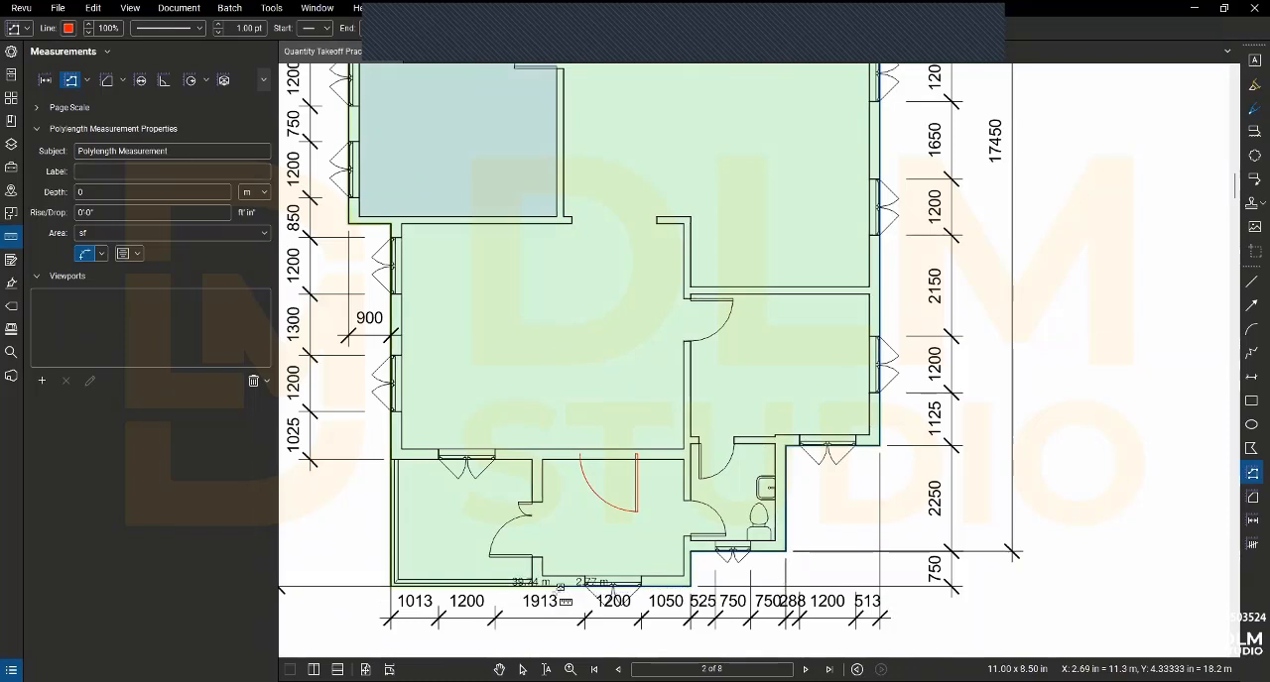
- Trace the polylength along the lower wall, inside the corner porch and up the left outer wall through its 900 mm offset
click(532, 584)
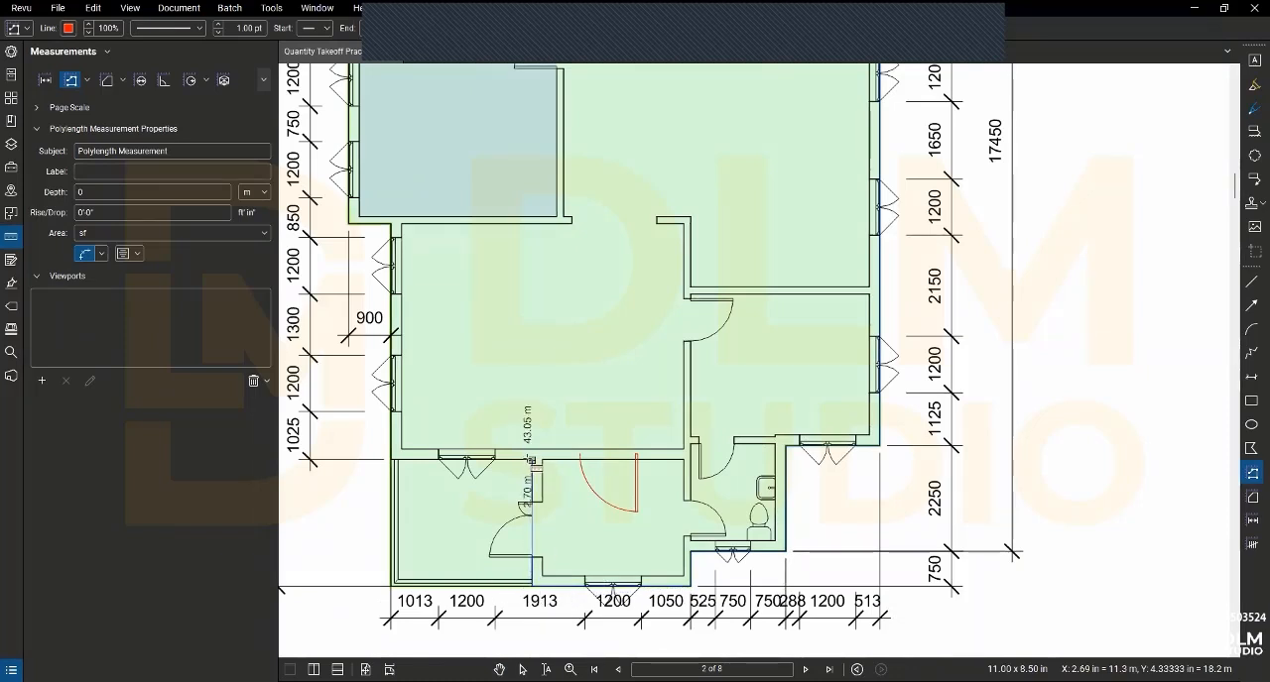
click(532, 461)
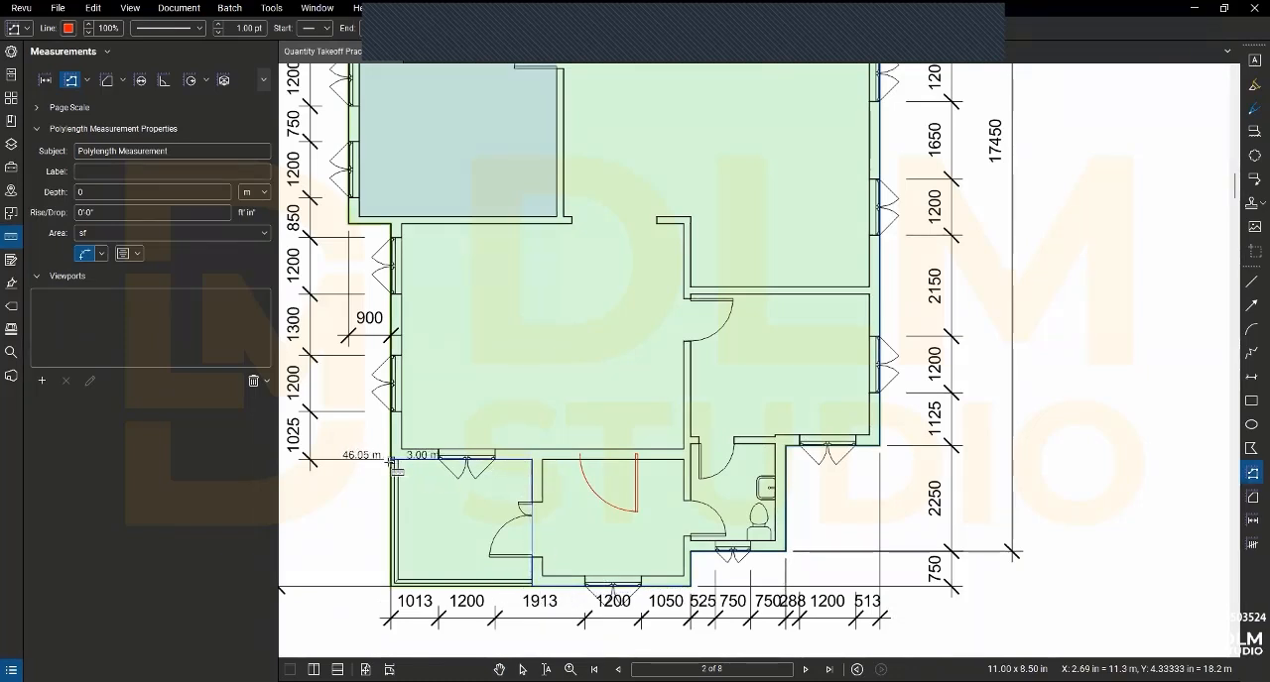
click(392, 460)
click(391, 224)
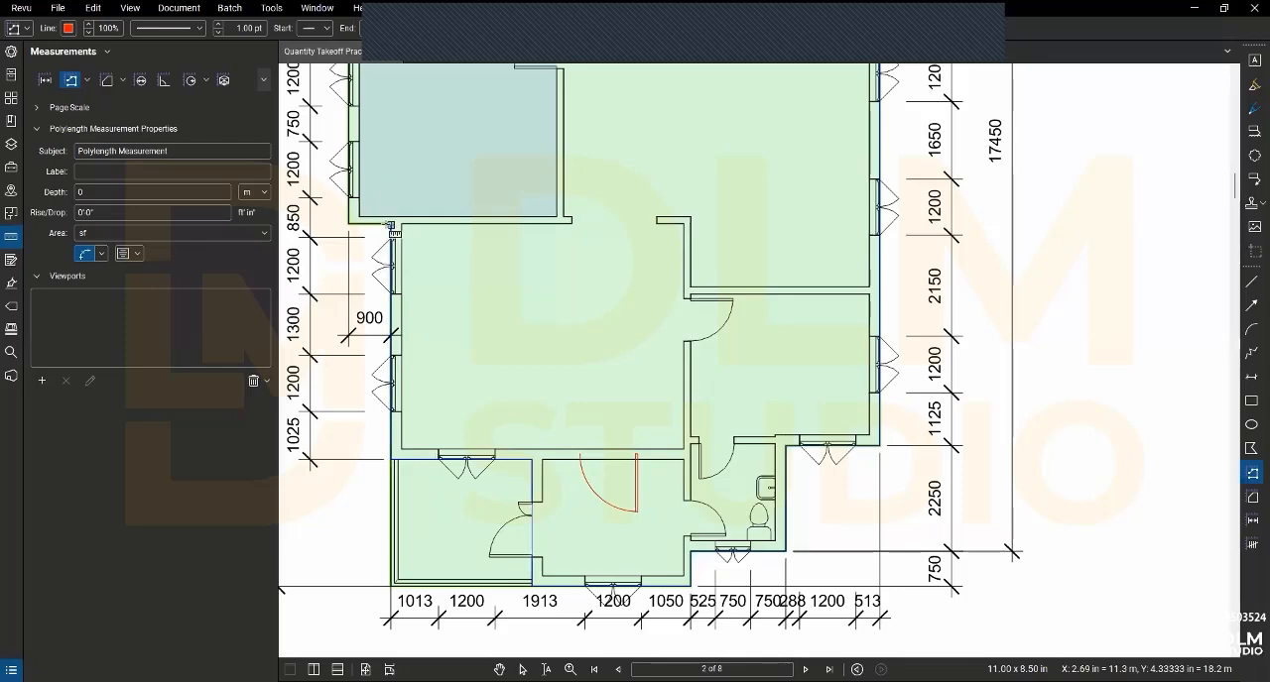
click(348, 225)
- Close the polylength at its starting corner in the plan's upper left and exit the measuring tool
drag(350, 225, 390, 444)
scroll(440, 320, down, 2)
drag(418, 138, 408, 195)
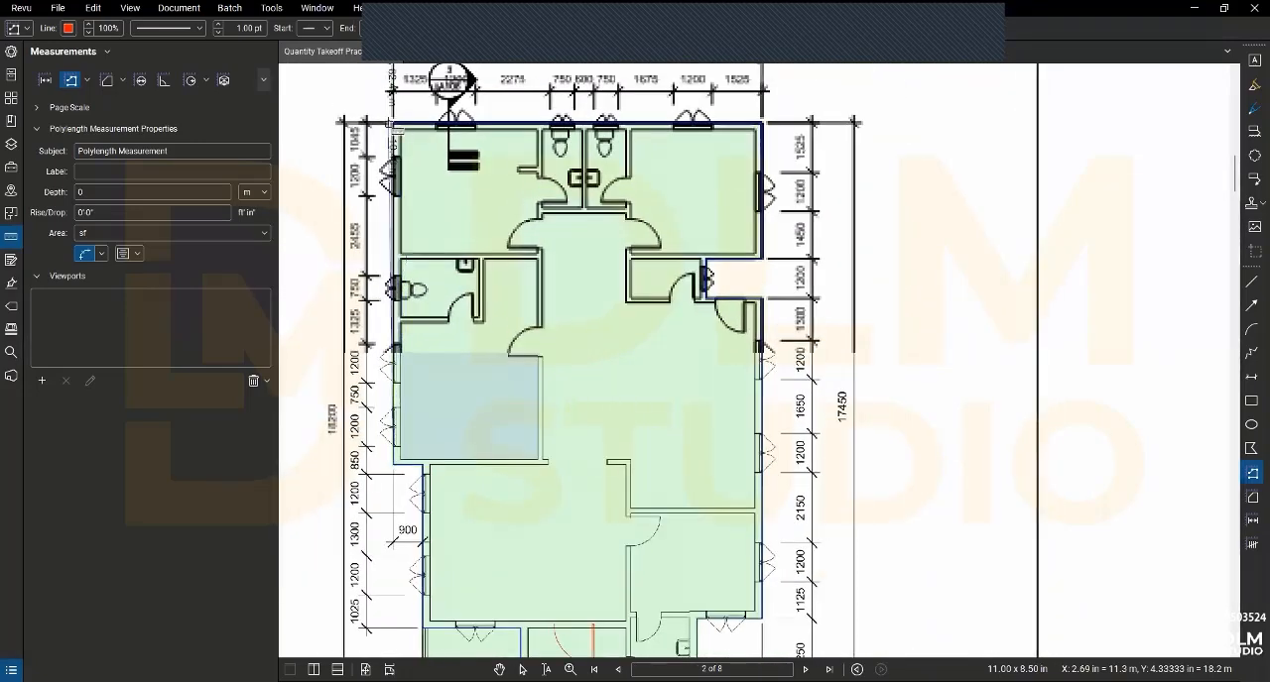
scroll(394, 123, up, 4)
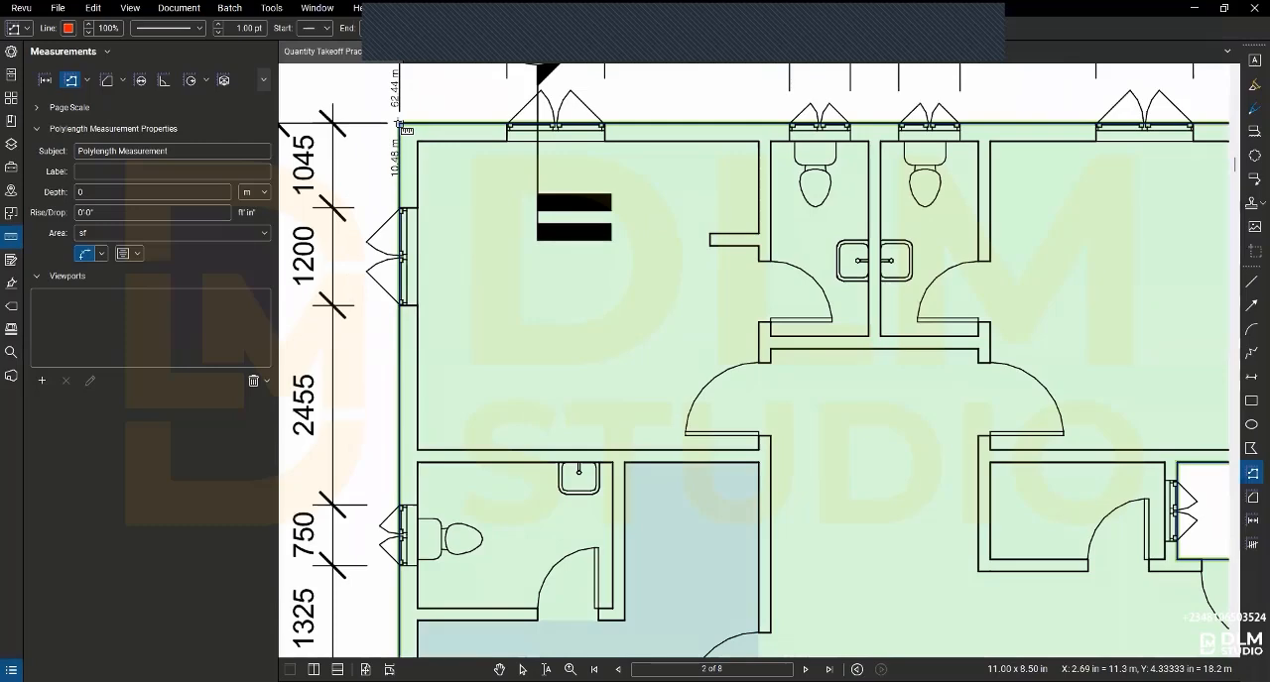
double_click(401, 125)
scroll(476, 190, down, 4)
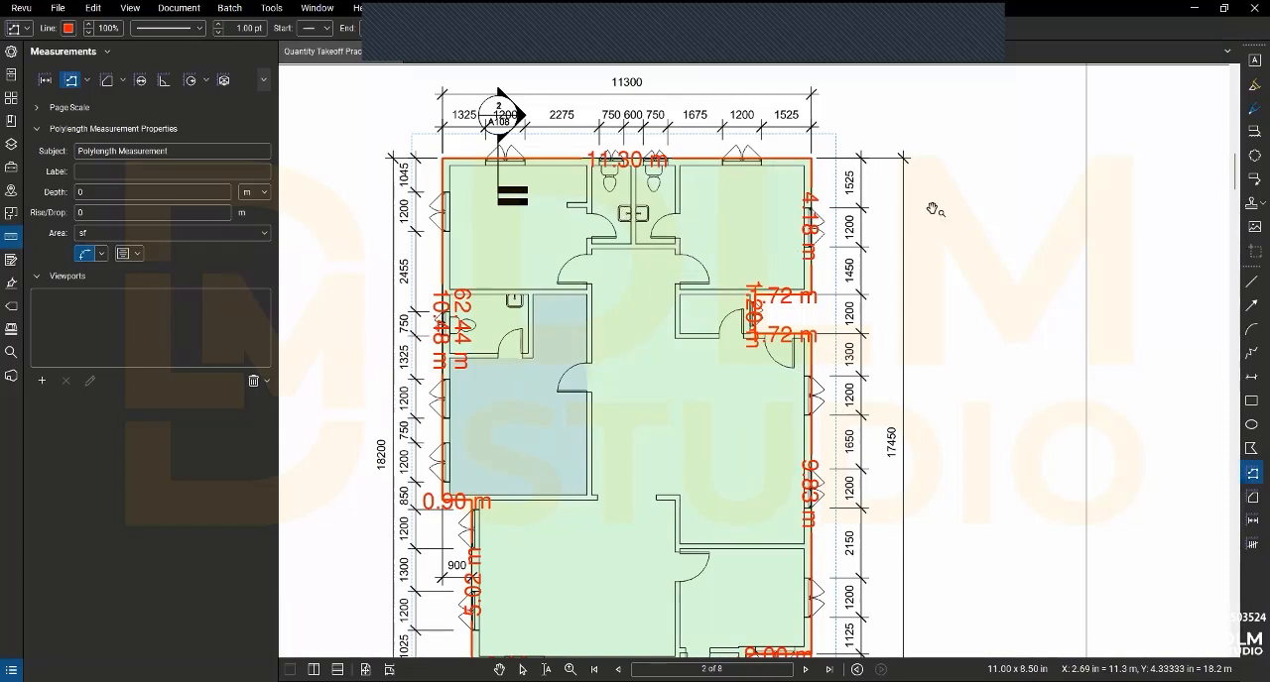
key(Escape)
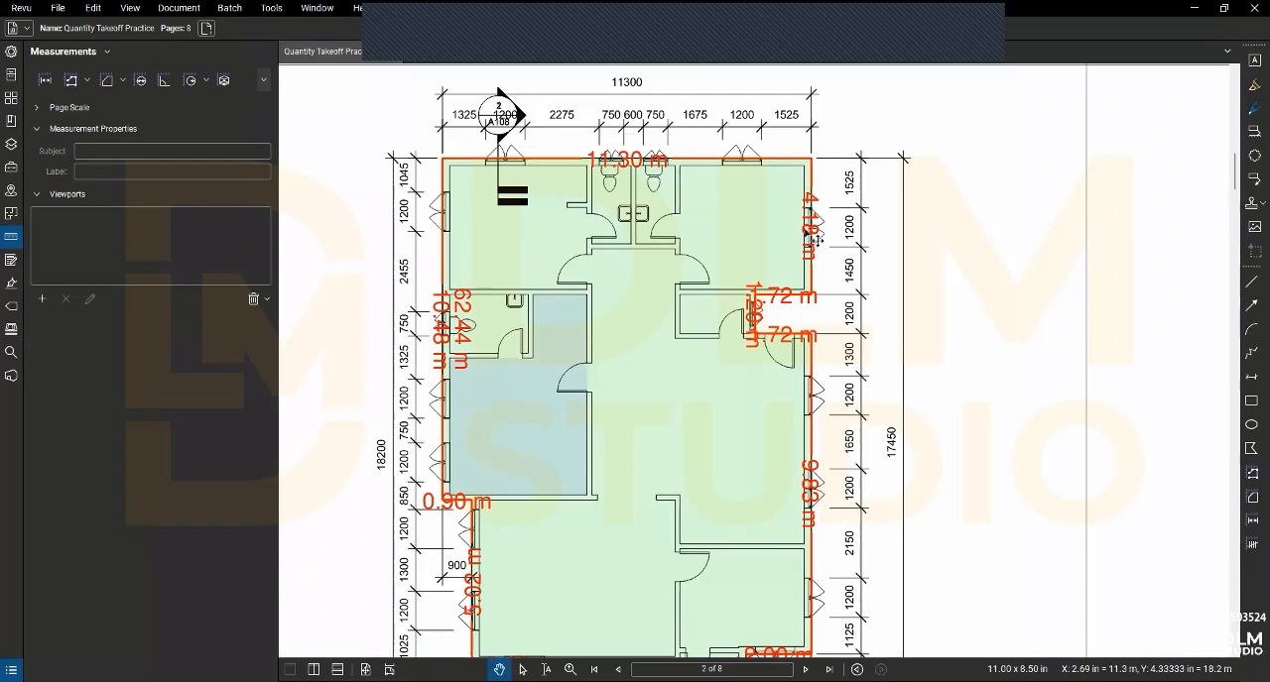
- Set the perimeter polylength's subject to External Girth and check its available area units
click(803, 319)
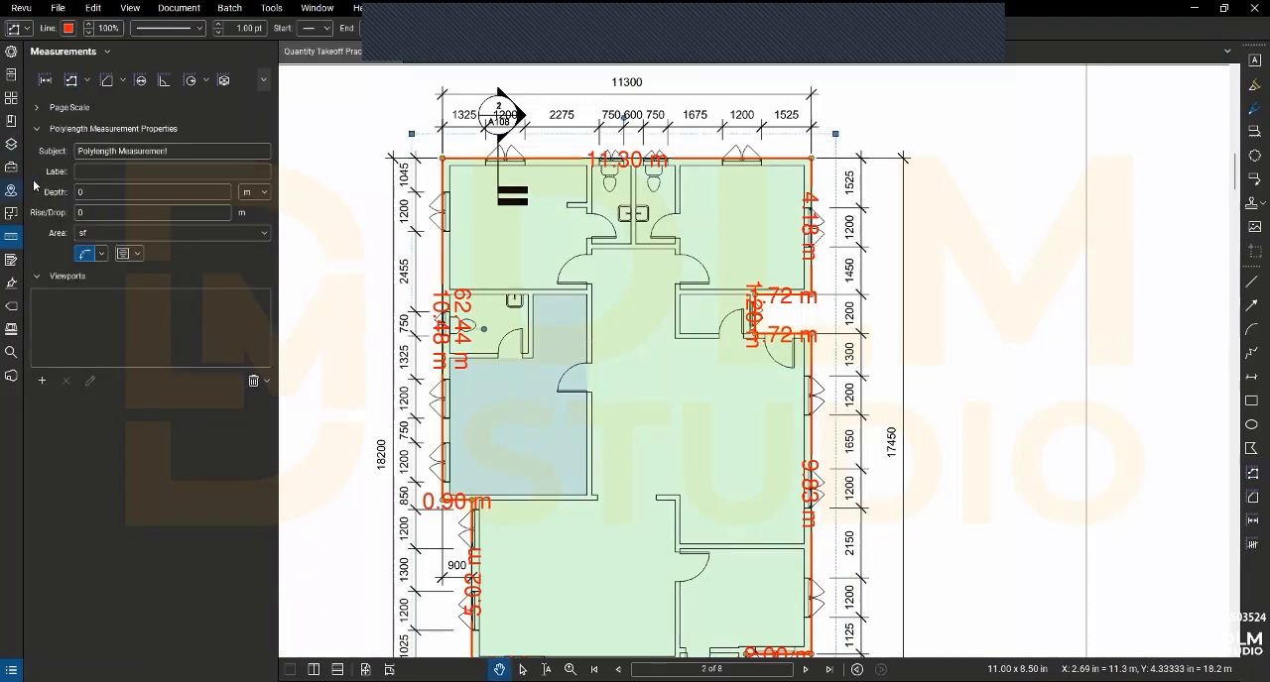
triple_click(180, 151)
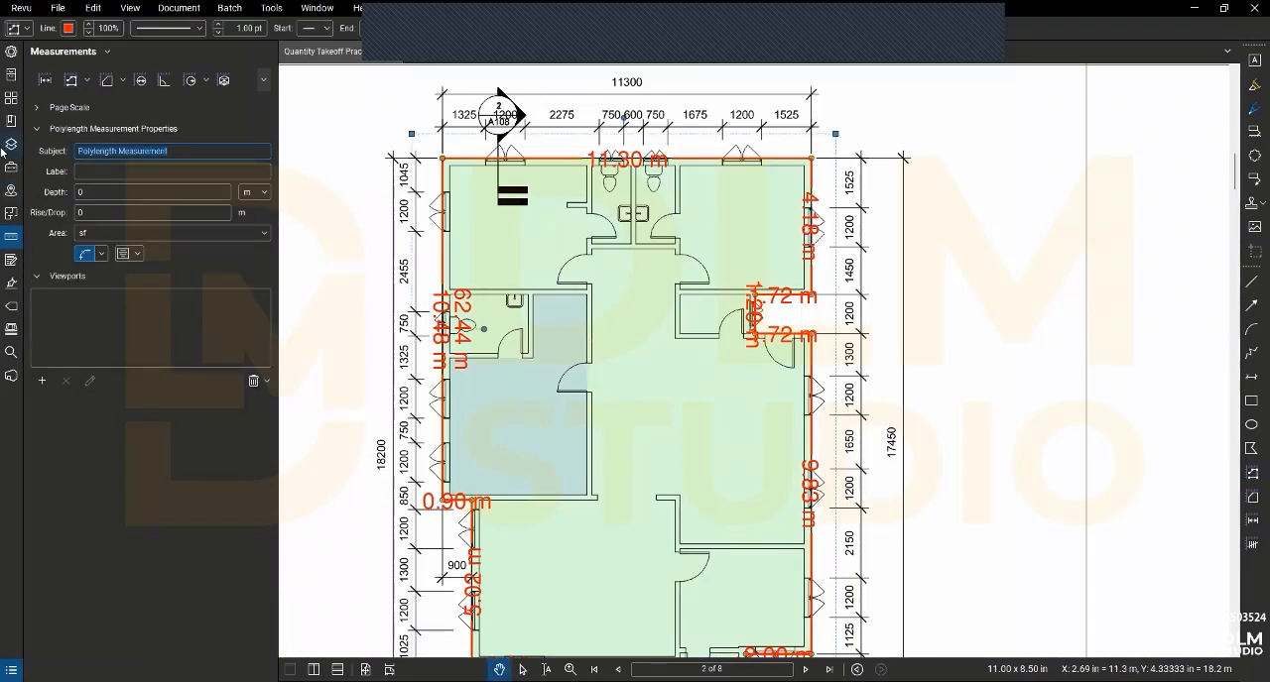
key(Tab)
text(External girth)
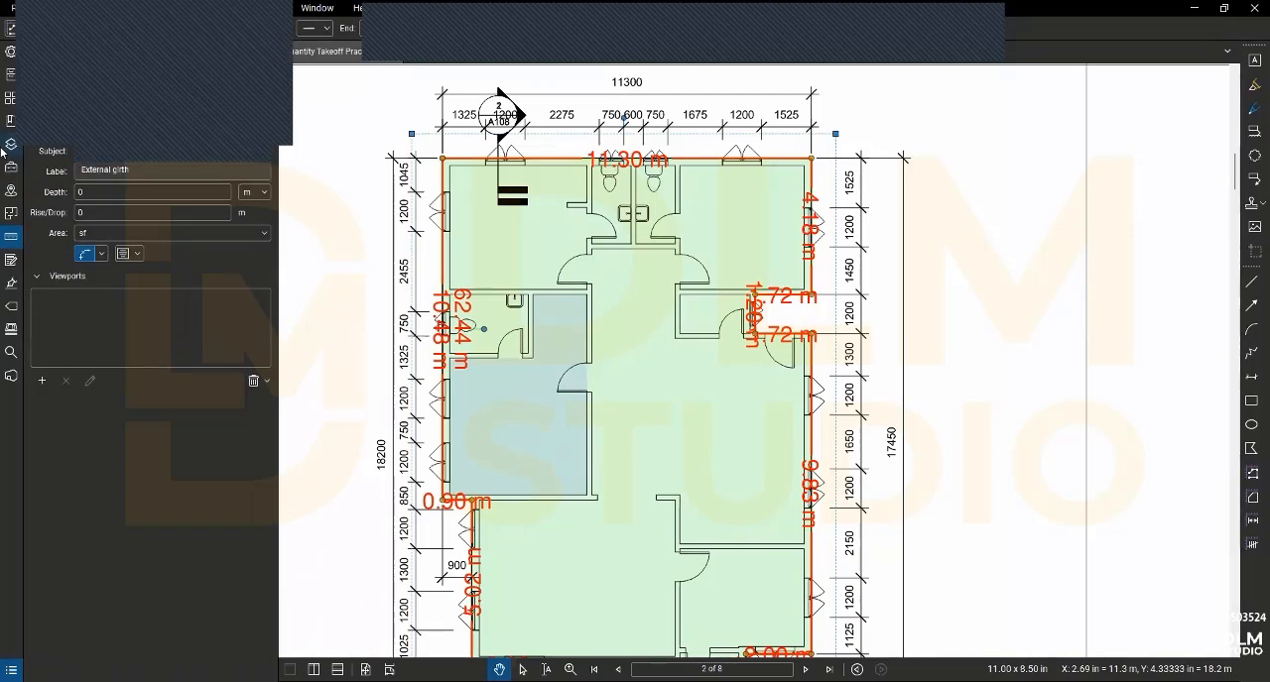
key(Return)
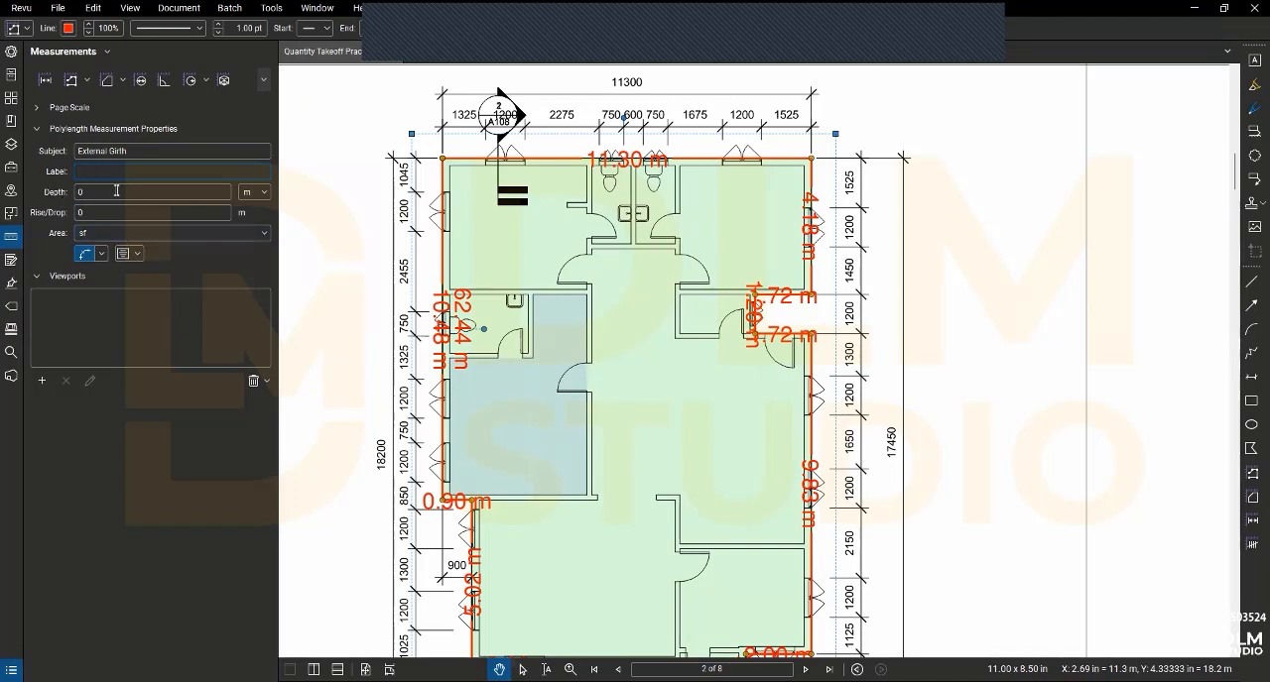
click(200, 231)
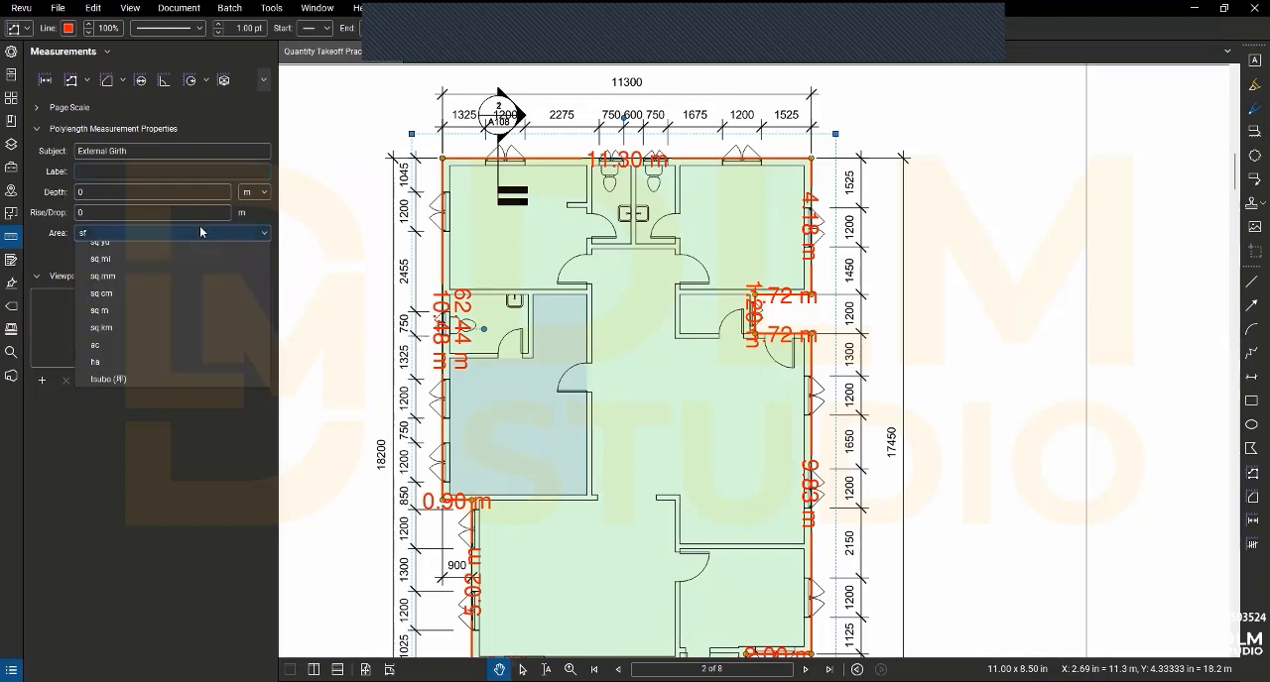
click(55, 249)
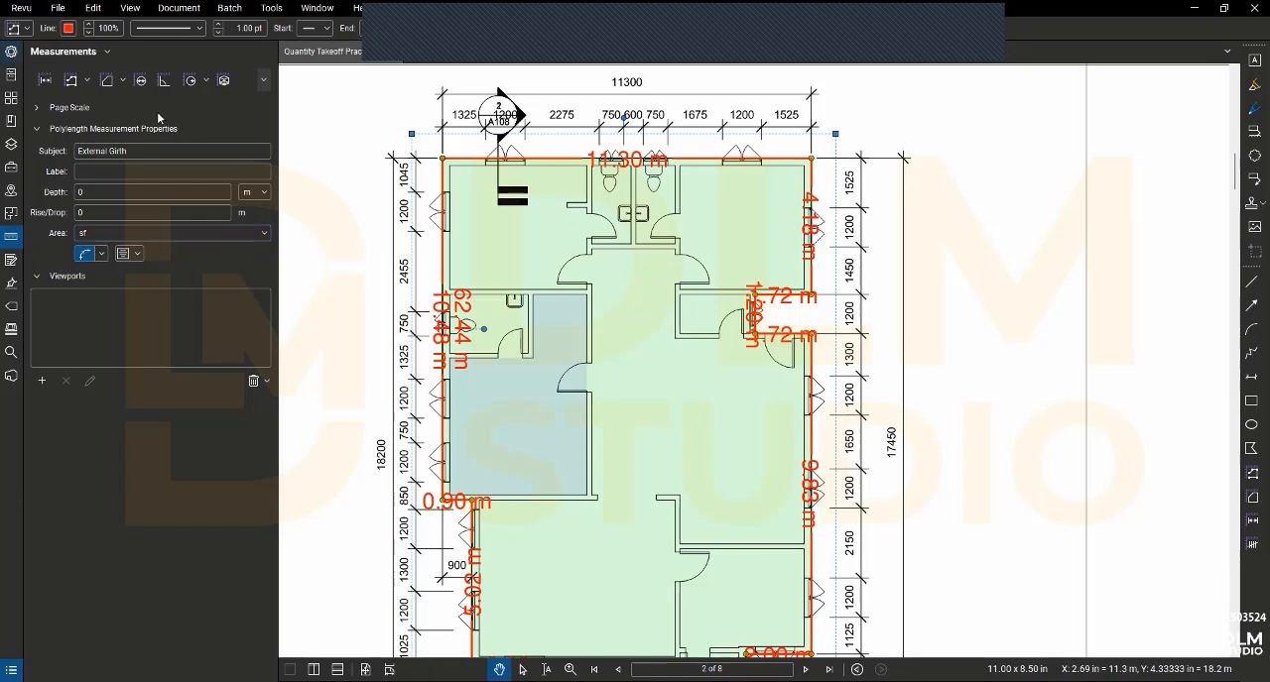
- Give the External Girth polylength a dark blue line, no fill colour and the highlight effect
click(133, 94)
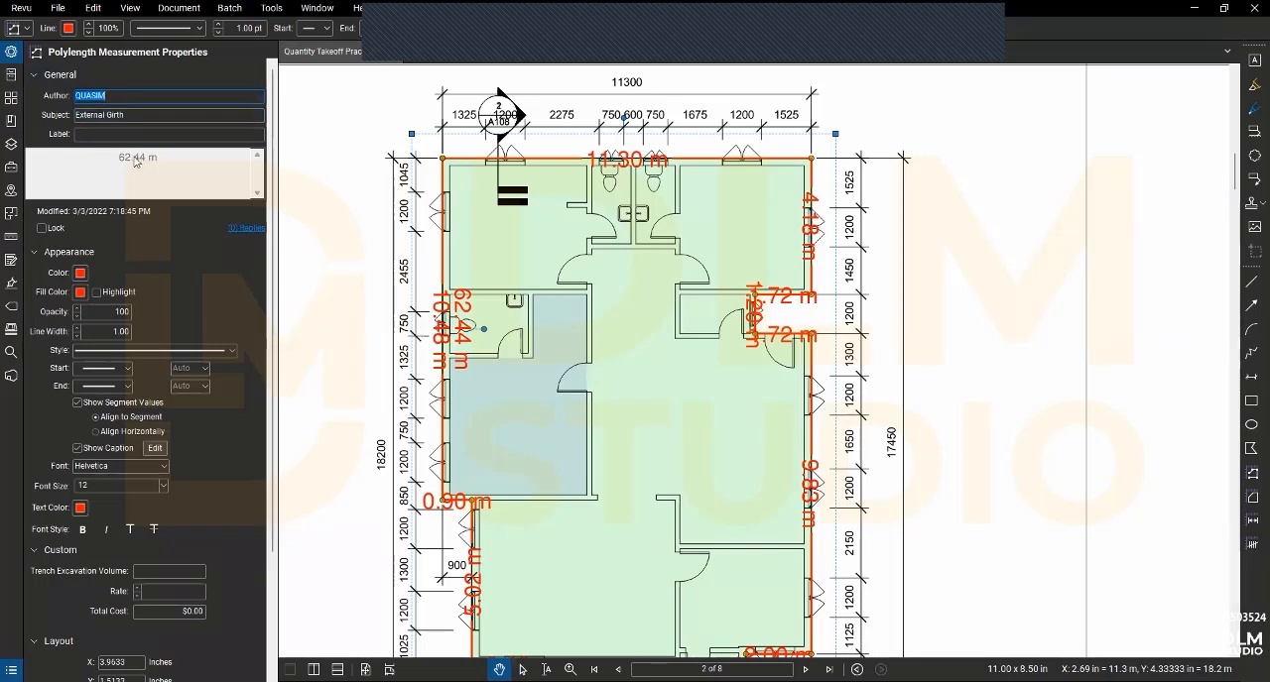
click(74, 278)
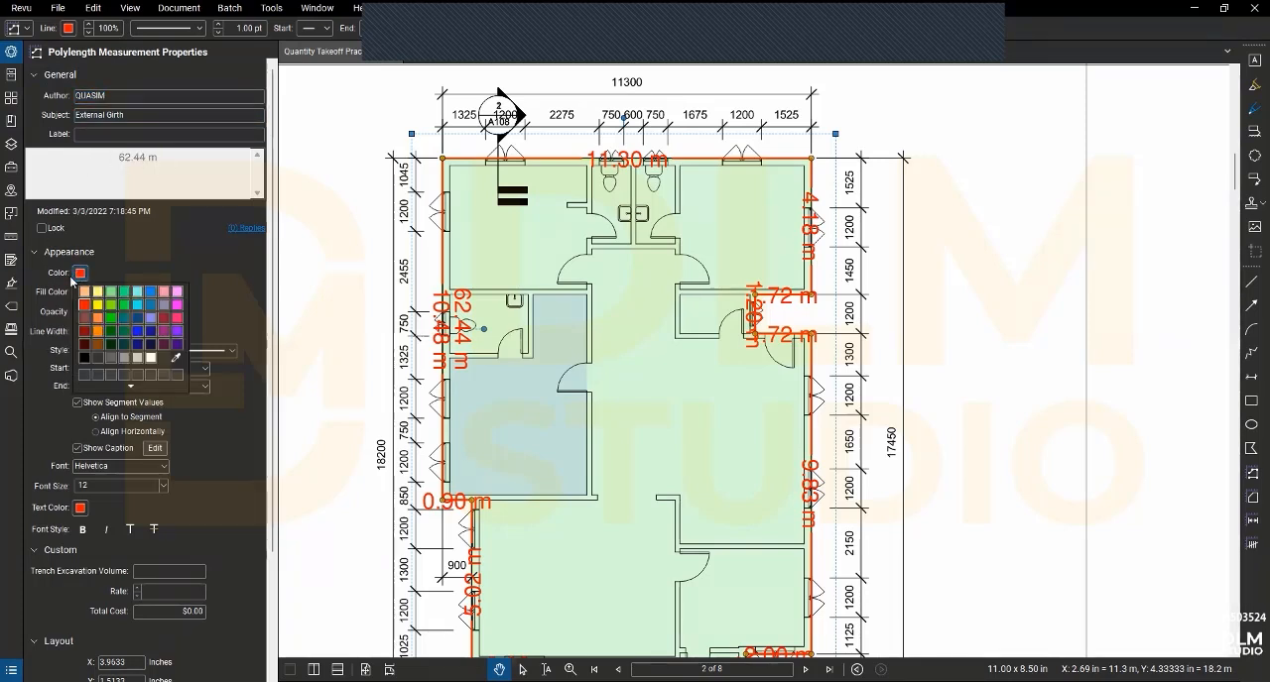
click(149, 344)
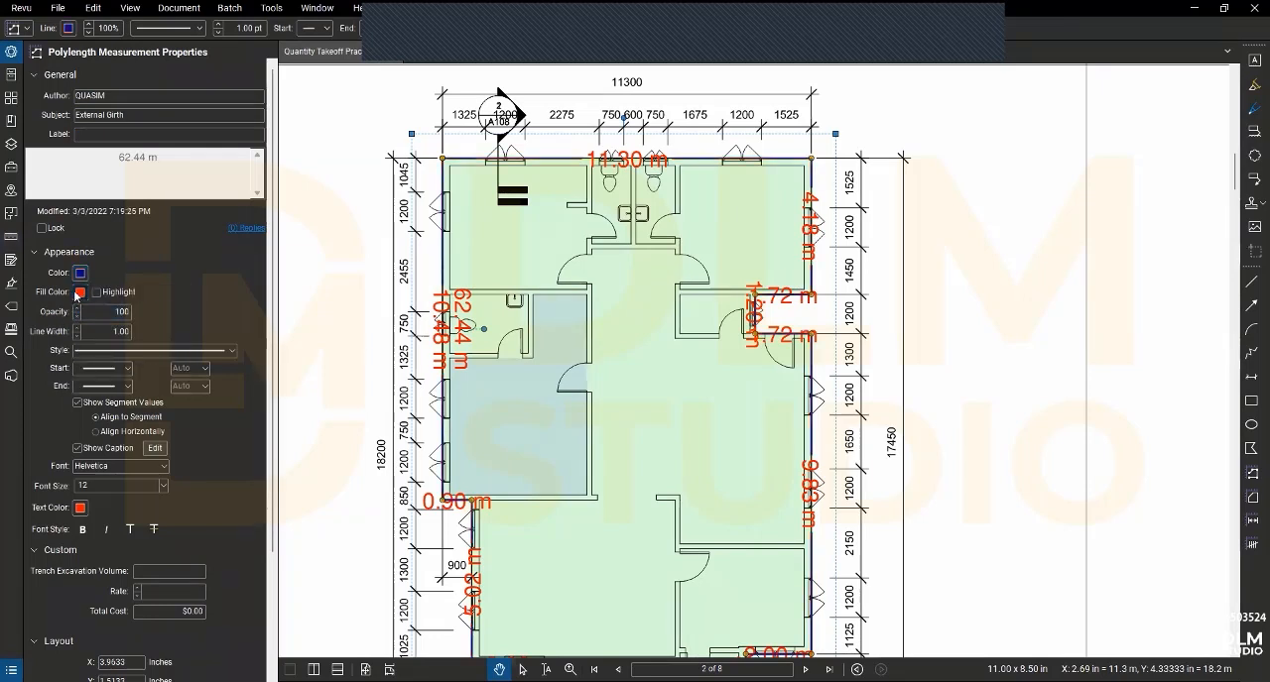
click(80, 291)
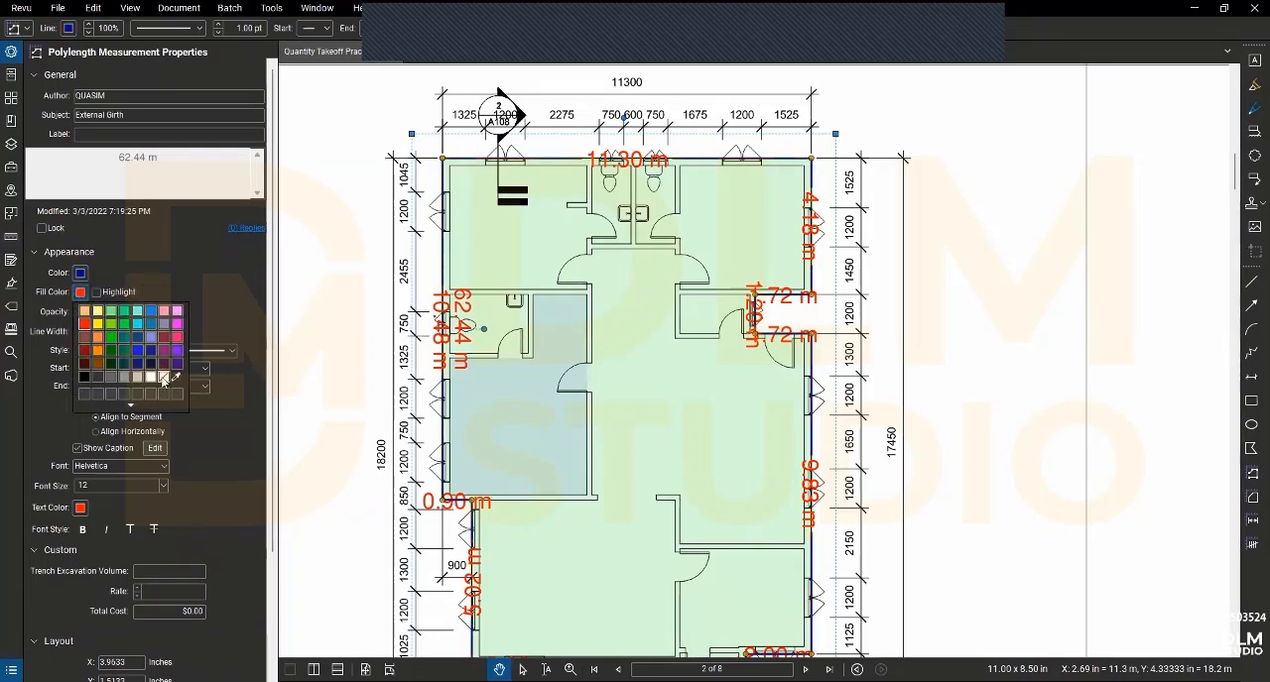
click(163, 376)
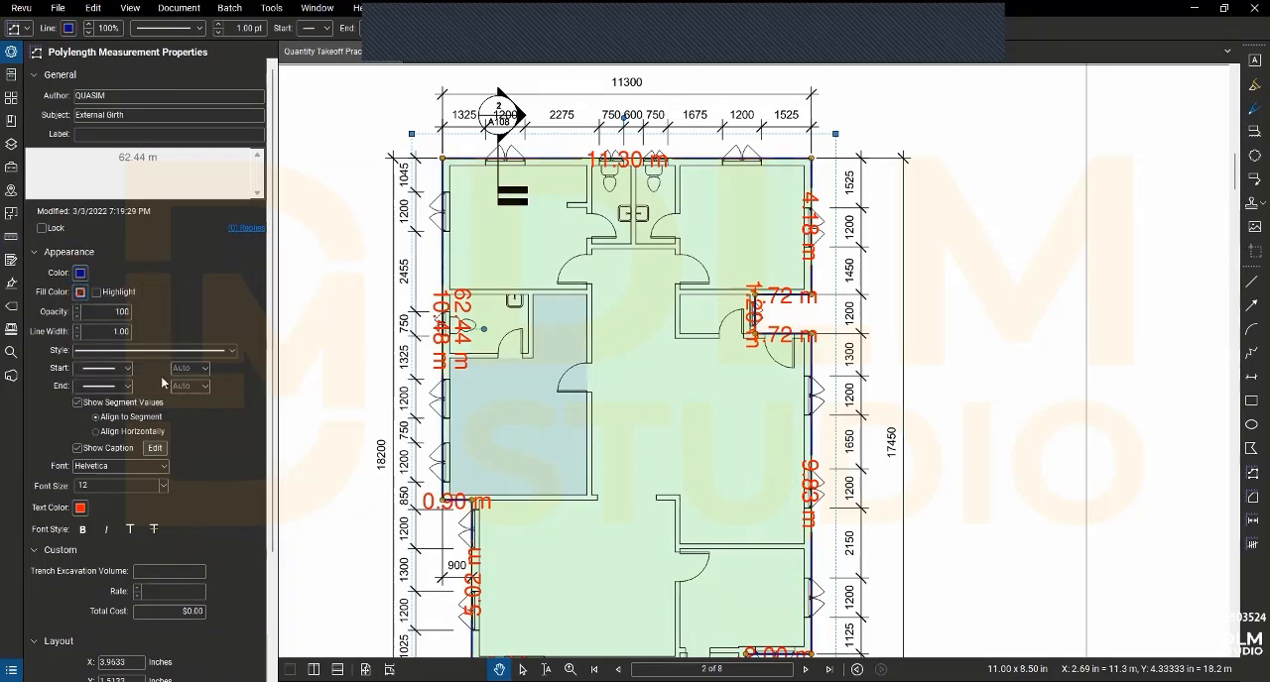
click(97, 293)
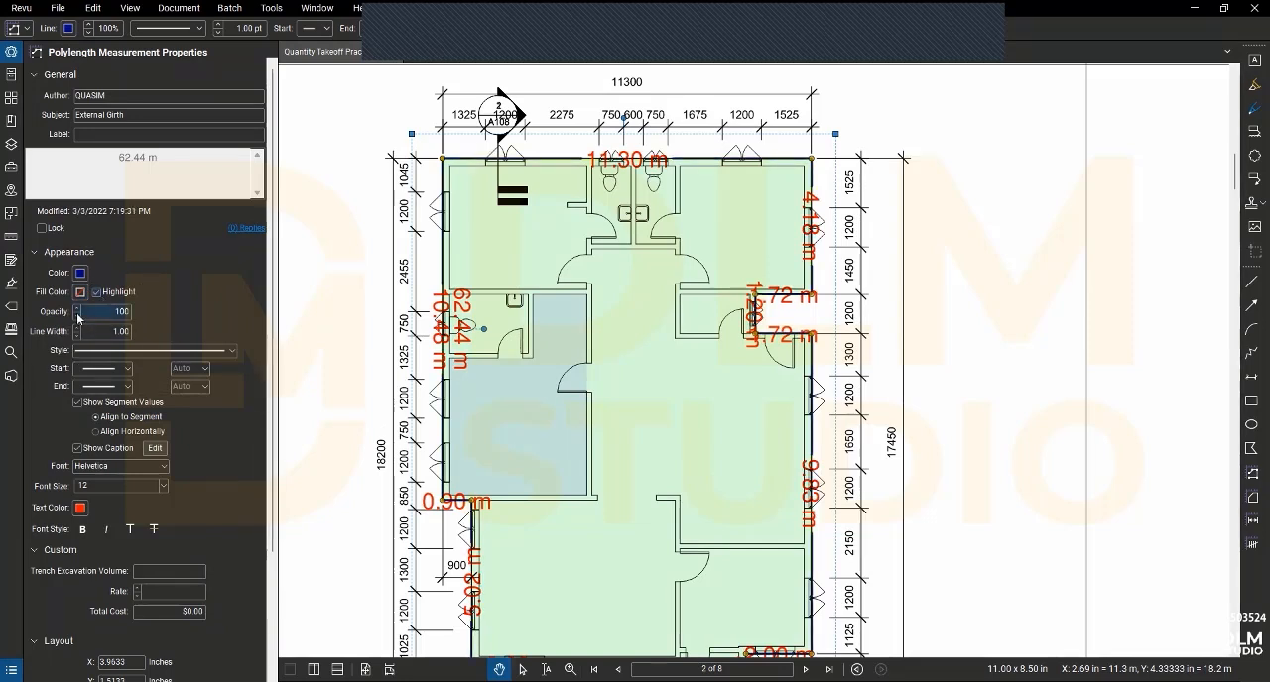
- Lower the External Girth polylength's opacity to 40 and hide its segment values and caption
click(78, 316)
click(77, 316)
click(78, 316)
click(77, 316)
click(78, 317)
click(77, 316)
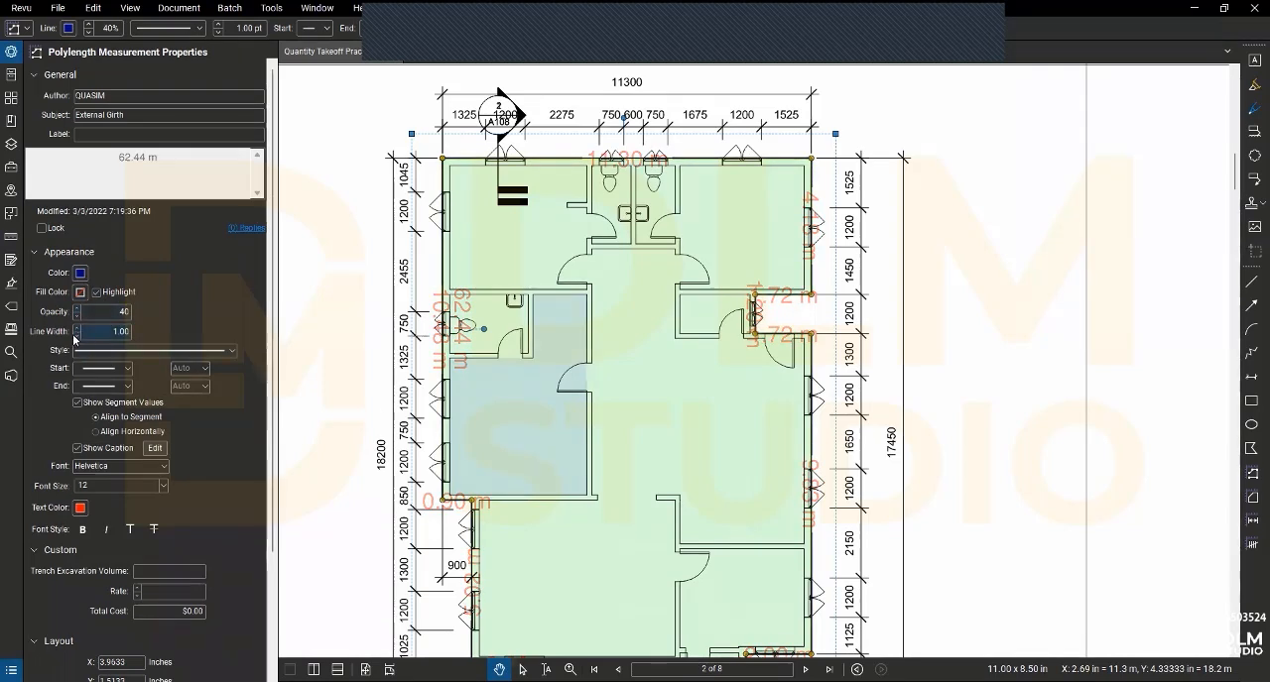
click(76, 403)
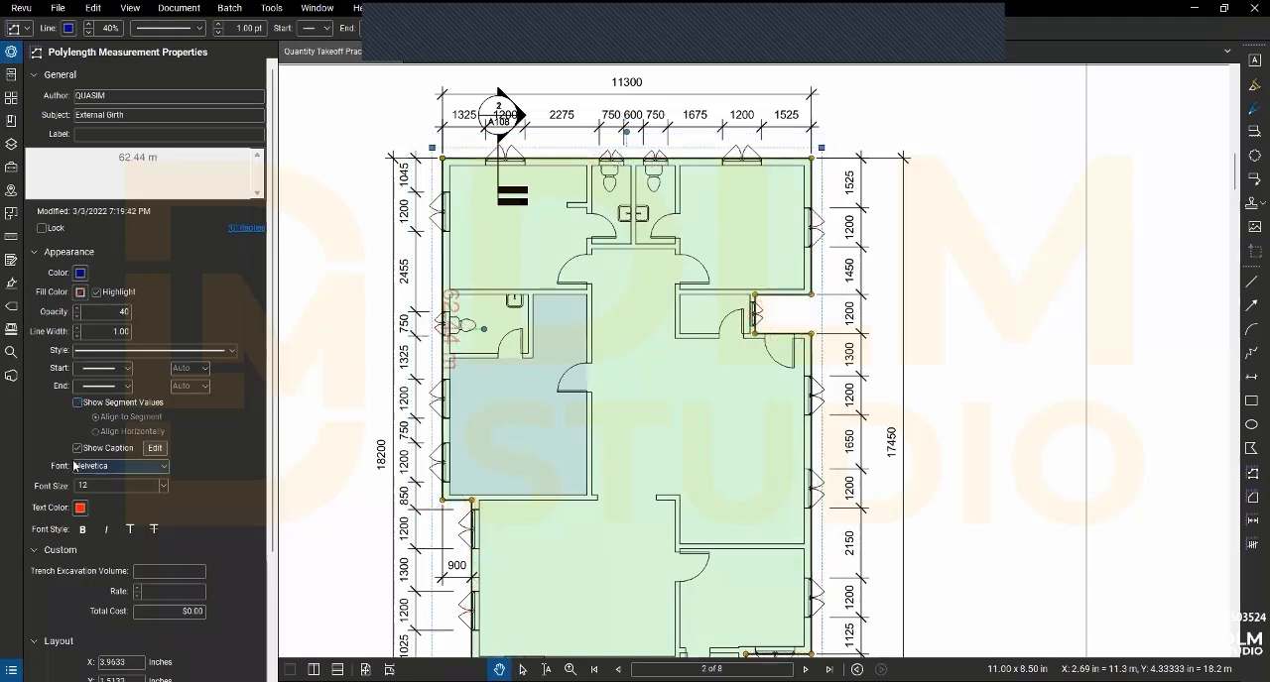
click(77, 450)
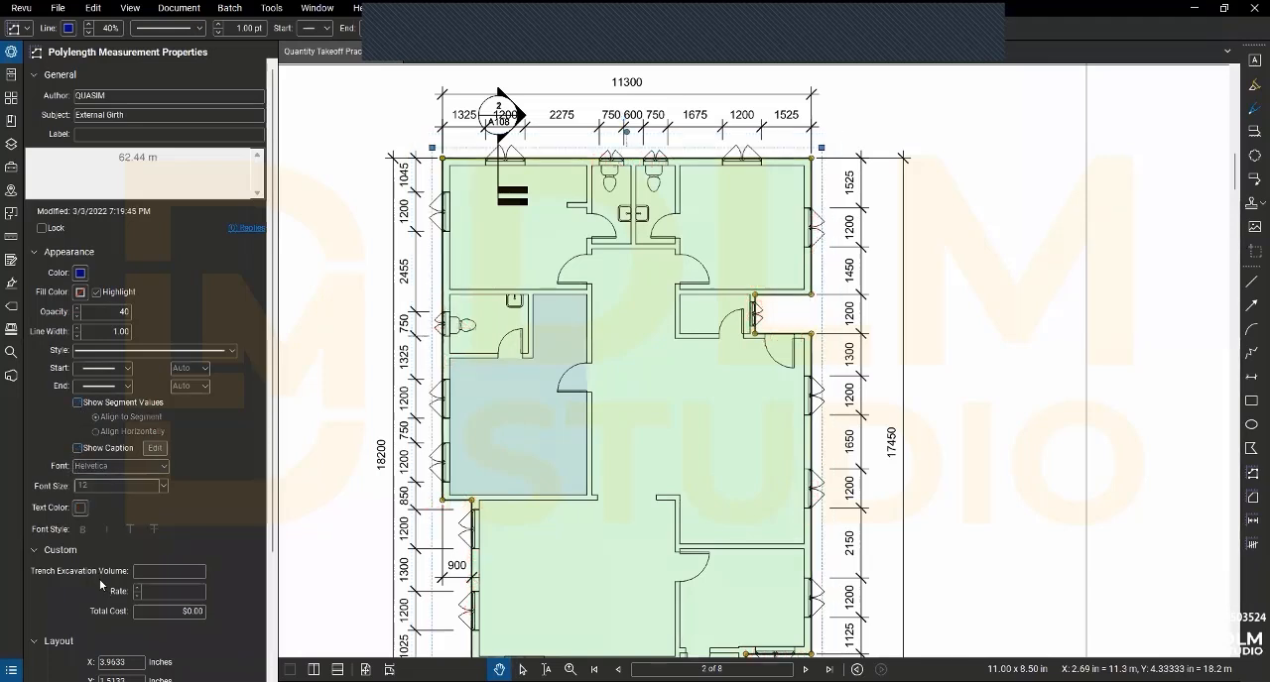
- Add the formatted External Girth polylength to the MY TOOL QS tool set
scroll(108, 561, down, 2)
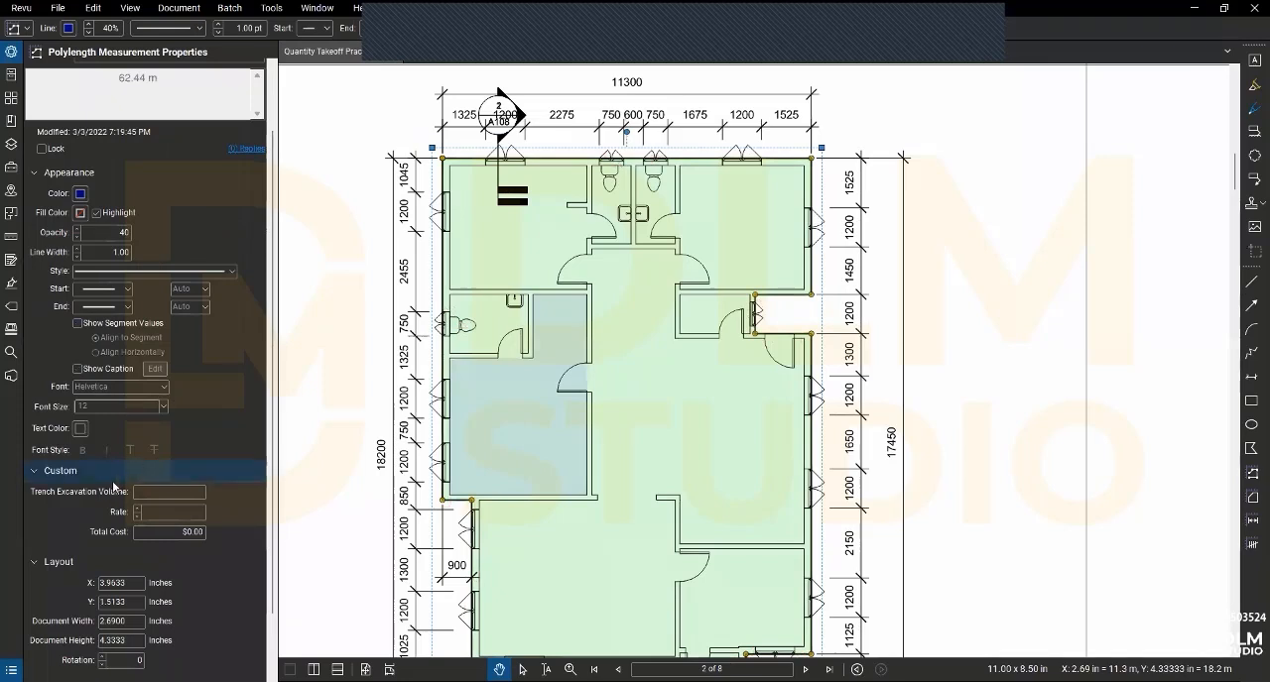
scroll(69, 511, down, 2)
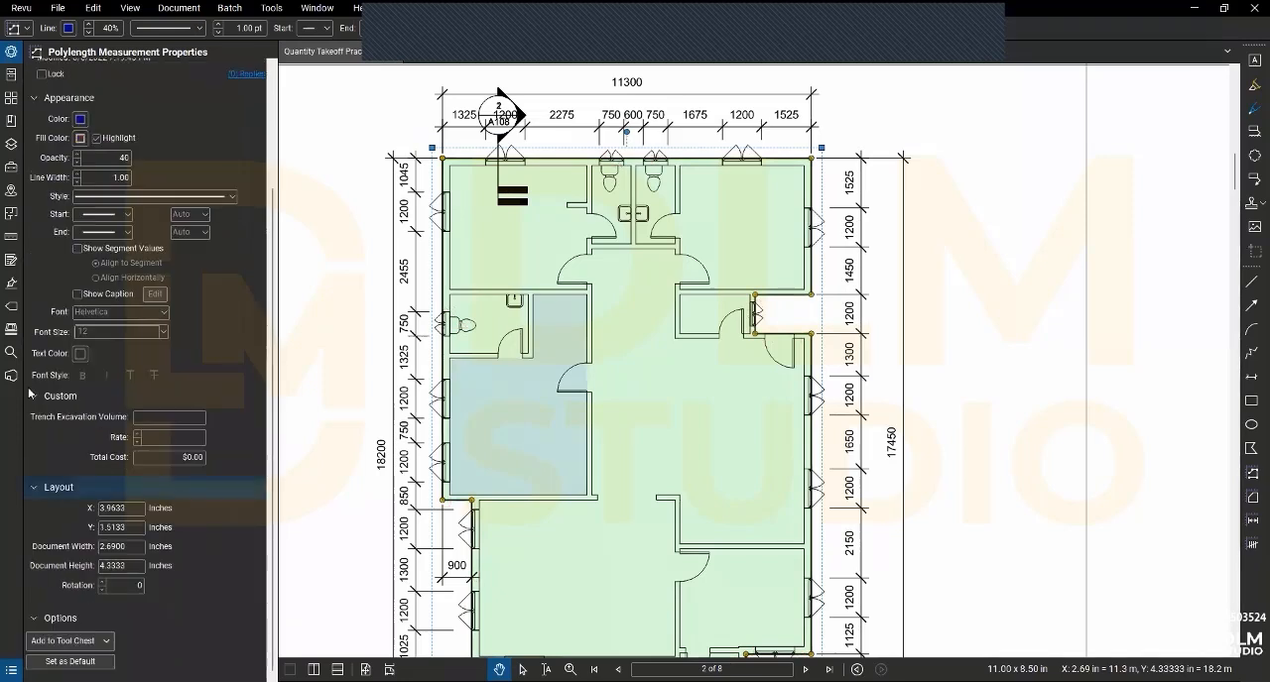
click(164, 420)
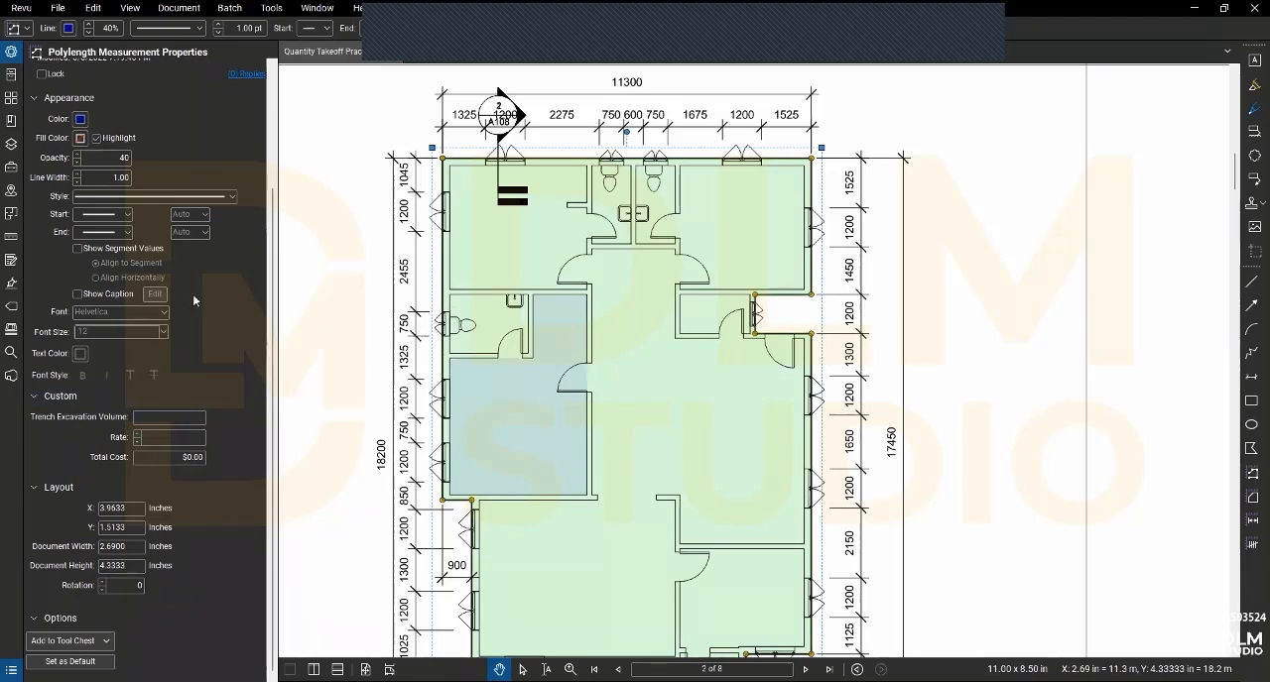
click(30, 398)
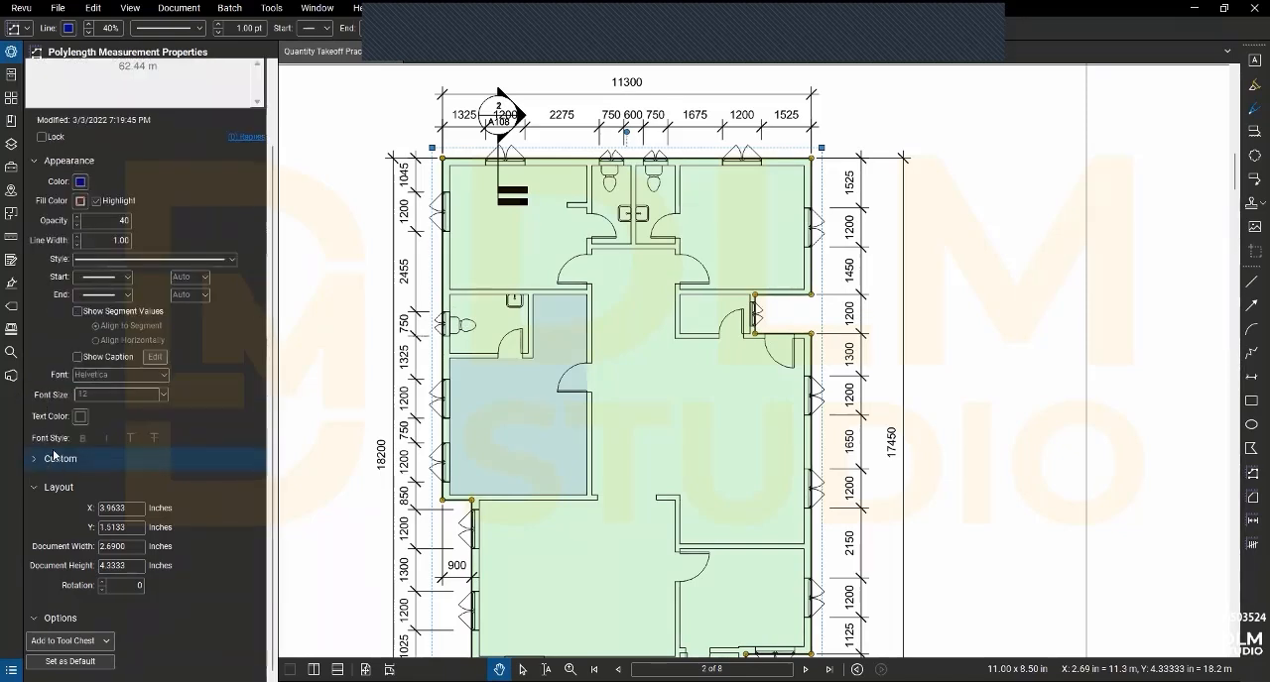
click(73, 641)
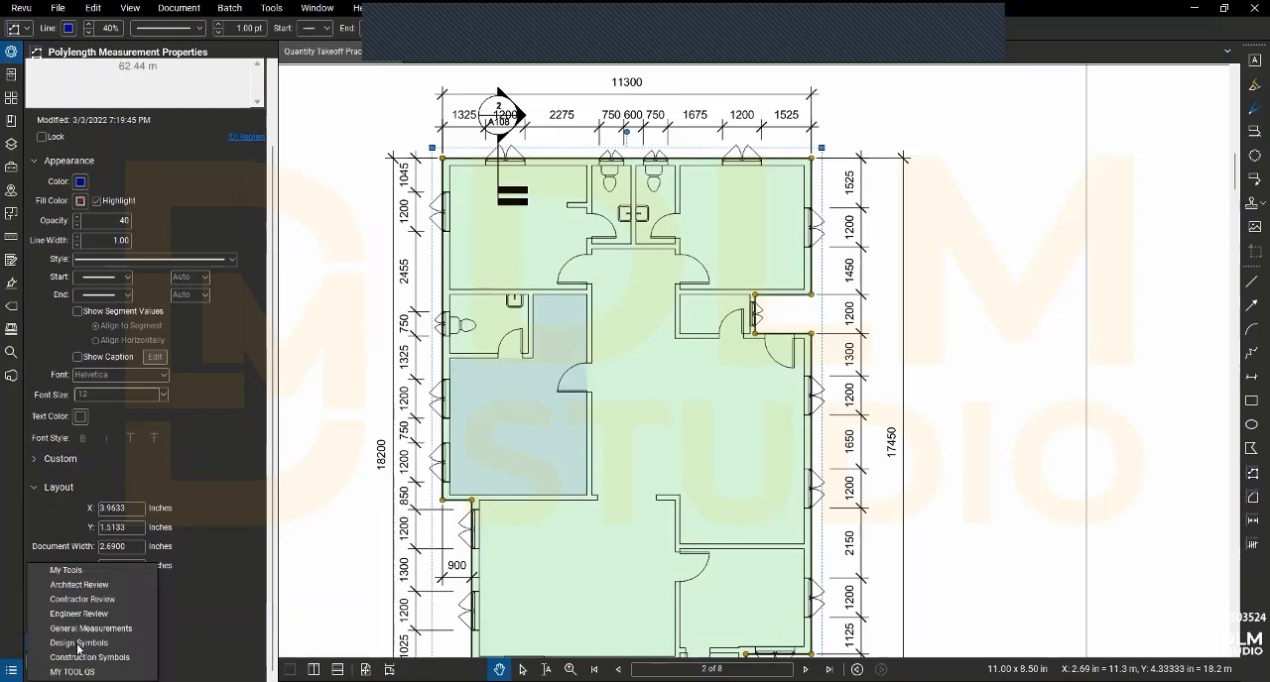
click(75, 672)
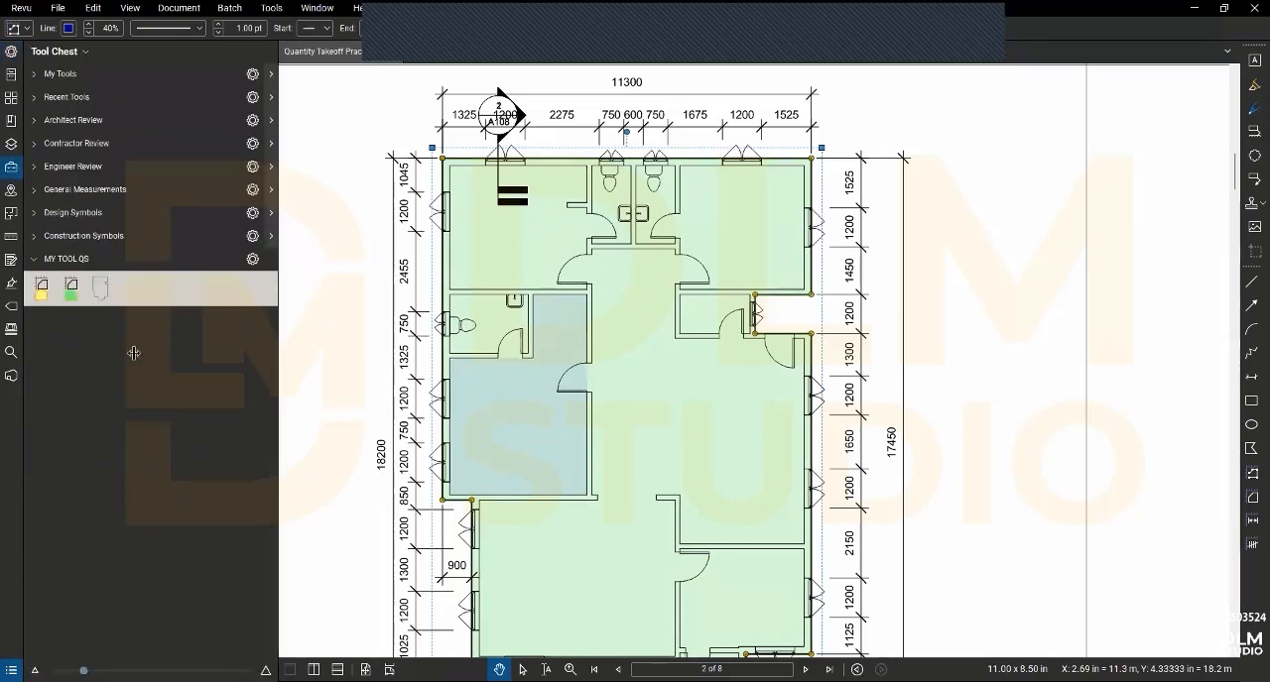
- Start a new measurement with the polylength tool saved in MY TOOL QS and set its subject to Internal Girth
click(102, 292)
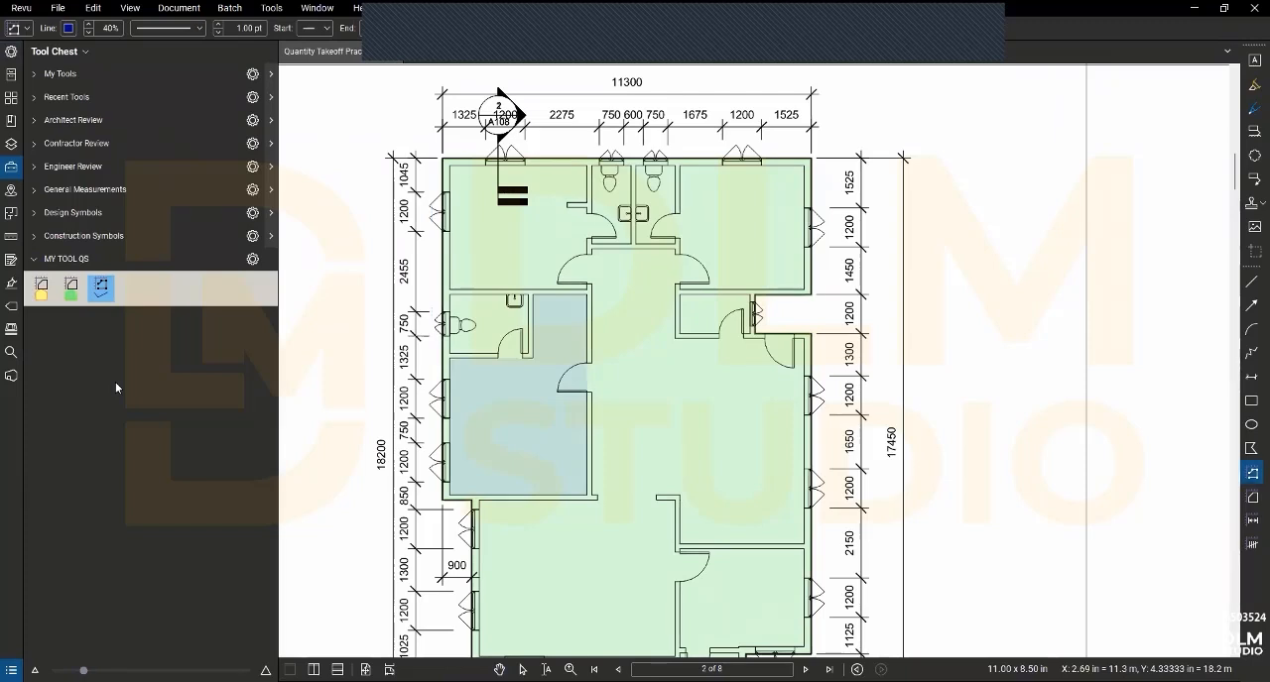
click(116, 384)
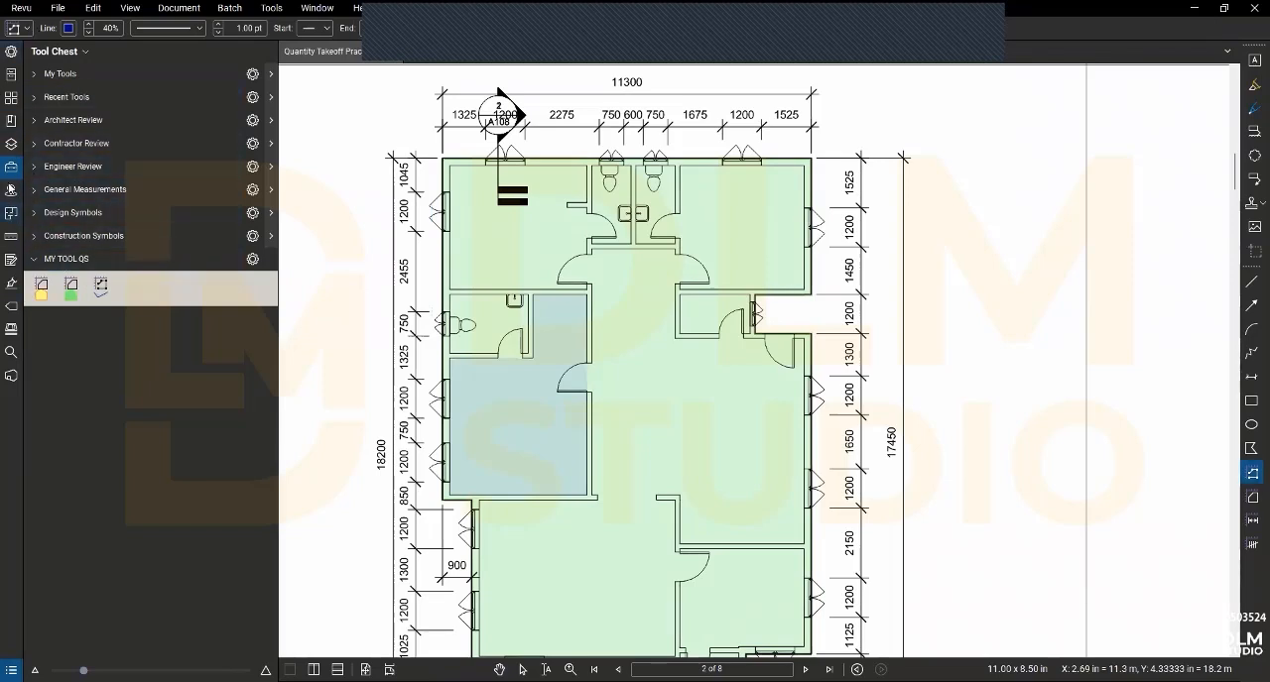
click(10, 238)
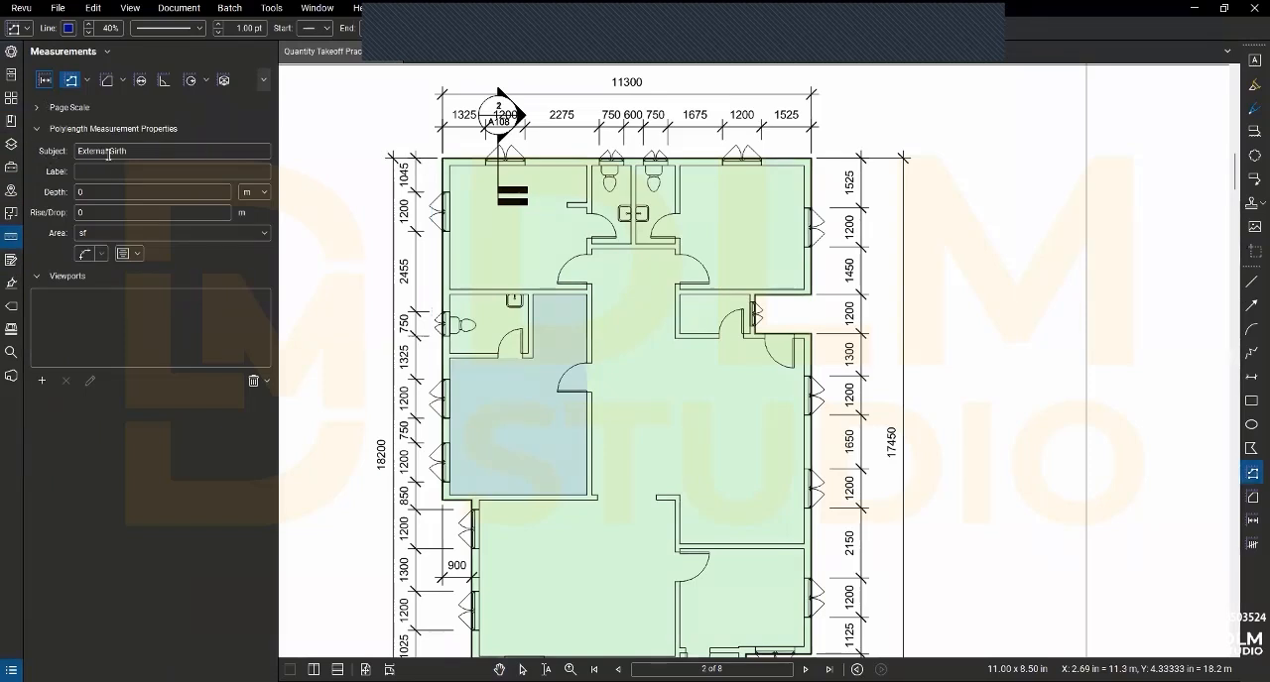
drag(108, 155, 39, 150)
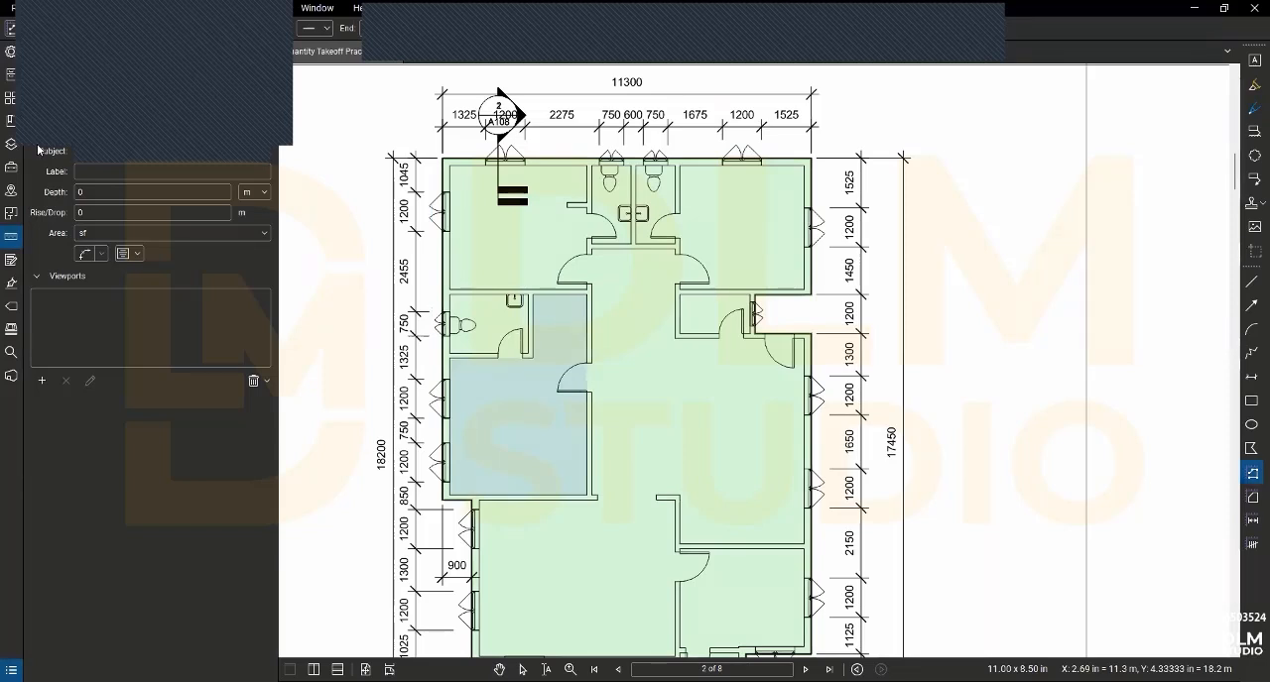
- Measure the Internal Girth along the right and lower partition walls of the plan's upper-left room
scroll(580, 193, up, 2)
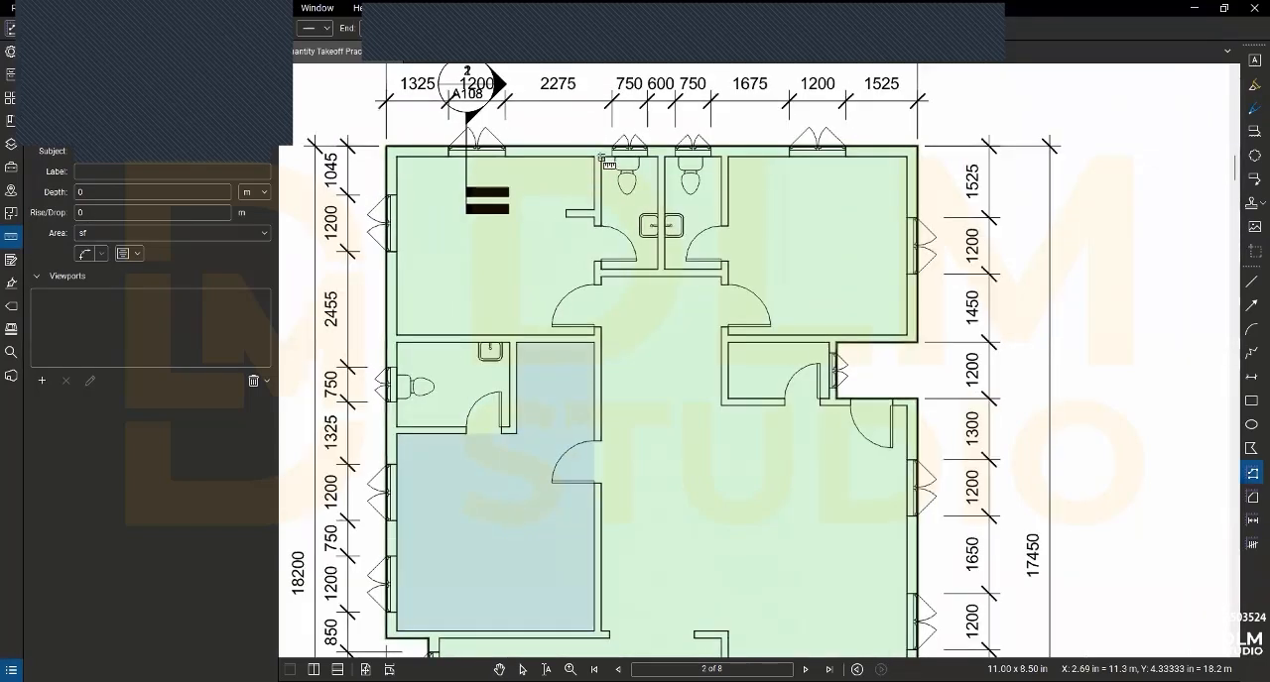
scroll(601, 160, up, 3)
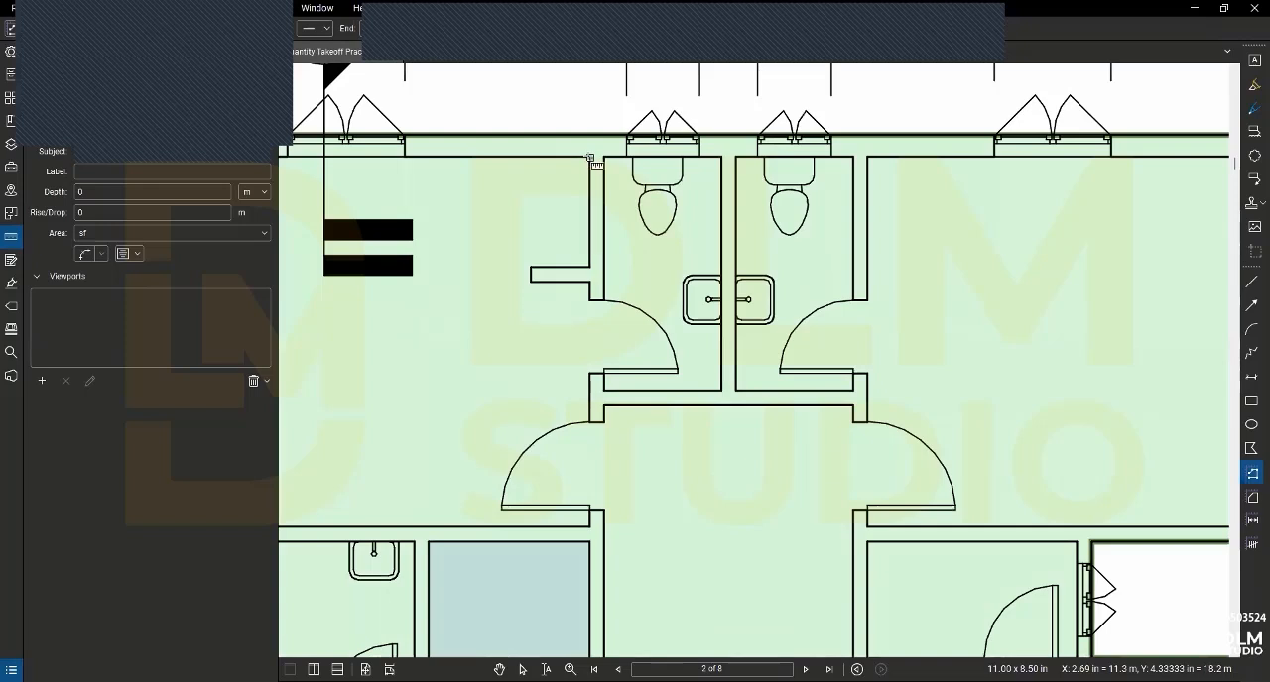
click(590, 528)
scroll(591, 527, down, 2)
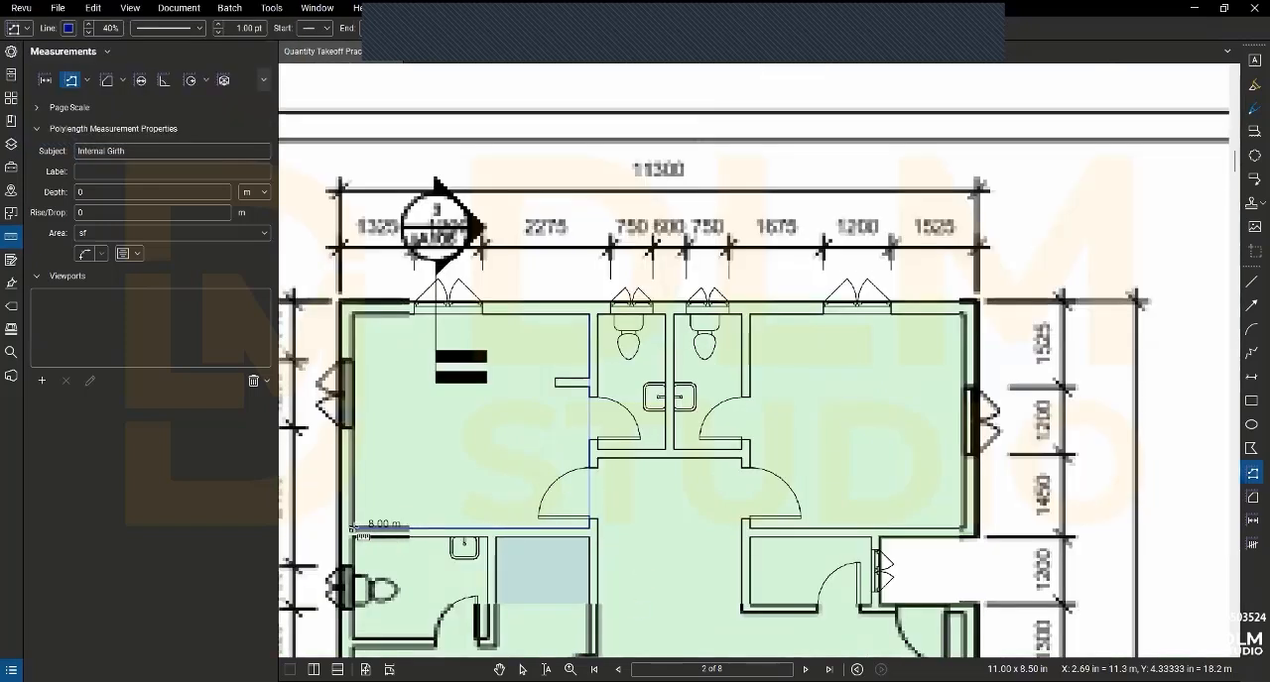
click(352, 531)
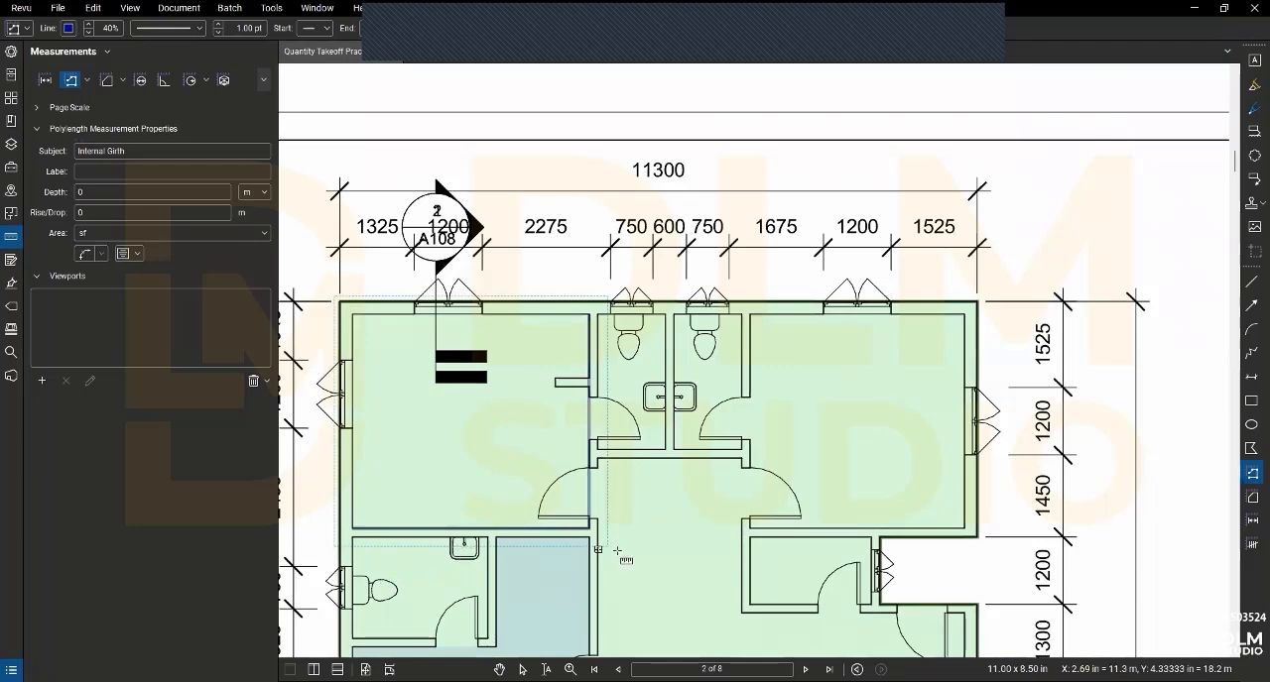
- Measure the Internal Girth along the right and lower walls of the toilet beneath the upper-left room
scroll(595, 538, up, 1)
scroll(585, 547, down, 1)
drag(585, 546, 586, 446)
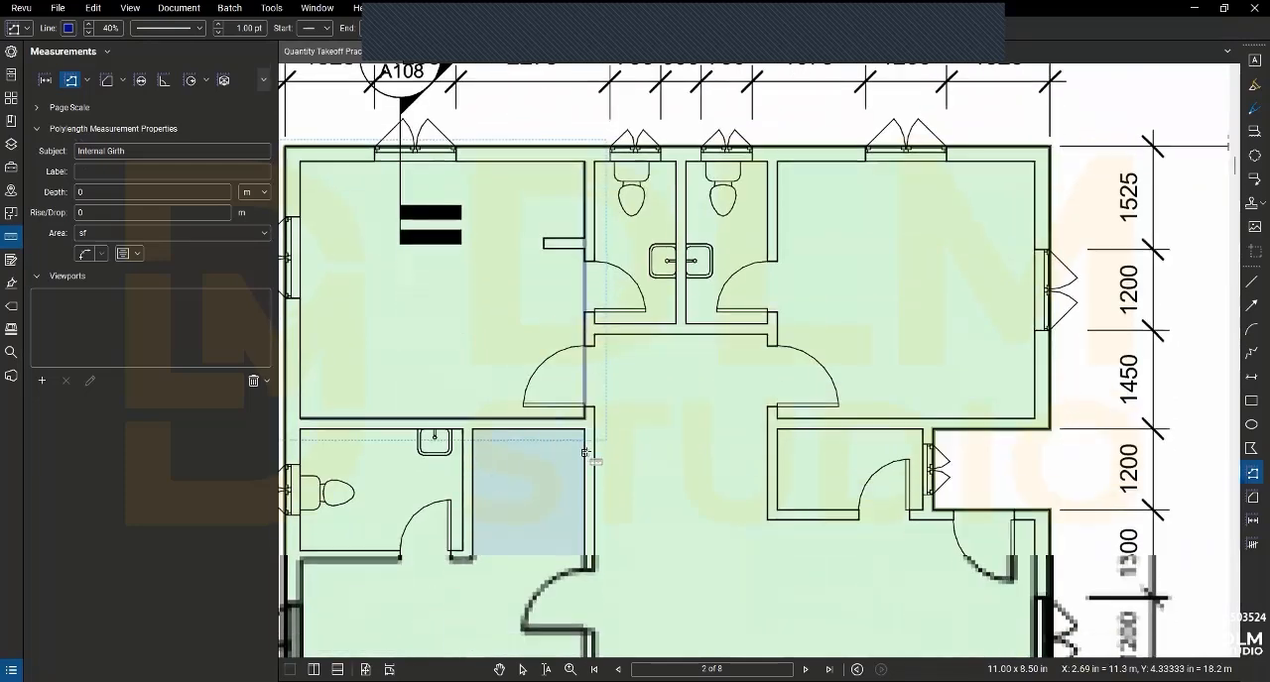
scroll(462, 433, up, 3)
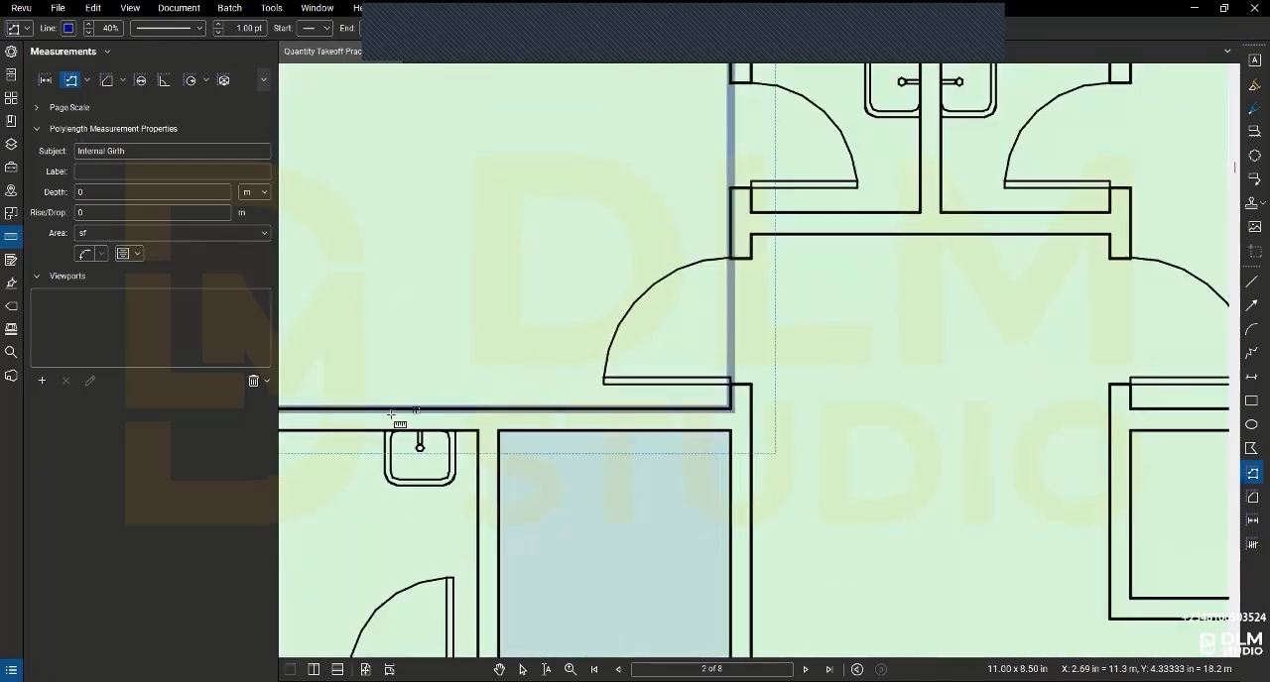
scroll(645, 424, down, 1)
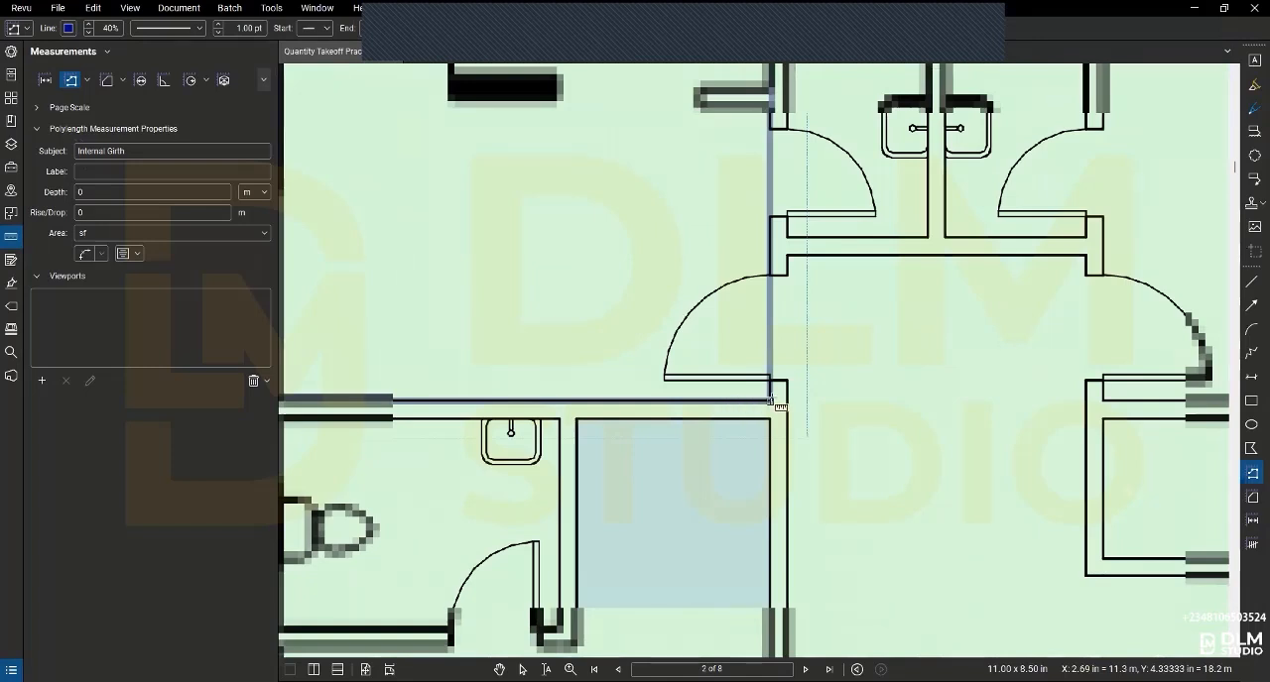
click(559, 421)
scroll(561, 631, down, 3)
click(560, 631)
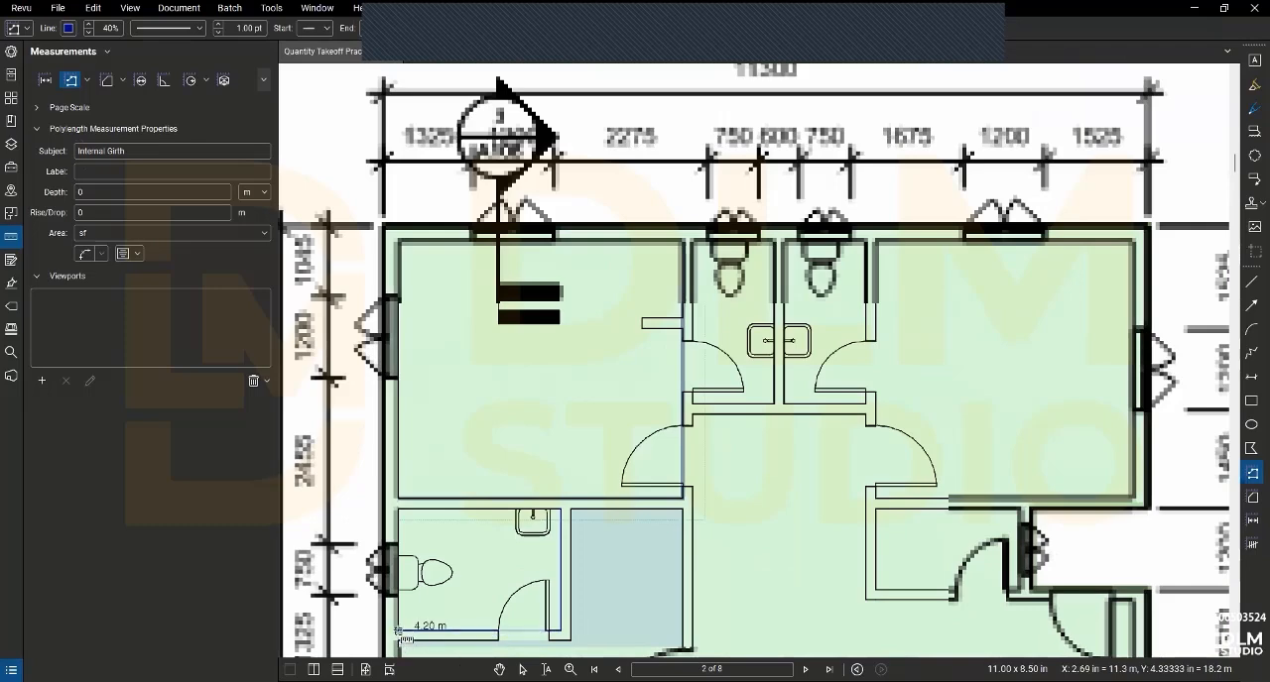
double_click(399, 632)
- Measure the Internal Girth along the right and lower walls of the blue-shaded room on the plan's left side
drag(737, 471, 658, 416)
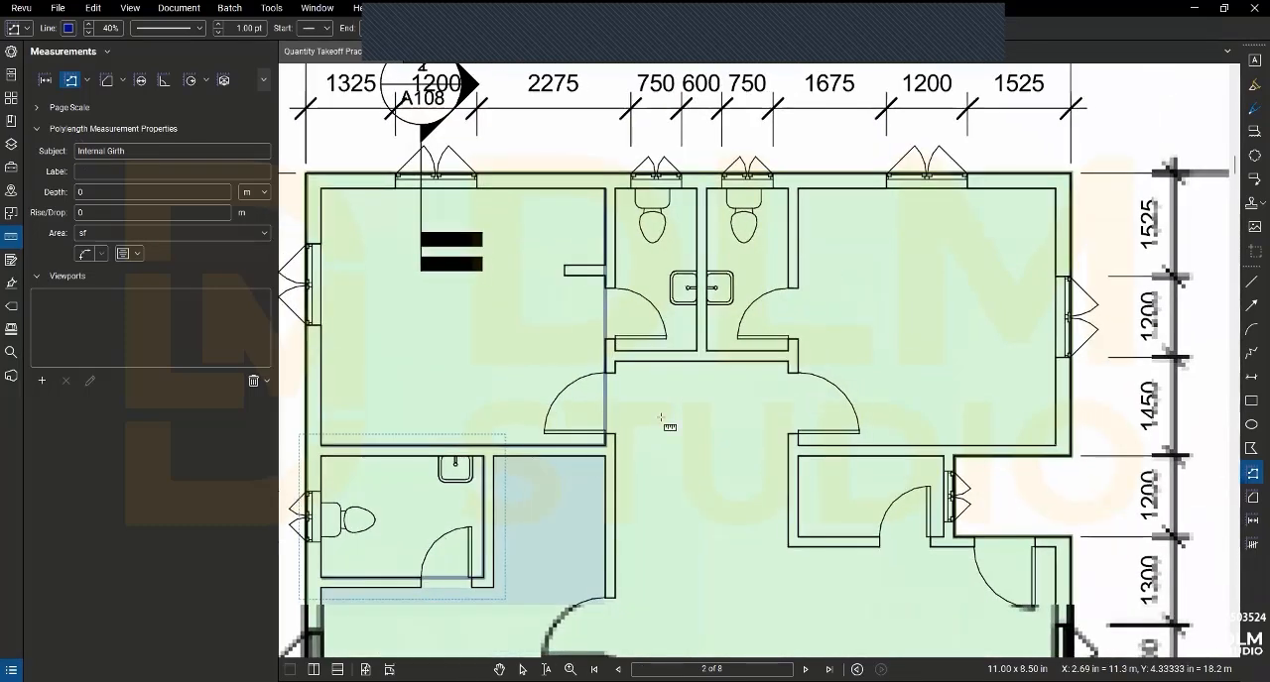
scroll(605, 437, up, 3)
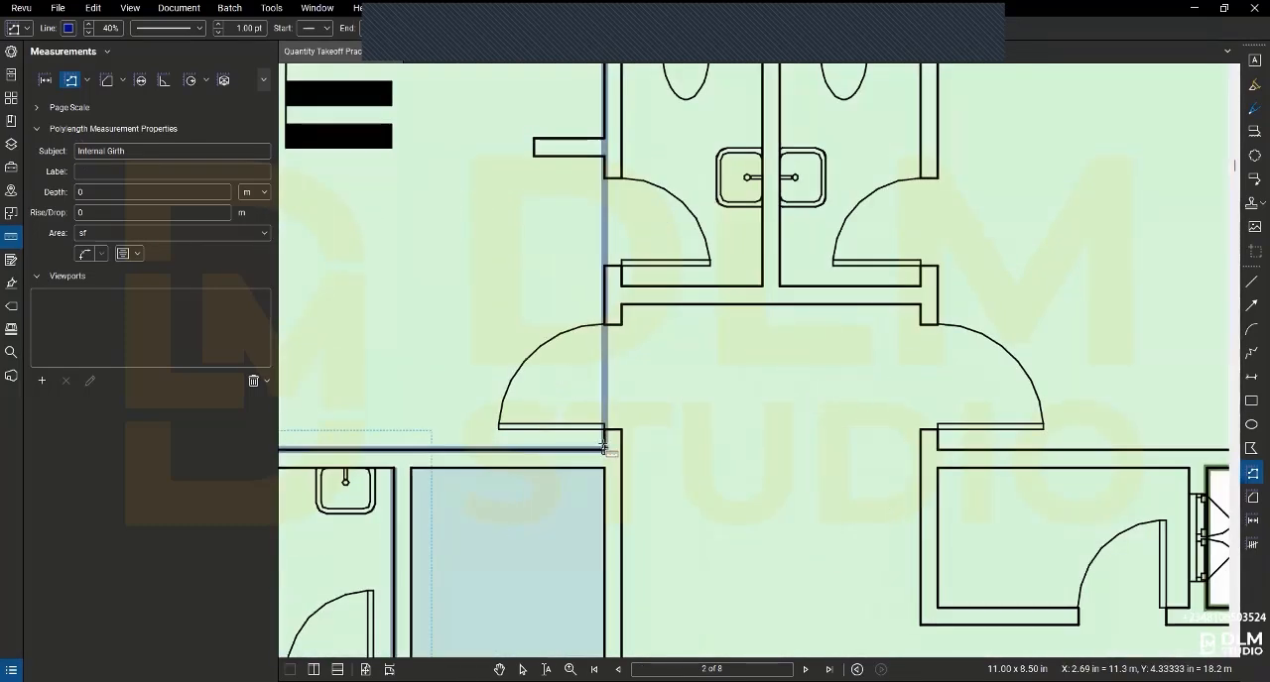
scroll(604, 474, down, 5)
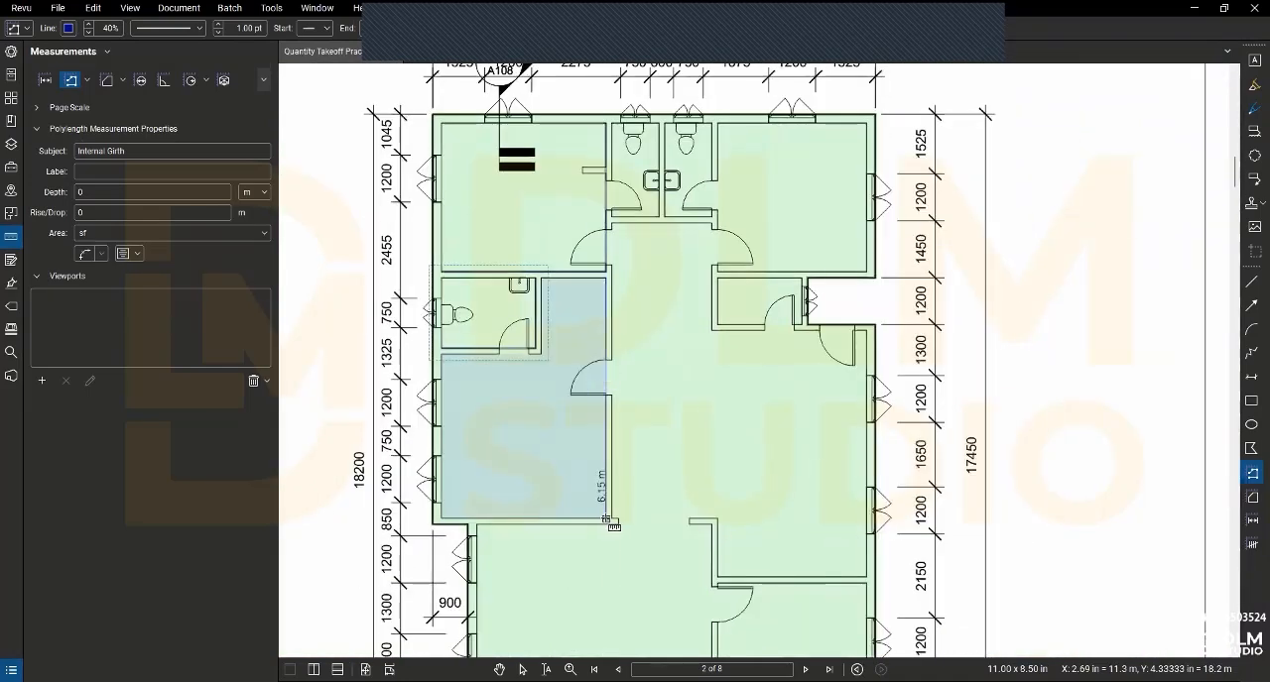
click(606, 519)
scroll(446, 531, up, 4)
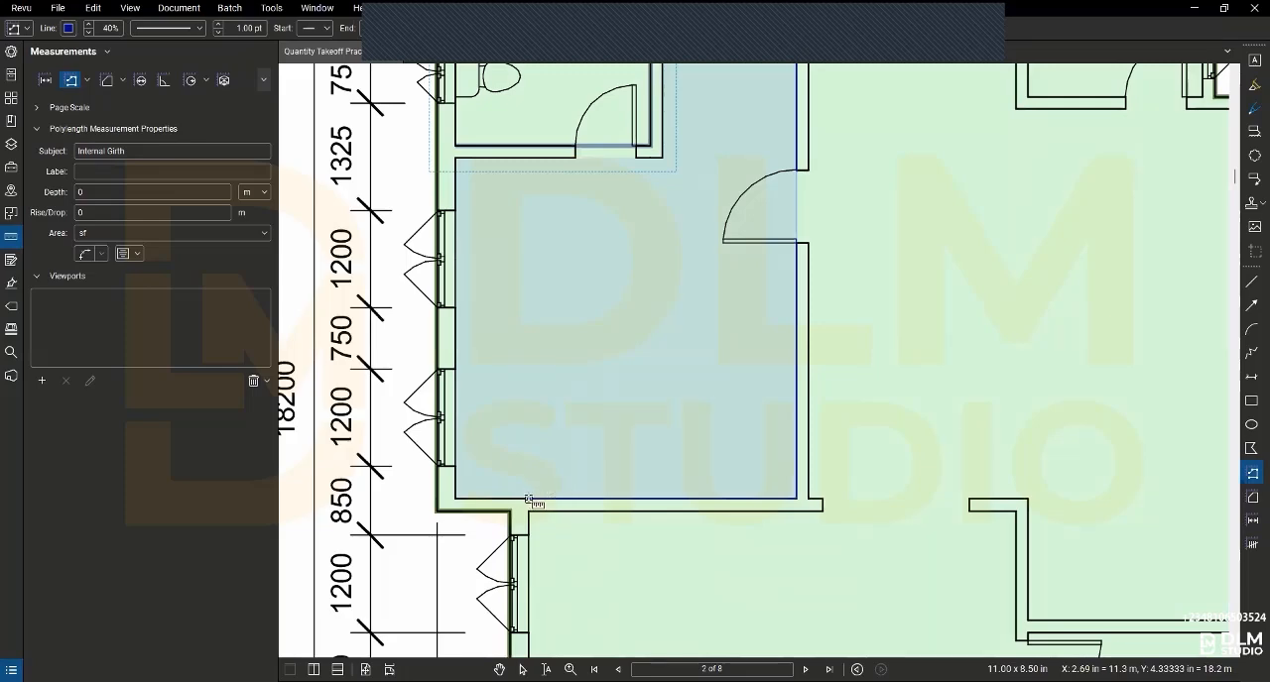
scroll(533, 502, down, 3)
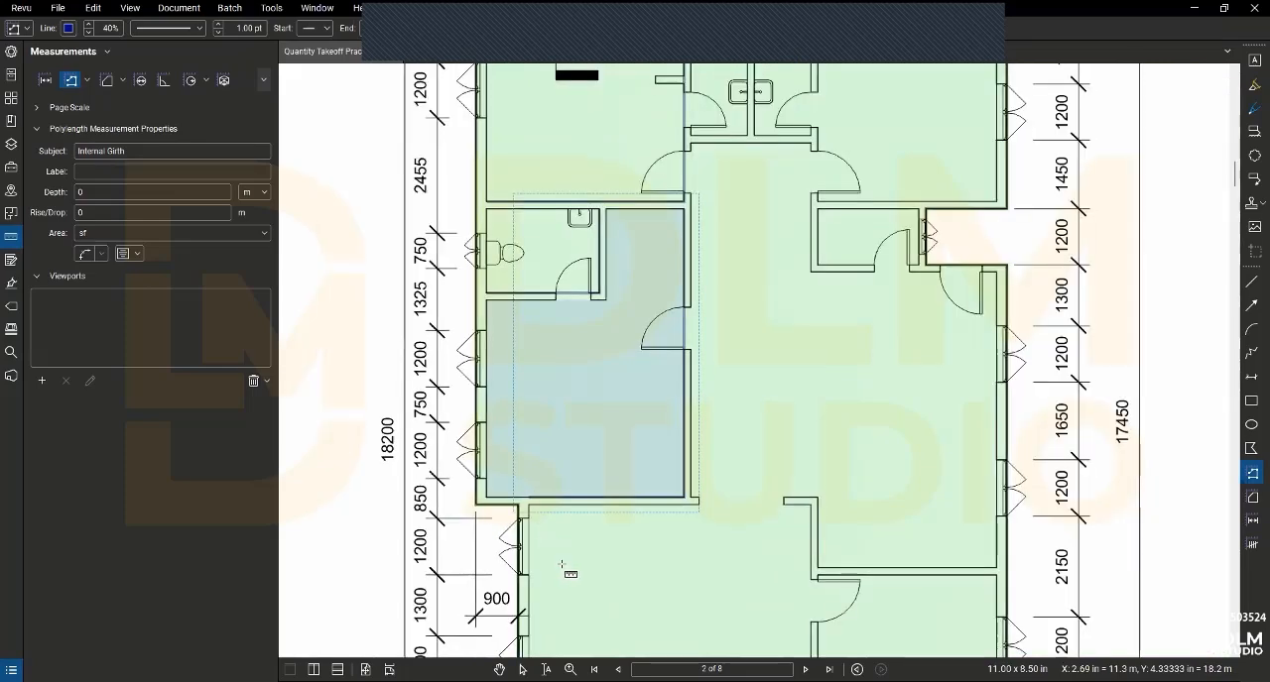
- Measure the Internal Girth along the right and upper walls of the large room below the blue-shaded room
drag(566, 569, 523, 454)
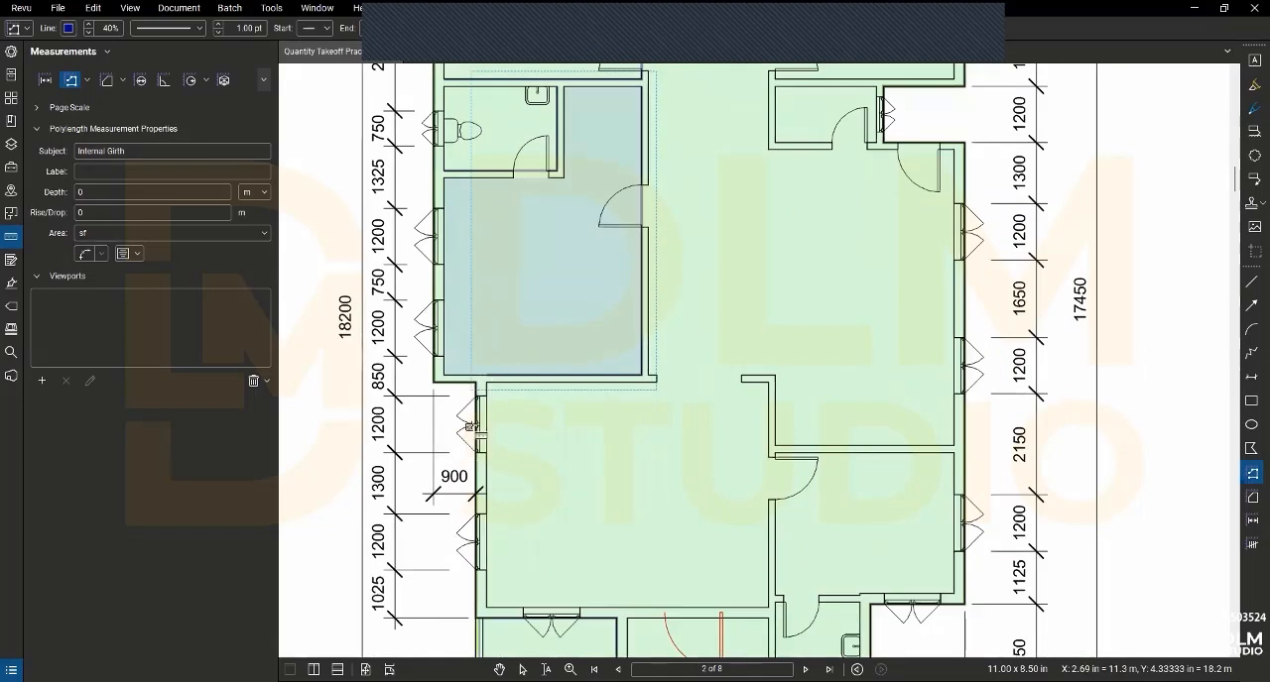
click(770, 607)
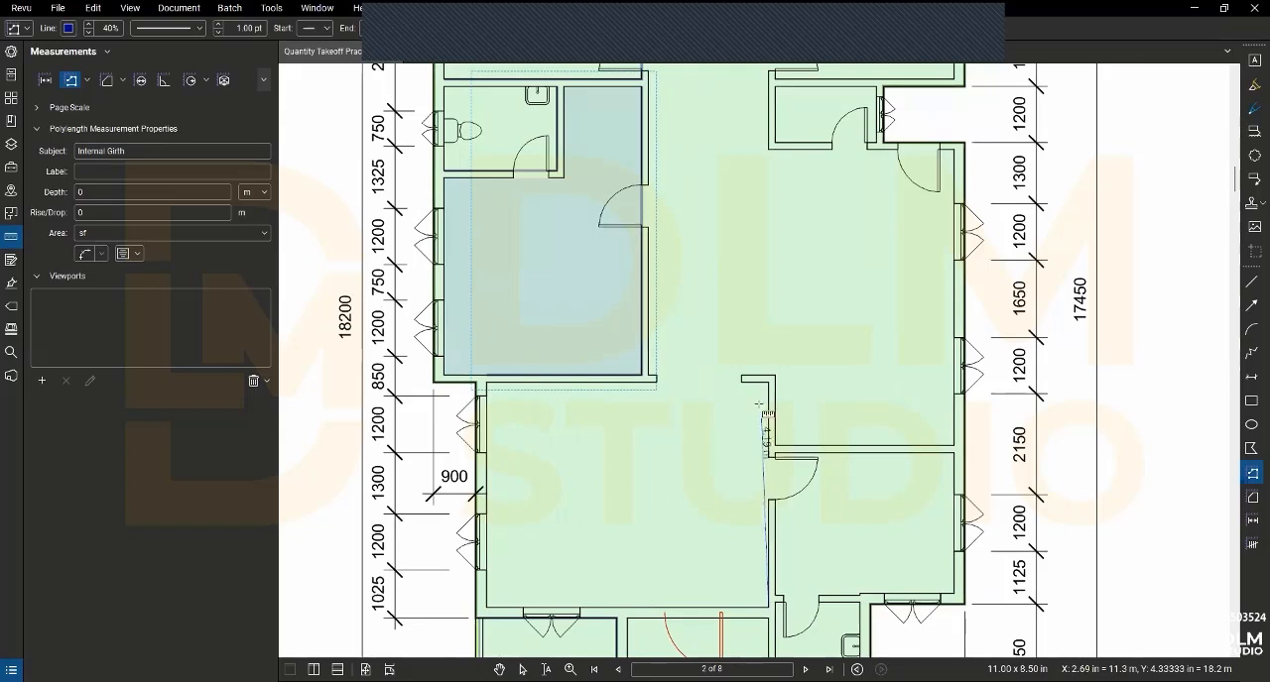
click(769, 382)
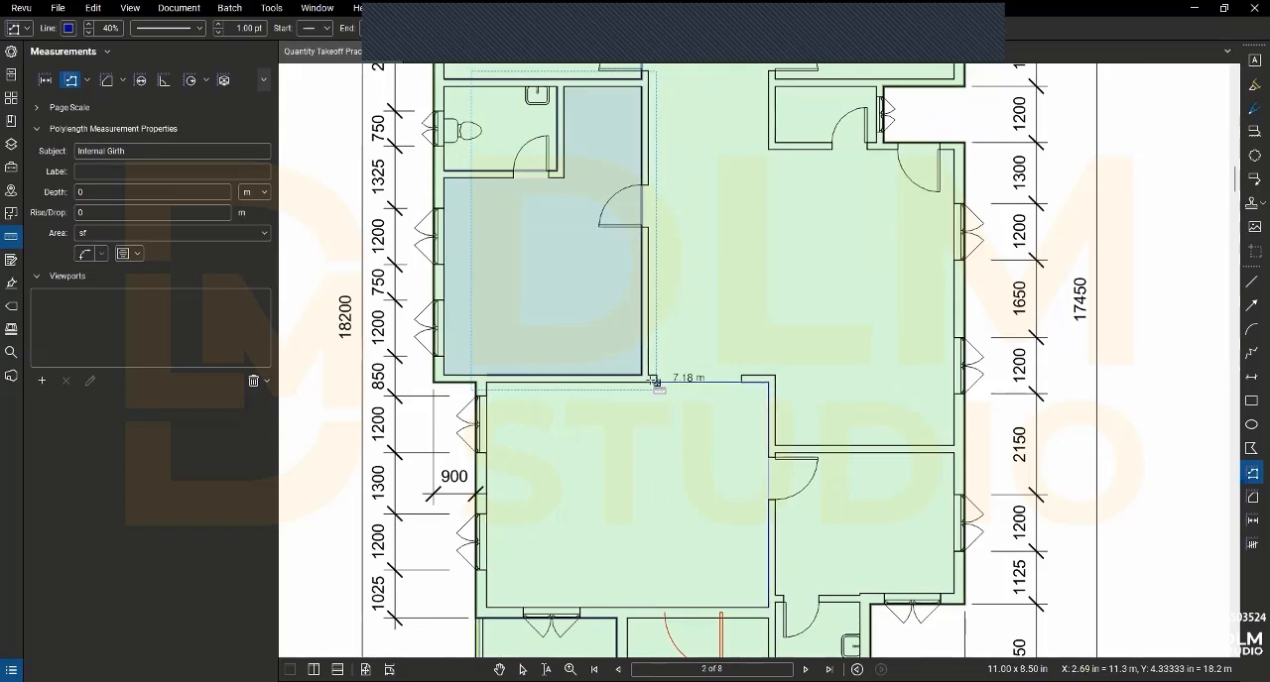
scroll(653, 381, up, 2)
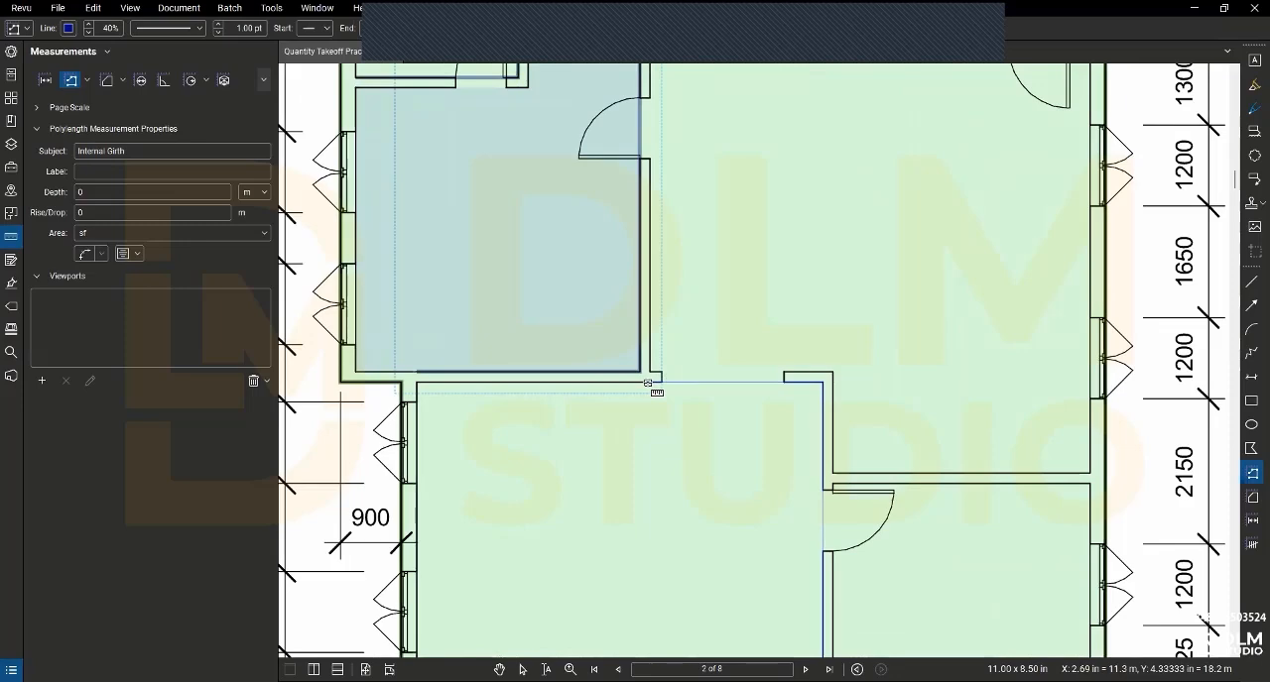
double_click(647, 383)
- Measure the Internal Girth along the lower and upper walls of the room adjoining the large room's right side
scroll(694, 426, down, 3)
scroll(885, 532, up, 1)
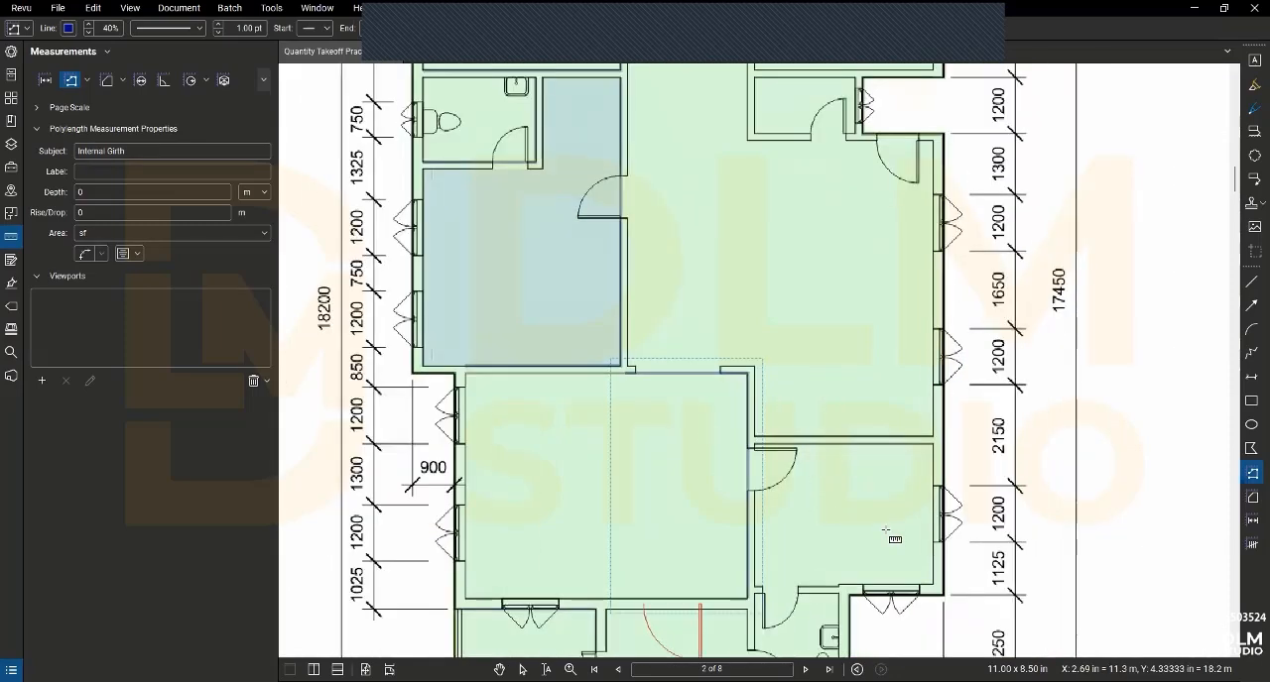
scroll(848, 605, up, 2)
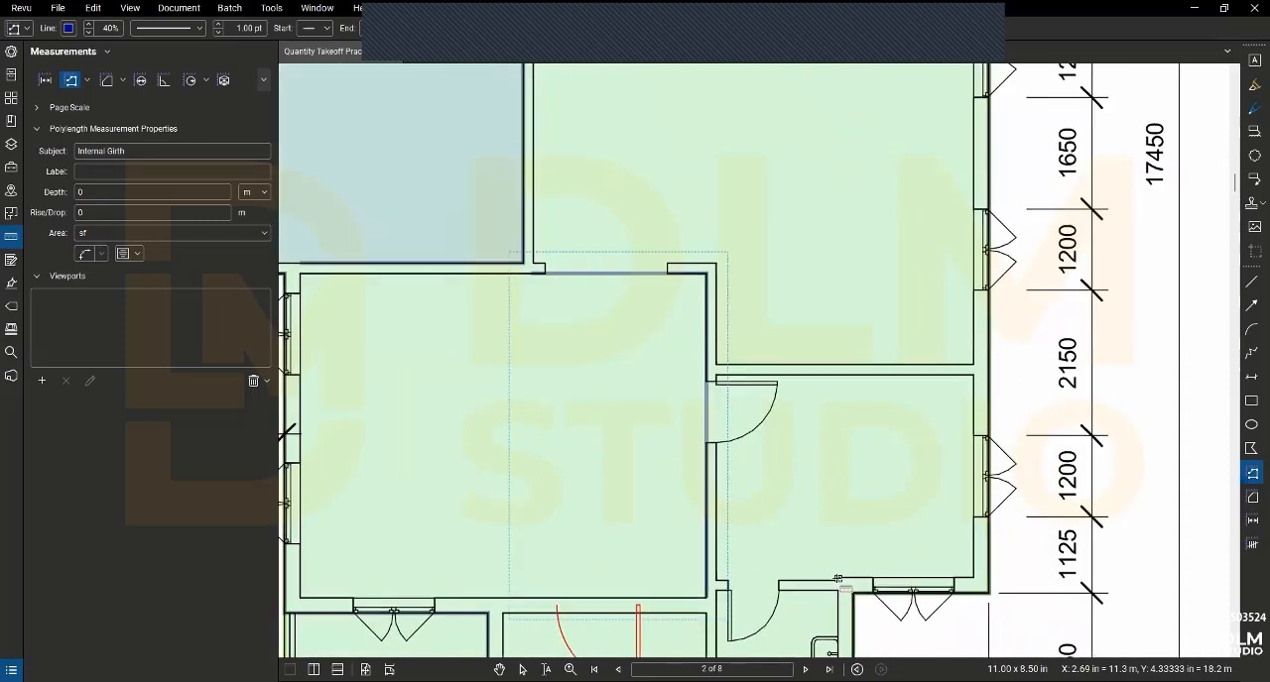
click(837, 579)
double_click(716, 580)
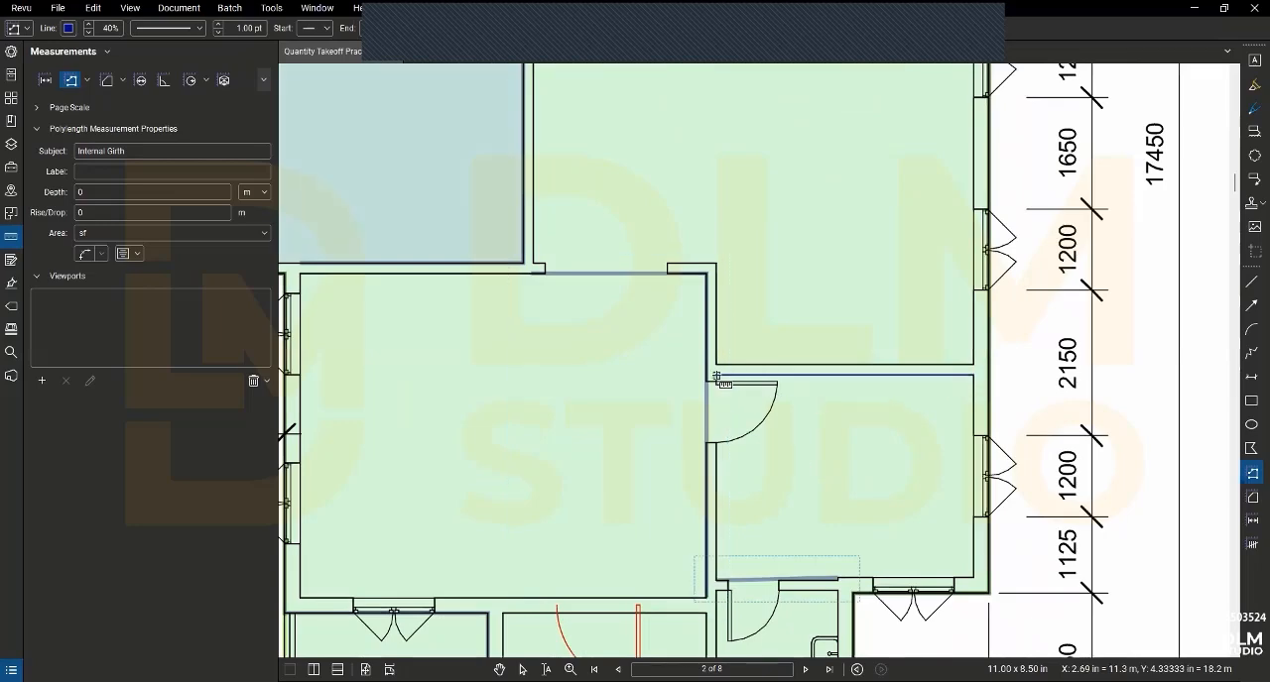
- Measure the Internal Girth along the lower and left walls of the small room beside the recess on the plan's right side
scroll(720, 380, down, 3)
scroll(811, 242, up, 1)
scroll(812, 242, up, 2)
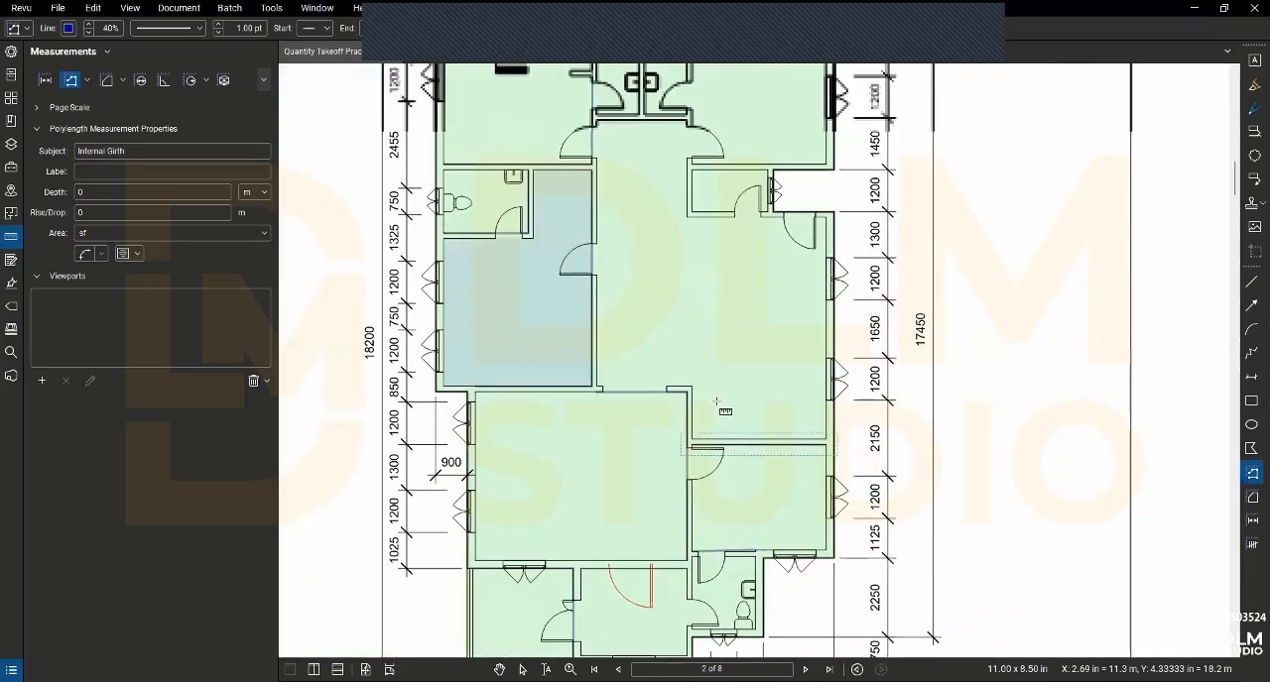
scroll(734, 243, up, 2)
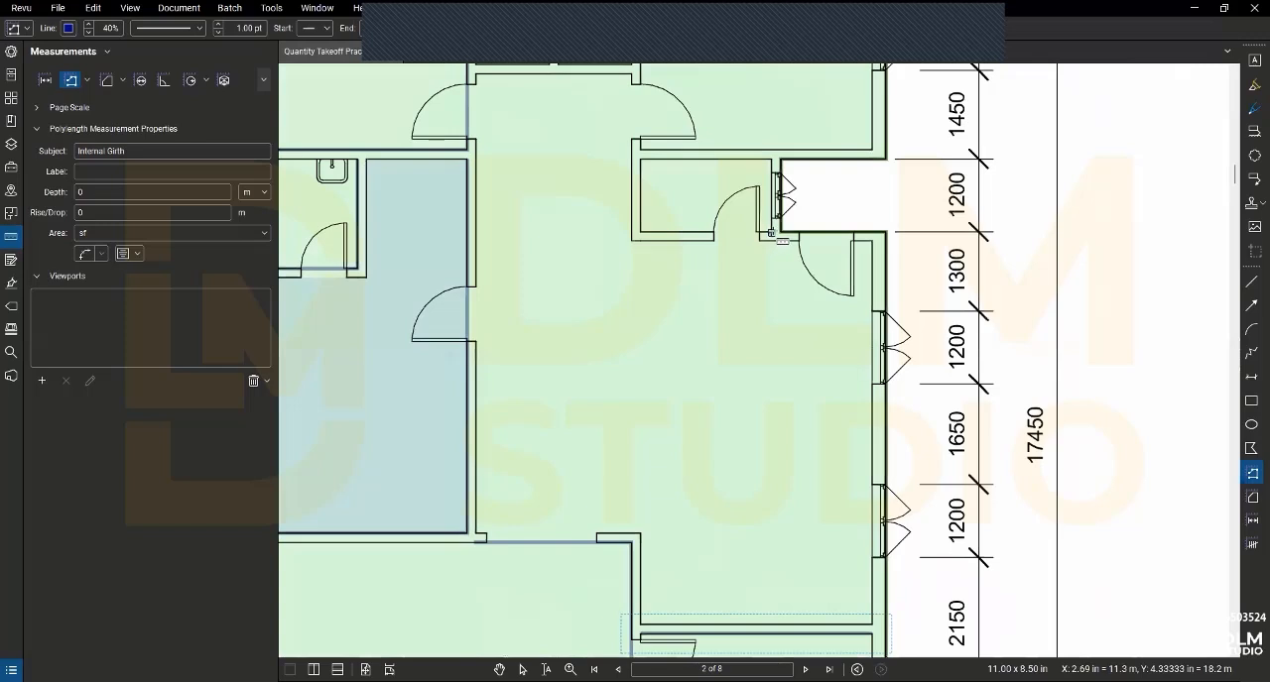
click(780, 236)
click(639, 235)
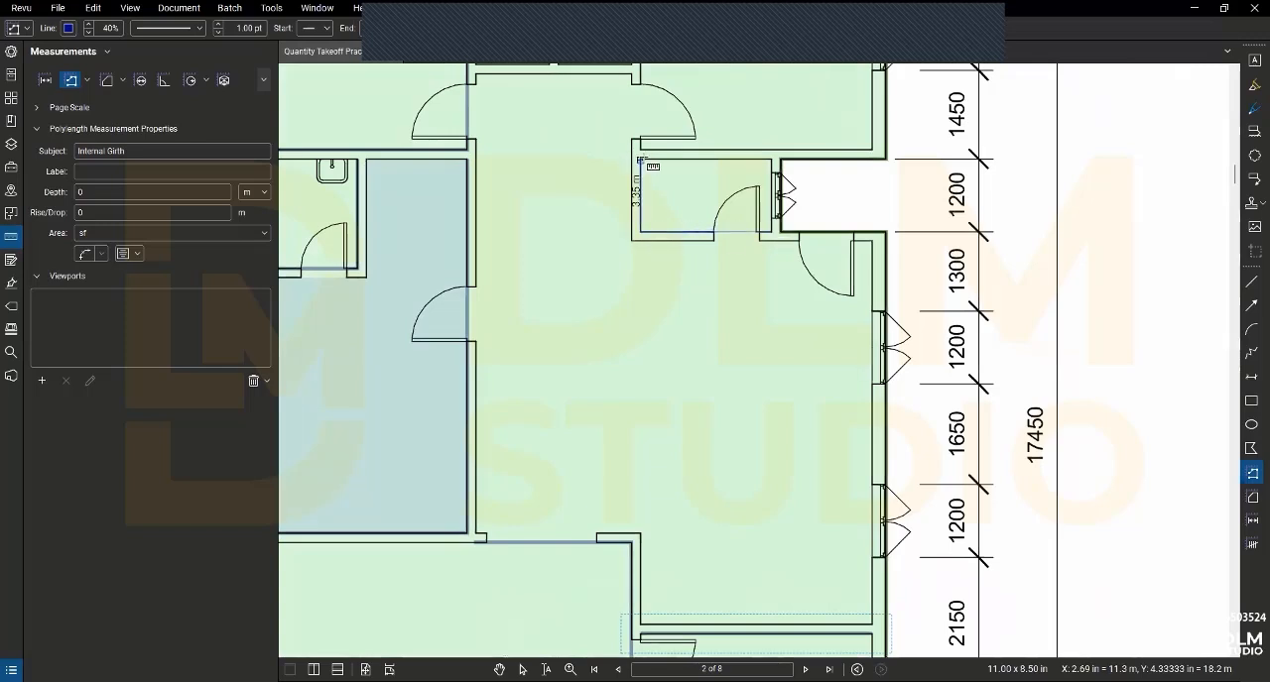
click(640, 160)
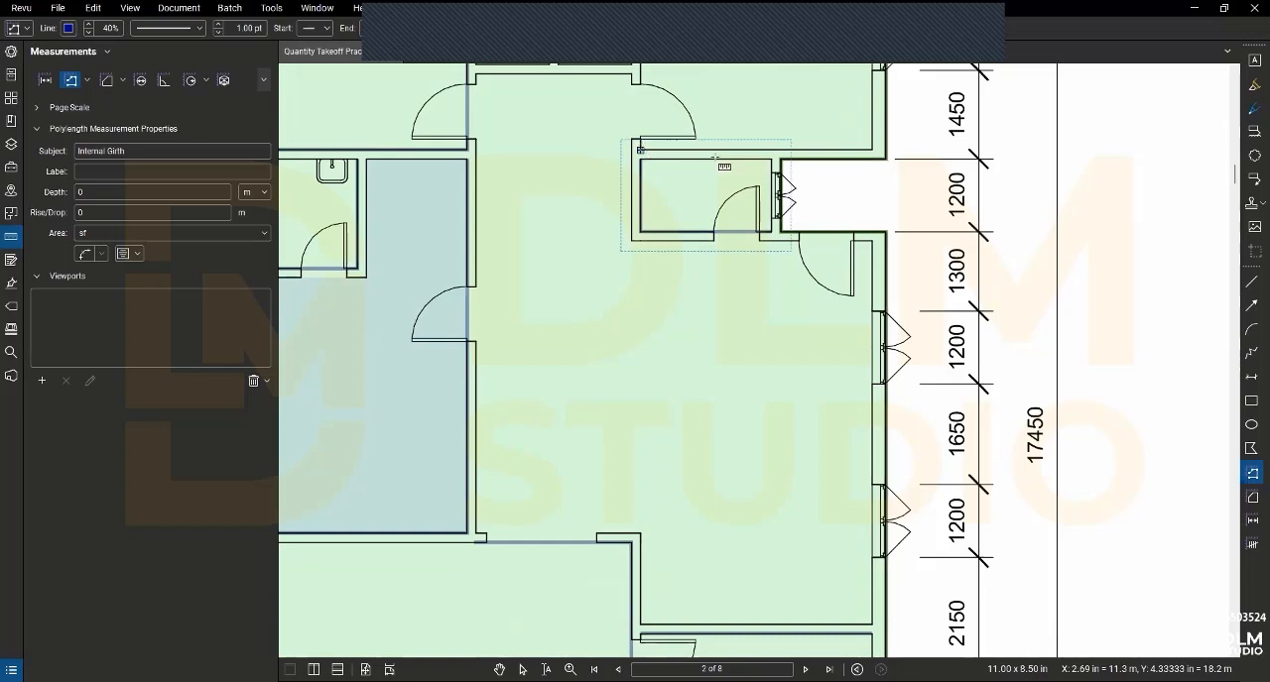
- Measure the Internal Girth along the lower and left walls of the plan's upper-right room
click(769, 150)
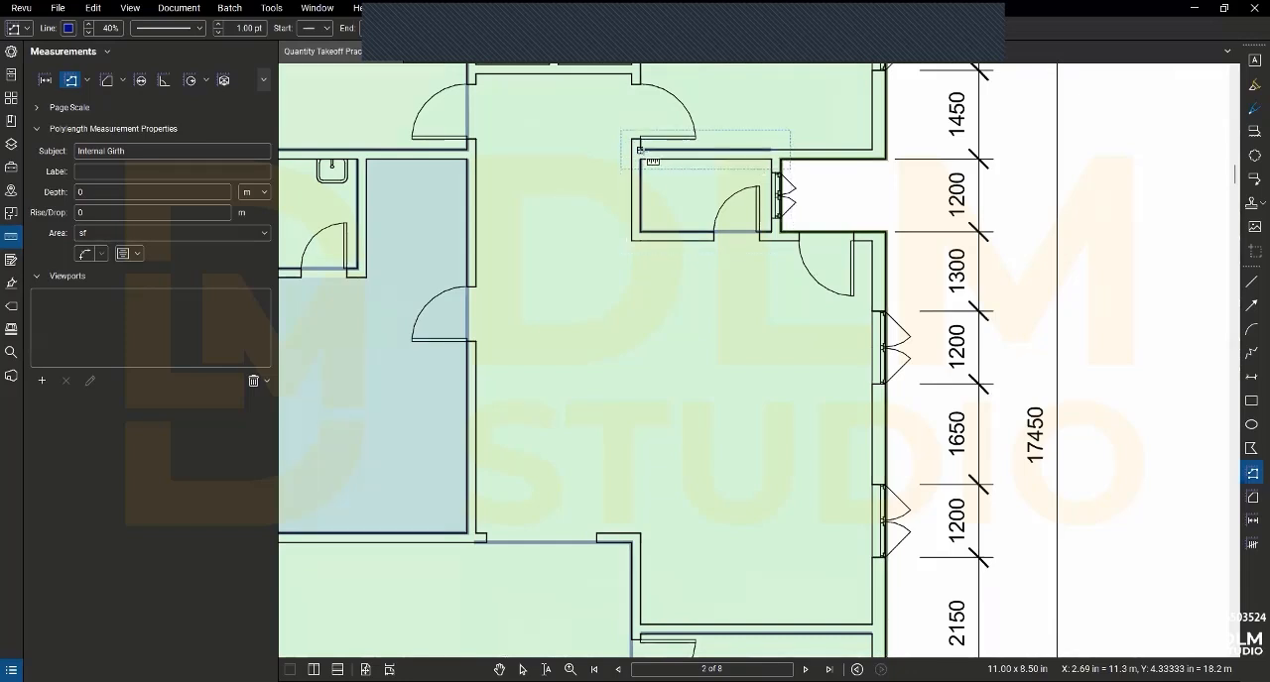
click(639, 151)
scroll(645, 159, up, 5)
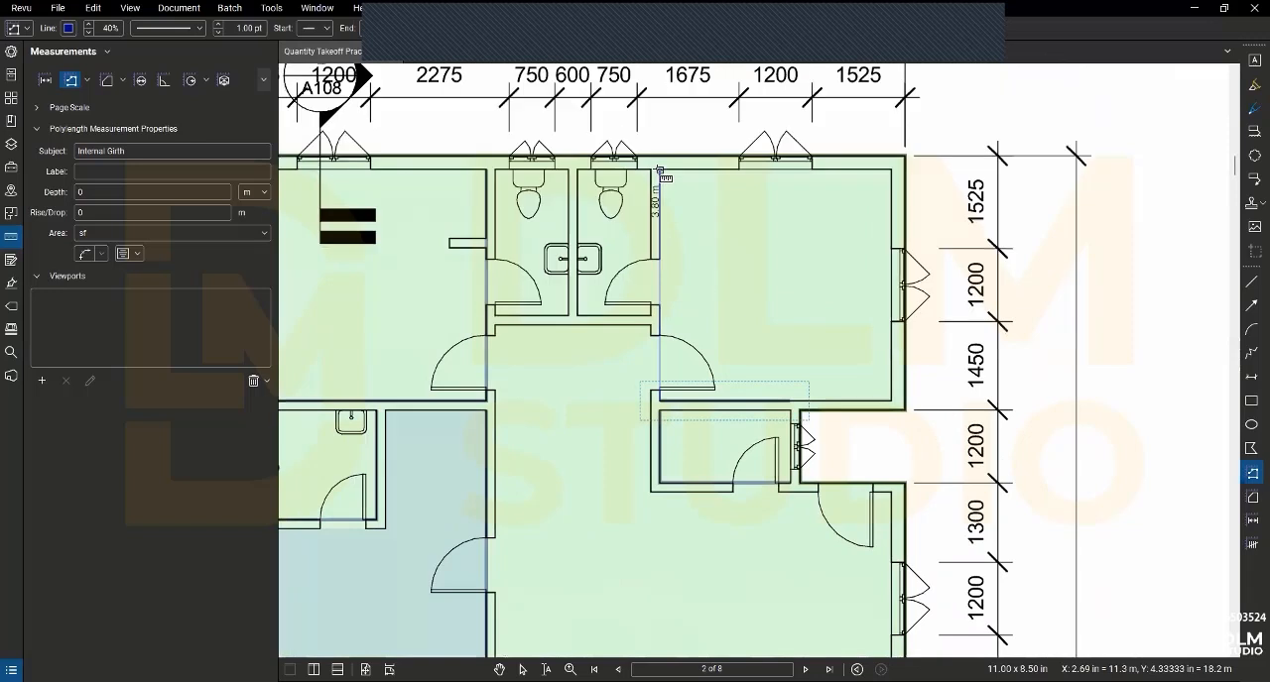
click(660, 171)
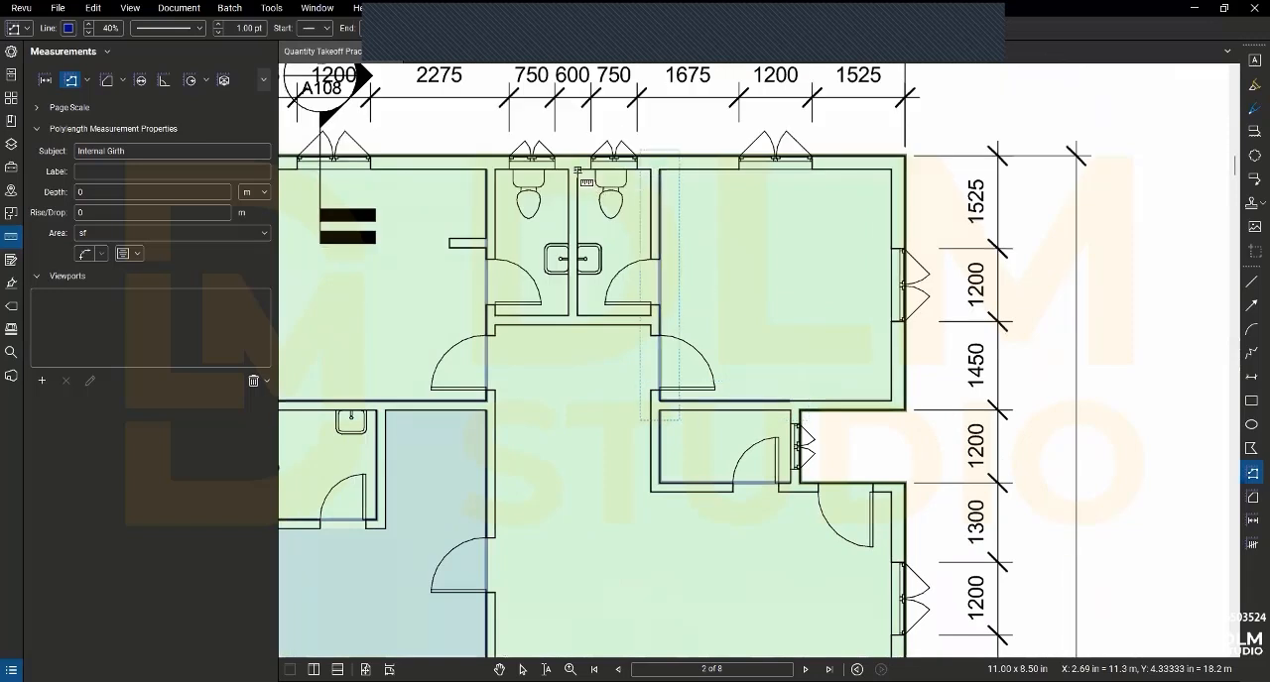
- Measure the Internal Girth along the left and lower walls of the right upper toilet and the lower wall of the left one
click(577, 170)
click(578, 315)
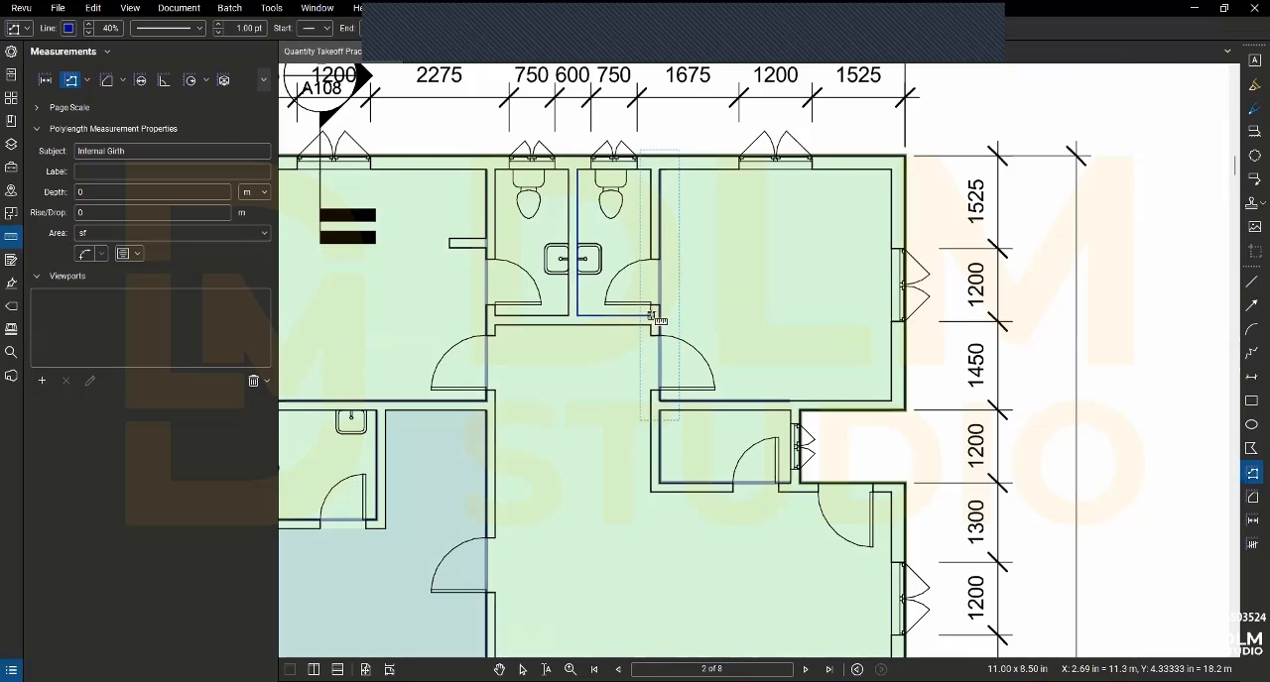
click(650, 315)
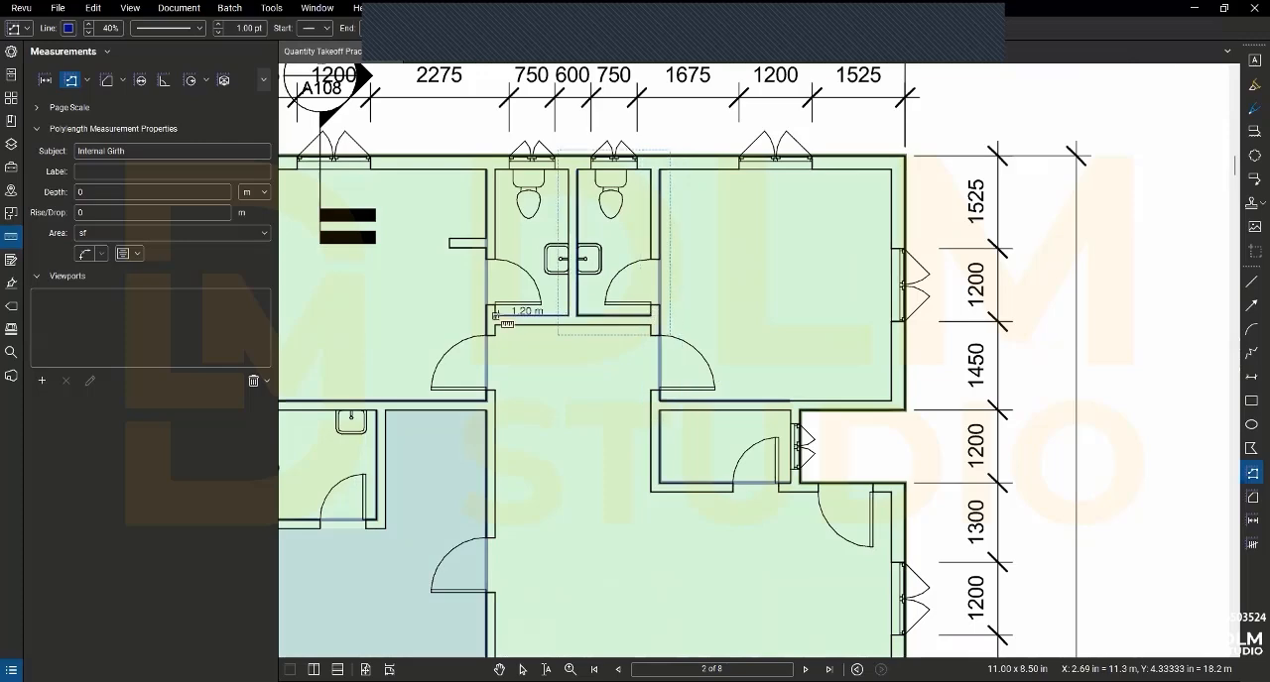
- Measure the Internal Girth along the short stub wall projecting into the upper-left room
scroll(499, 316, down, 3)
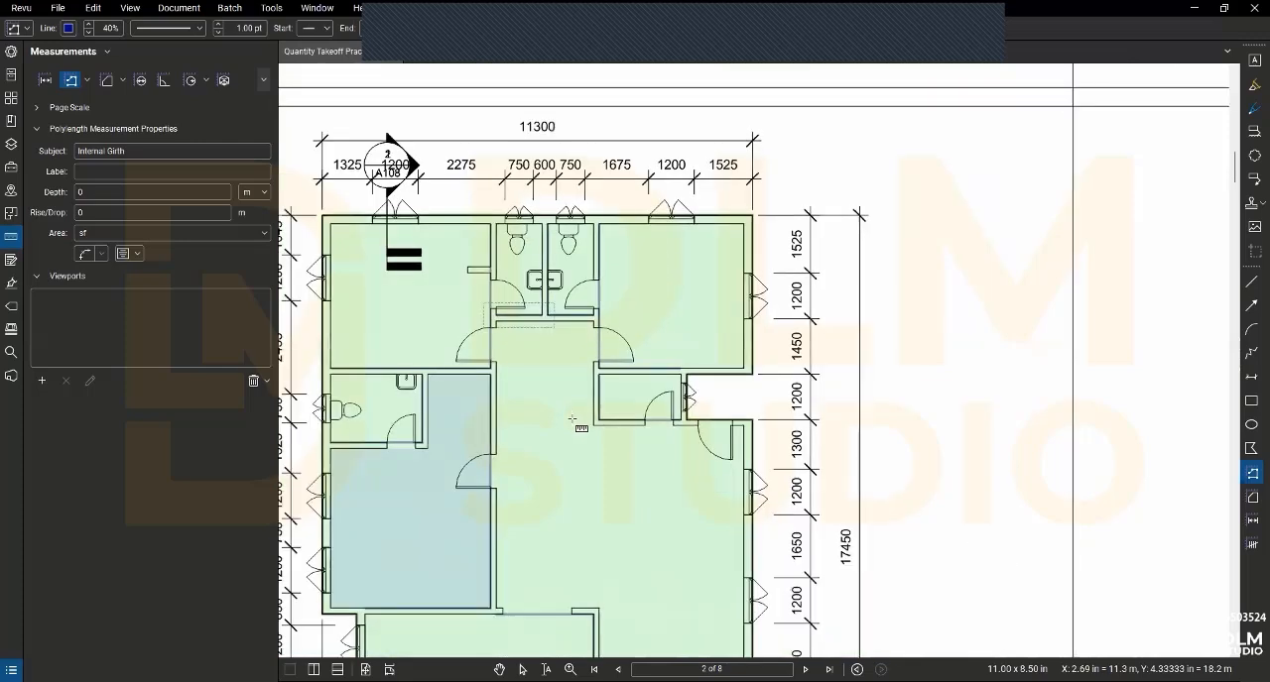
scroll(476, 191, up, 3)
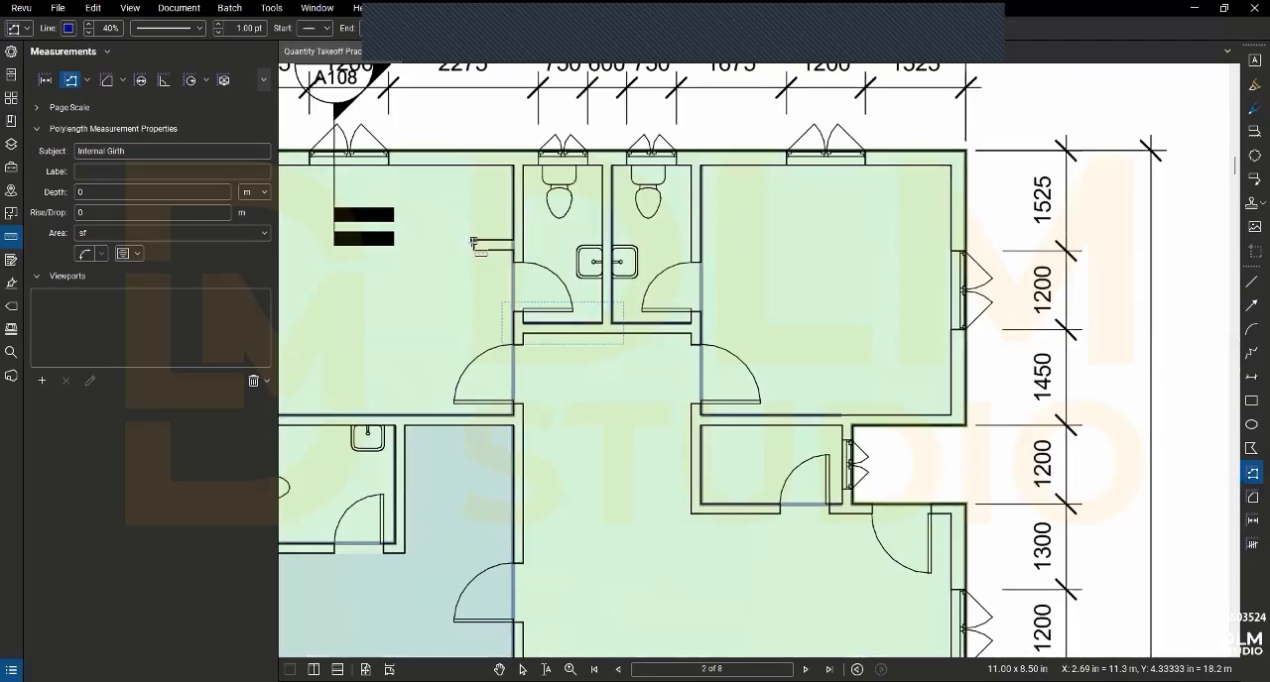
click(473, 243)
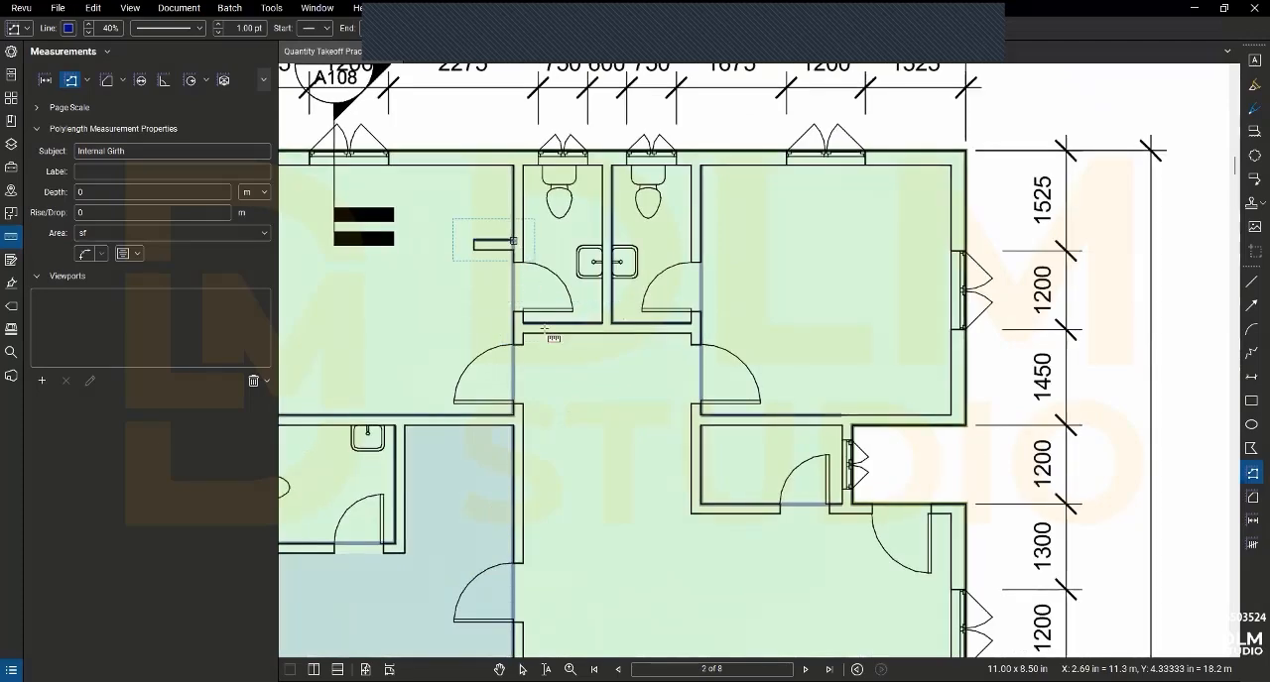
- Measure the Internal Girth along the upper wall of the room with the red door and the left wall of the adjoining toilet
scroll(585, 377, down, 3)
drag(603, 374, 592, 306)
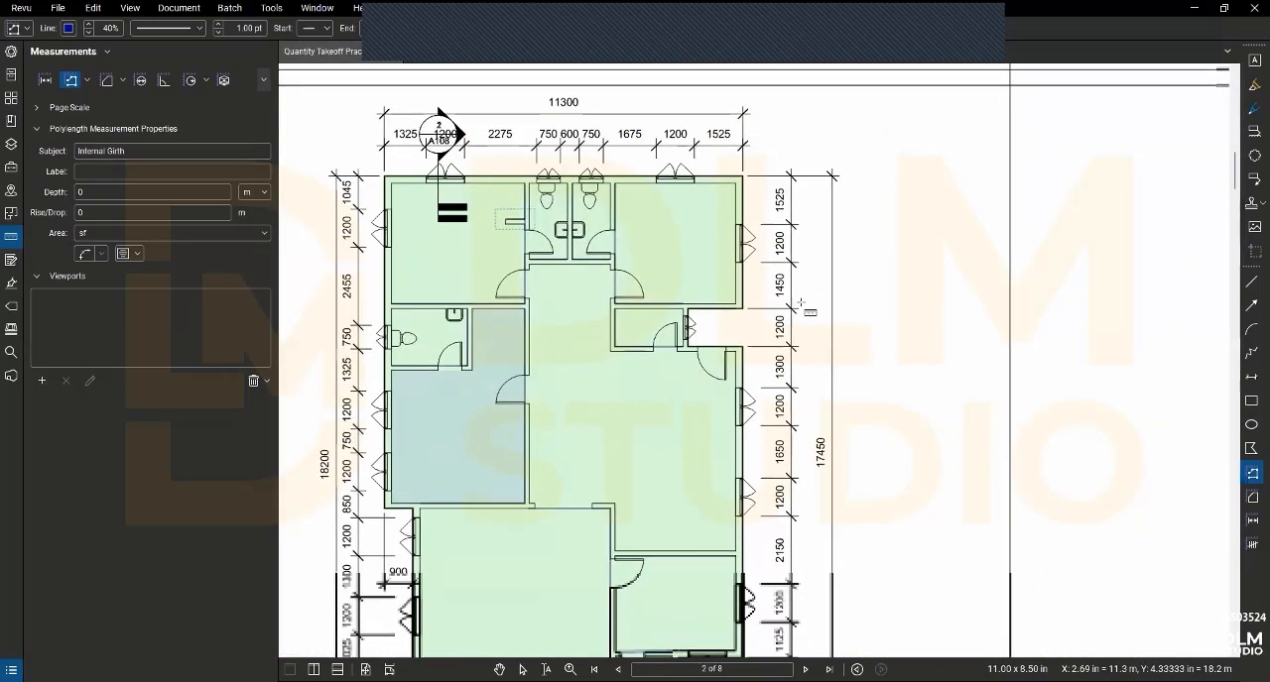
drag(735, 474, 715, 304)
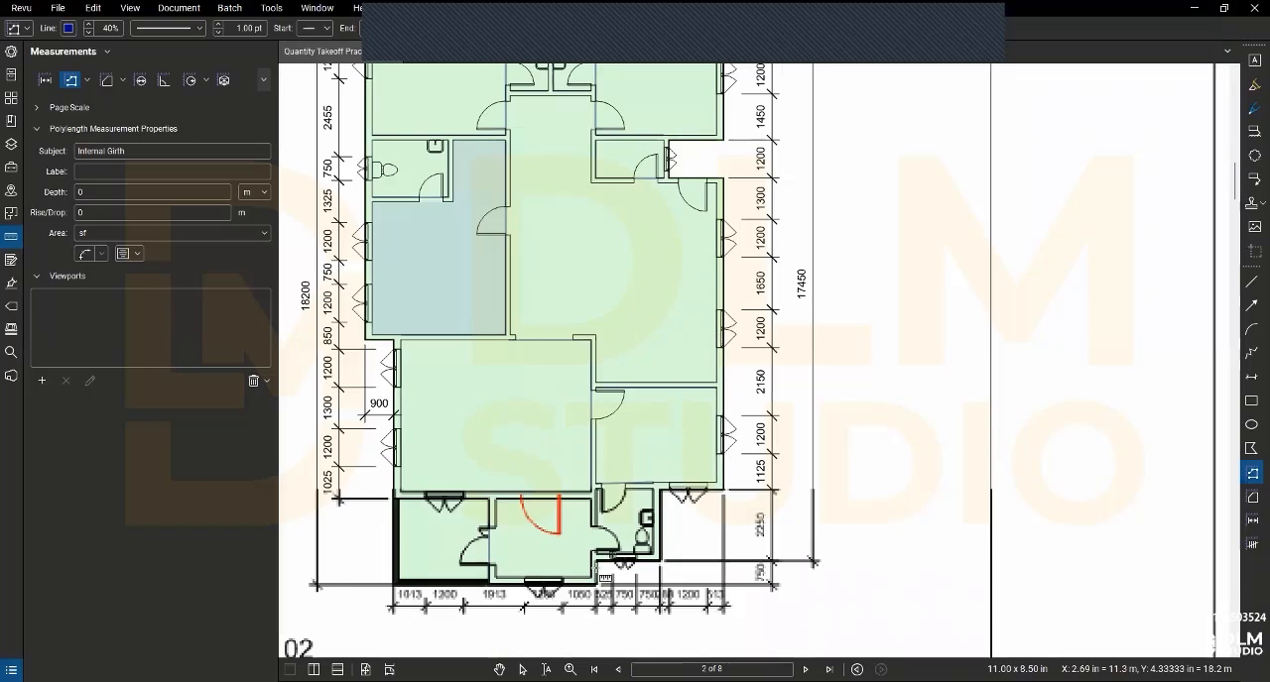
scroll(540, 609, up, 3)
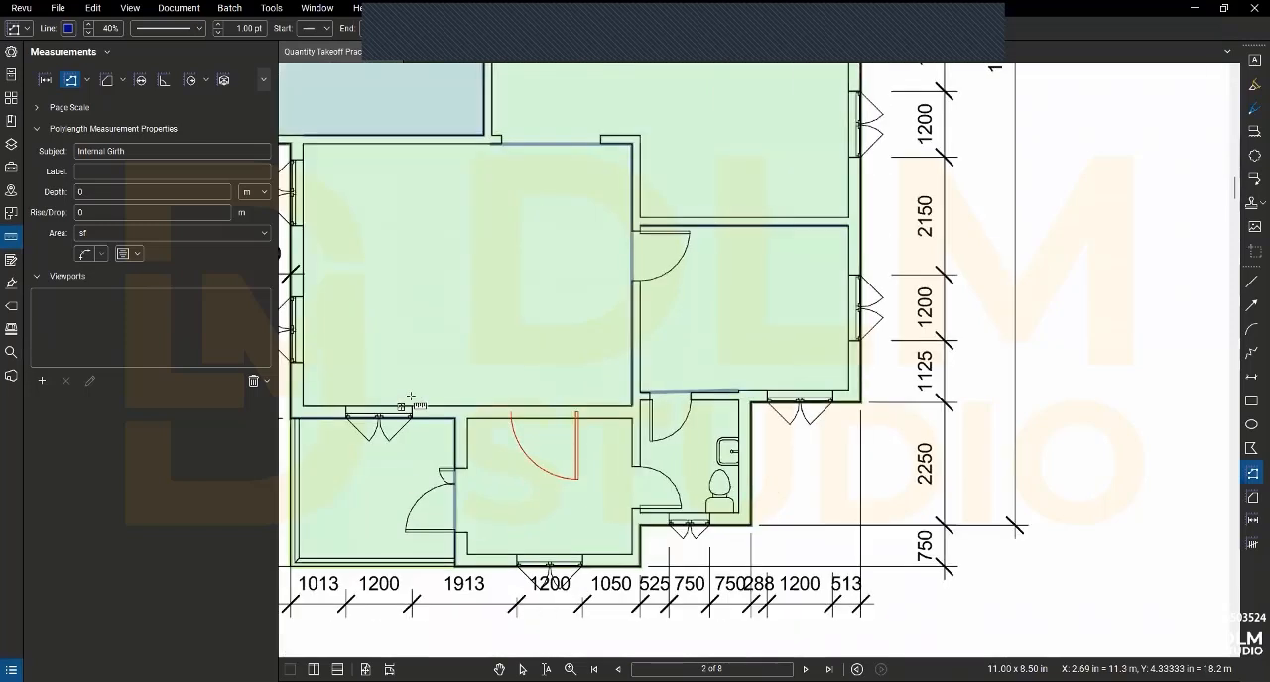
click(470, 419)
double_click(632, 419)
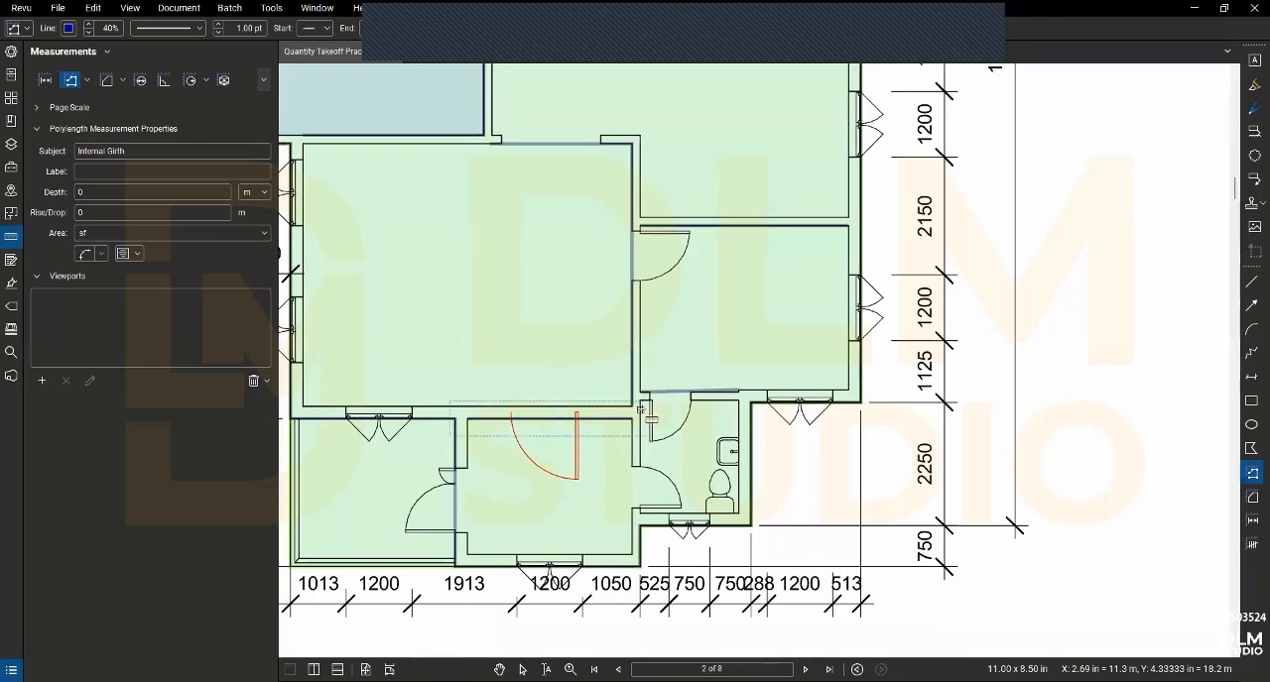
click(641, 404)
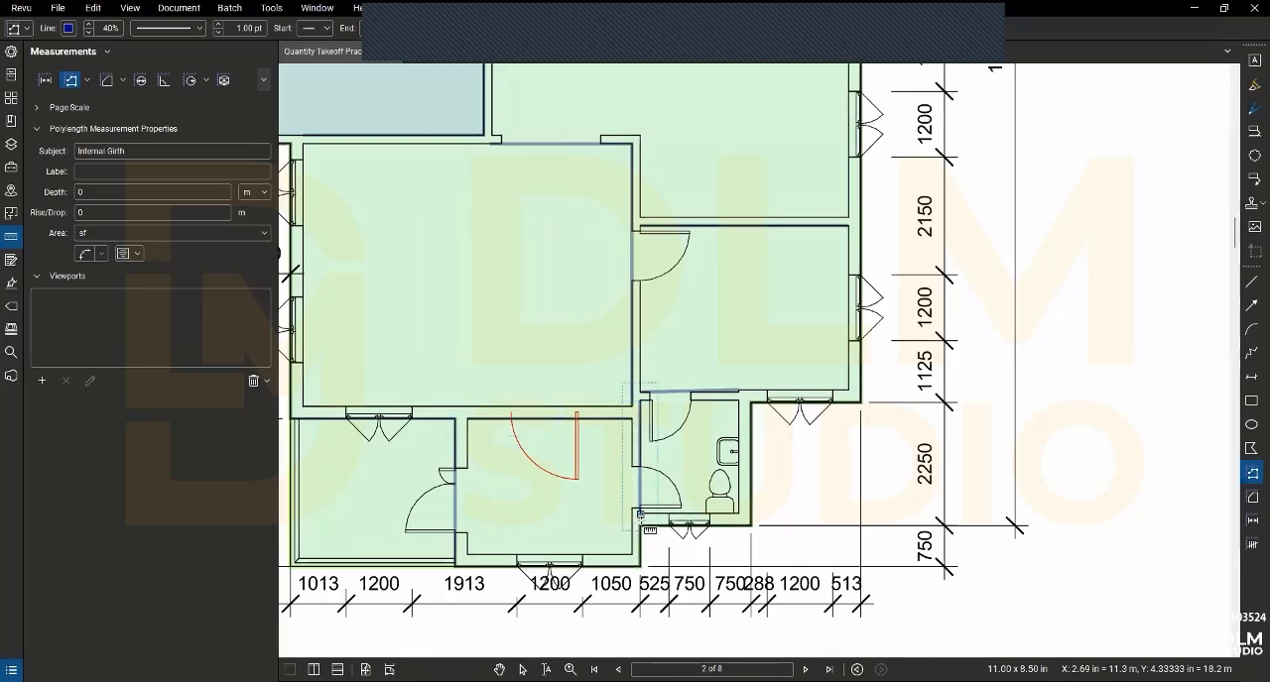
scroll(640, 514, down, 2)
scroll(641, 523, down, 2)
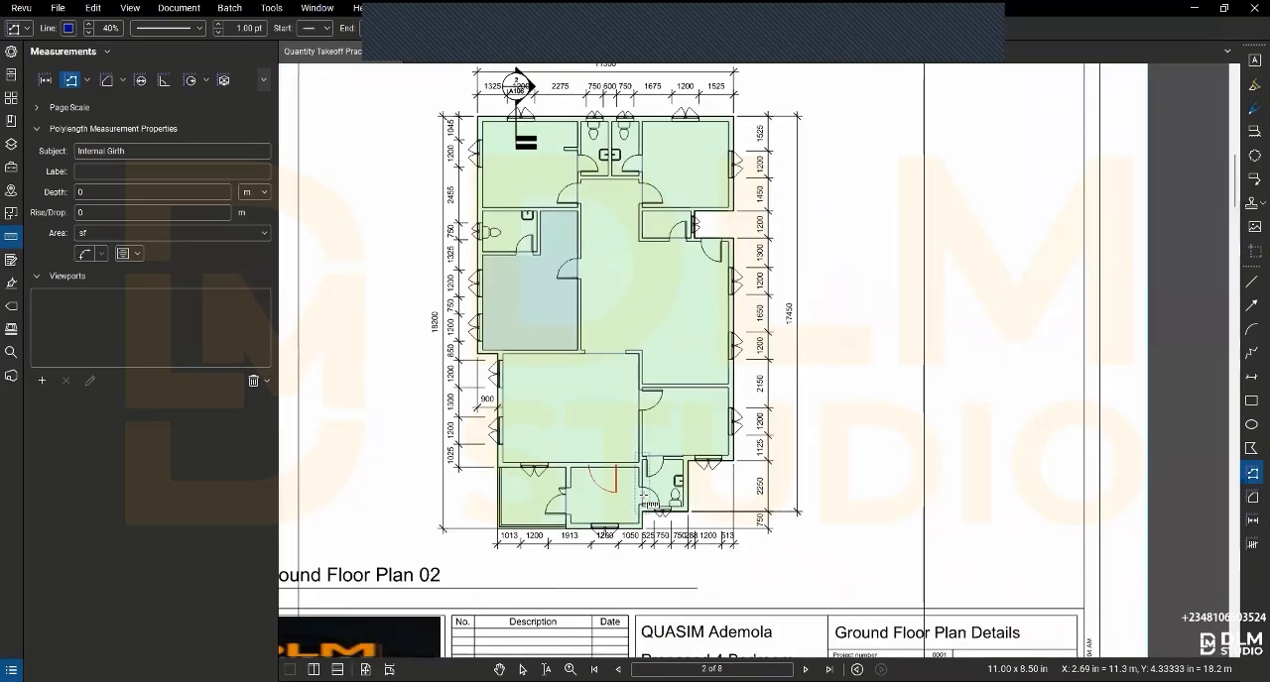
- Stop measuring and add the upper-left room's Internal Girth polylength to the MY TOOL QS set
right_click(334, 194)
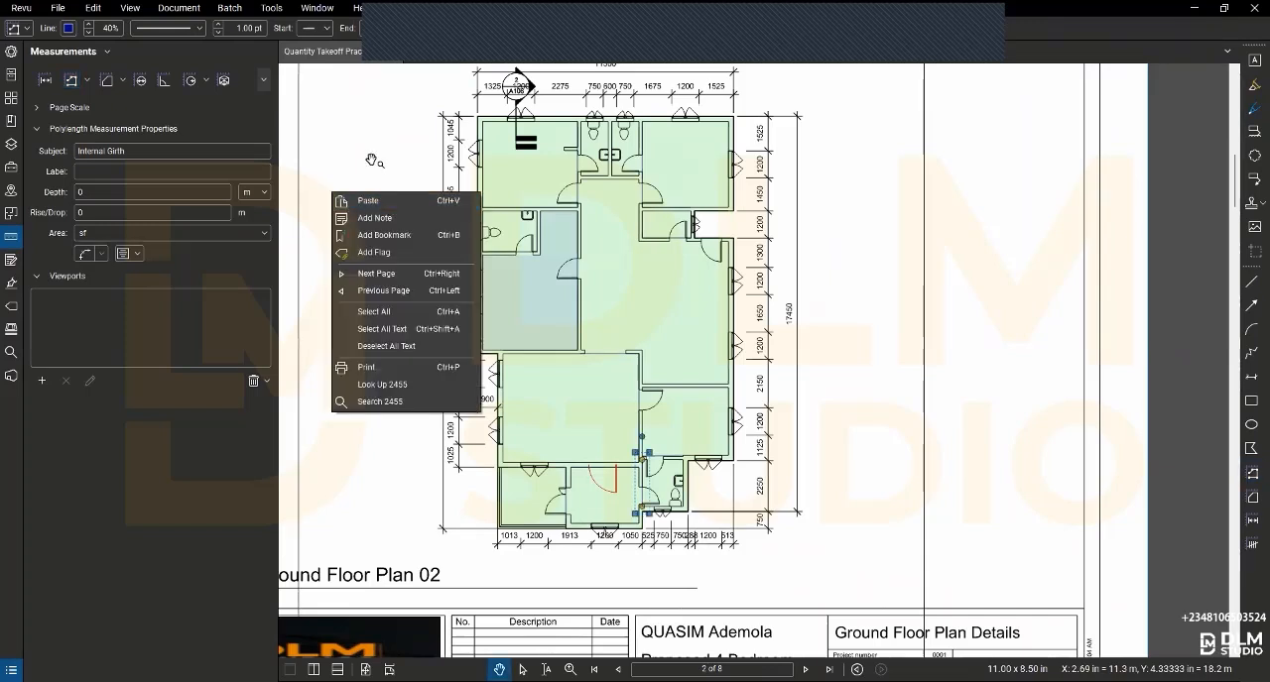
click(392, 201)
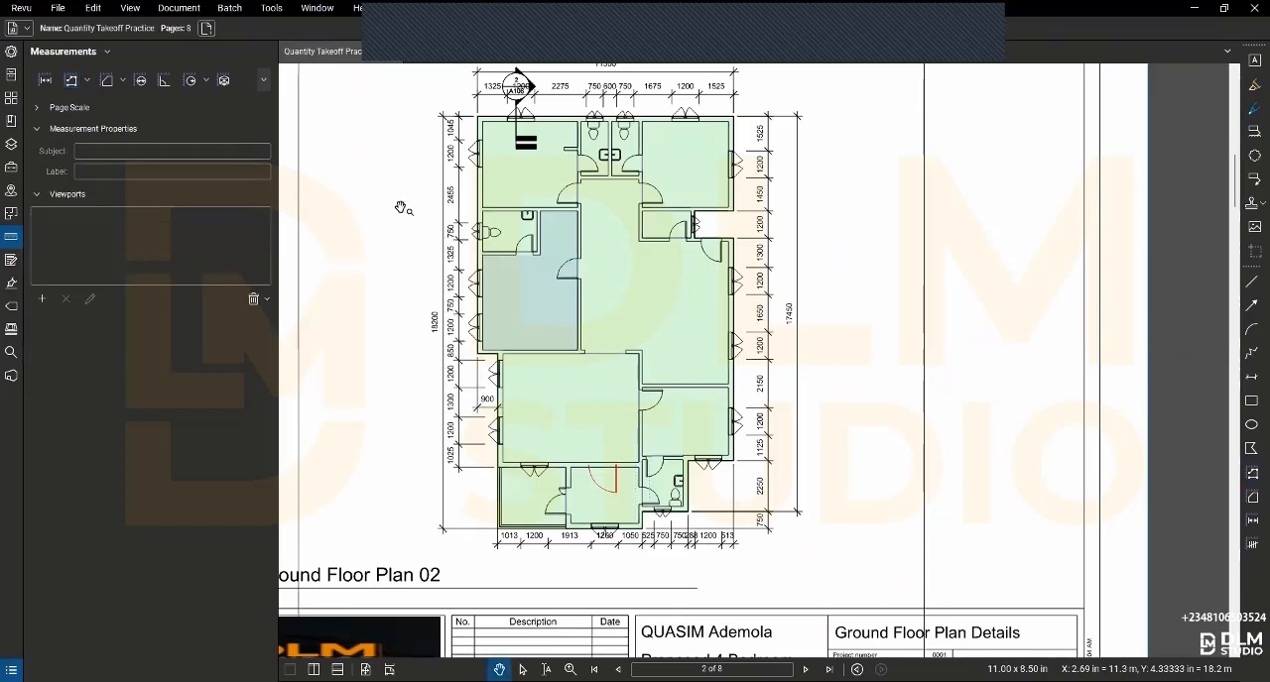
click(588, 169)
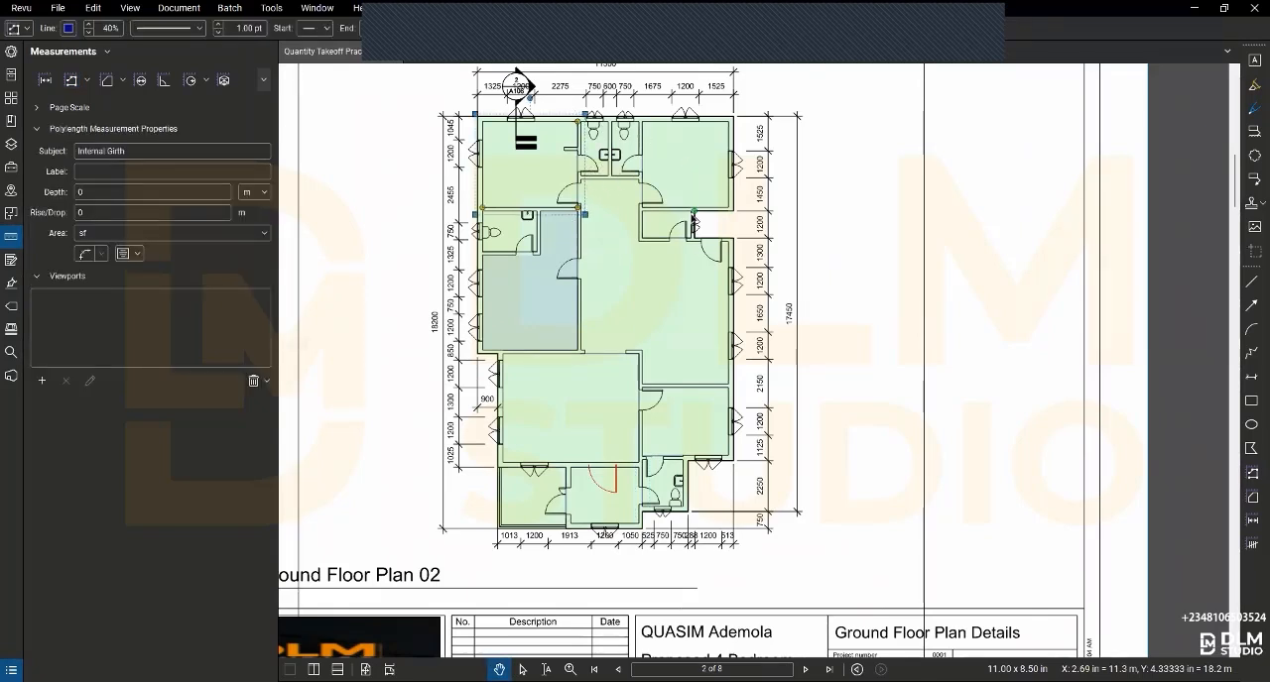
click(12, 50)
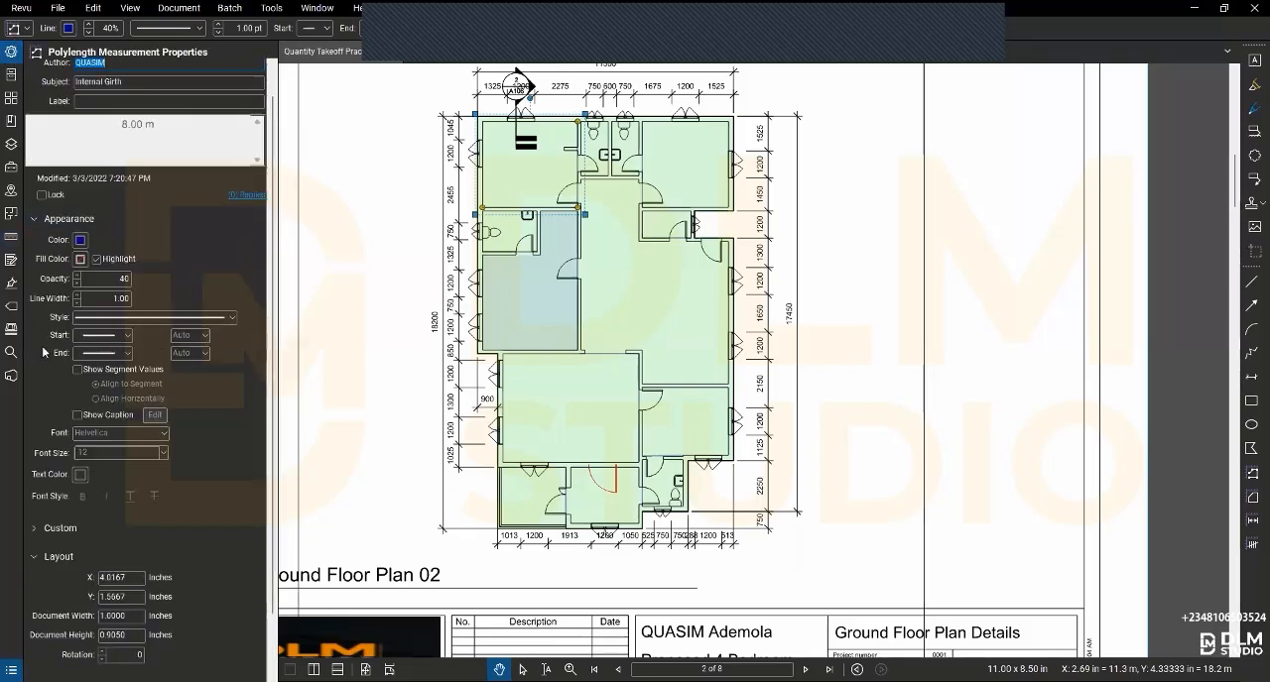
scroll(50, 535, down, 2)
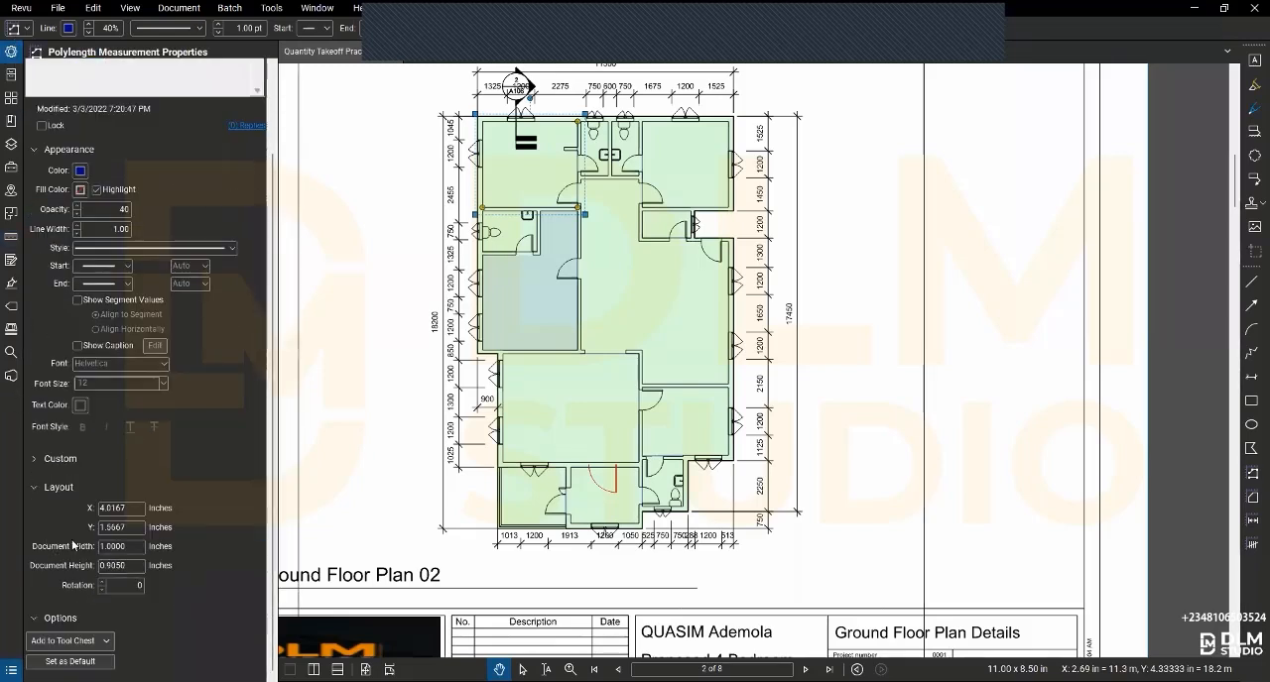
click(72, 641)
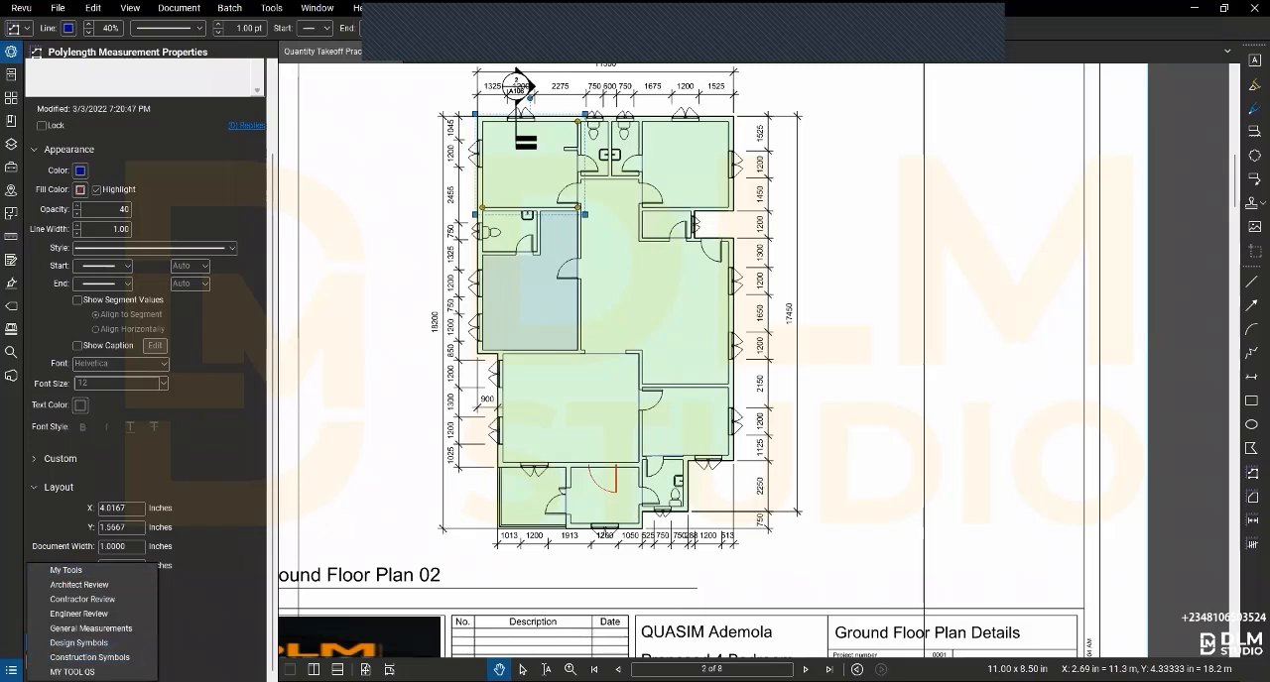
click(74, 672)
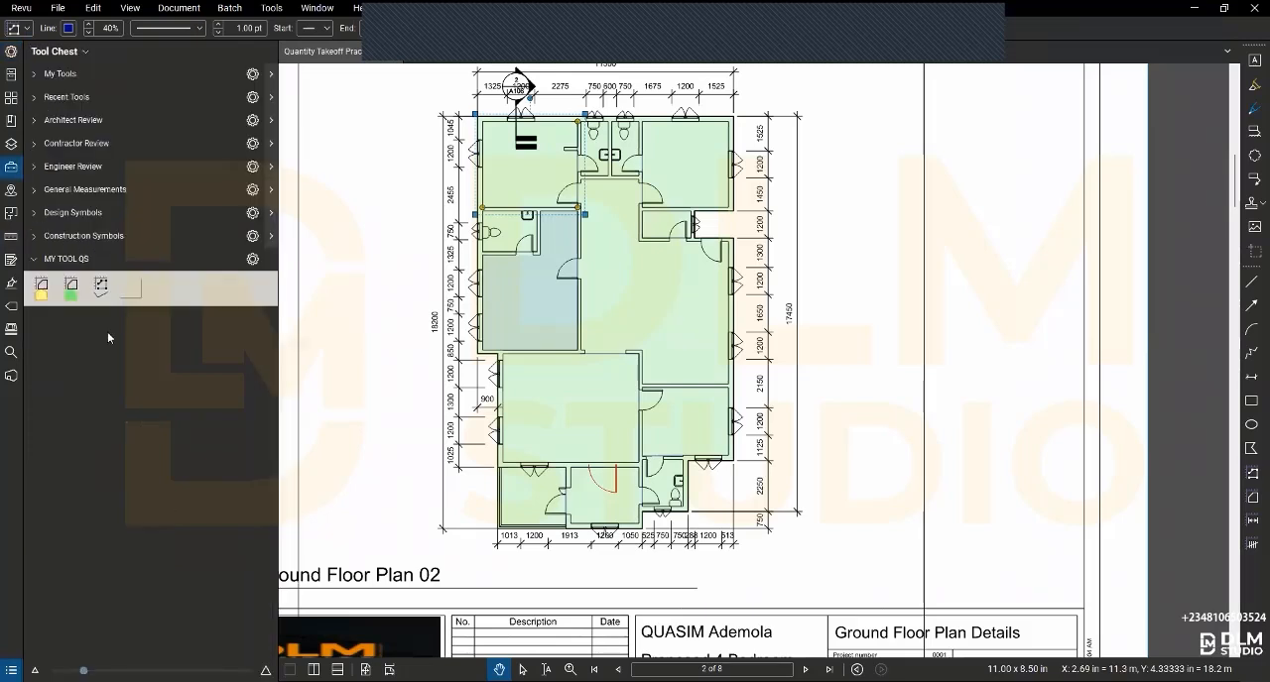
- Activate the newly saved polylength tool in MY TOOL QS, followed by the polylength tool saved before it
click(134, 289)
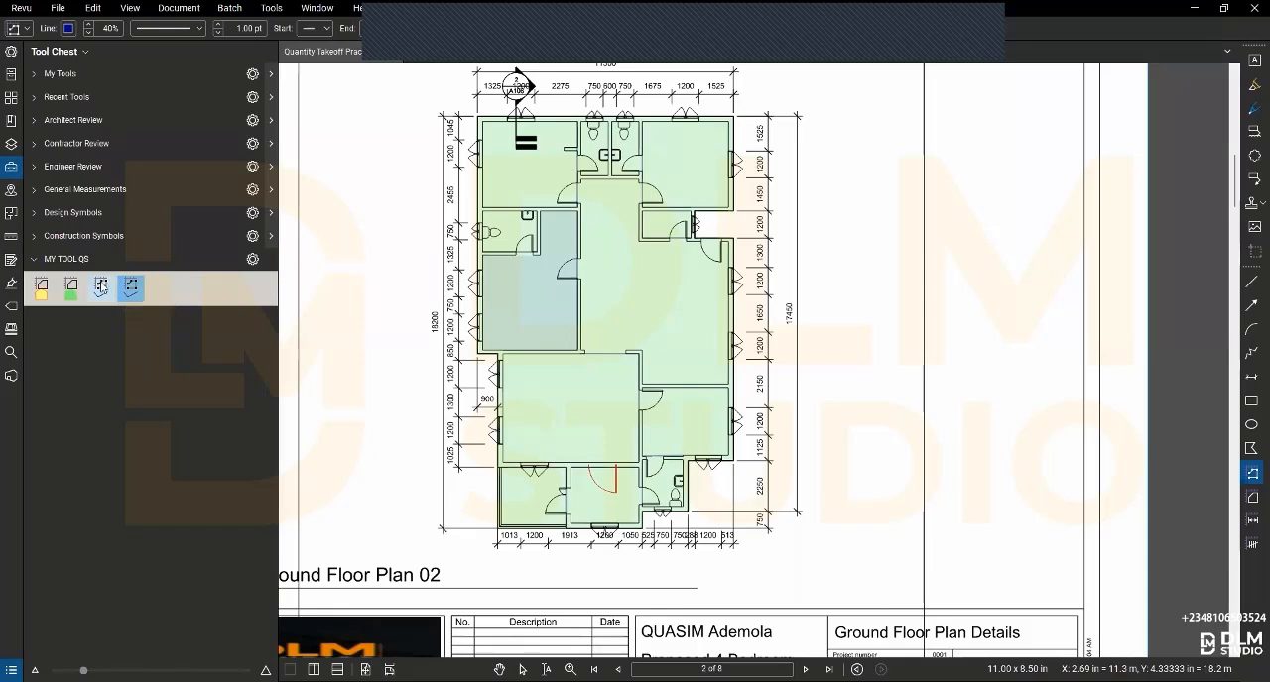
click(101, 286)
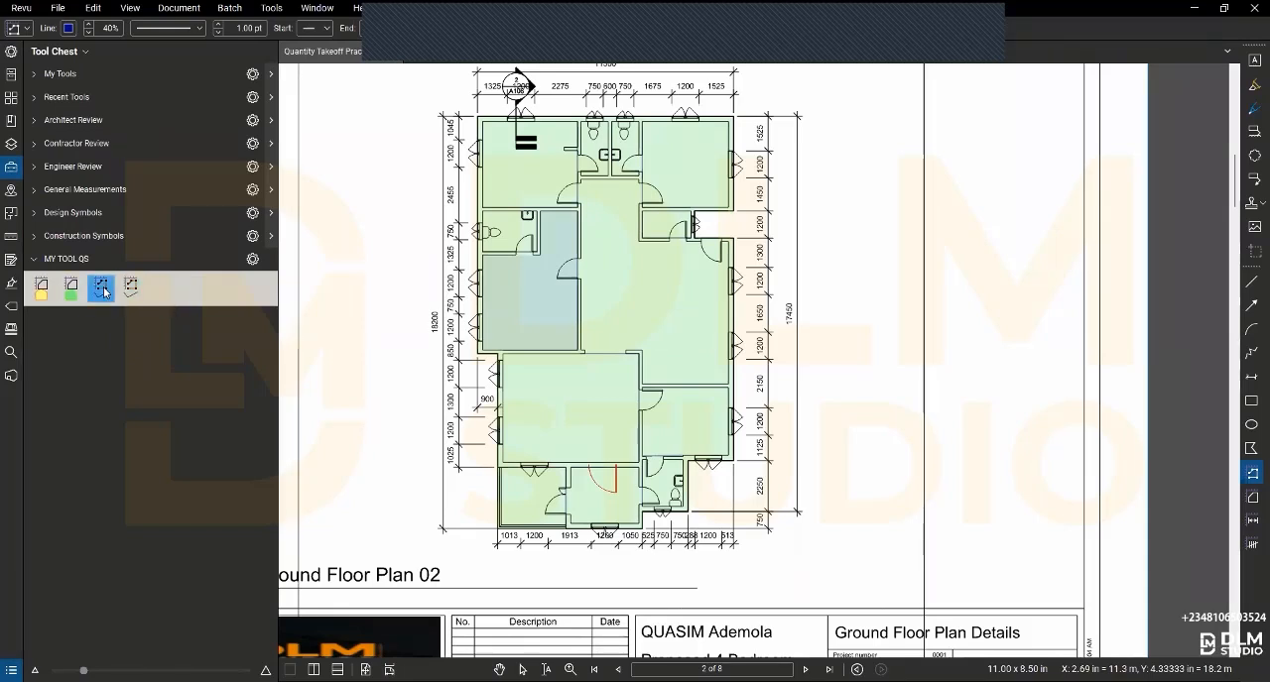
click(104, 288)
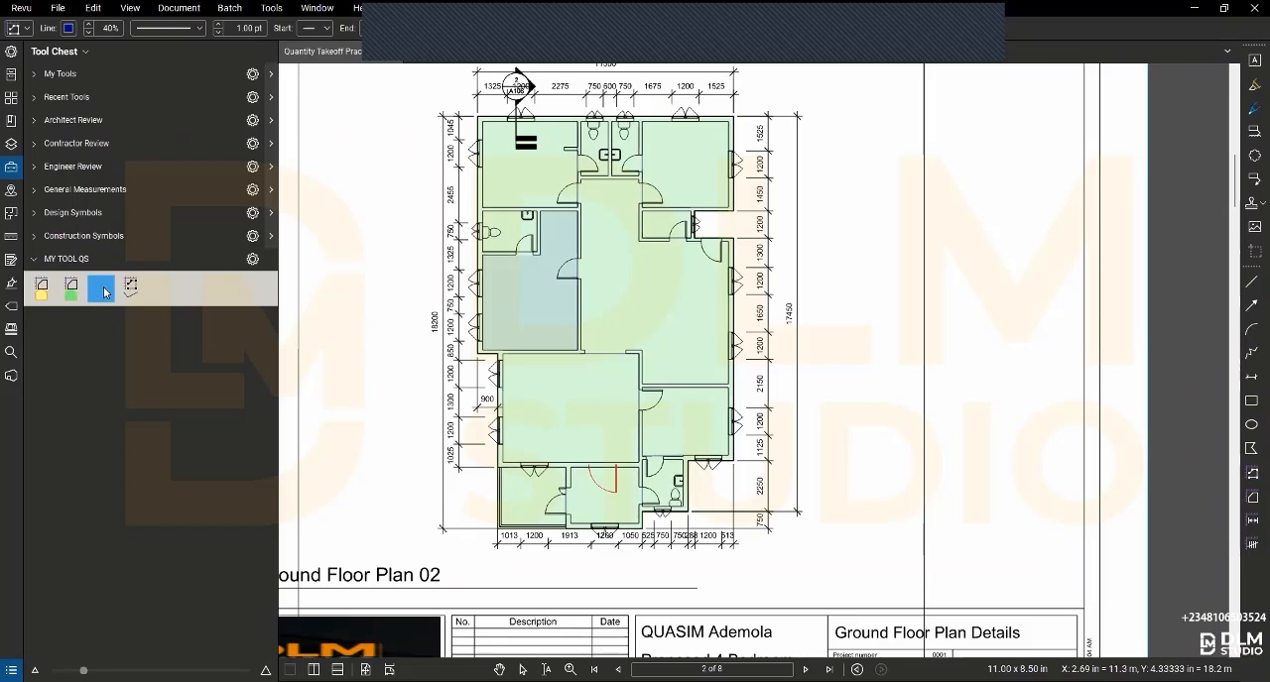
- Change the subject of the earlier saved polylength tool in MY TOOL QS from Internal Girth to "external Girth"
click(102, 290)
right_click(104, 286)
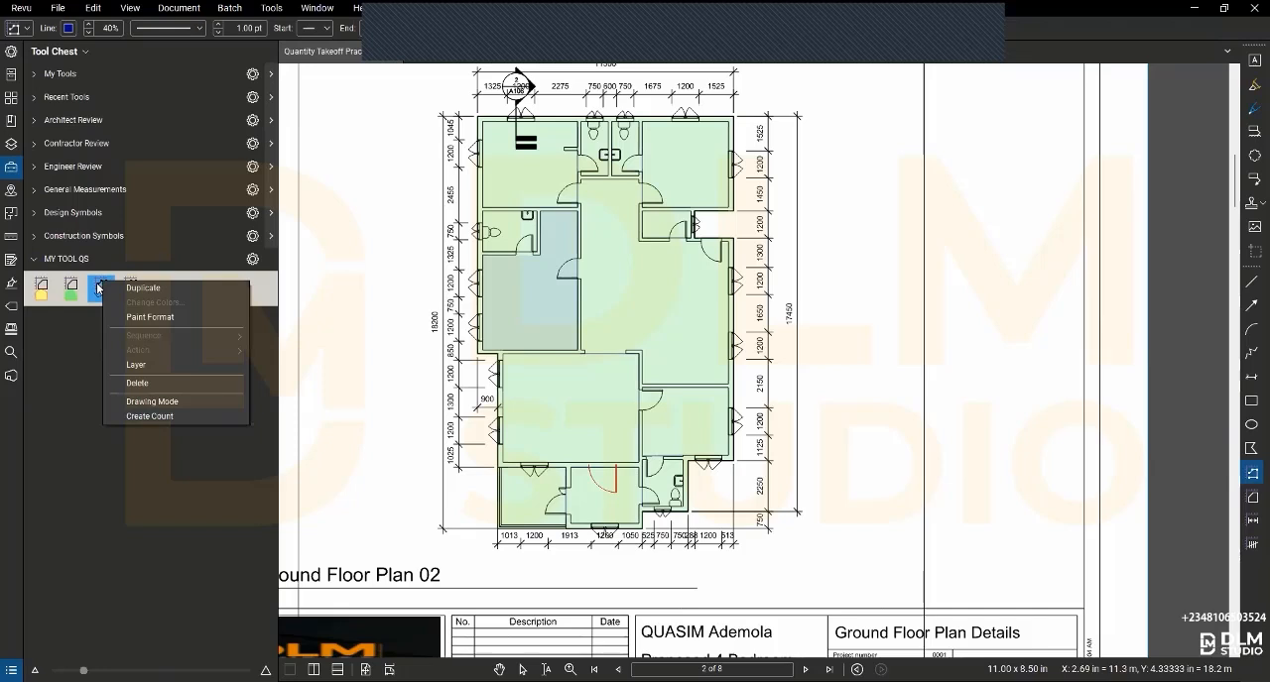
click(99, 288)
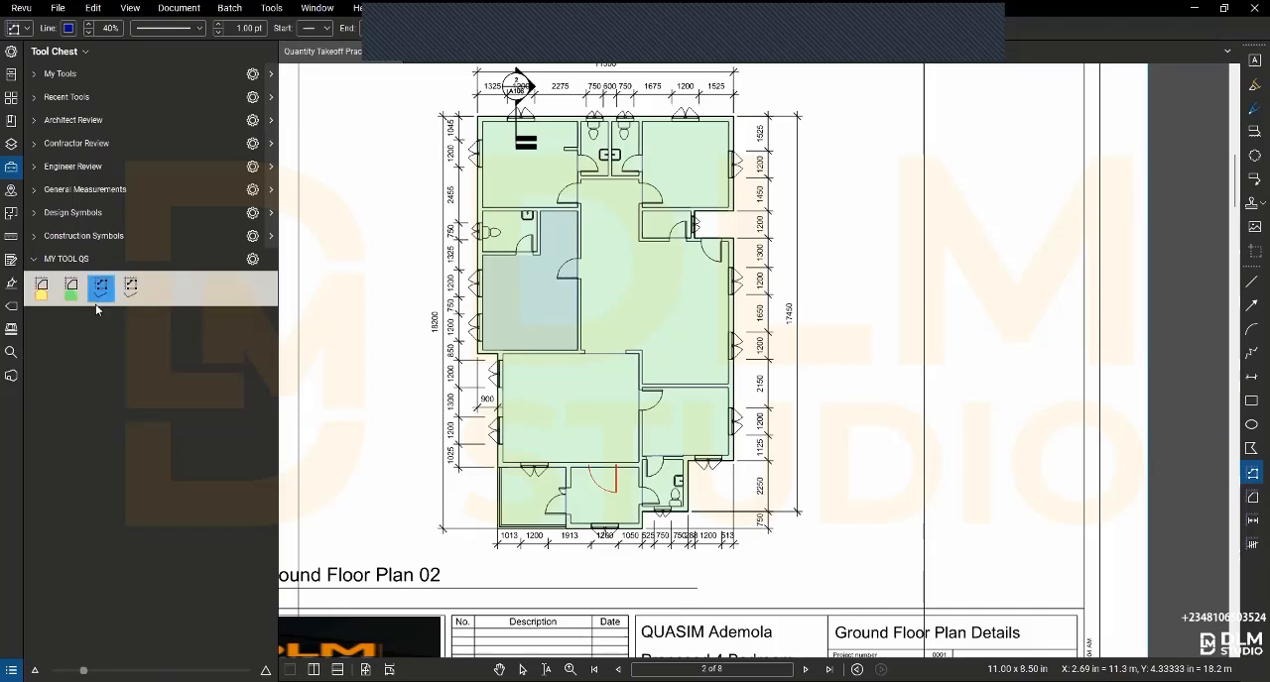
click(11, 51)
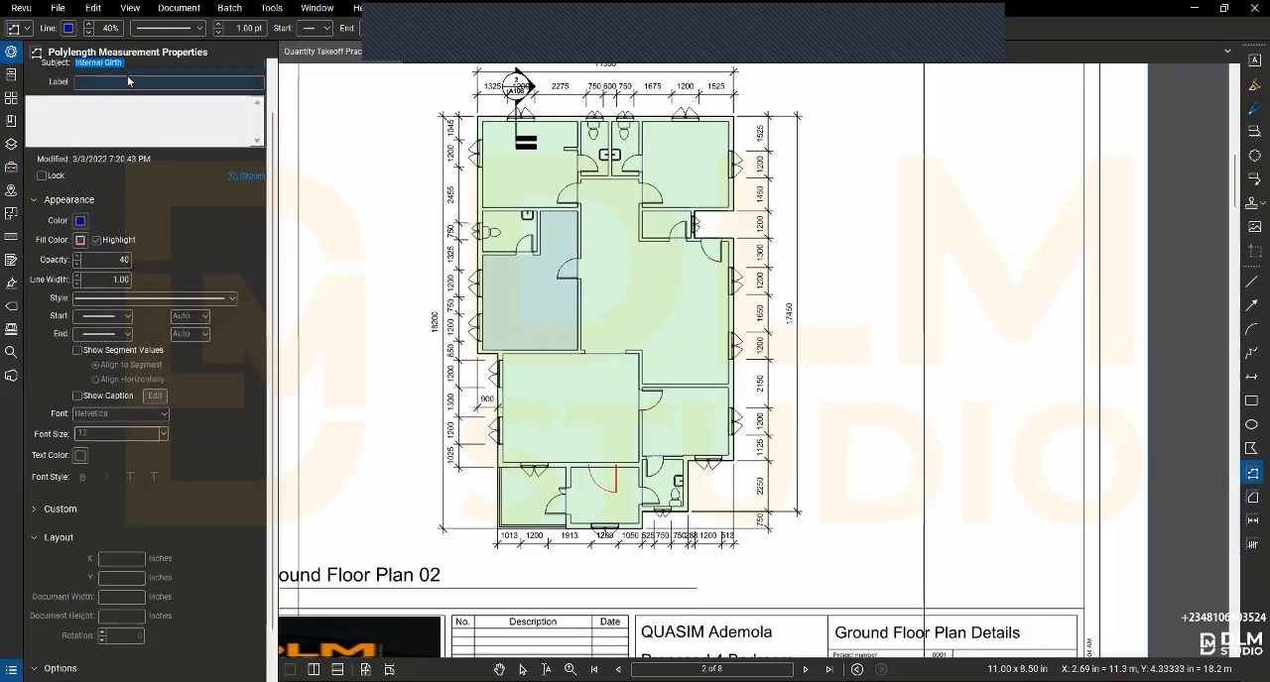
click(100, 117)
double_click(98, 115)
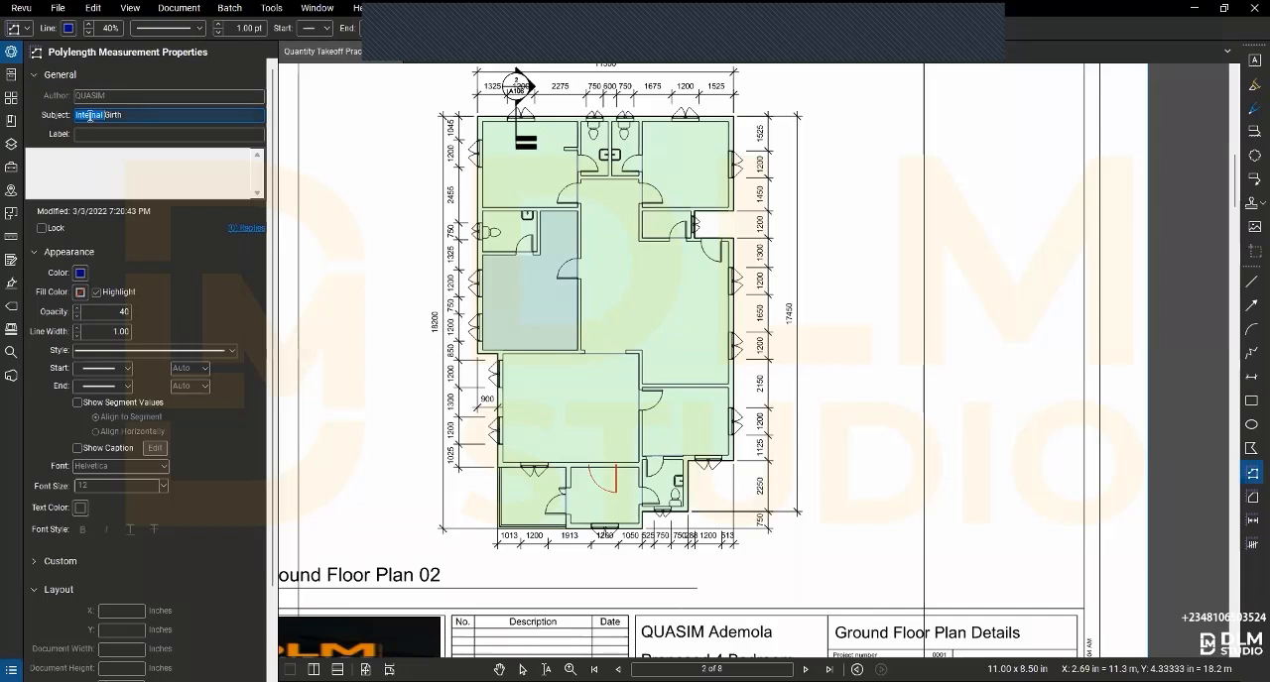
text(E)
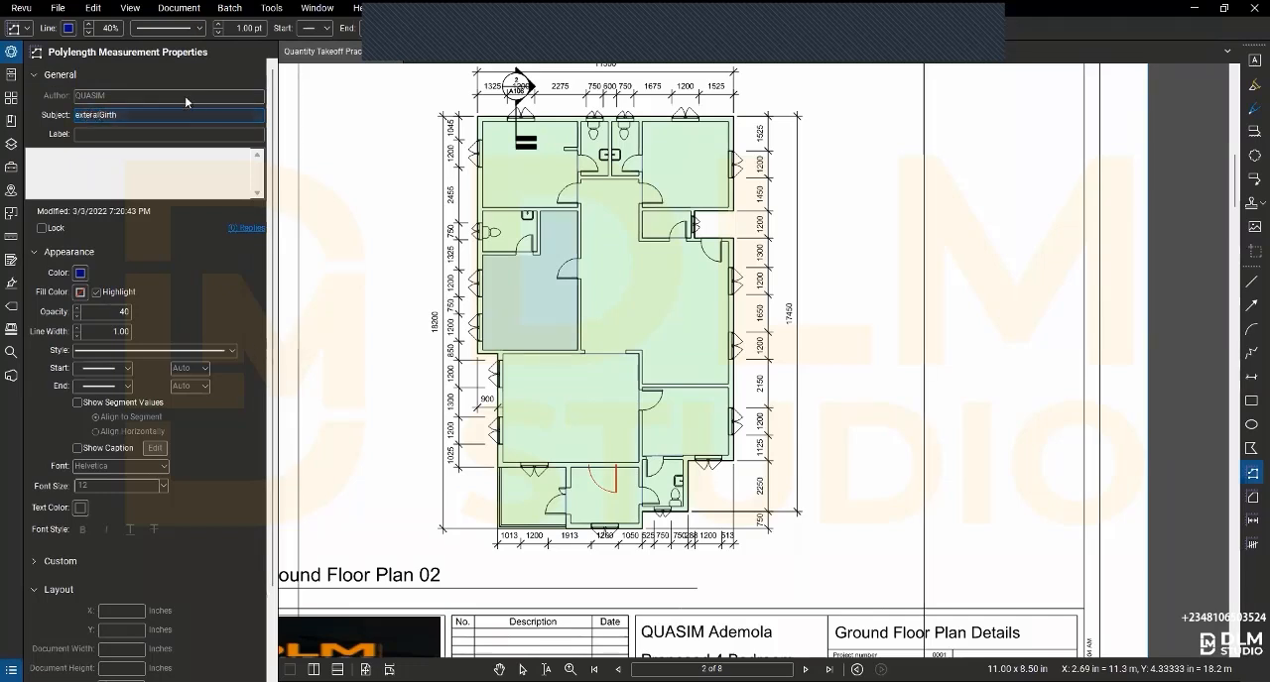
key(BackSpace)
key(BackSpace)
key(BackSpace)
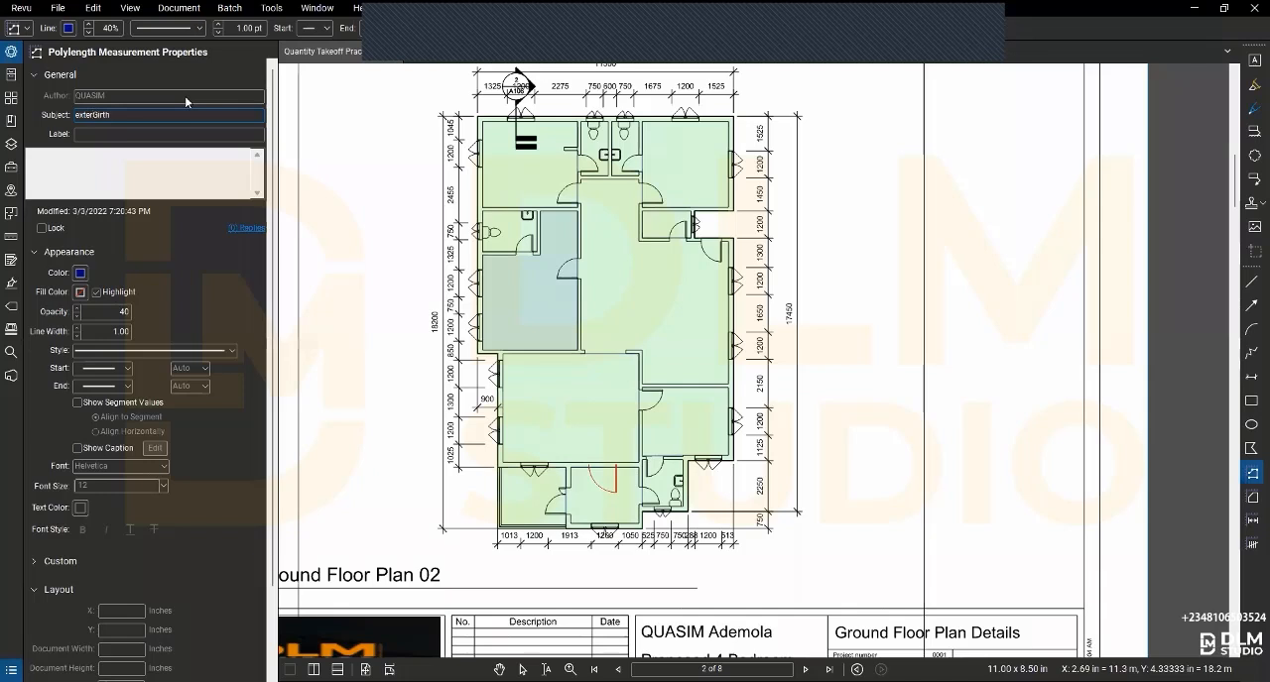
text(nal)
click(168, 252)
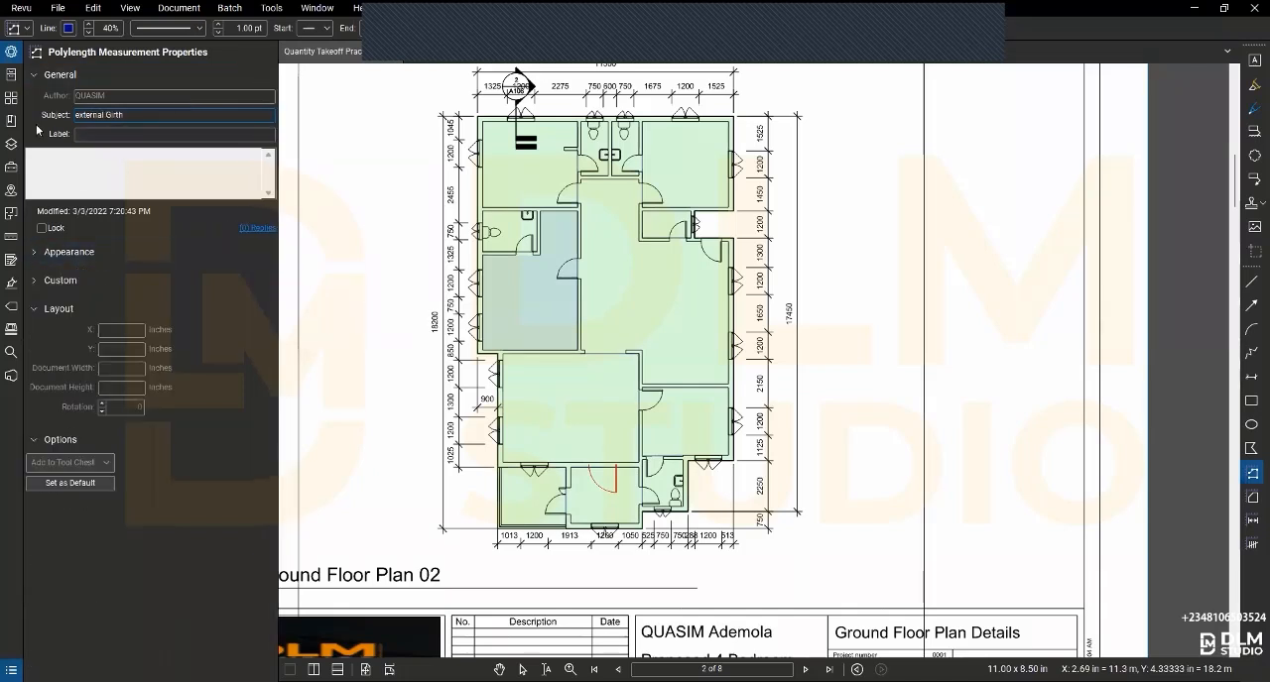
key(Return)
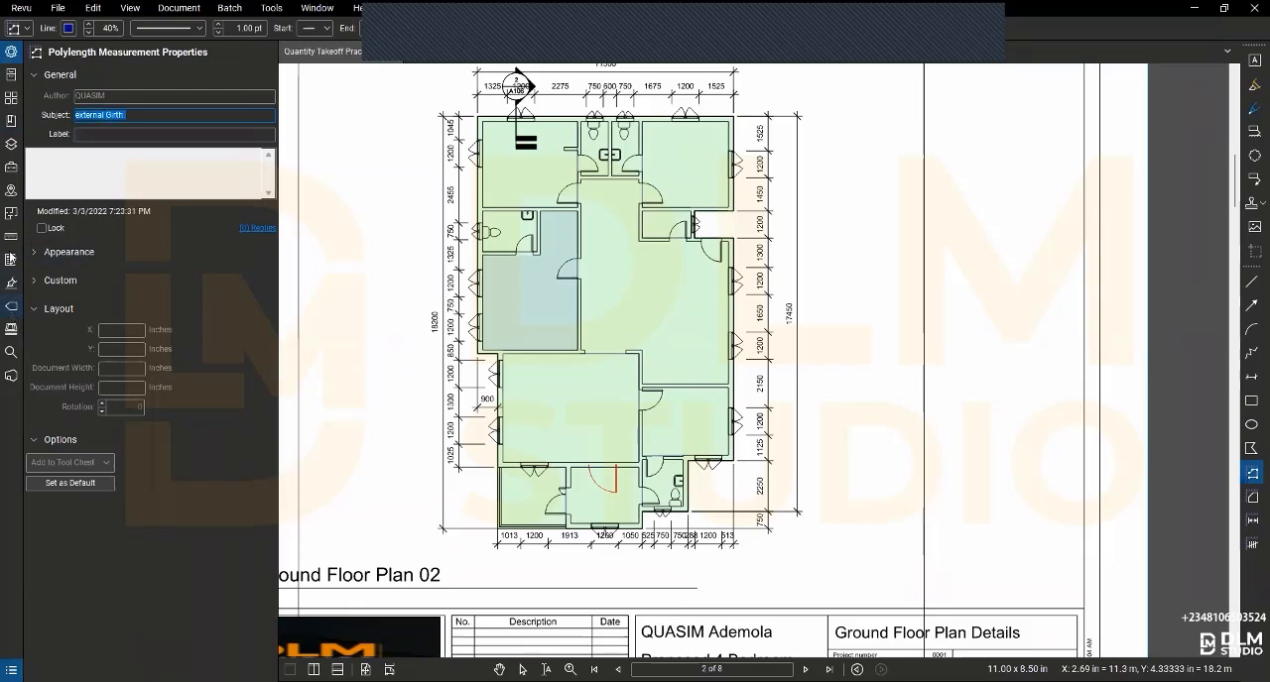
click(9, 168)
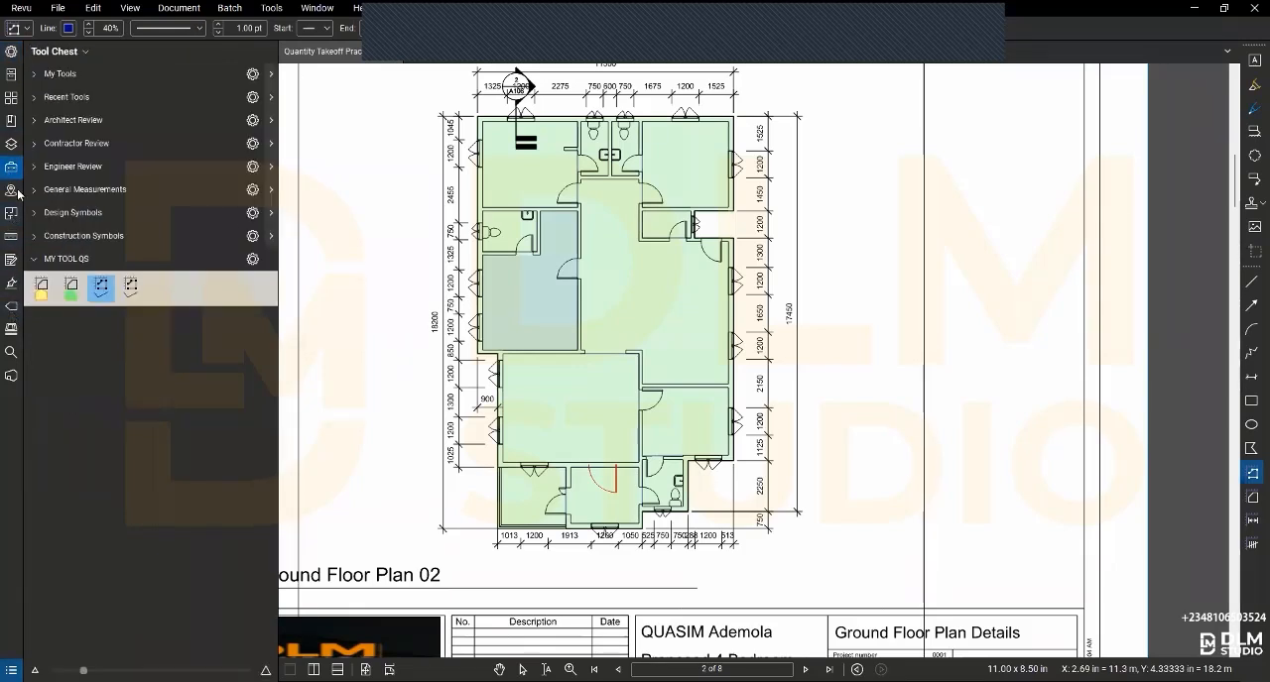
click(100, 289)
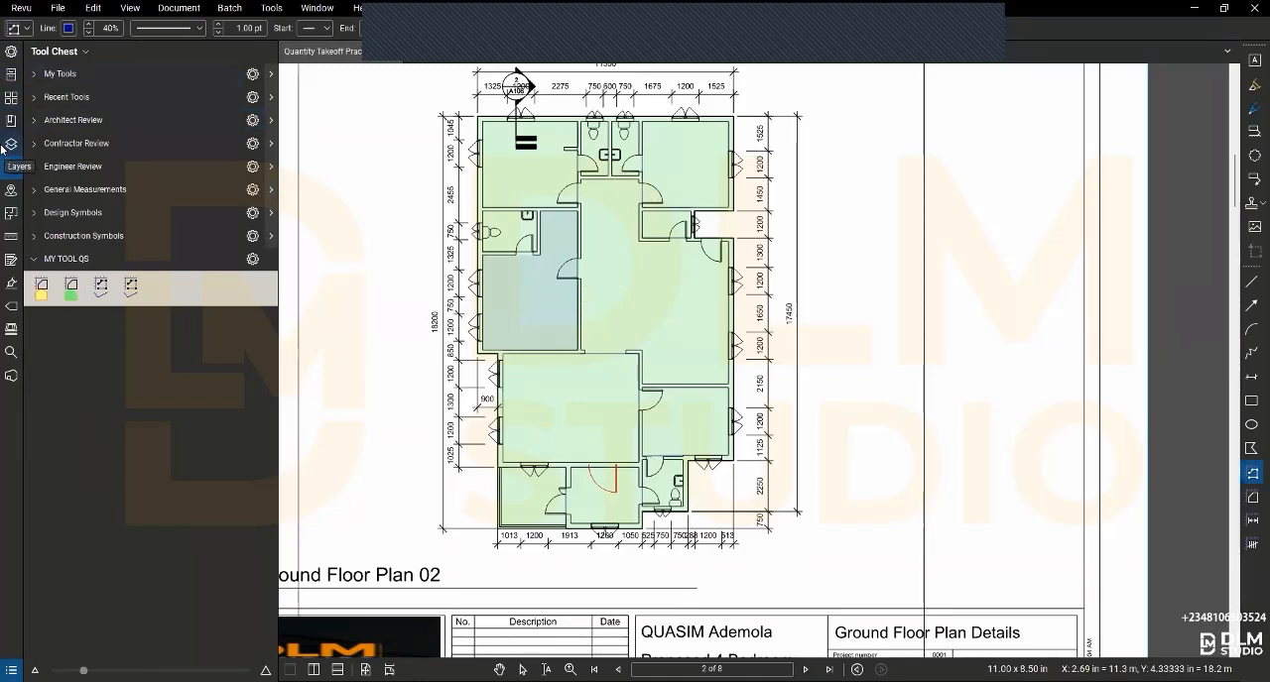
- Start a Volume measurement and trace the outer walls clockwise from the building's upper-left corner to the lower-right toilet's outer corner
click(11, 237)
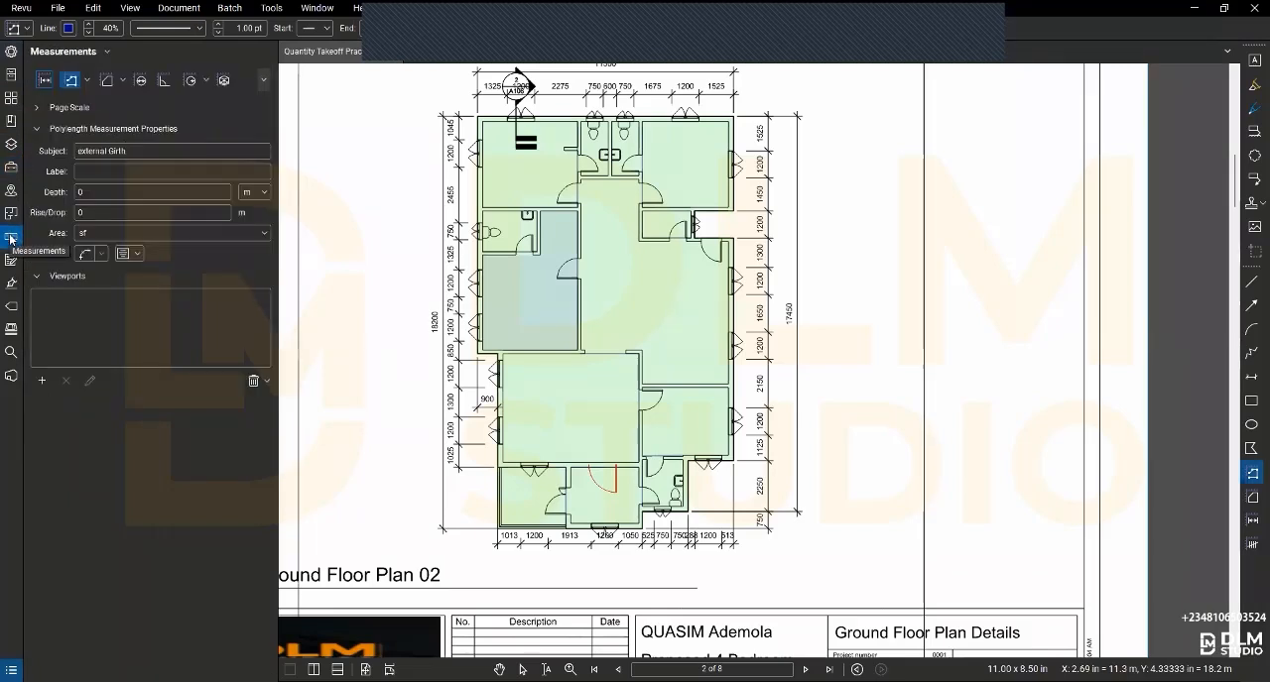
click(124, 82)
click(125, 82)
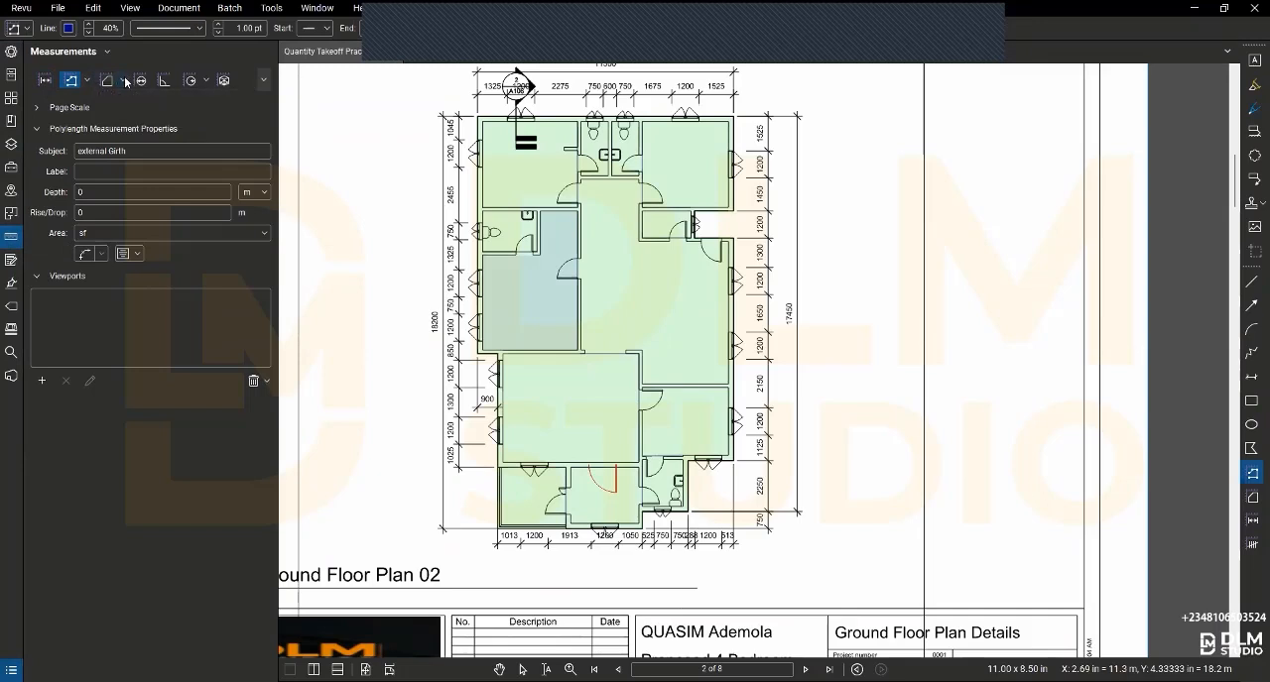
click(224, 80)
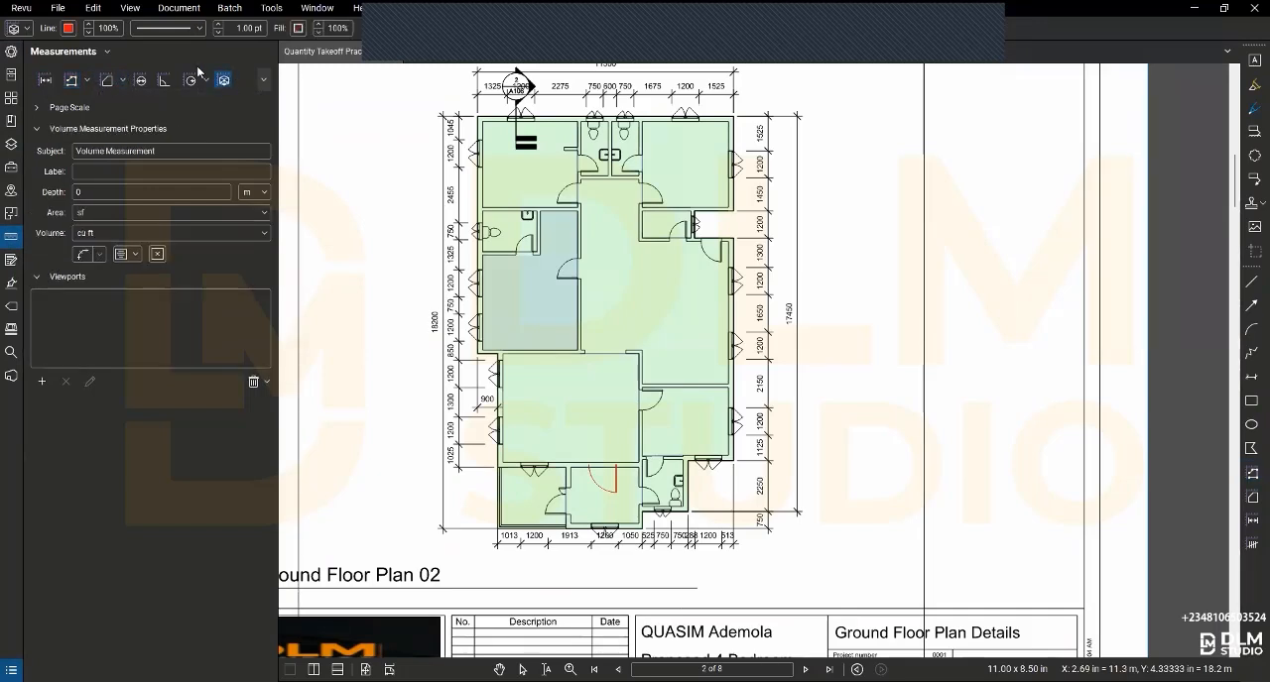
scroll(480, 117, up, 3)
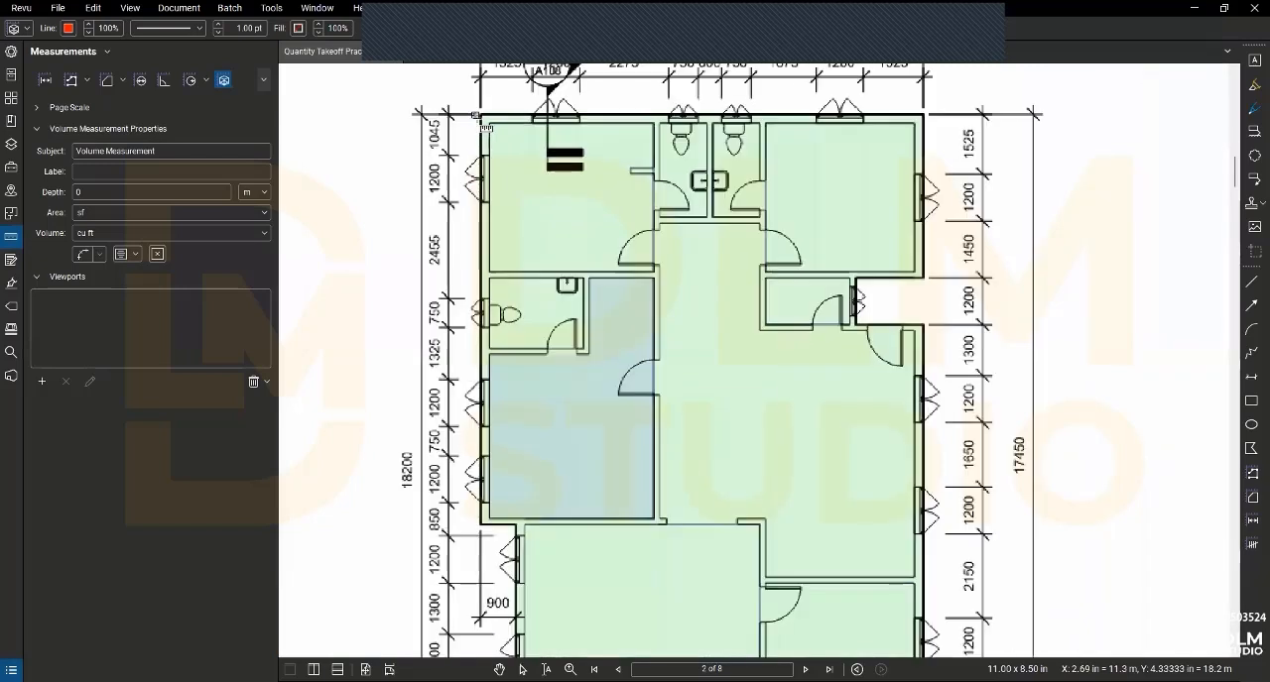
click(480, 115)
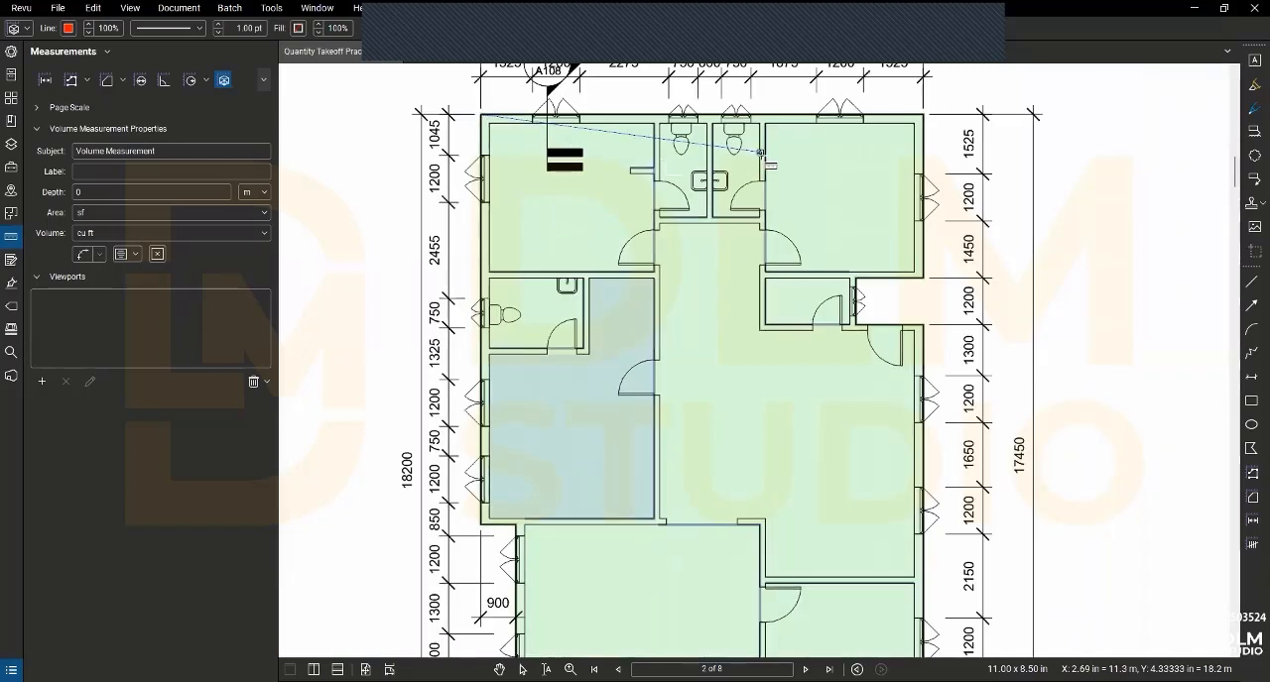
click(922, 115)
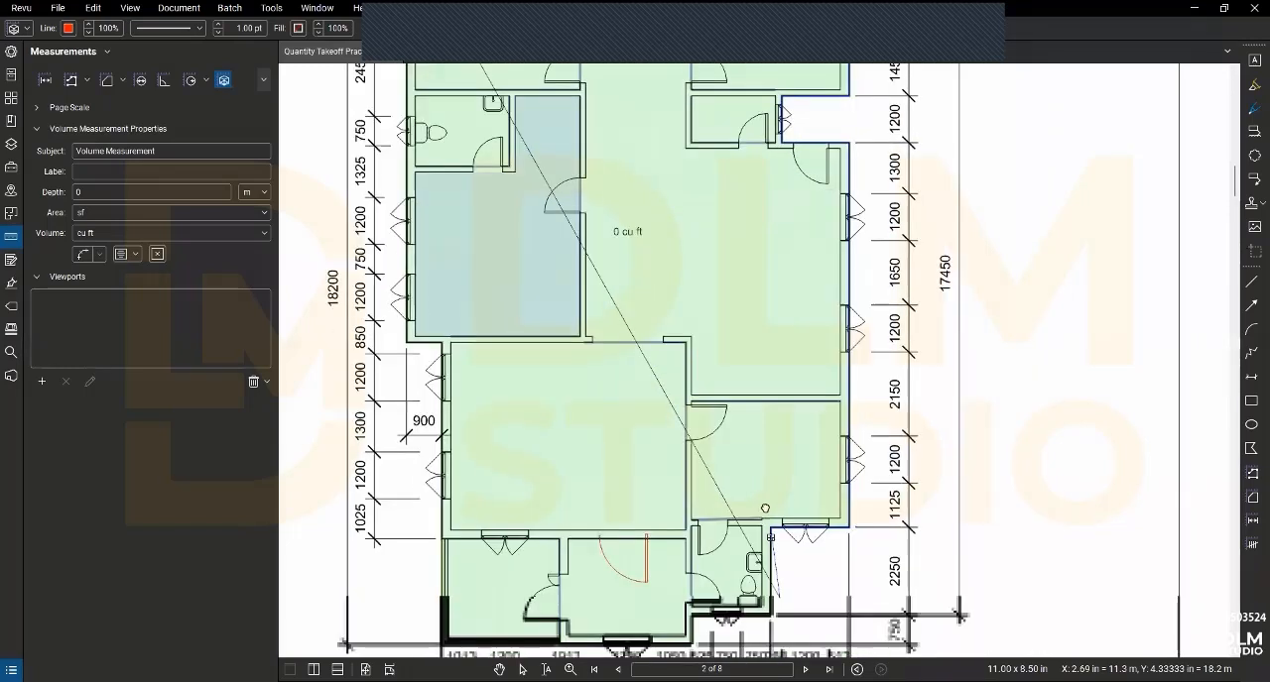
drag(764, 507, 756, 441)
click(762, 550)
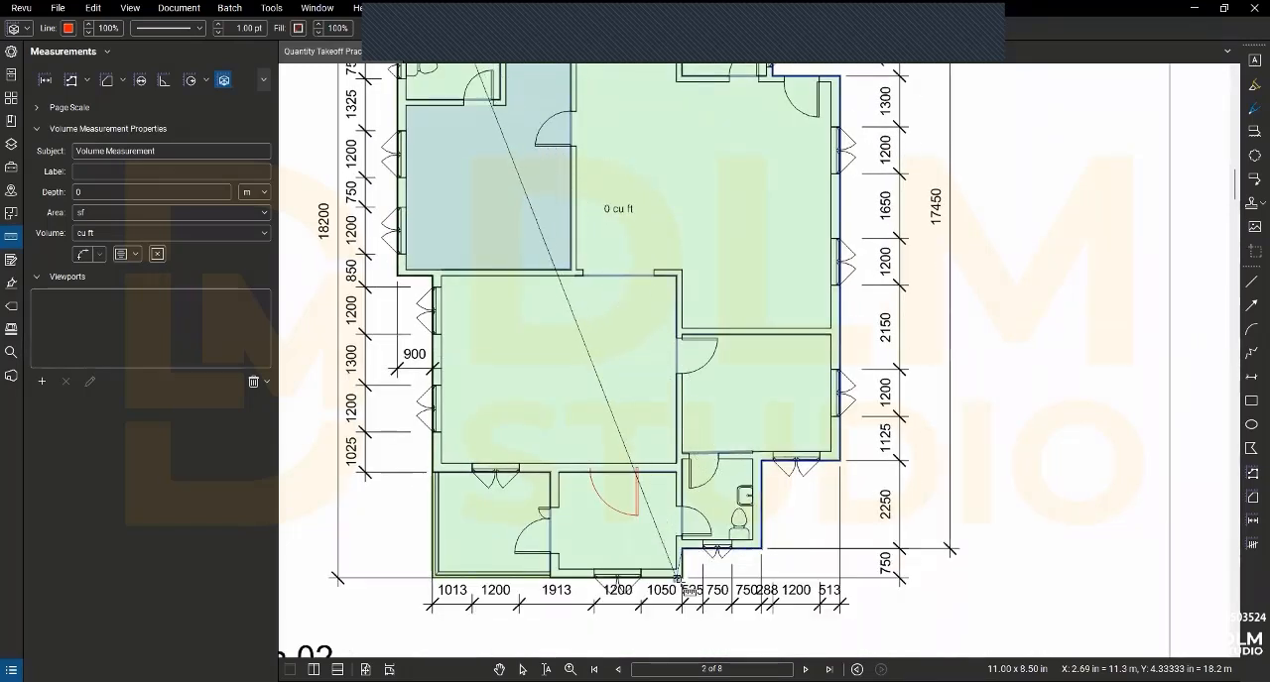
- Trace the remaining outer walls along the lower and left sides of the building and finish the volume outline
click(682, 551)
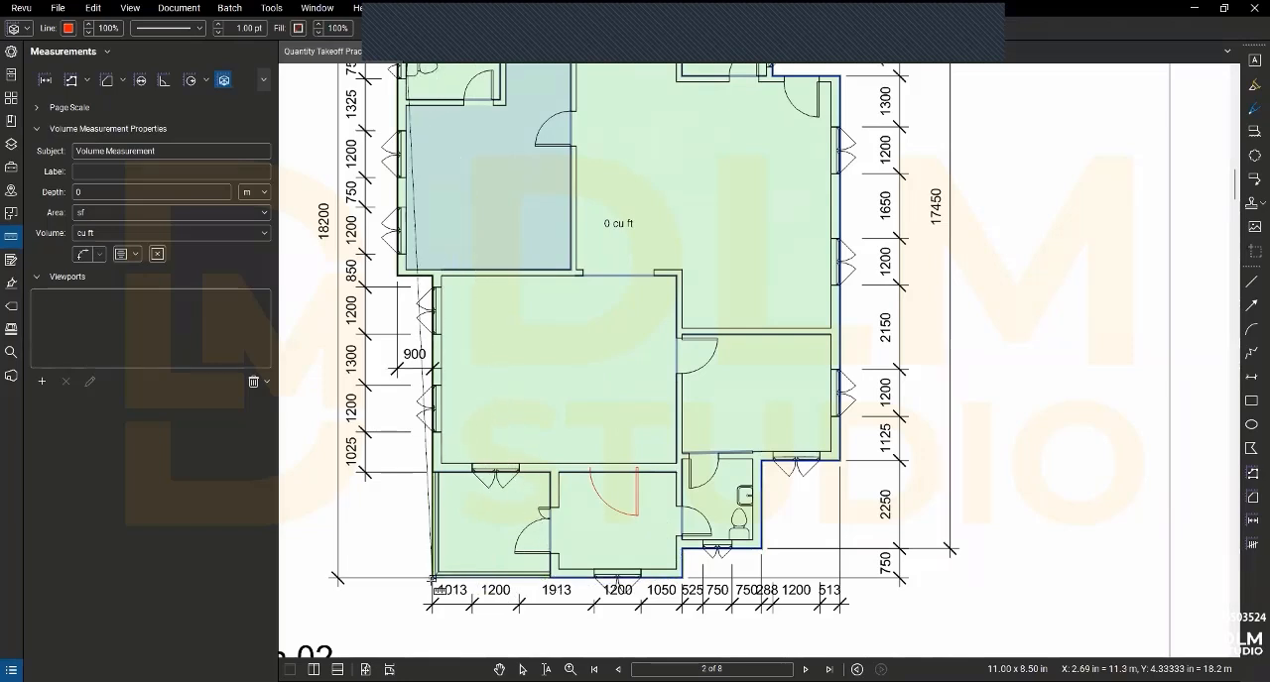
click(433, 580)
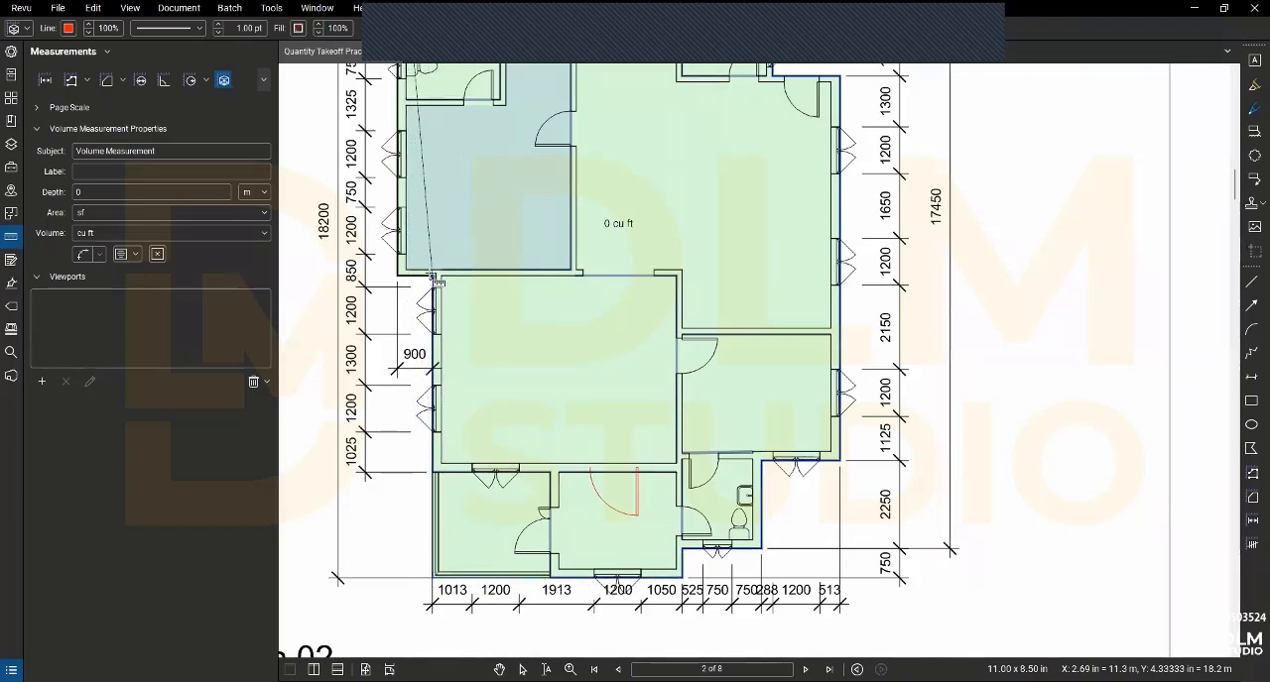
click(433, 278)
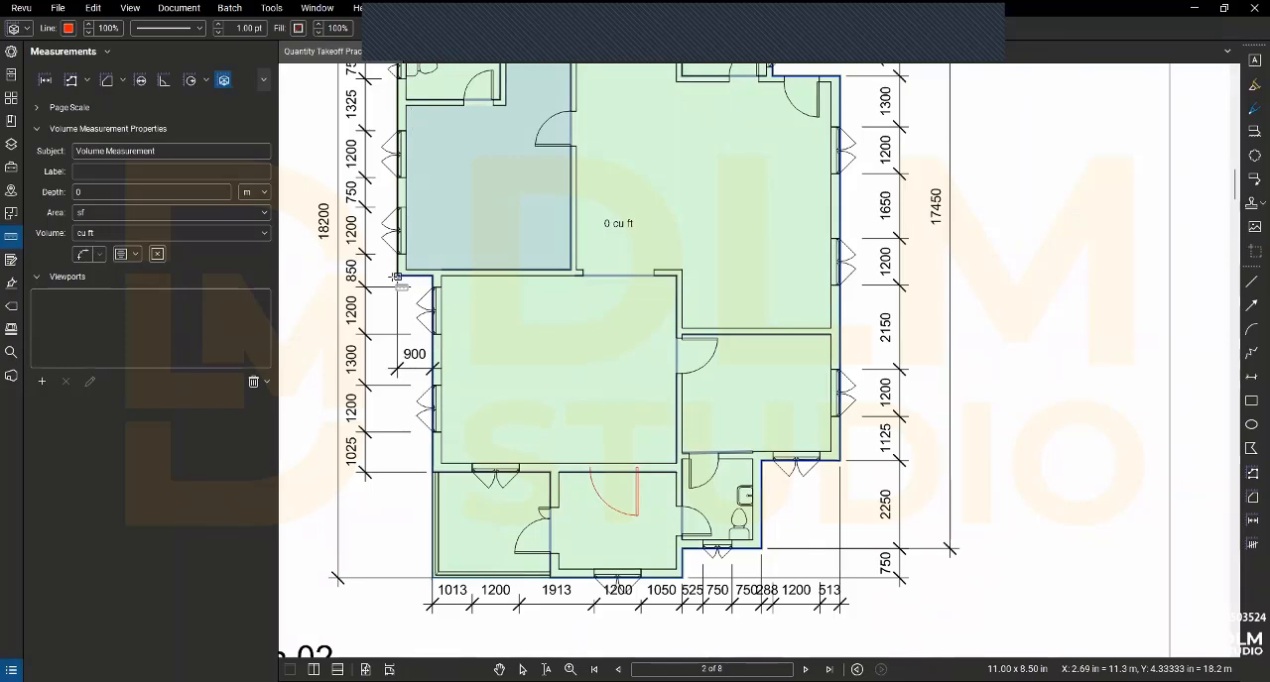
double_click(397, 278)
scroll(409, 281, down, 2)
drag(518, 377, 535, 454)
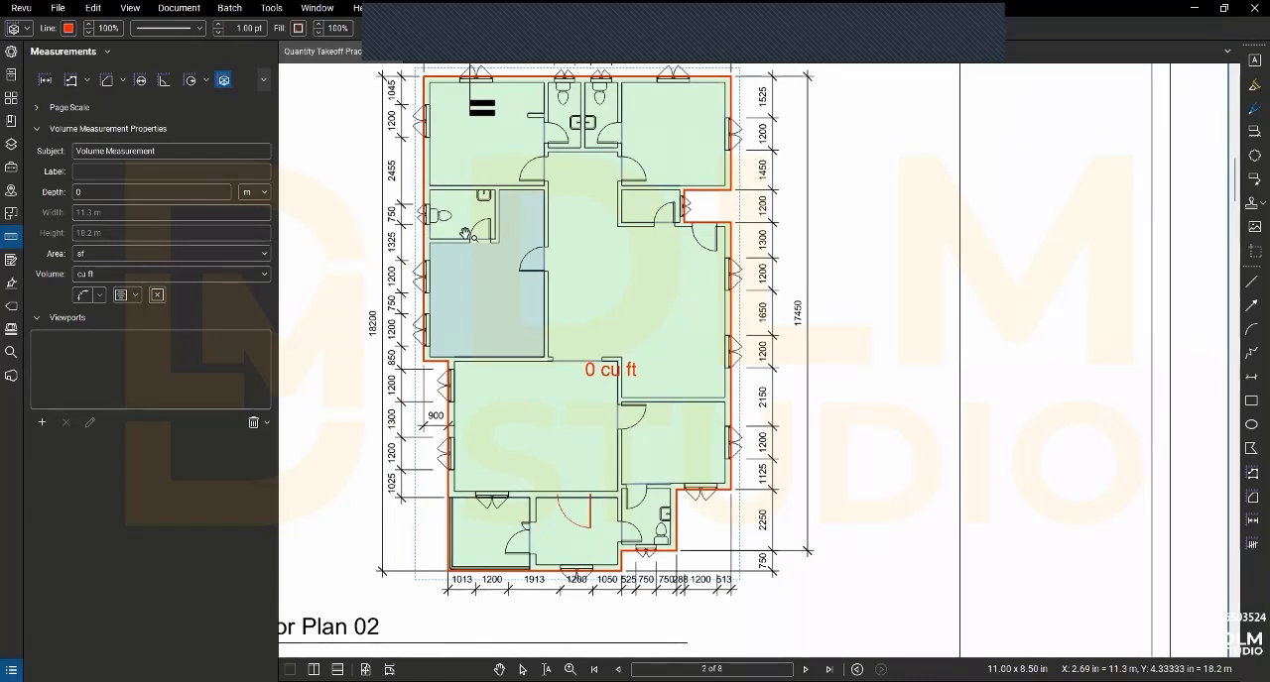
key(Escape)
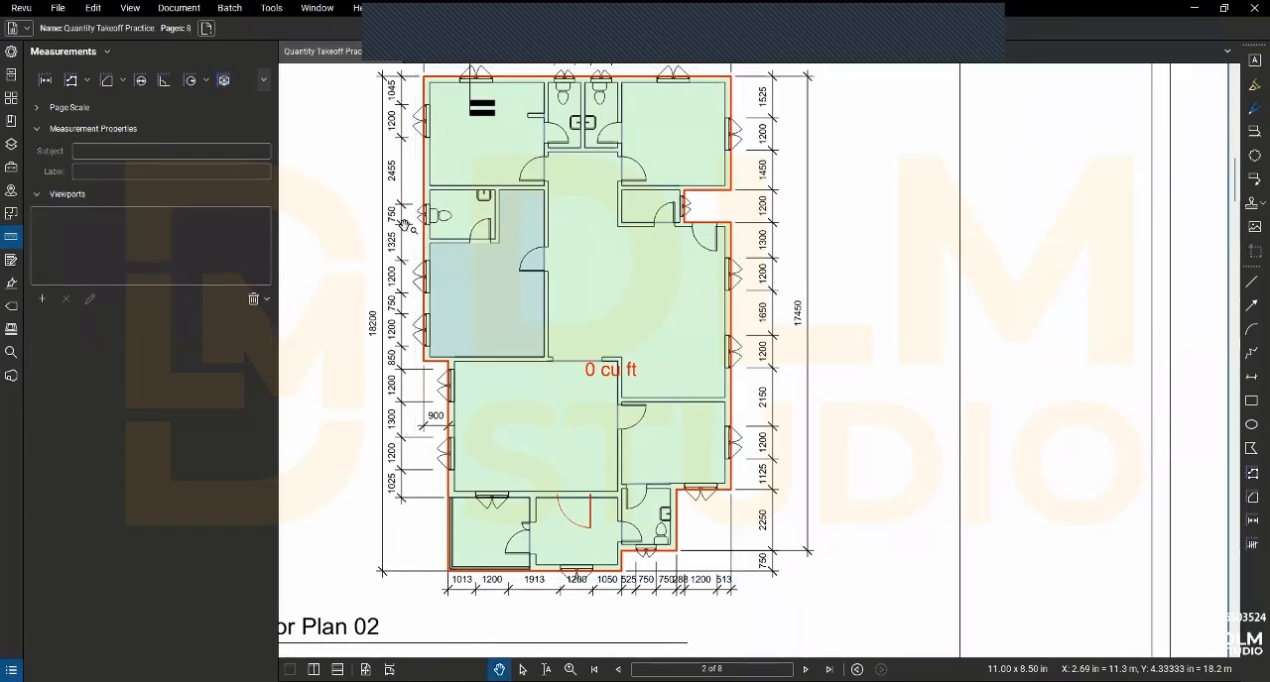
- Set the depth of the building's volume measurement to 0.15 m
click(436, 162)
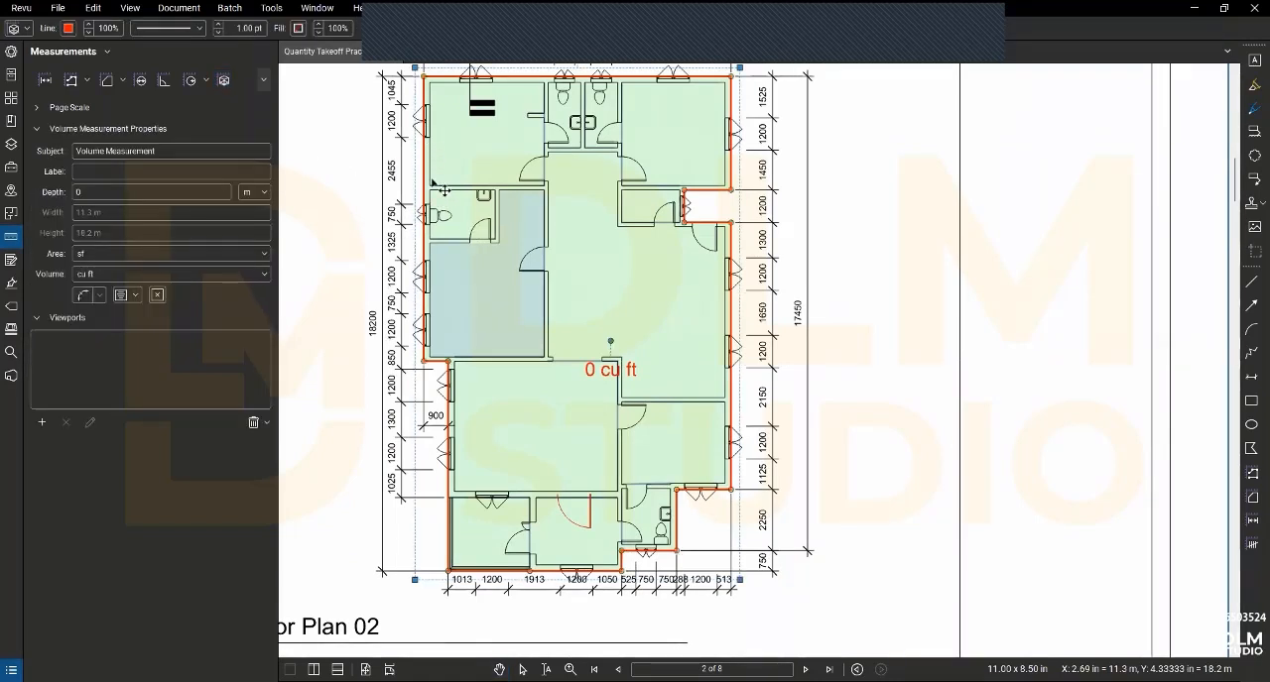
click(87, 192)
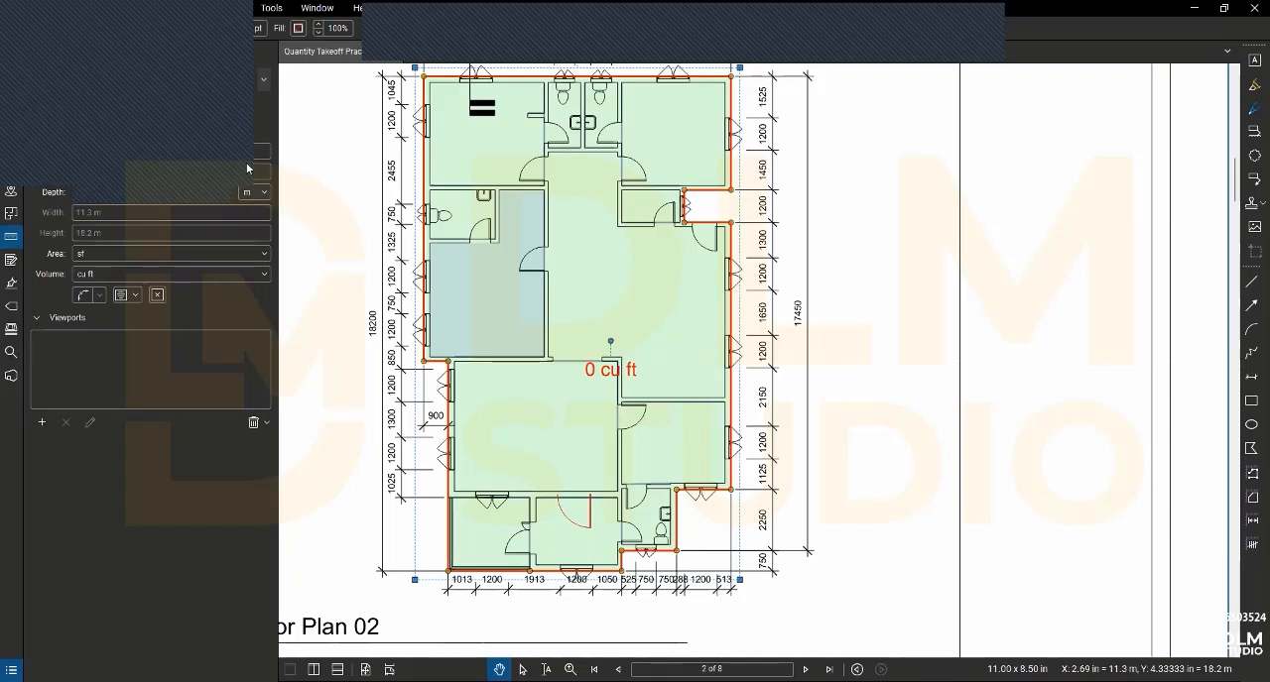
click(263, 194)
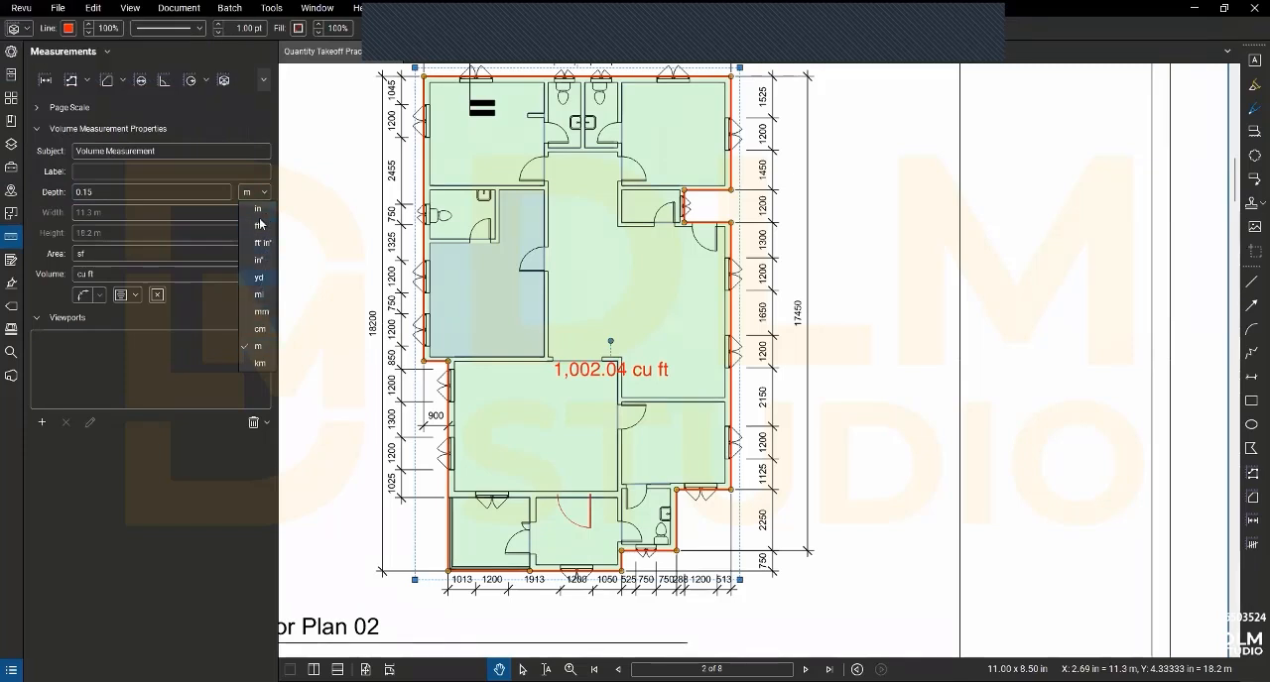
click(195, 451)
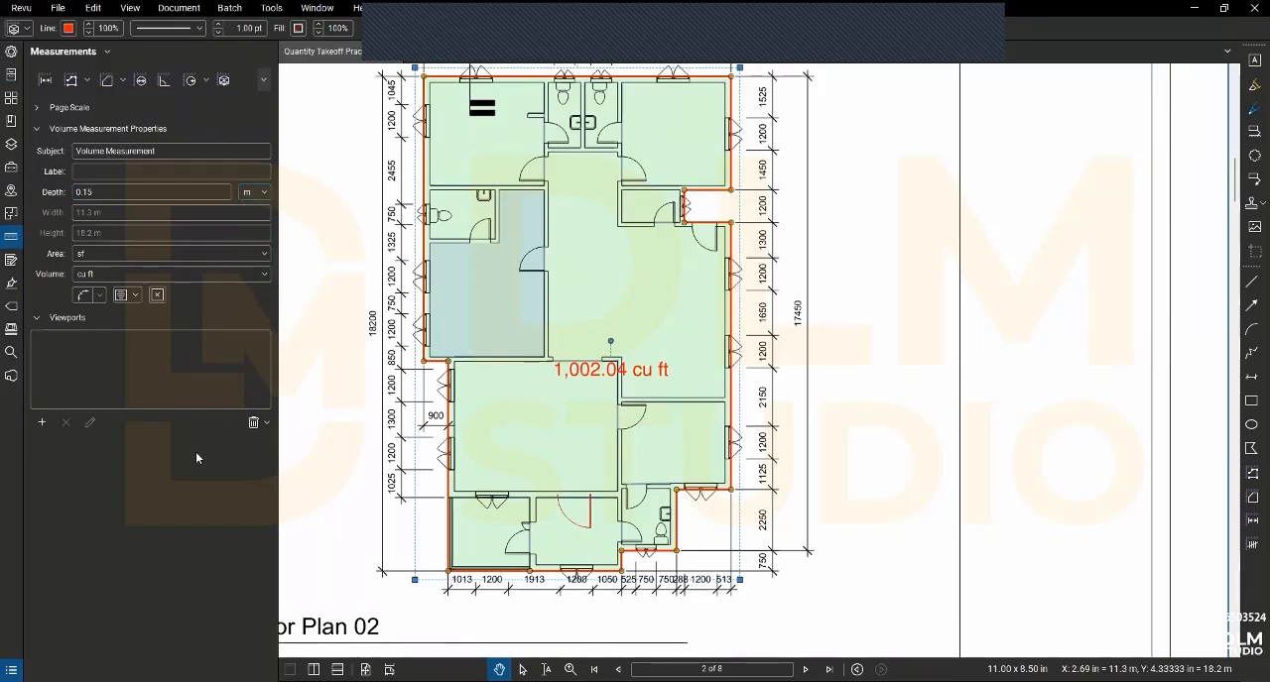
- Set the volume measurement's area unit to sq m and its volume unit to cu m
click(143, 256)
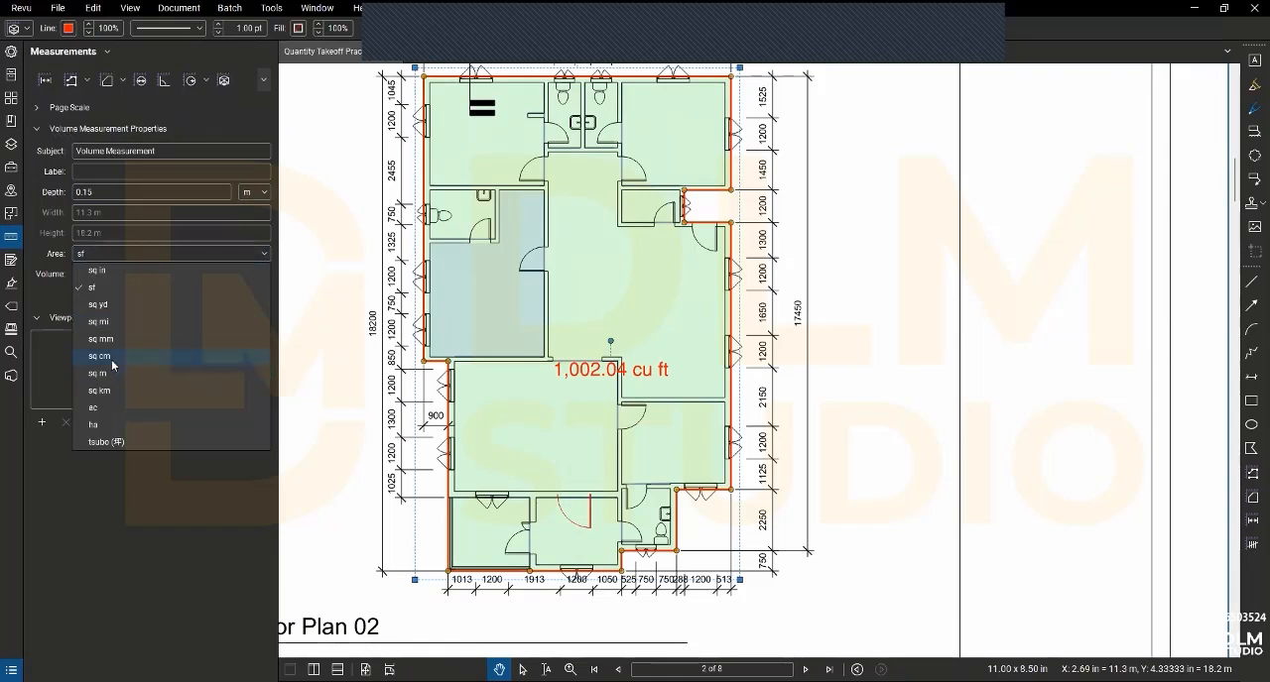
click(90, 275)
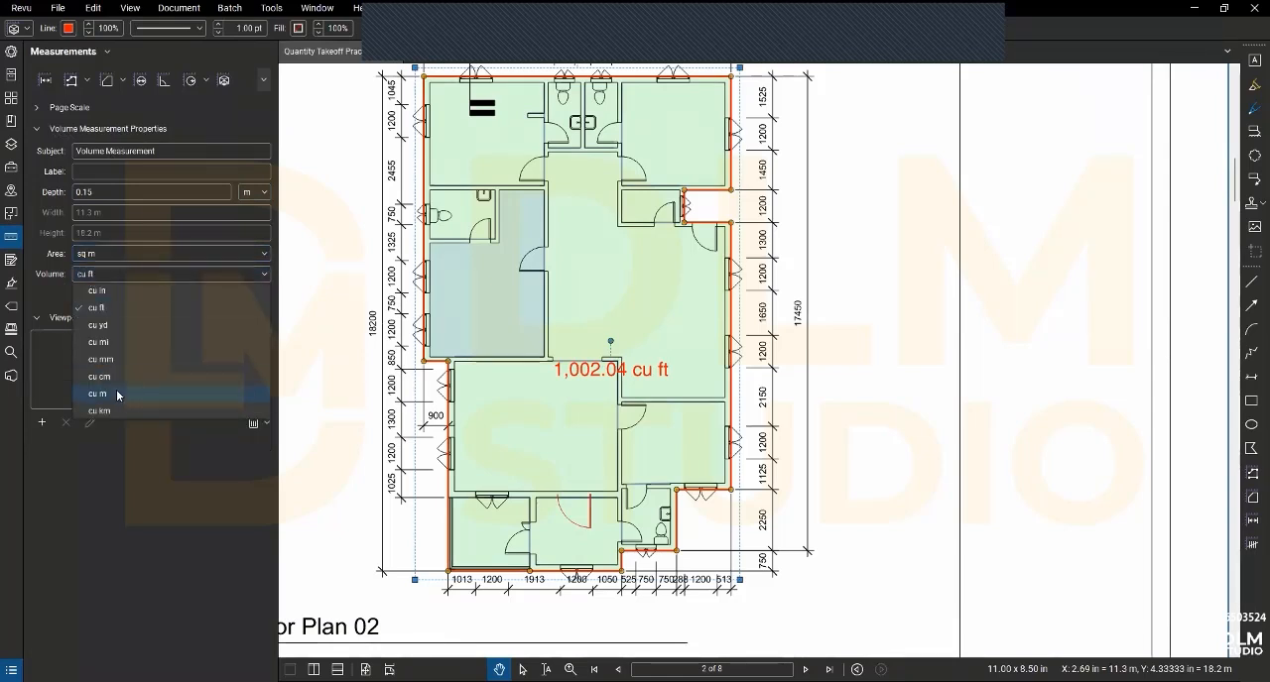
click(117, 395)
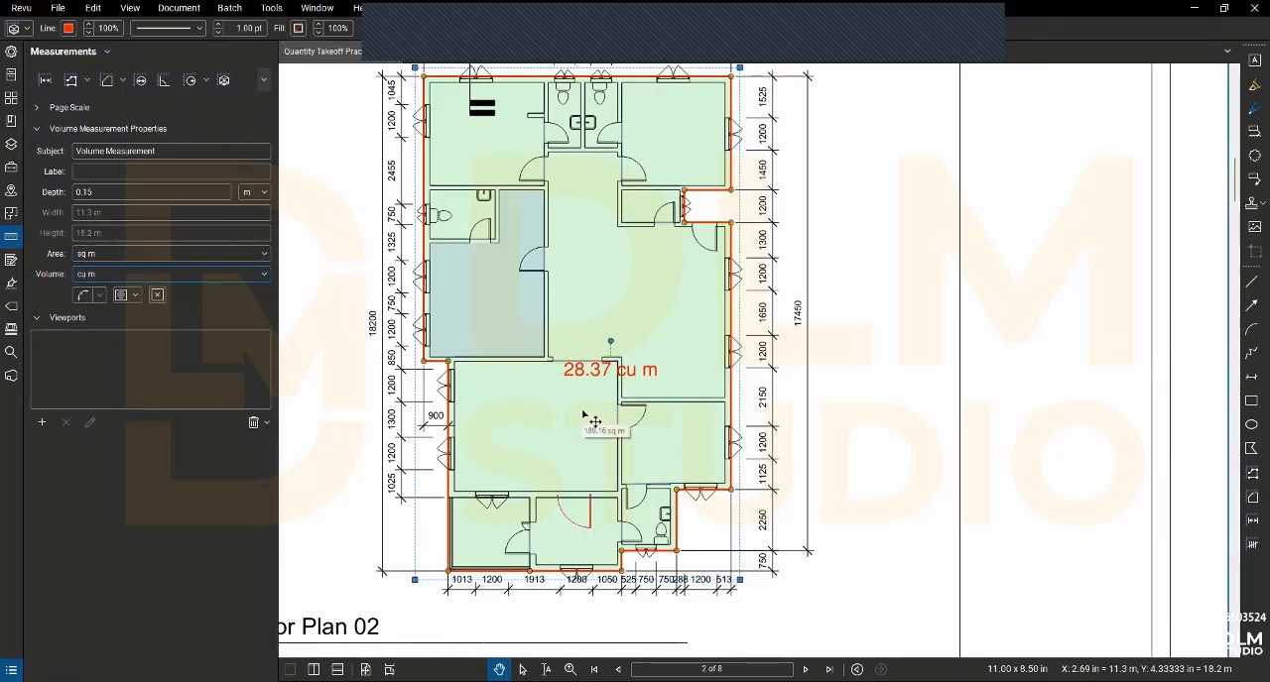
- Change the volume measurement's subject to "Oversite Concrete"
scroll(588, 420, down, 2)
scroll(439, 181, up, 3)
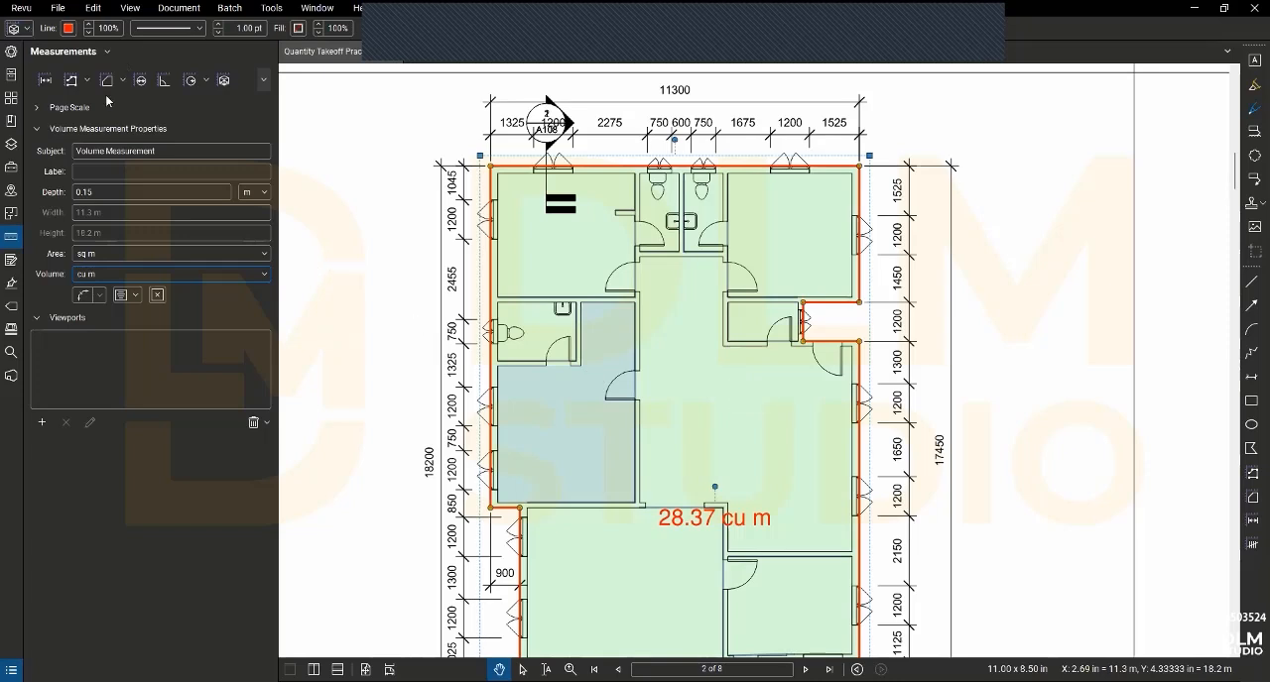
click(12, 52)
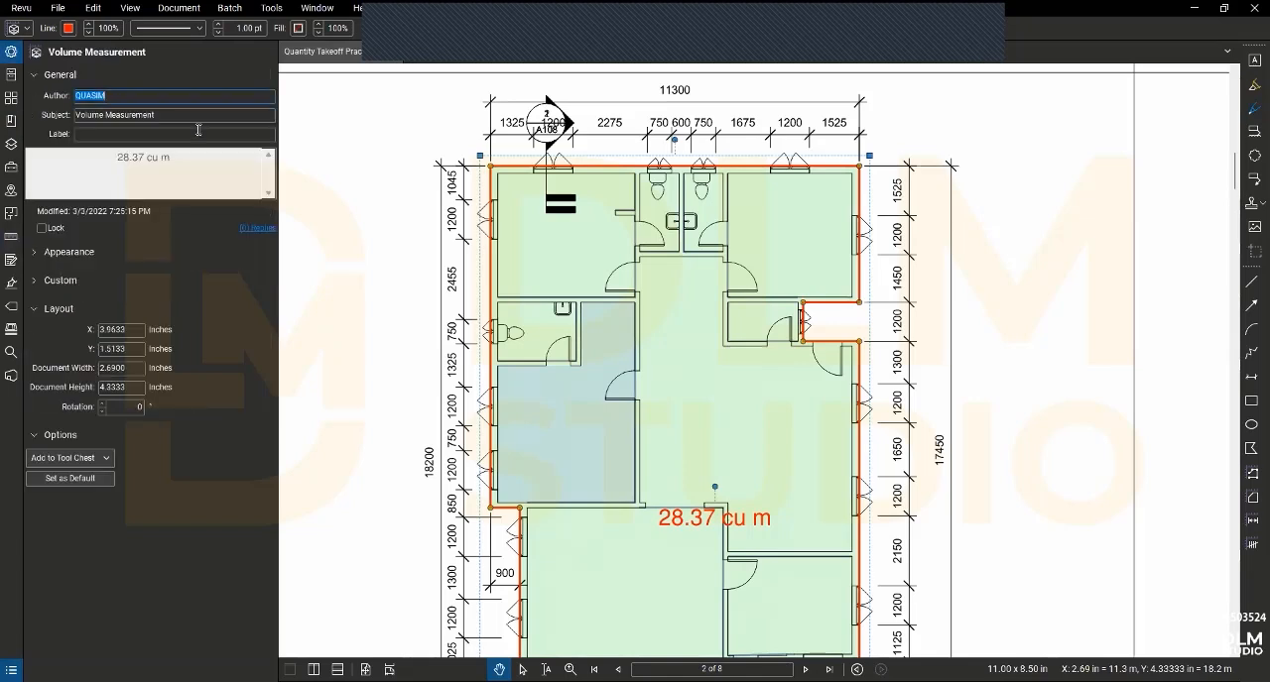
drag(171, 115, 69, 116)
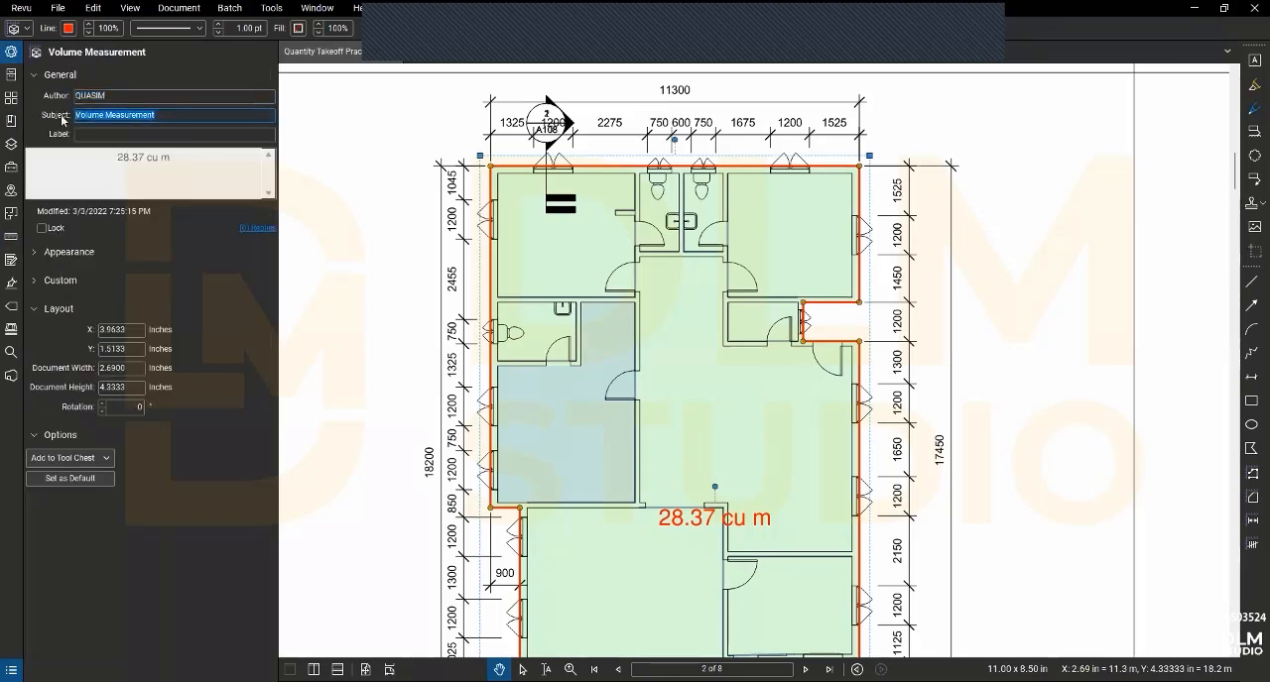
text(Qversite Concrete)
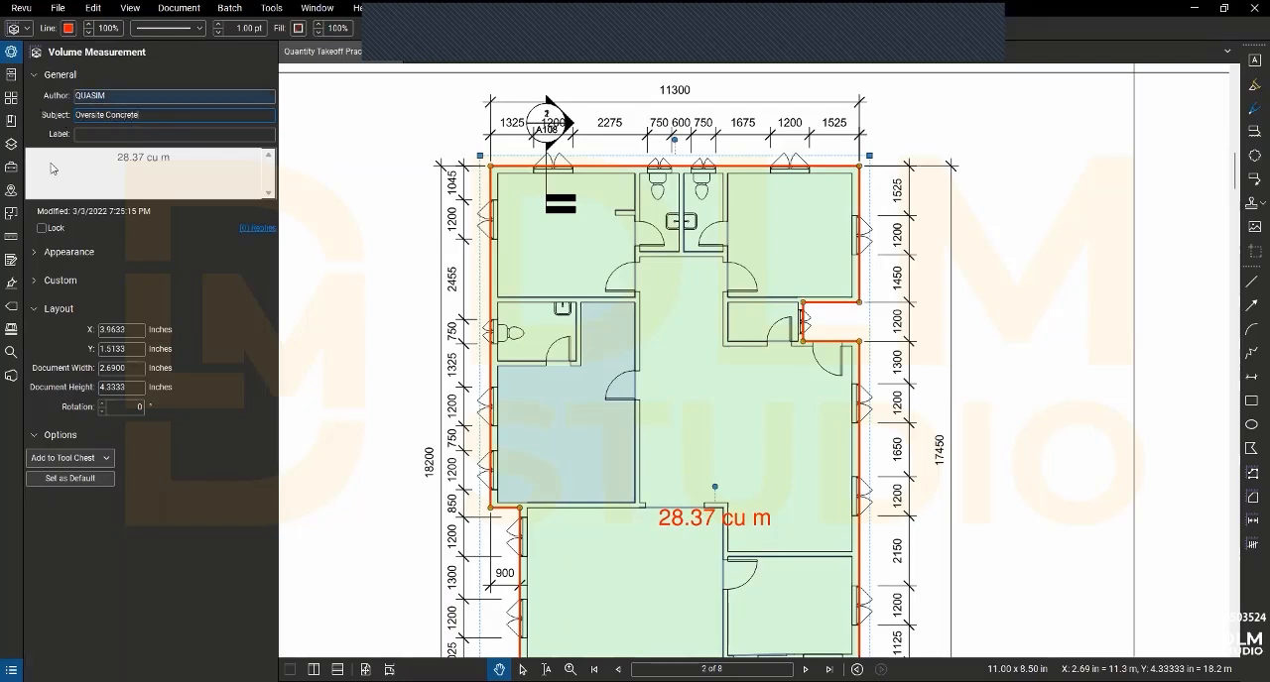
- Set the Oversite Concrete volume measurement's line colour to dark purple and its fill colour to dark blue
click(62, 254)
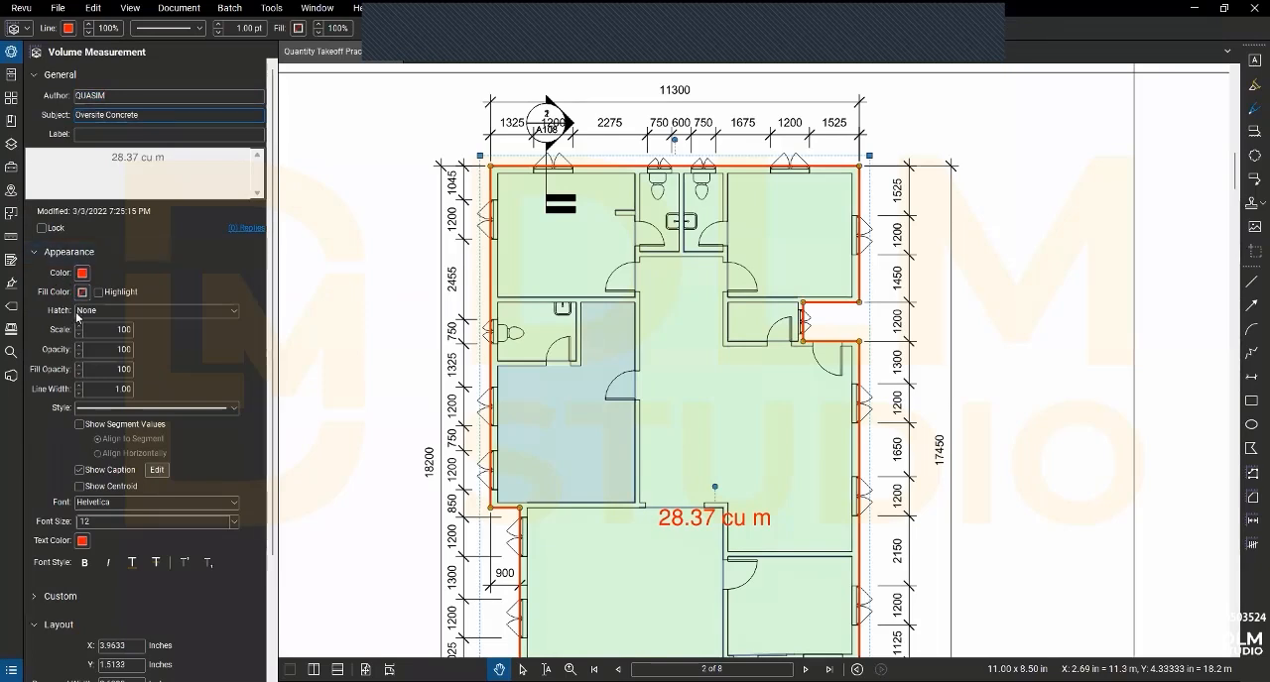
click(85, 271)
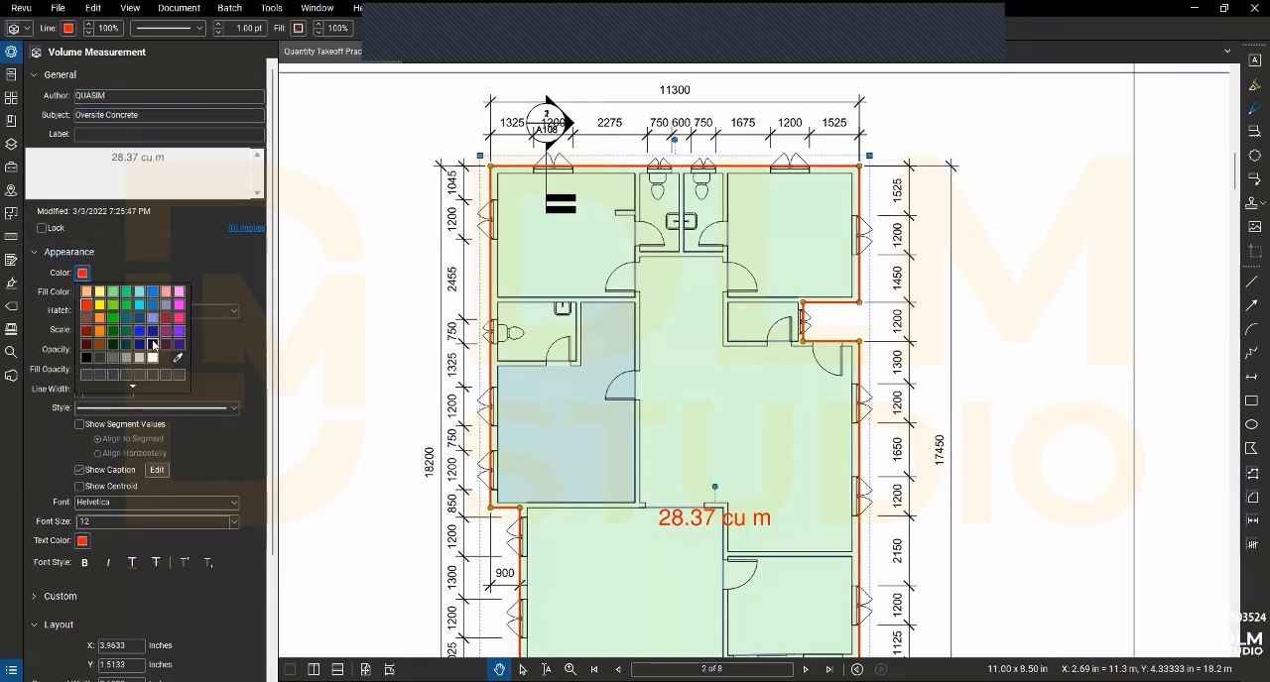
click(172, 351)
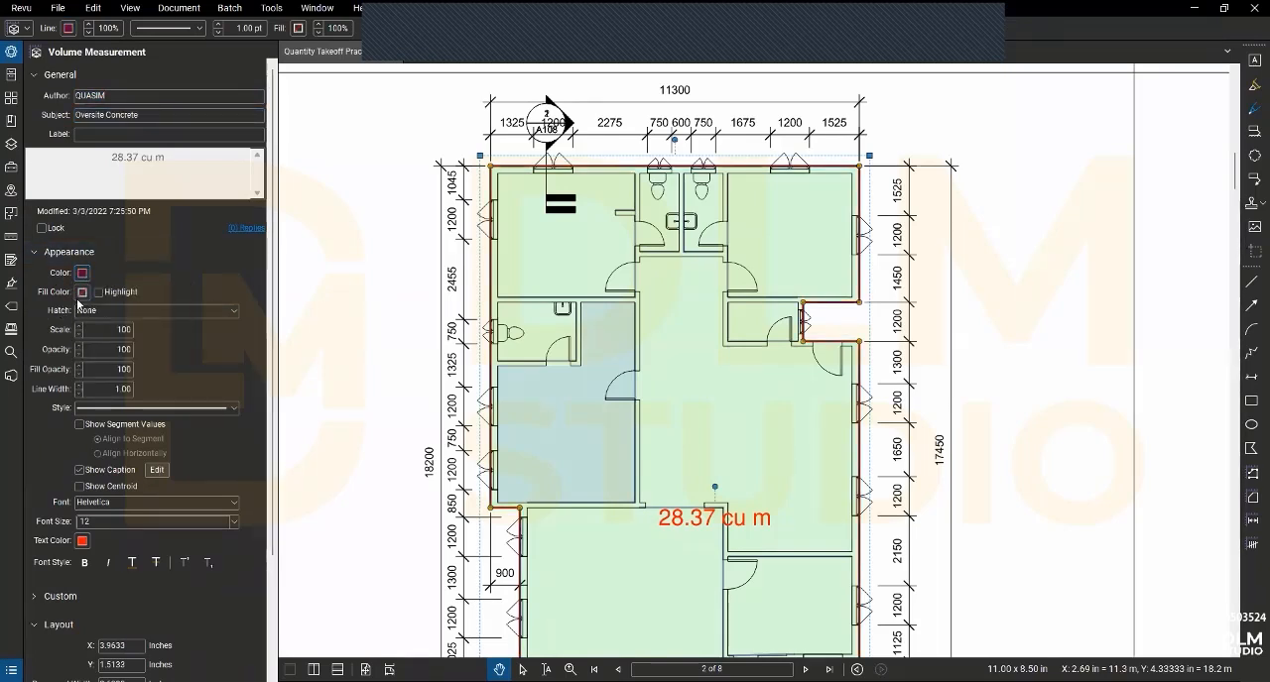
click(81, 294)
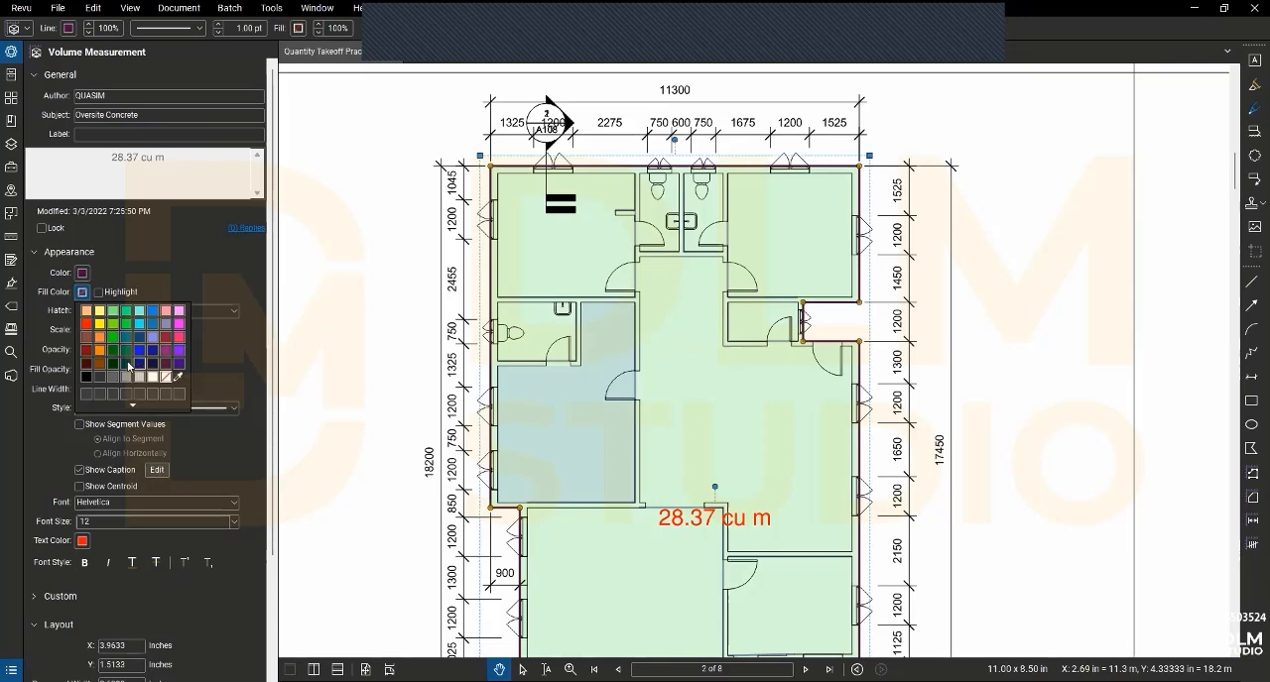
click(139, 363)
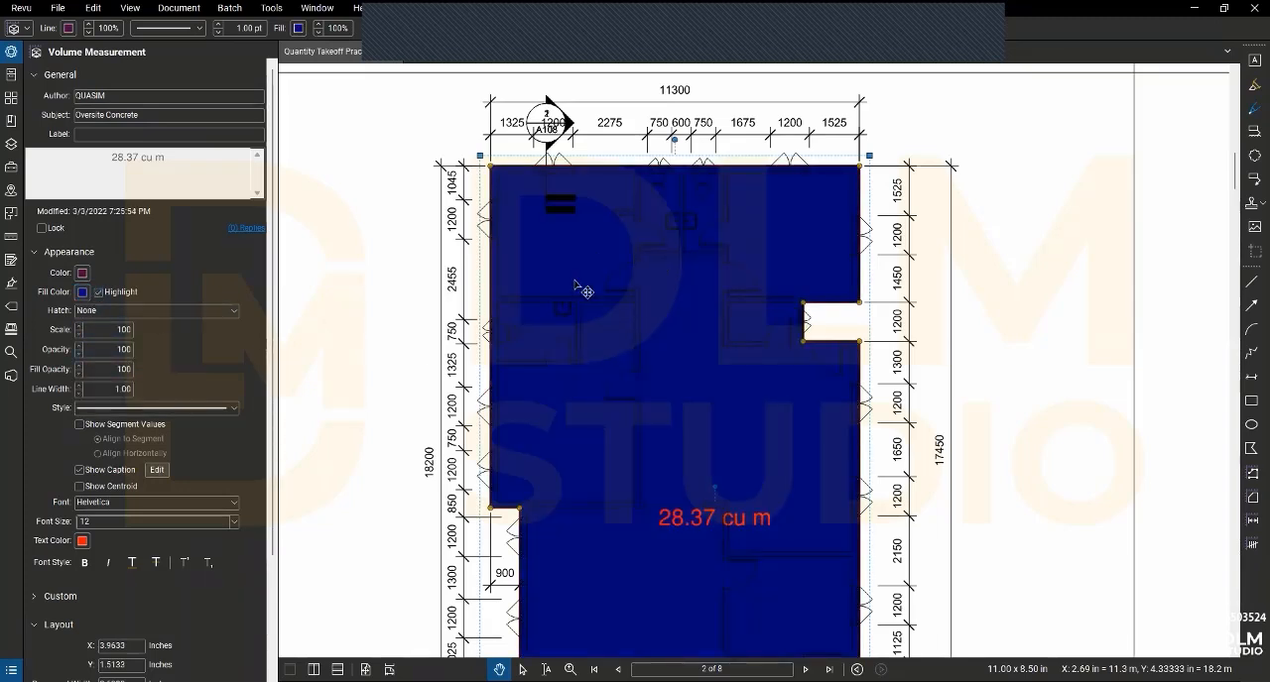
- Reduce the volume measurement's fill opacity to 20
click(85, 367)
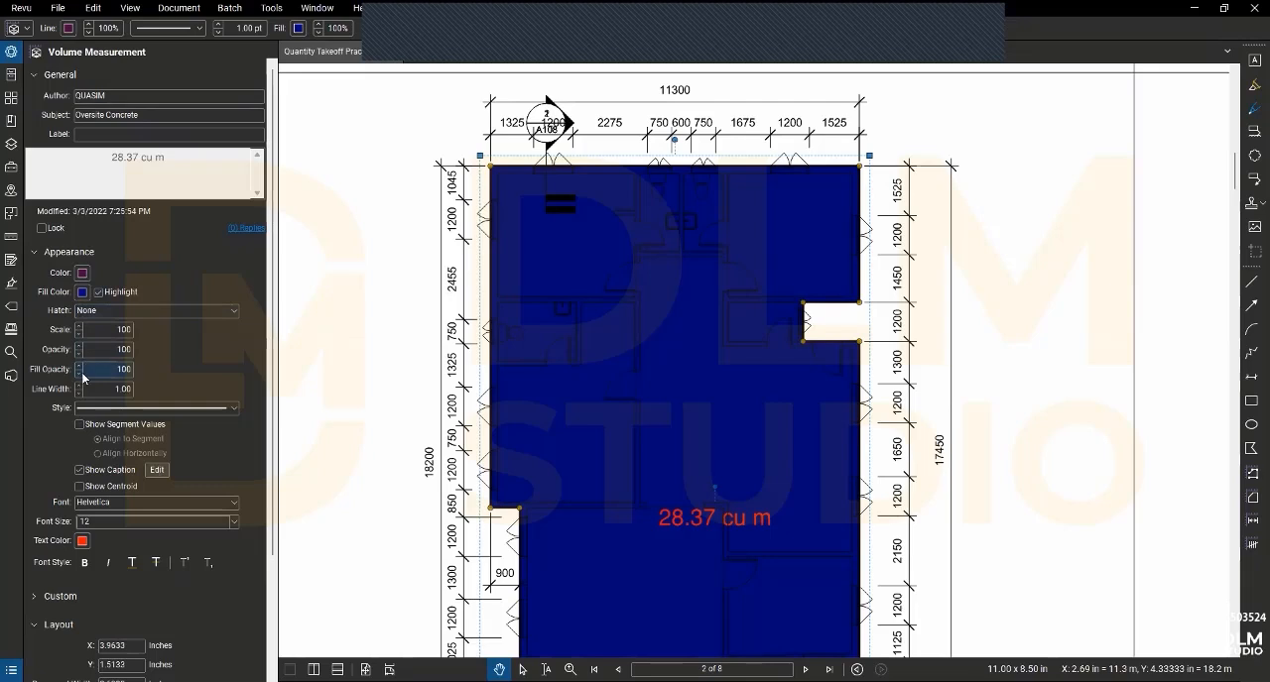
click(80, 374)
click(79, 374)
click(79, 373)
click(79, 374)
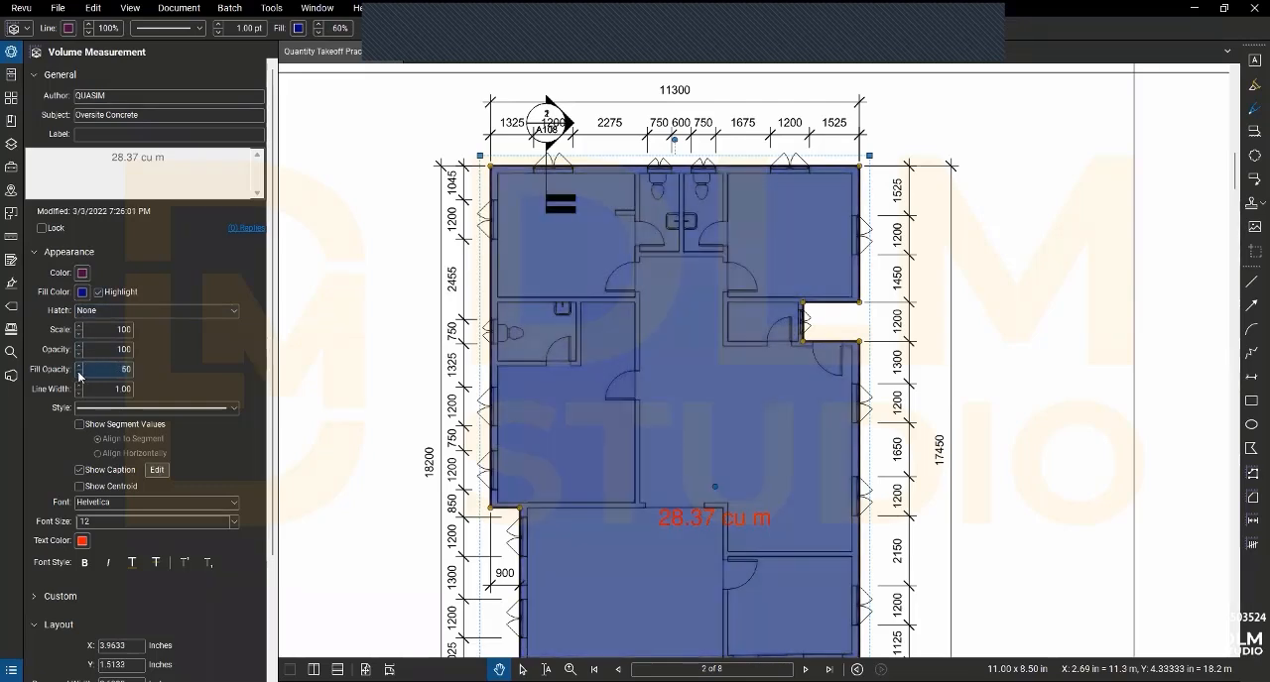
click(79, 374)
click(79, 374)
click(80, 374)
click(79, 374)
click(79, 374)
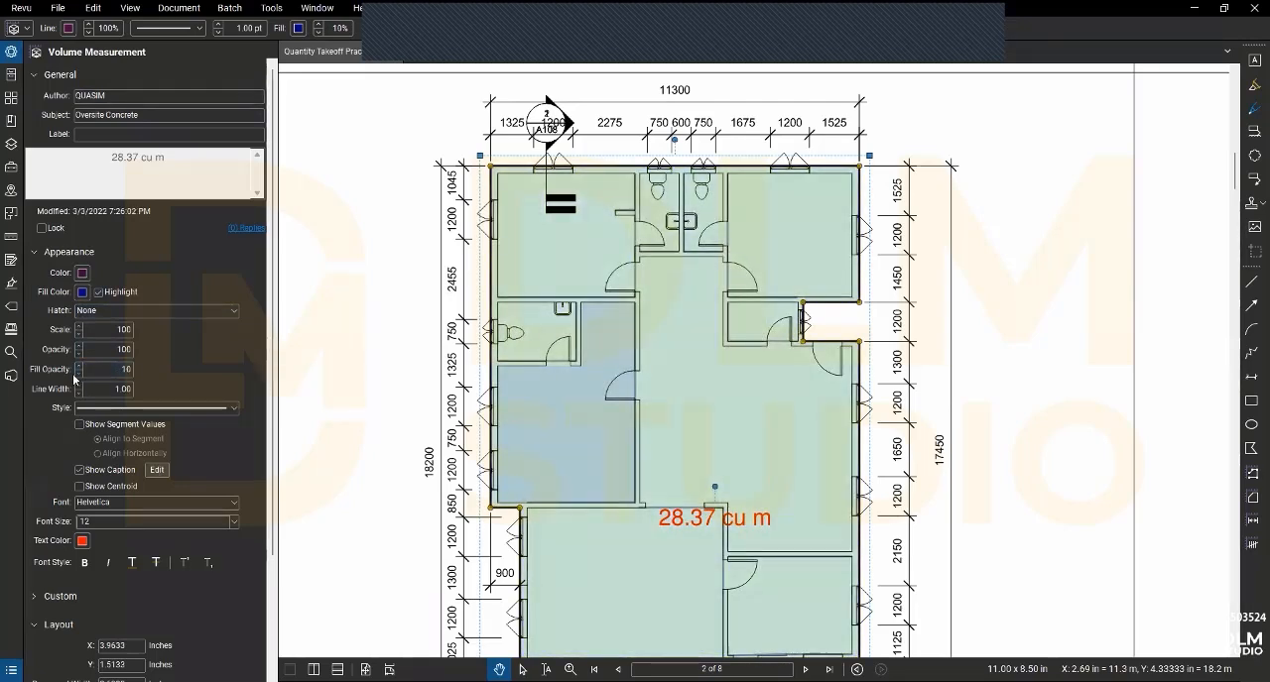
click(76, 365)
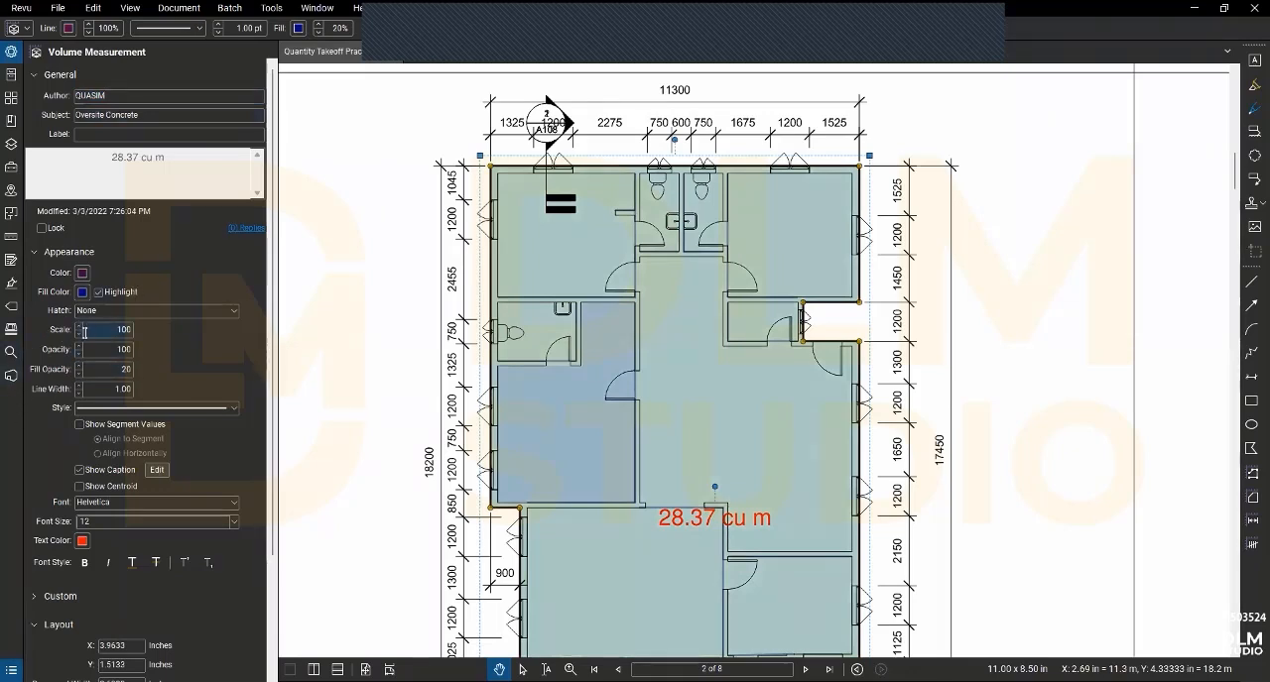
- Apply a black 20% Dots hatch to the volume measurement and set the hatch scale to 70
click(134, 314)
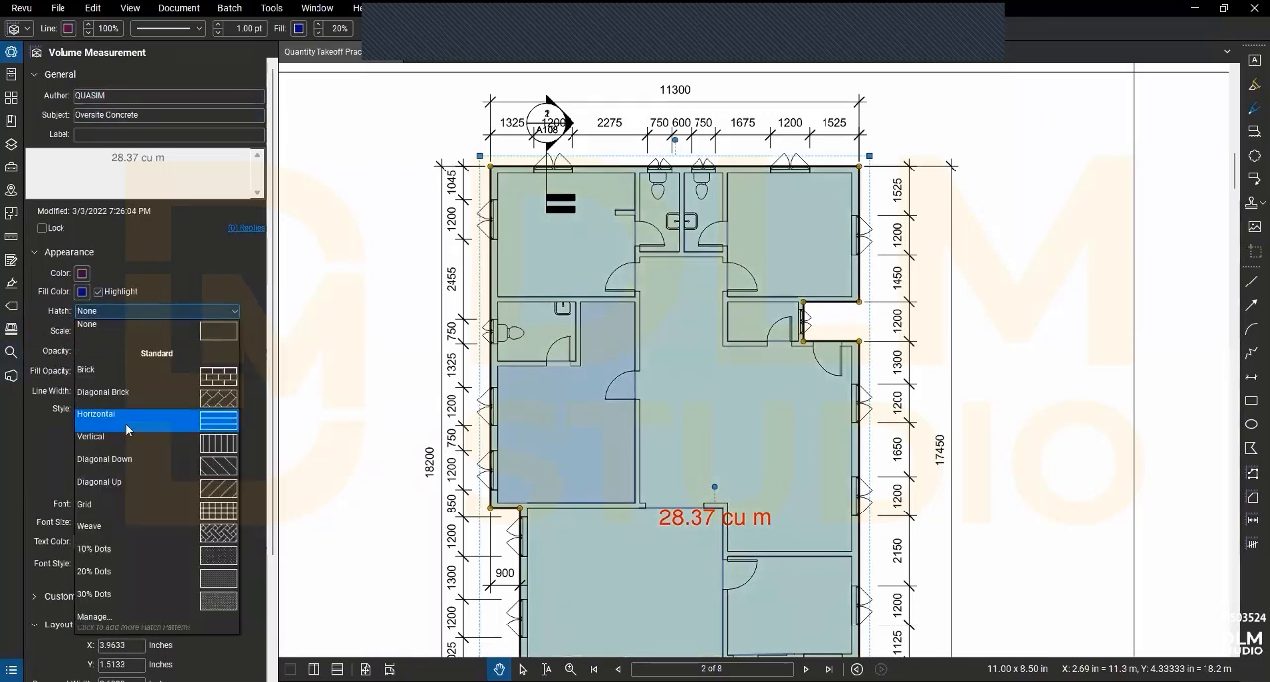
click(180, 579)
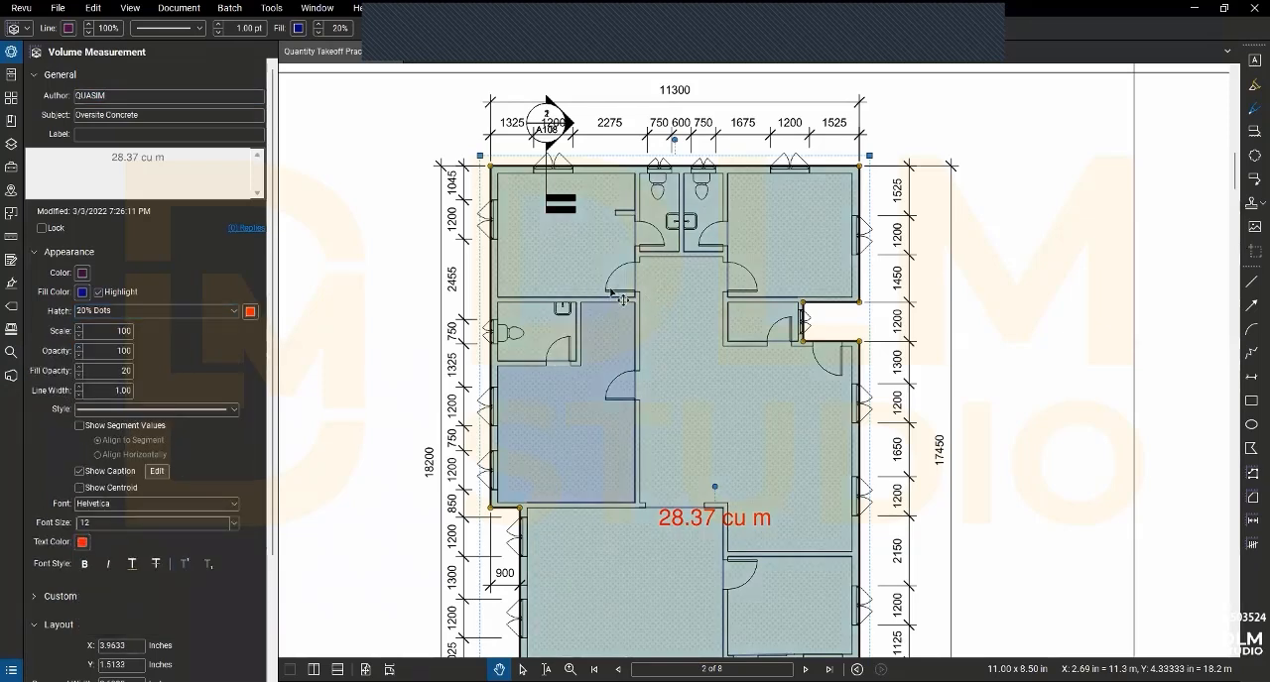
click(250, 312)
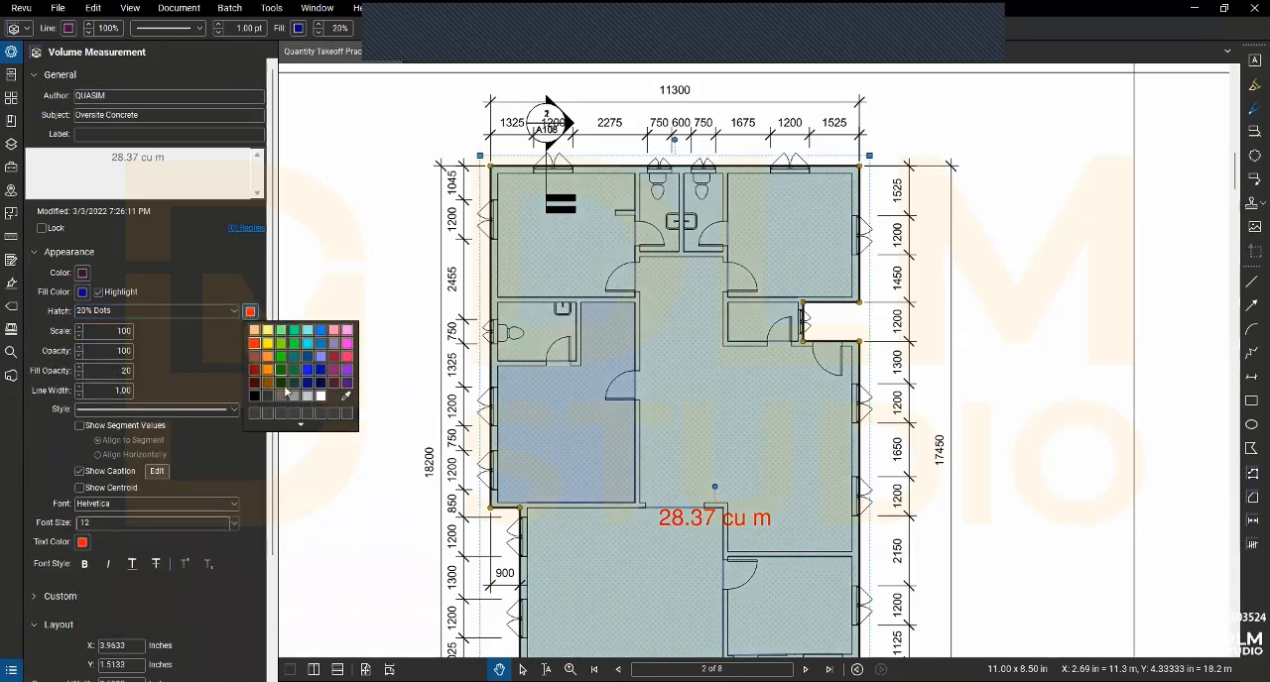
click(255, 395)
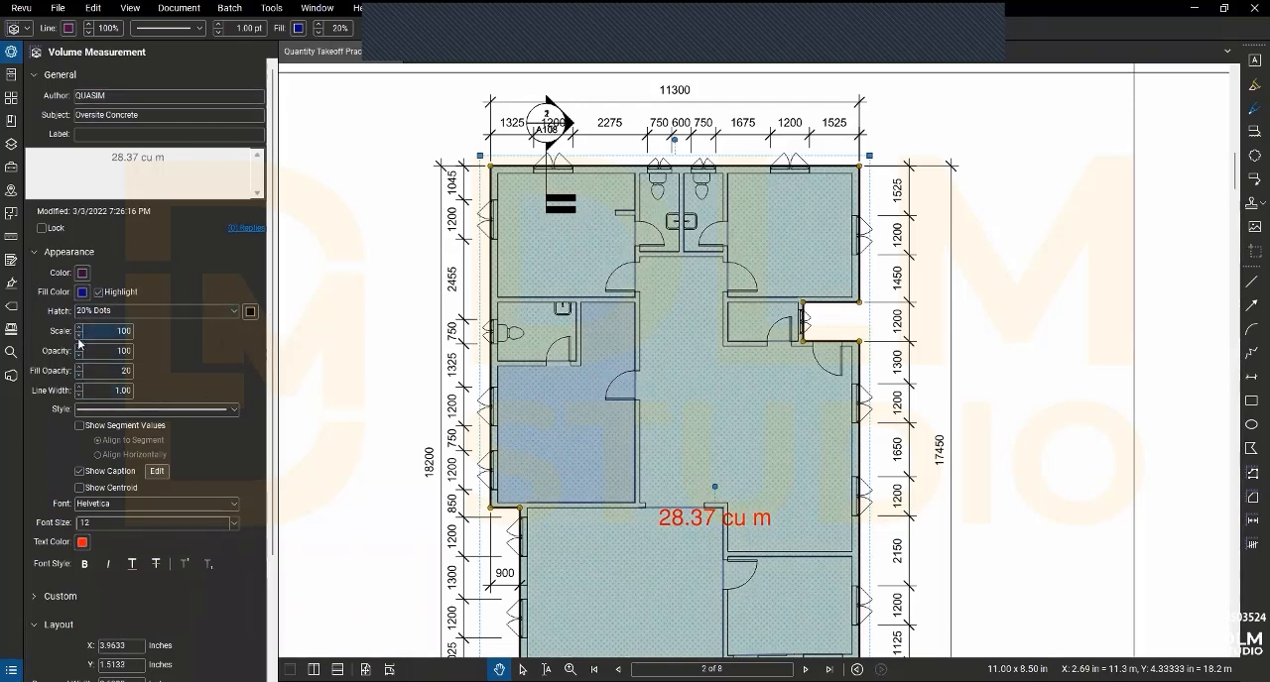
click(79, 336)
click(78, 336)
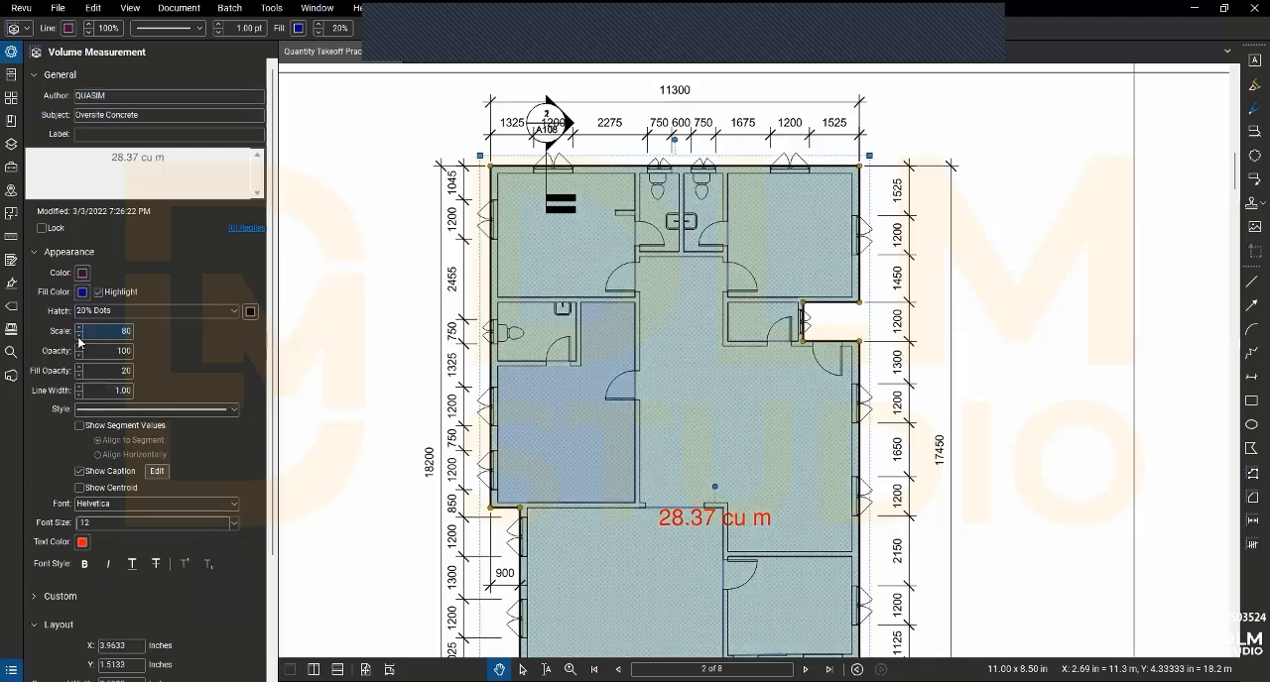
click(79, 338)
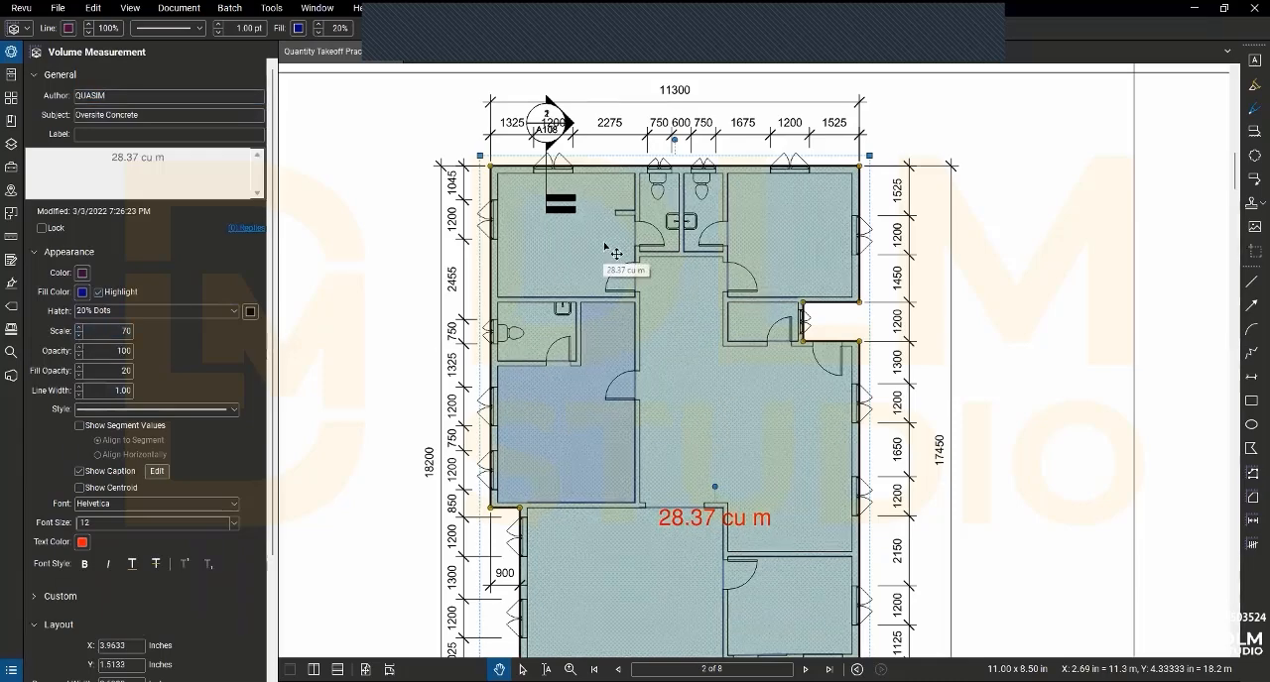
- Hide the caption of the Oversite Concrete volume measurement
scroll(52, 410, down, 2)
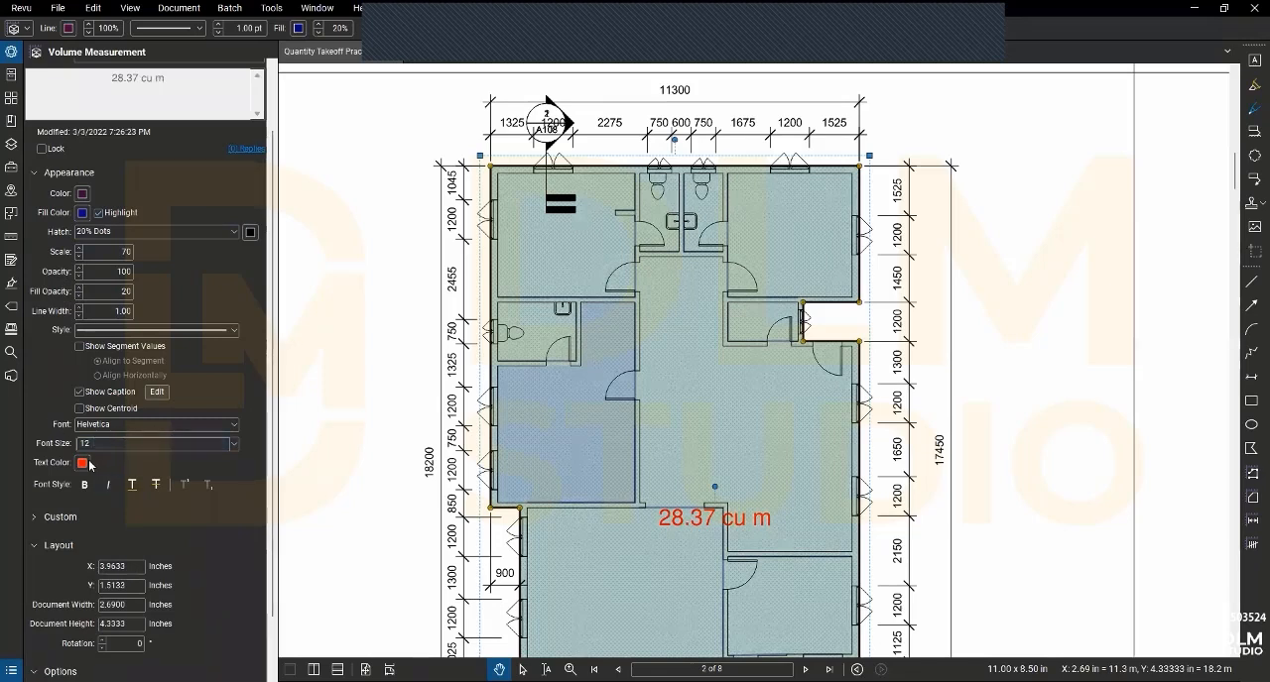
click(87, 463)
click(80, 393)
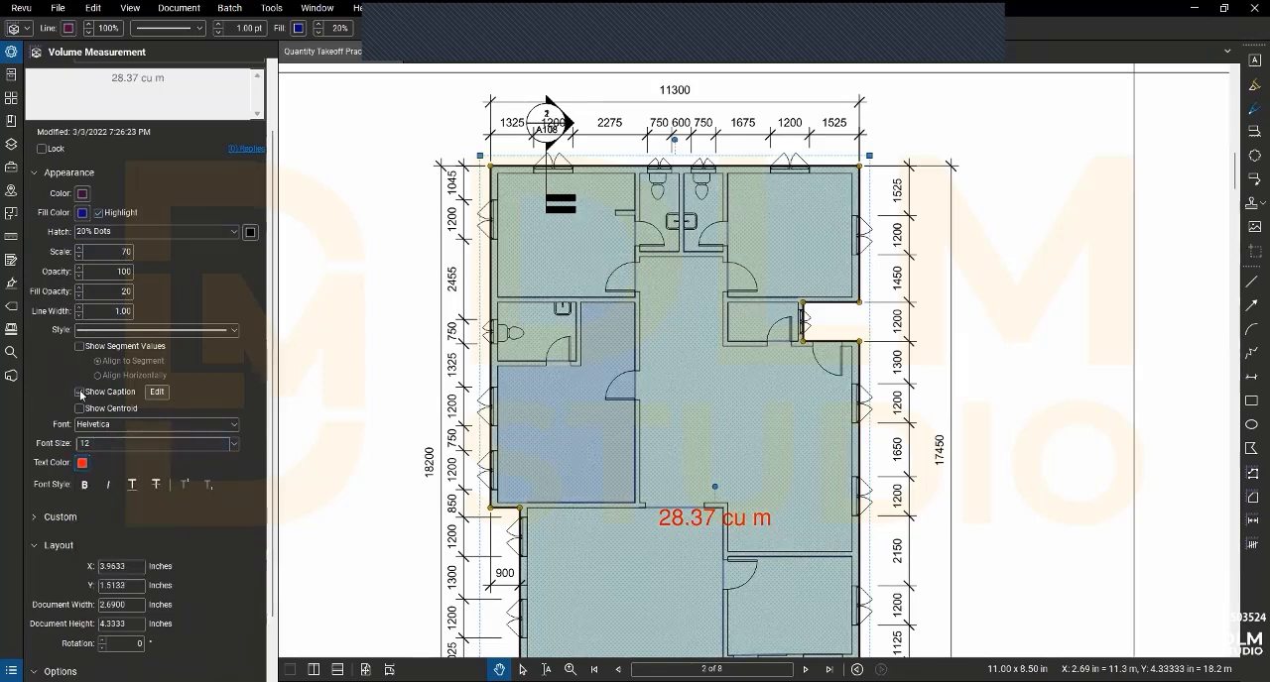
scroll(123, 433, down, 2)
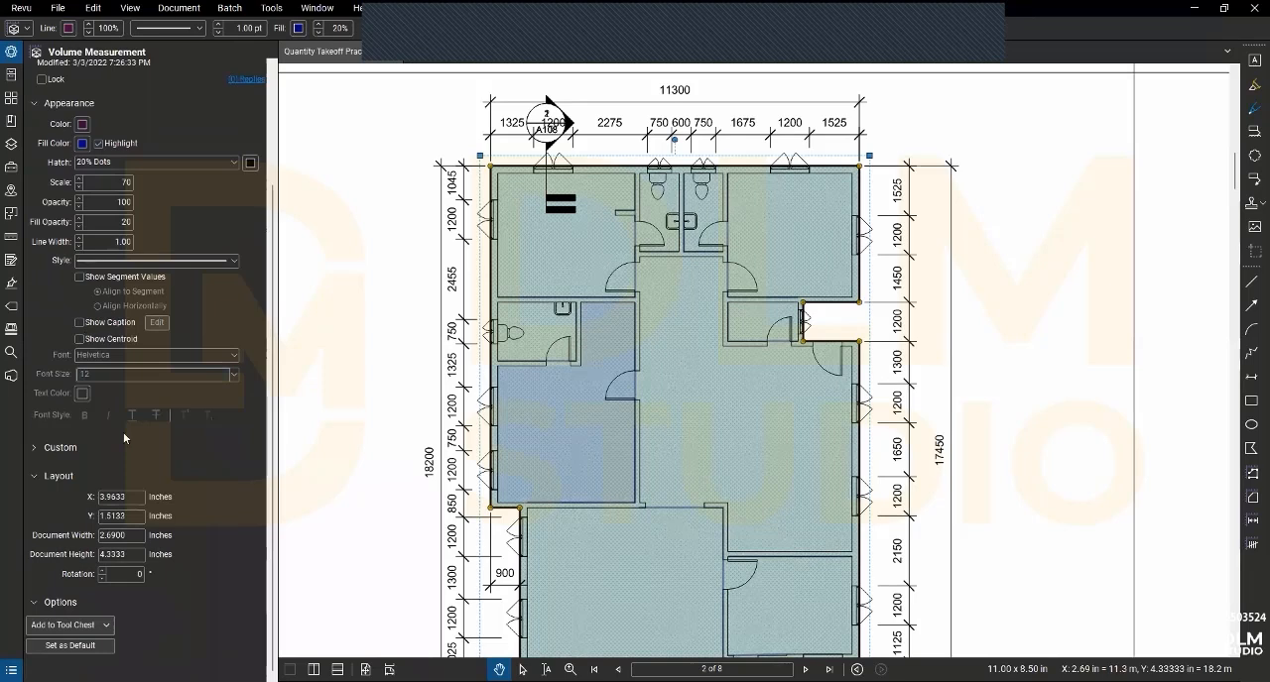
- Add the Oversite Concrete measurement to the MY TOOL QS set and switch the saved tool to properties mode
click(68, 625)
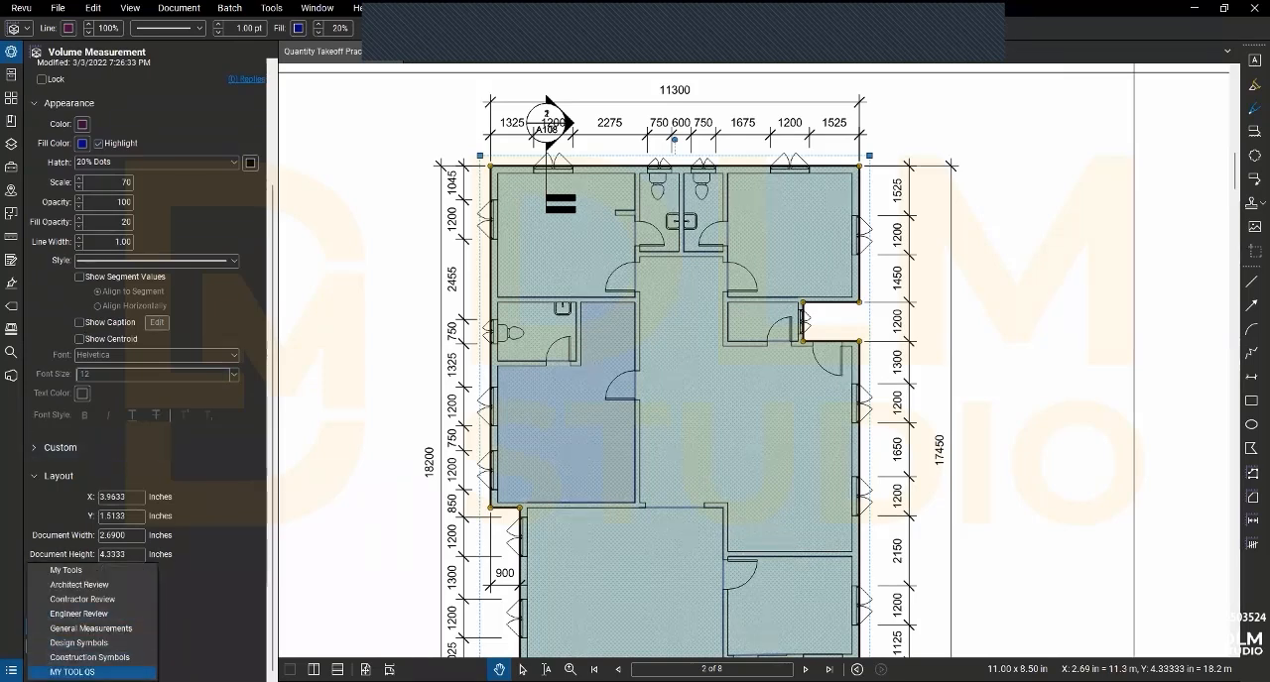
click(73, 673)
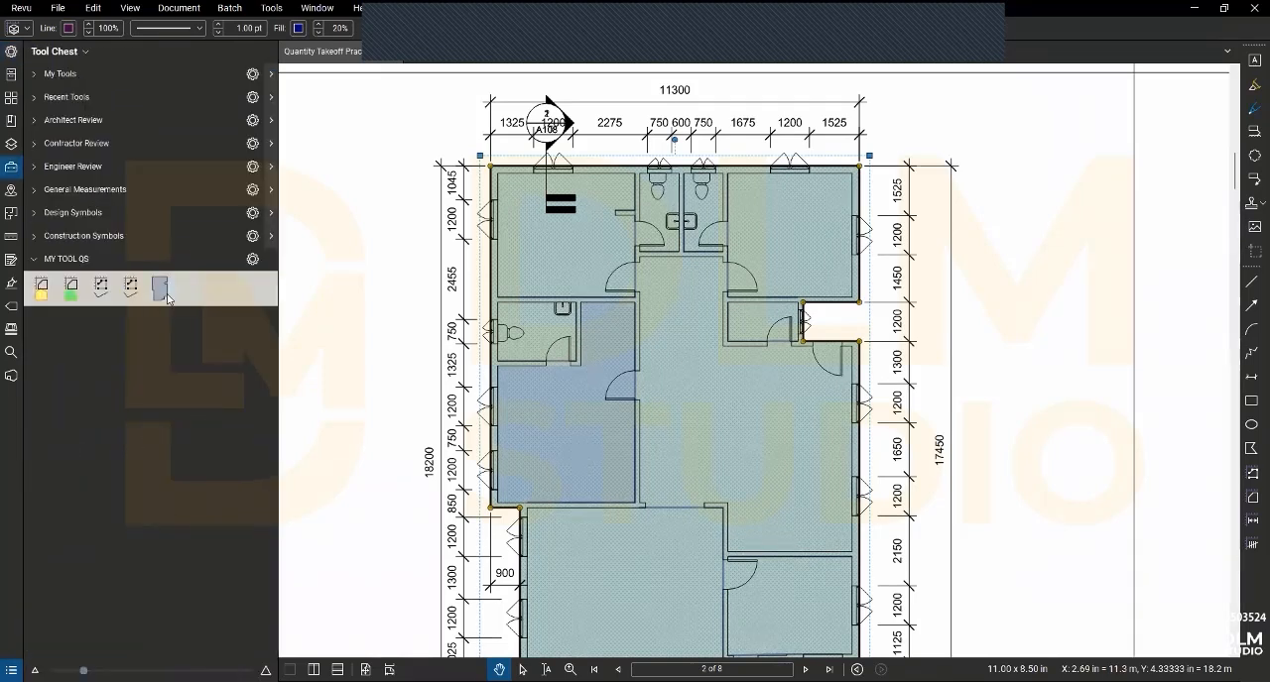
click(162, 290)
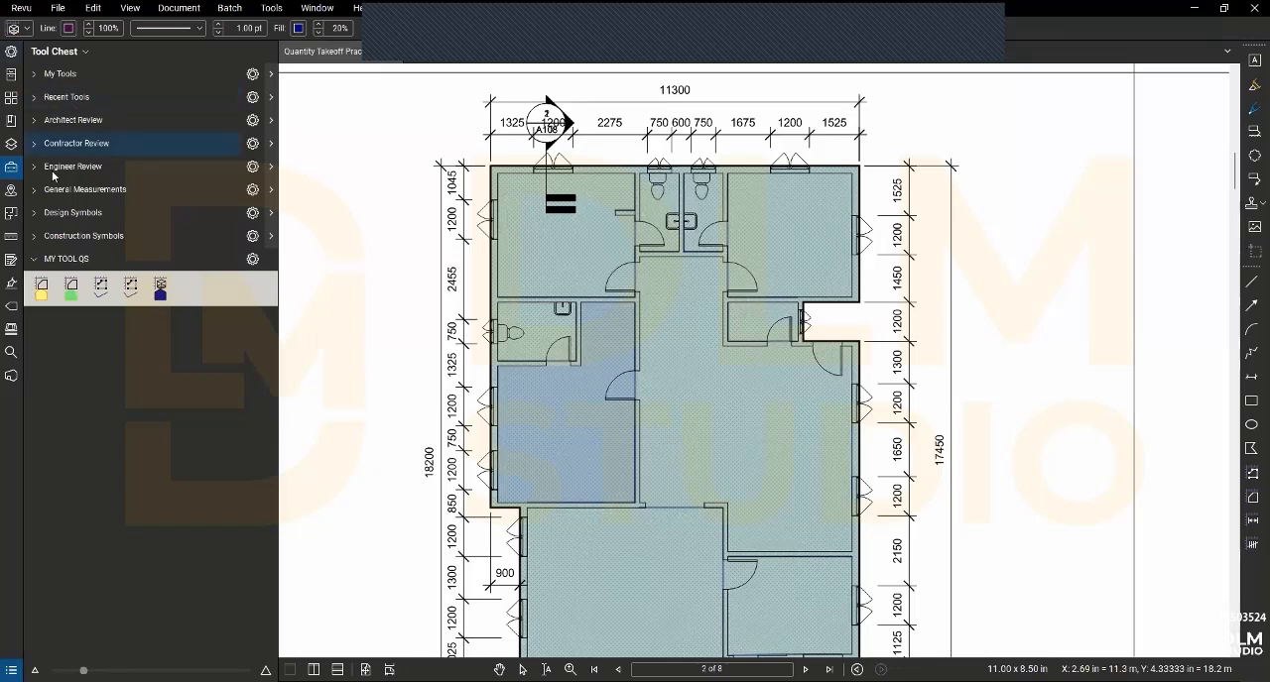
- Set up a Count measurement with subject "Windows" and label "1.2m x 1.8m", and mark the uppermost window on the plan's left wall
click(10, 240)
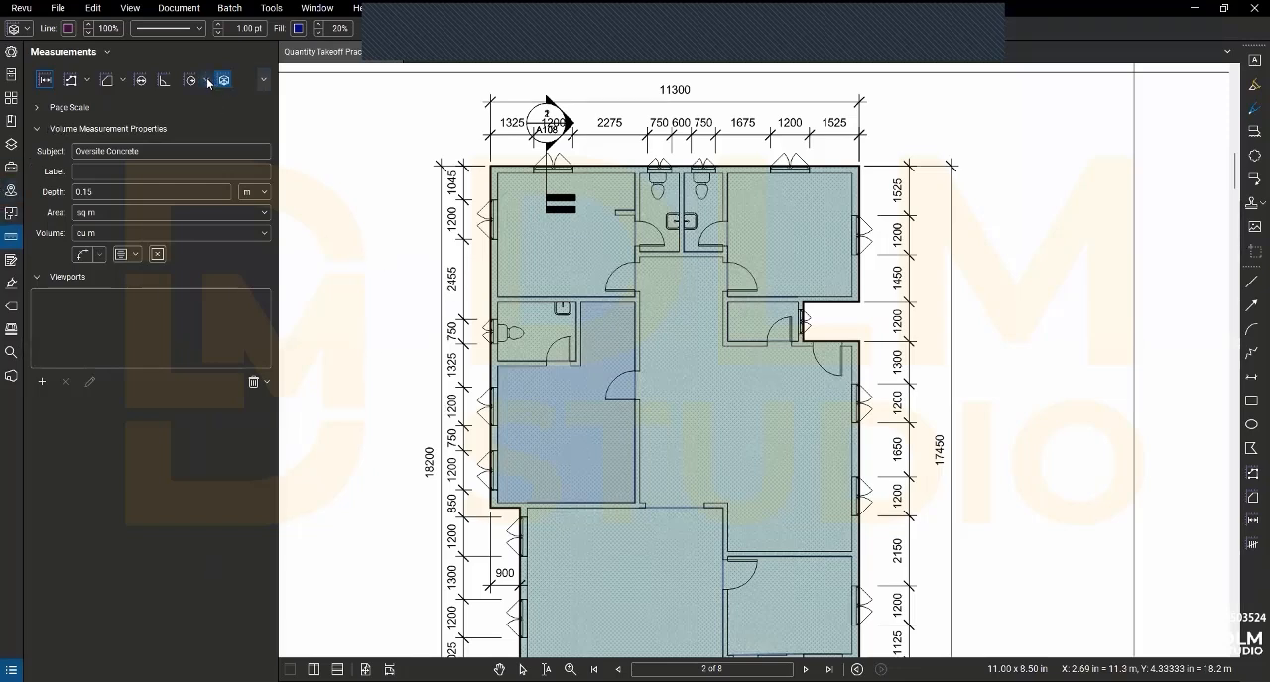
click(264, 80)
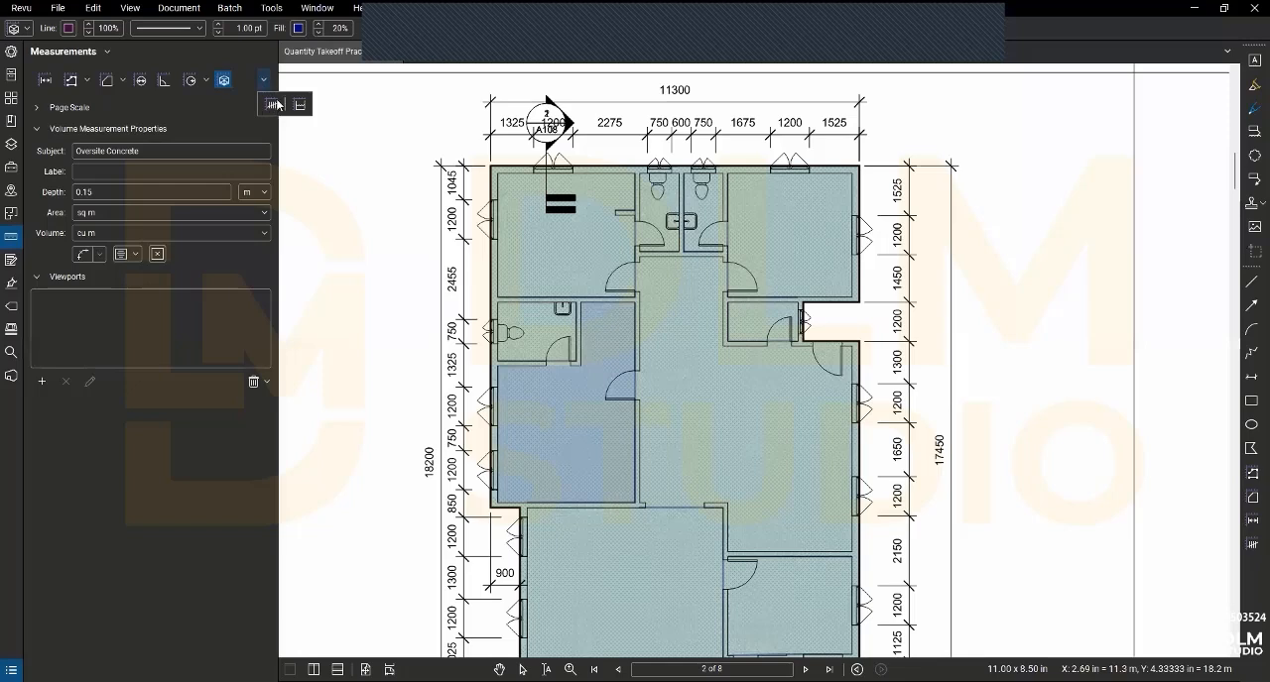
click(273, 104)
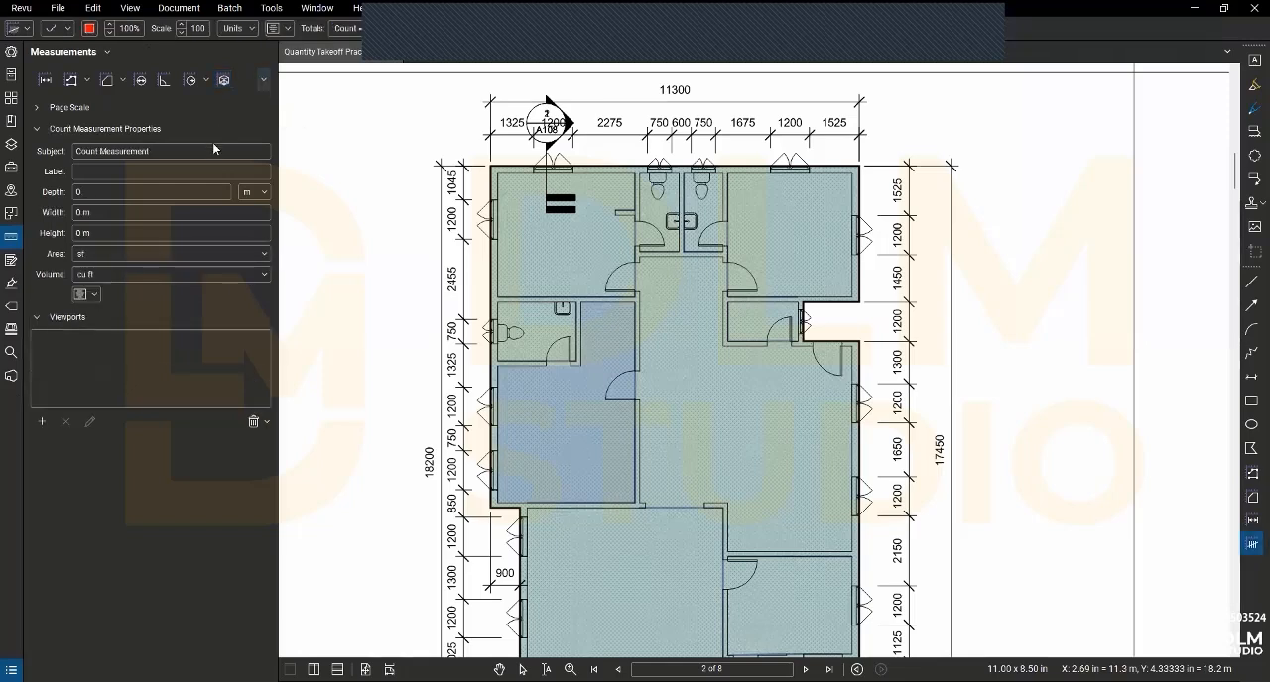
drag(154, 151, 8, 148)
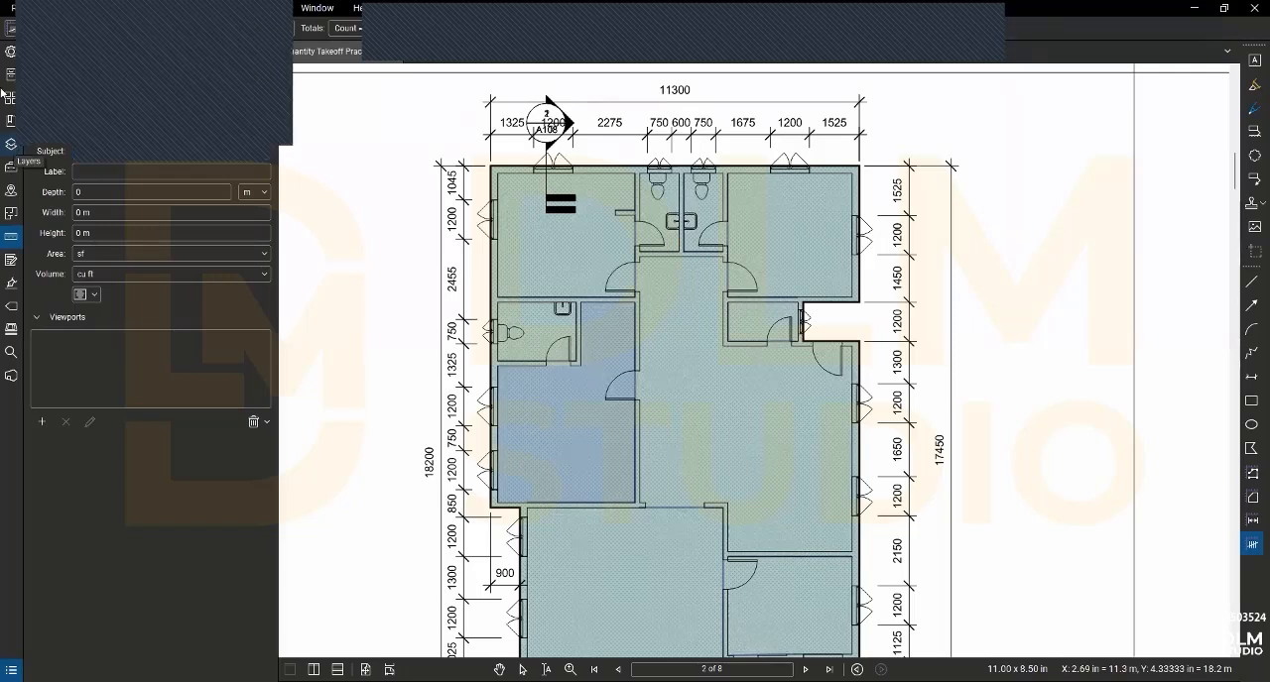
click(80, 171)
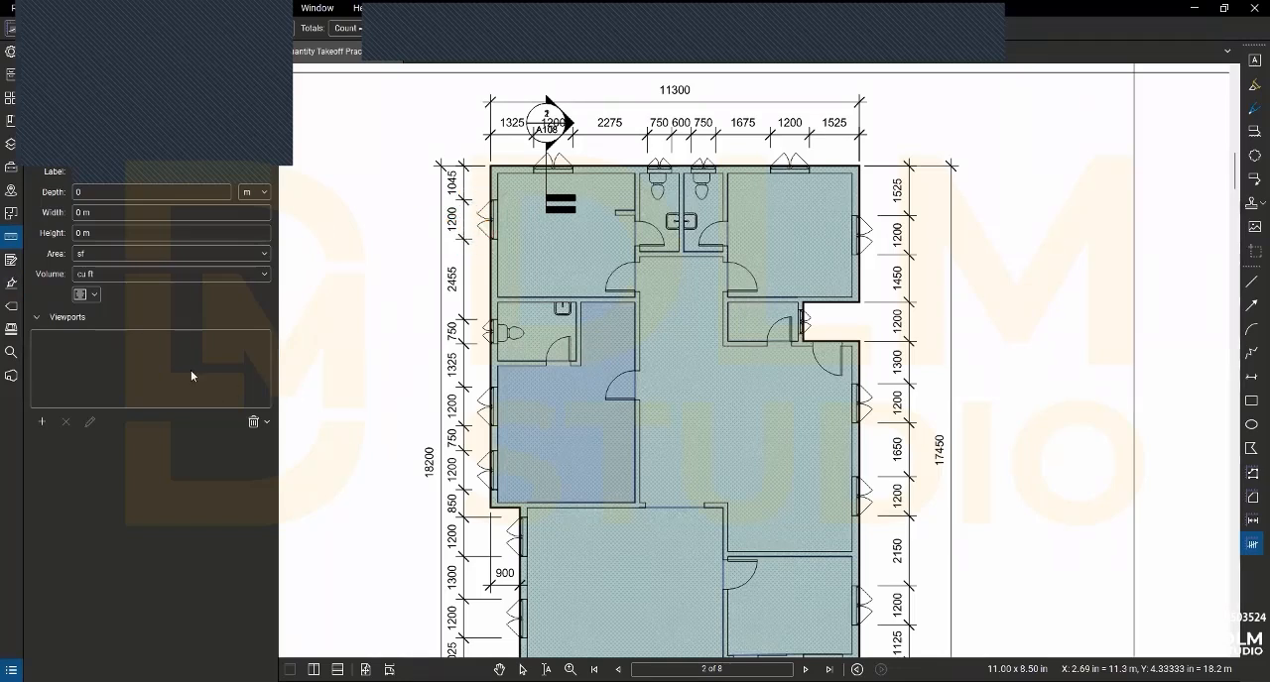
click(487, 218)
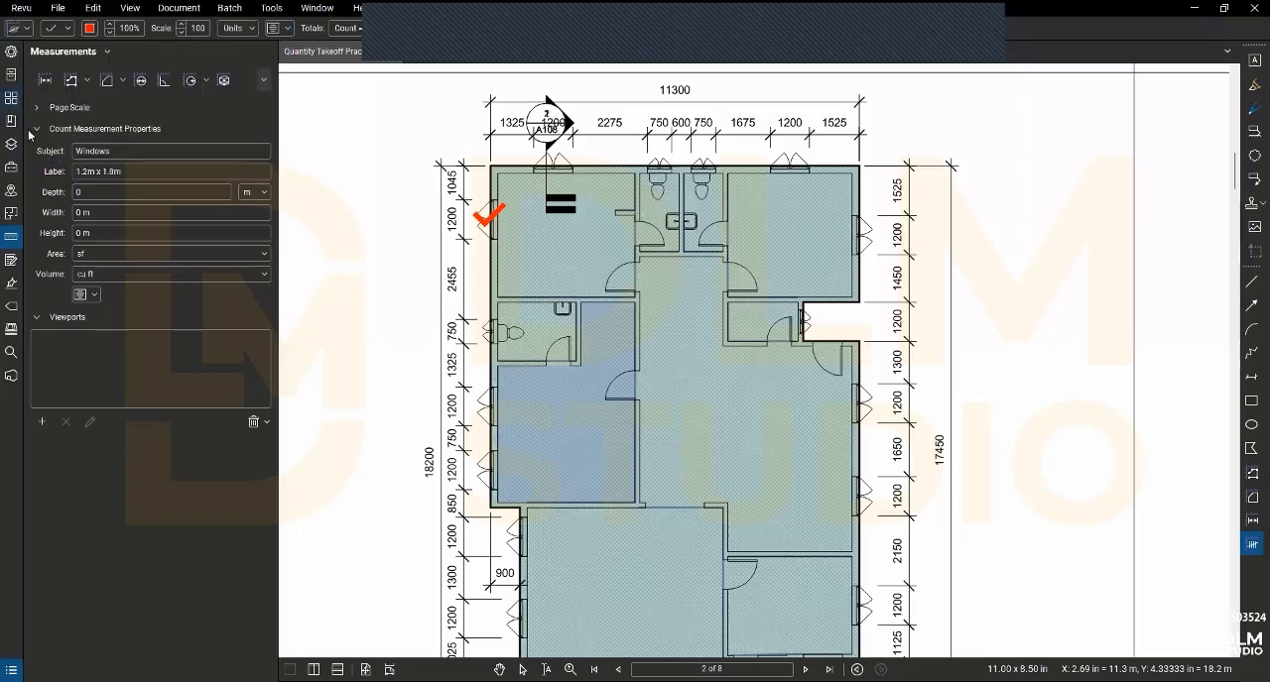
- Open page 6 and examine the window height dimensions on Side Elevation 1
click(11, 97)
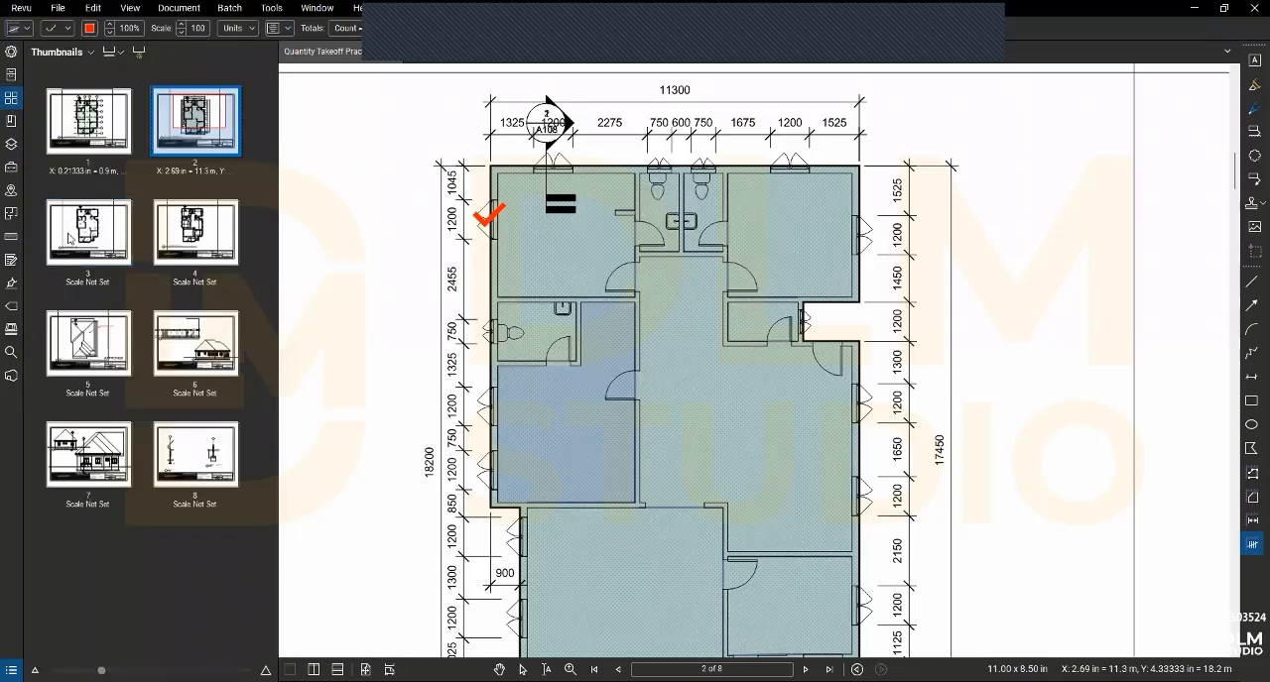
click(218, 354)
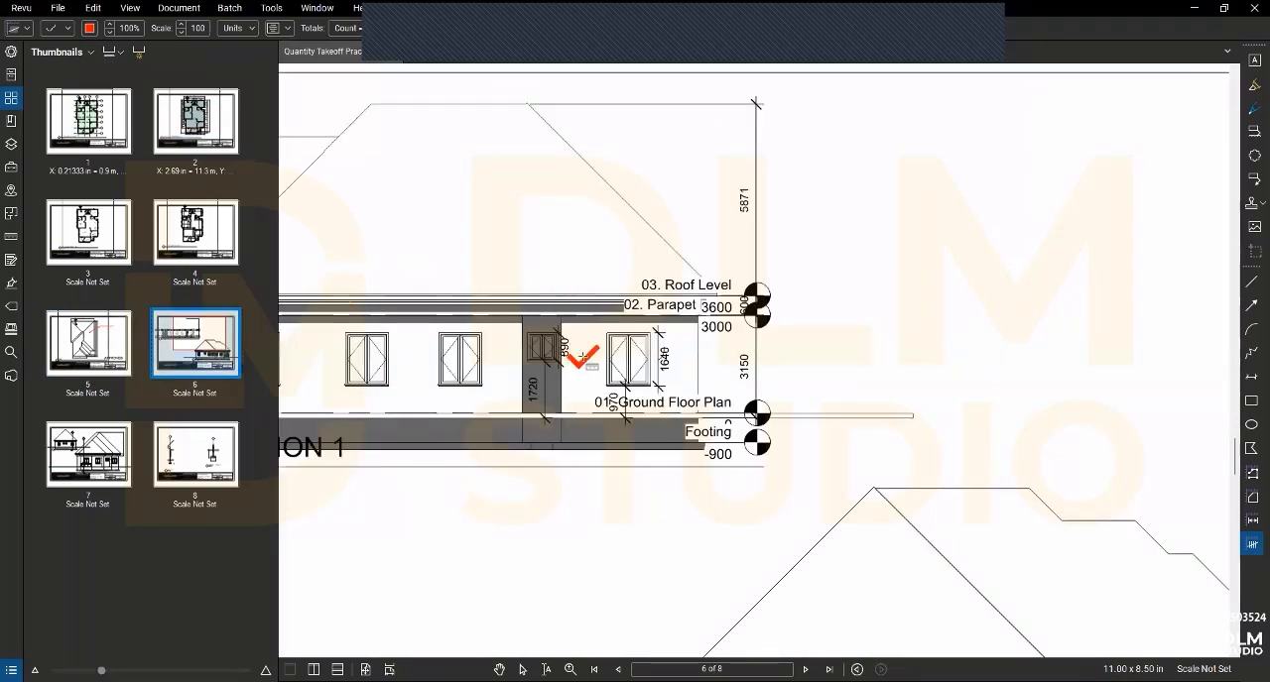
drag(587, 366, 698, 388)
scroll(898, 313, down, 1)
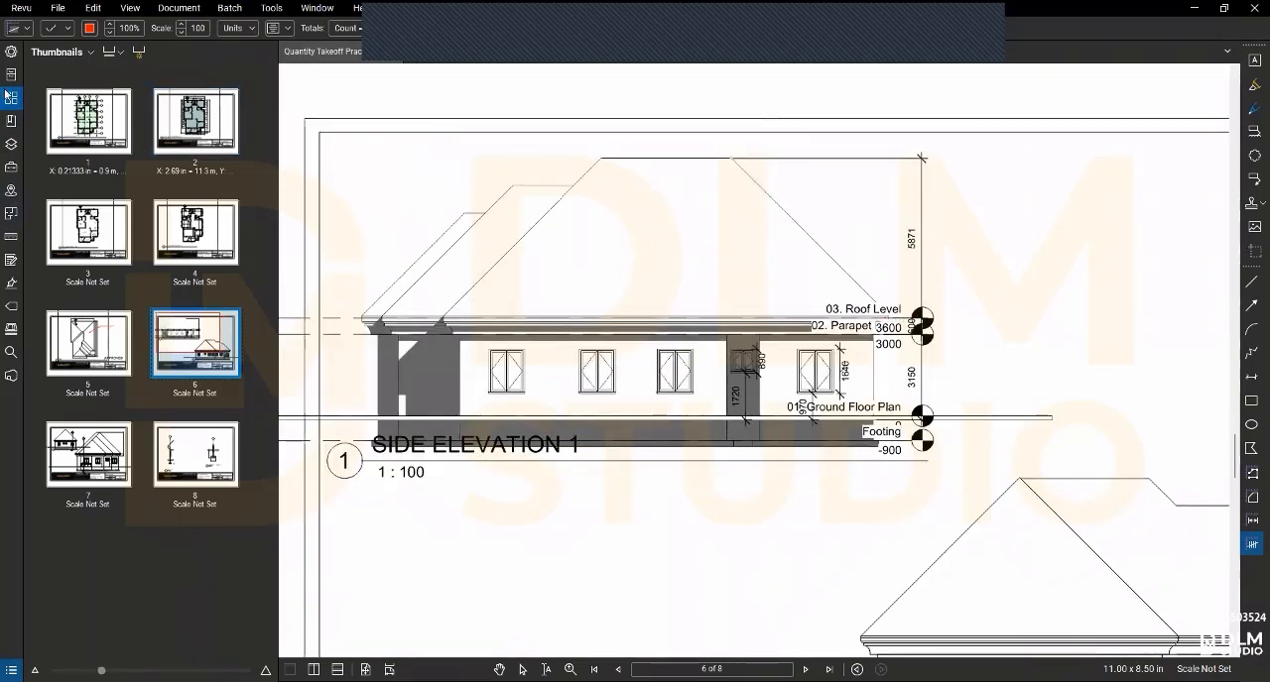
- Start calibrating page 6's scale, picking both ends of the 5871 roof height dimension on Side Elevation 1
click(11, 237)
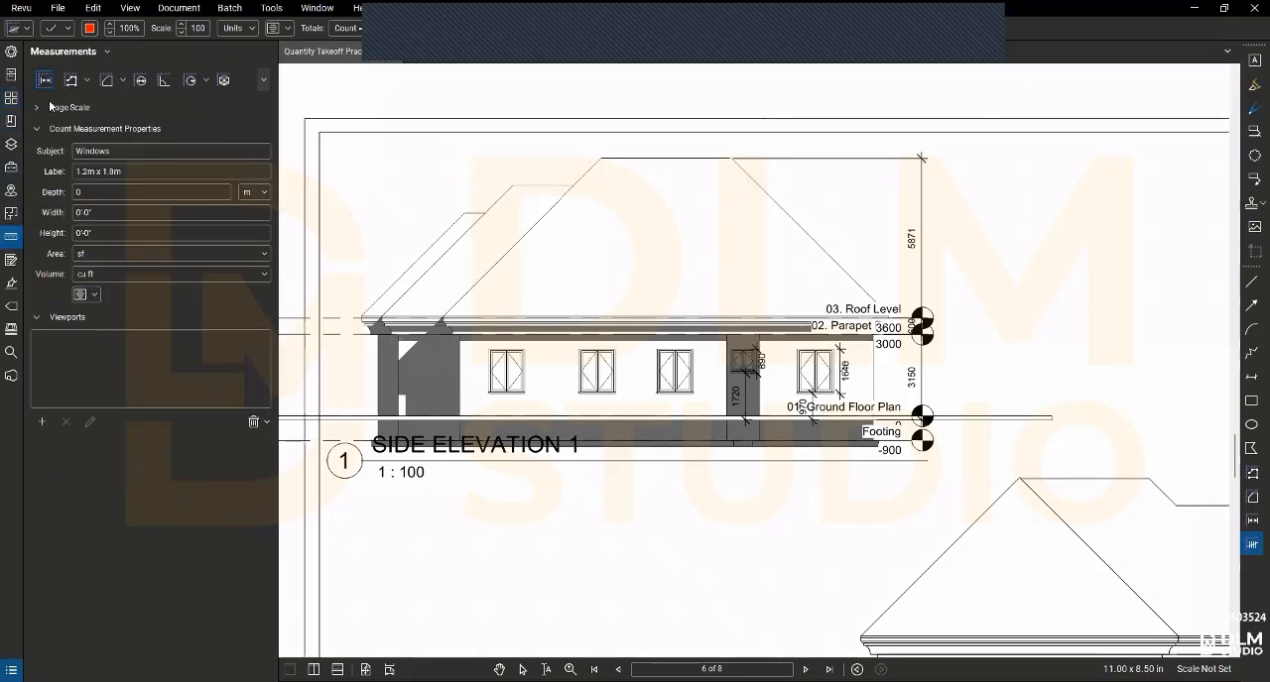
click(42, 109)
key(Escape)
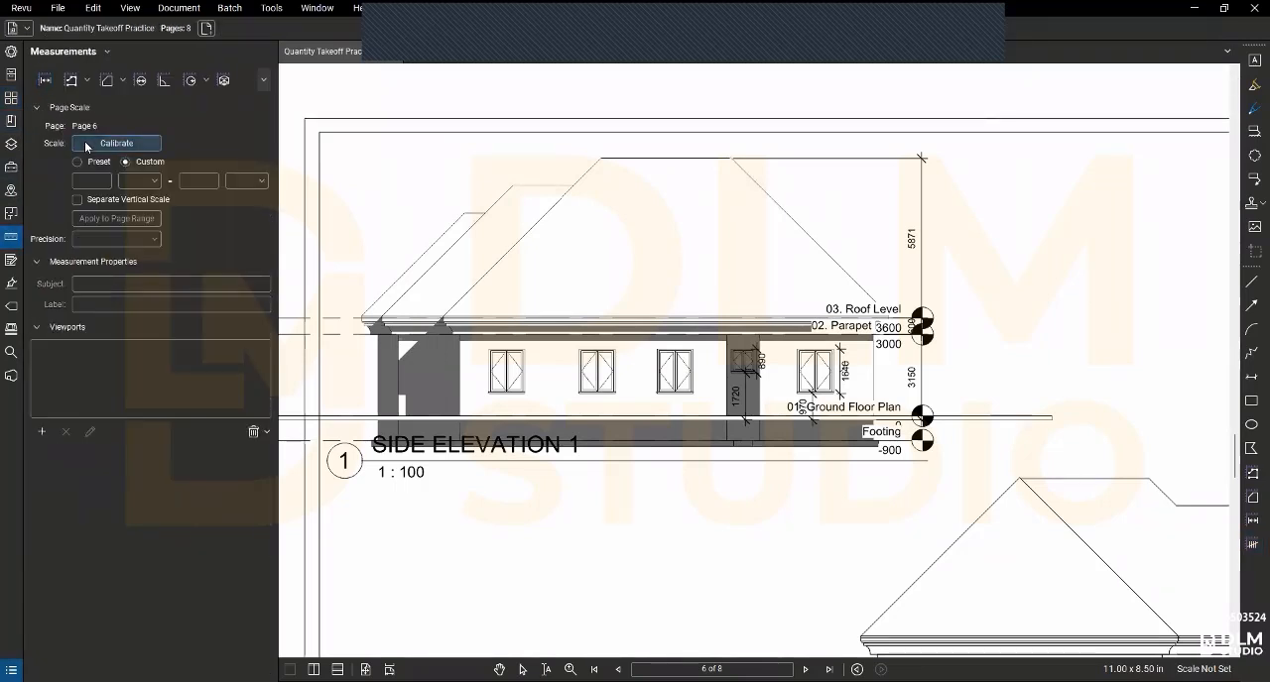
scroll(932, 167, up, 2)
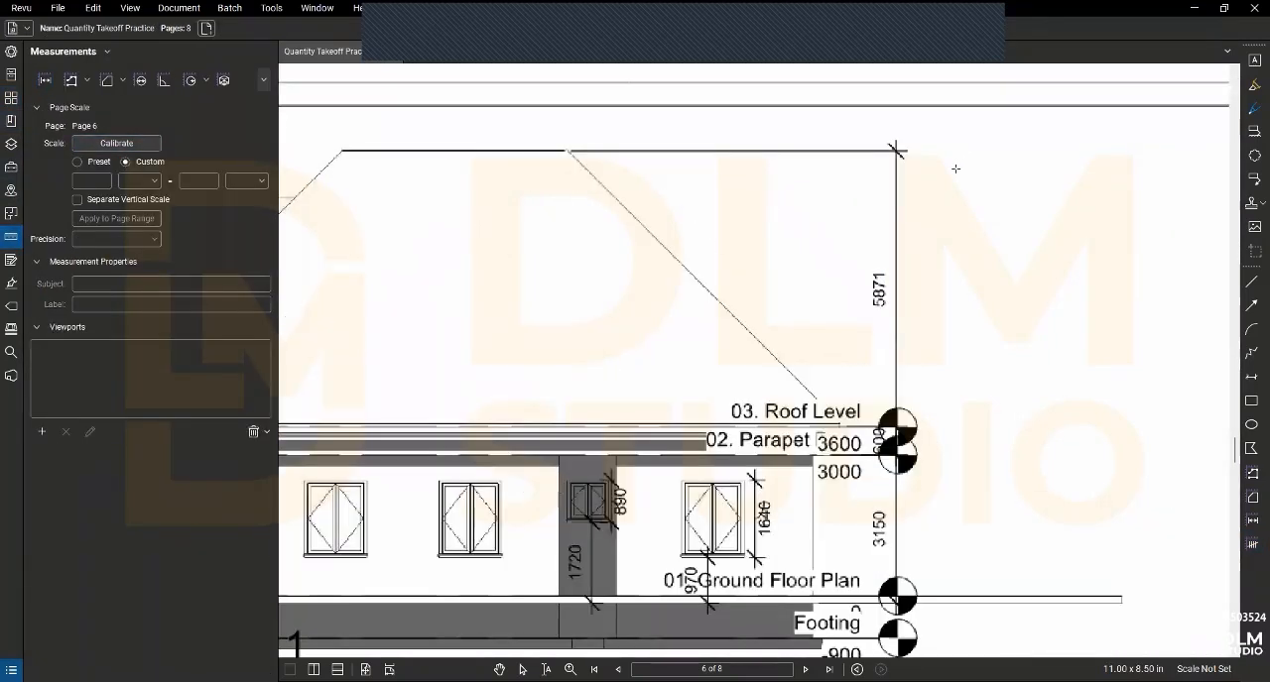
click(896, 152)
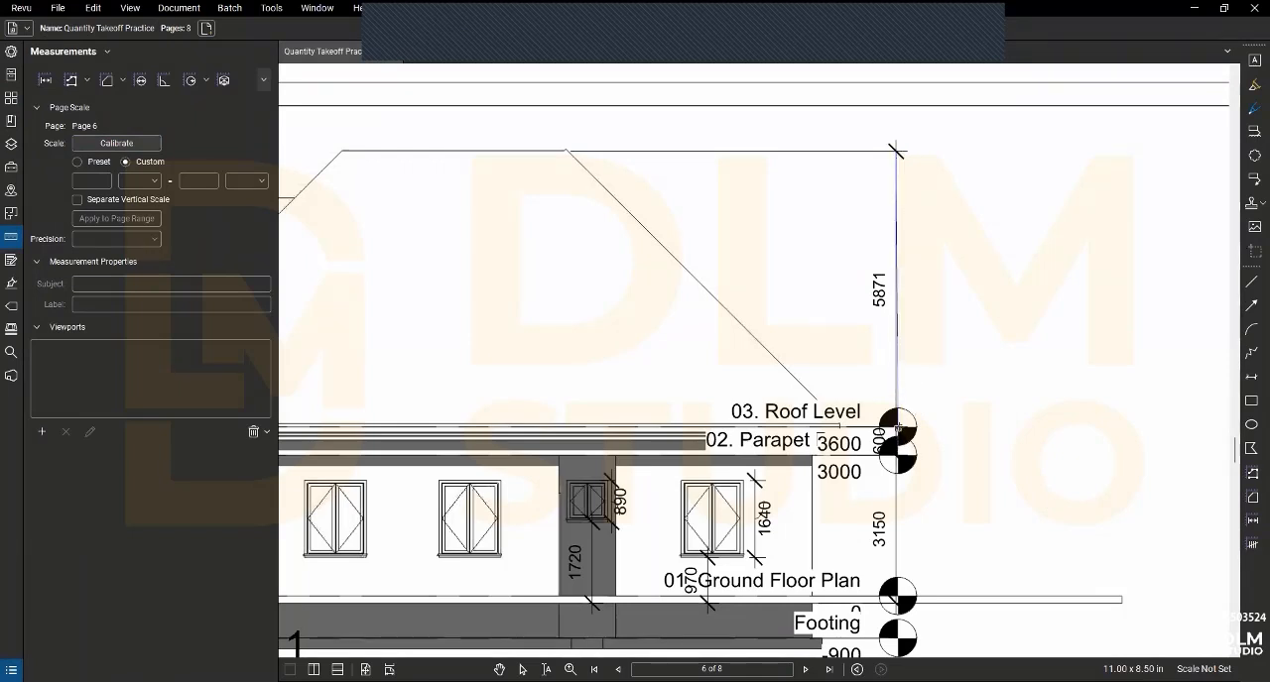
click(897, 425)
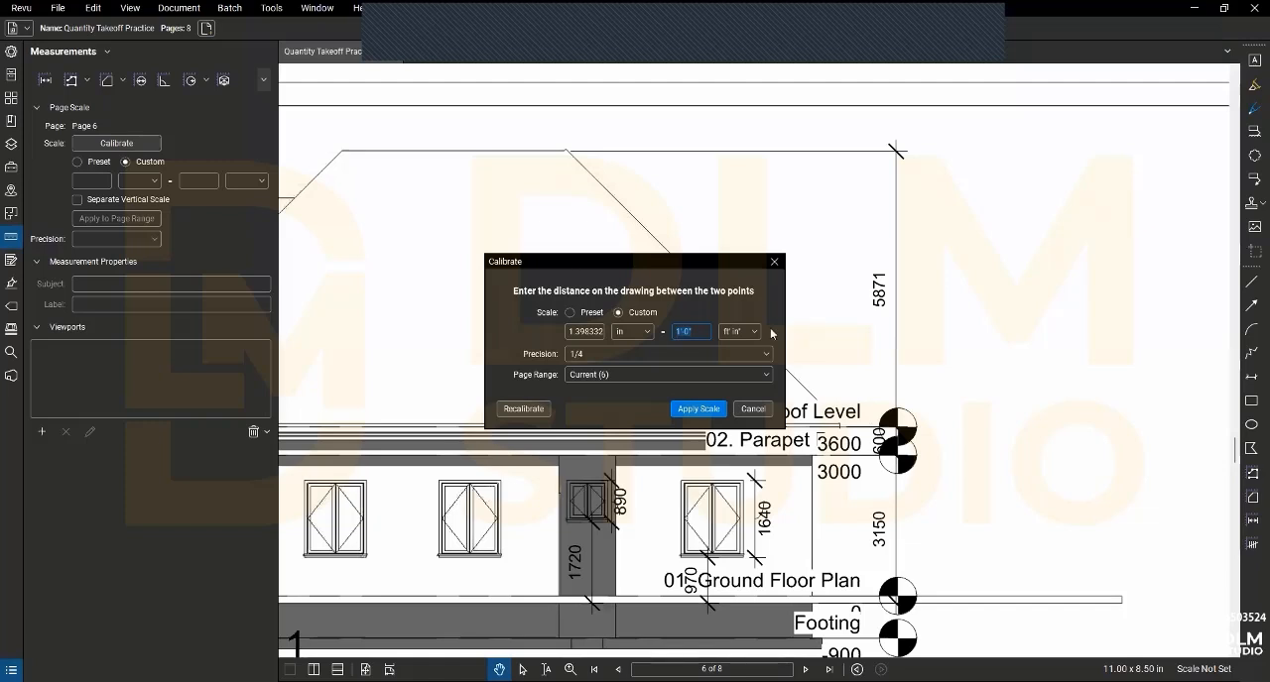
- Set the calibration distance to 5.87 m and apply the scale to the current page
click(738, 331)
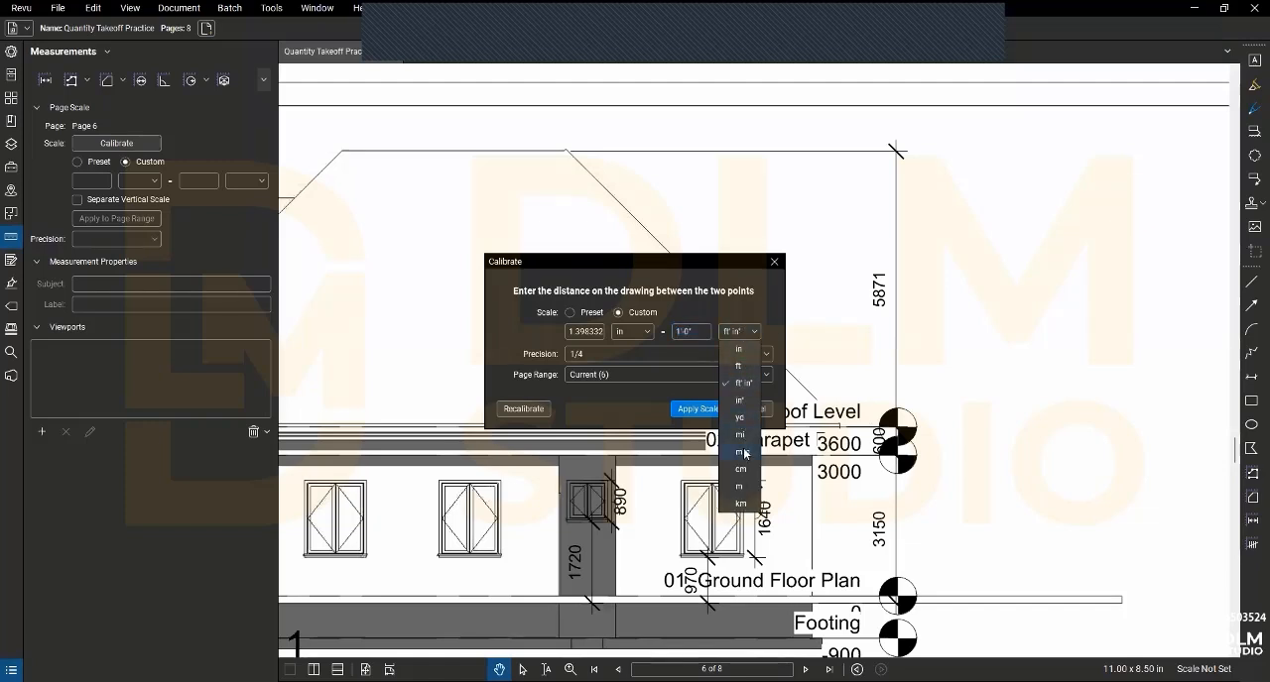
click(740, 486)
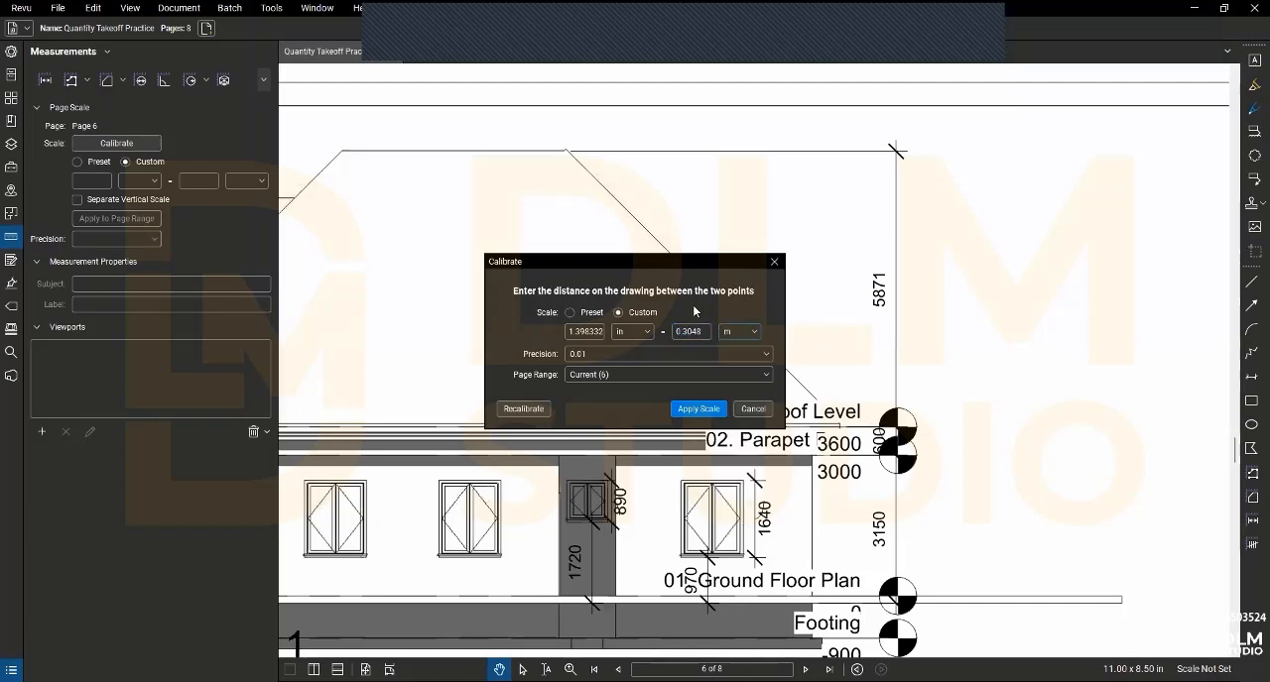
double_click(704, 332)
text(5.87)
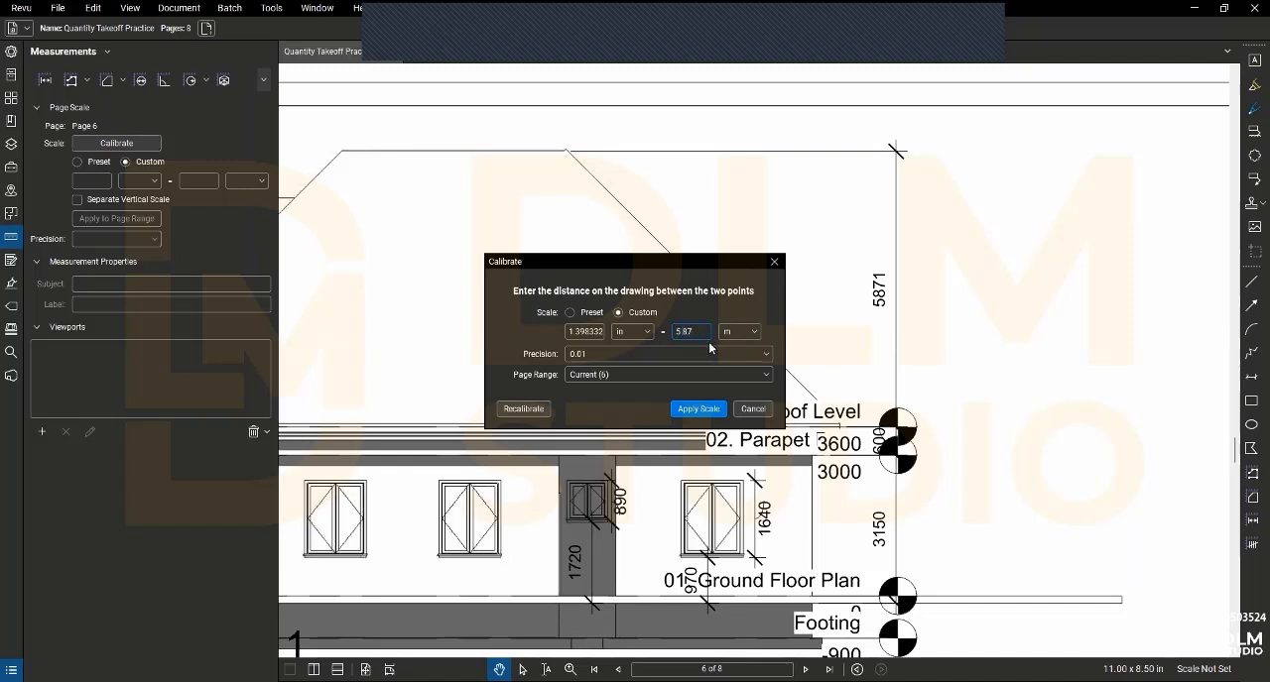
click(699, 410)
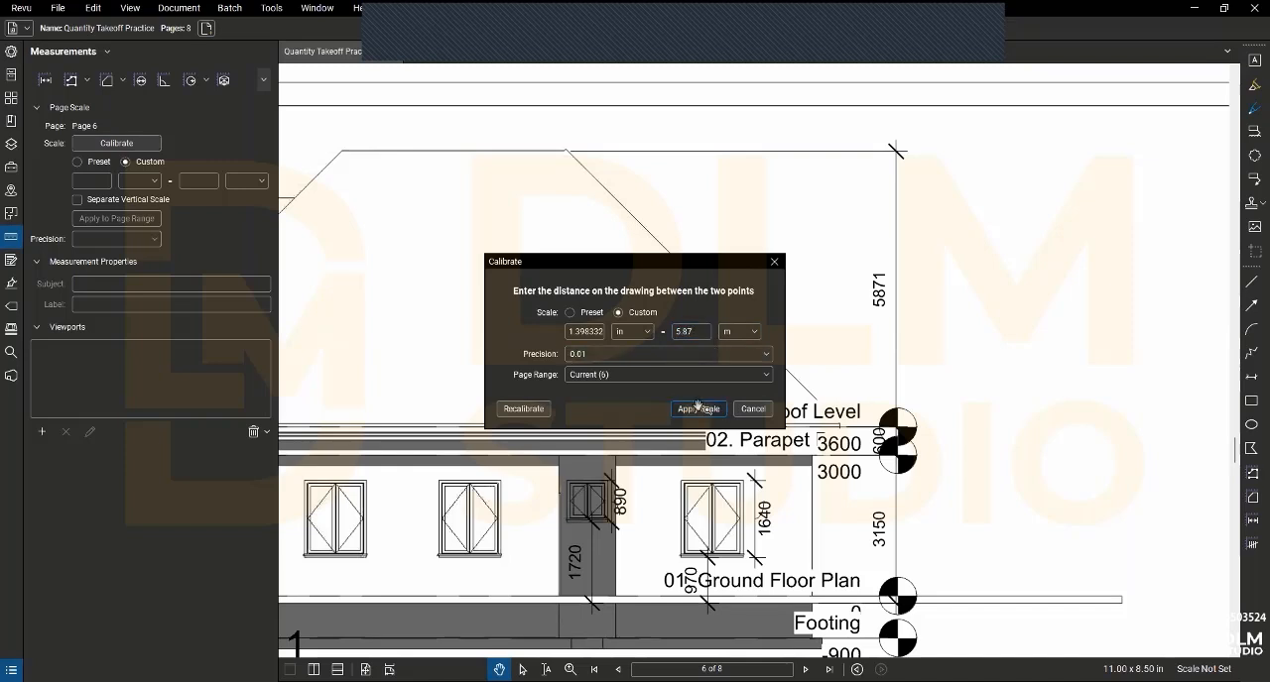
- Set up a Length measurement with the subject "window height"
scroll(694, 410, down, 2)
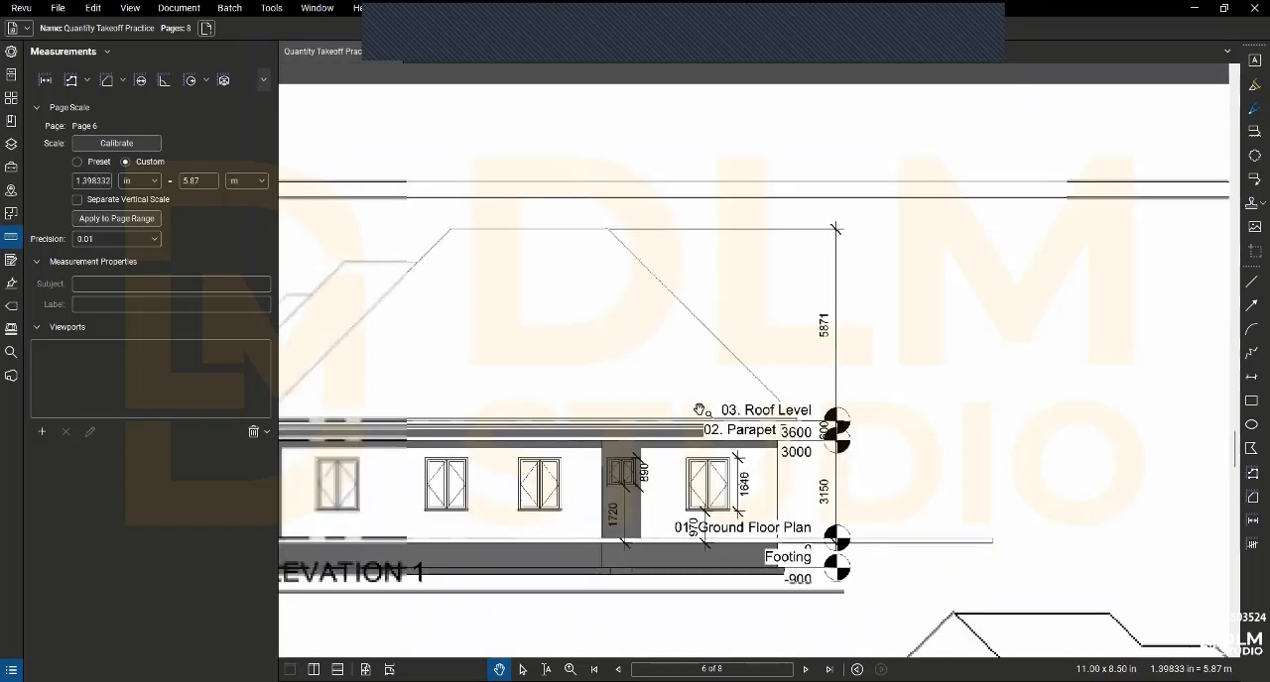
click(44, 79)
scroll(375, 442, up, 2)
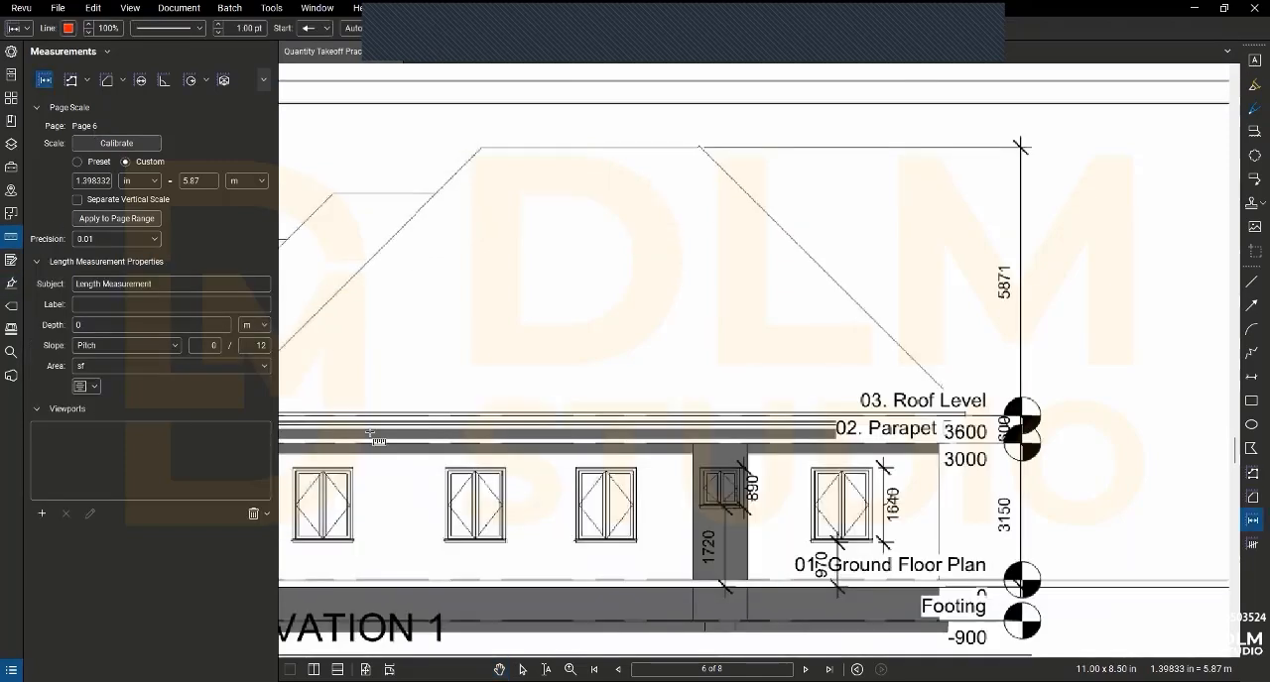
triple_click(165, 287)
text(w)
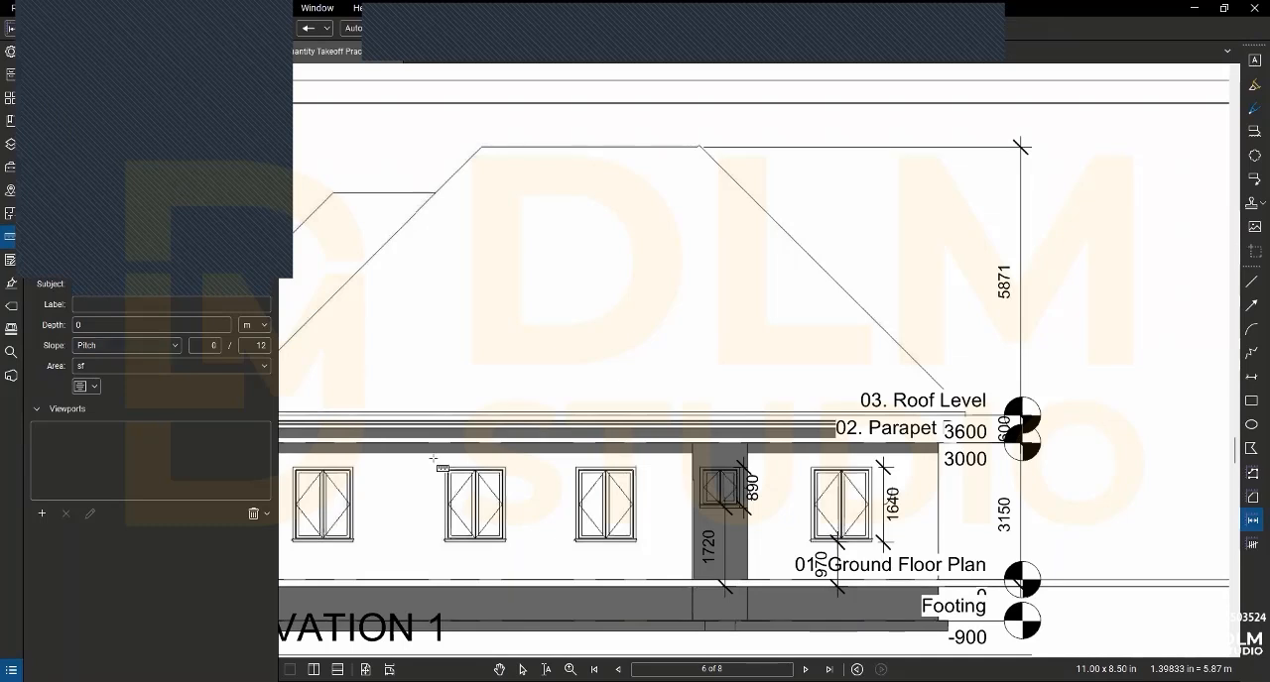
- Measure the full height of the second window from the left on Side Elevation 1, from frame top to sill underside
scroll(474, 561, up, 2)
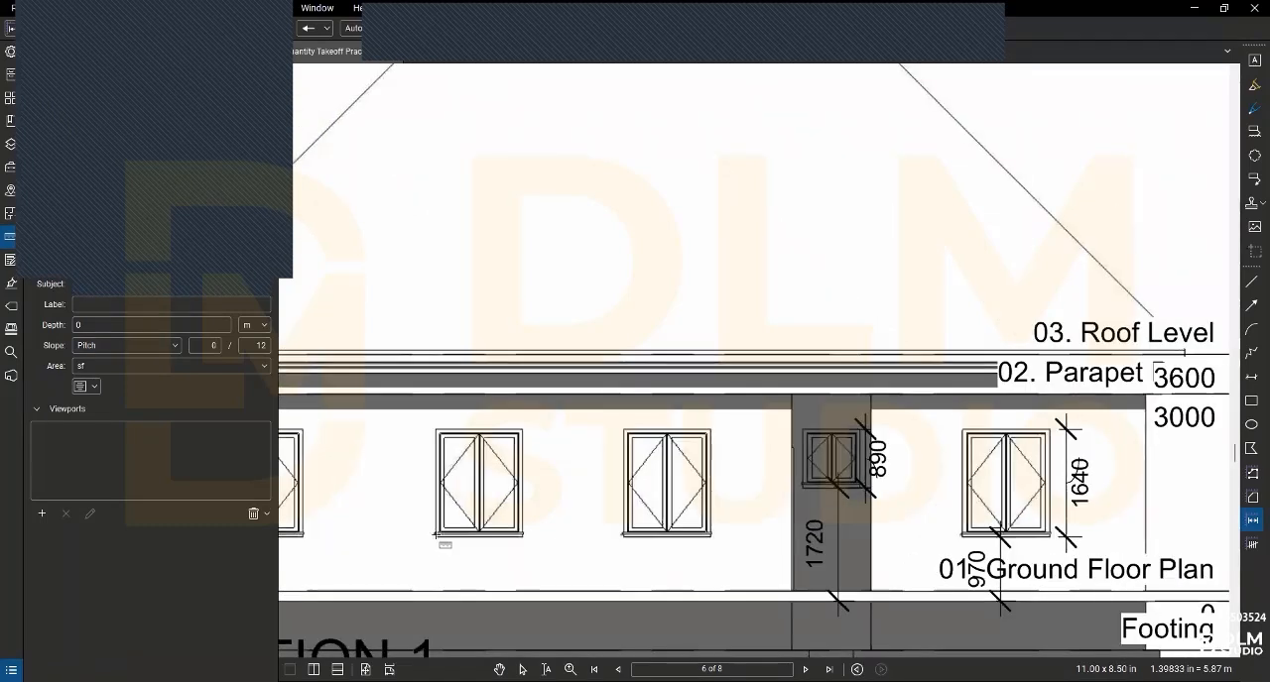
scroll(437, 534, up, 2)
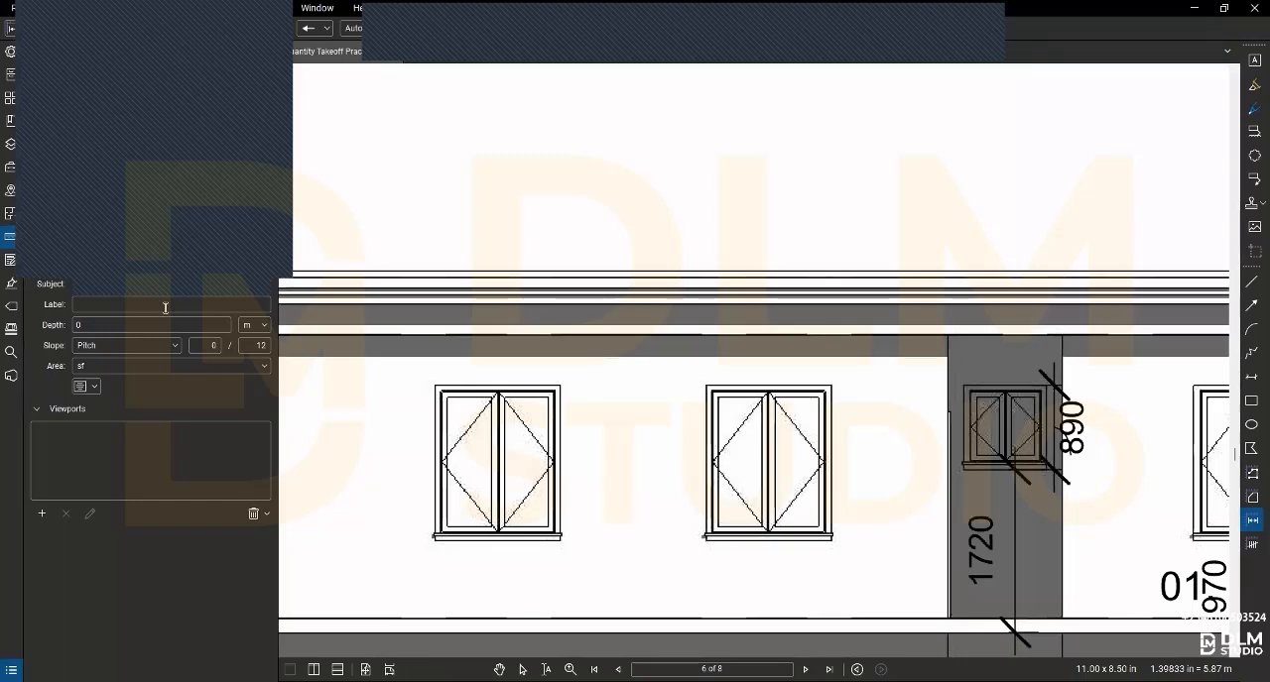
click(437, 389)
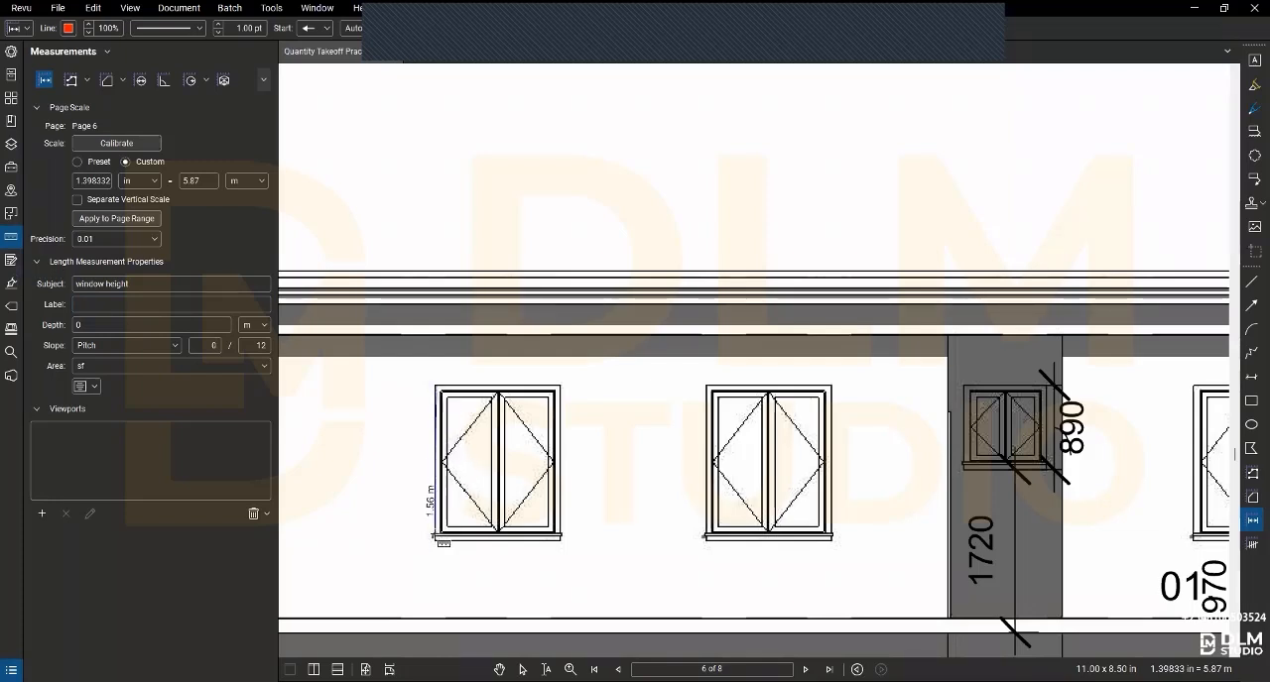
scroll(434, 540, up, 3)
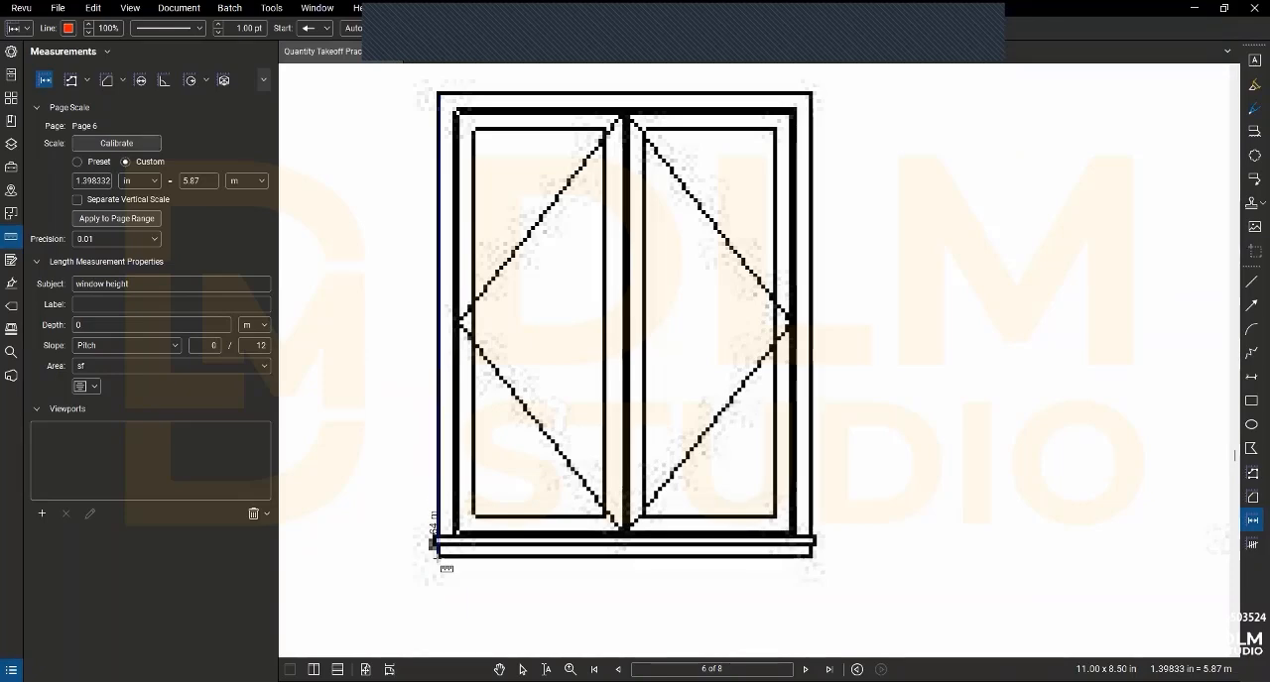
click(437, 551)
scroll(516, 530, down, 5)
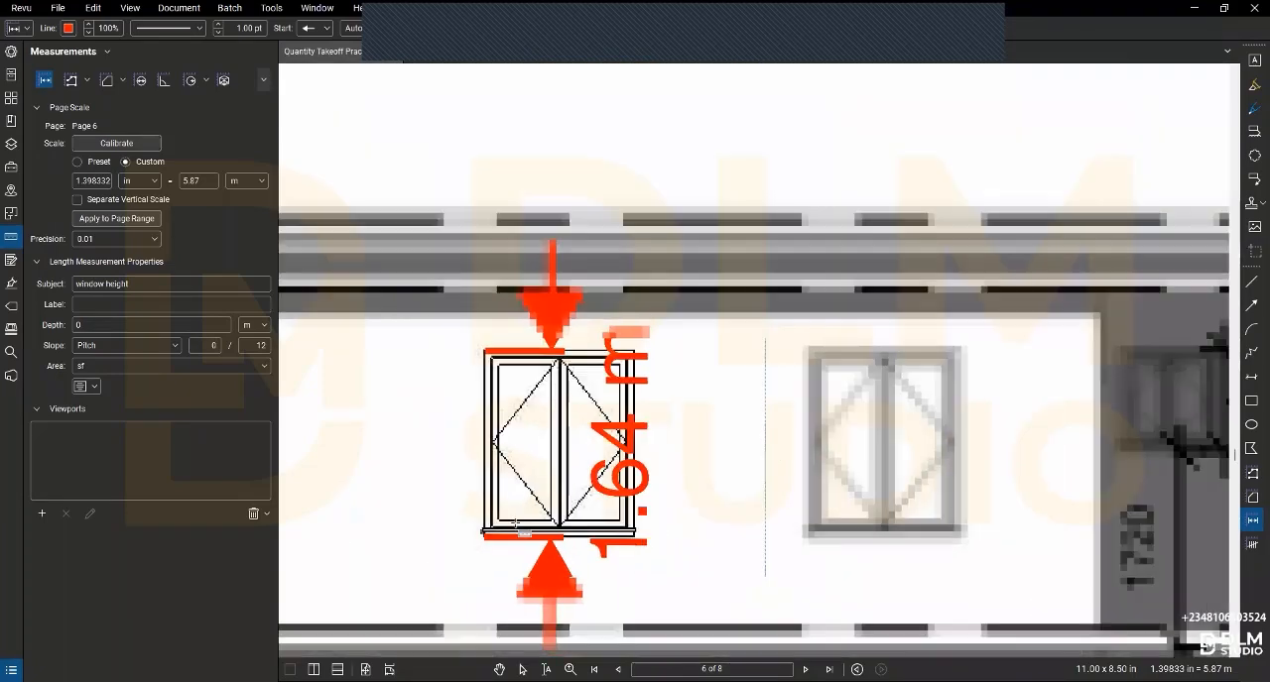
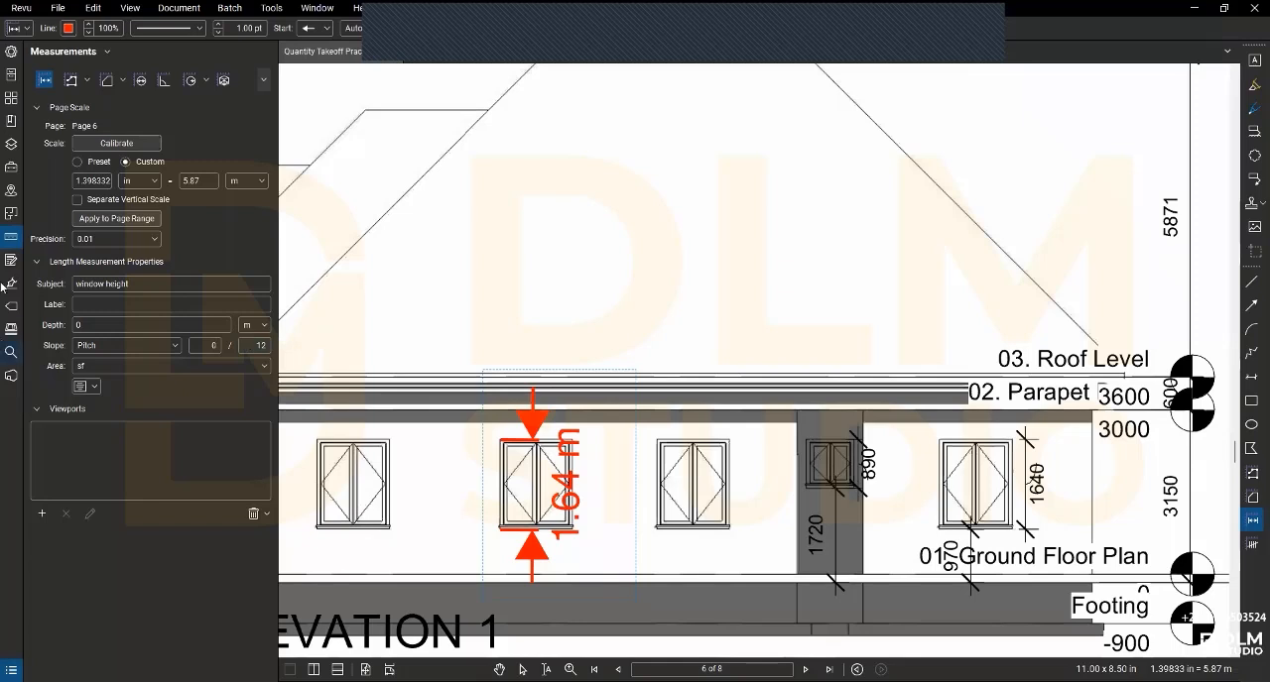
- Go to page 2, leave the Length measurement, and select the existing Windows count mark on the plan's left wall
click(11, 99)
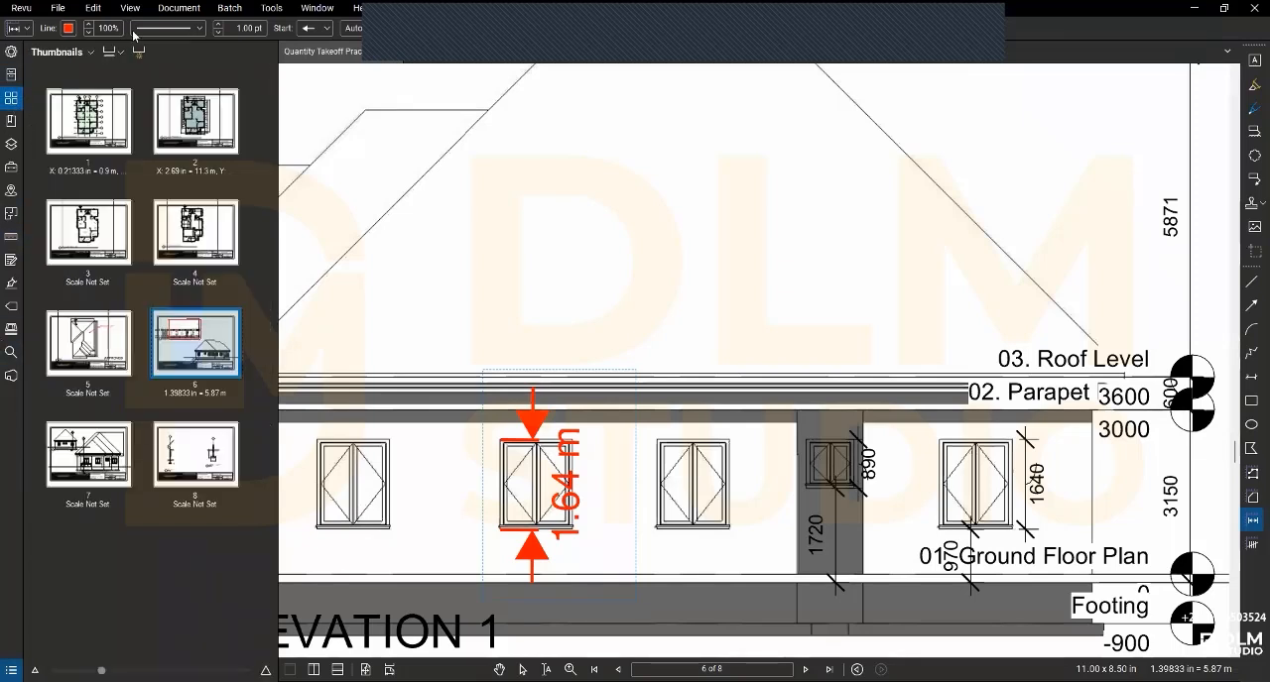
click(176, 117)
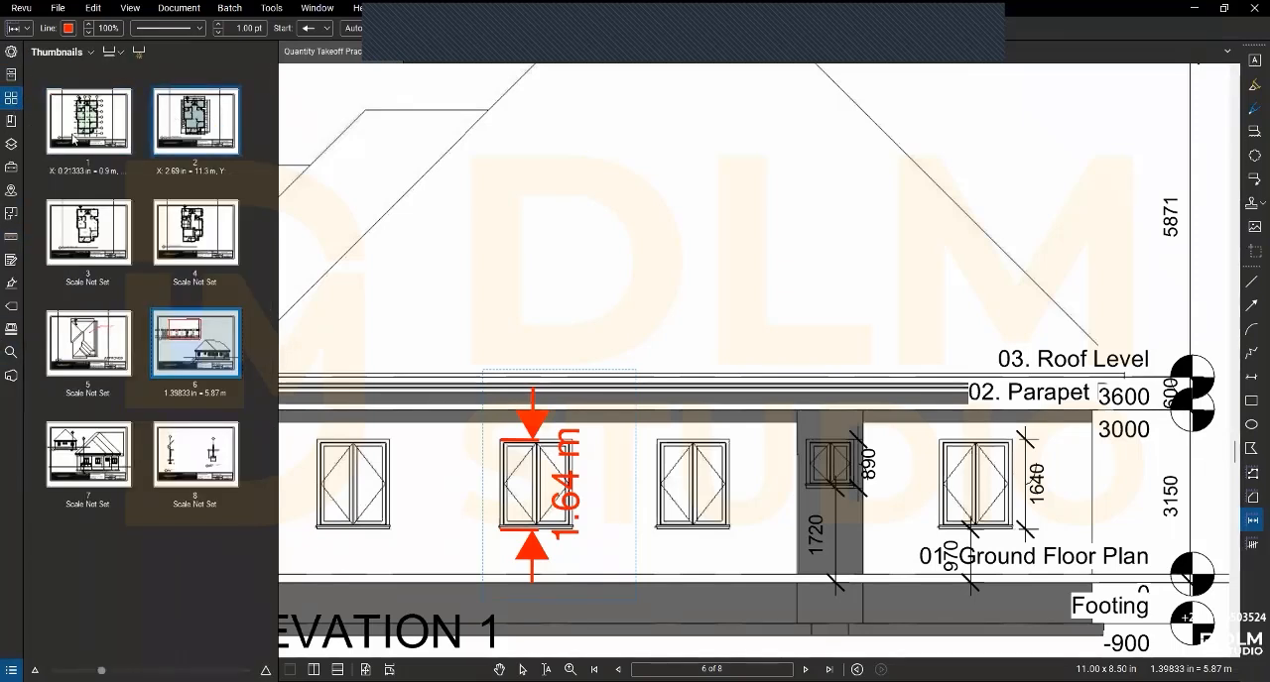
scroll(658, 270, down, 2)
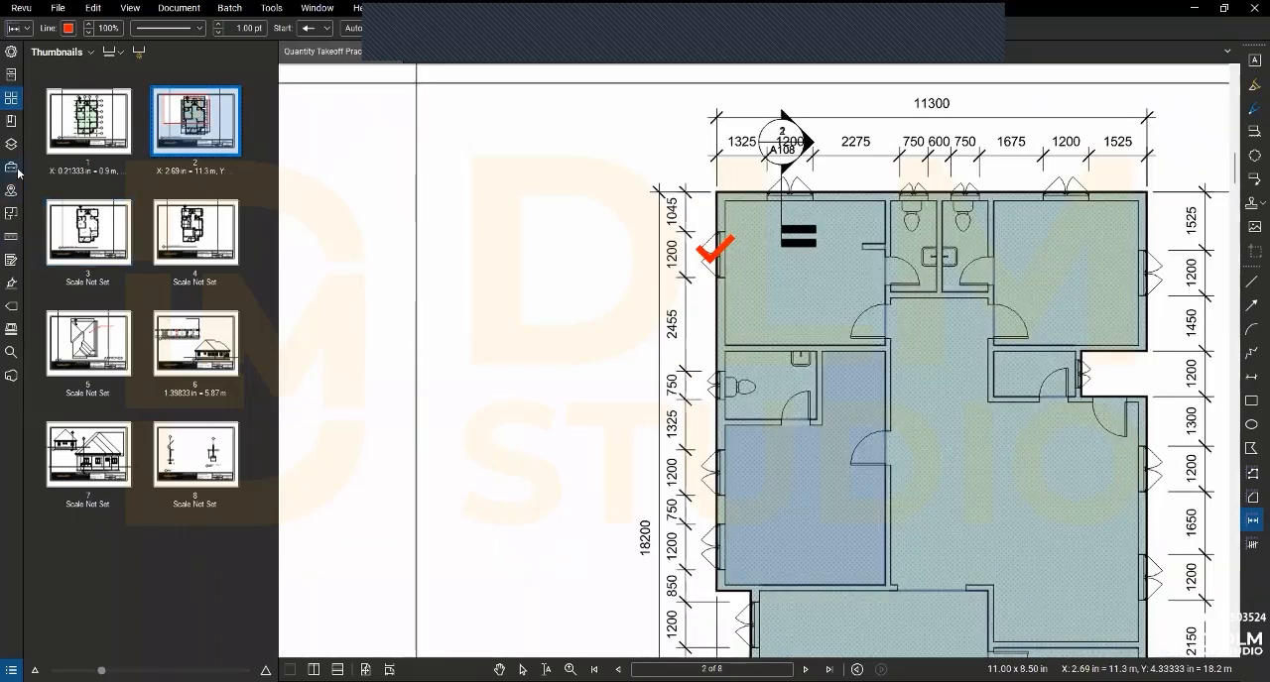
click(11, 237)
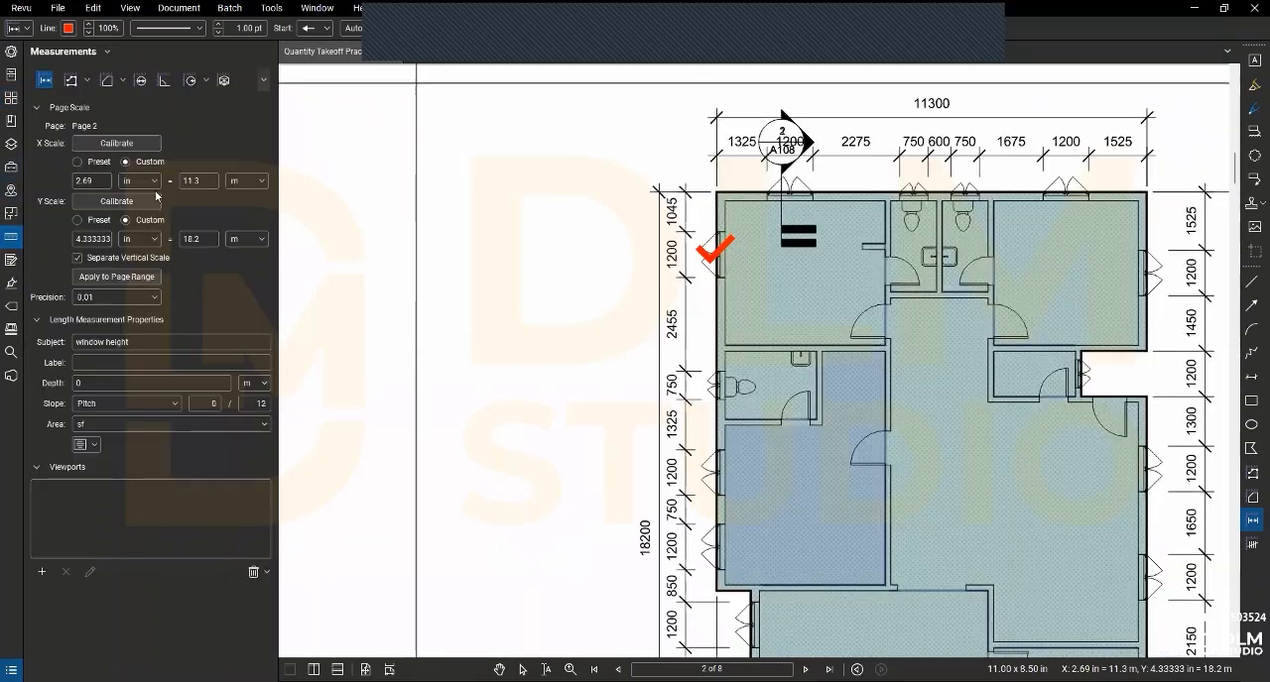
click(44, 107)
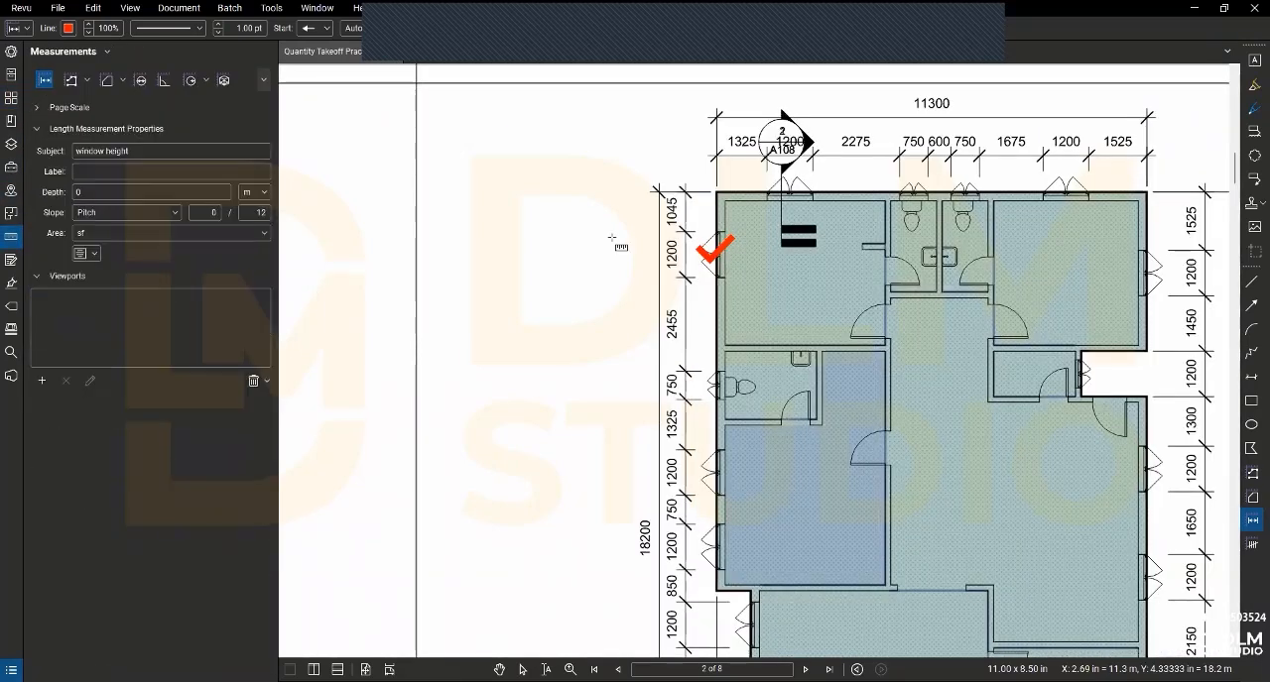
right_click(326, 232)
click(331, 190)
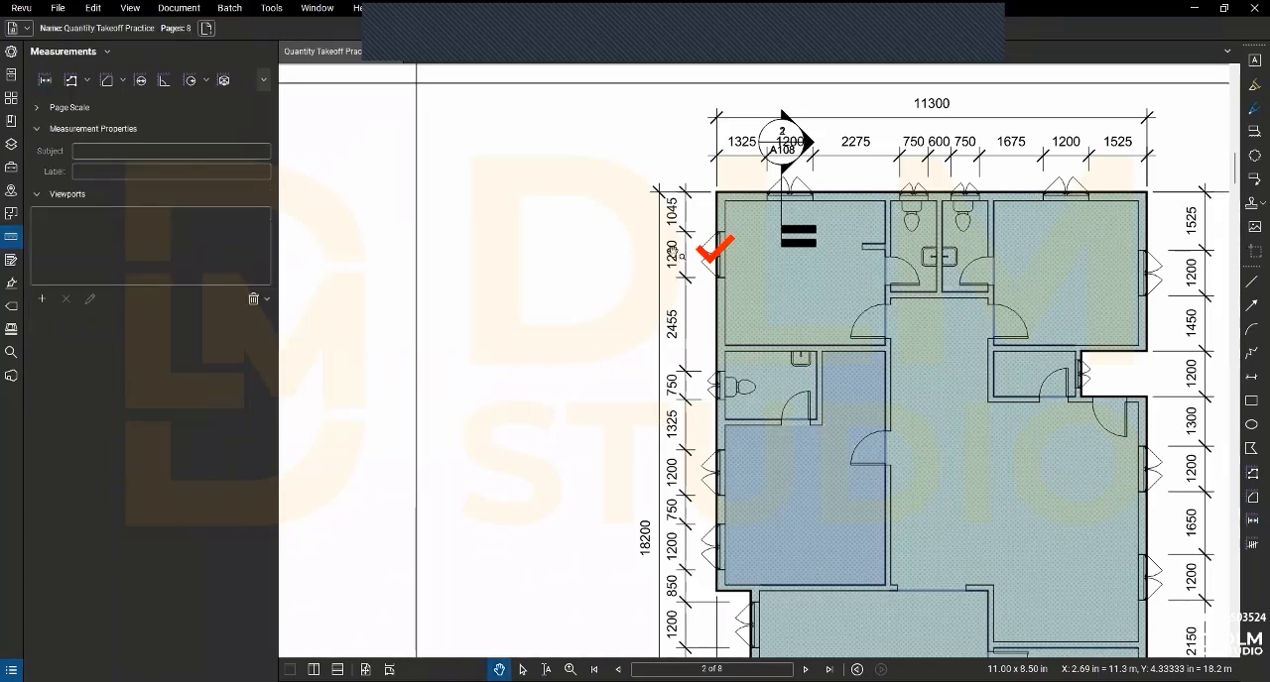
click(711, 247)
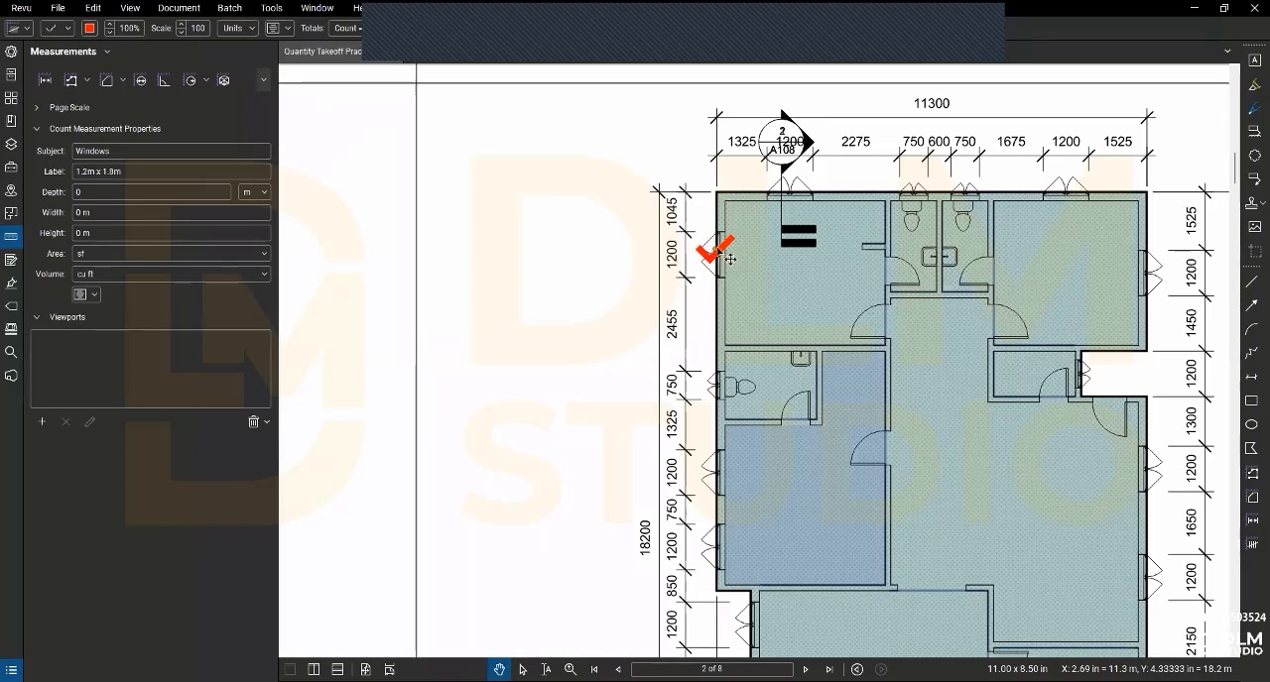
right_click(725, 264)
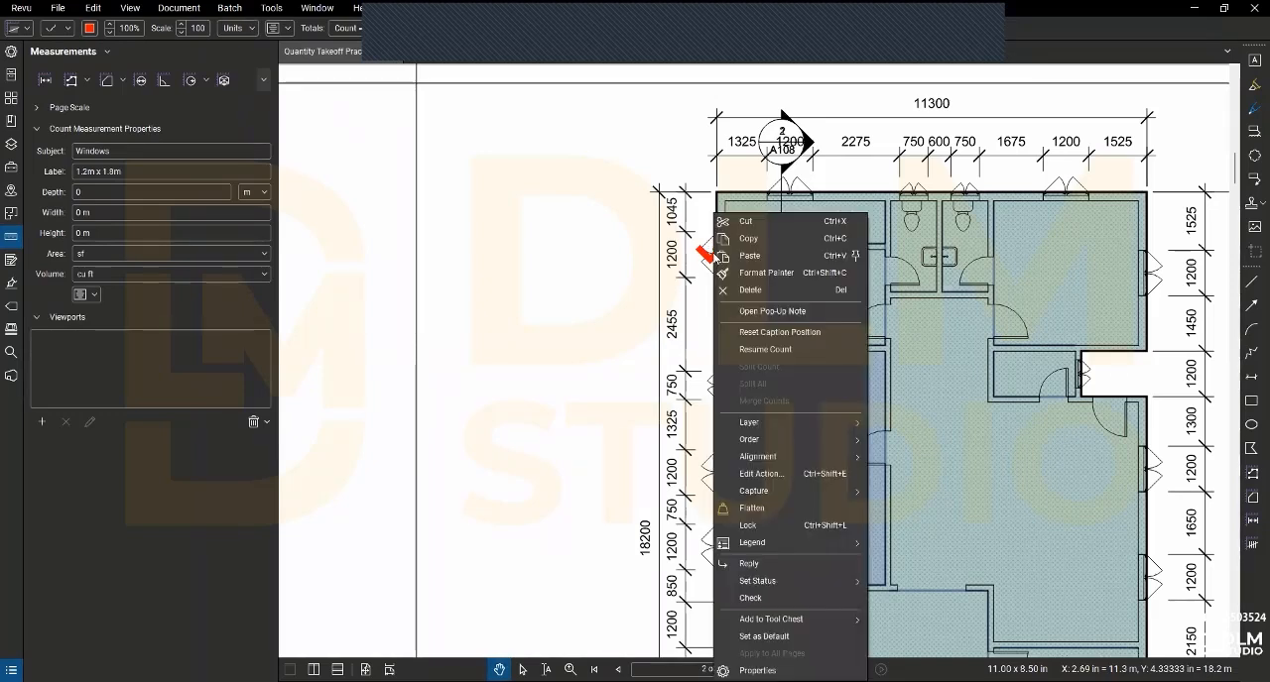
key(Escape)
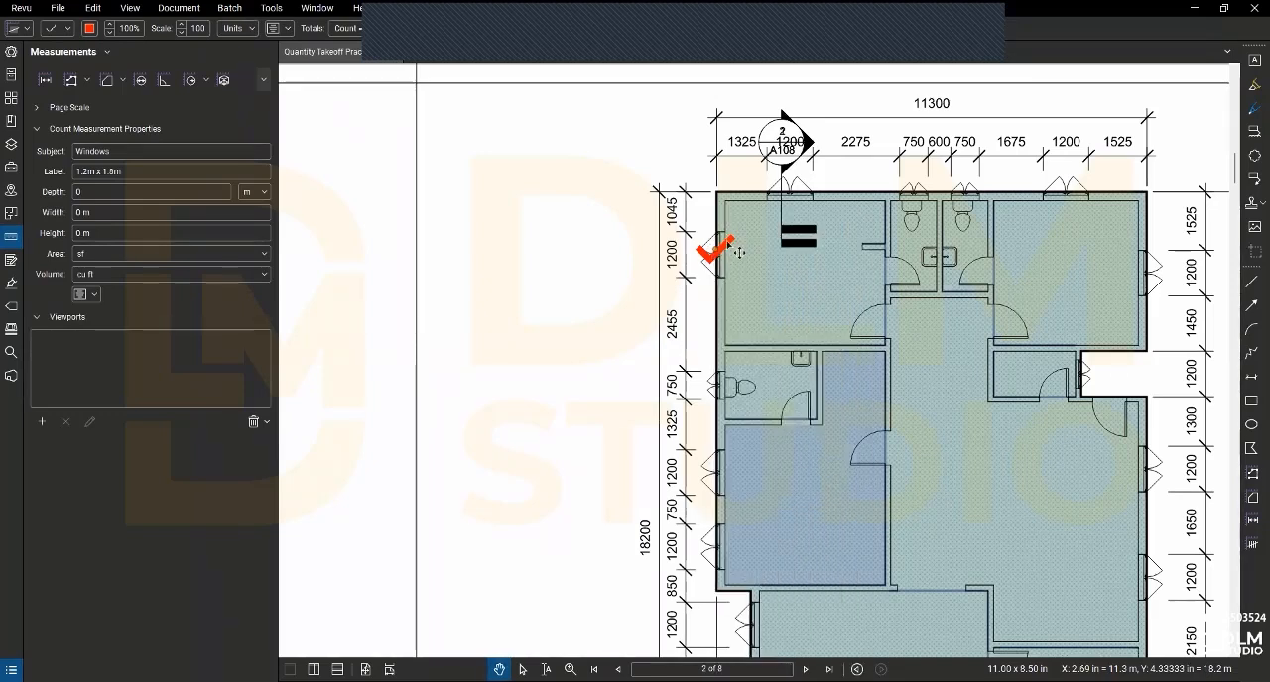
- Restyle the Windows count mark as a green square at scale 70, leaving its caption hidden
click(11, 53)
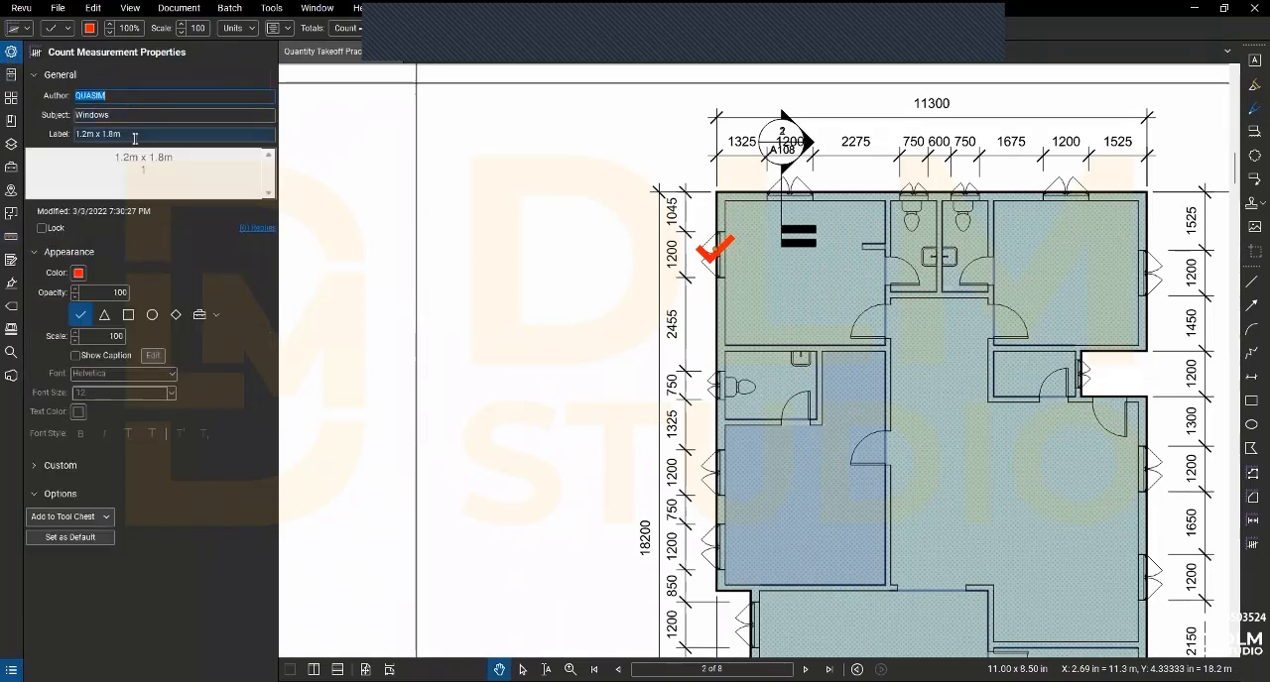
click(80, 274)
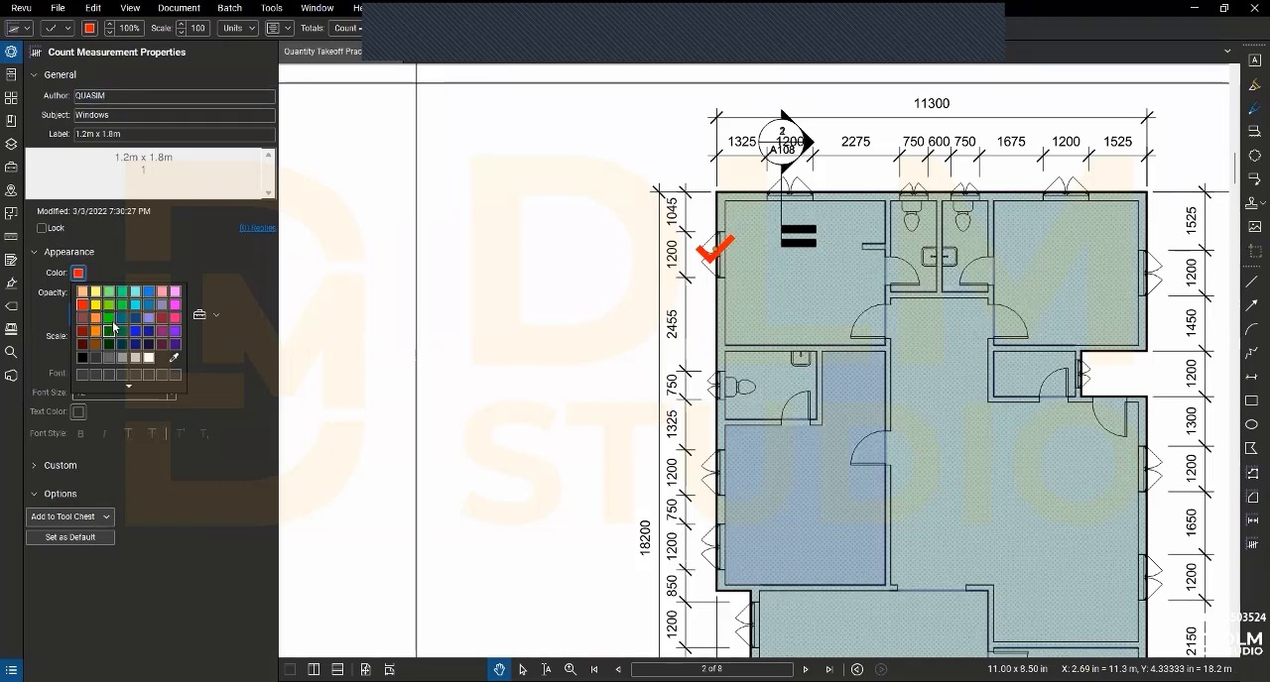
click(108, 304)
click(128, 314)
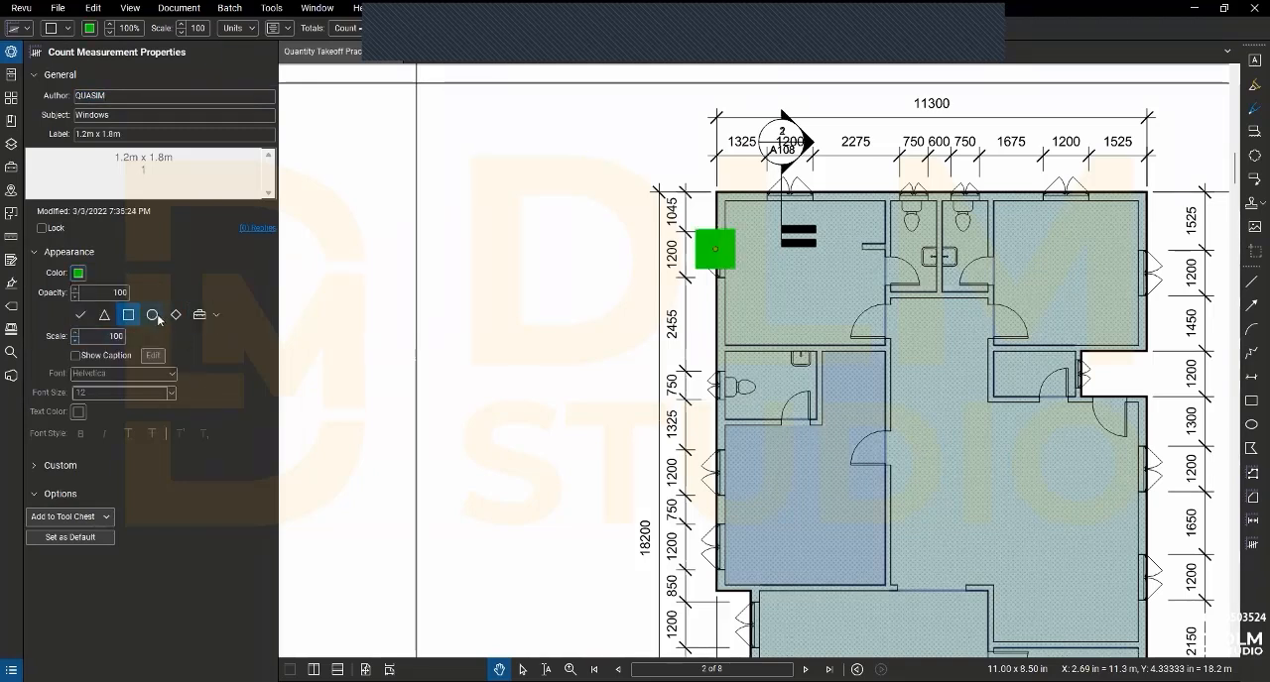
click(74, 340)
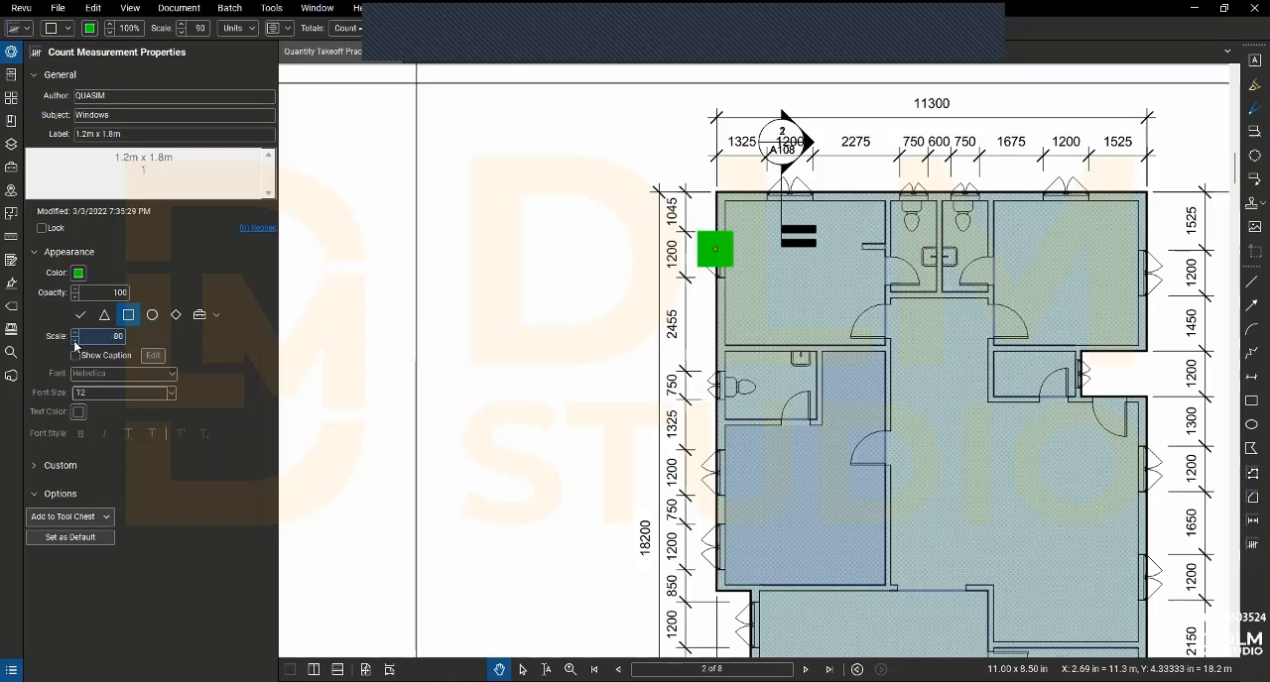
click(74, 341)
click(75, 339)
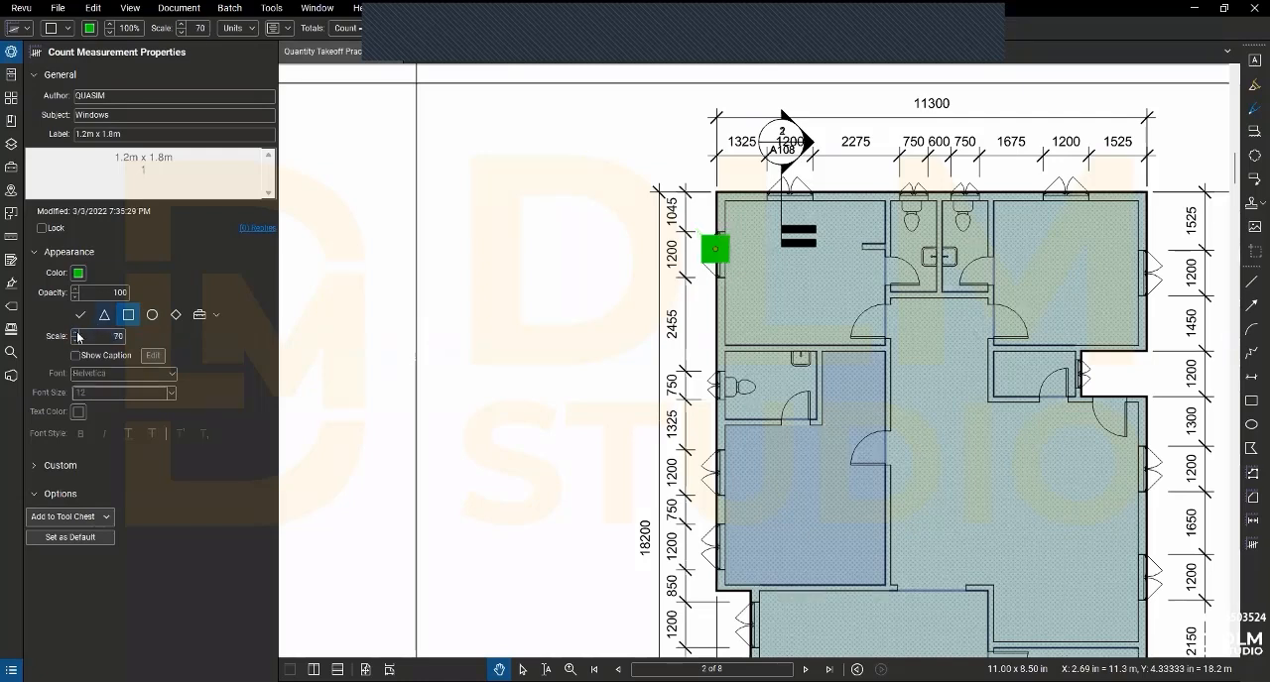
click(76, 356)
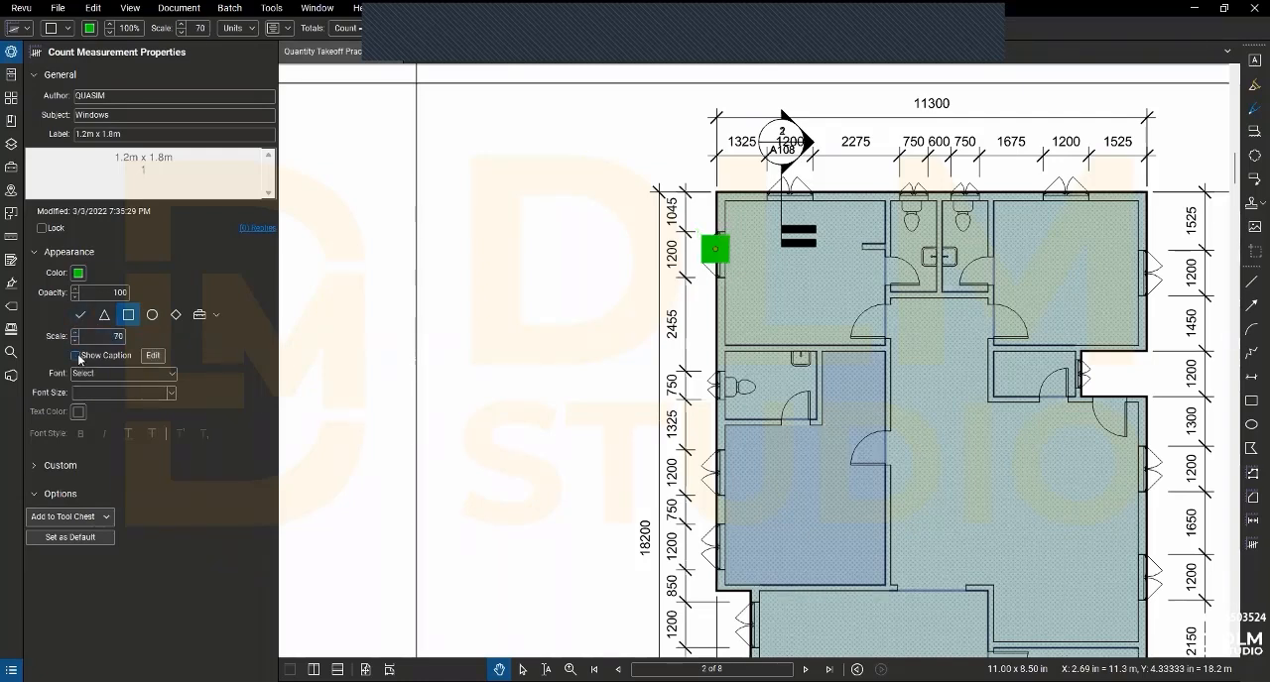
click(76, 356)
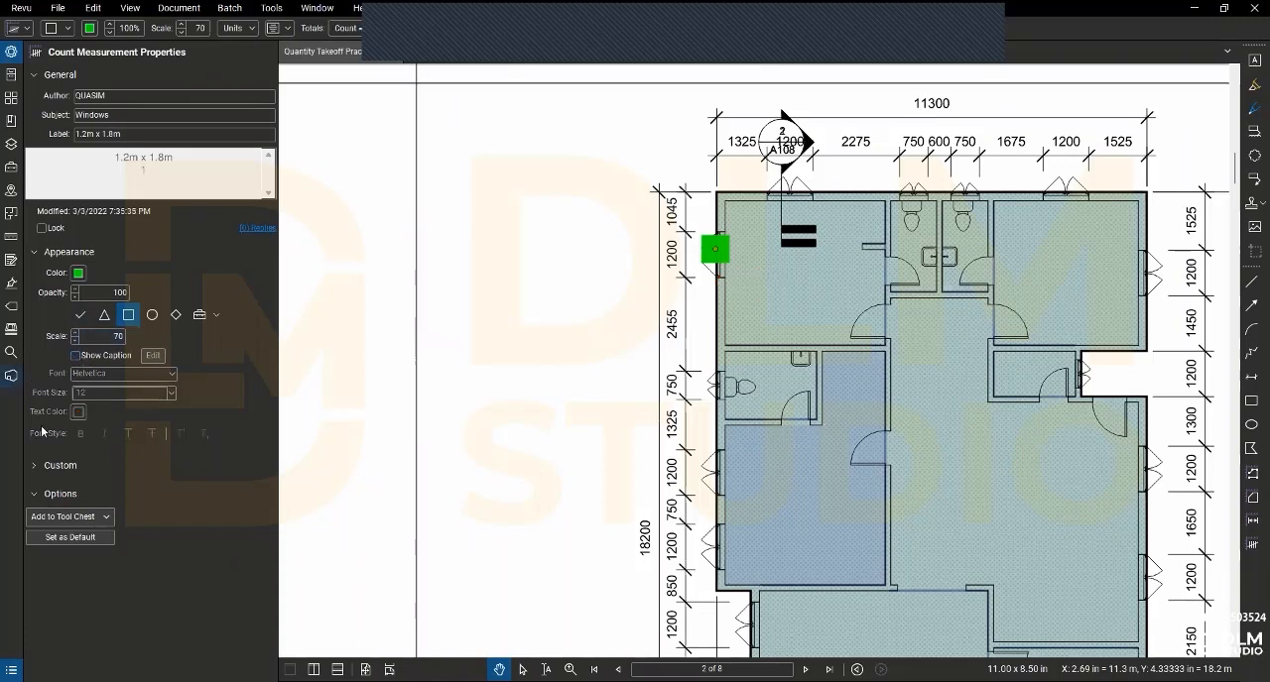
- Add the green Windows count to the MY TOOL QS set and pick that saved tool for counting
click(42, 516)
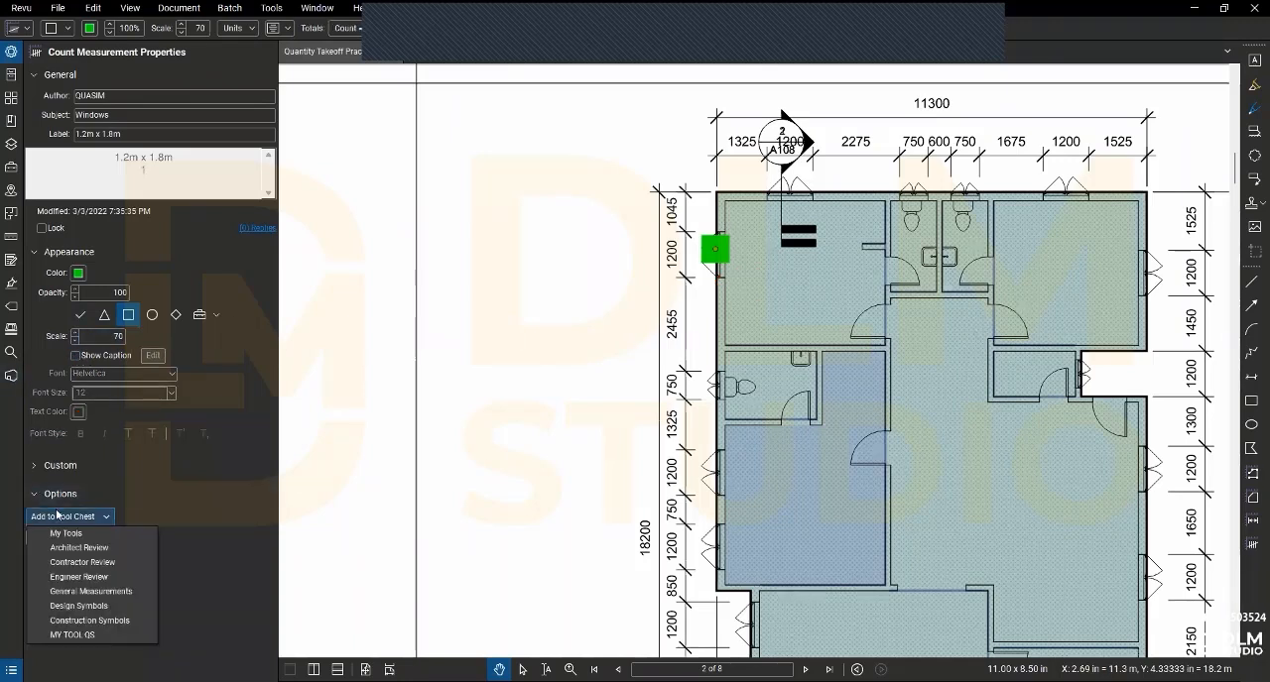
click(72, 634)
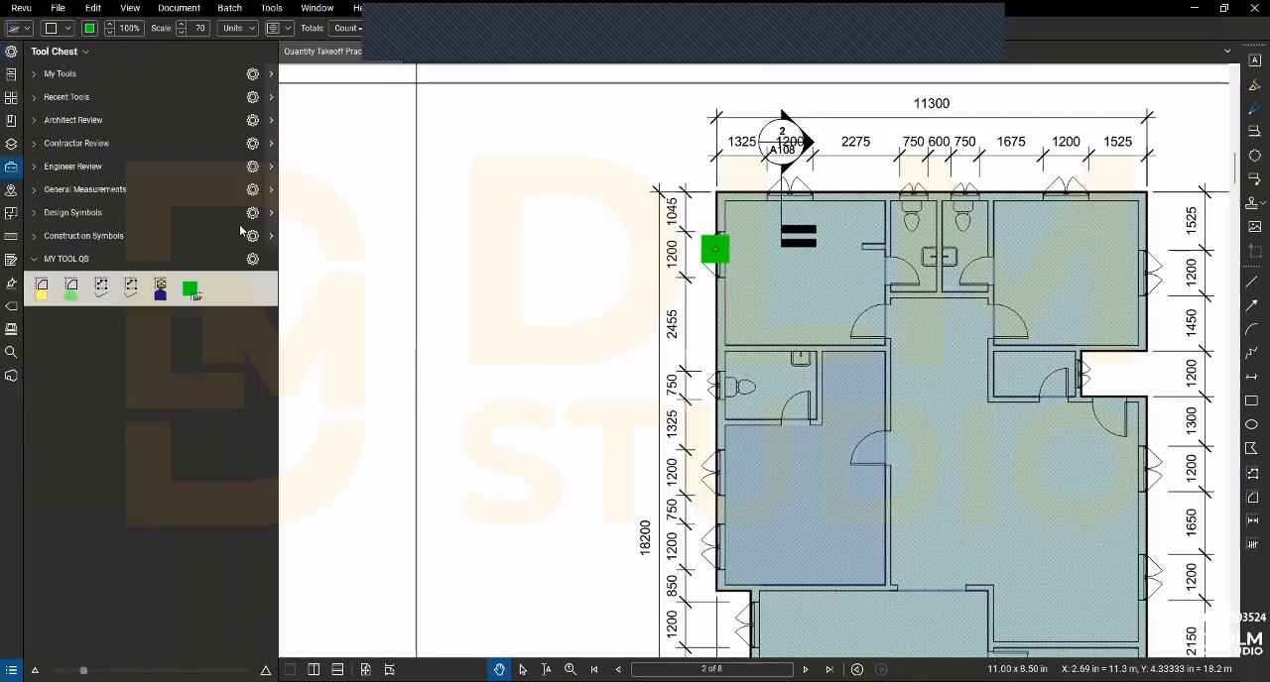
click(191, 290)
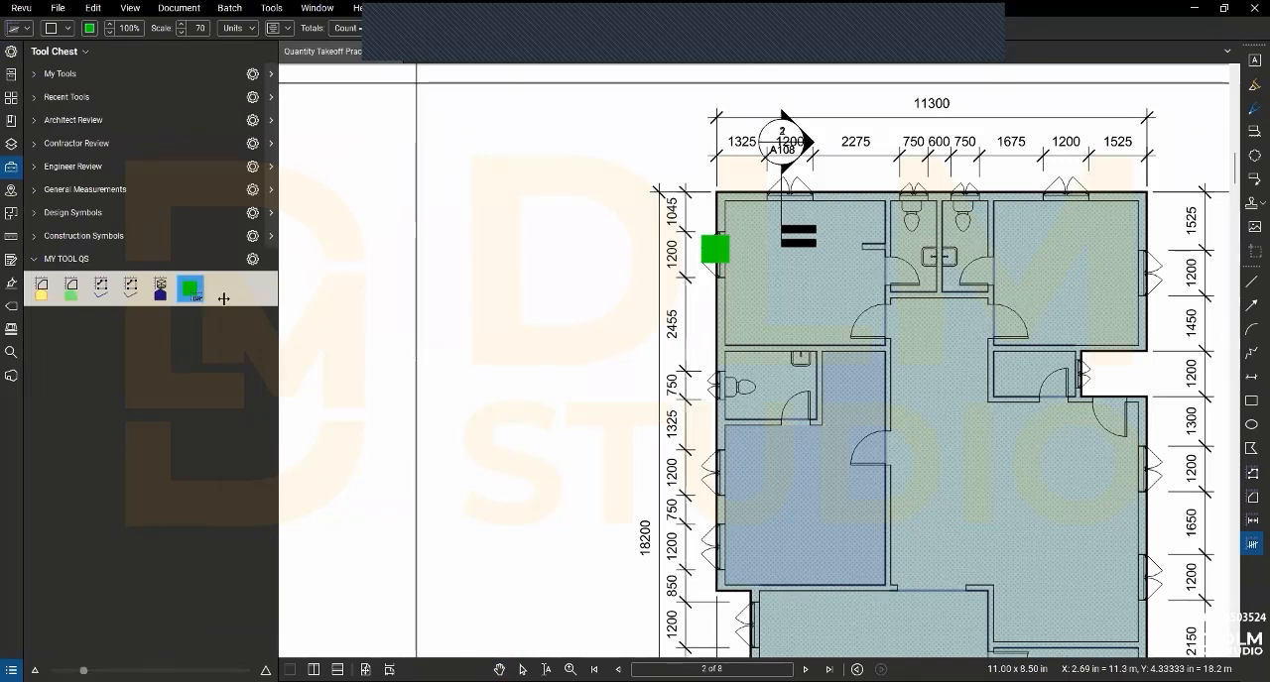
click(192, 291)
click(192, 293)
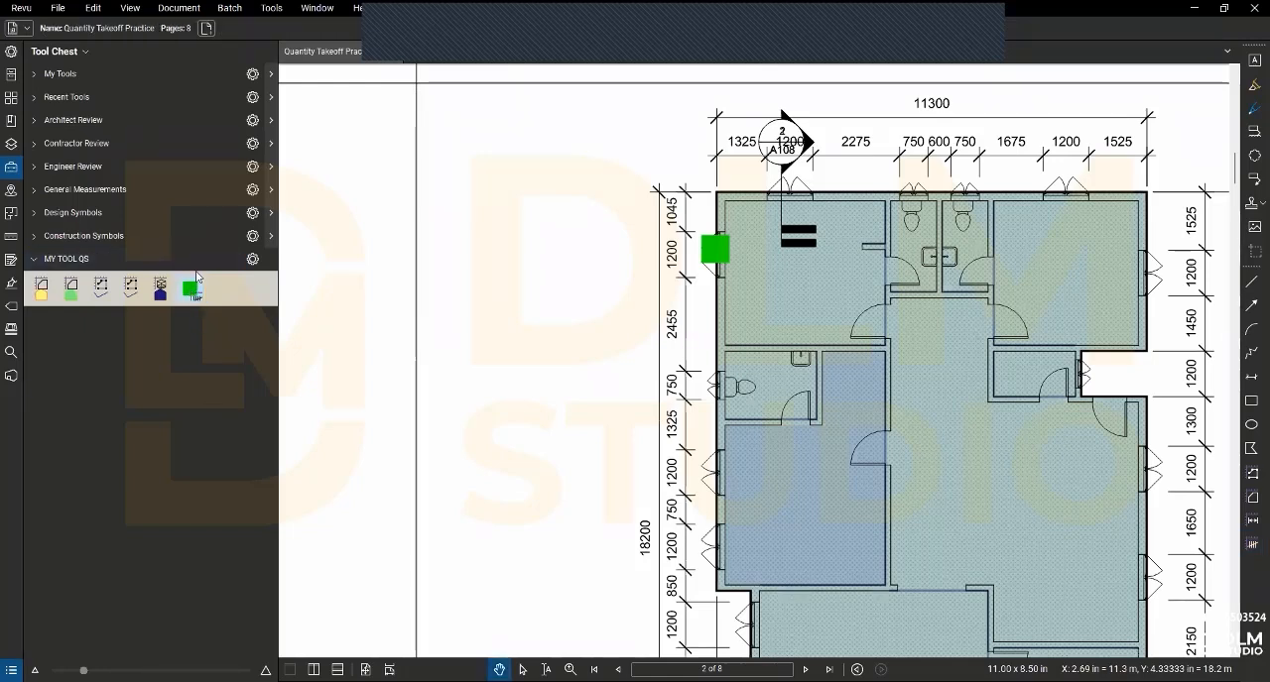
- Count the four remaining 1200 mm windows along the floor plan's left exterior wall
click(714, 517)
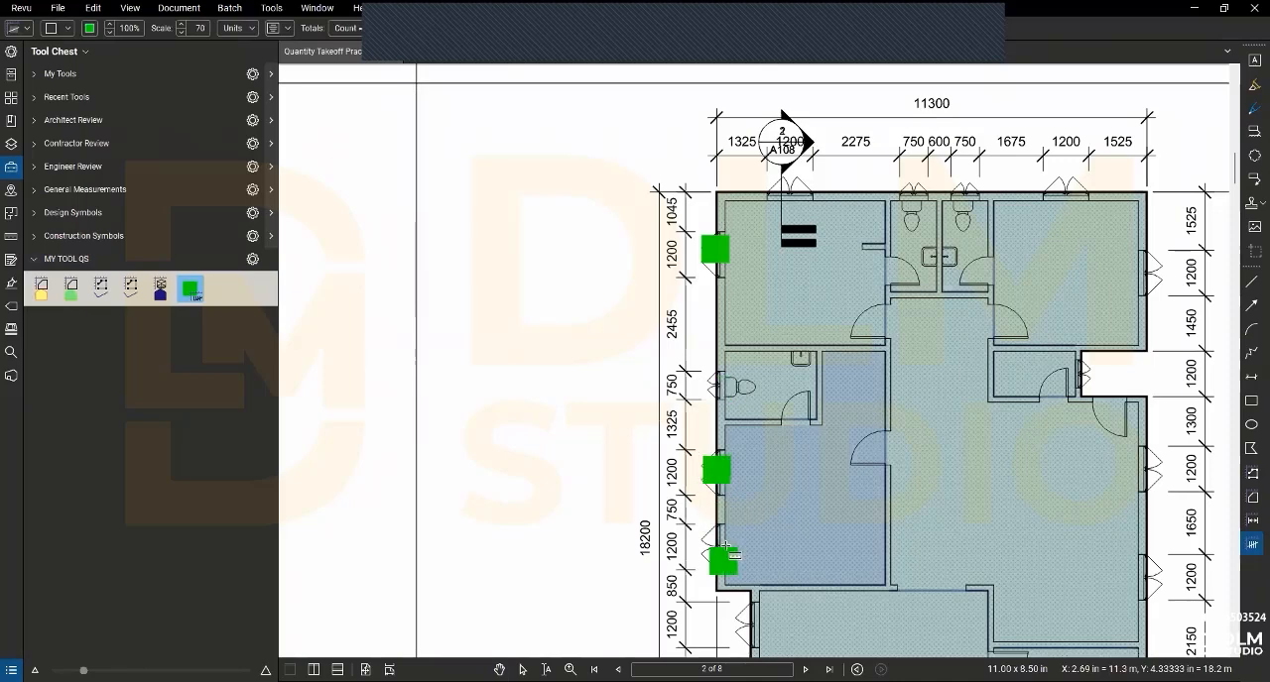
scroll(727, 565, down, 1)
drag(748, 602, 678, 441)
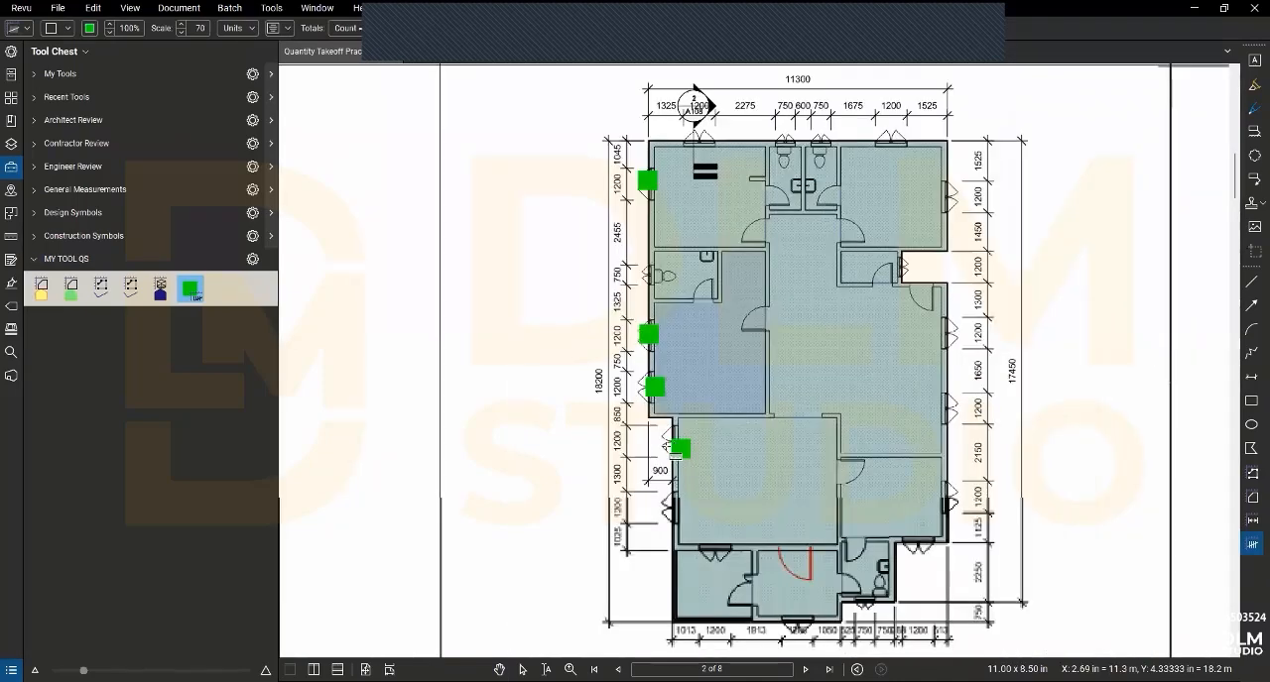
click(670, 443)
click(678, 500)
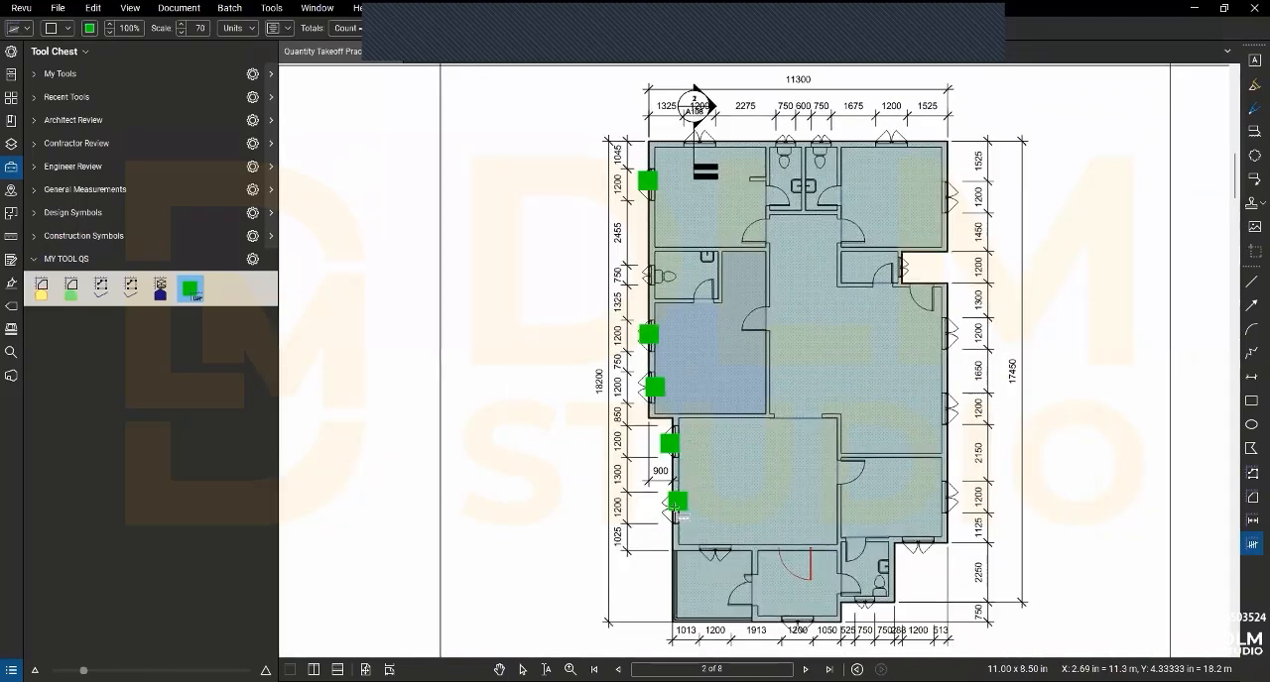
- Count the three 1200 mm windows on the floor plan's lower exterior walls
click(716, 548)
click(799, 622)
click(846, 625)
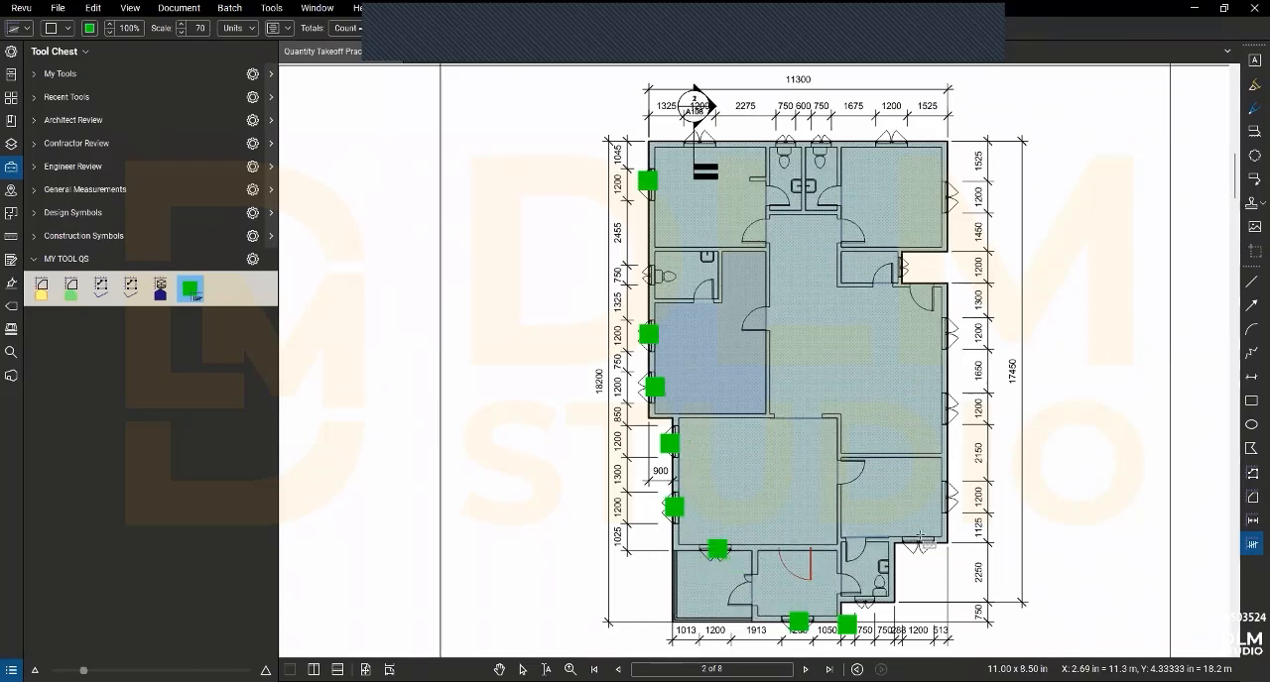
click(921, 537)
- Count the four 1200 mm windows up the floor plan's right exterior wall
click(944, 500)
click(955, 450)
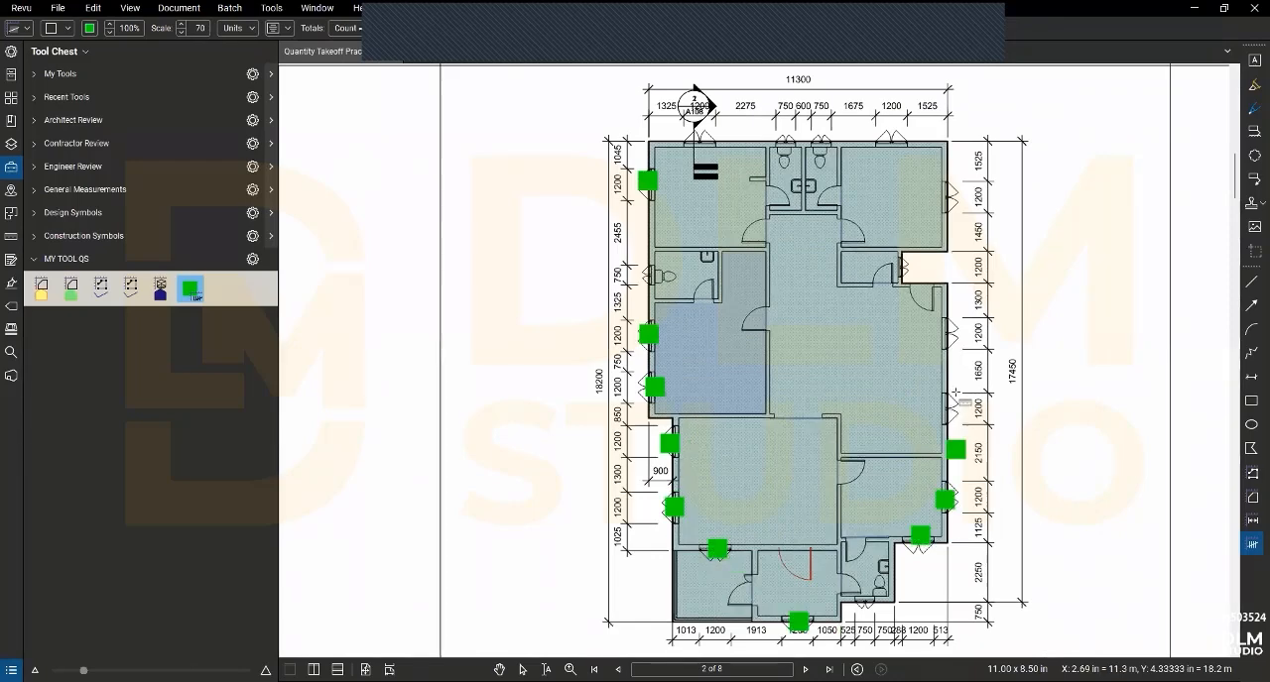
click(949, 410)
click(943, 193)
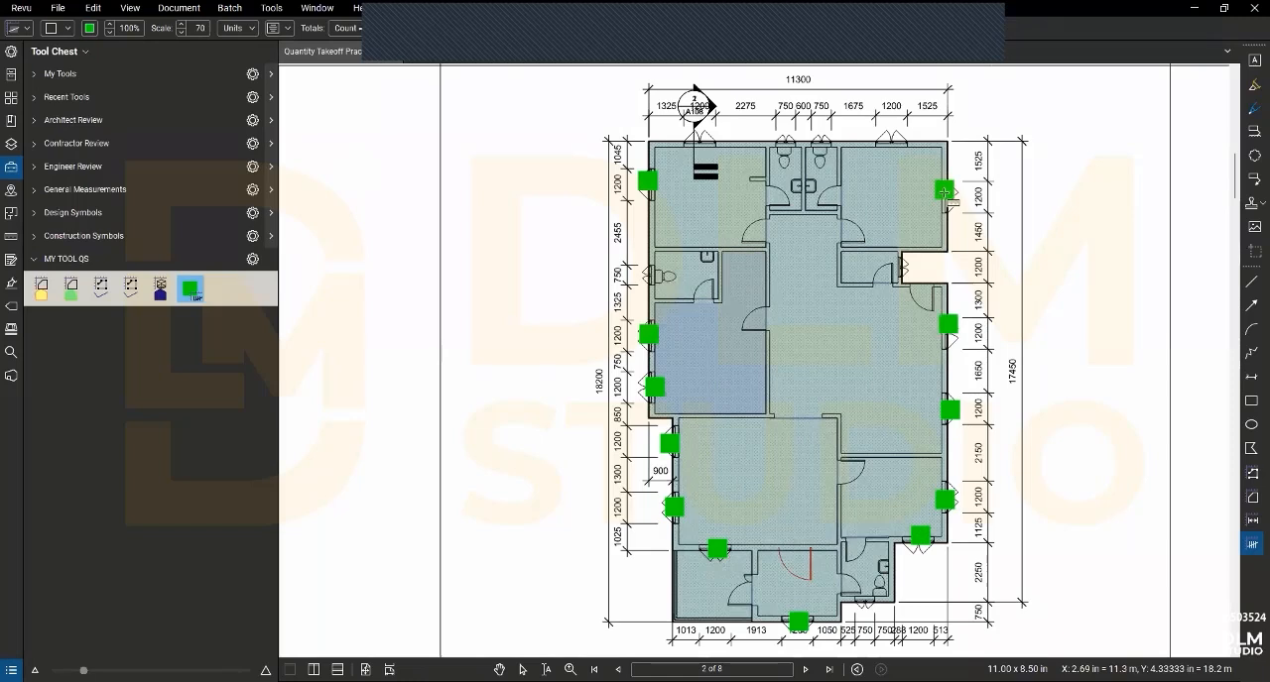
- Count the two 1200 mm windows on the floor plan's upper wall and end the count
click(896, 139)
click(703, 146)
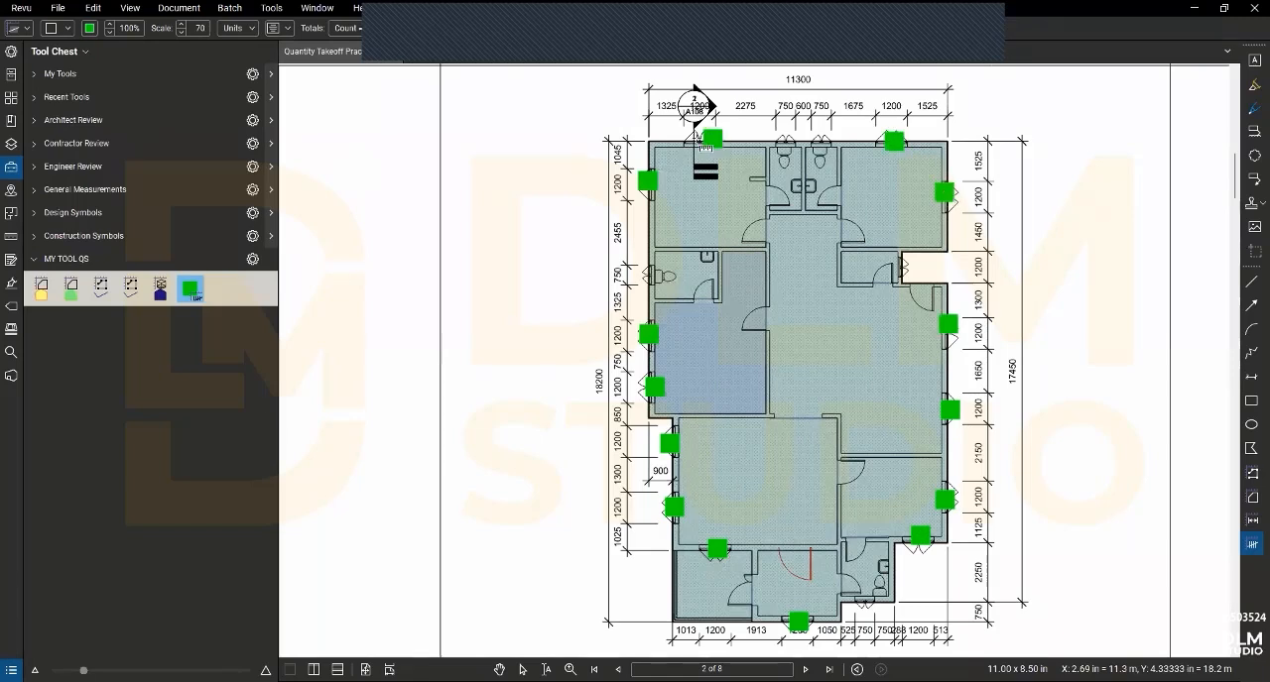
click(695, 137)
key(ctrl+z)
- Duplicate the green window count tool inside the MY TOOL QS set
click(189, 289)
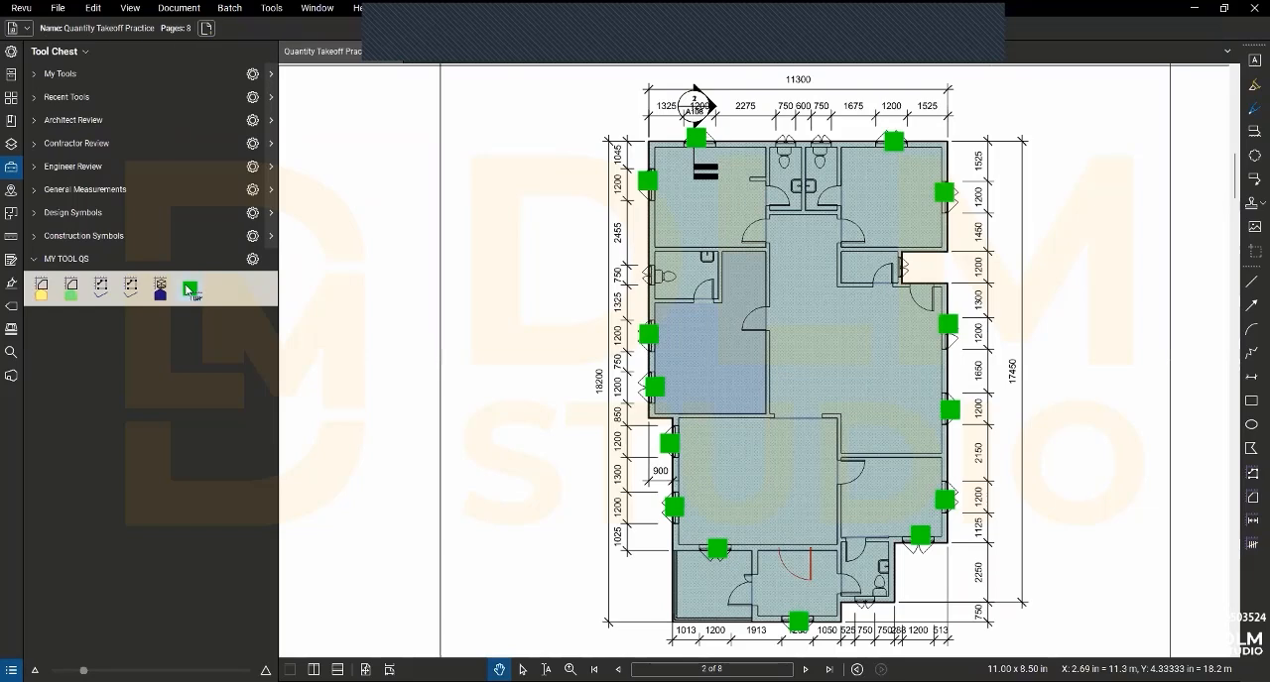
right_click(187, 289)
click(189, 285)
right_click(203, 297)
click(219, 293)
- Relabel the duplicated window count tool as 0.75m x 0.85m
click(11, 236)
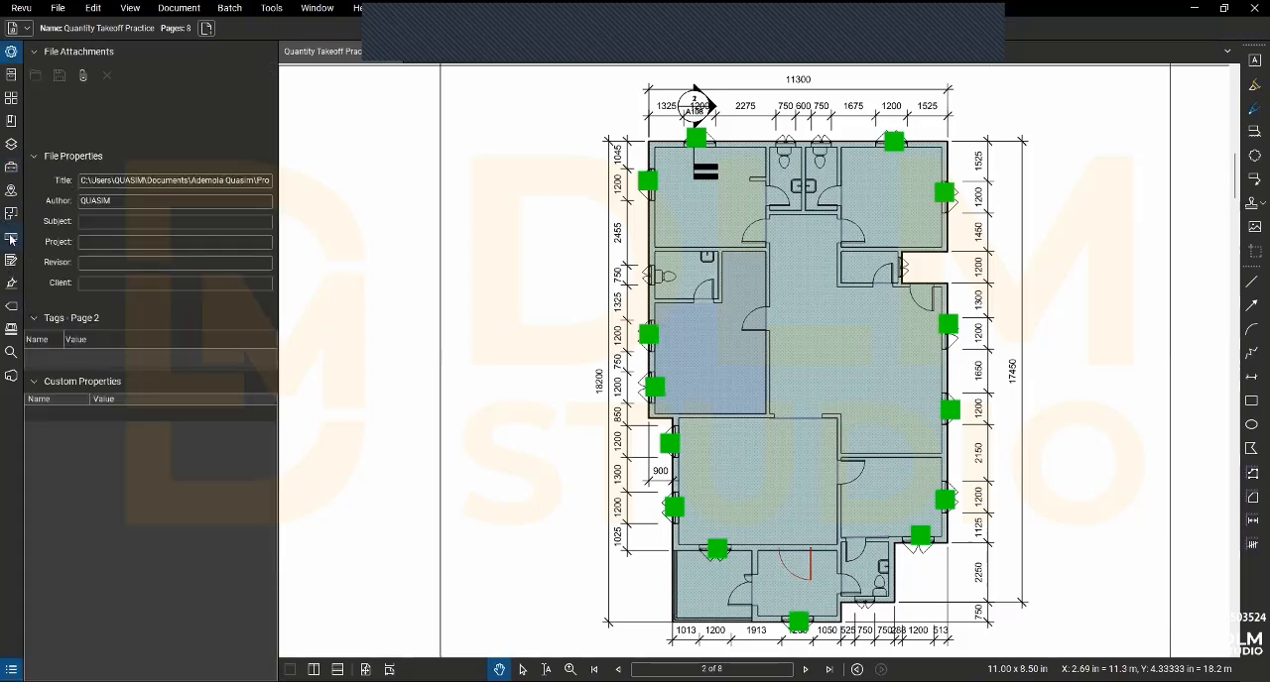
click(11, 167)
click(220, 291)
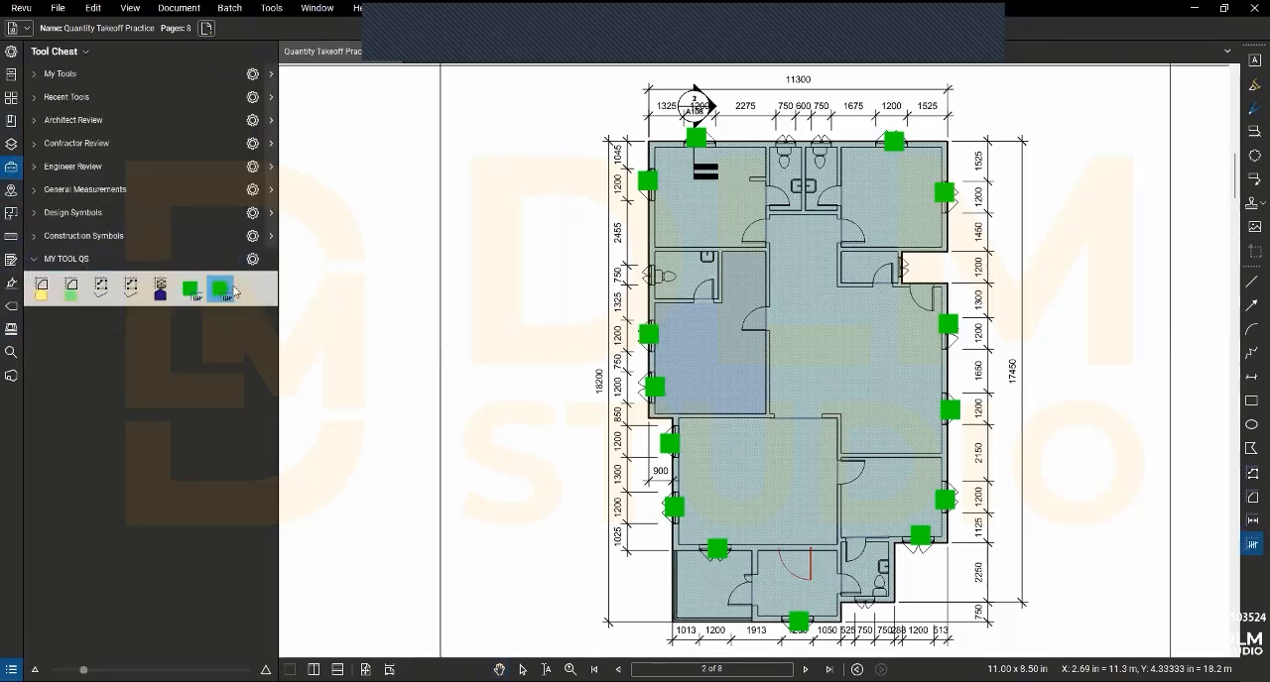
click(220, 291)
click(8, 57)
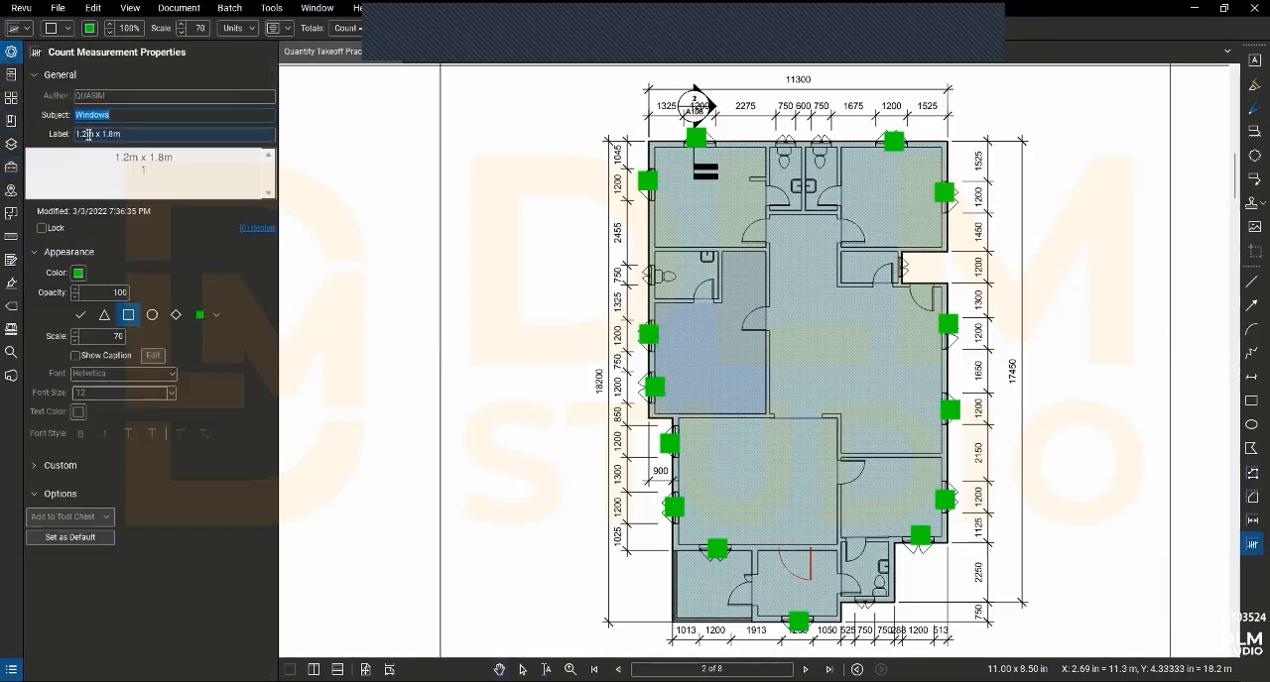
drag(87, 132, 62, 132)
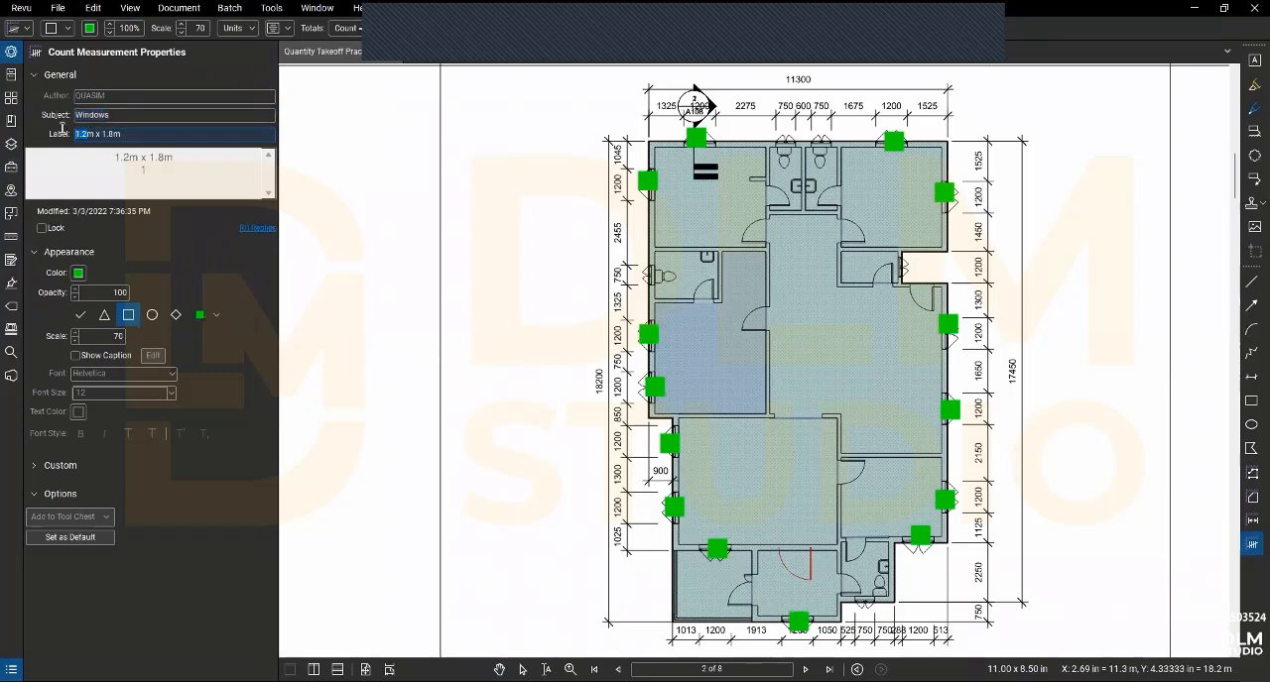
text(0.75)
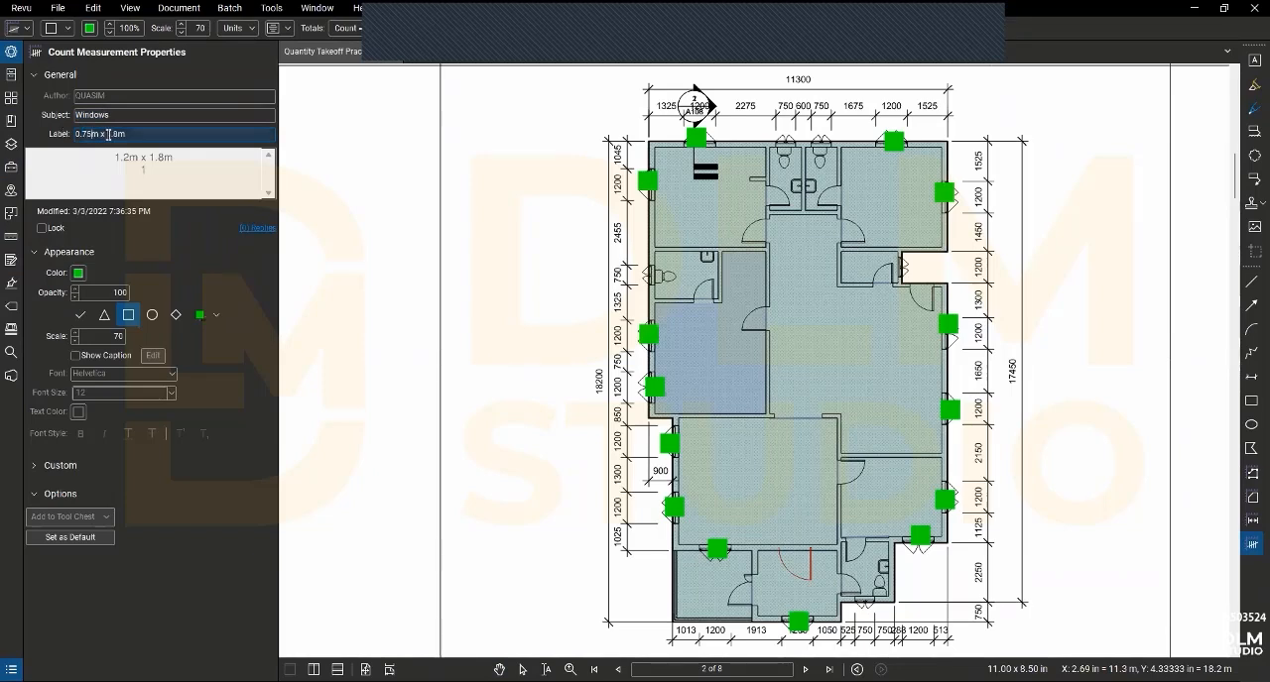
drag(116, 135, 104, 133)
key(BackSpace)
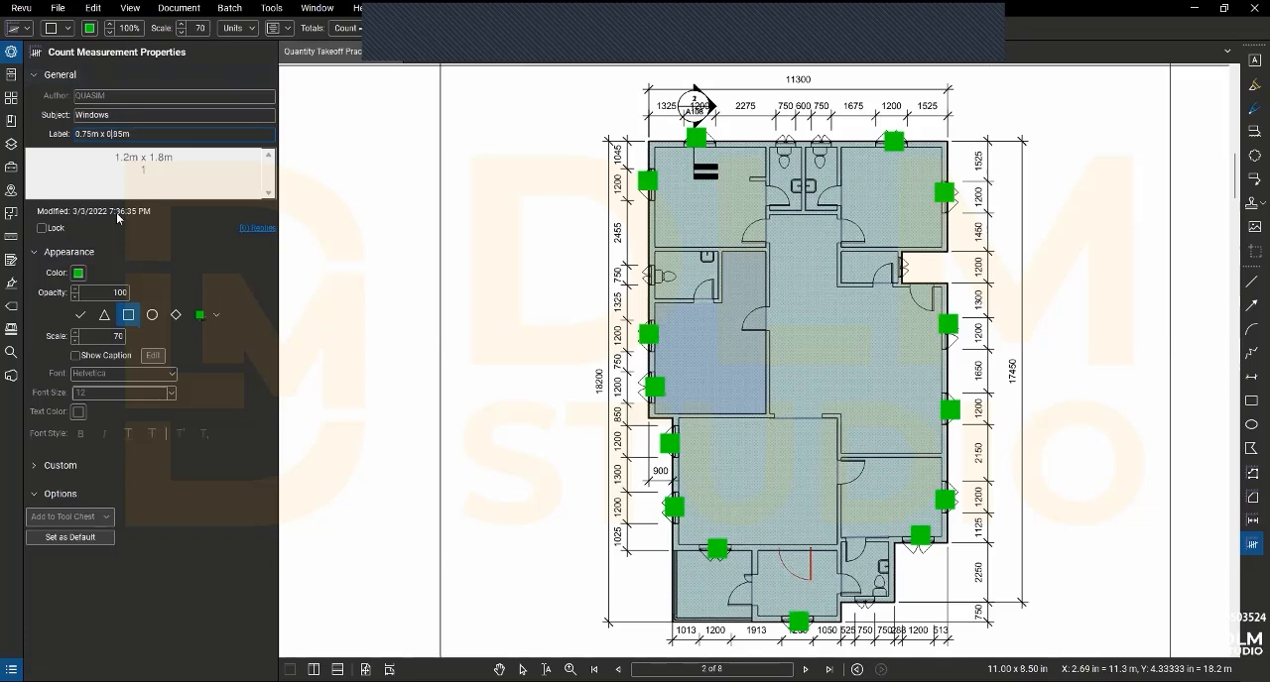
- Give the duplicated window count tool a circle symbol and label it .75m x .85m
click(152, 314)
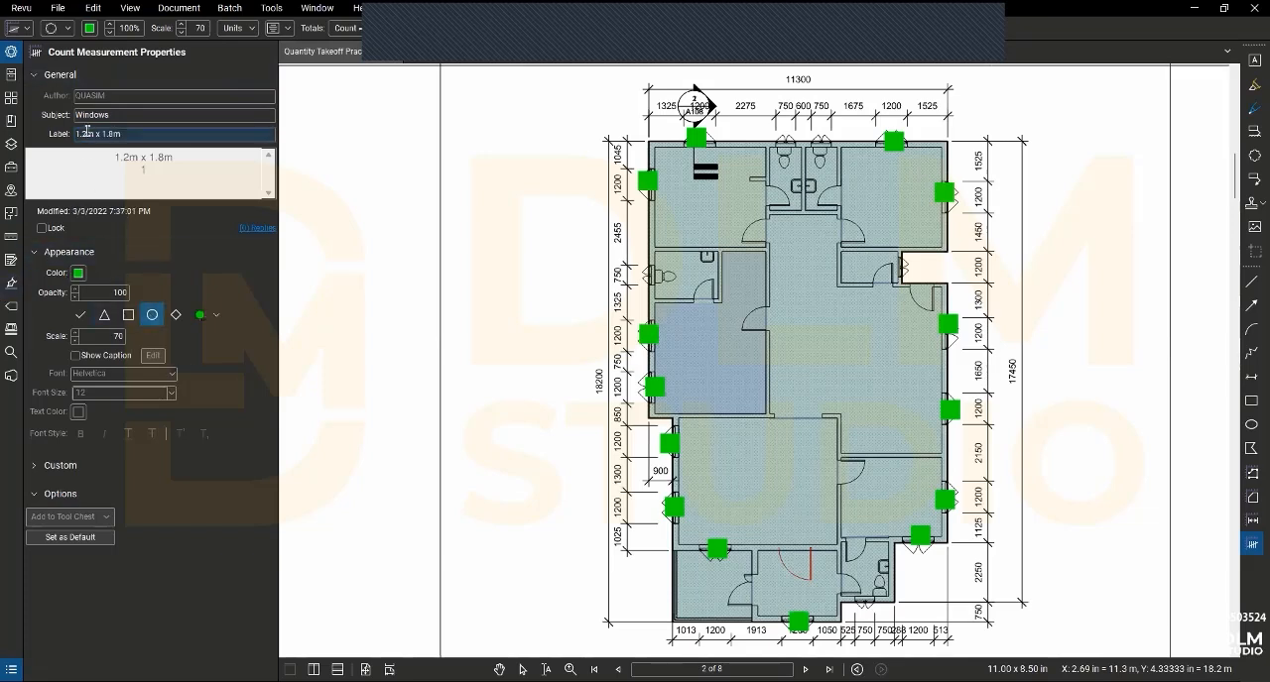
drag(87, 131, 73, 137)
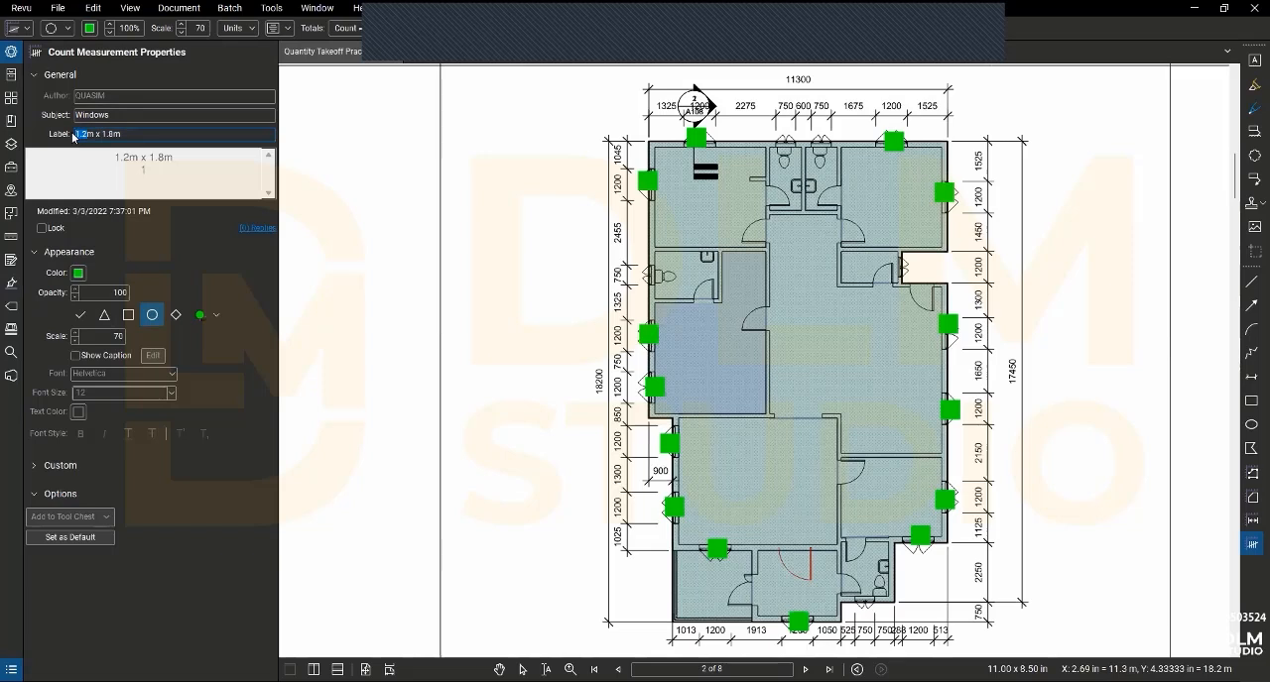
key(BackSpace)
text(75)
double_click(103, 134)
text(.85m)
key(Return)
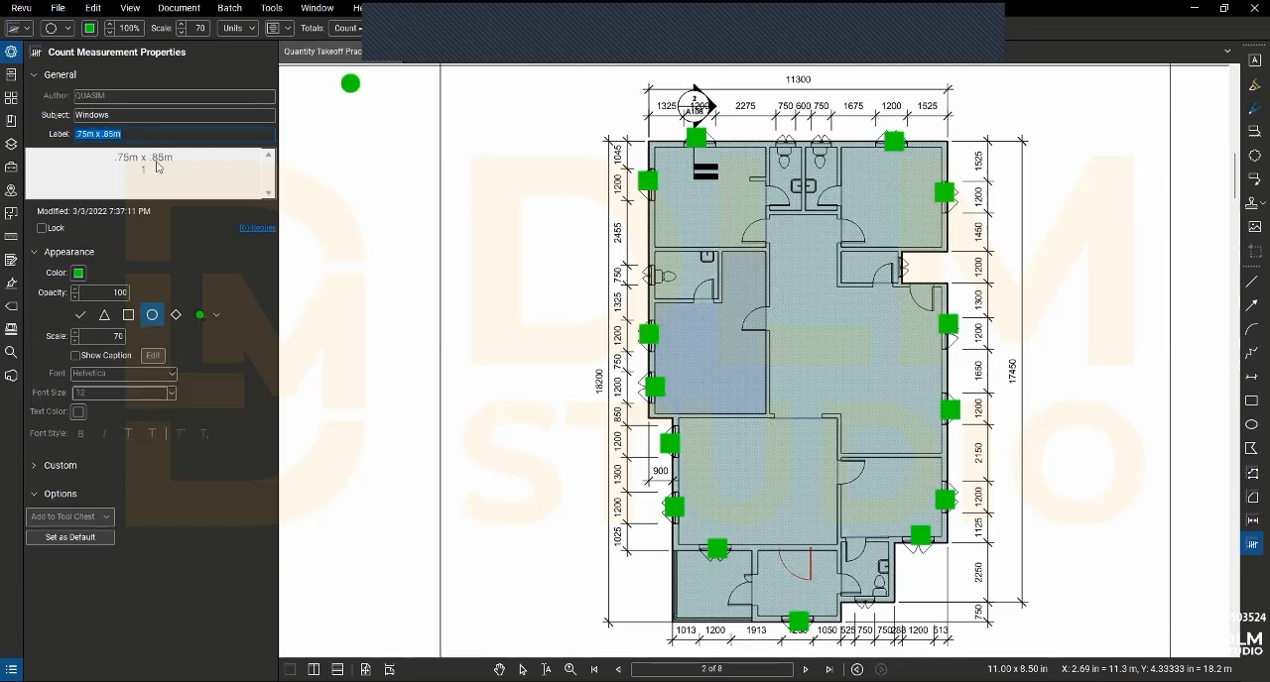
- Recolour the .75m x .85m window count tool red and change its symbol to a diamond
click(79, 273)
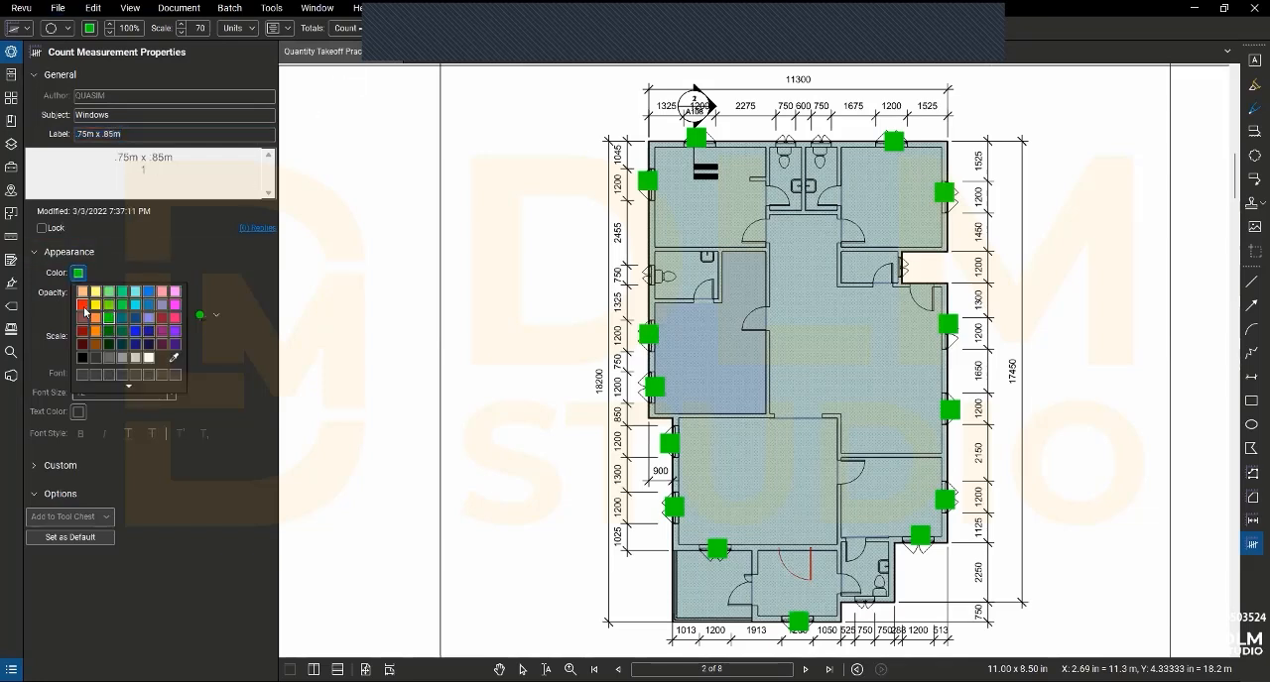
click(83, 304)
click(174, 314)
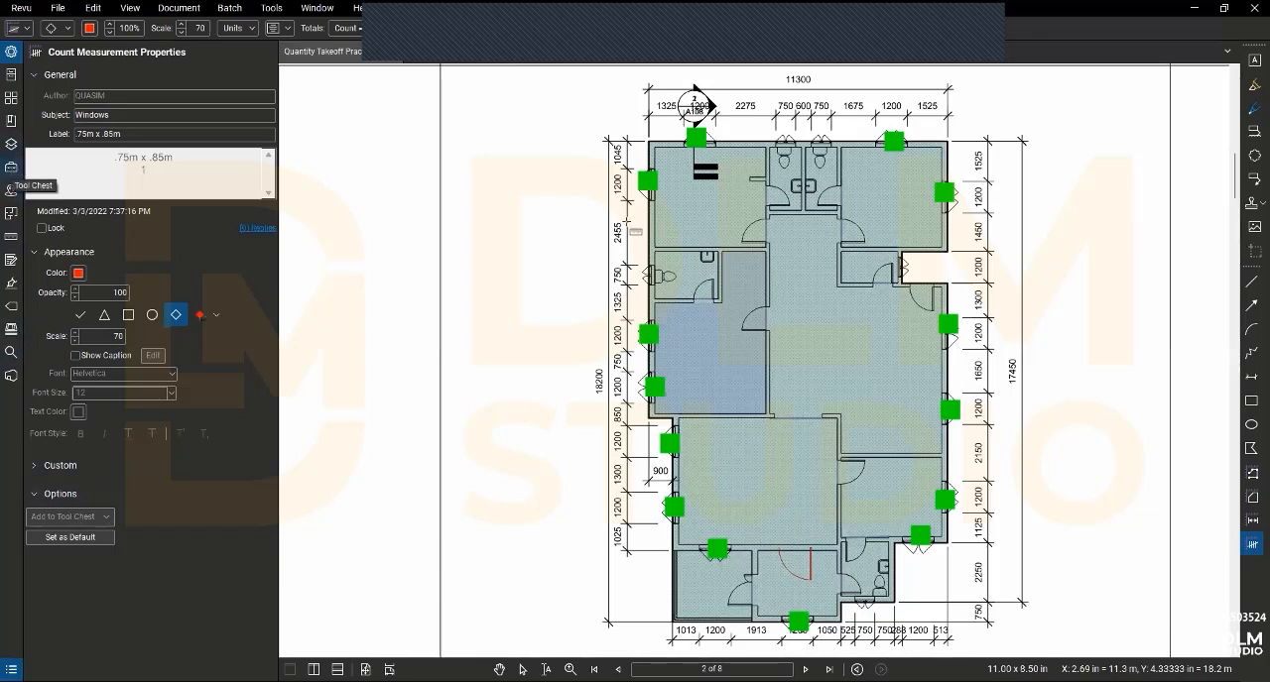
- Count the five 750 mm windows along the floor plan's exterior walls with red diamonds and end the count
click(788, 141)
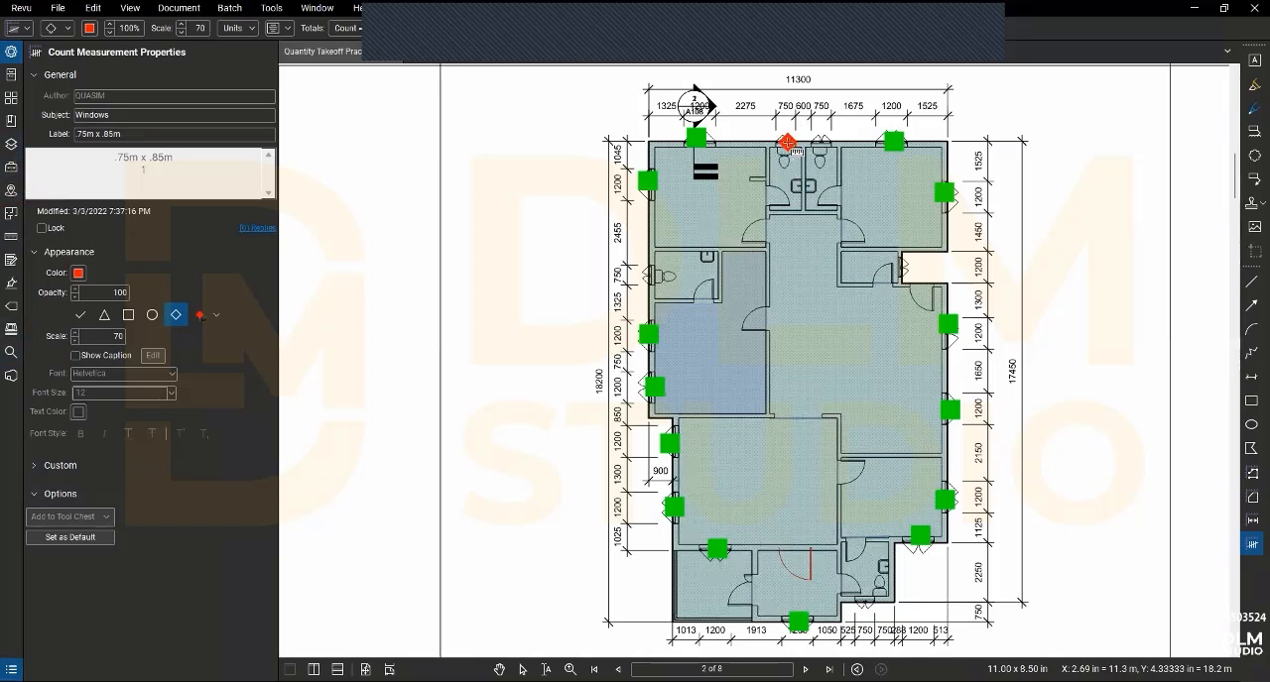
click(823, 142)
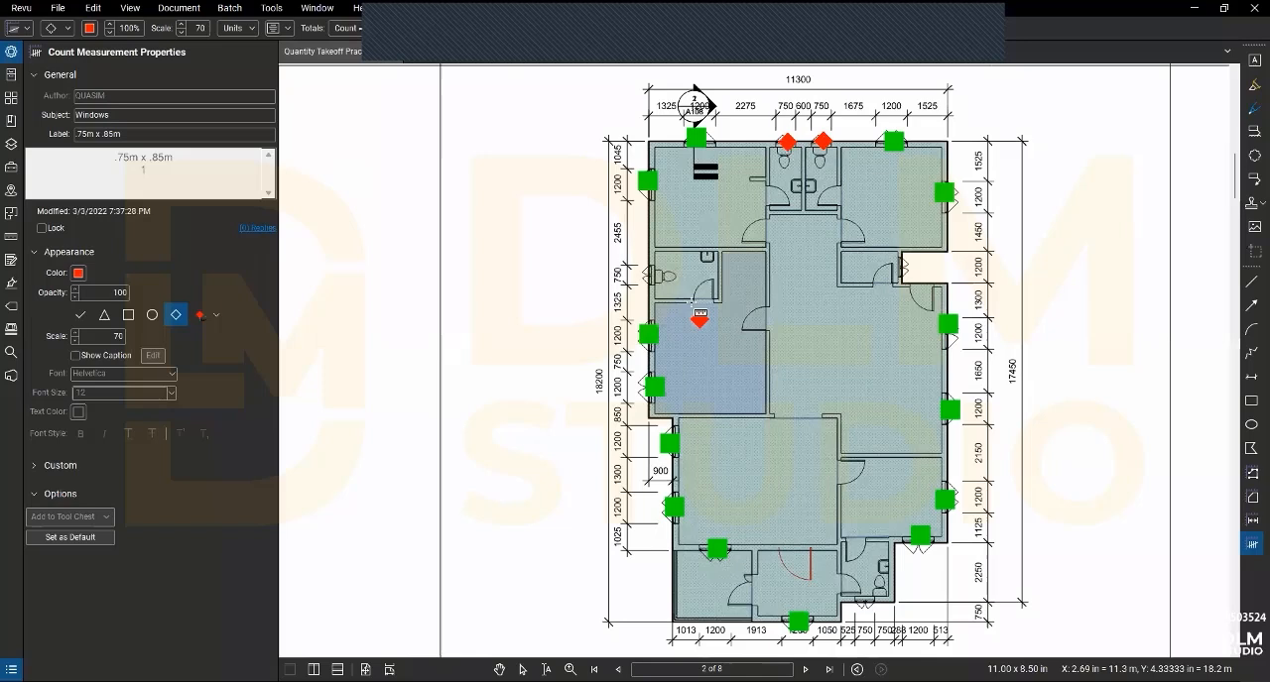
click(651, 273)
click(769, 268)
click(900, 266)
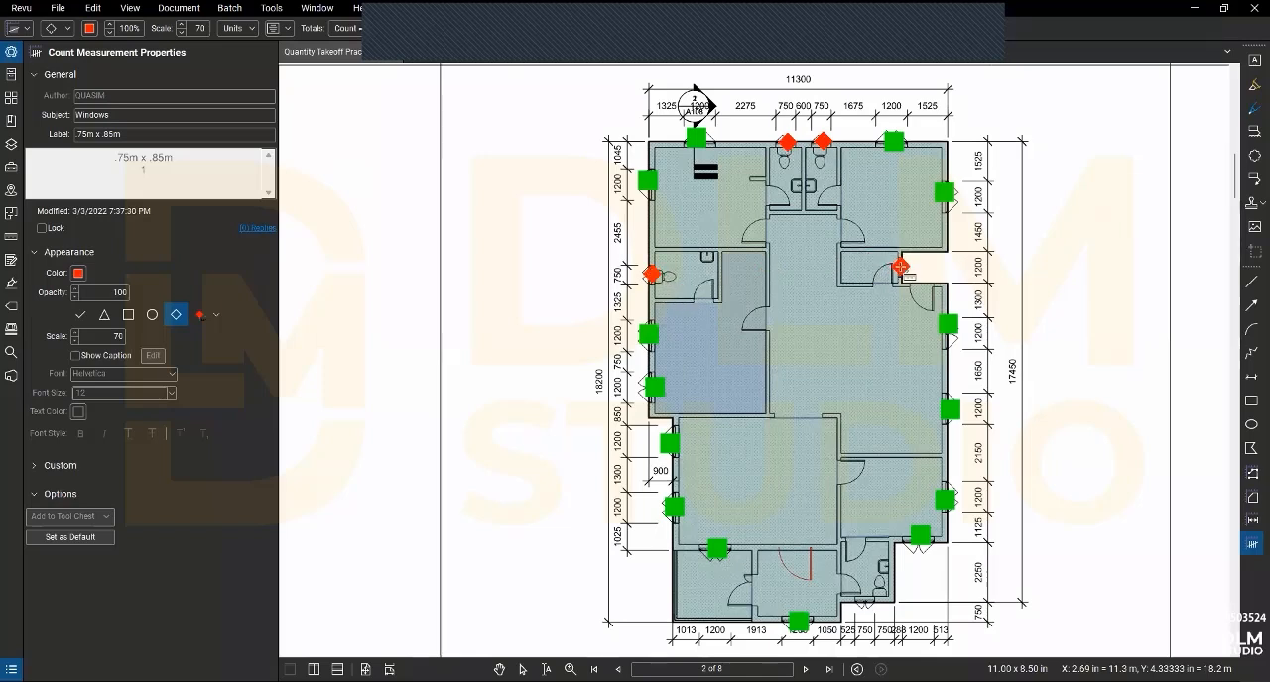
click(865, 599)
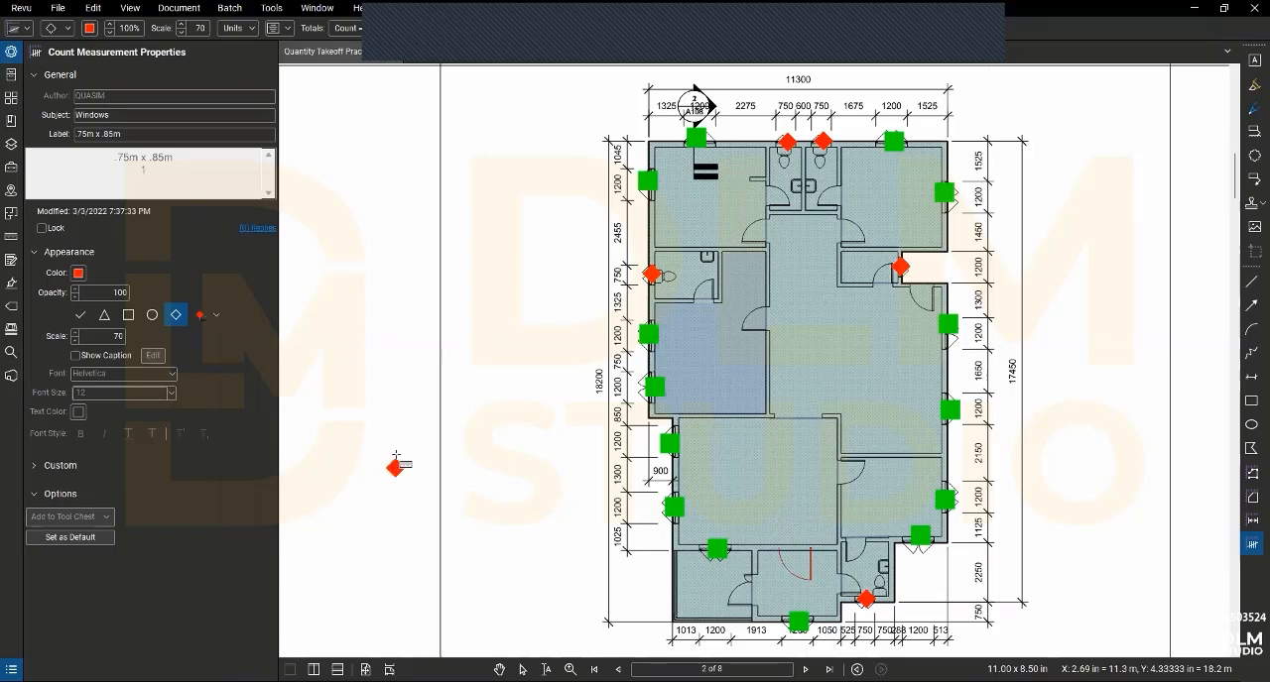
key(Escape)
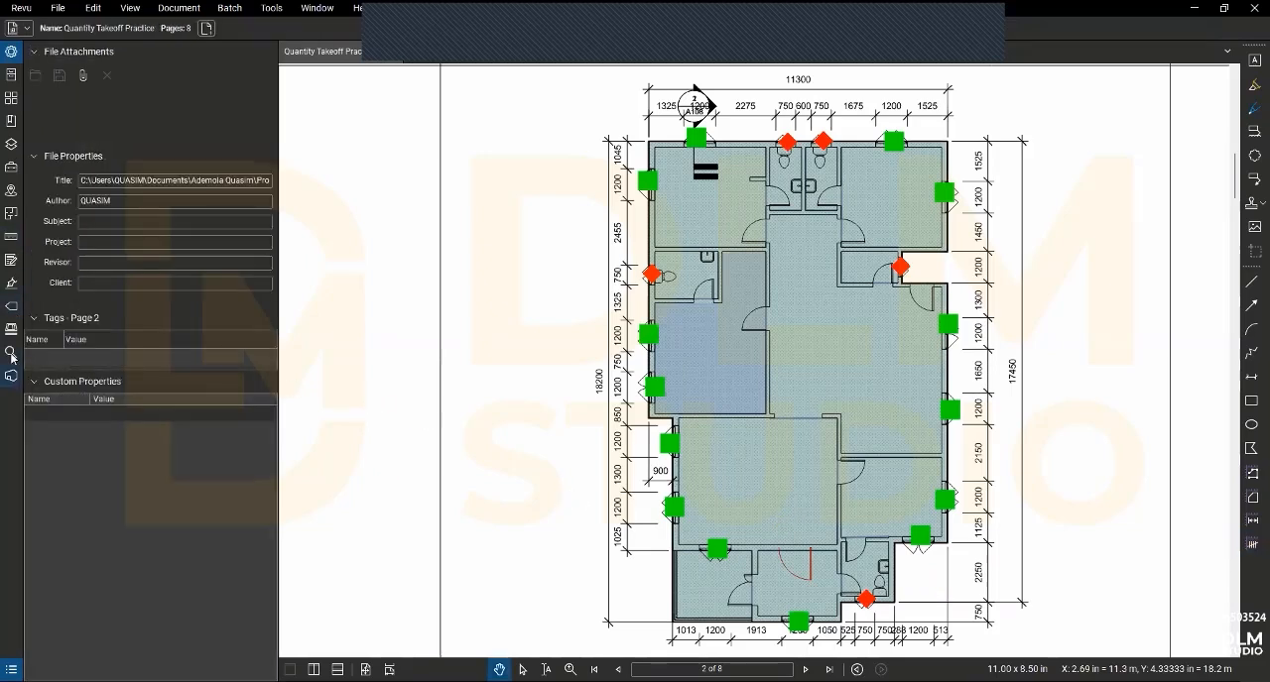
- Review the saved window count tools in the MY TOOL QS set
click(11, 143)
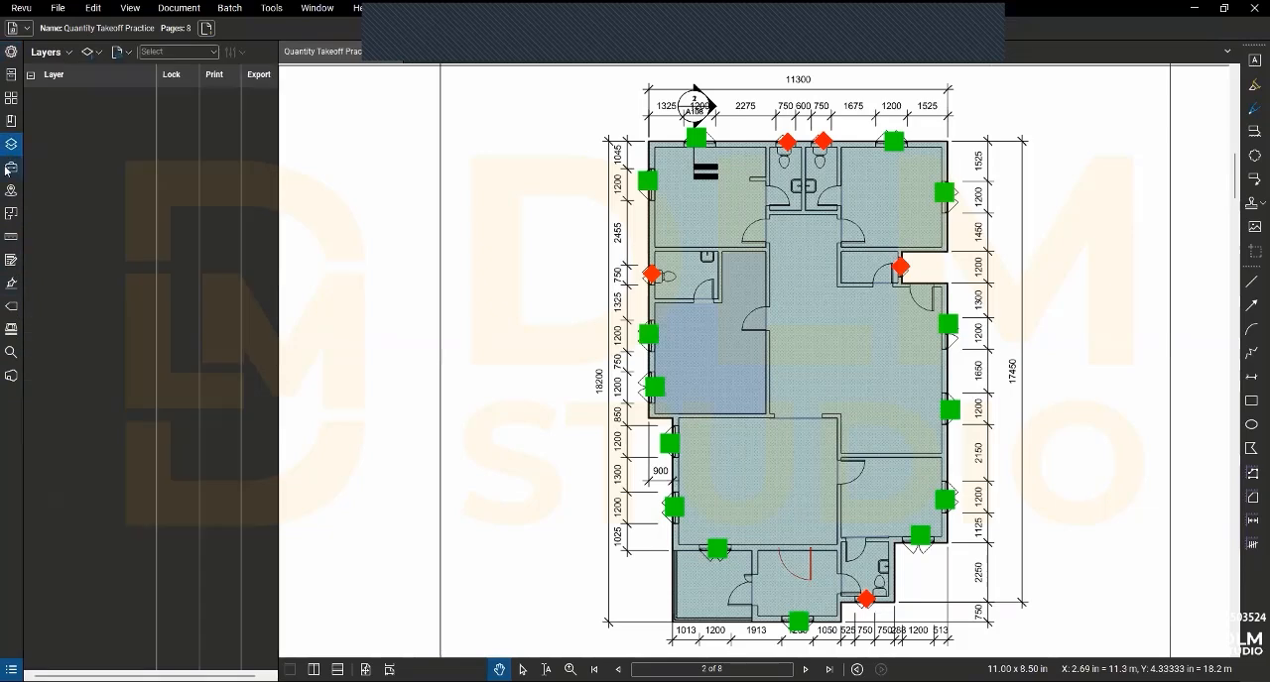
click(11, 166)
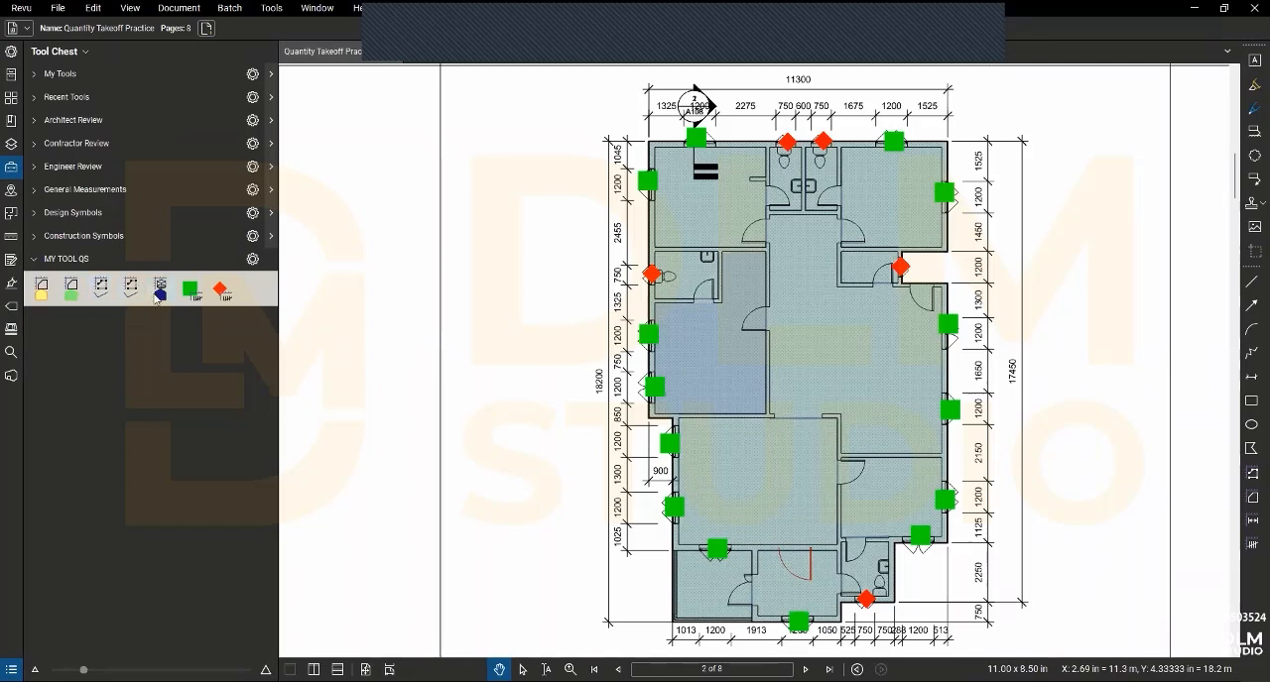
click(221, 291)
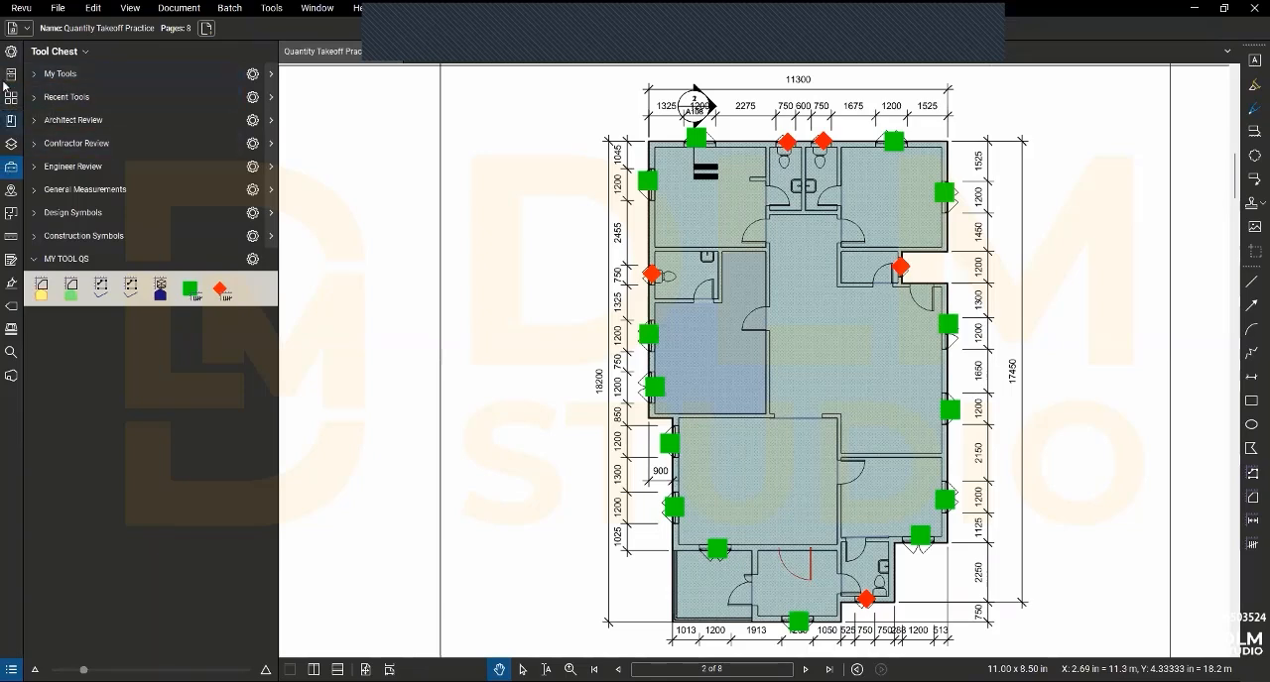
click(13, 168)
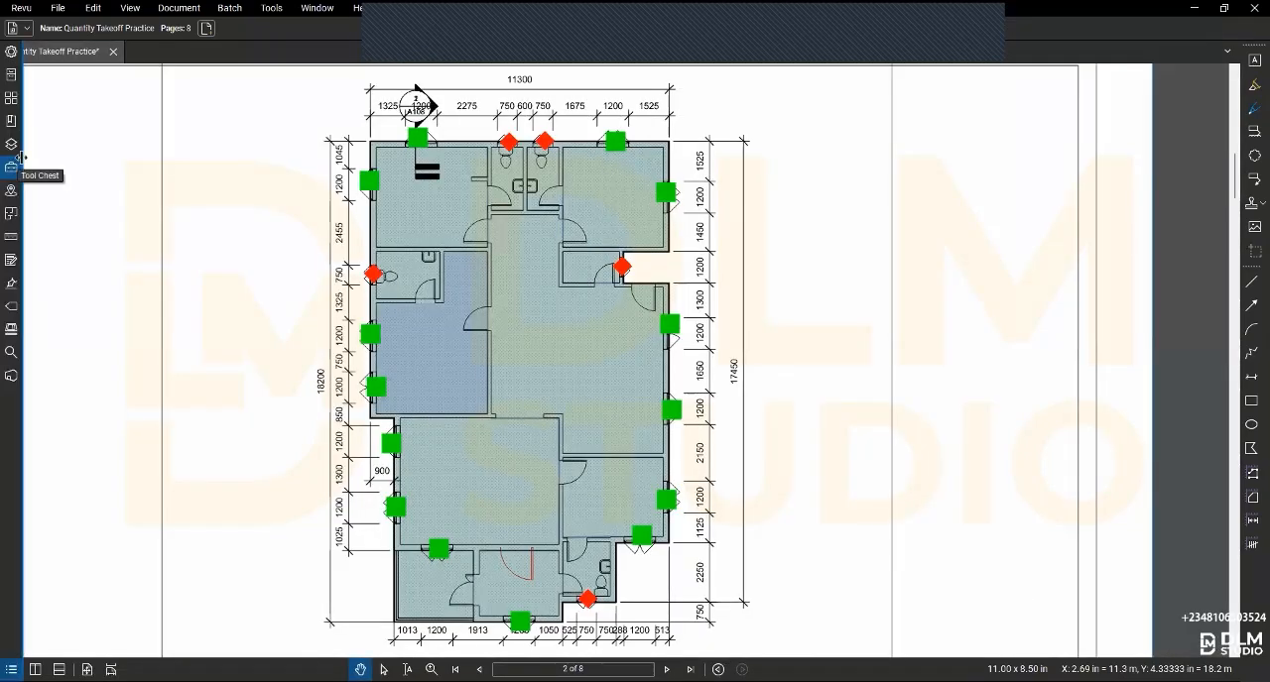
click(14, 165)
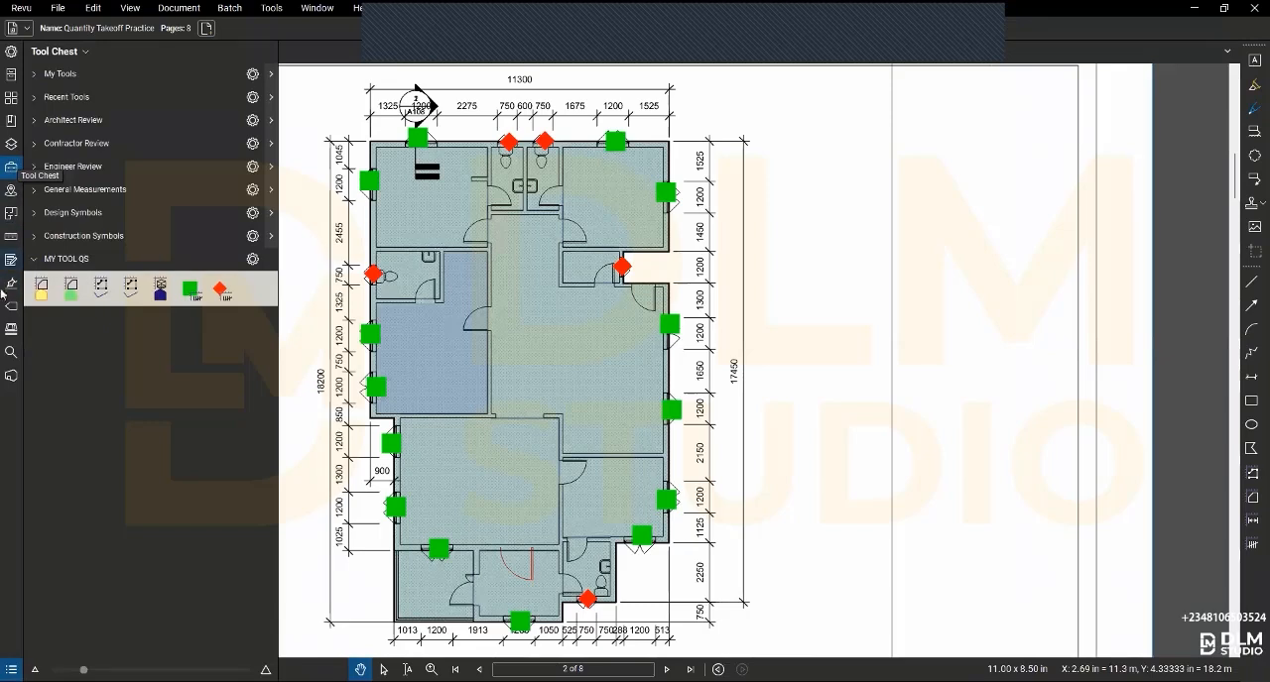
- Measure the wall separating the upper-left room from the toilet and corridor with a polylength measurement
click(11, 236)
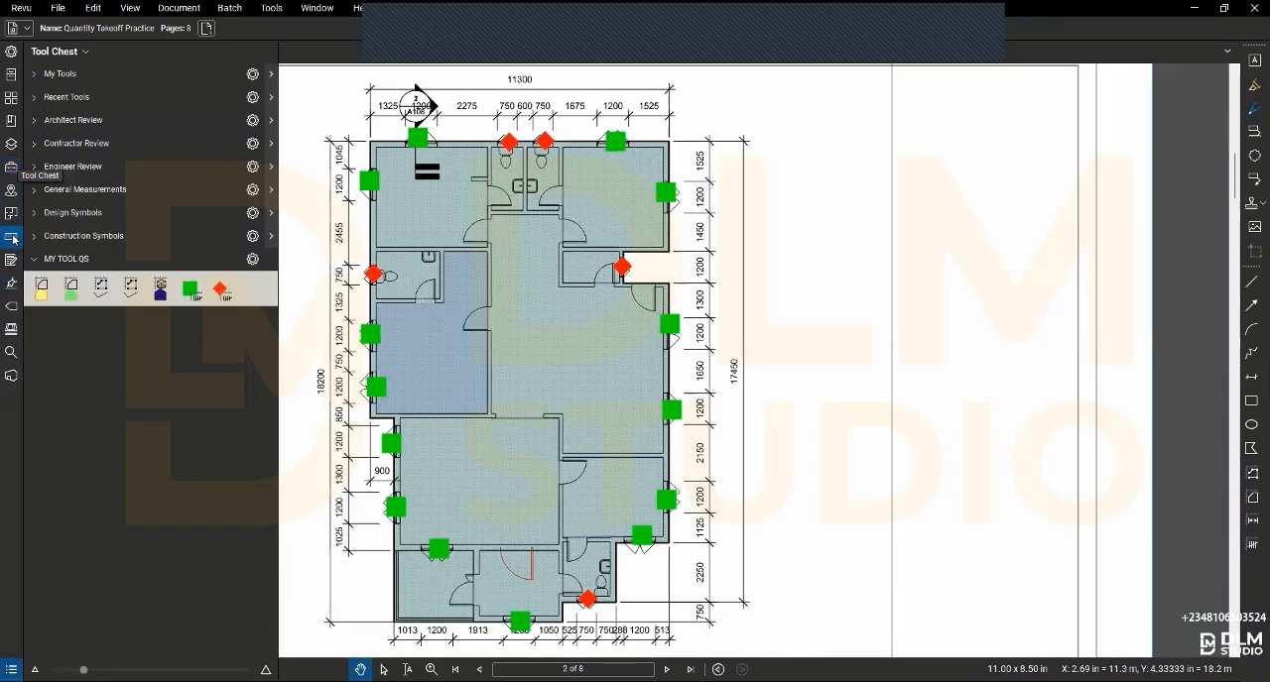
click(71, 79)
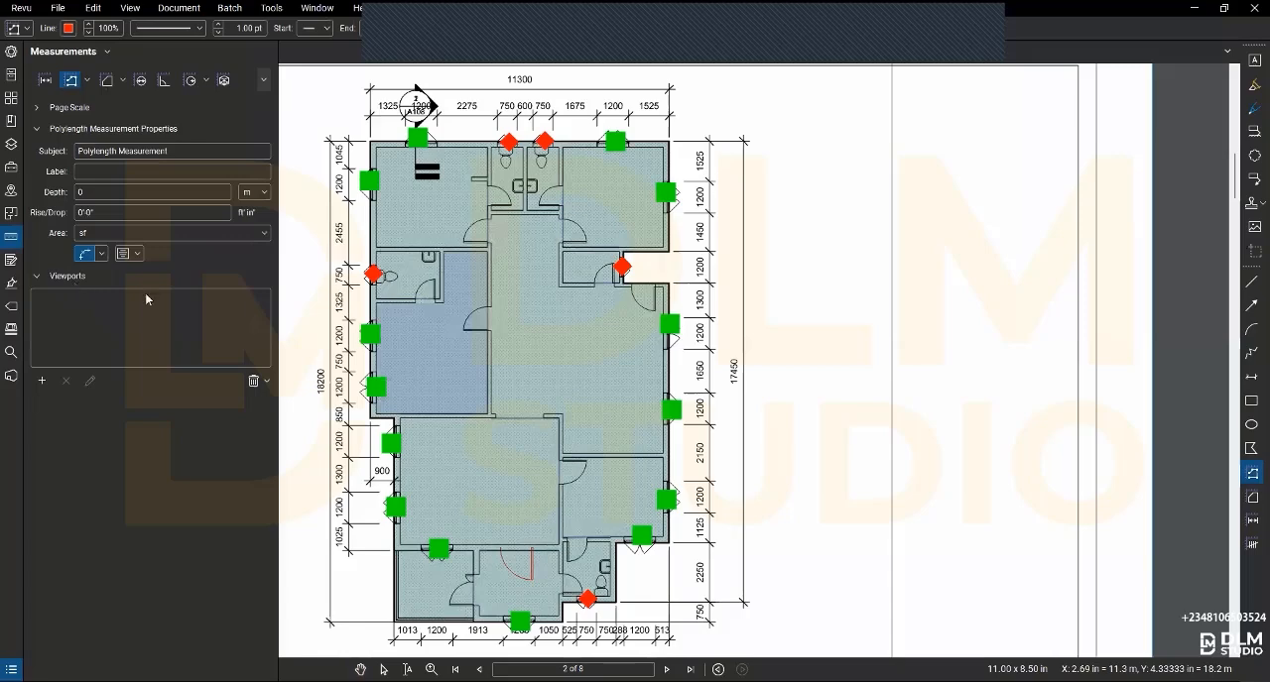
scroll(487, 209, up, 2)
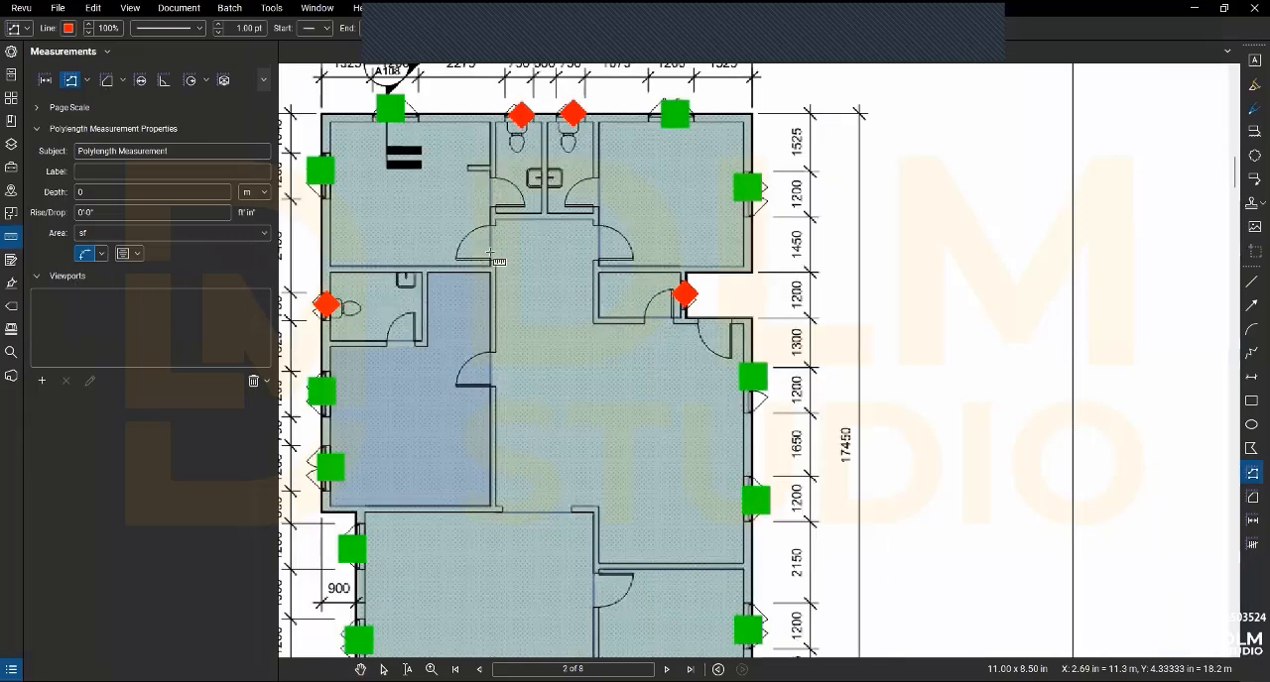
scroll(489, 255, up, 2)
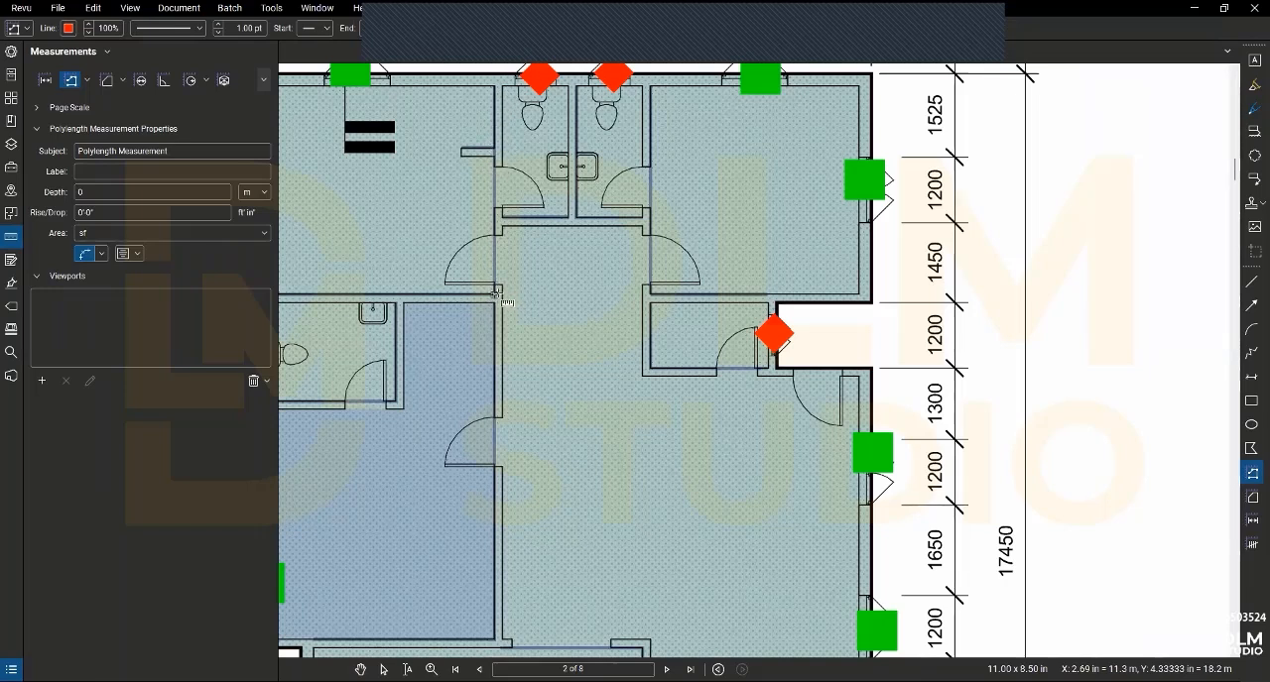
click(498, 161)
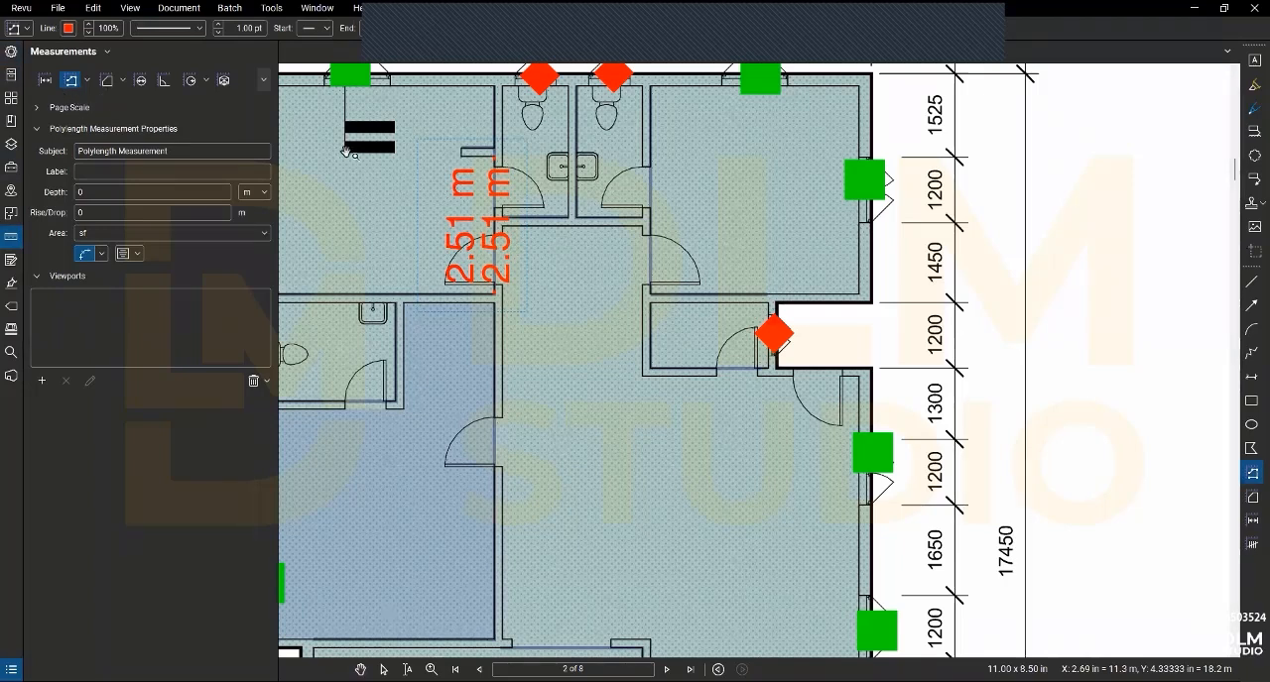
key(Escape)
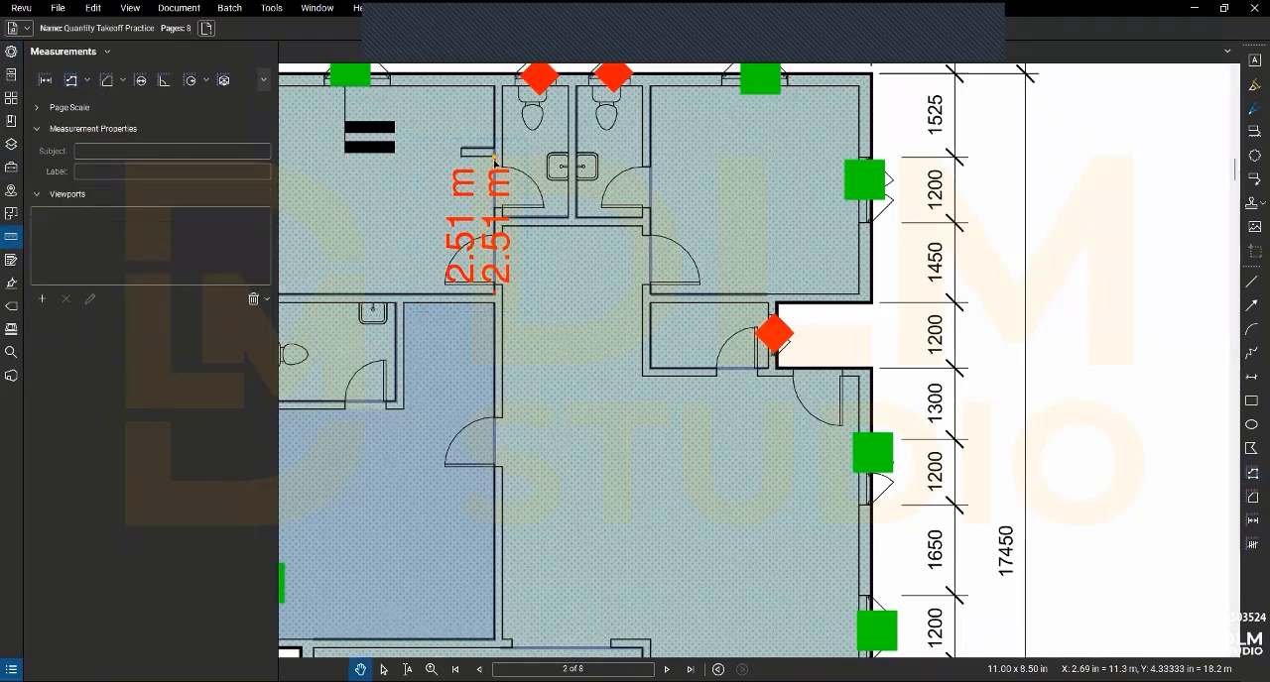
- Give the new polylength the subject Beam, label Lintel, a depth of 0.23 m and sq m as area unit
click(493, 157)
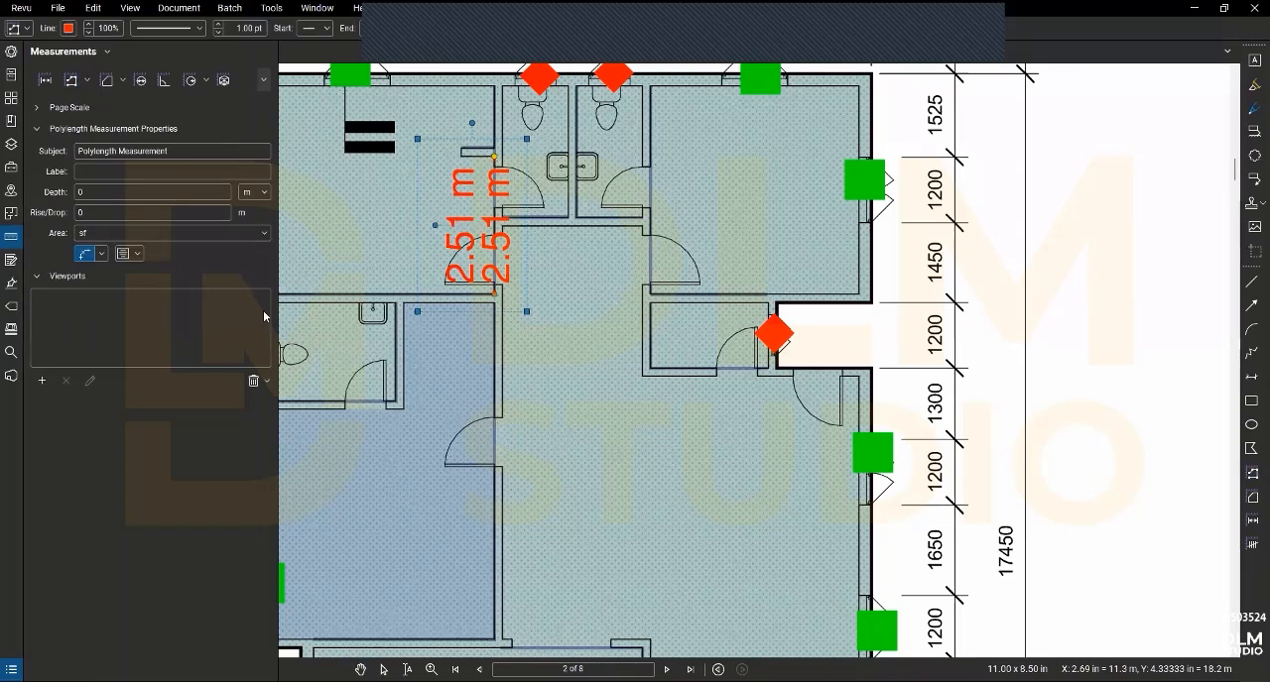
drag(170, 152, 21, 147)
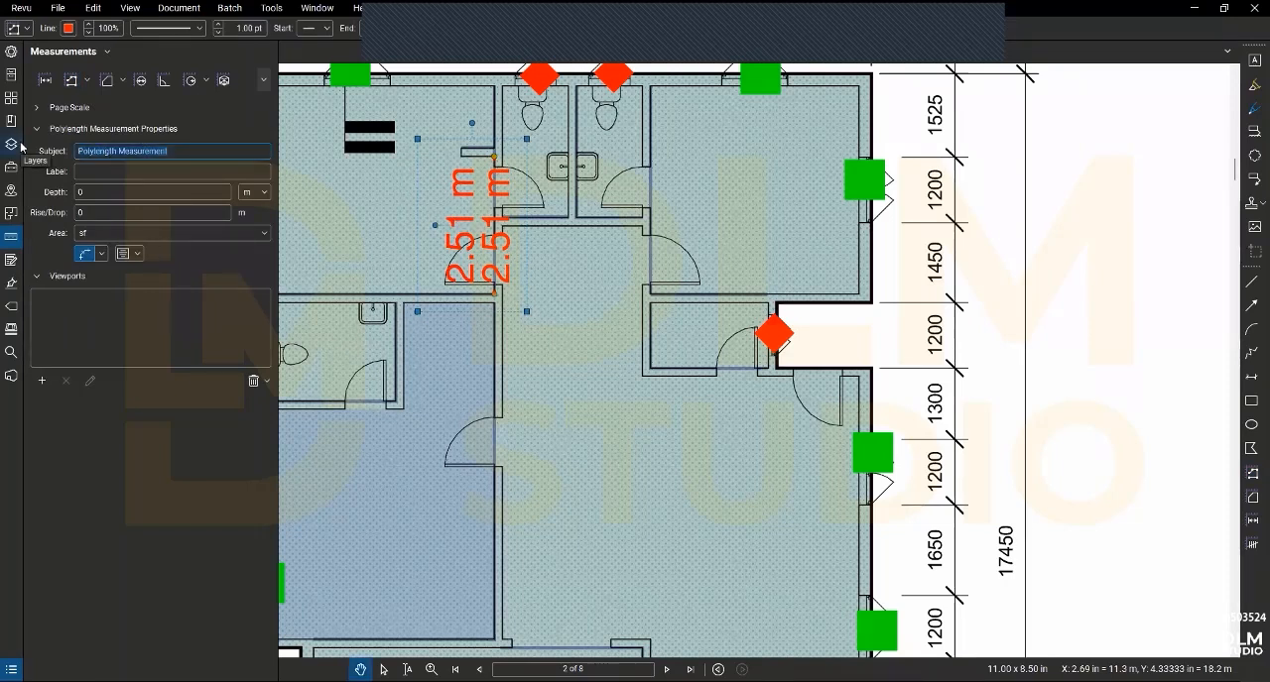
click(191, 176)
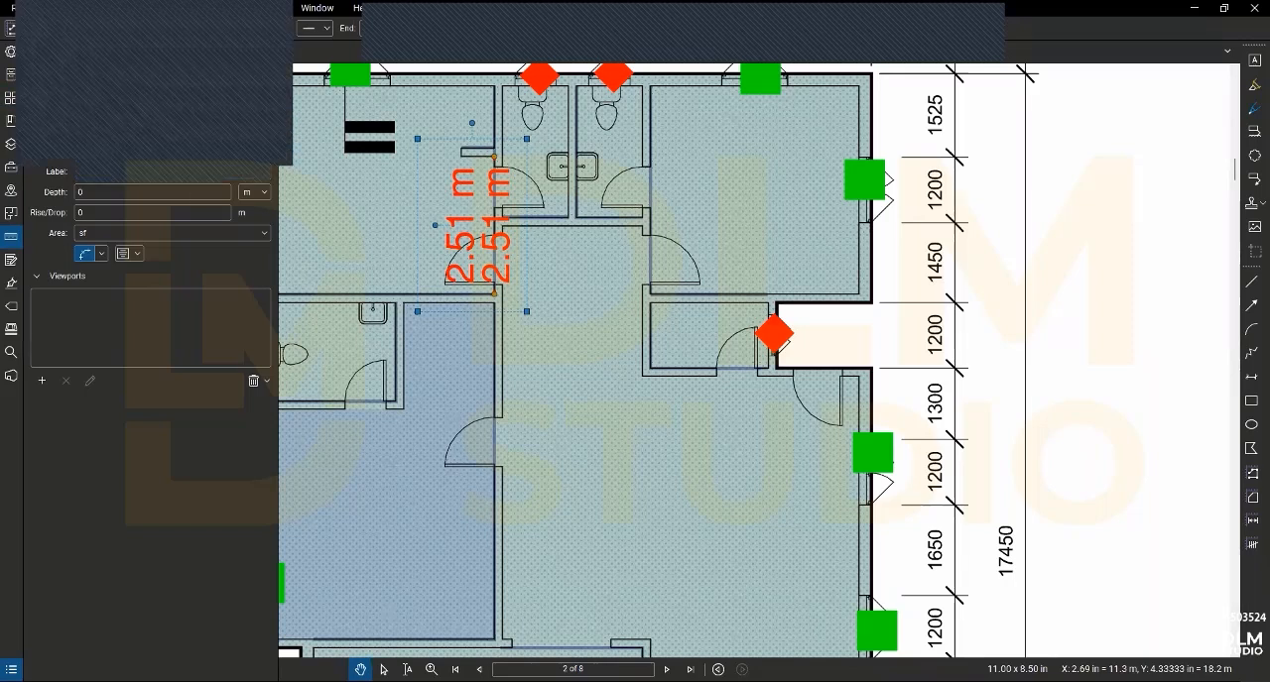
click(100, 187)
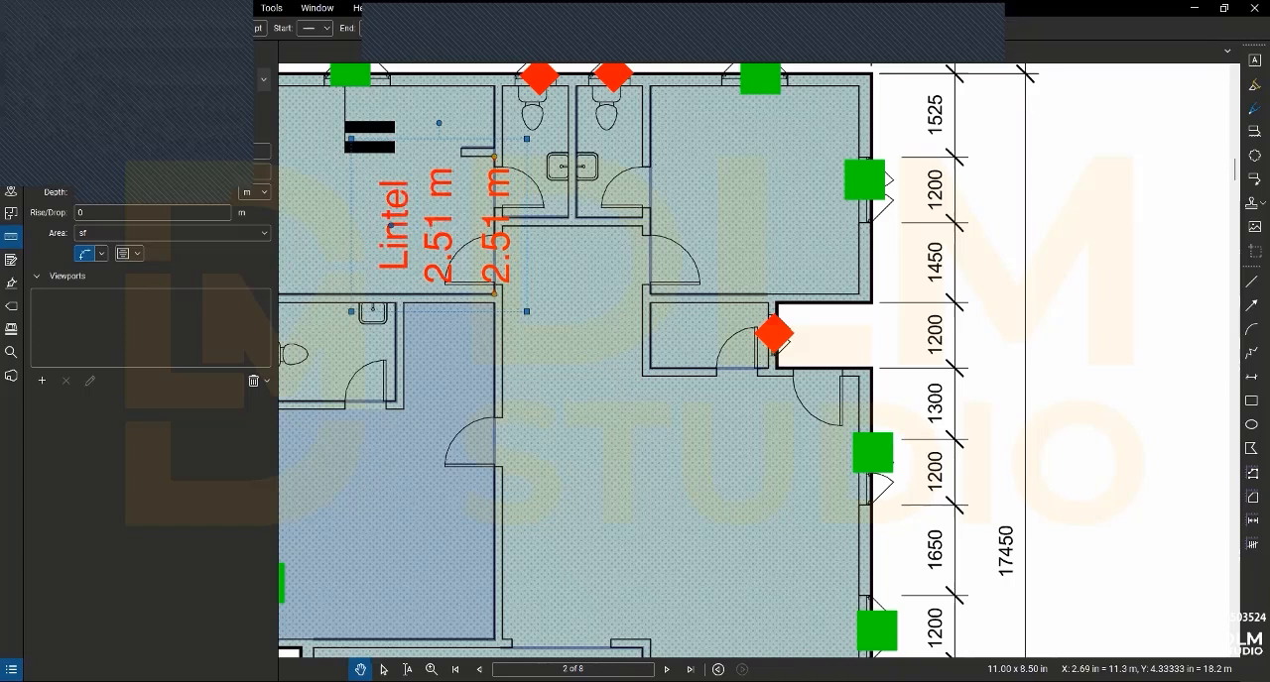
click(173, 240)
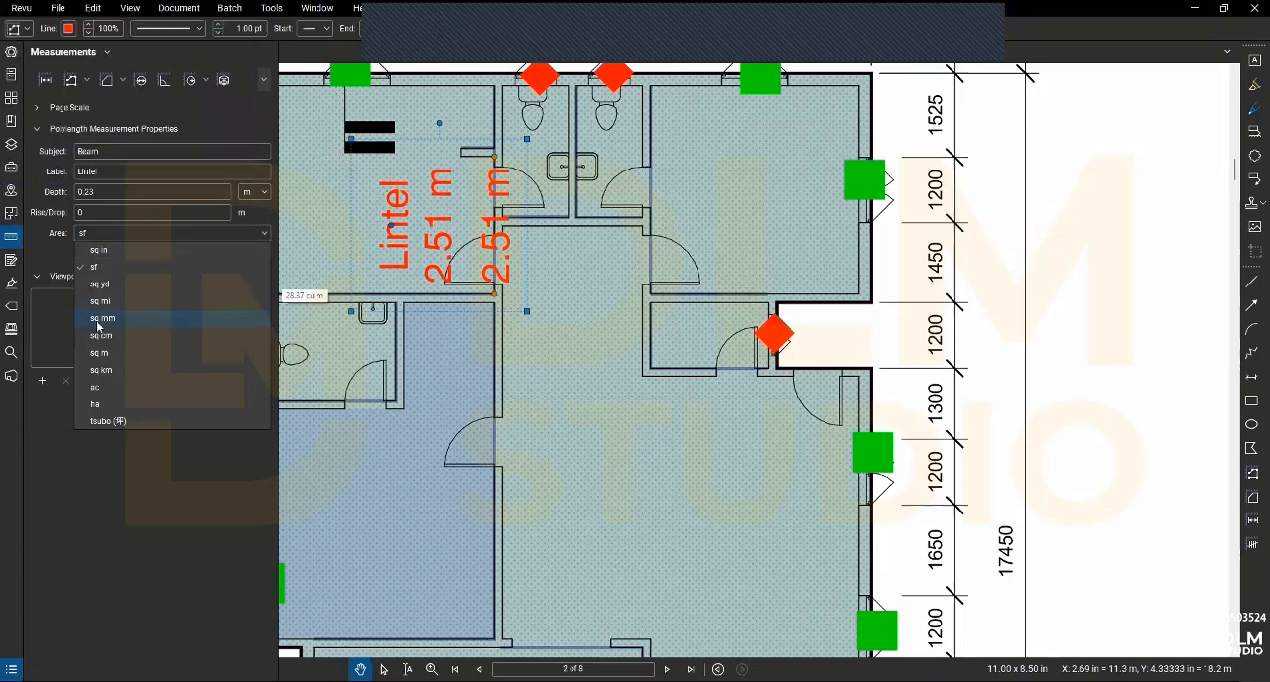
click(119, 354)
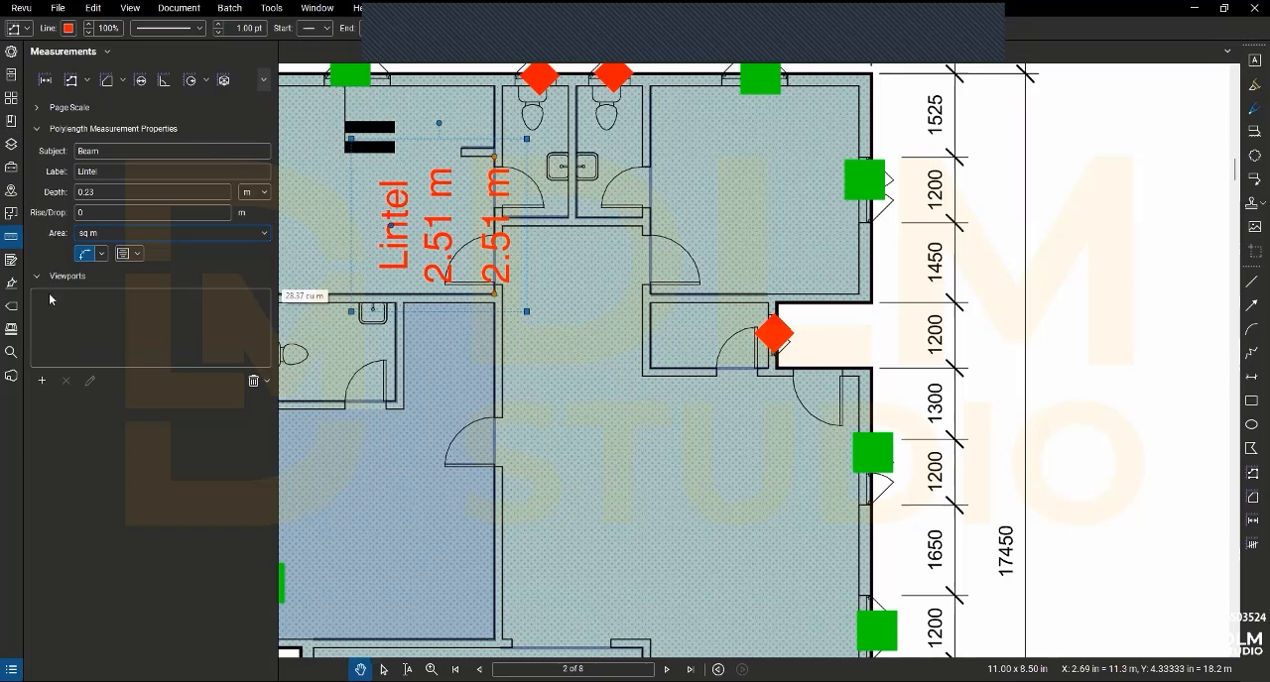
- Set the Lintel measurement's rise/drop to 0.23 m
click(37, 391)
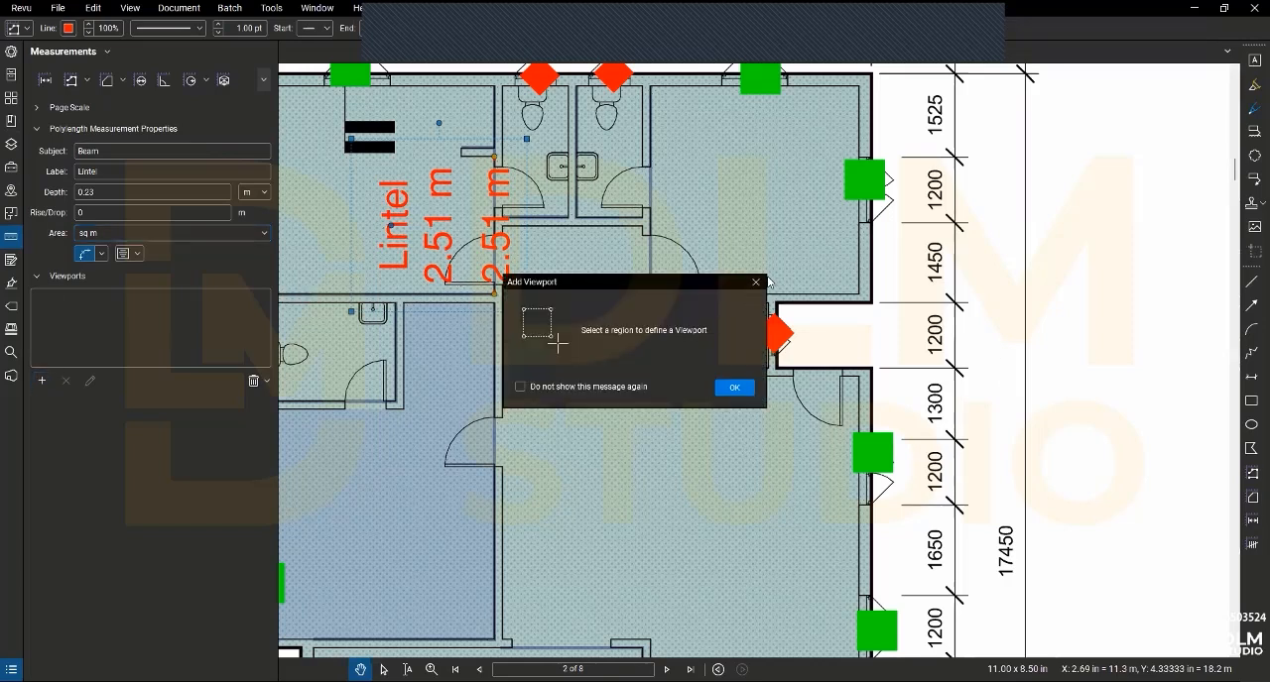
click(756, 284)
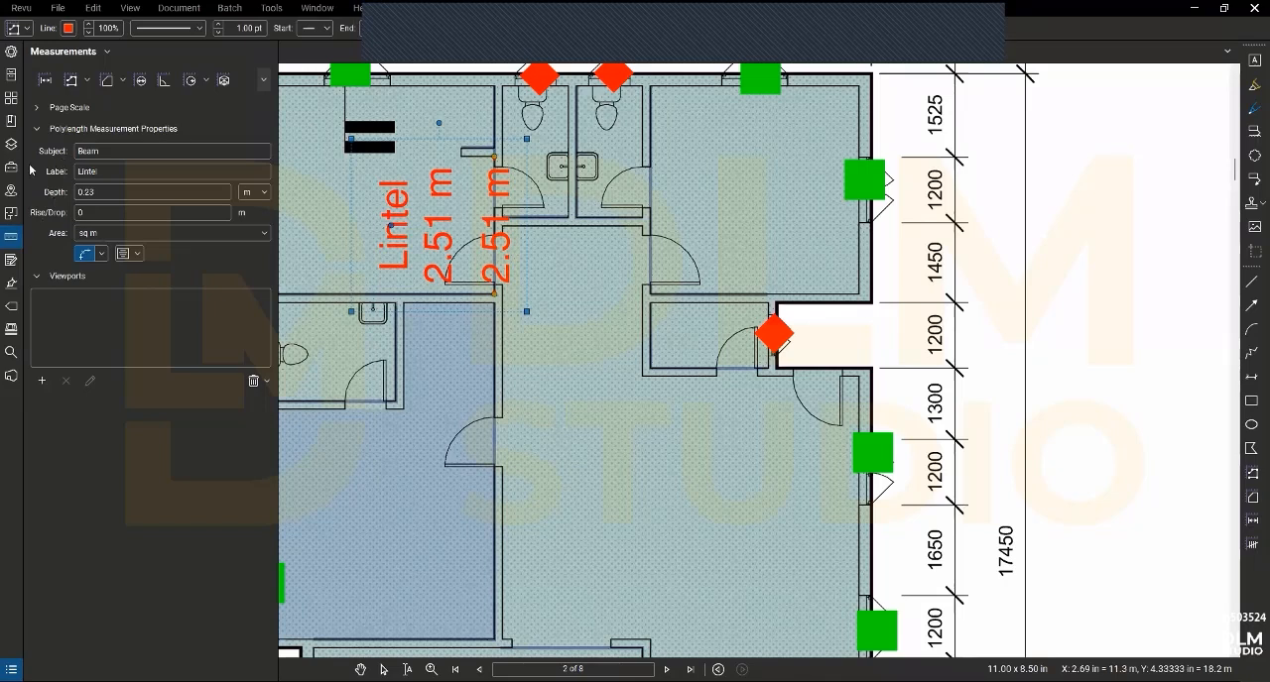
click(94, 212)
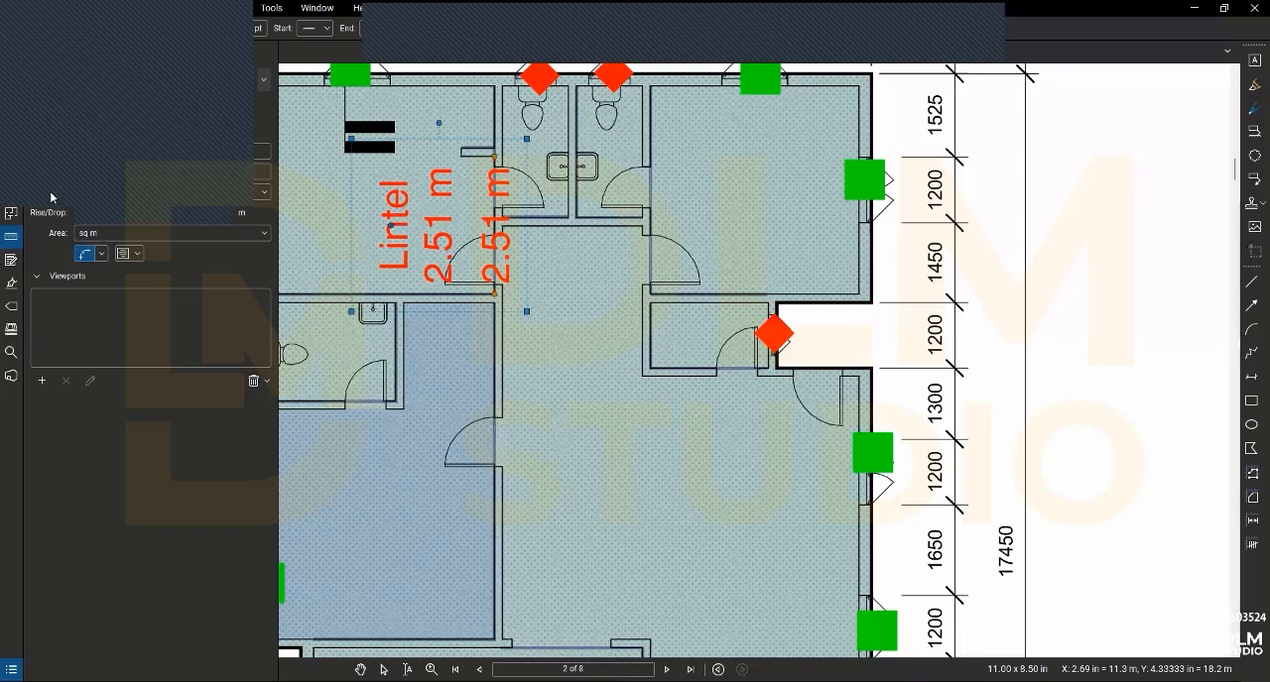
key(Return)
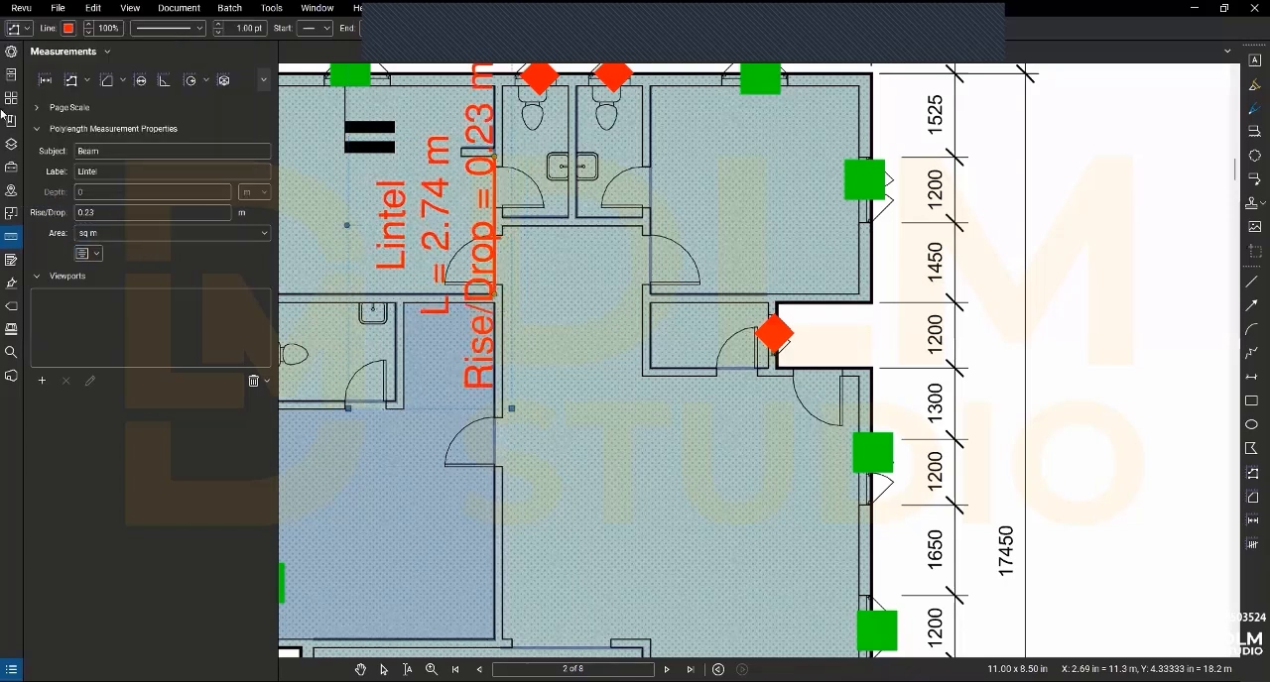
- Change the Lintel measurement's line colour to black and pick a different fill colour
click(10, 55)
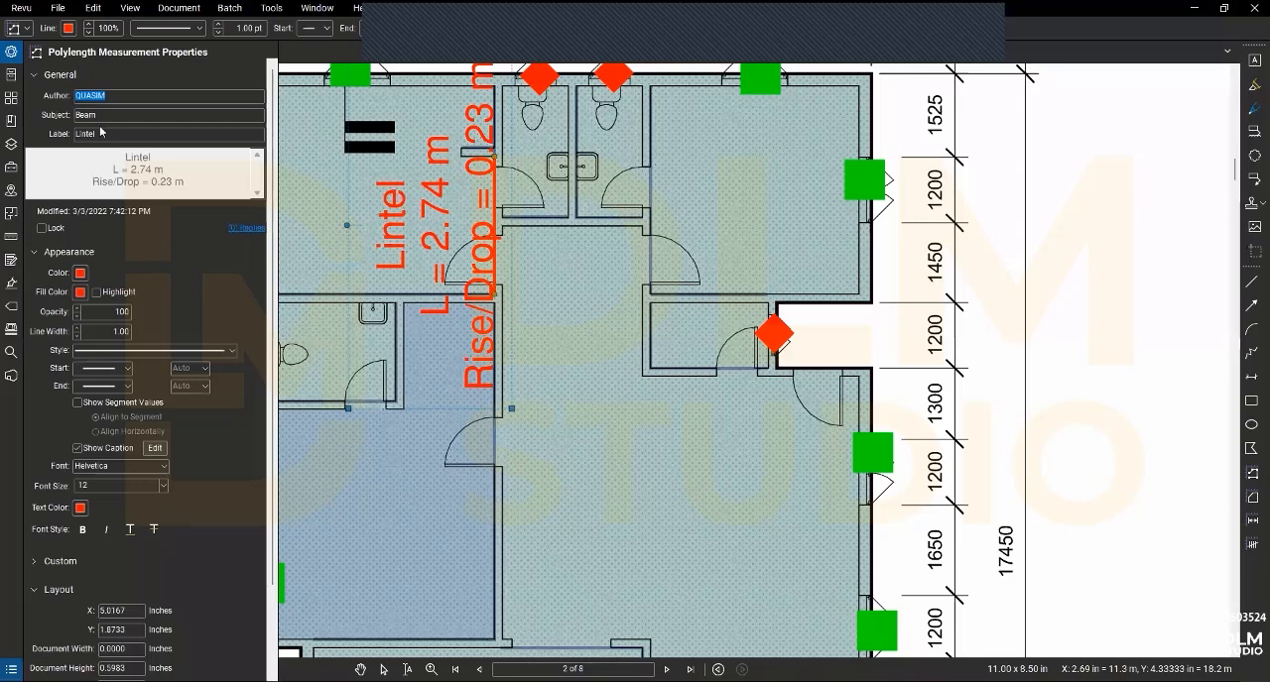
click(80, 273)
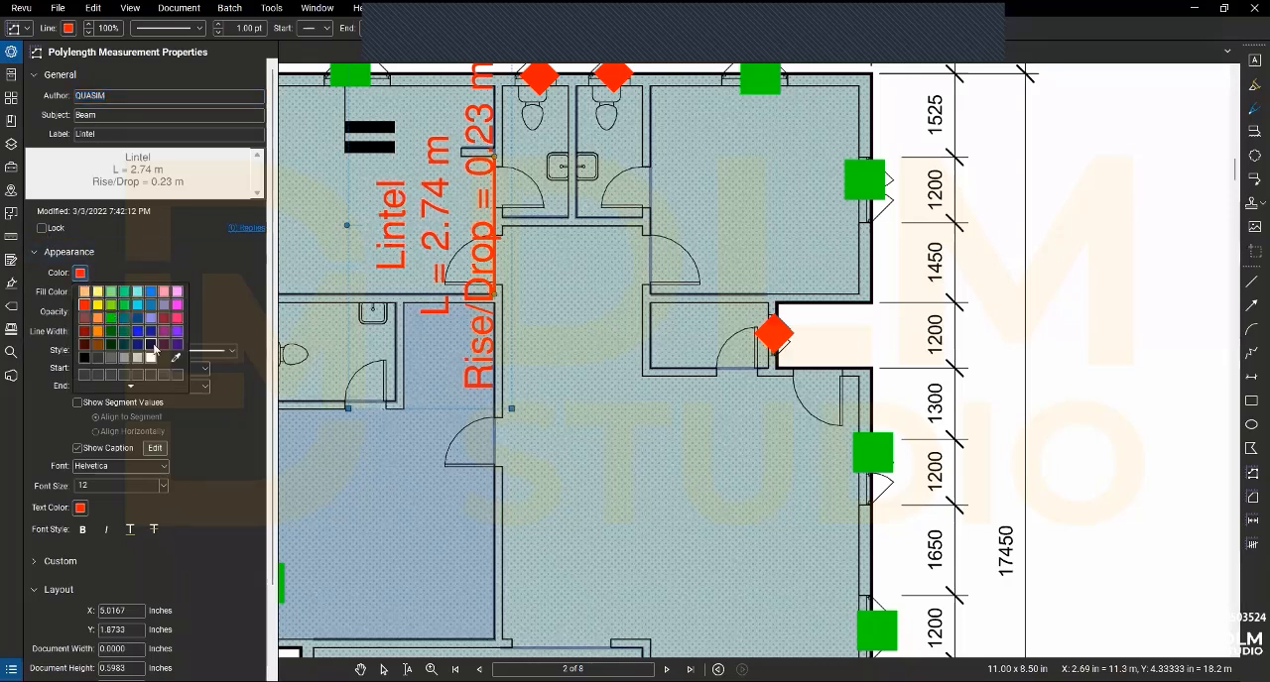
click(84, 357)
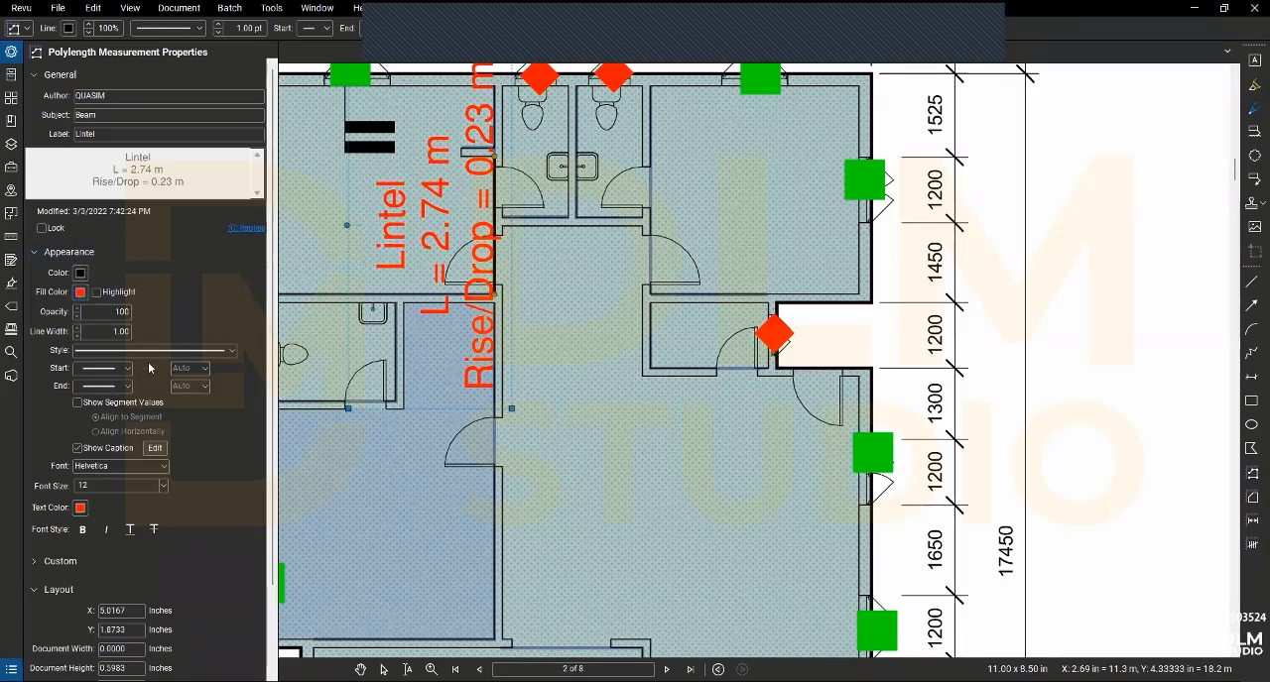
click(80, 293)
click(107, 365)
scroll(80, 396, down, 2)
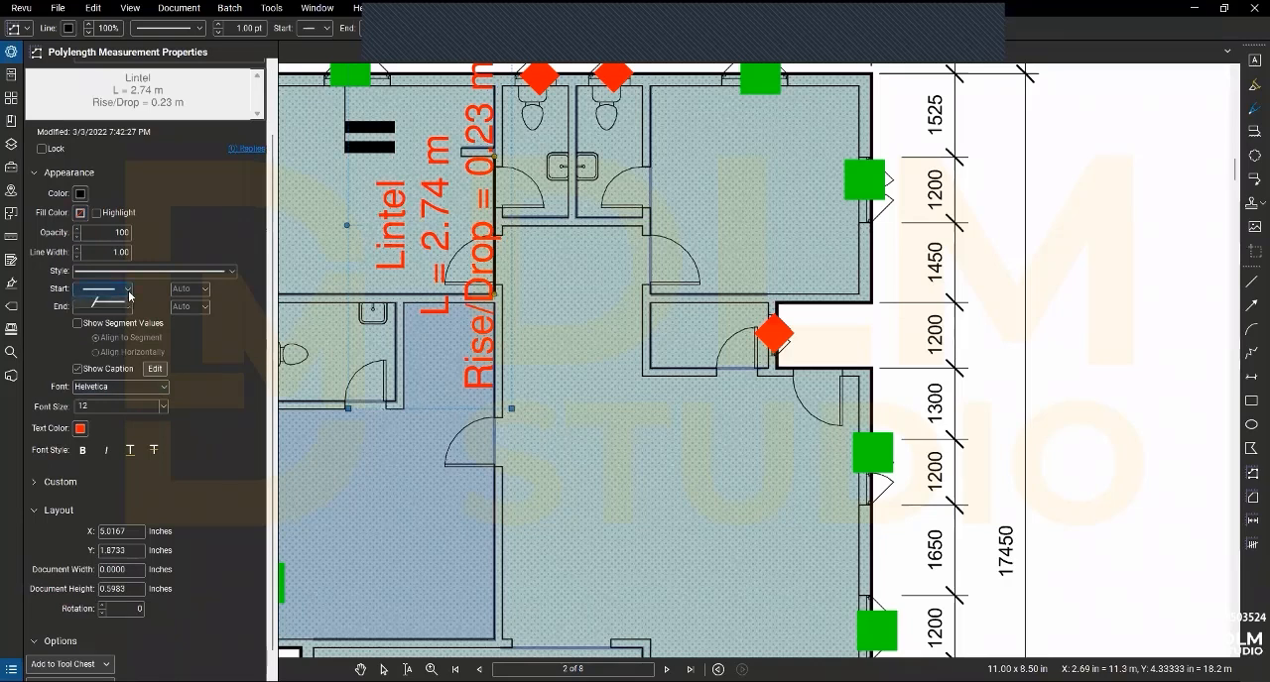
- Set both the start and end line endings of the Lintel measurement to circles
click(127, 289)
click(115, 309)
click(122, 308)
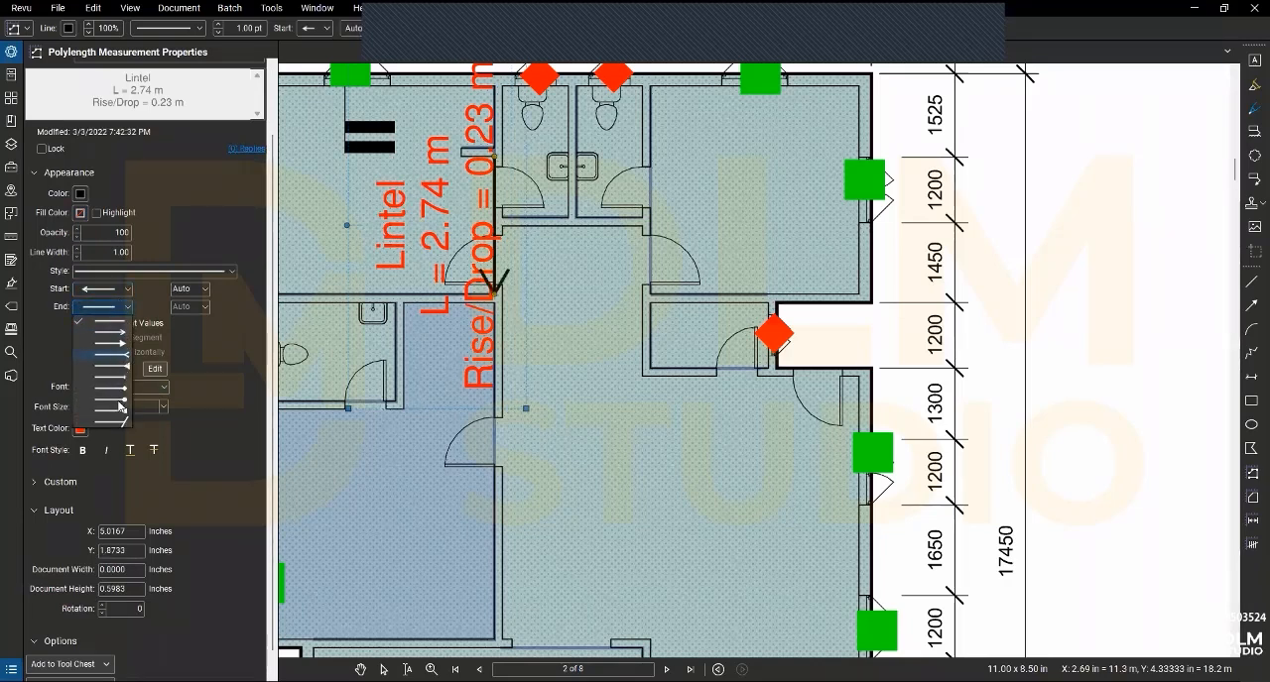
click(127, 364)
click(119, 289)
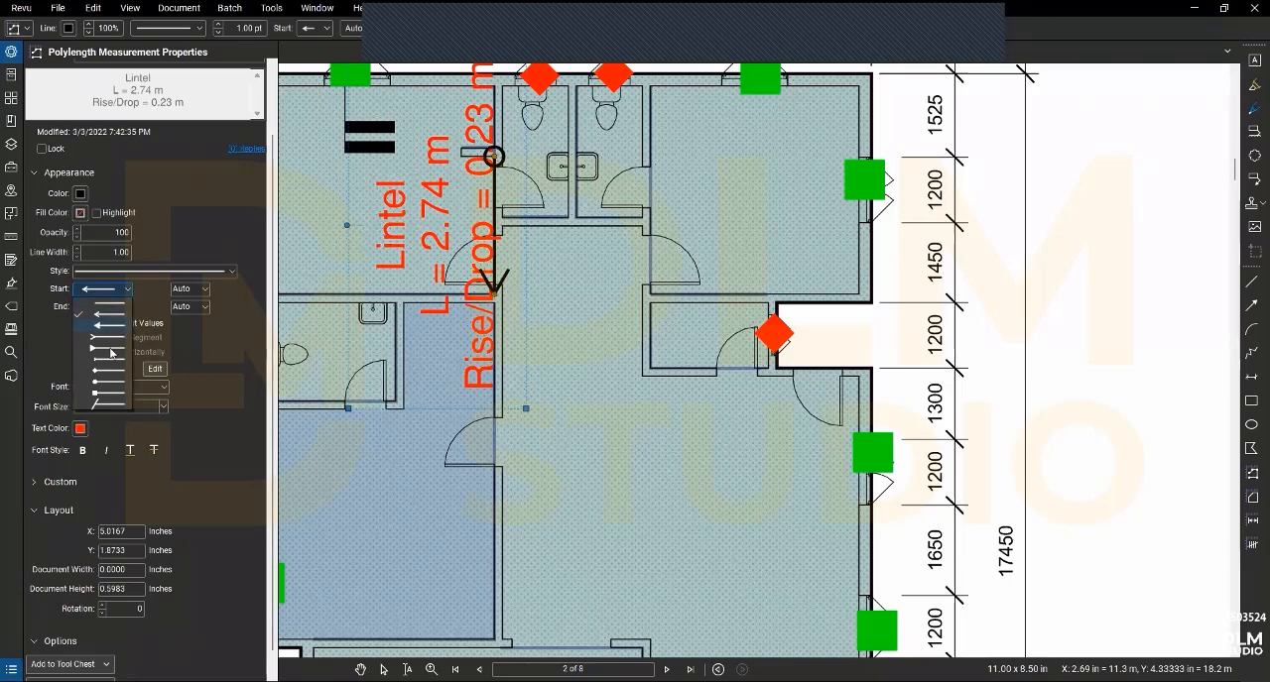
click(109, 392)
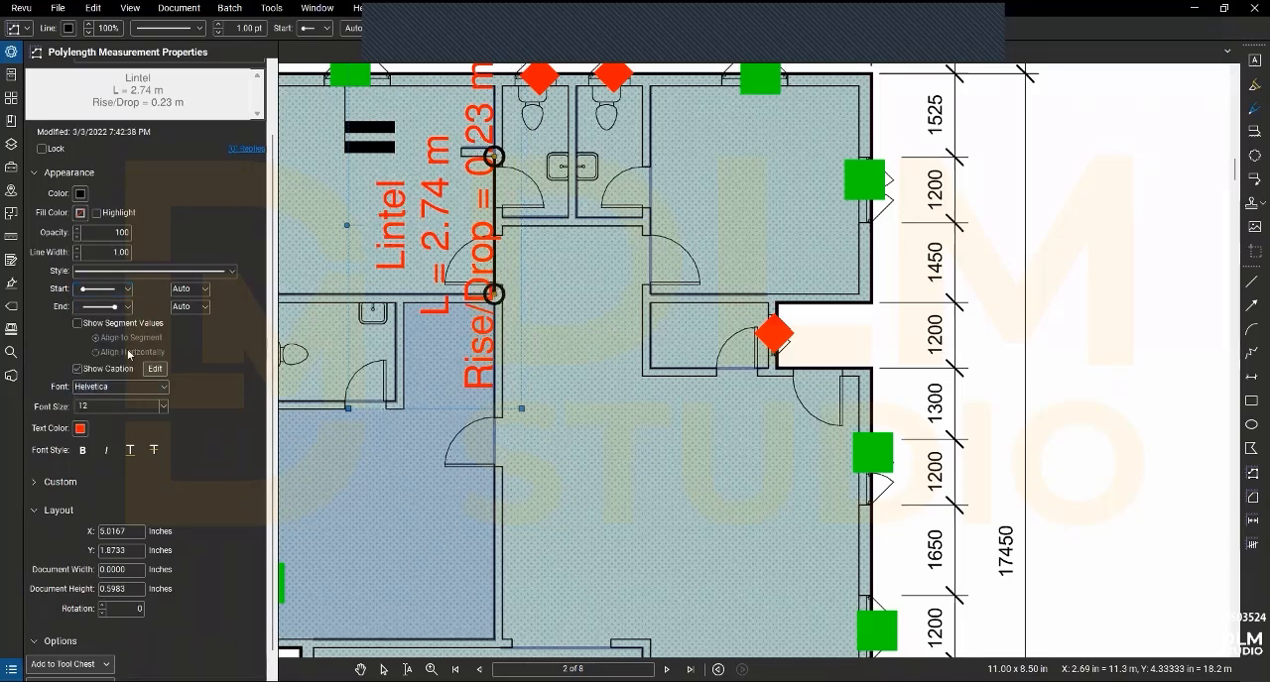
- Scale the Lintel measurement's start and end circles to 25% and hide its caption
click(179, 289)
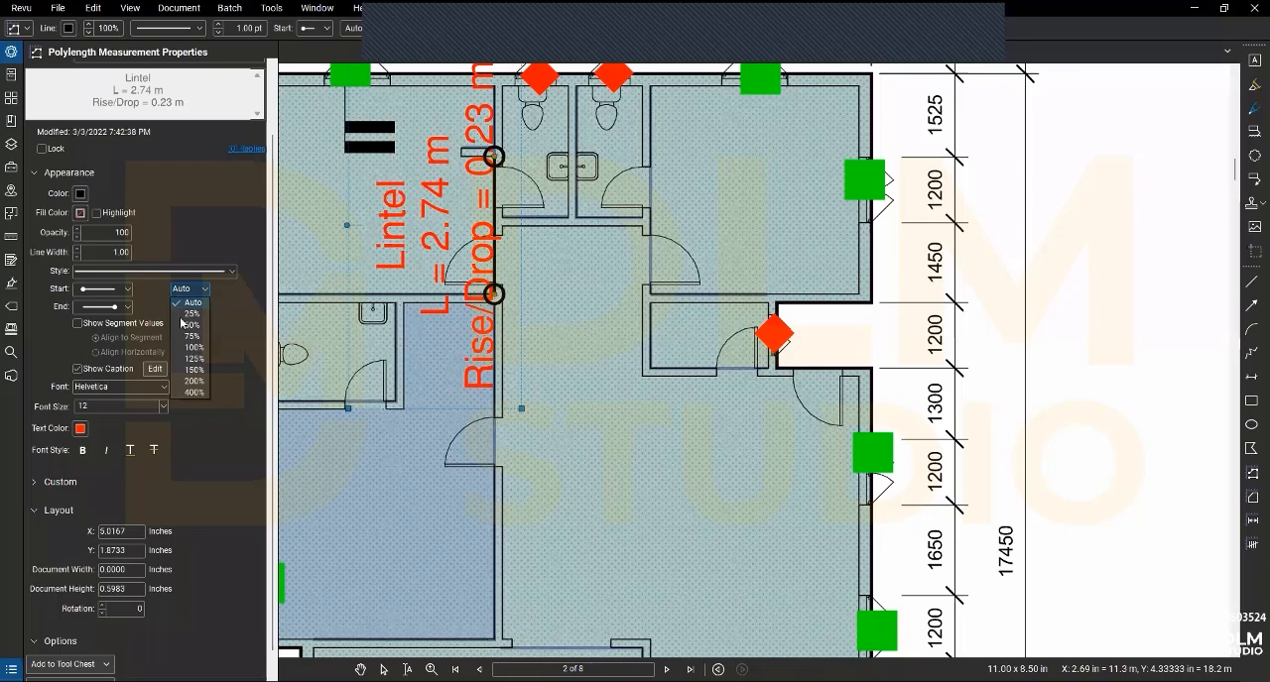
click(191, 313)
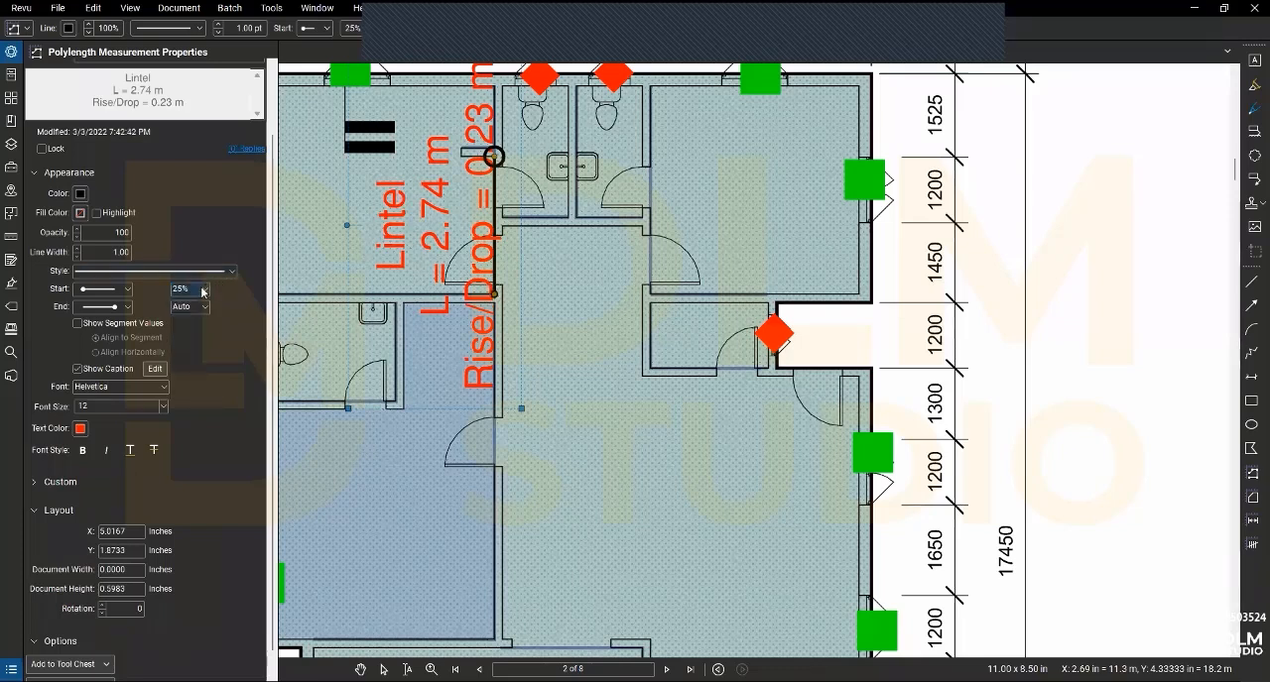
click(204, 307)
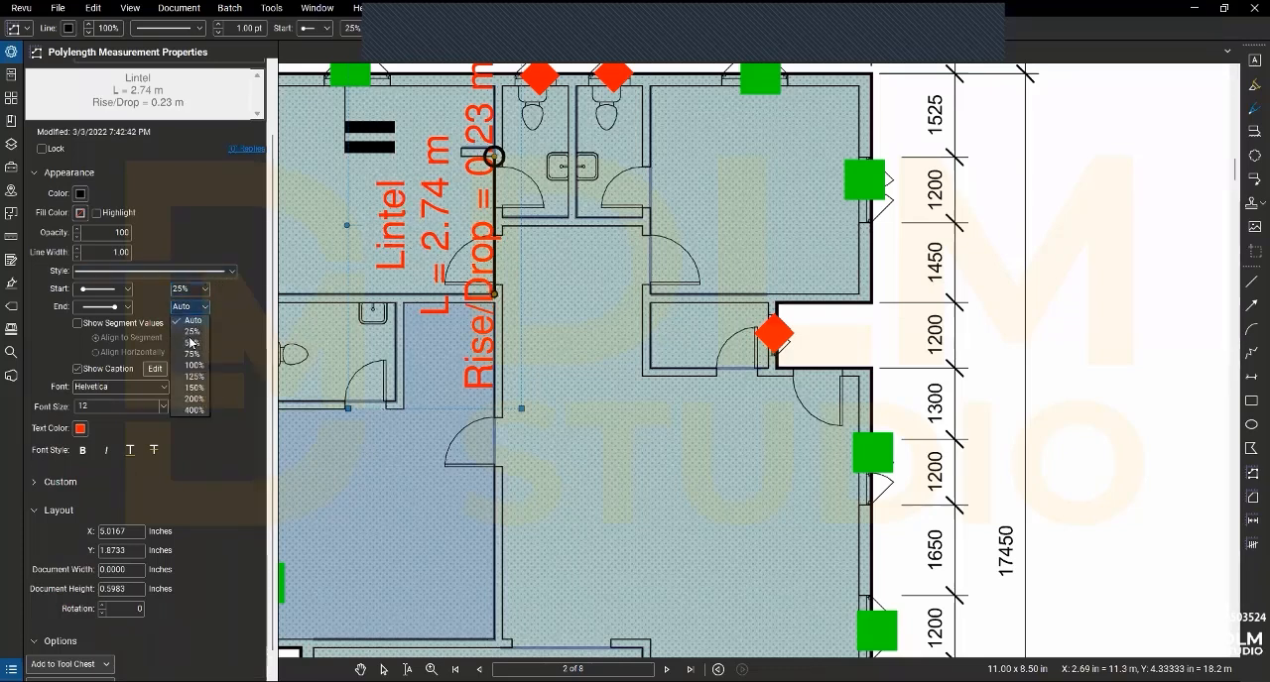
click(192, 332)
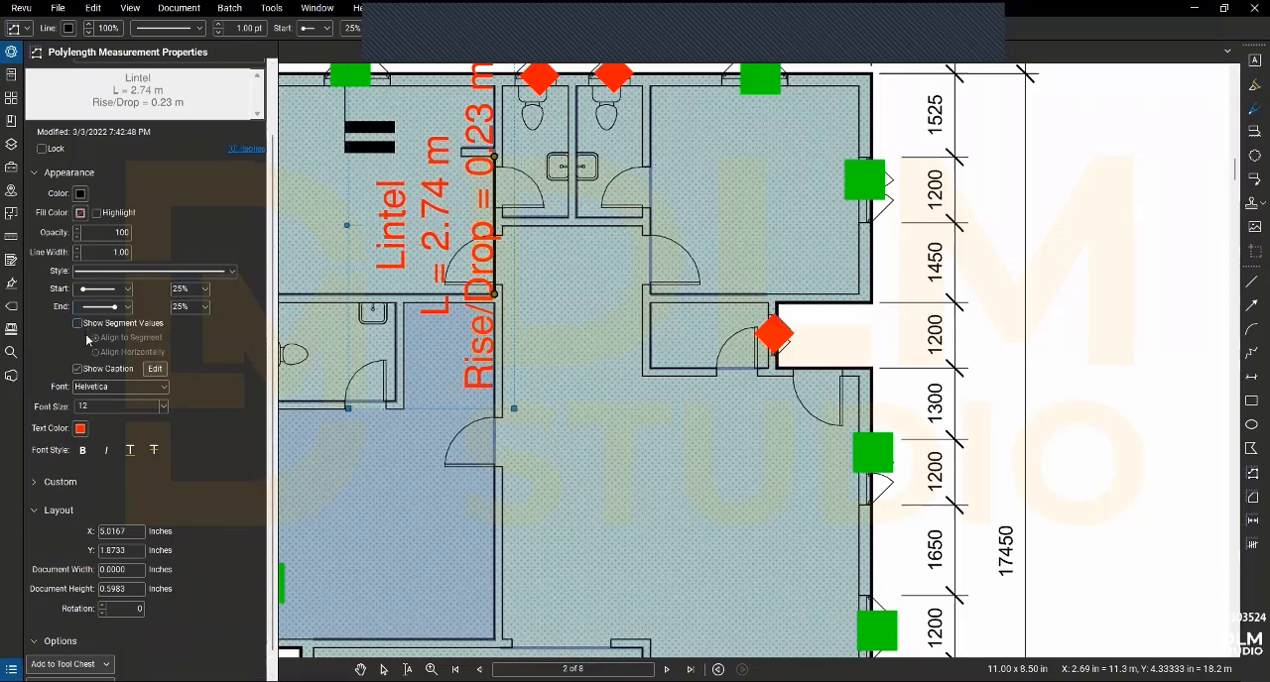
click(79, 368)
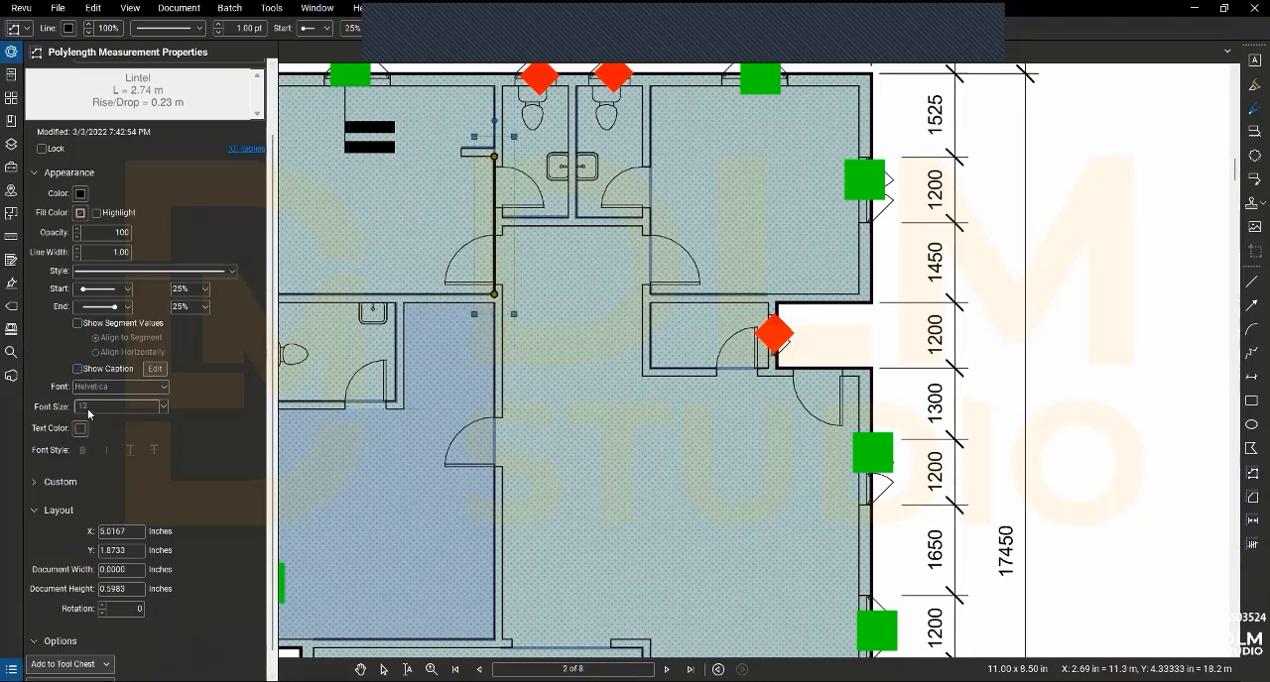
- Add the Lintel measurement to the MY TOOL QS tool set and leave the measuring command
scroll(46, 383, down, 1)
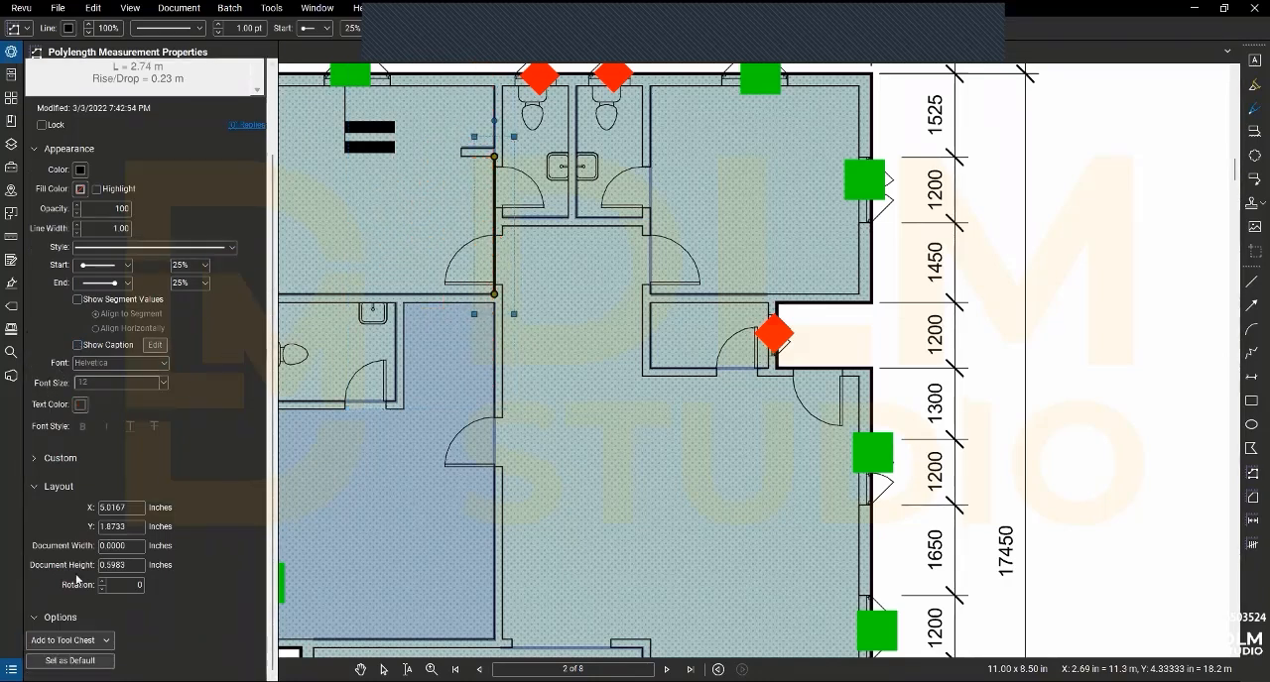
click(63, 643)
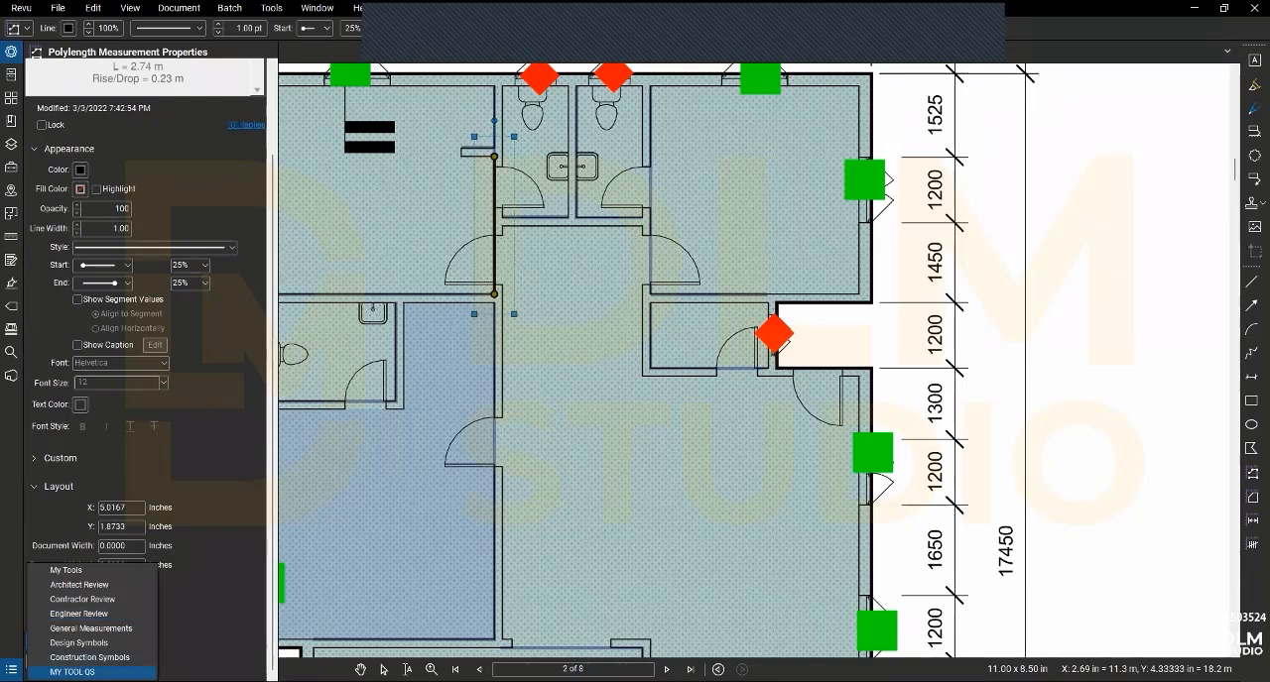
click(72, 673)
click(254, 288)
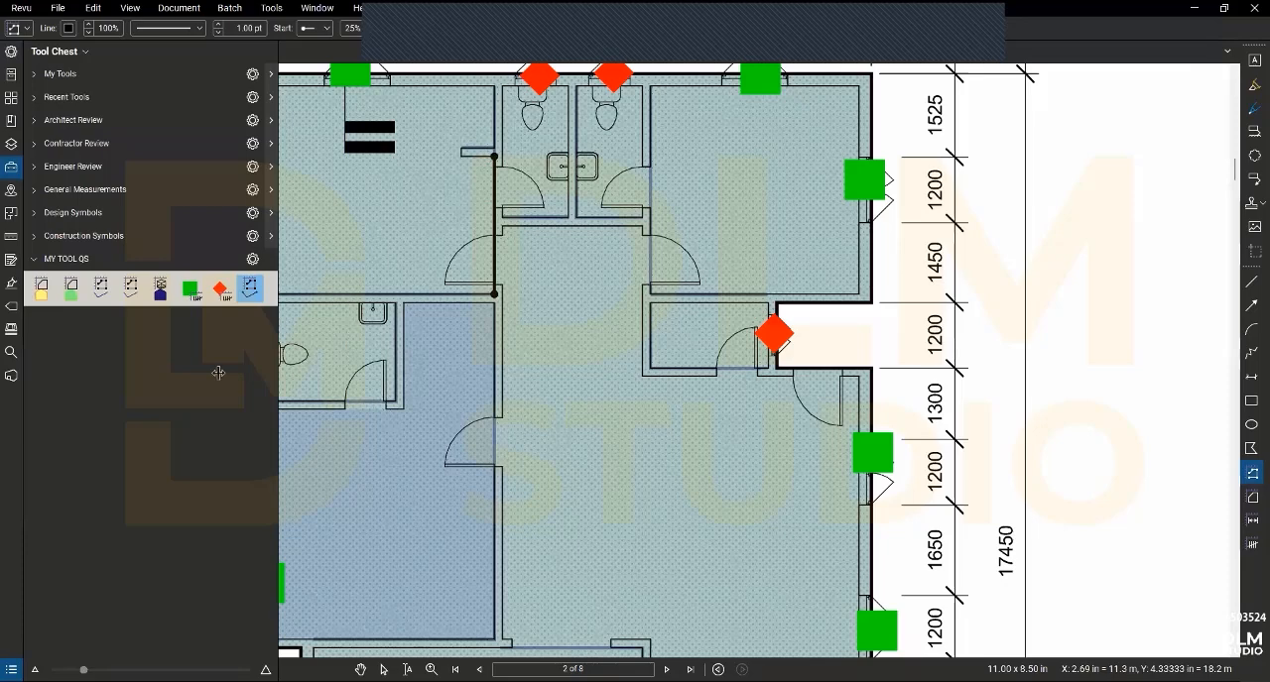
key(Escape)
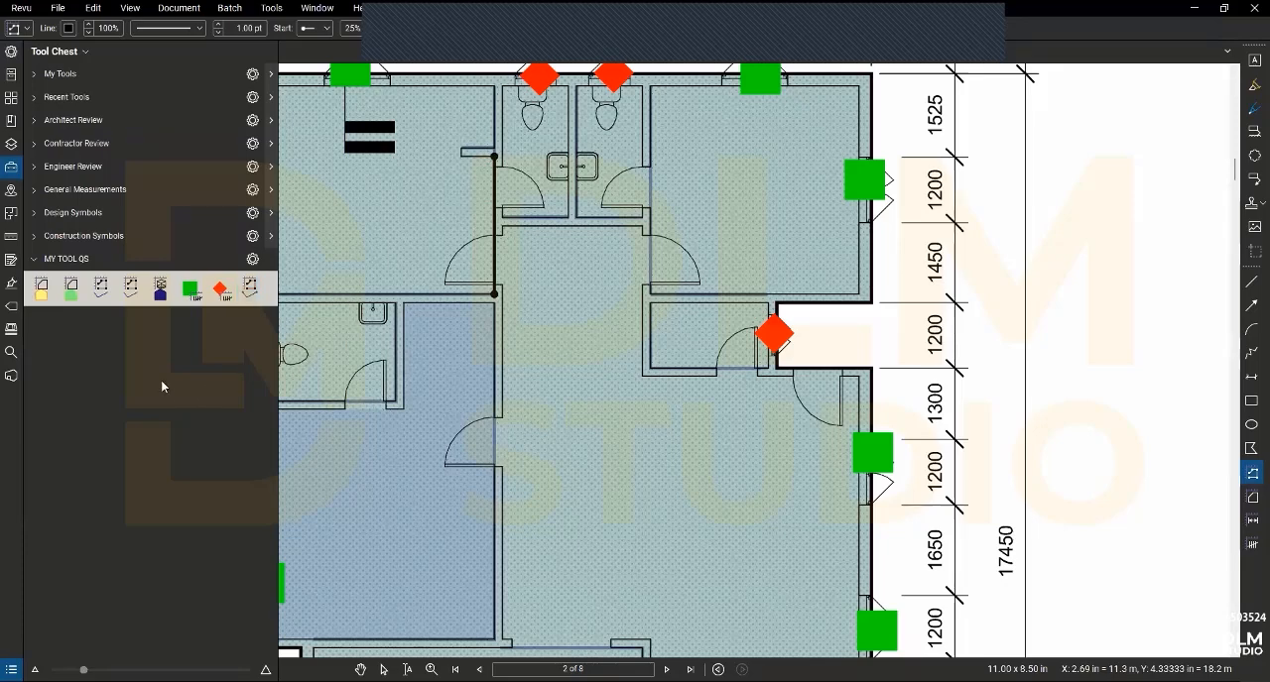
scroll(480, 288, down, 2)
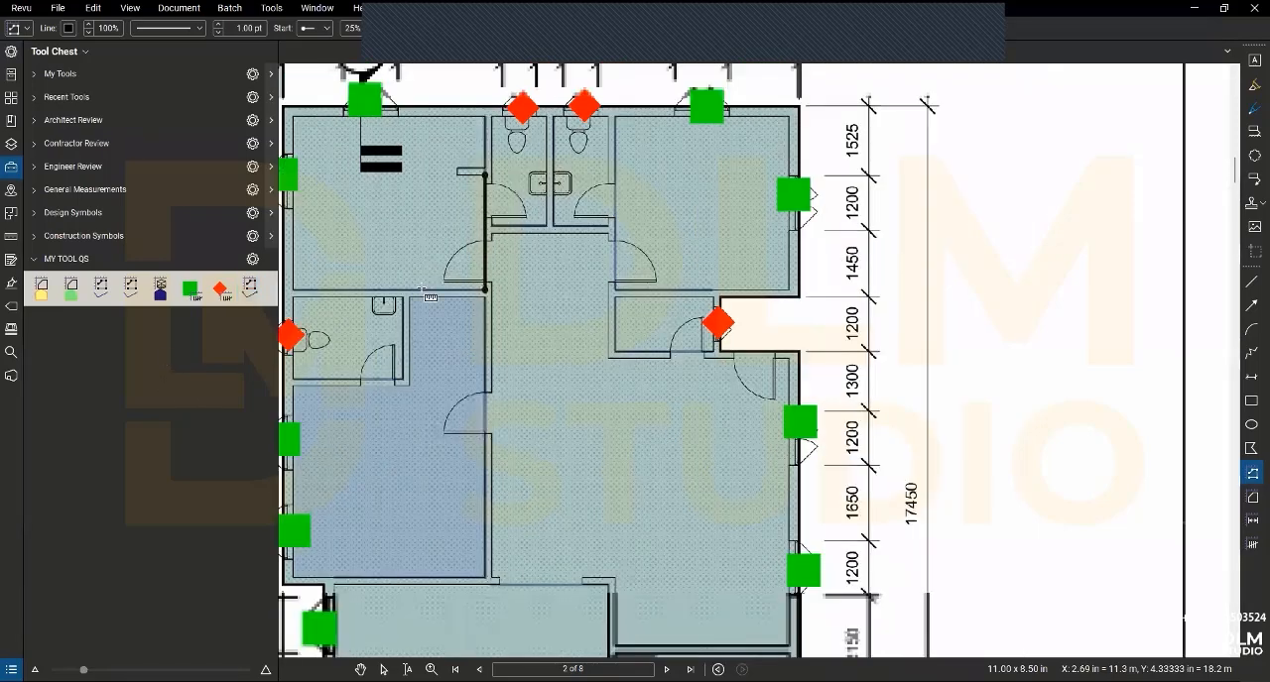
scroll(470, 298, down, 2)
key(Escape)
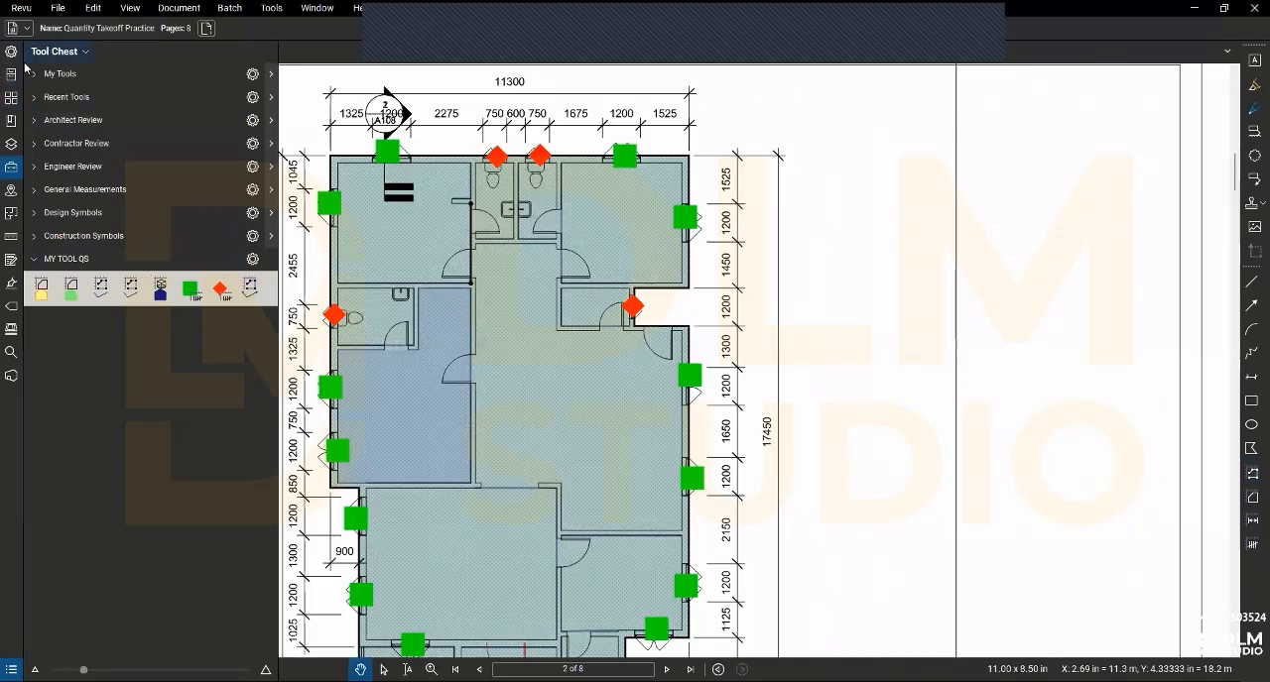
- Go to page 3, the floor plan with room names, and bring the bedroom, toilets and store into view
click(11, 97)
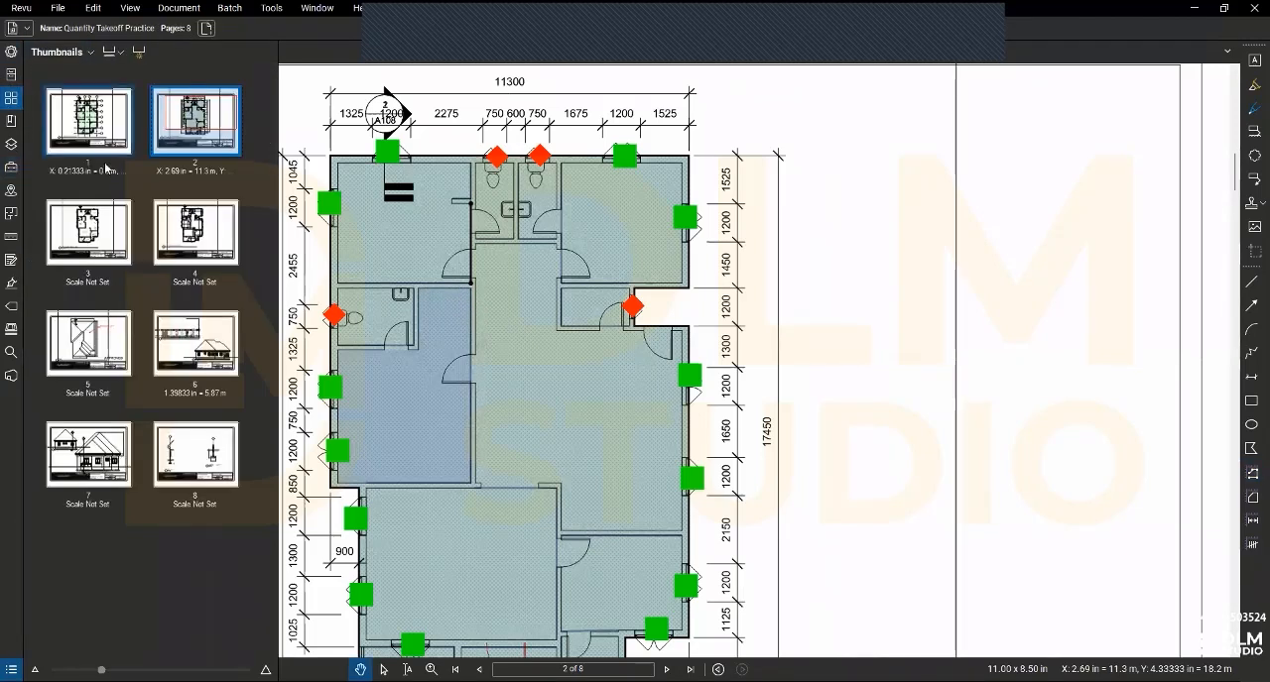
click(97, 229)
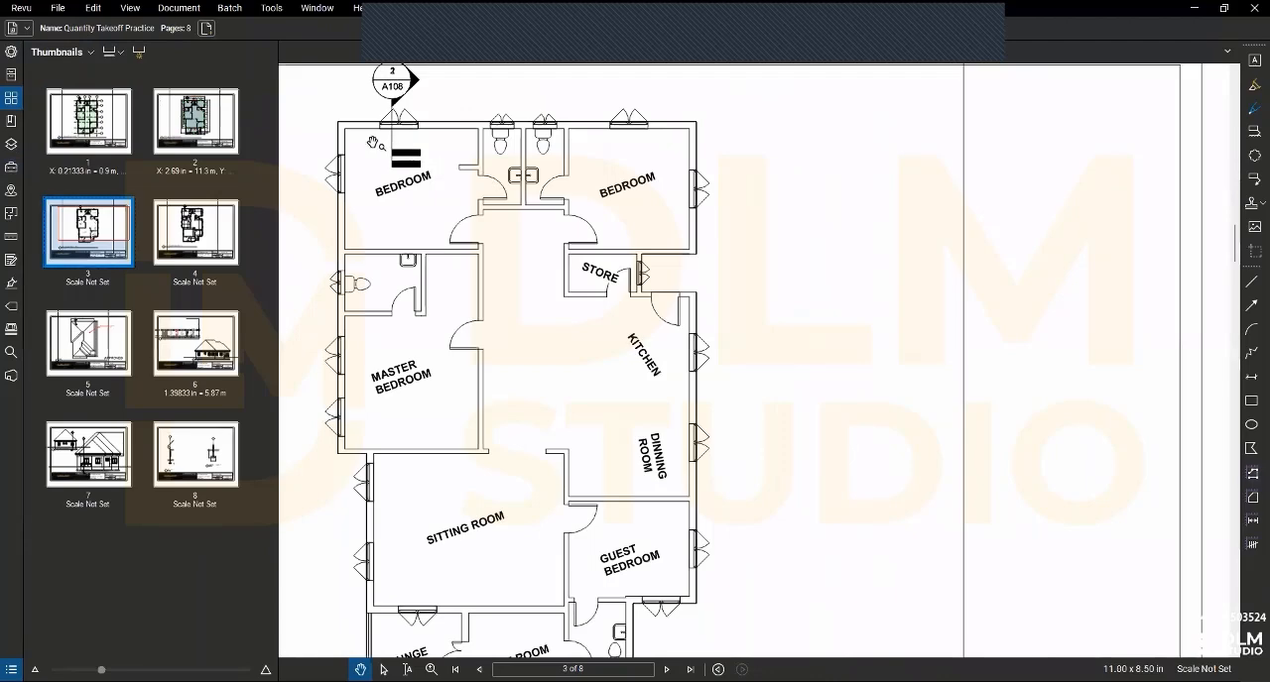
scroll(375, 146, up, 2)
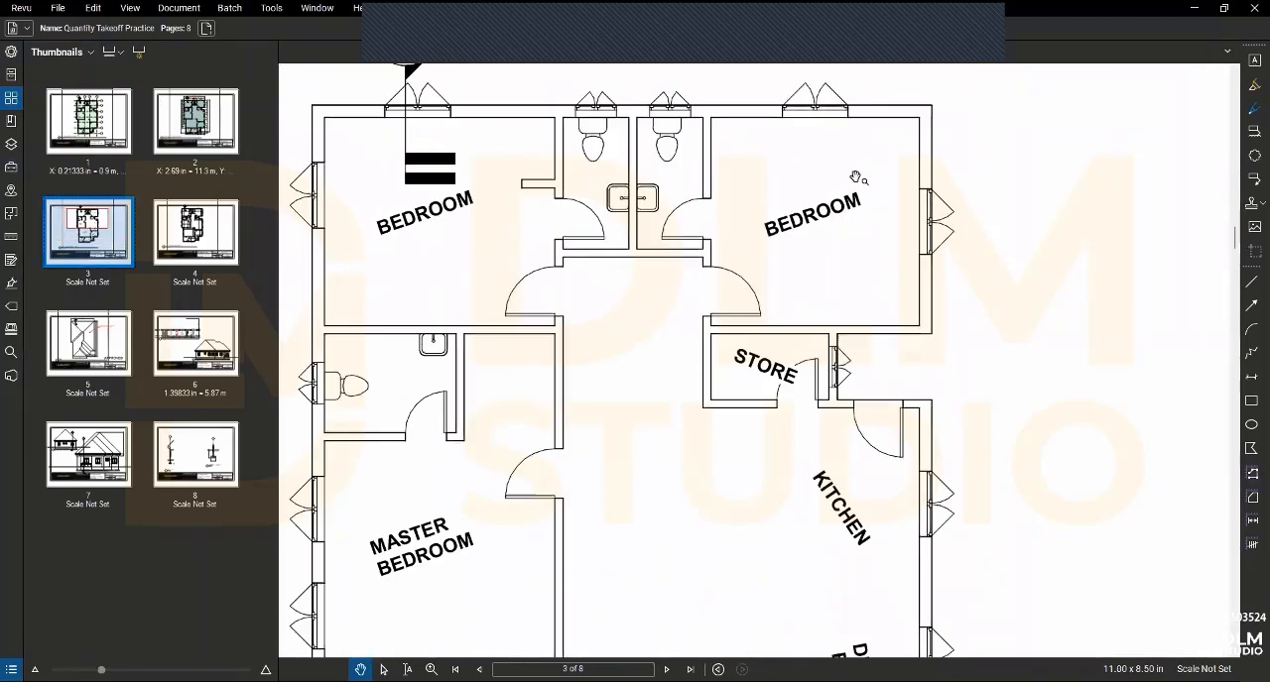
scroll(858, 184, up, 3)
drag(843, 201, 786, 240)
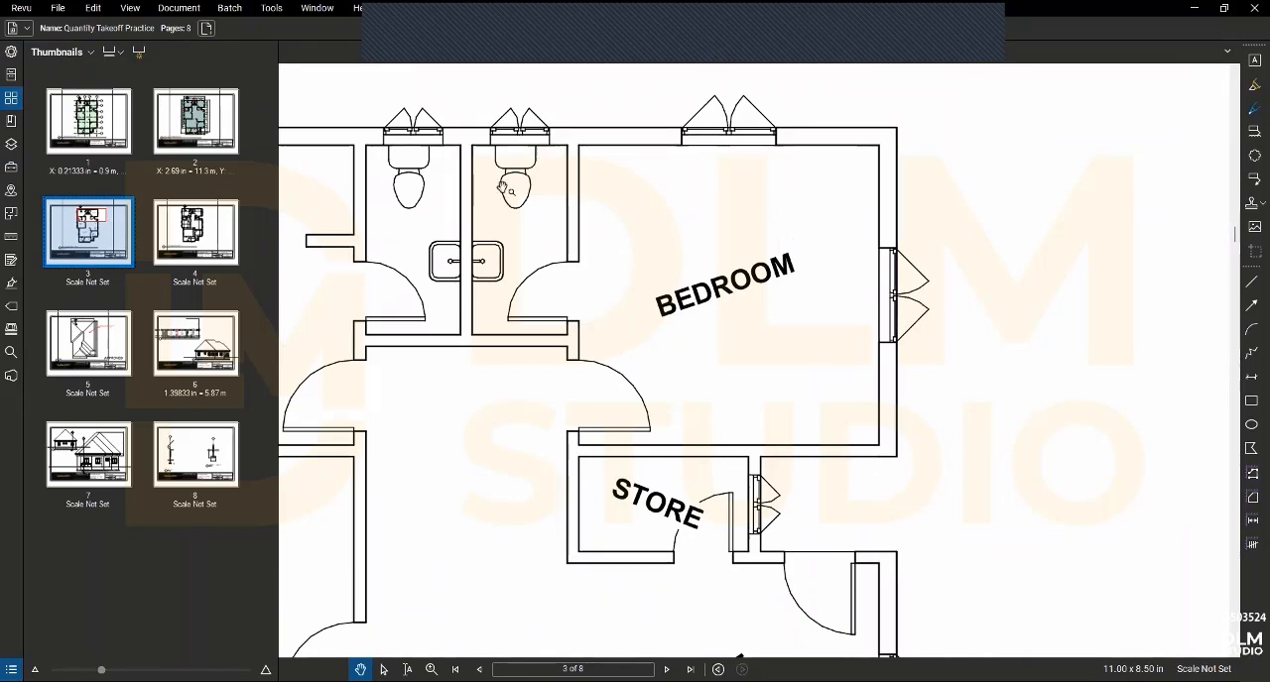
scroll(682, 161, up, 2)
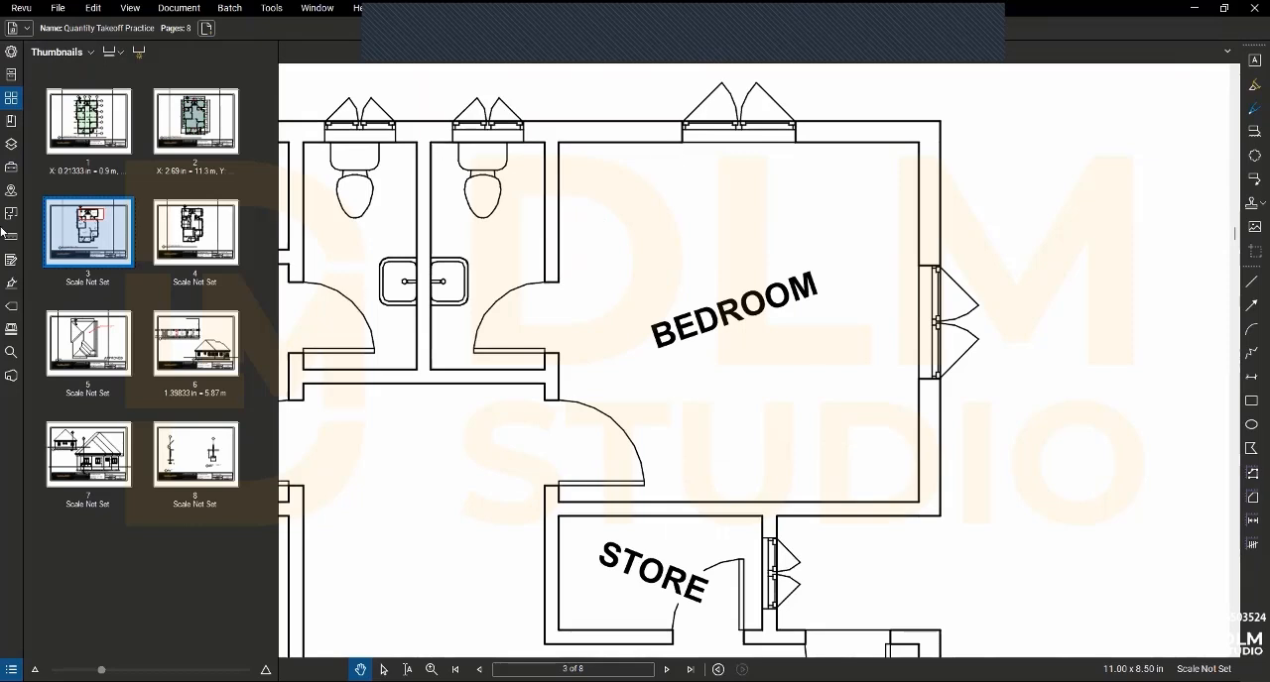
- Display the page scale settings for page 3 among the measurement options
click(10, 175)
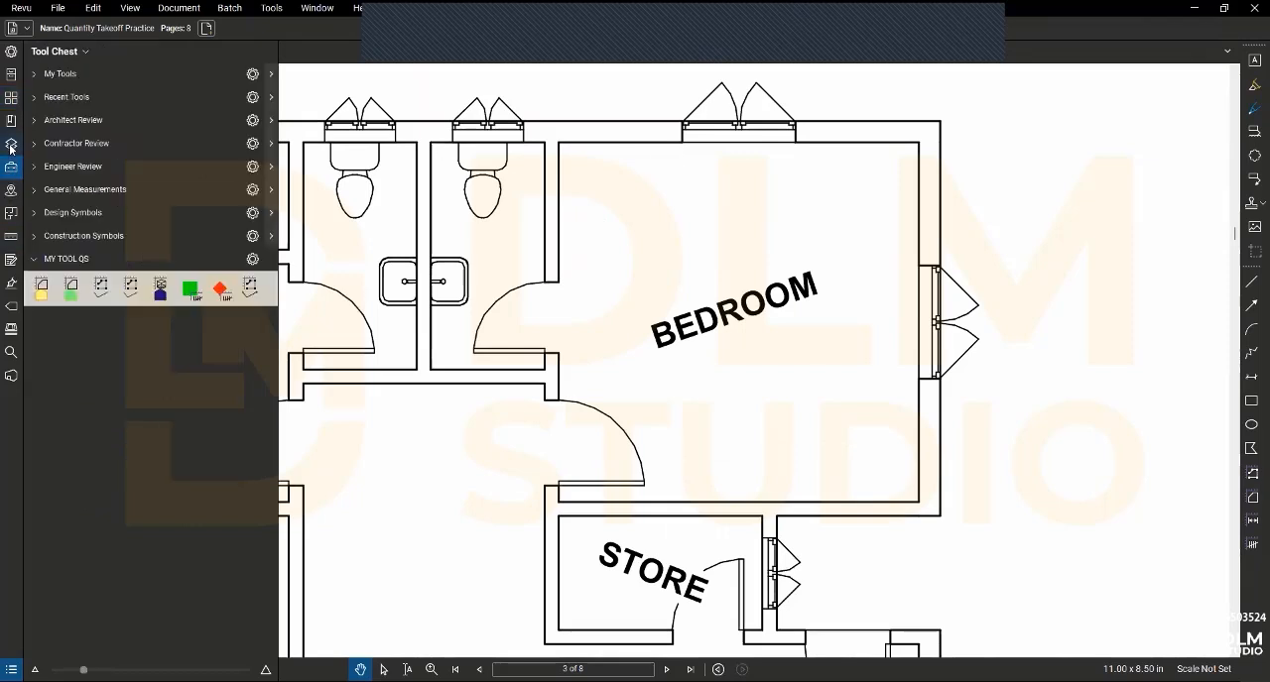
click(10, 237)
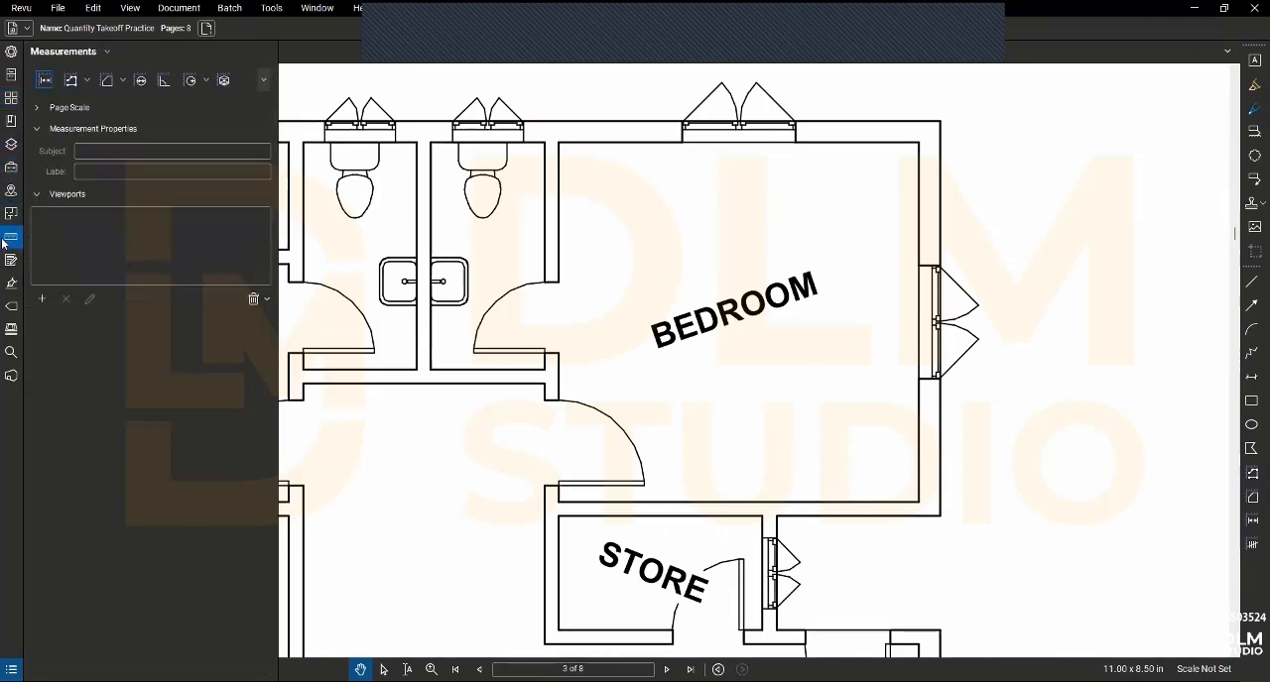
click(261, 81)
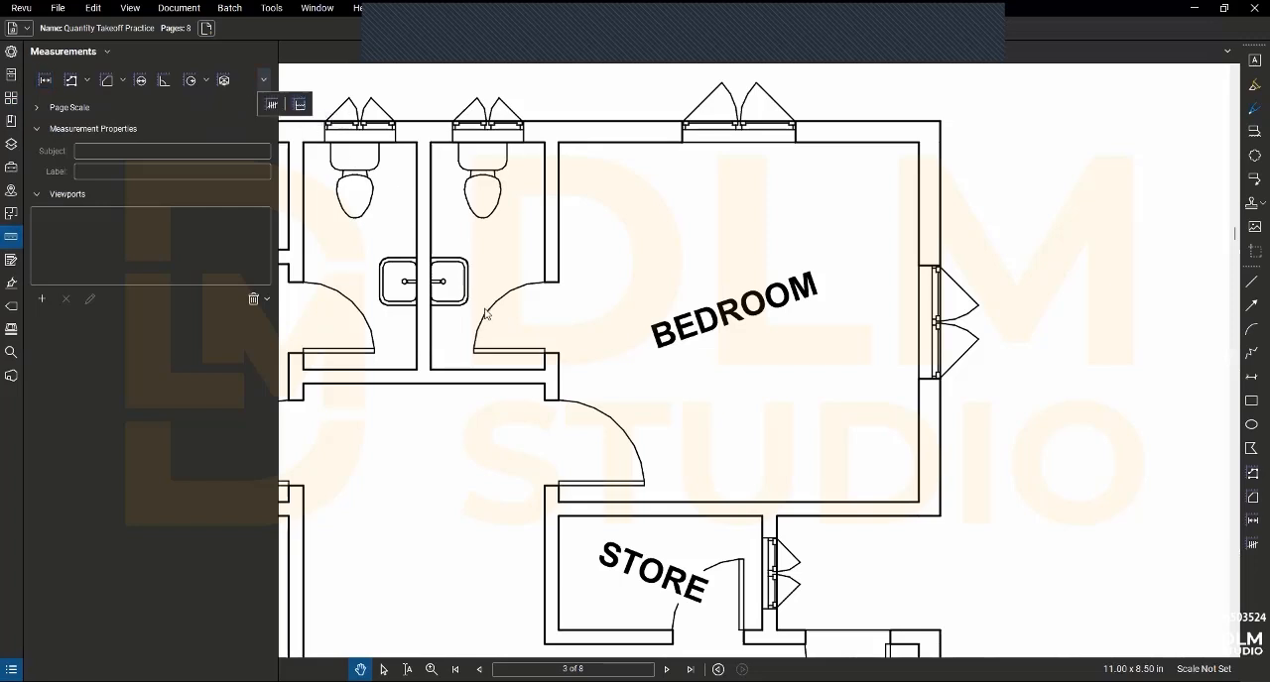
scroll(501, 303, down, 4)
scroll(525, 310, down, 1)
scroll(525, 310, up, 2)
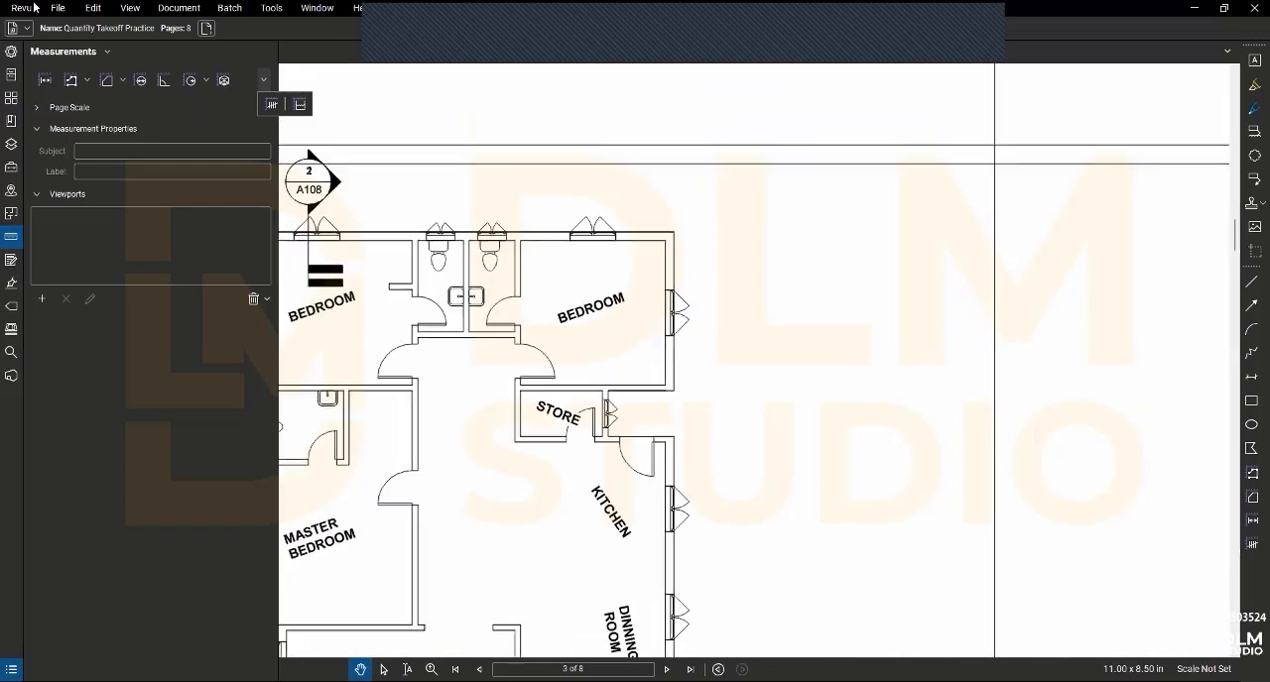
scroll(377, 318, down, 1)
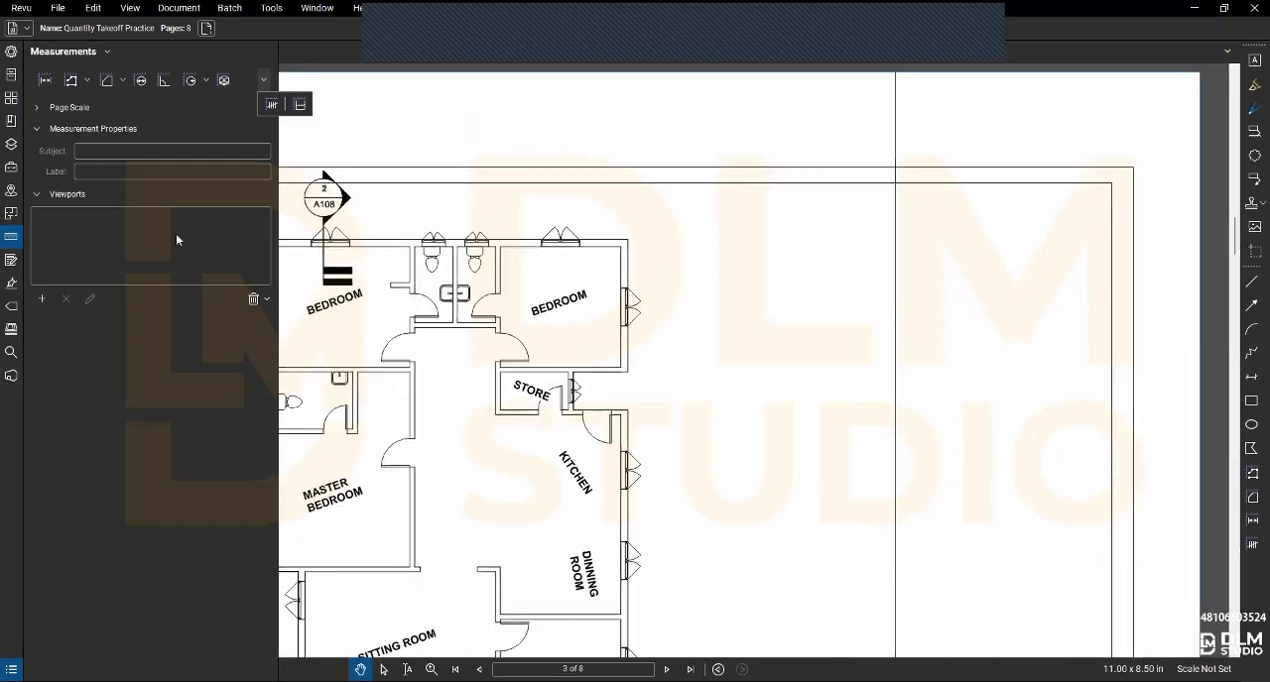
click(40, 107)
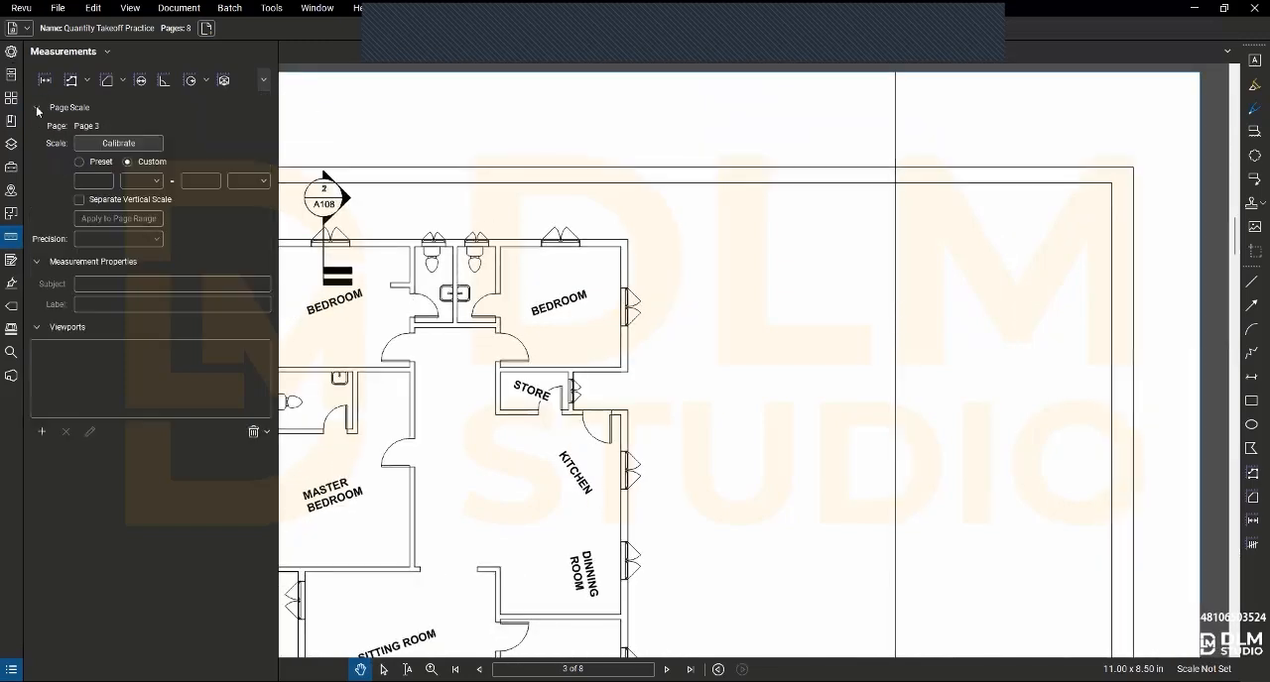
- Calibrate page 3 across the master bedroom door opening as 0.9 m and apply the scale to the current page
scroll(426, 402, down, 1)
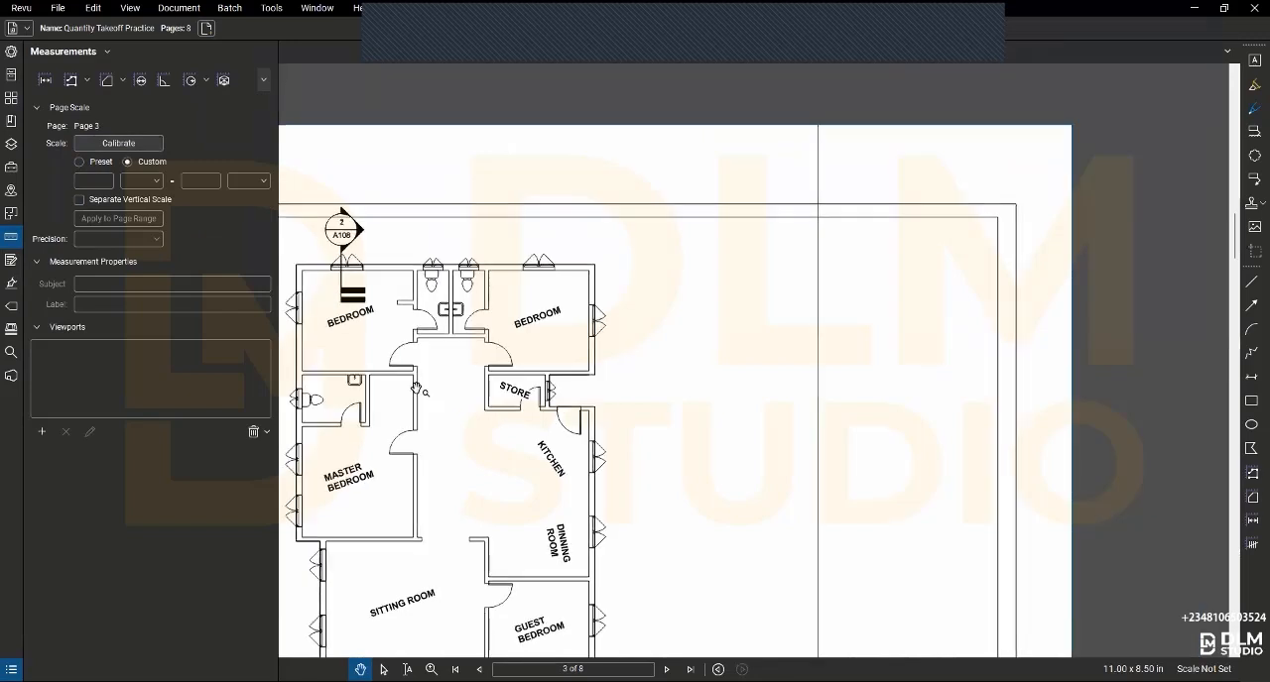
scroll(402, 429, up, 2)
scroll(403, 430, up, 1)
click(98, 143)
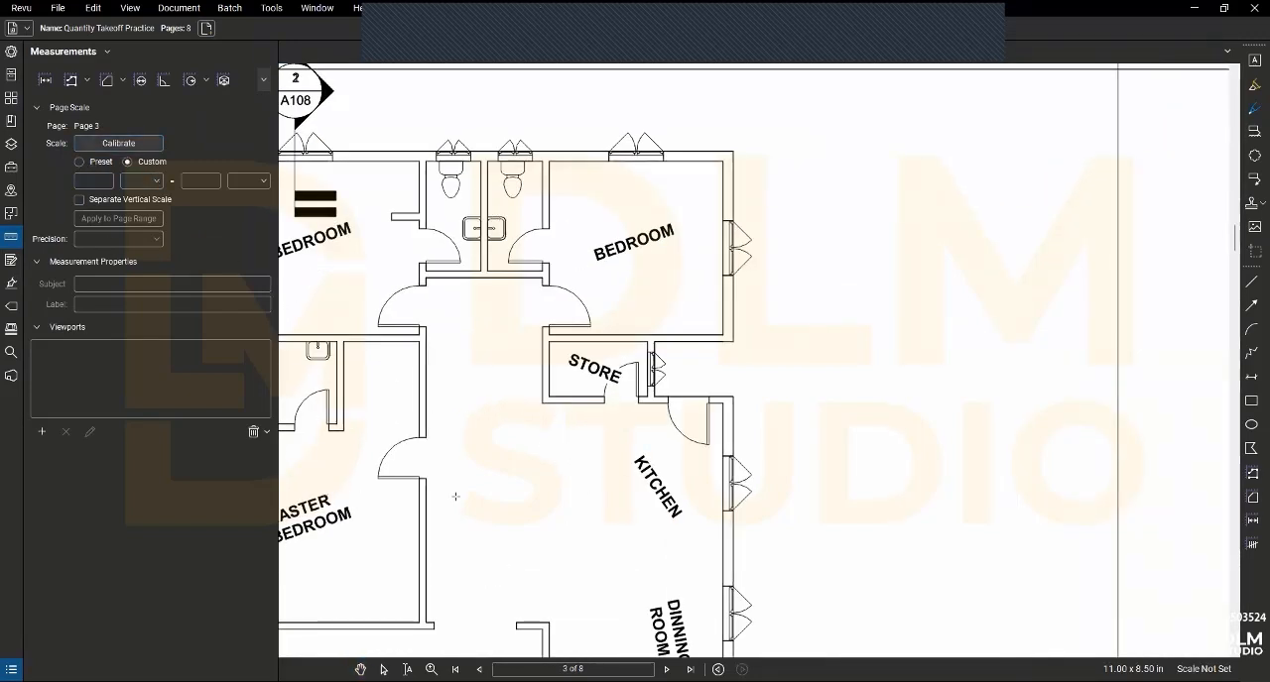
scroll(378, 481, up, 1)
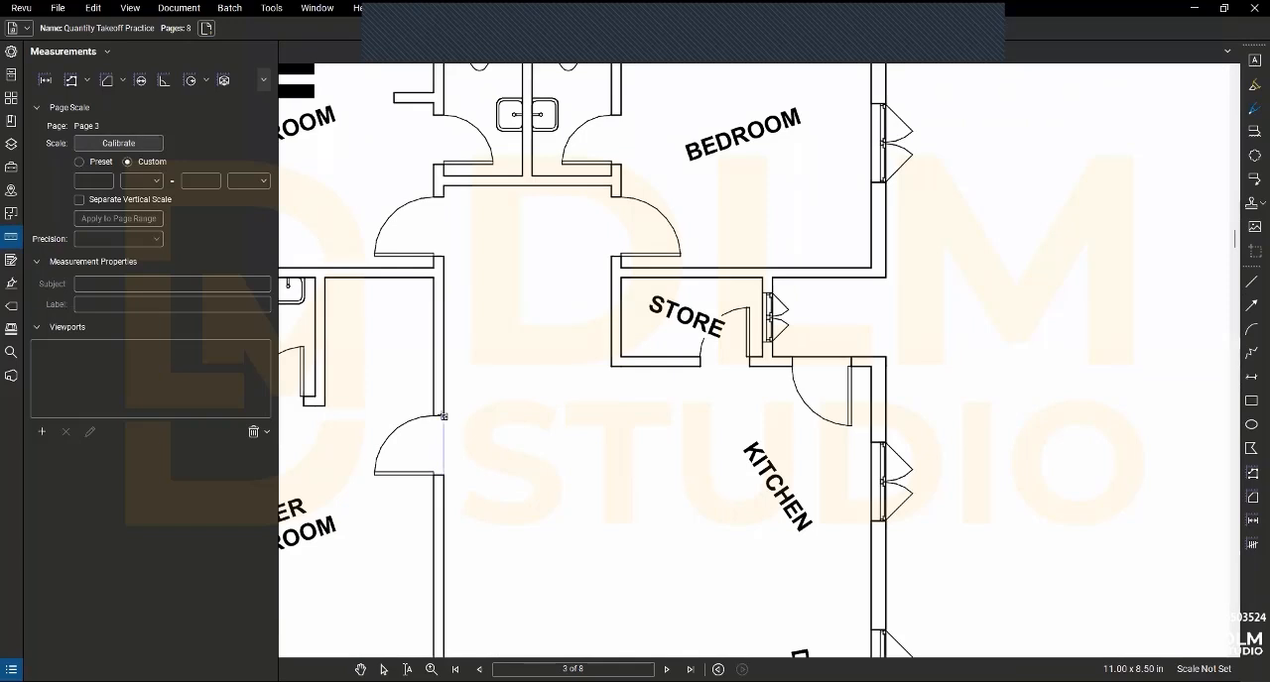
key(Escape)
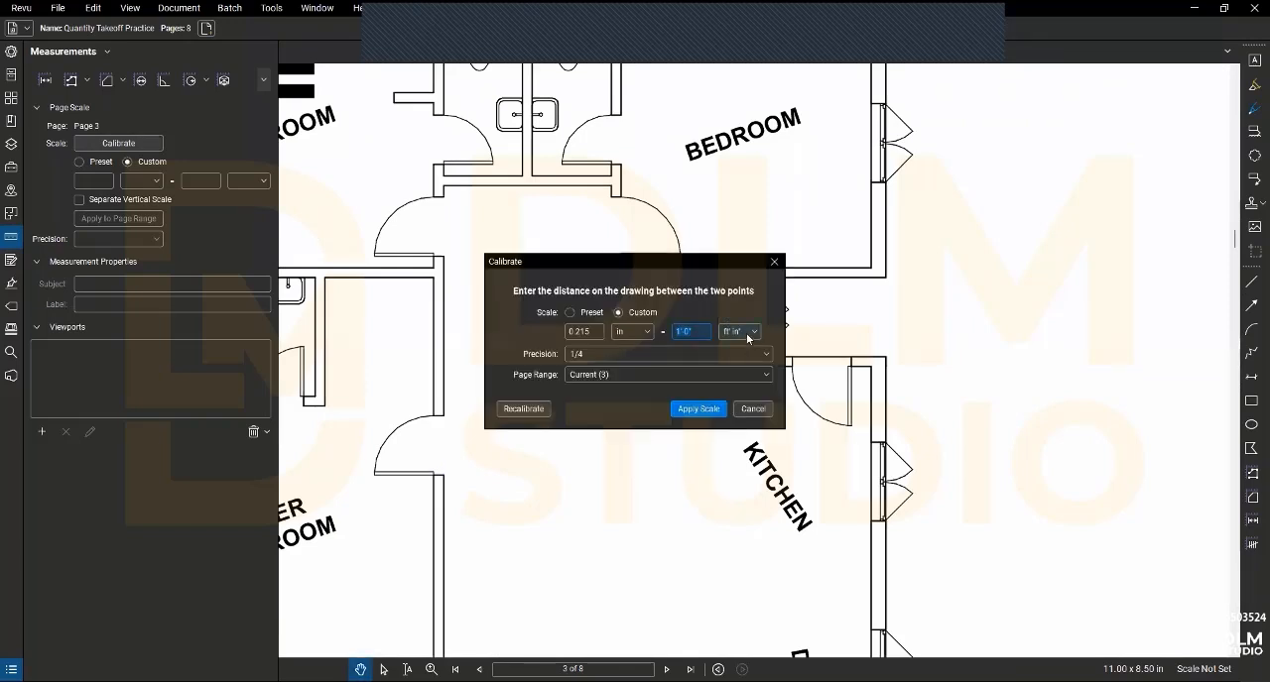
click(747, 334)
click(739, 484)
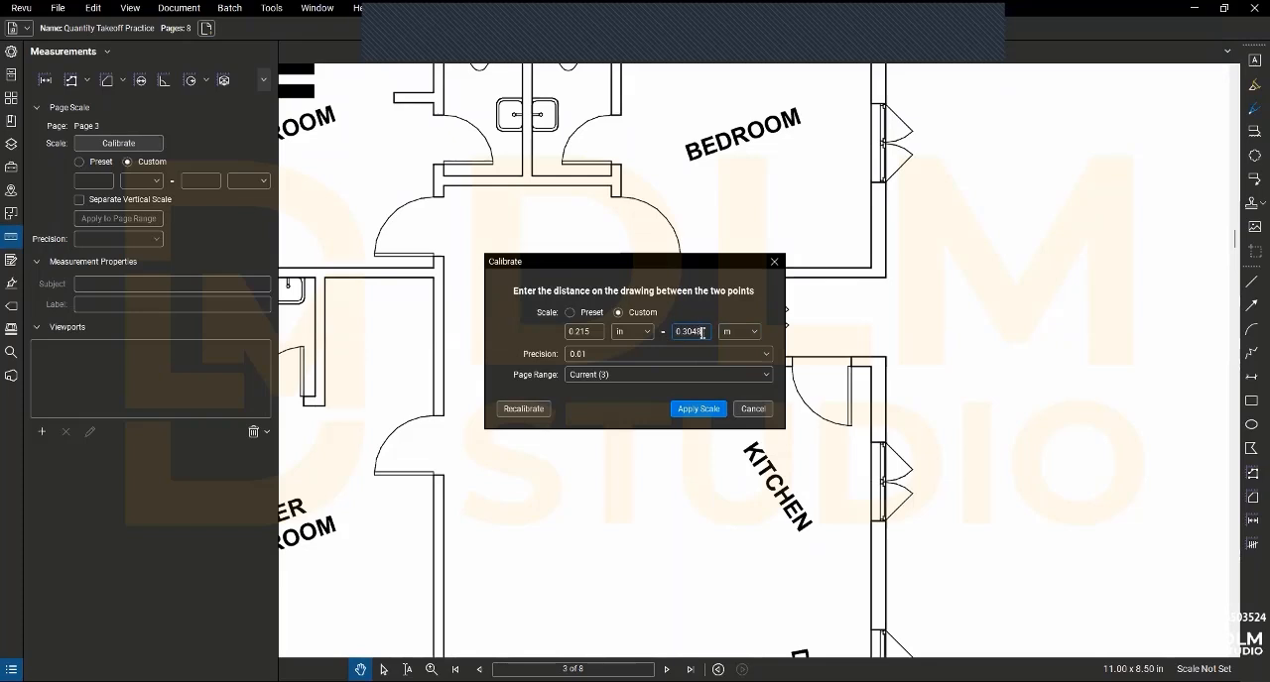
drag(701, 333, 670, 335)
text(0.9)
click(682, 409)
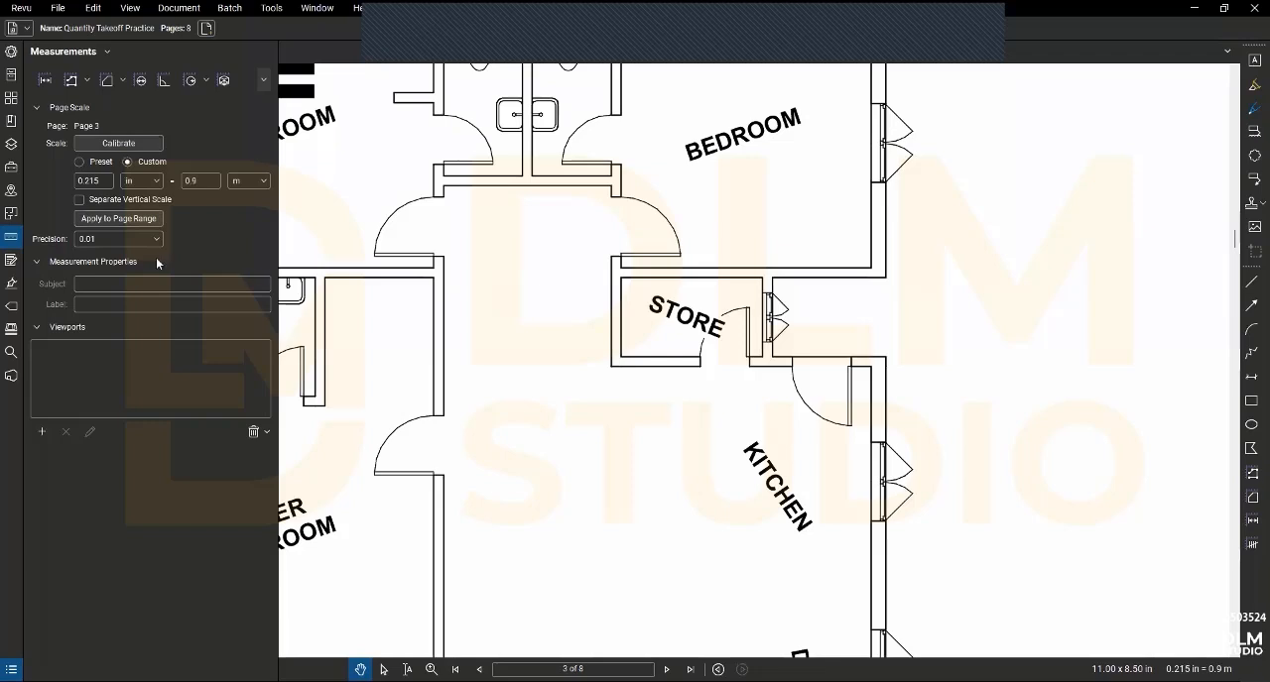
- Enable a separate vertical scale and calibrate the X scale across the kitchen door opening as 0.9 m
click(81, 202)
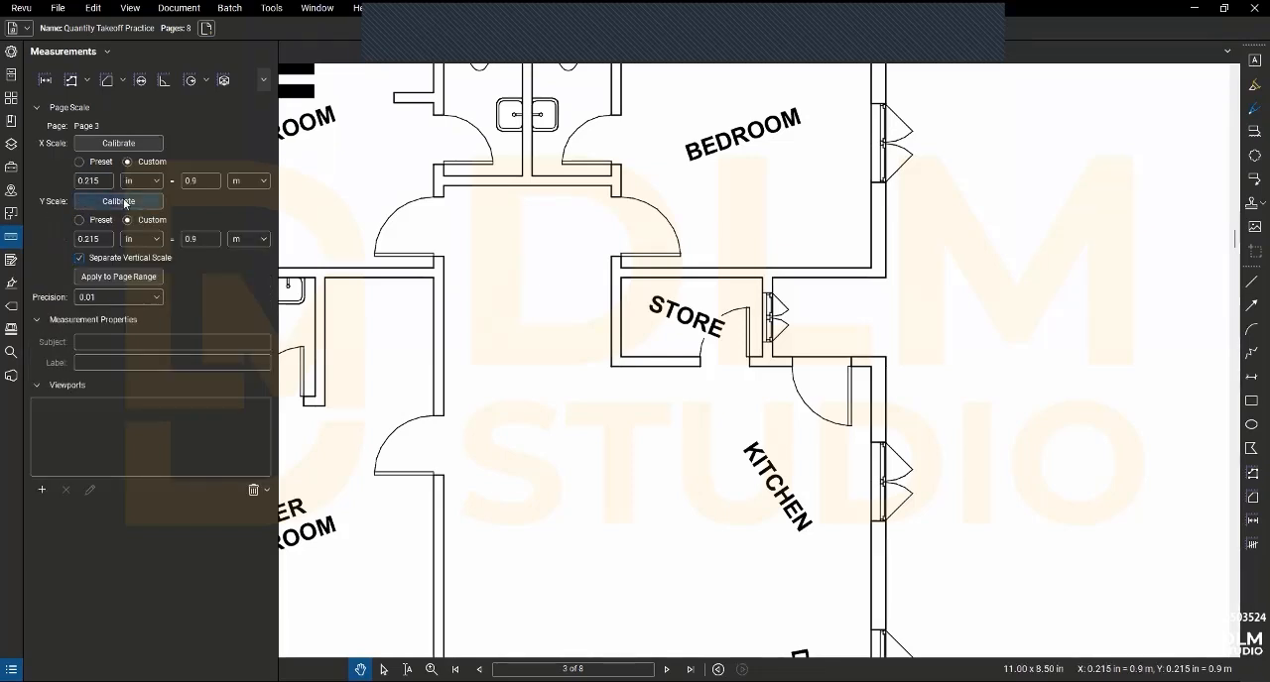
click(139, 143)
key(Escape)
click(855, 358)
click(691, 404)
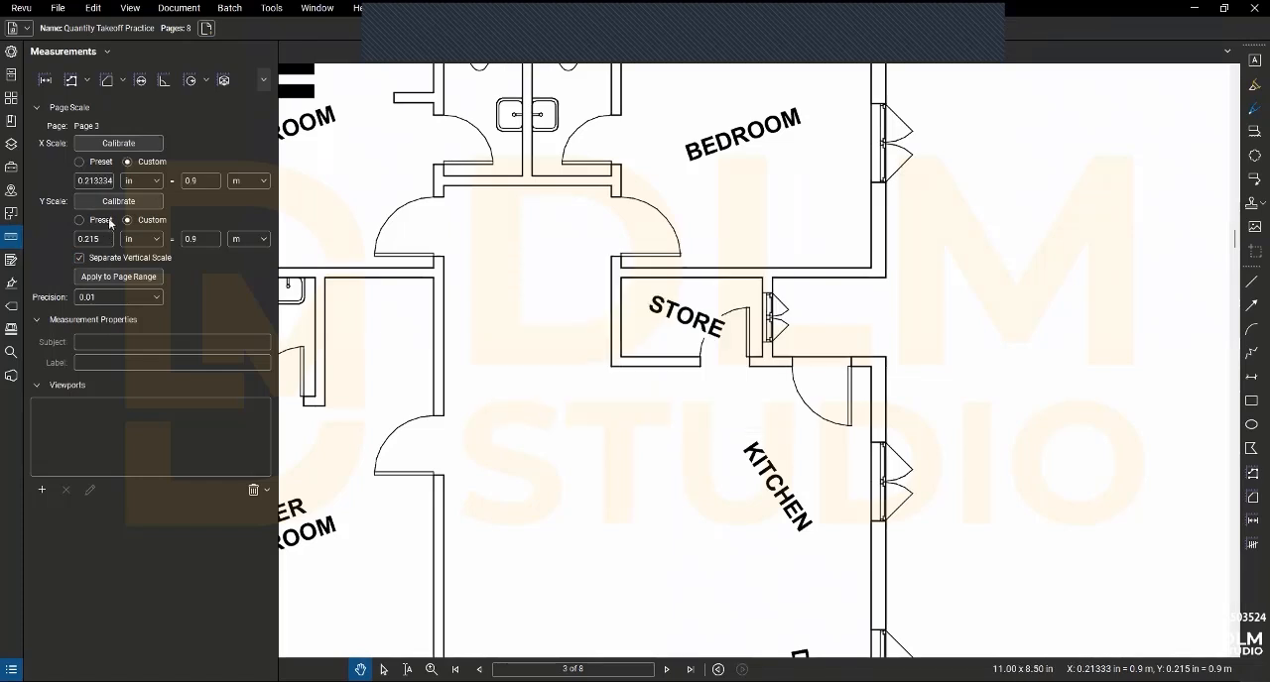
- Calibrate the Y scale across the master bedroom door opening as 0.9 m and apply it to the current page
click(124, 201)
click(442, 474)
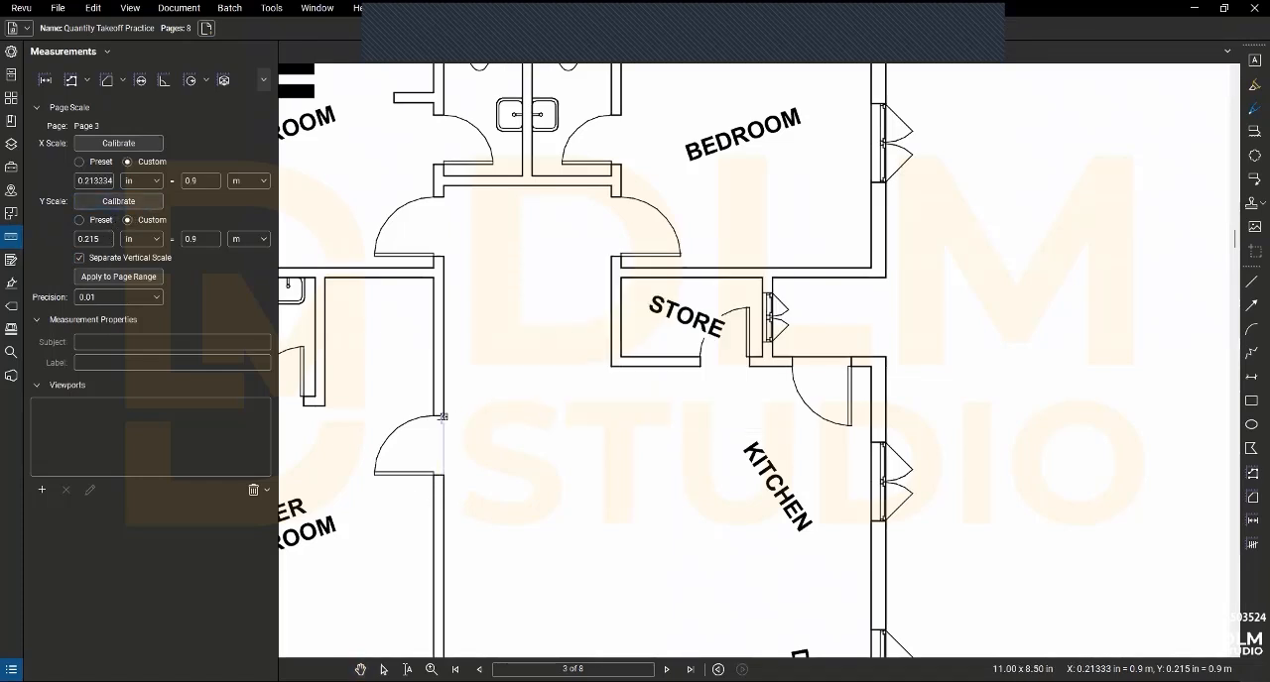
click(442, 416)
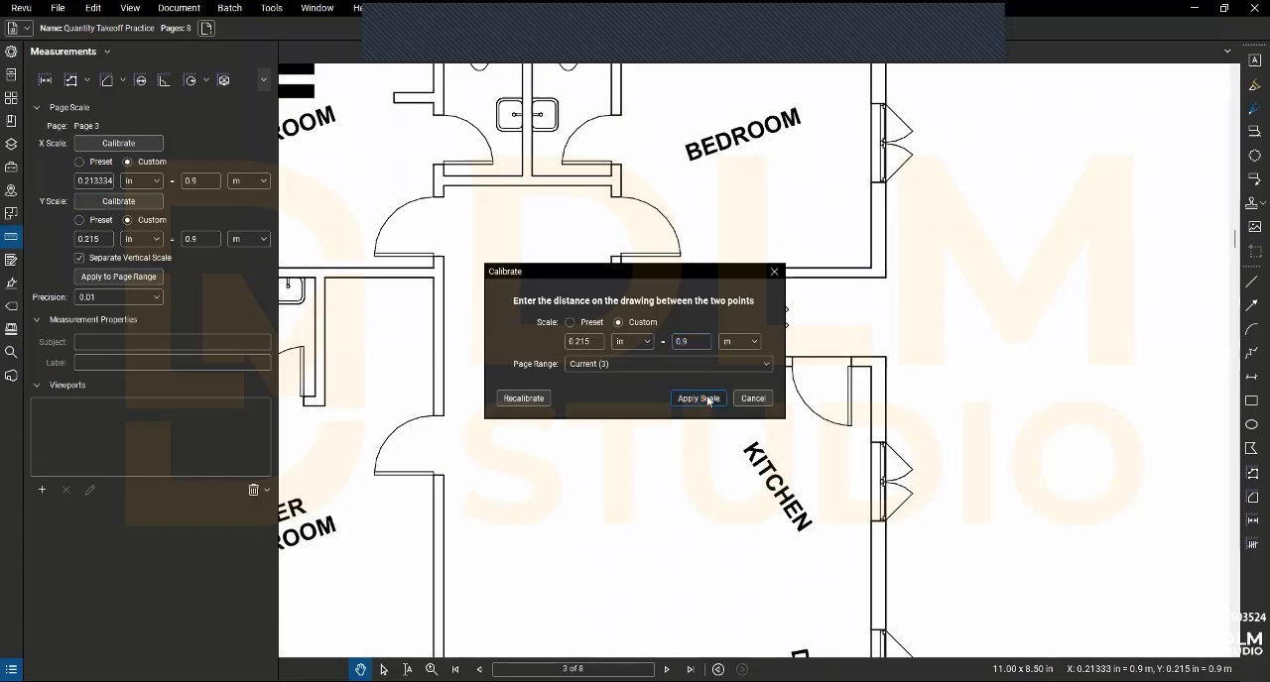
click(699, 399)
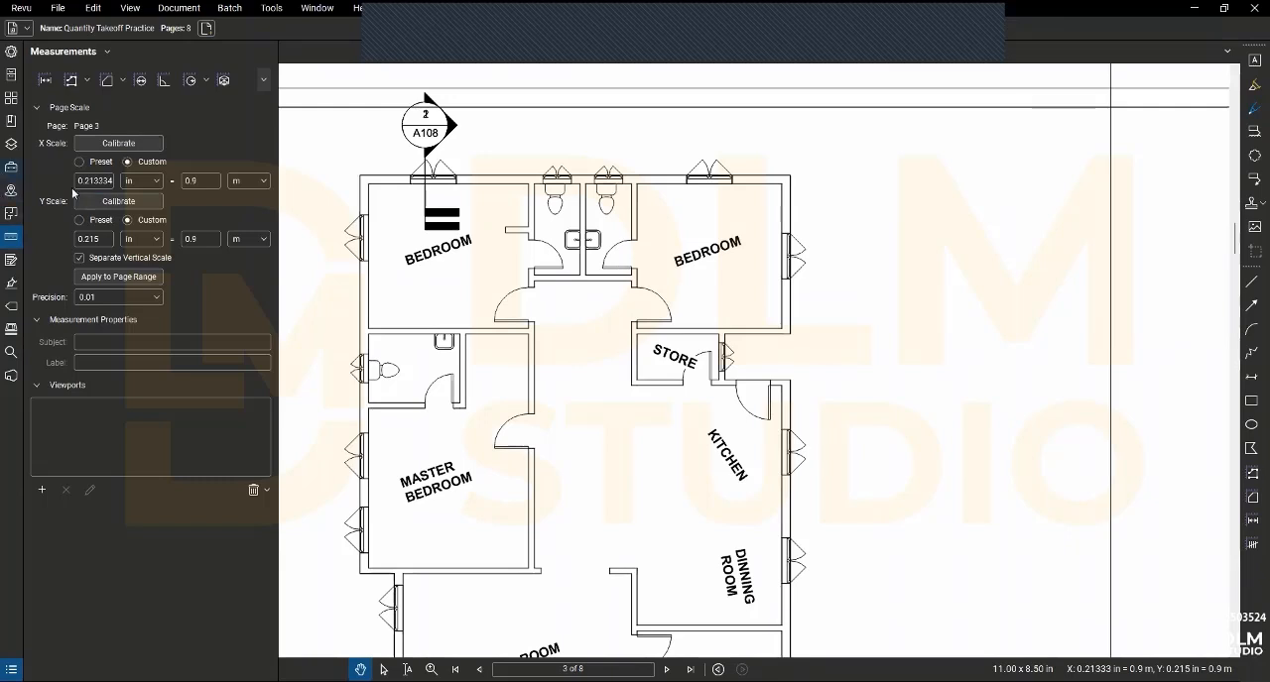
- Start Dynamic Fill and add a boundary closing the toilet door opening on the wall of the bedroom above the store
click(40, 109)
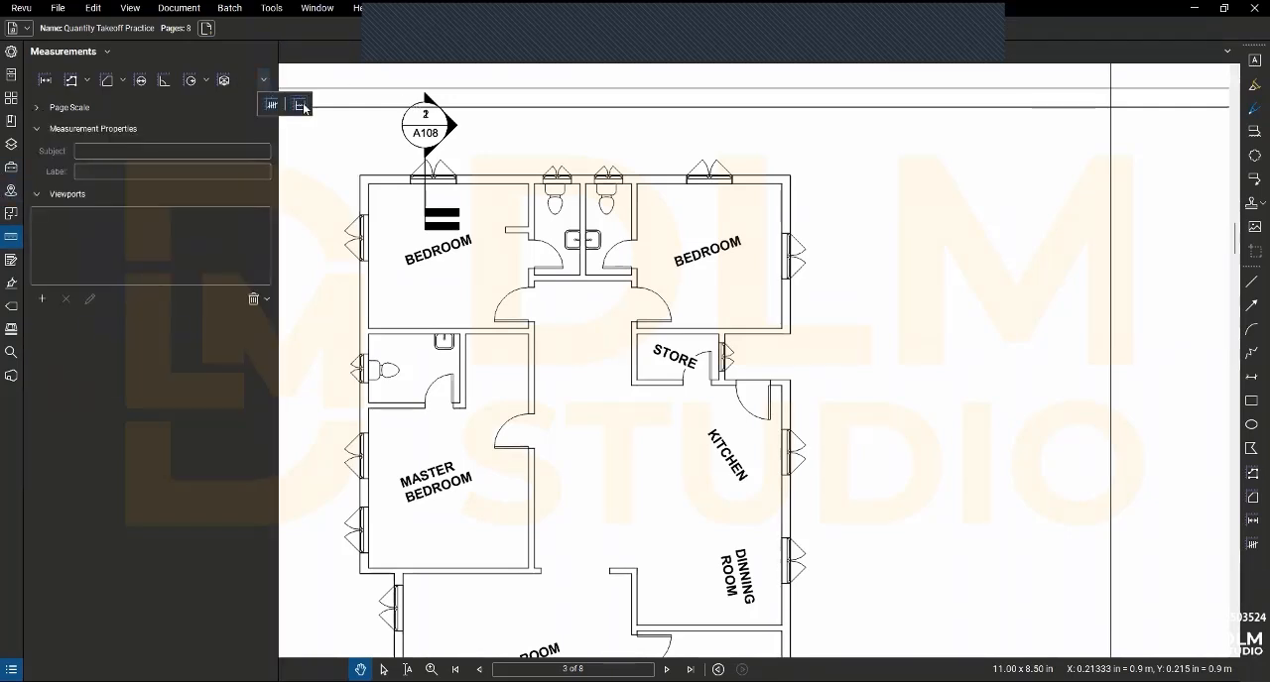
key(j)
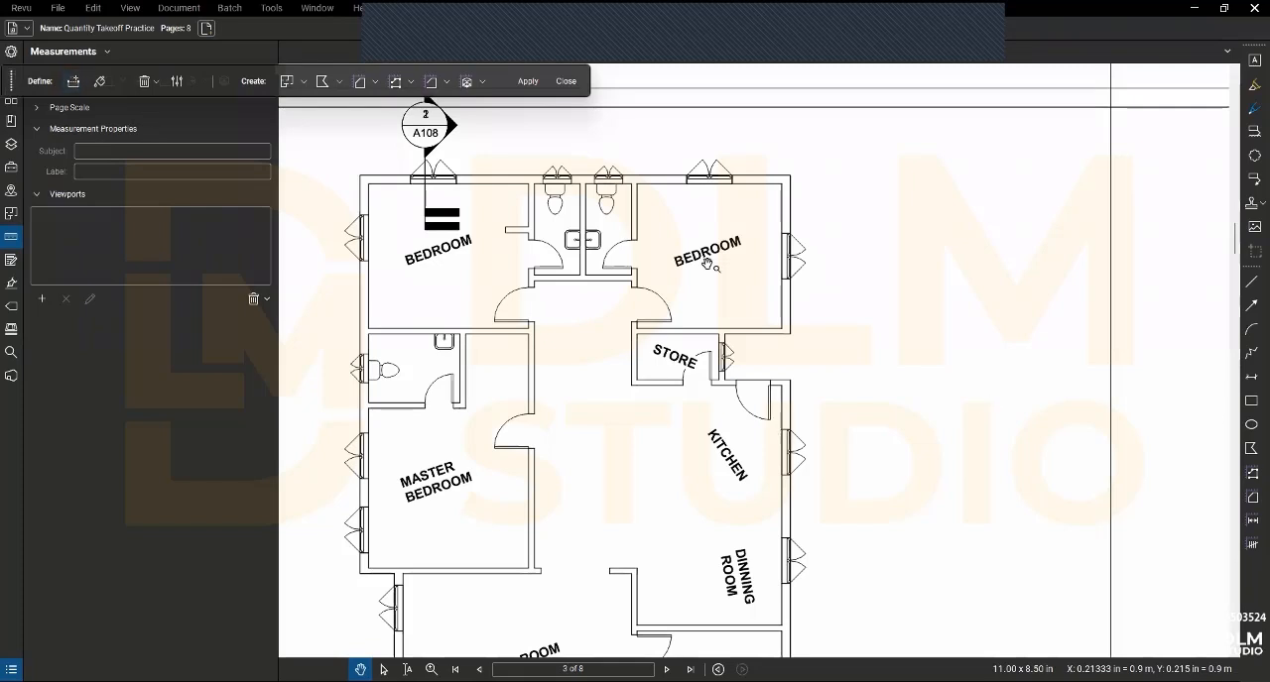
click(76, 77)
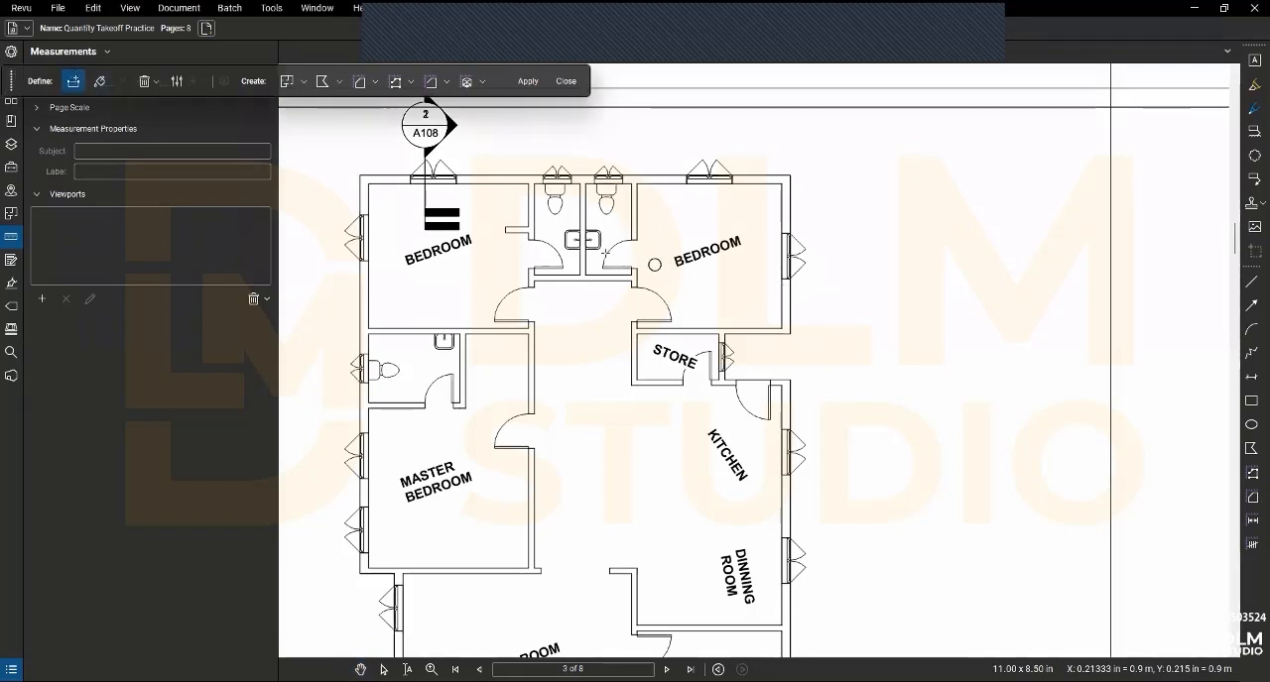
scroll(635, 241, up, 8)
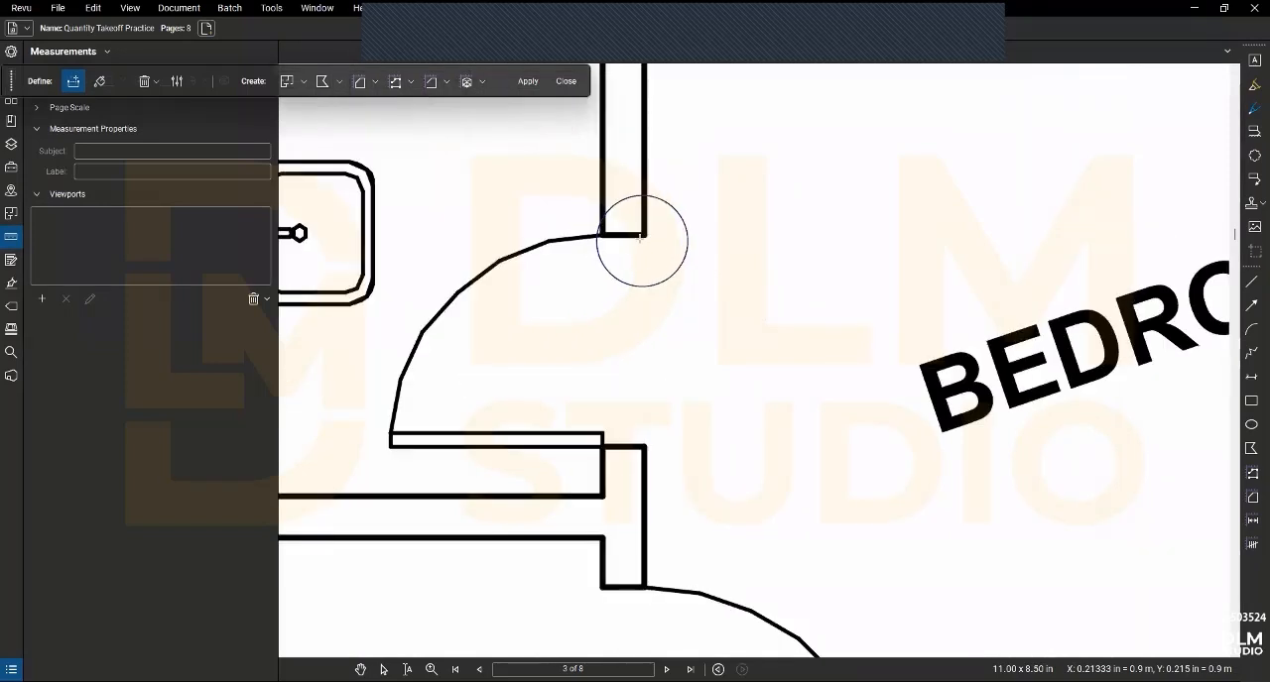
click(640, 235)
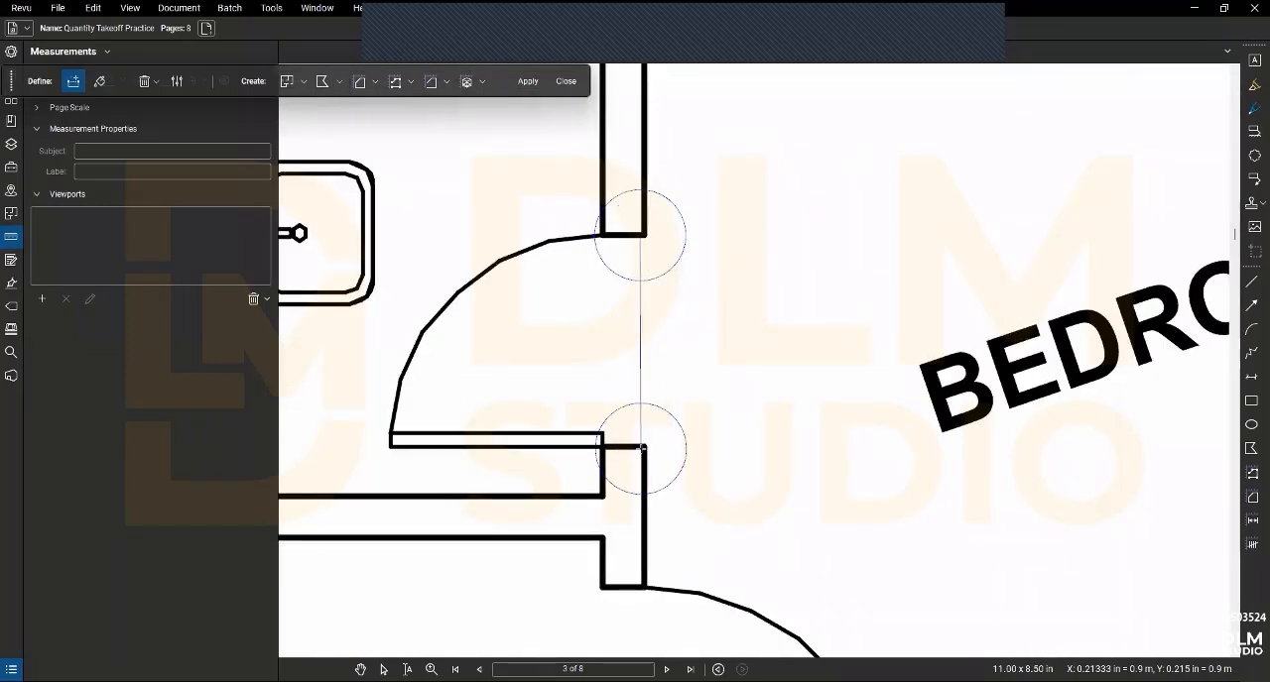
scroll(641, 449, down, 3)
scroll(641, 452, up, 1)
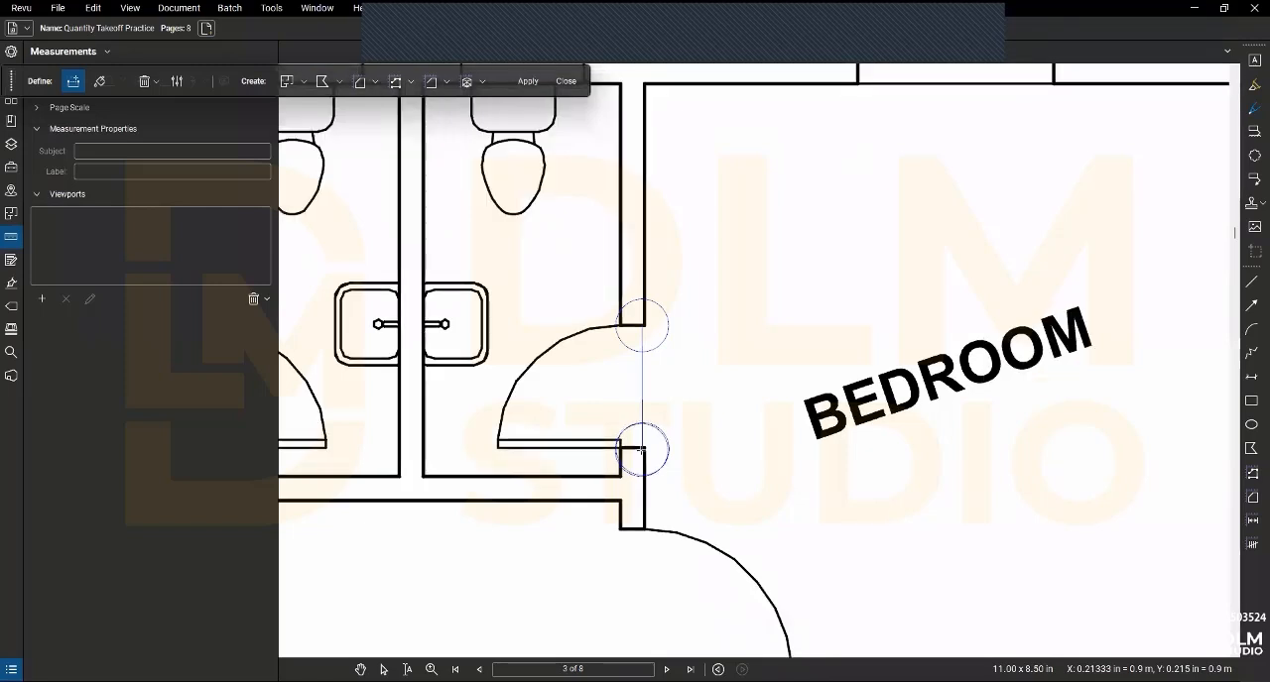
click(642, 449)
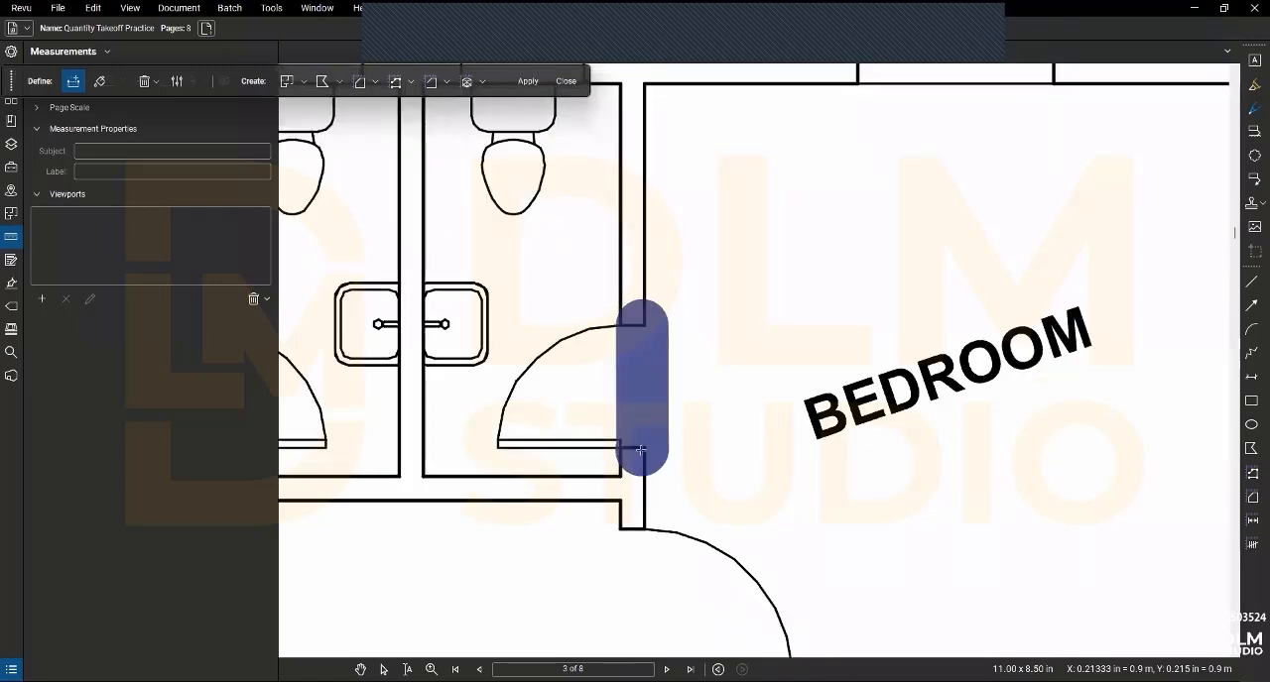
- Add a second fill boundary across the entrance door opening of the bedroom above the store
click(640, 541)
scroll(643, 555, down, 3)
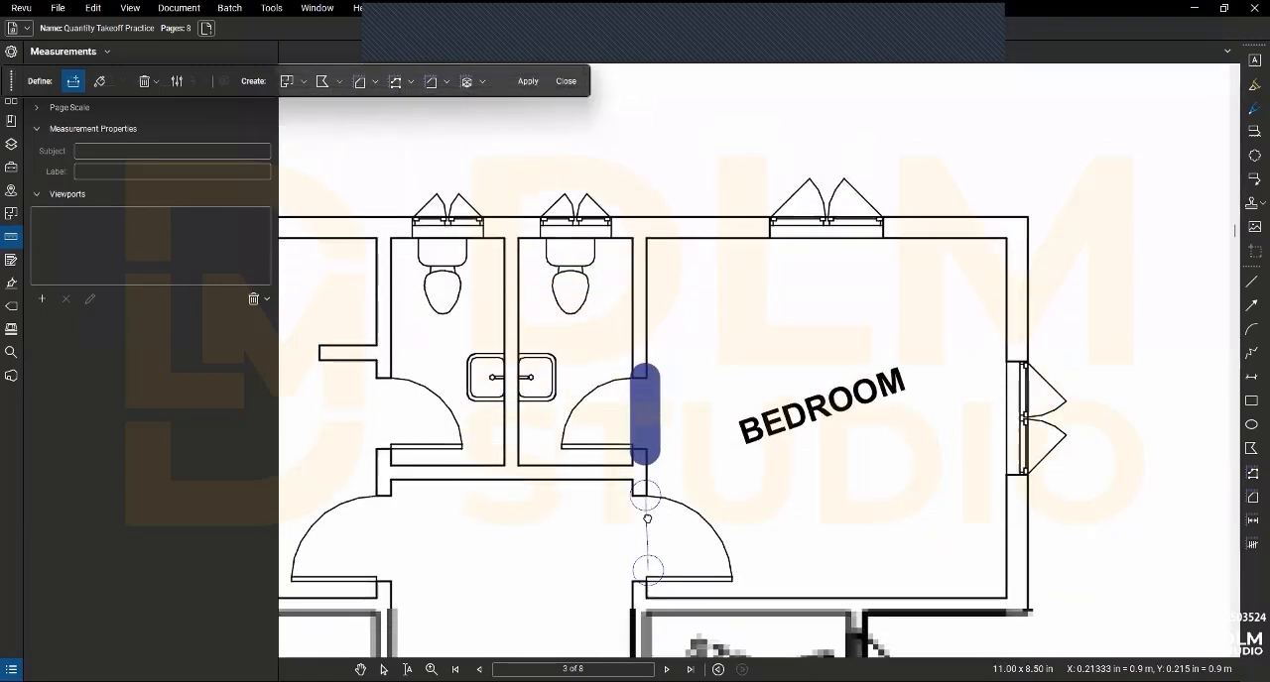
scroll(646, 566, up, 2)
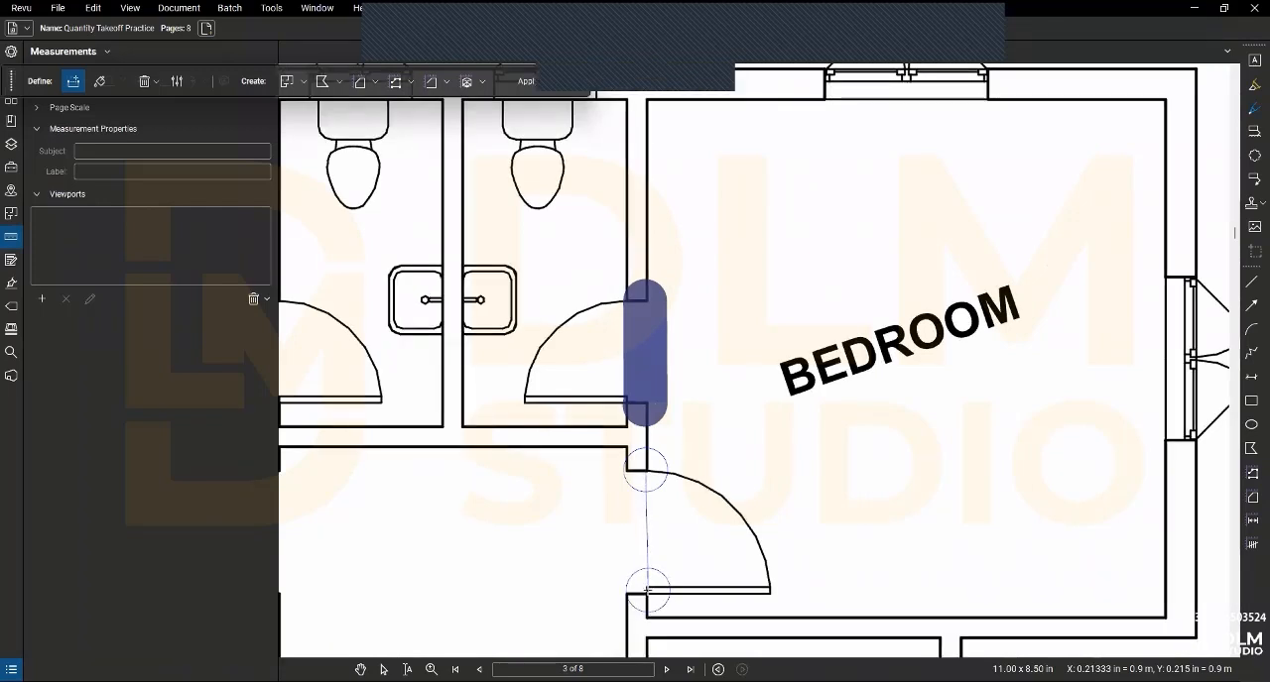
scroll(645, 593, up, 2)
scroll(643, 592, down, 1)
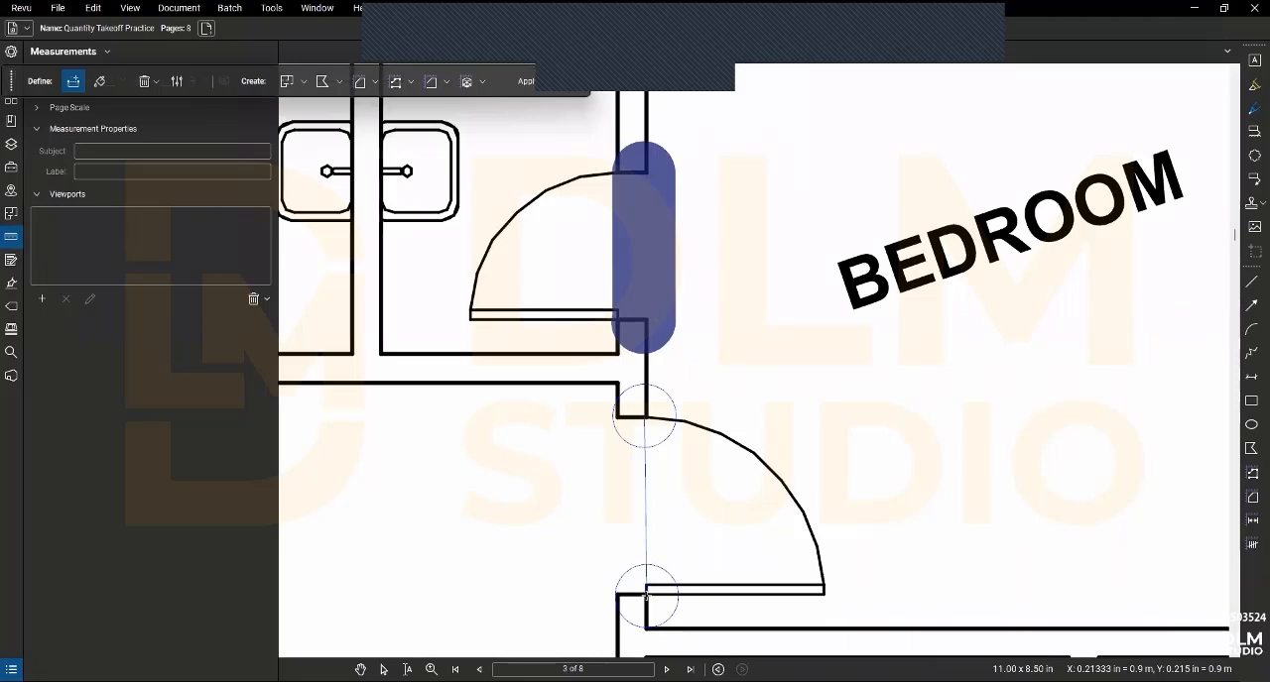
click(646, 593)
scroll(645, 593, down, 3)
scroll(757, 263, up, 2)
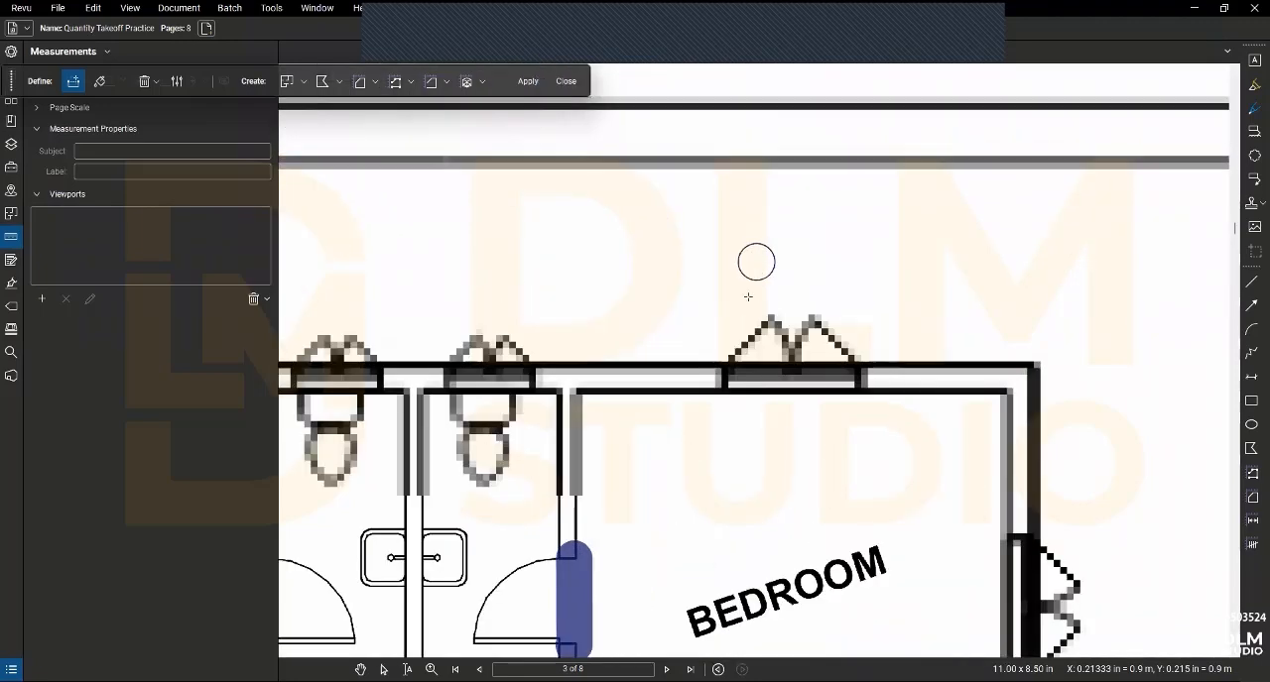
scroll(961, 442, down, 3)
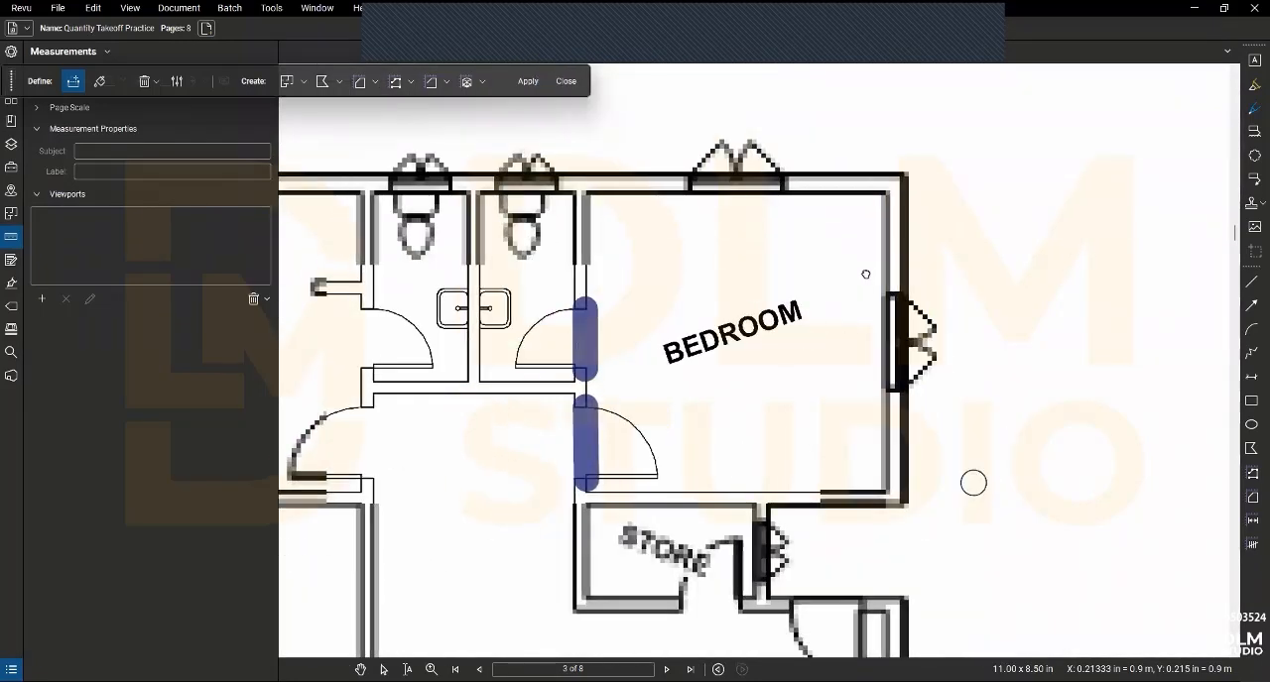
- Fill the bedroom above the store, including its door swing, and create an area measurement from the fill
click(101, 84)
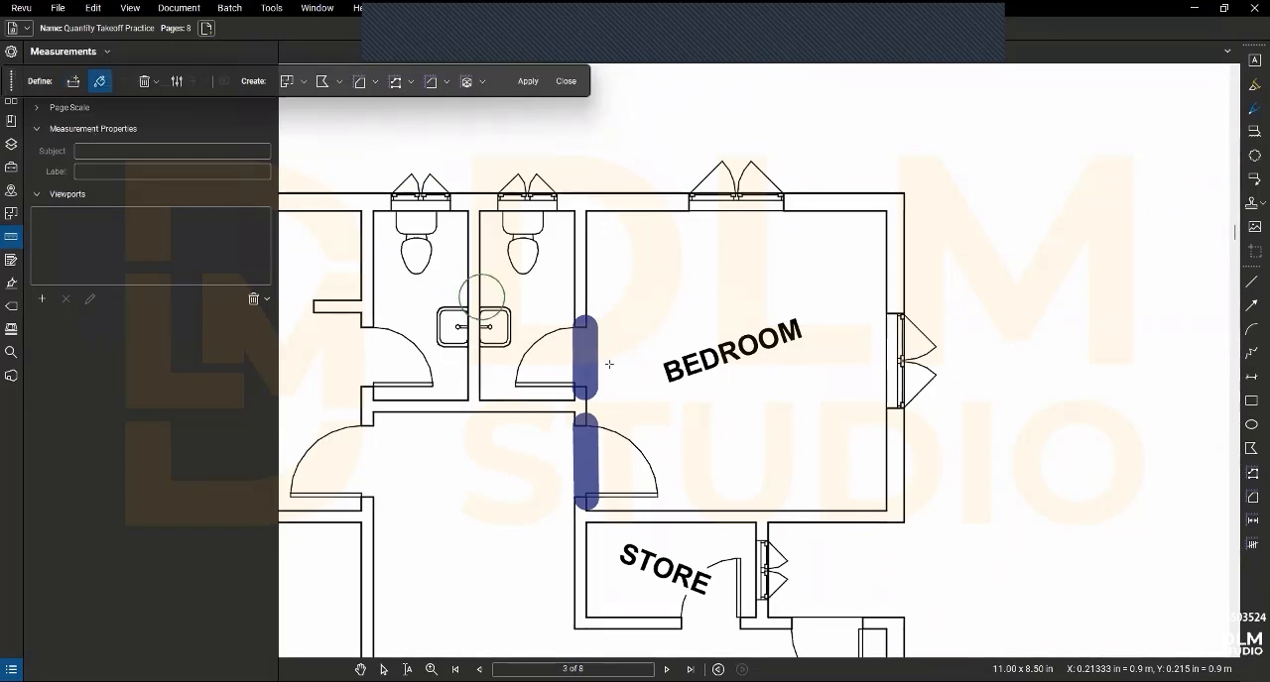
mouse_move(724, 296)
mouse_down()
mouse_move(724, 331)
mouse_move(818, 310)
mouse_up()
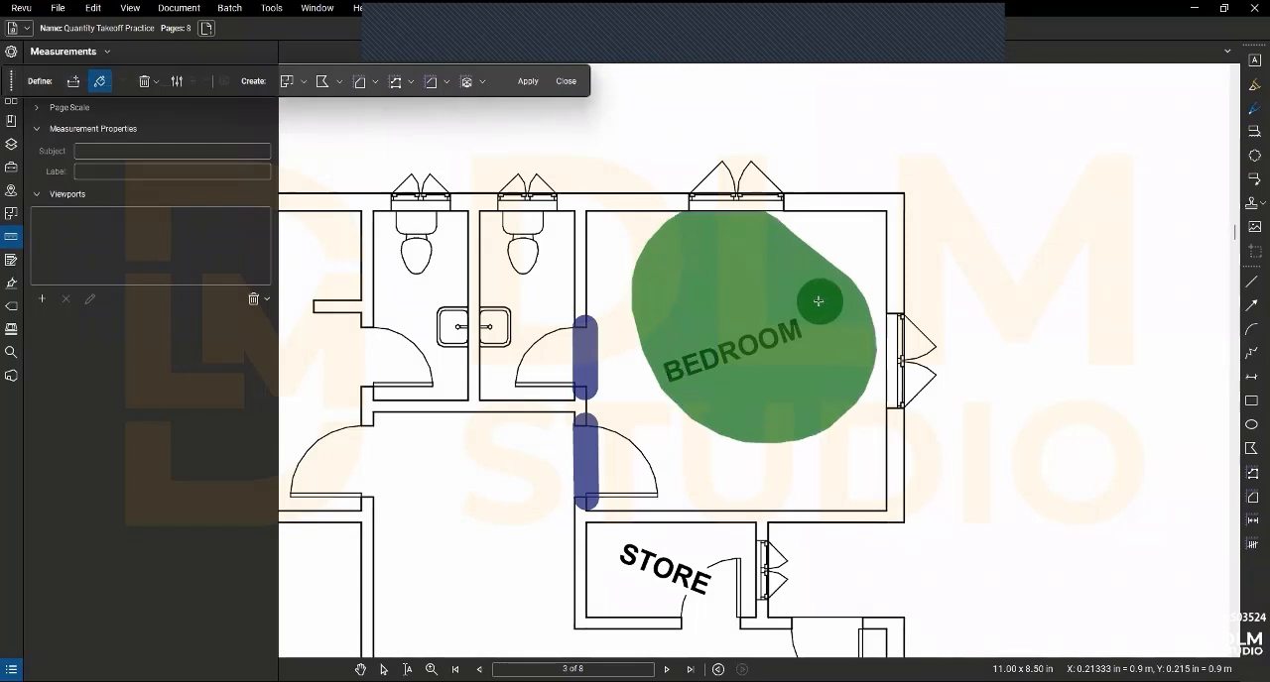
click(636, 472)
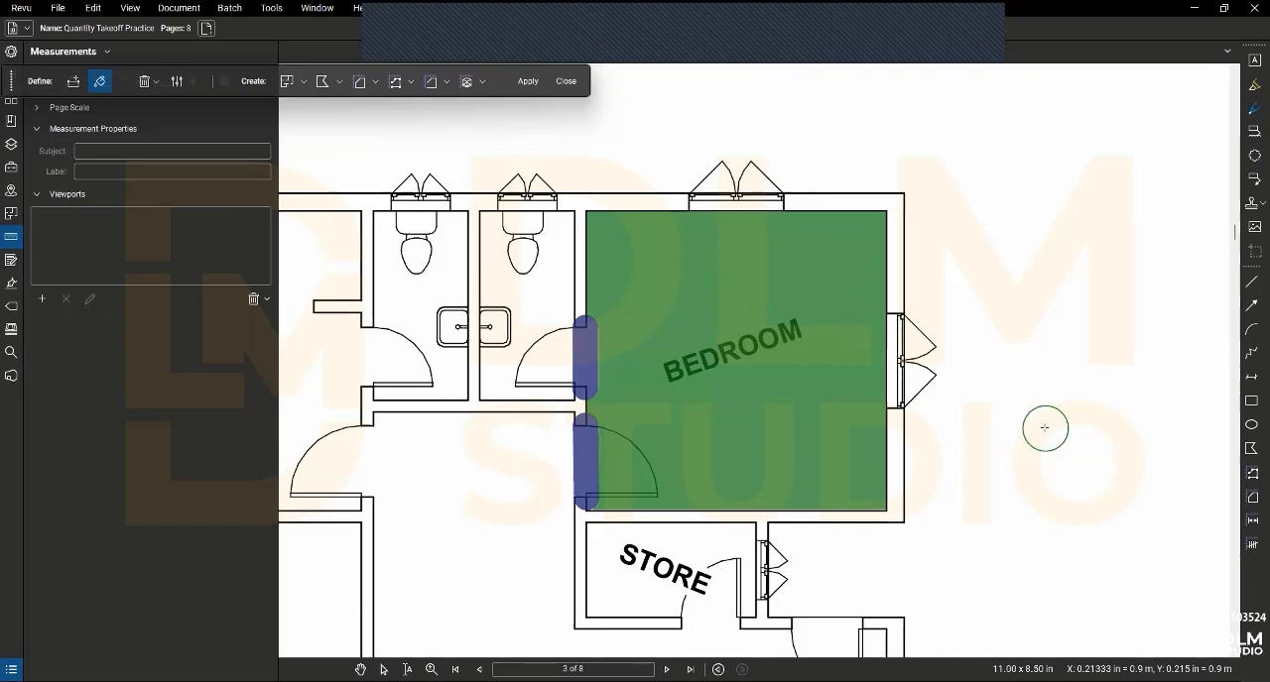
click(360, 82)
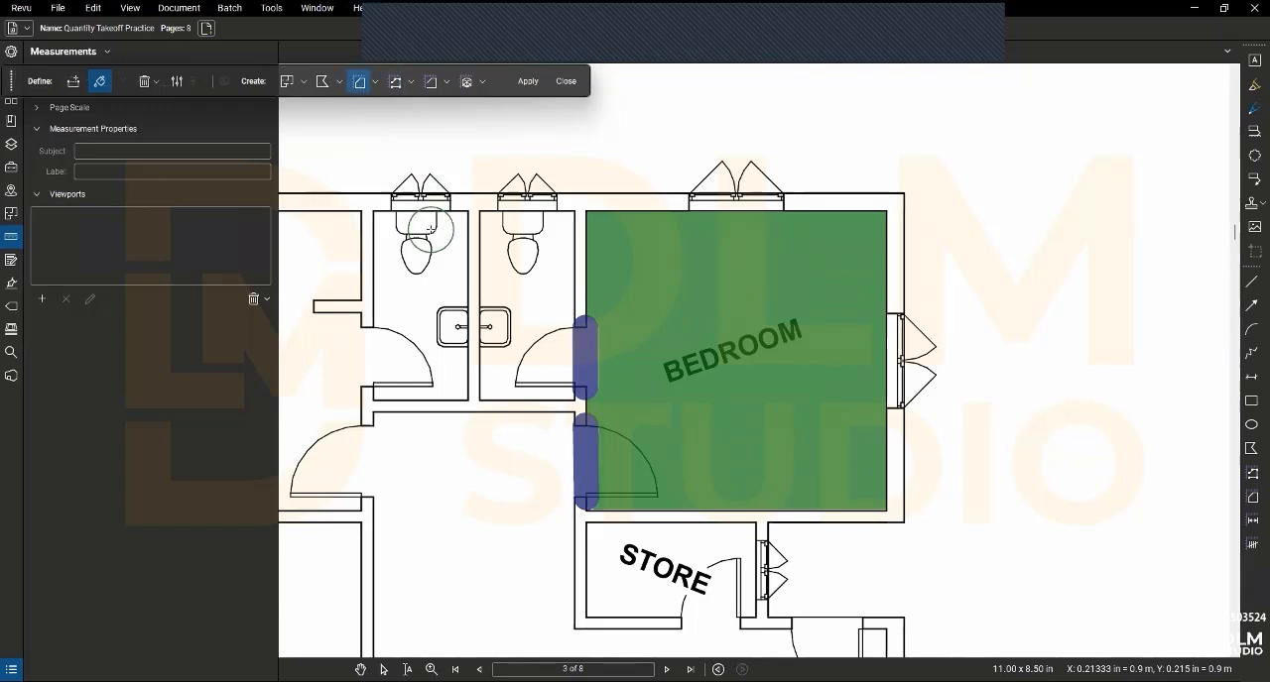
click(525, 82)
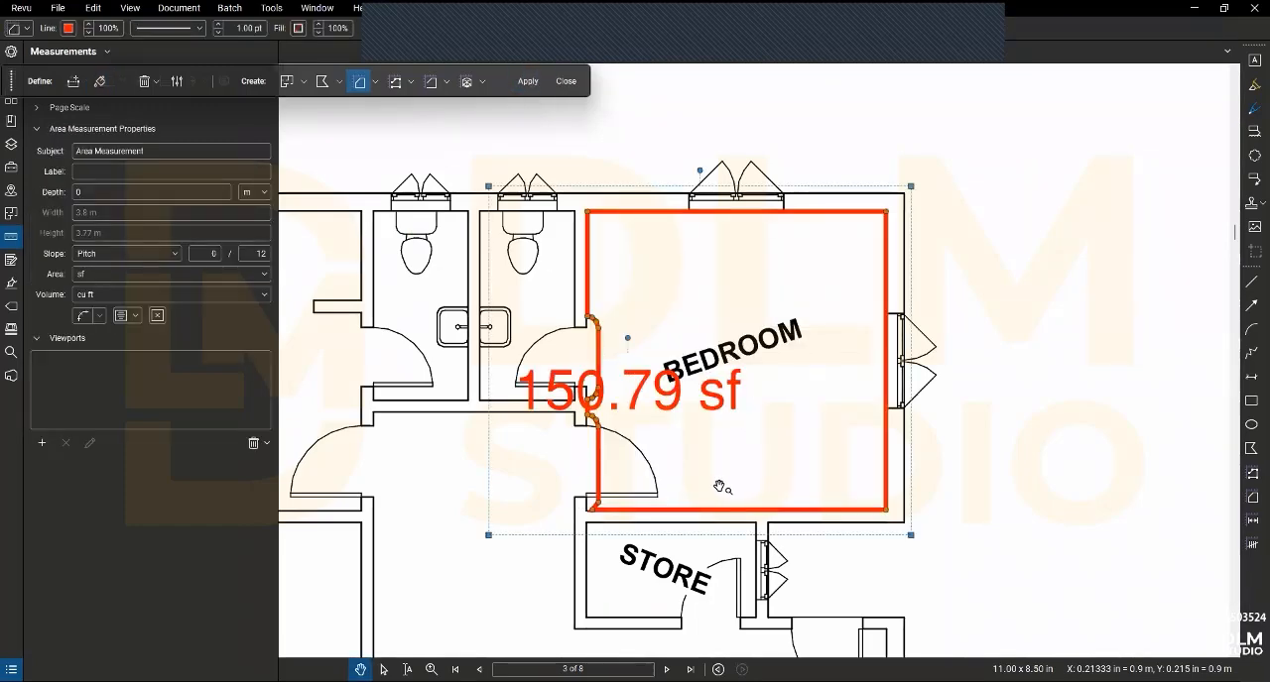
- Try to delete a control point of the bedroom area outline beside the toilet door, and undo the deletion
scroll(593, 316, up, 5)
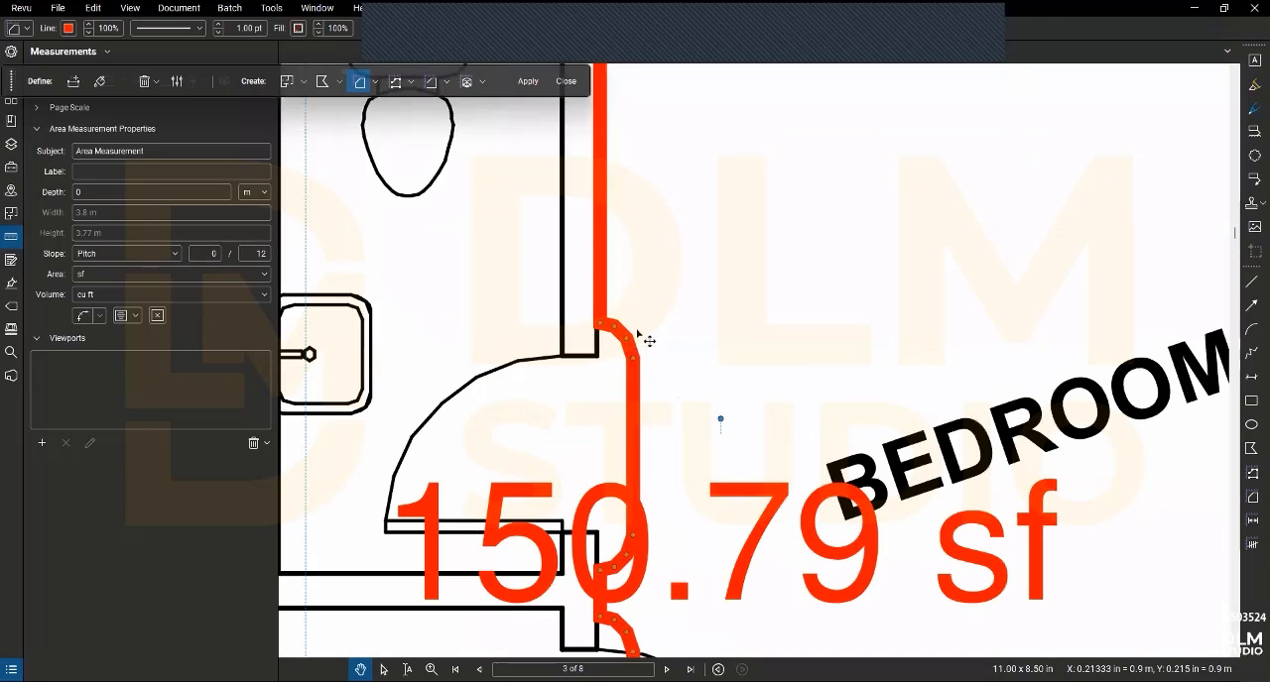
mouse_move(658, 306)
mouse_down()
mouse_move(613, 366)
mouse_move(652, 286)
mouse_up()
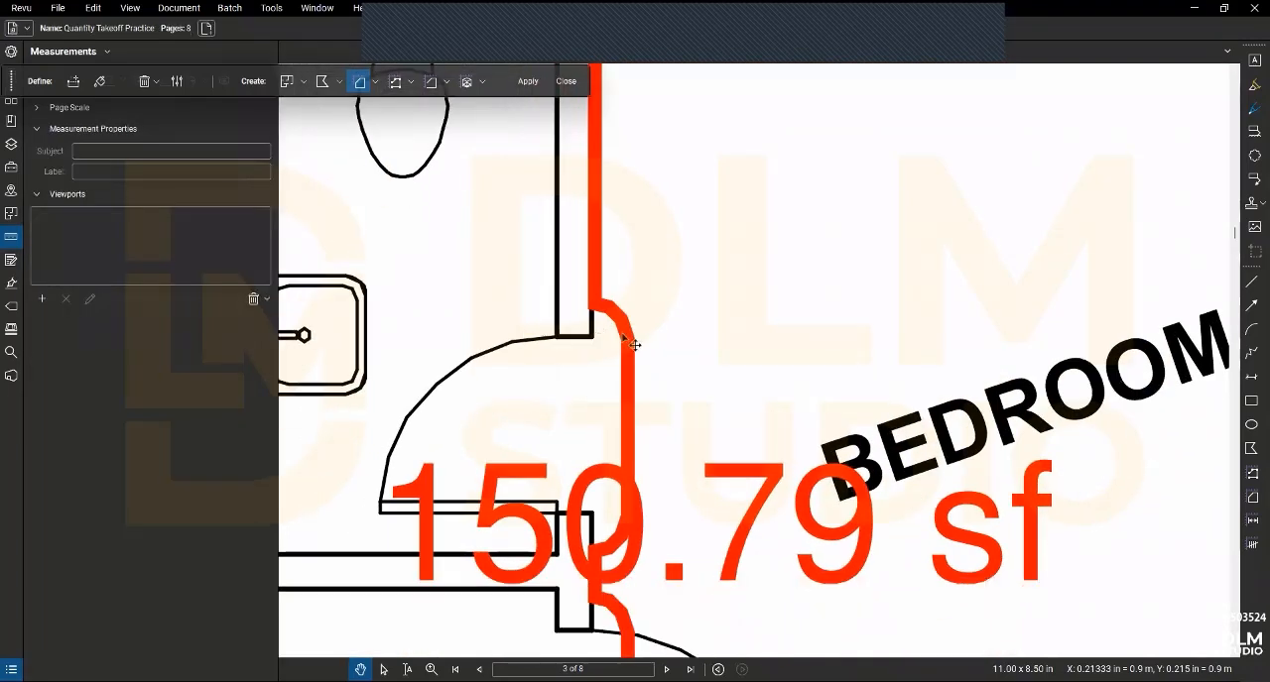
click(623, 328)
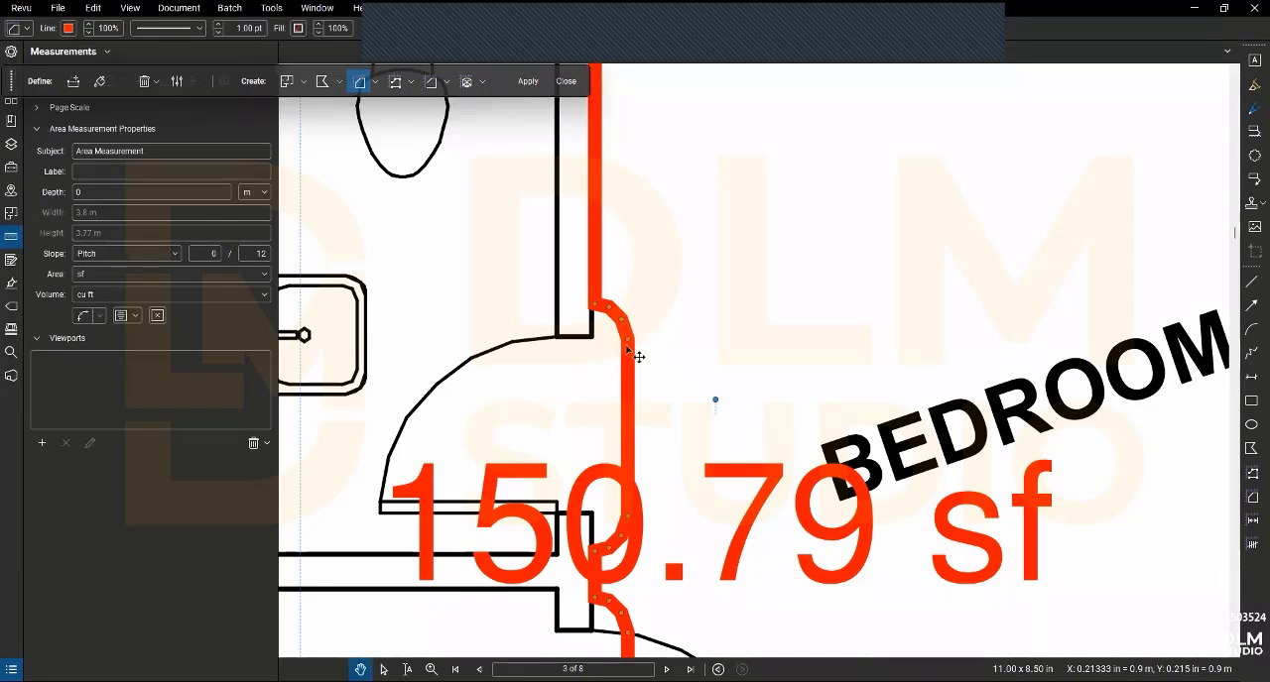
key(Delete)
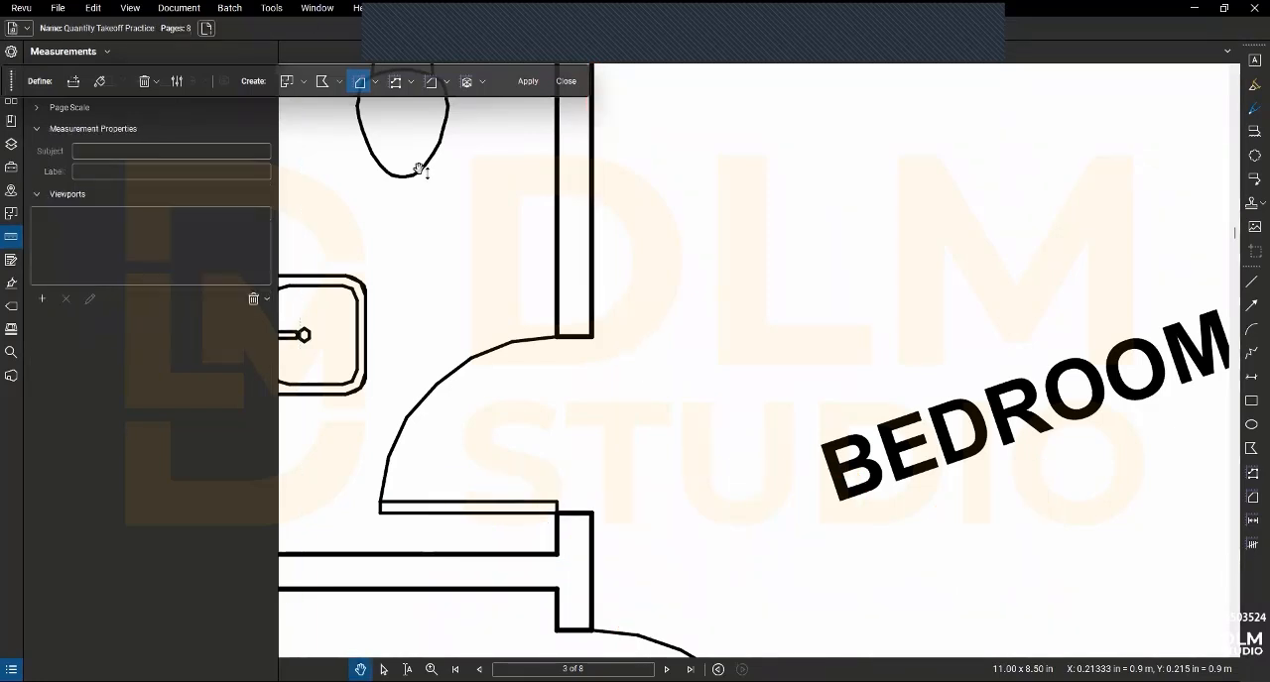
key(ctrl+z)
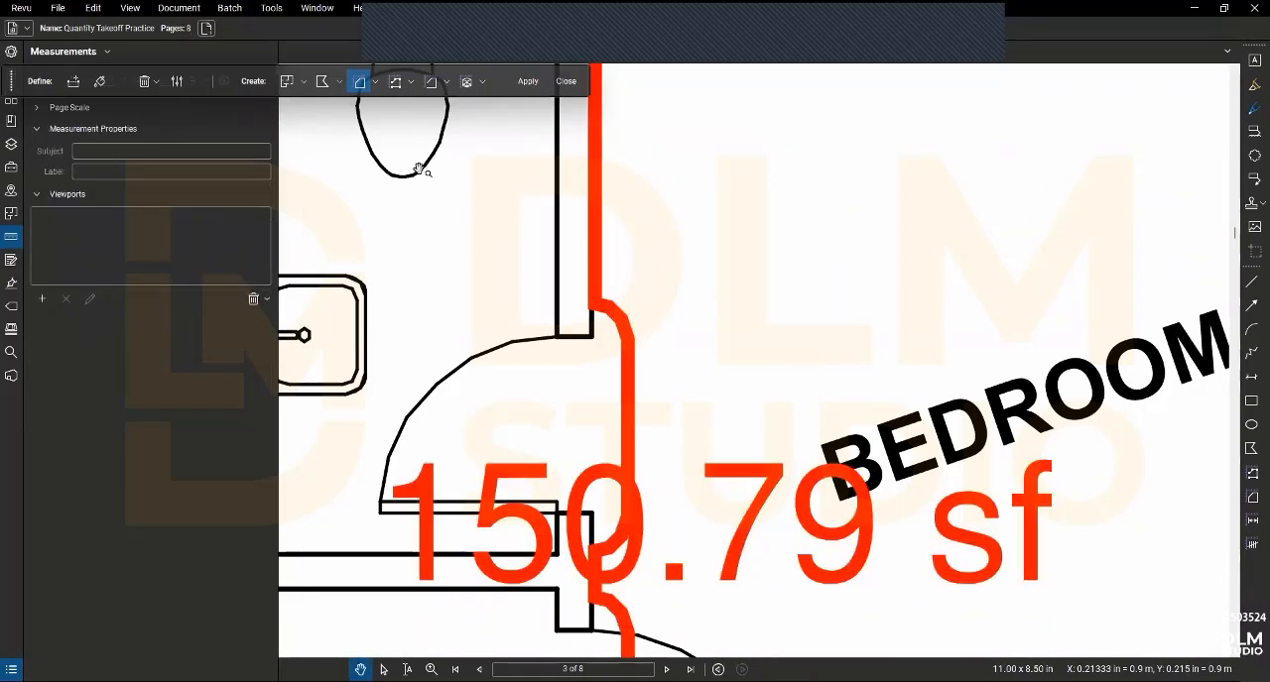
- Shift a control point at the upper toilet door bulge slightly, try deleting the neighbouring point, and undo that deletion
click(607, 323)
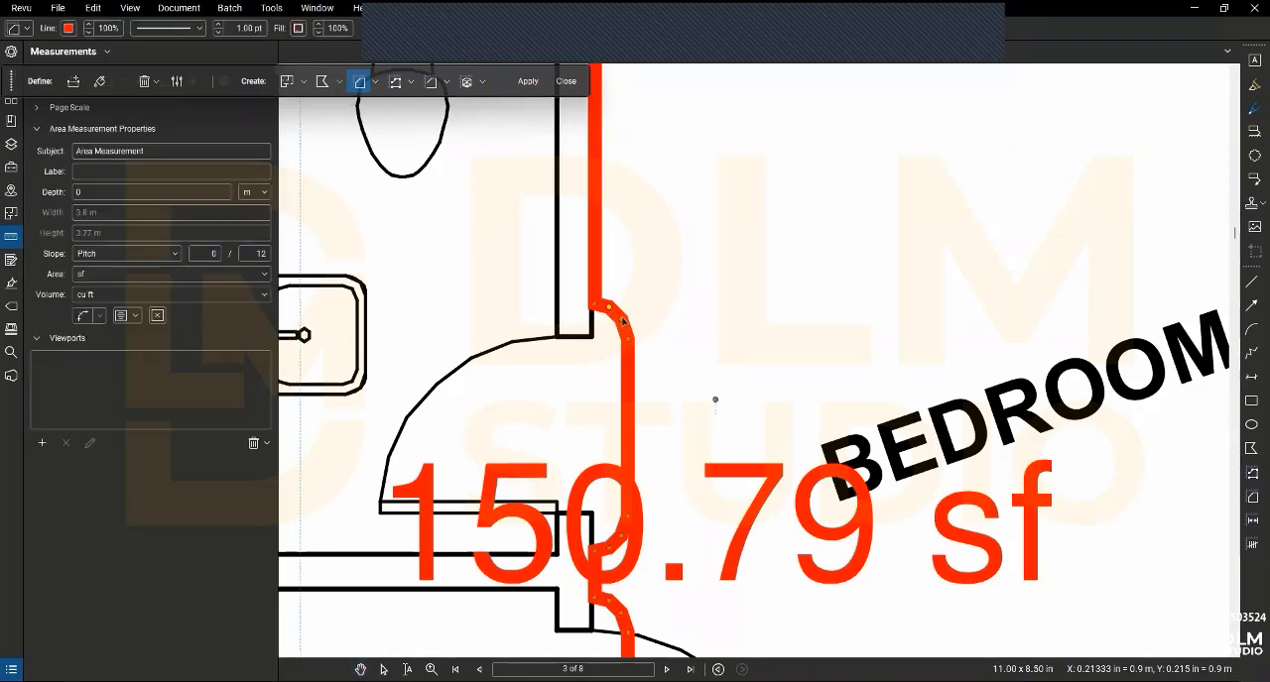
drag(605, 320, 623, 322)
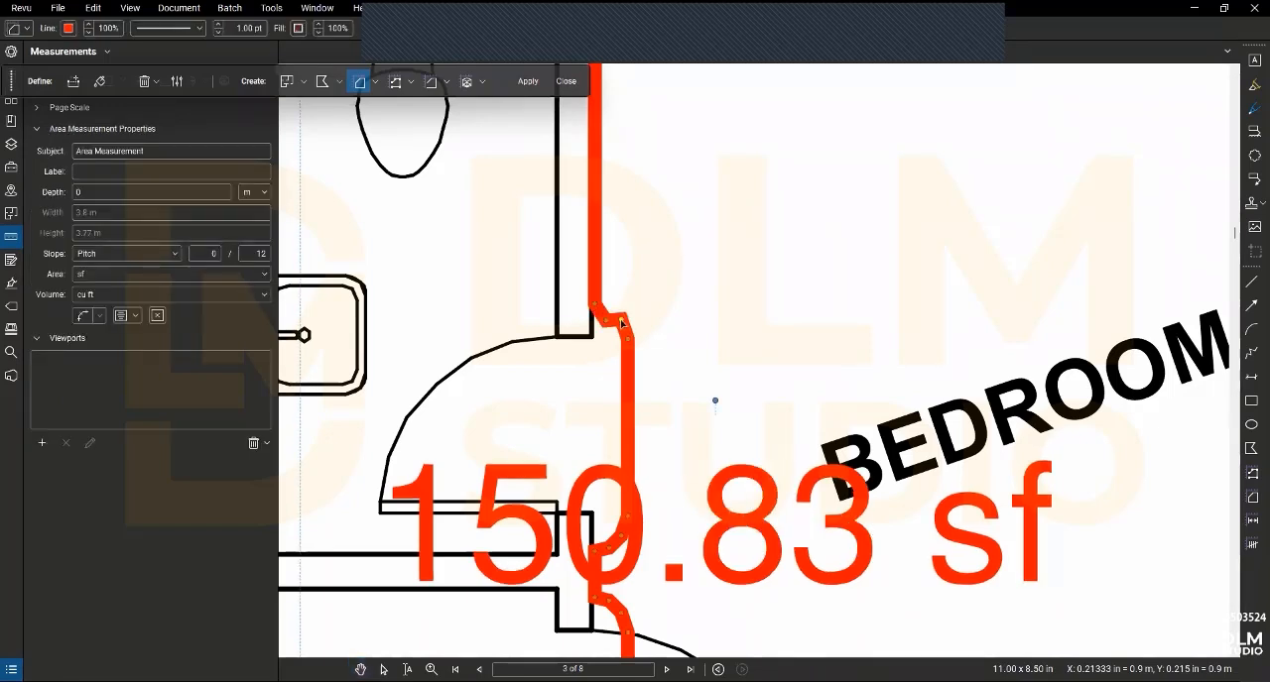
key(shift+v)
right_click(622, 324)
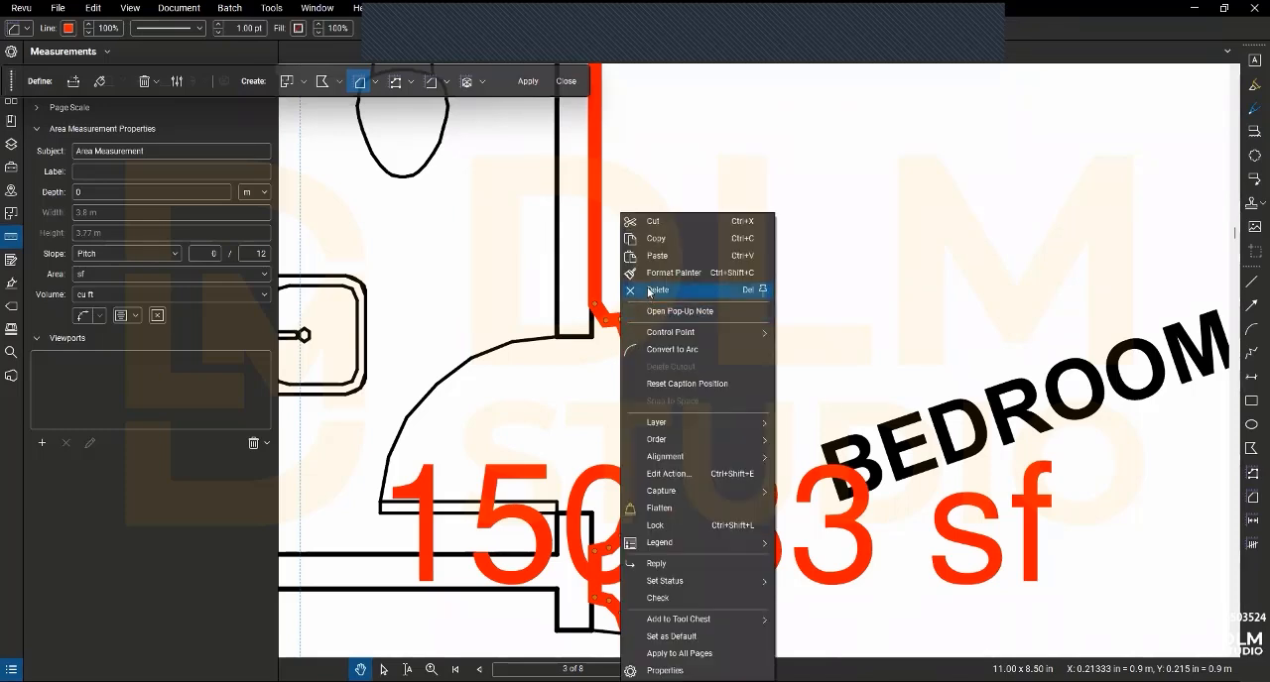
click(639, 290)
key(ctrl+z)
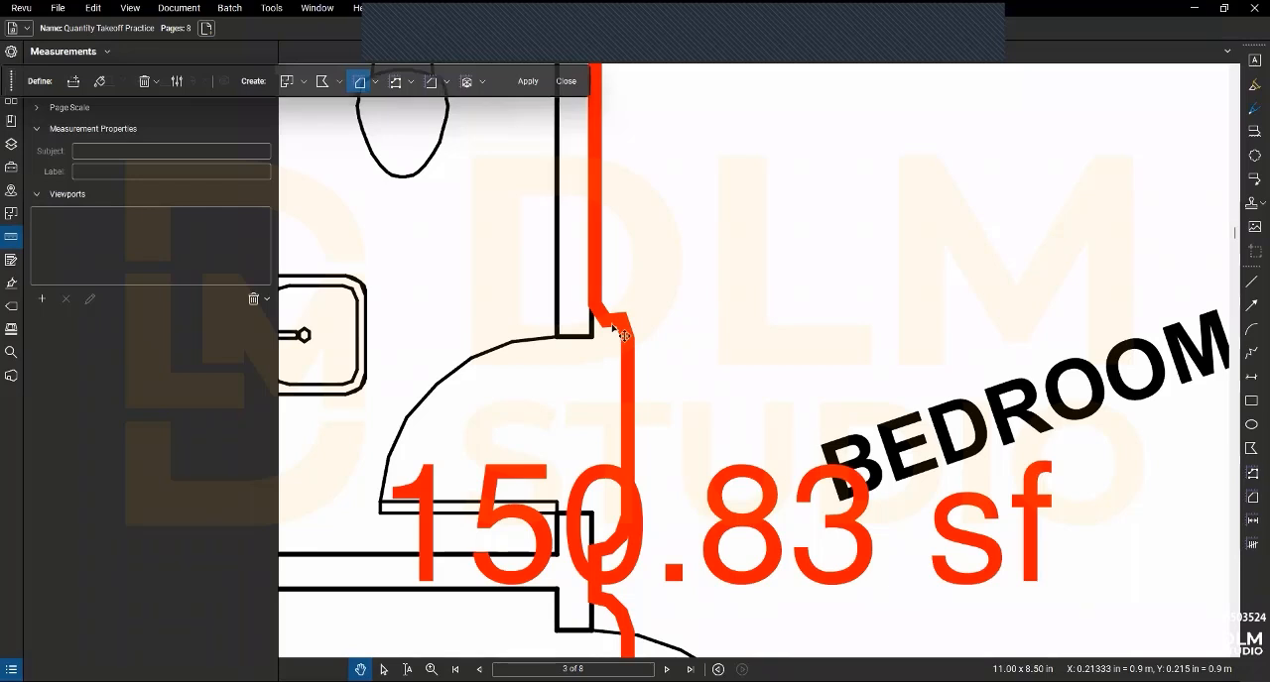
- Move the bedroom outline's control point at the upper toilet door bulge onto the wall corner at the door jamb
click(608, 327)
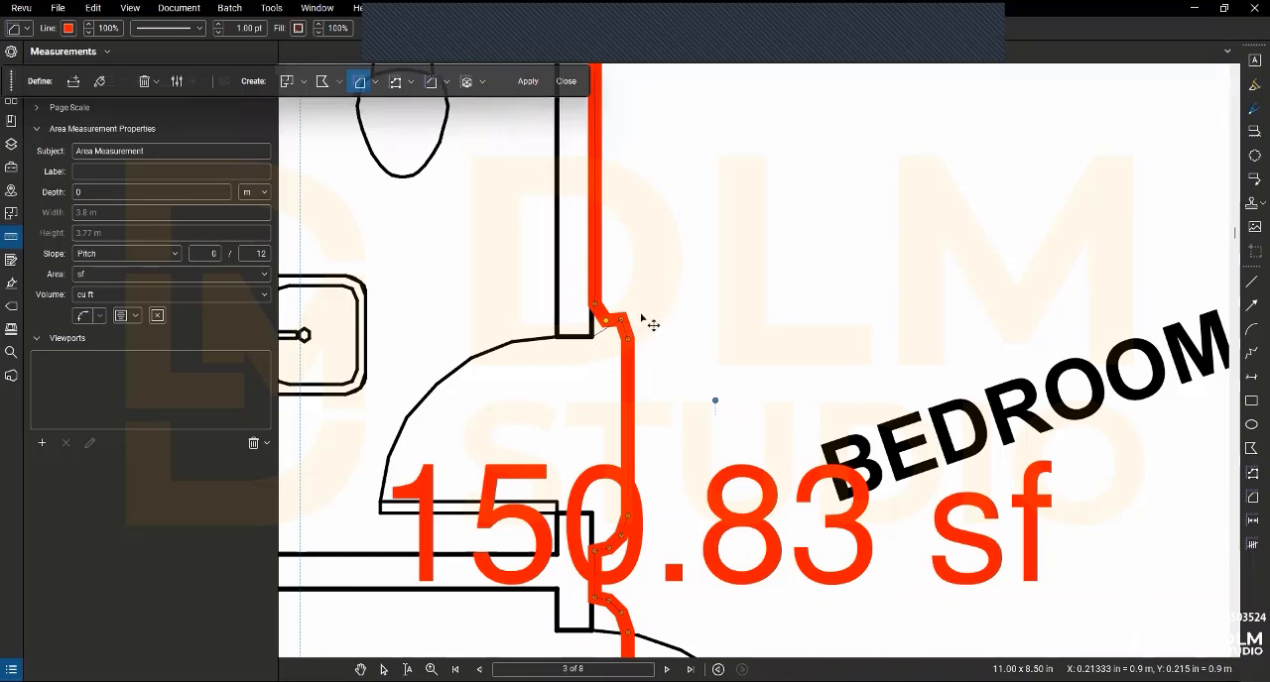
drag(606, 320, 591, 339)
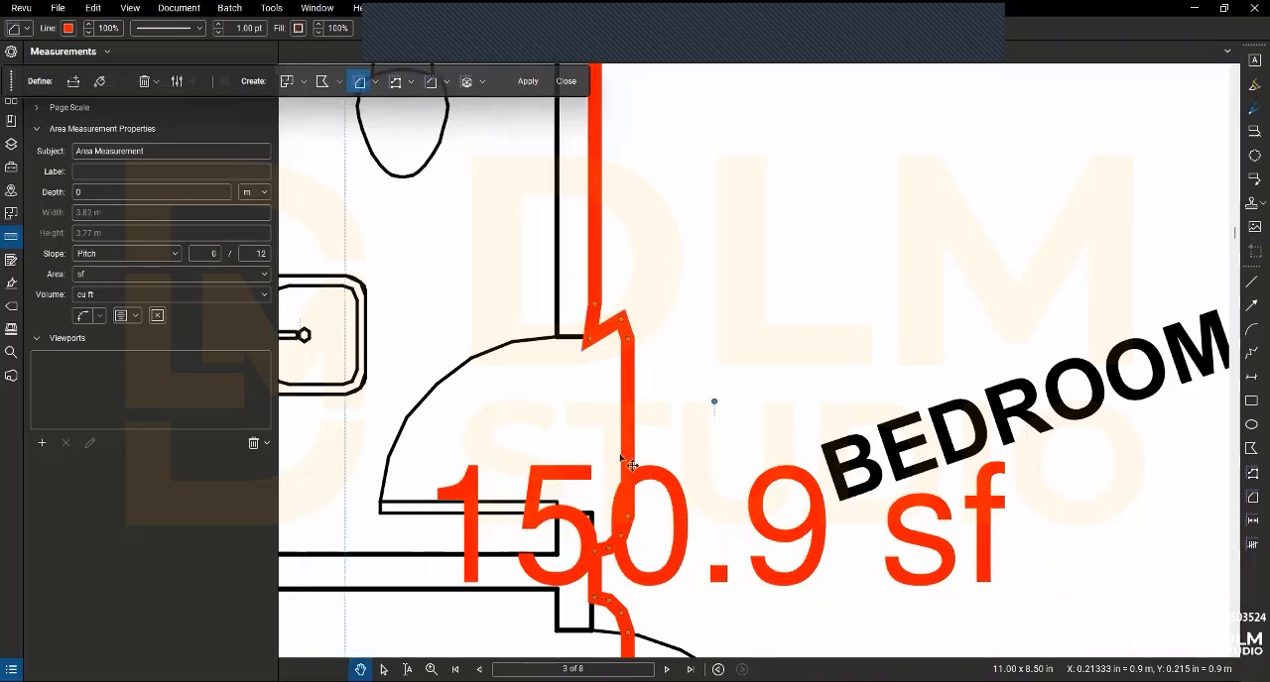
right_click(621, 322)
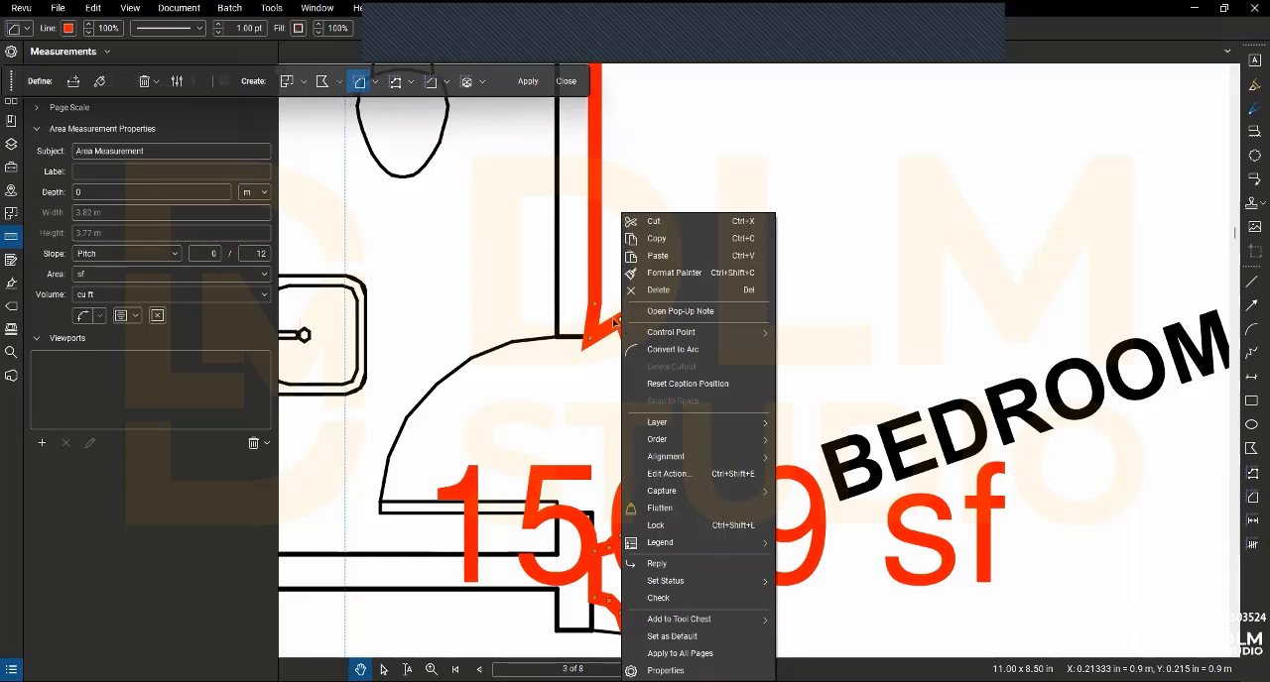
key(Escape)
scroll(672, 368, down, 5)
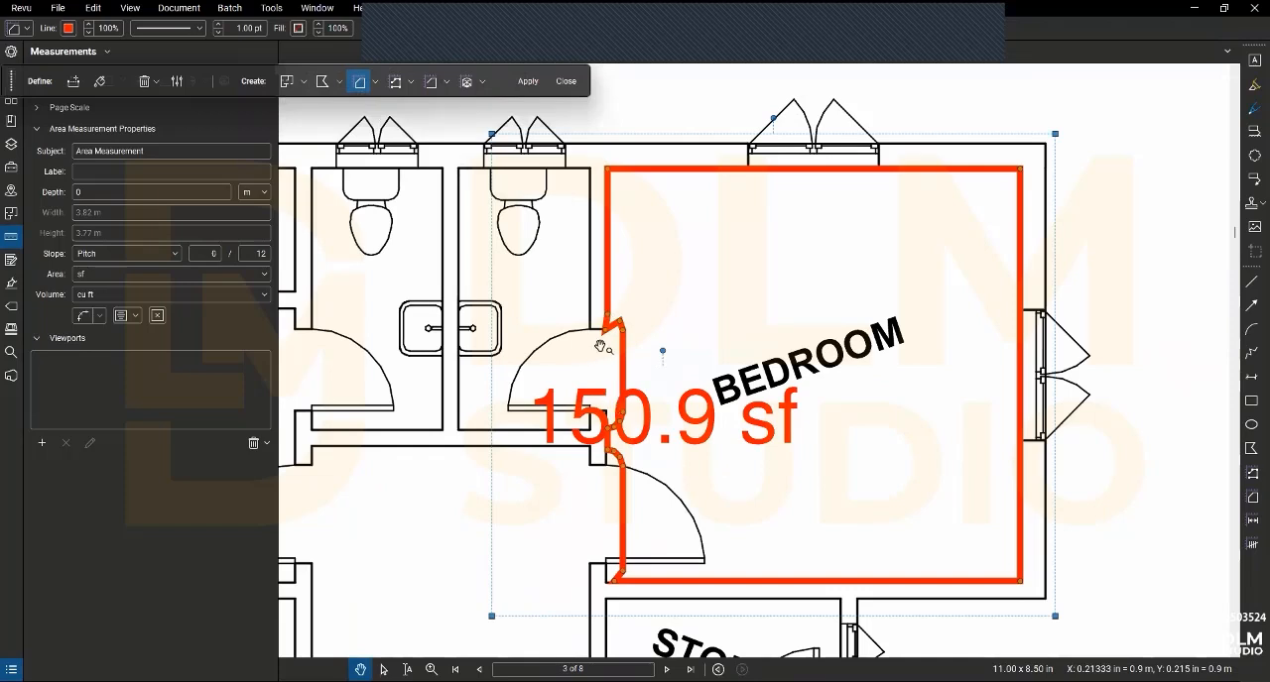
scroll(601, 348, down, 2)
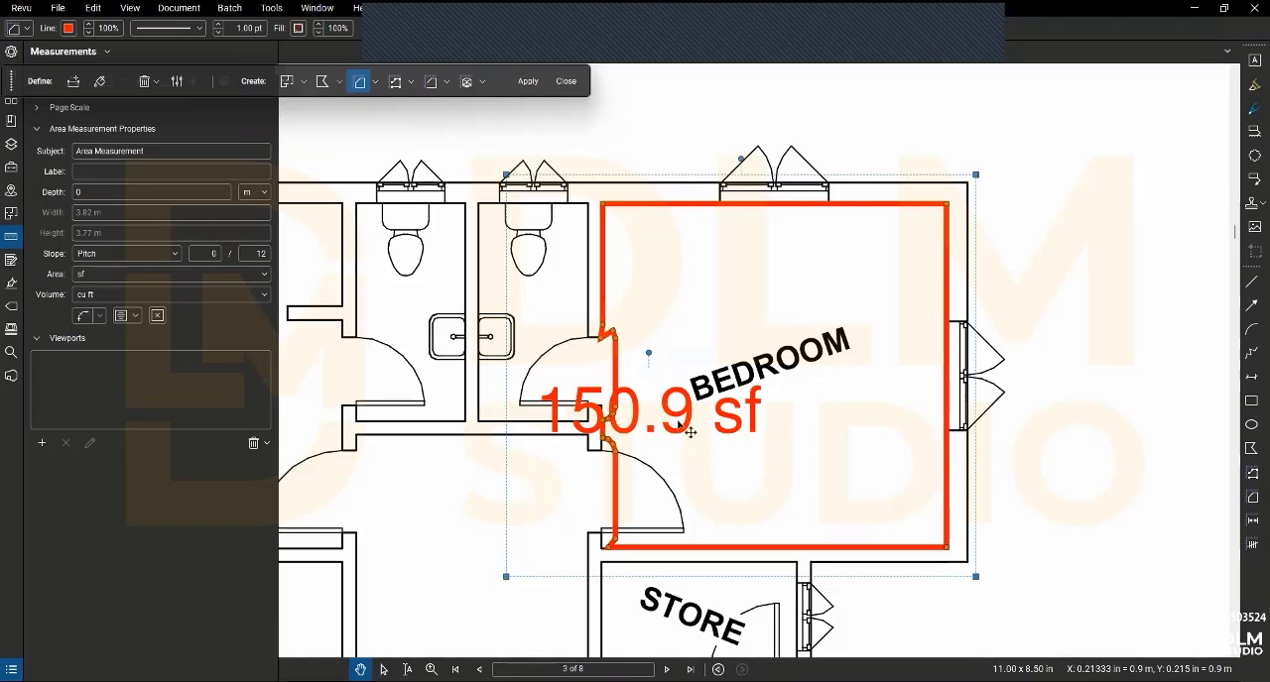
scroll(625, 385, down, 1)
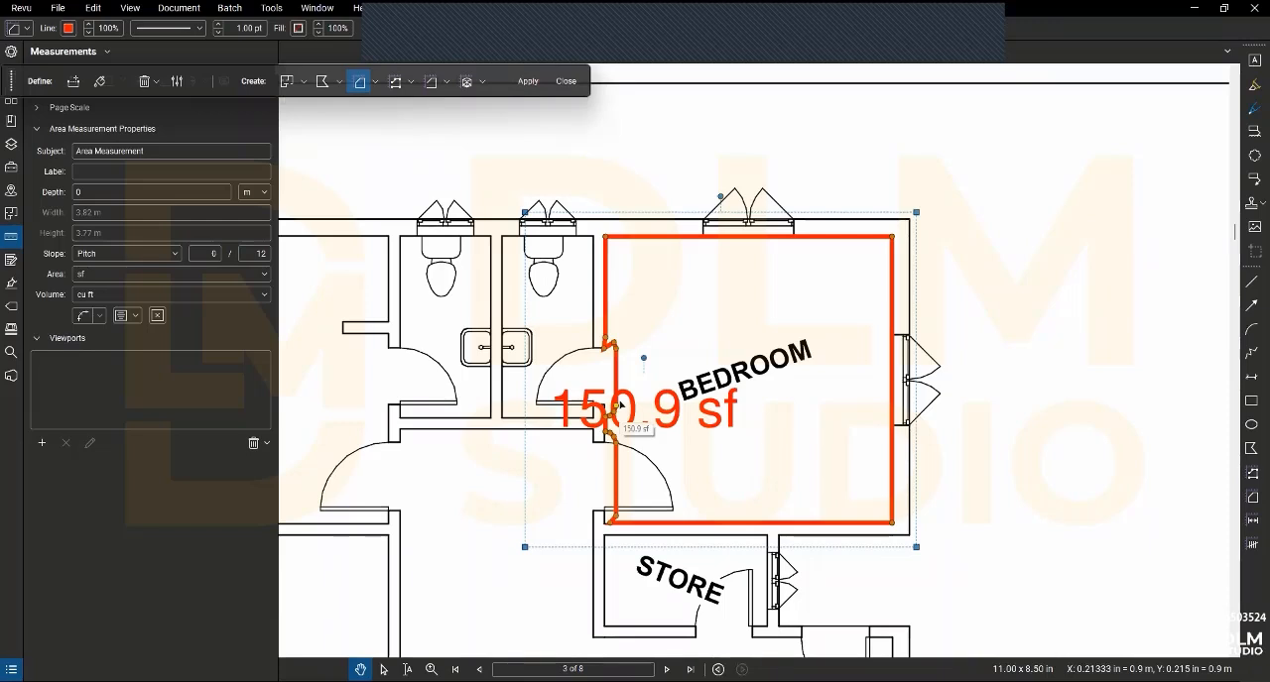
- Deselect the bedroom area, start defining Dynamic Fill boundaries, and set the boundary size to 26%
scroll(634, 414, down, 4)
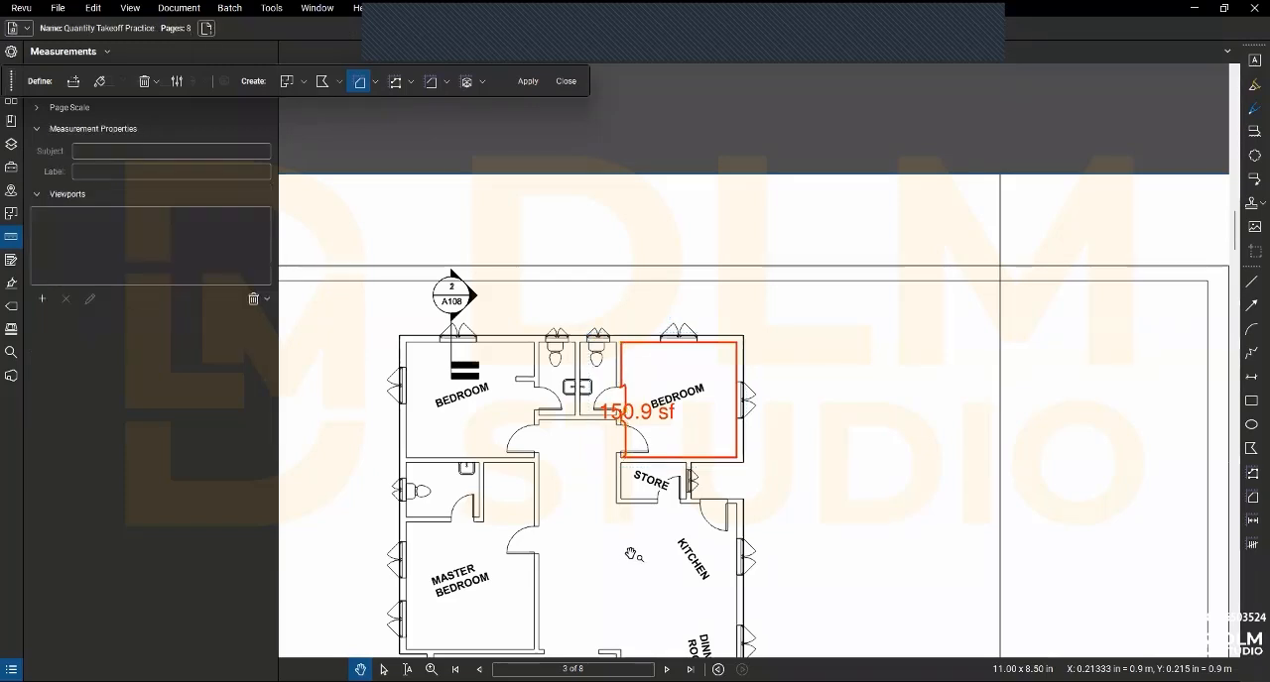
click(602, 520)
scroll(599, 518, up, 1)
drag(601, 506, 576, 435)
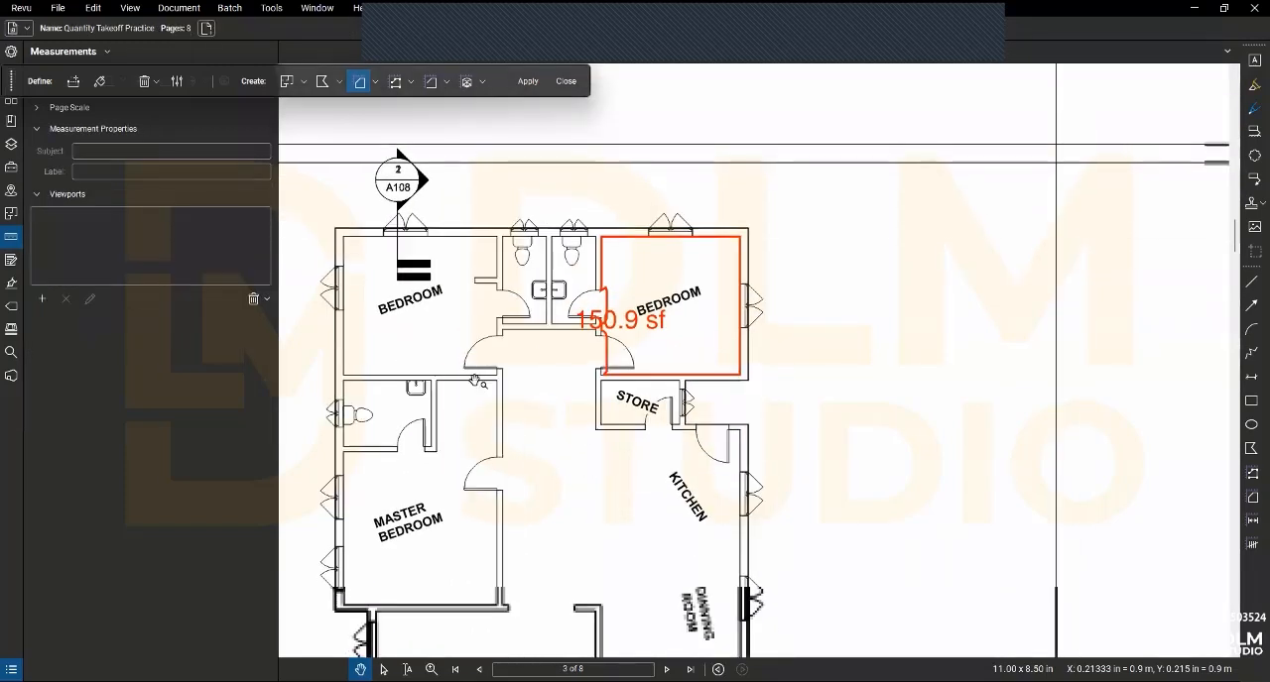
click(75, 83)
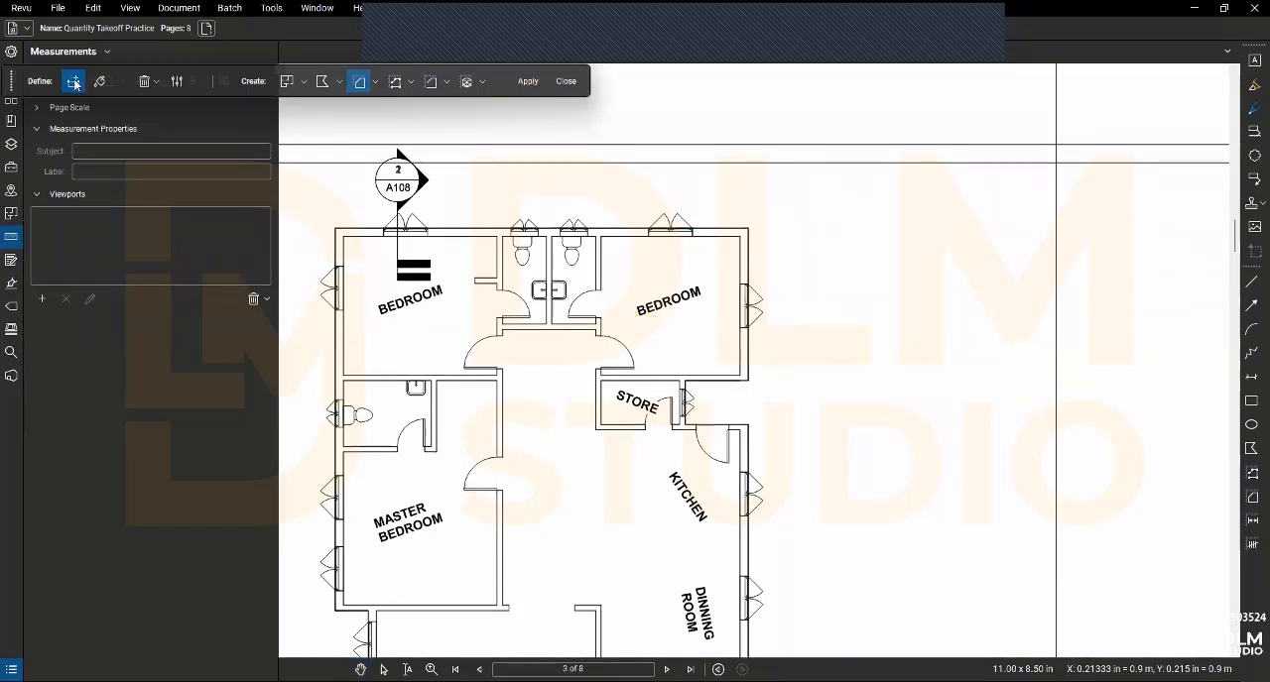
click(155, 84)
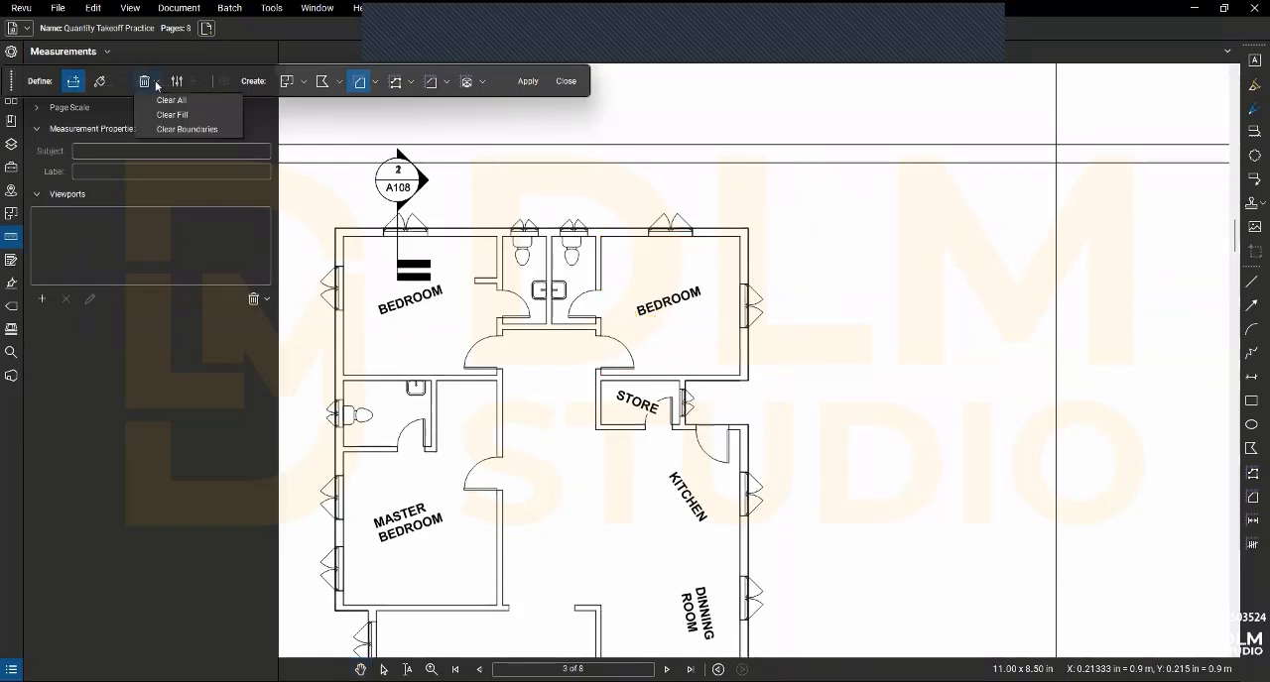
click(155, 84)
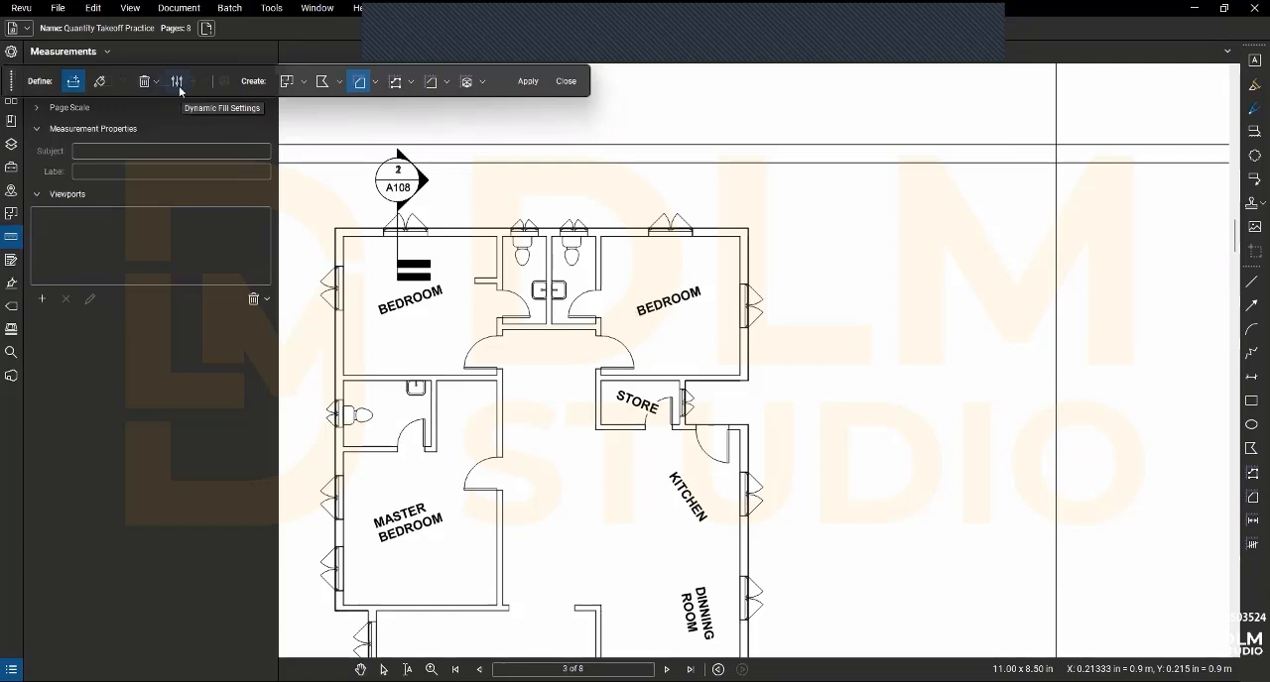
click(177, 83)
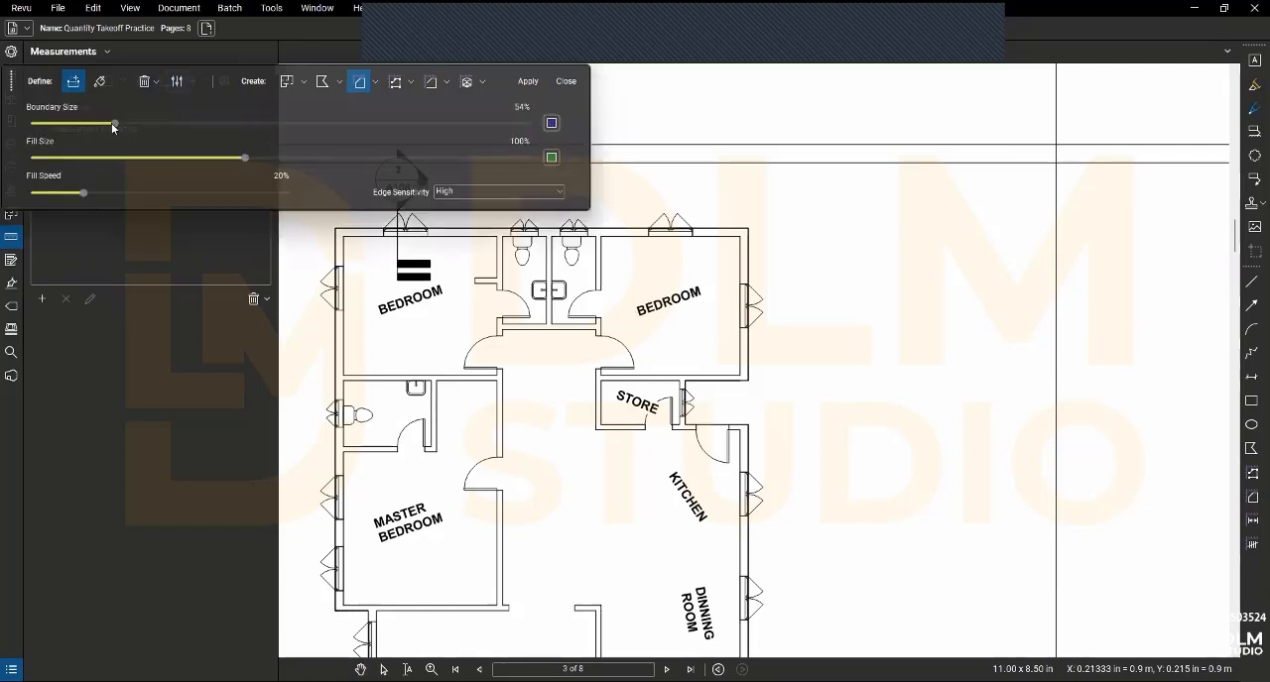
drag(114, 127, 40, 127)
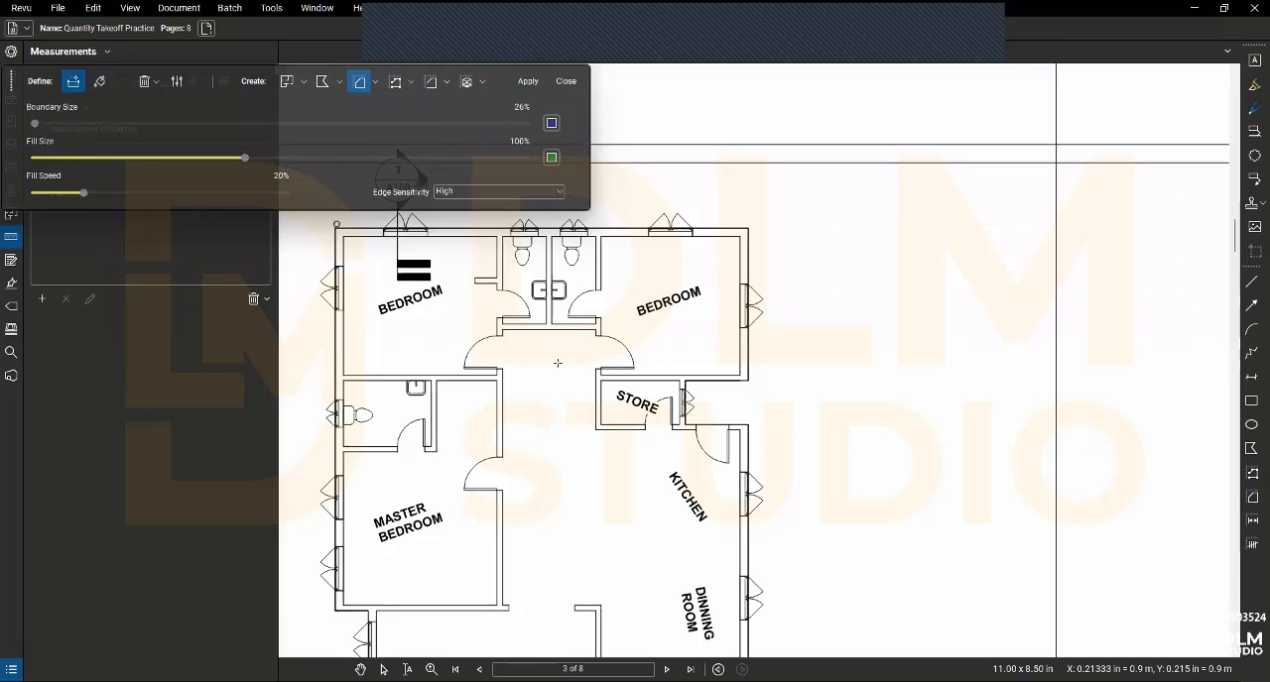
- Draw fill boundaries along the corridor wall faces across the door openings of the two upper bedrooms
scroll(466, 349, up, 2)
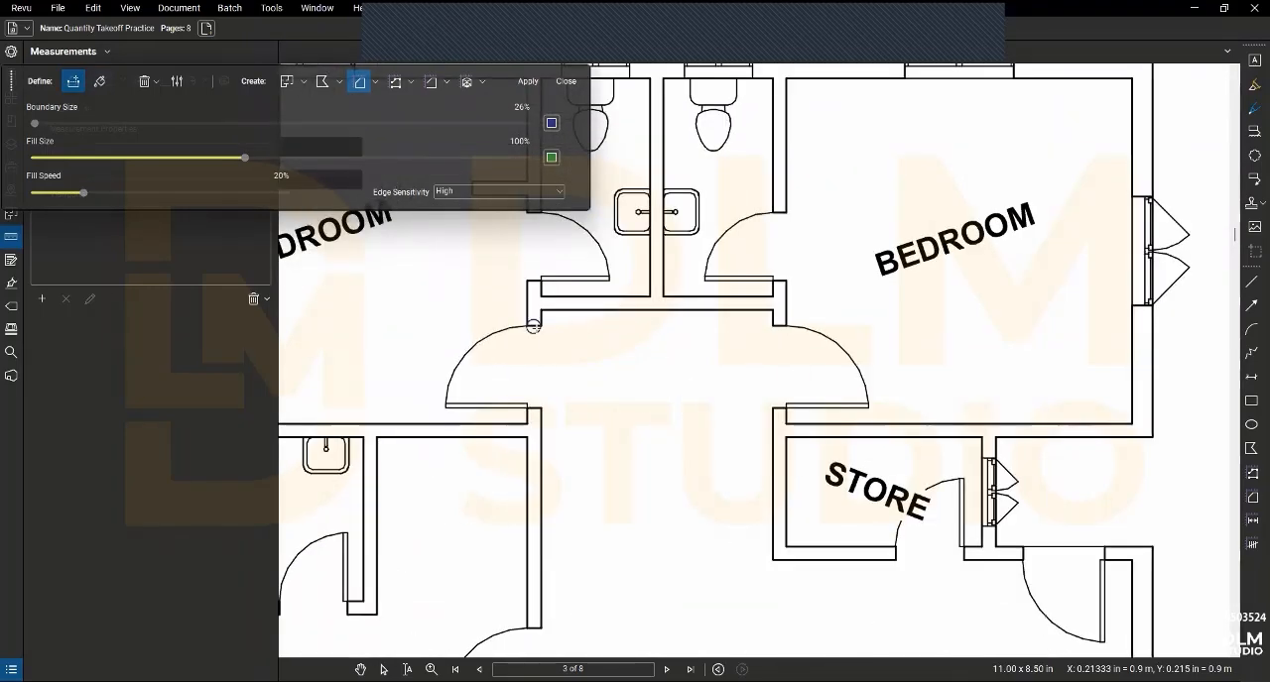
scroll(538, 331, up, 2)
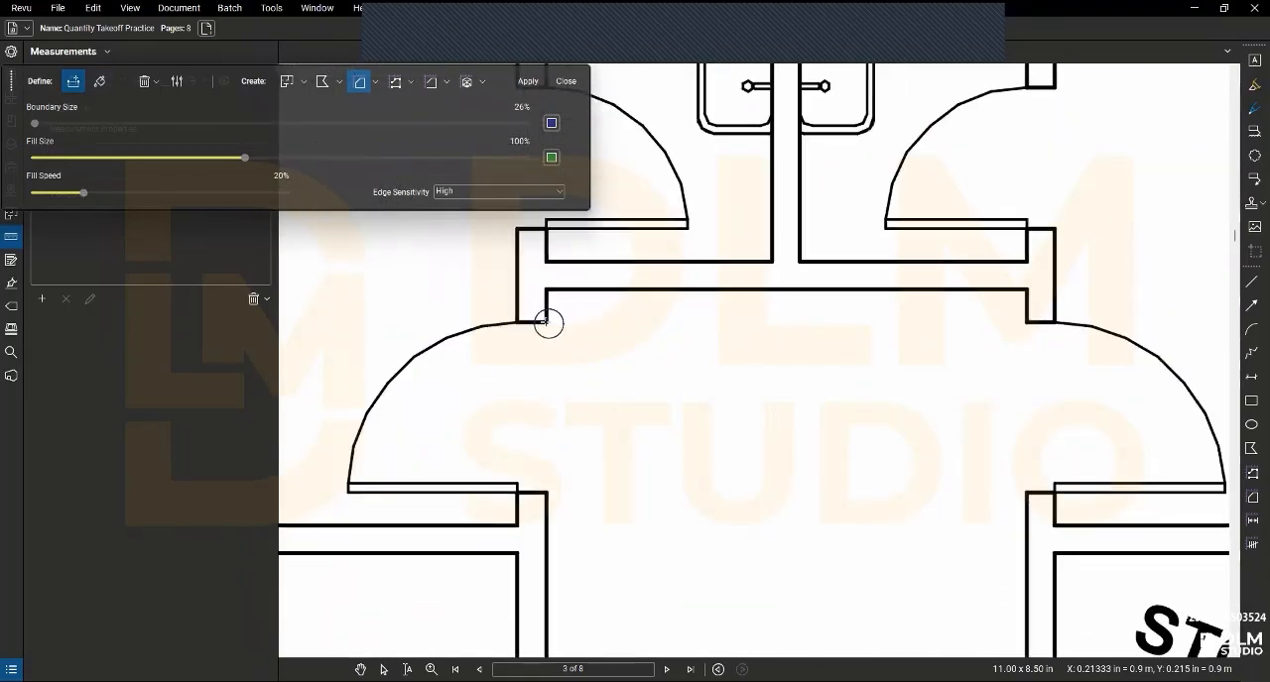
click(546, 323)
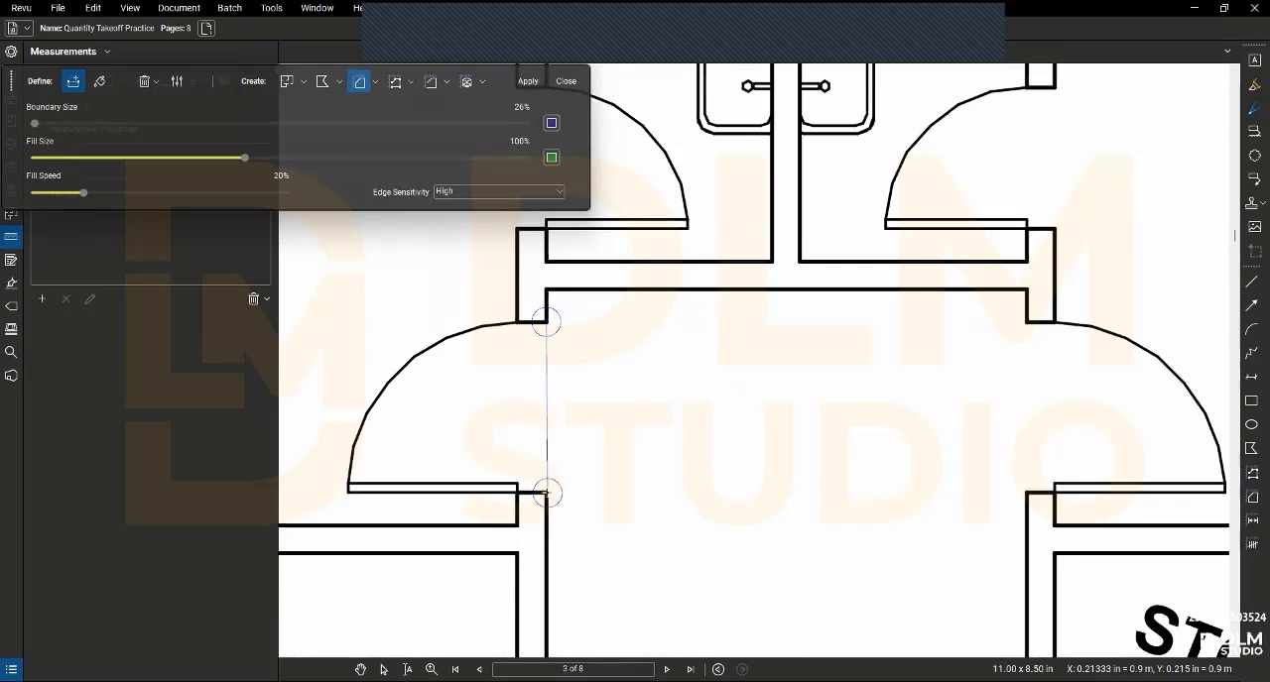
click(546, 493)
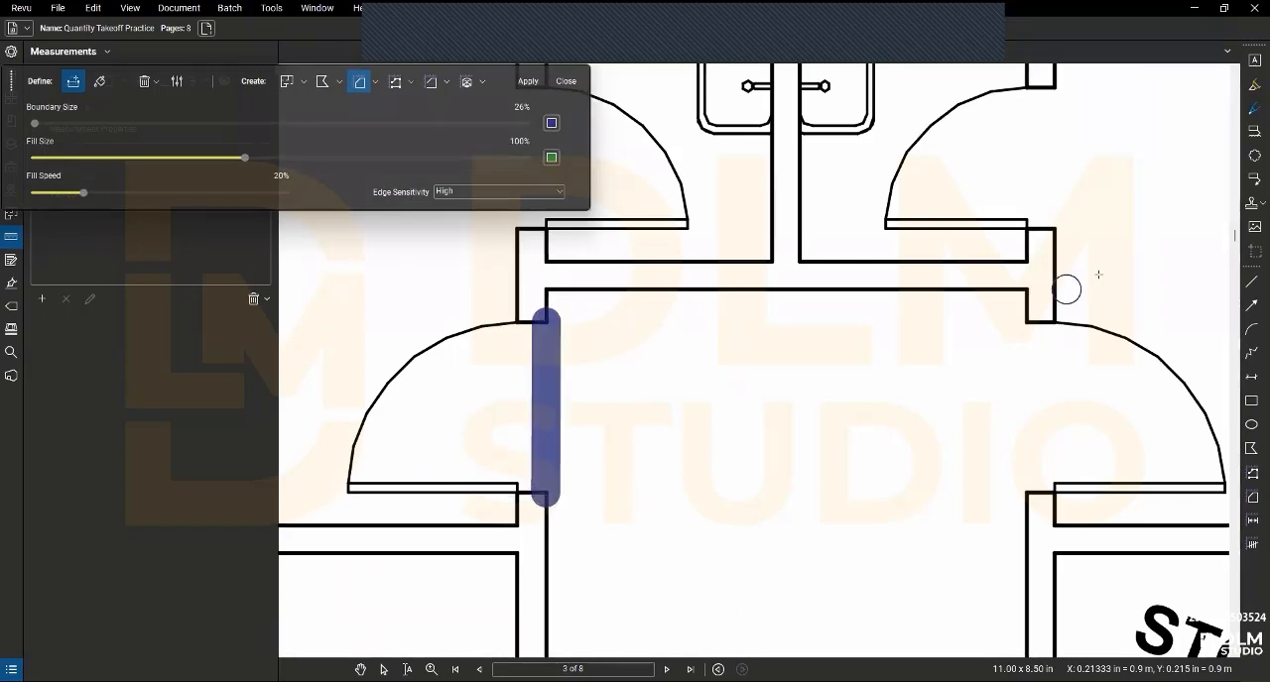
click(1028, 322)
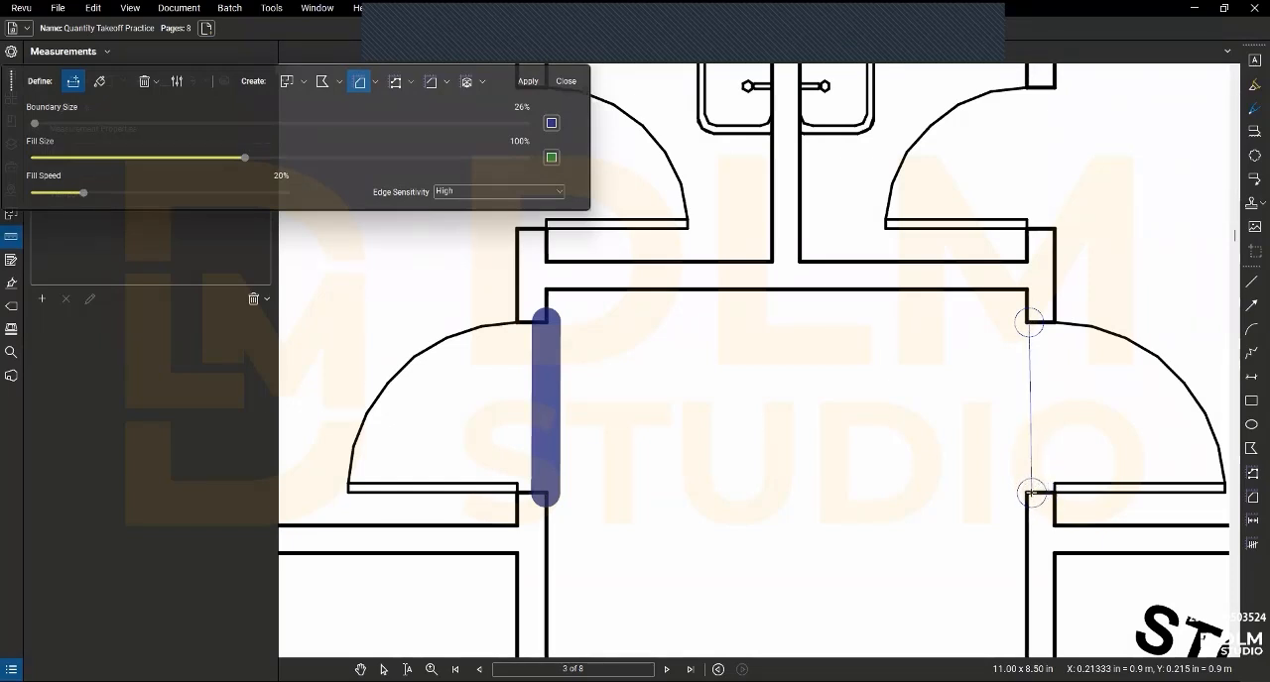
click(1032, 492)
- Draw a fill boundary across the master bedroom's door opening along the corridor wall face
scroll(1006, 532, down, 5)
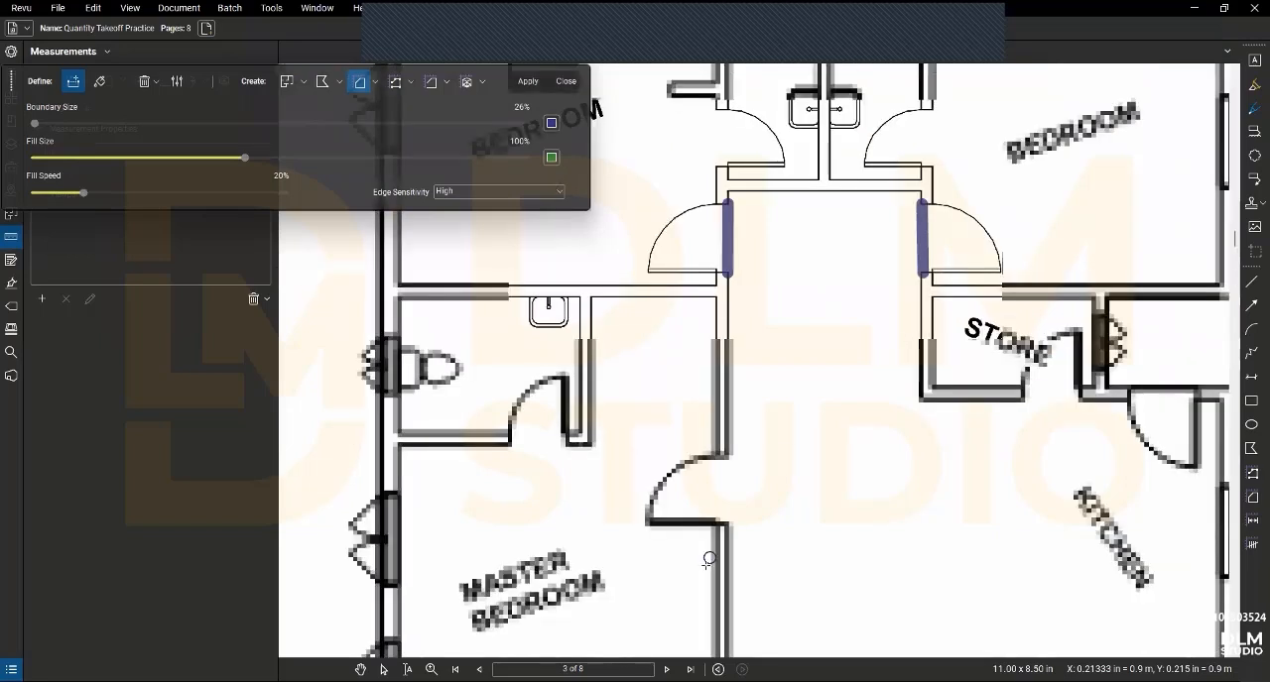
scroll(708, 561, up, 2)
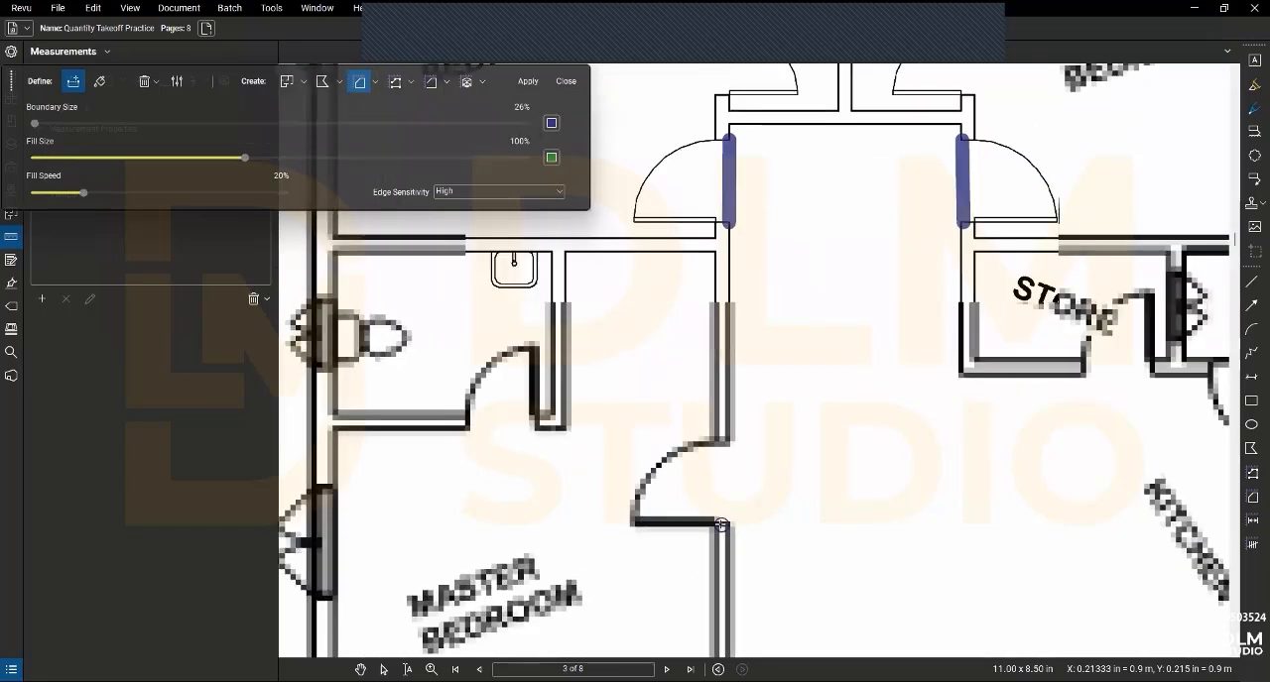
click(726, 443)
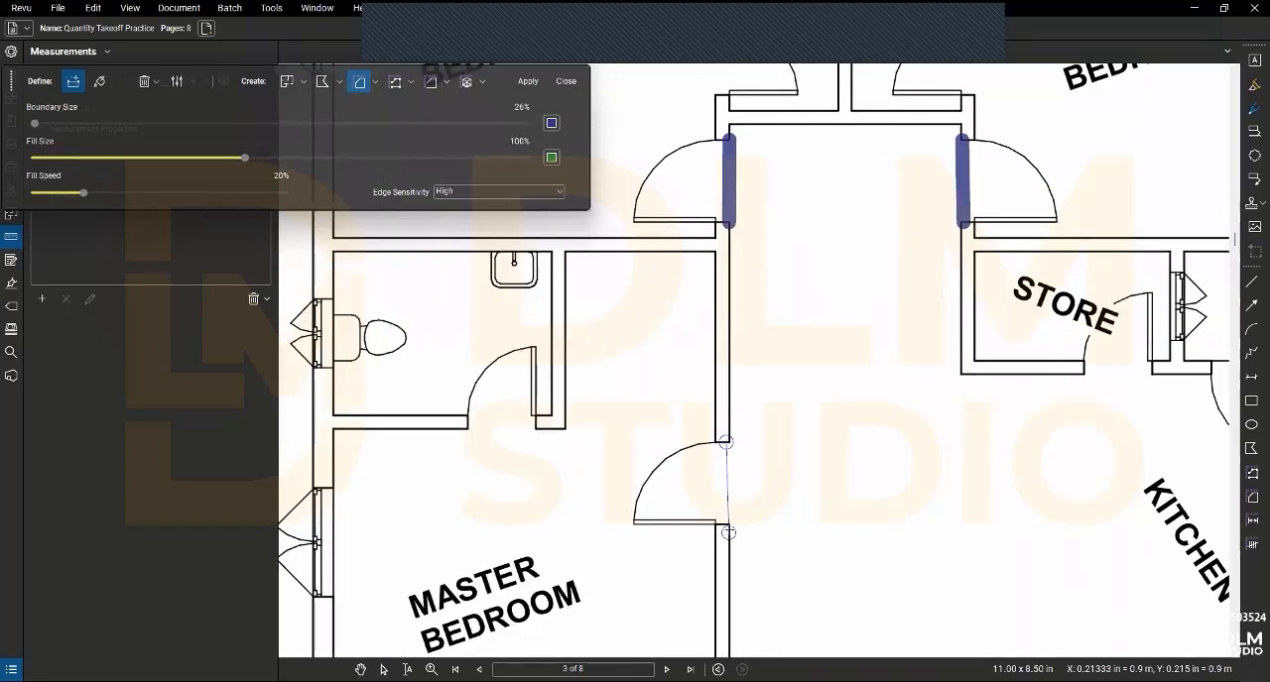
click(726, 524)
scroll(784, 541, down, 3)
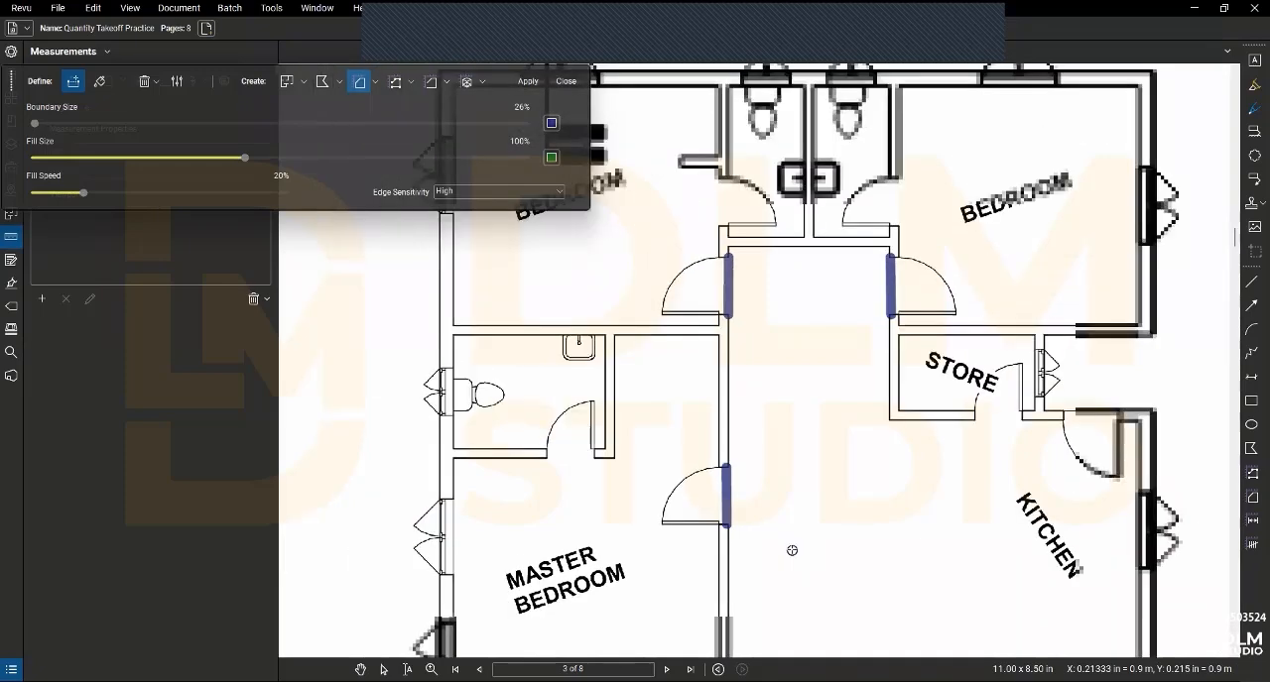
- Draw fill boundaries across the store's door opening and the kitchen's exterior door opening
scroll(879, 364, up, 3)
scroll(878, 364, up, 2)
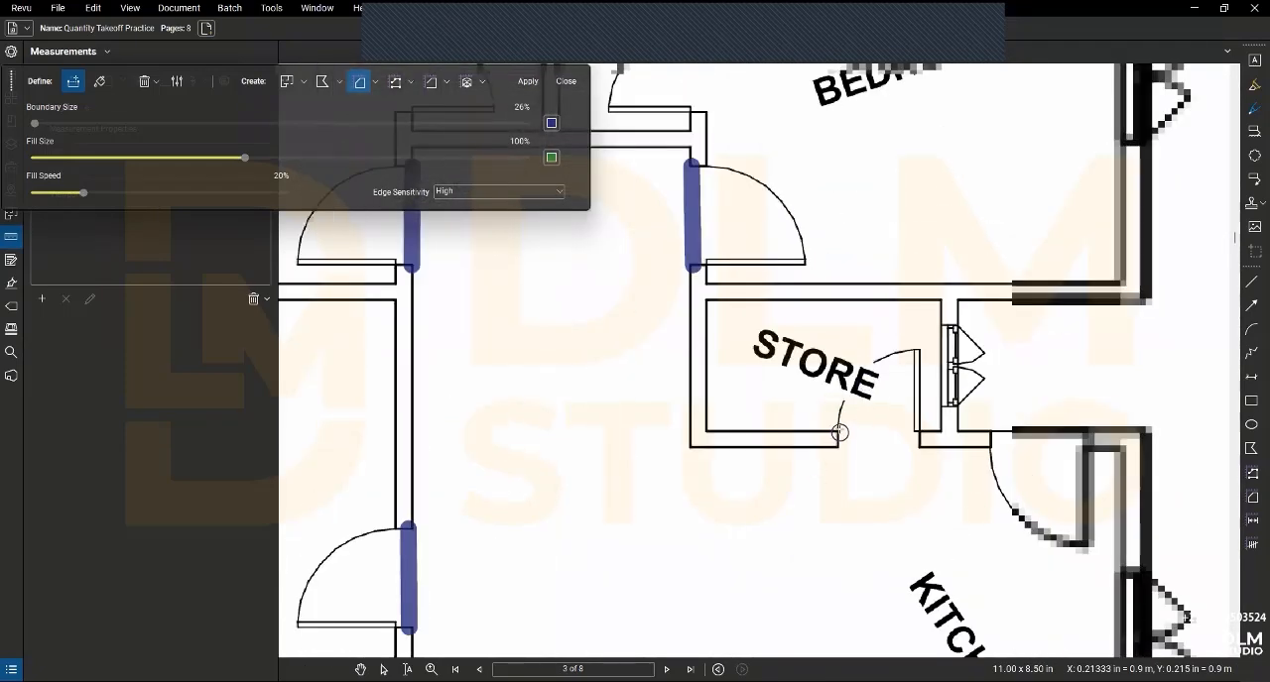
click(837, 430)
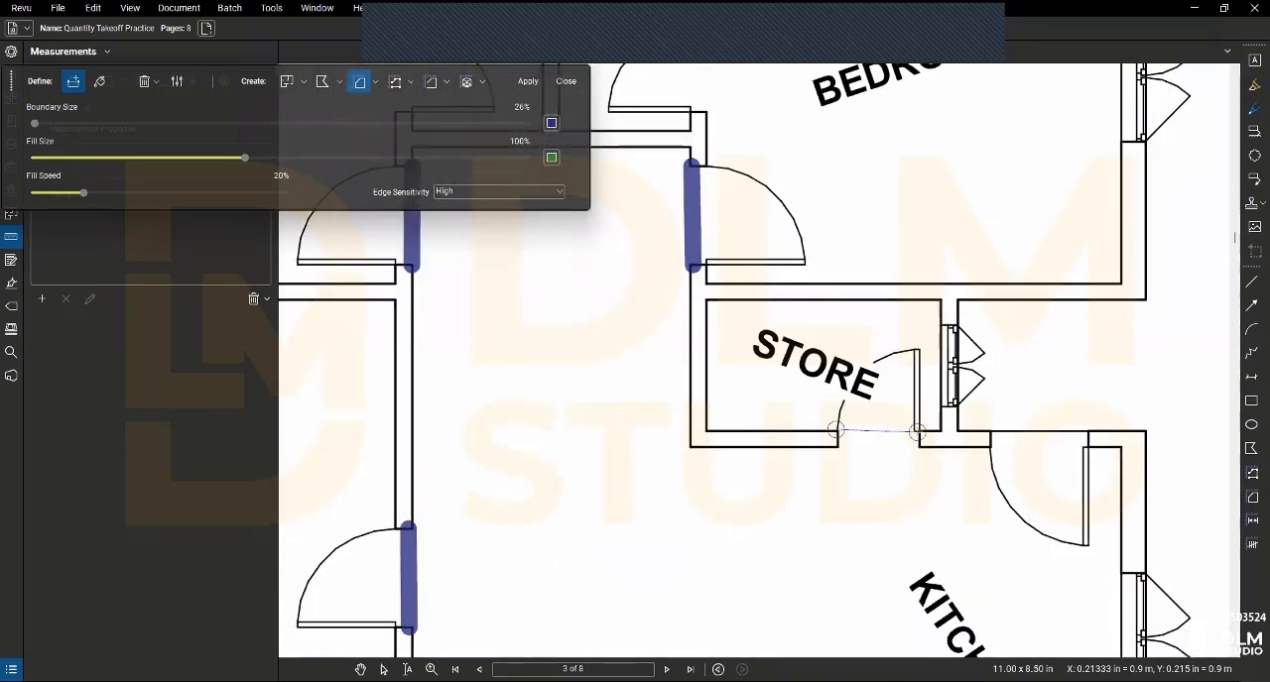
click(920, 429)
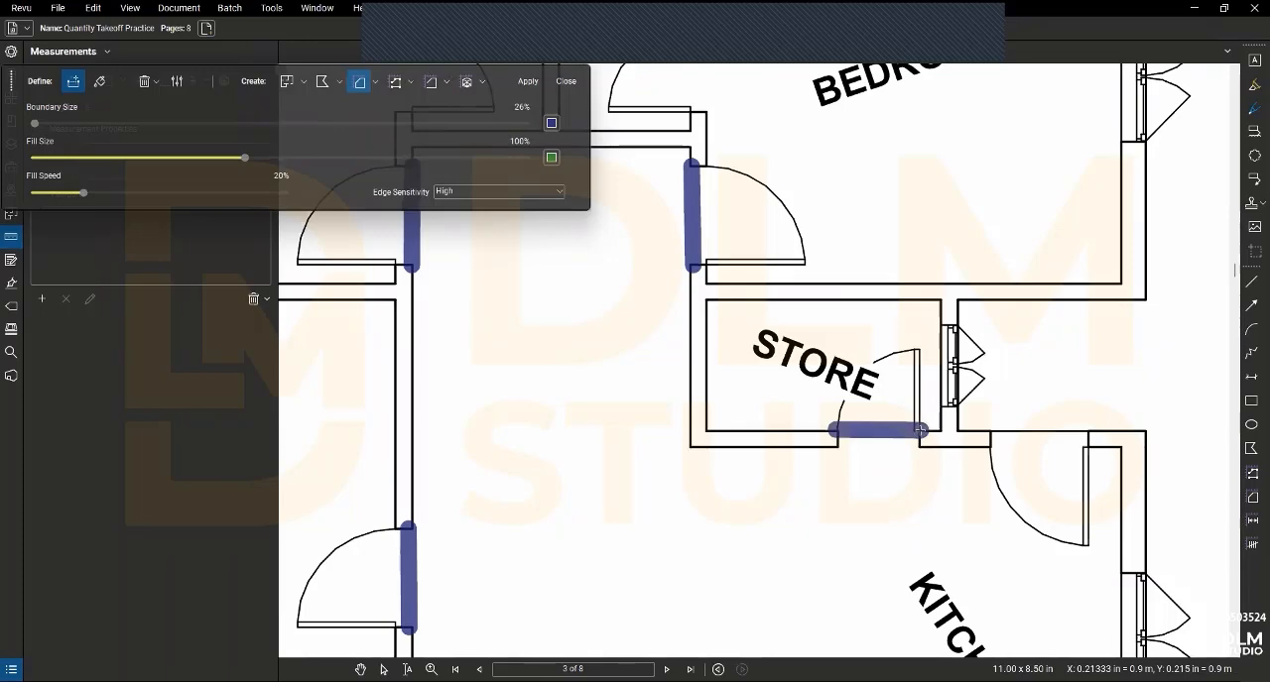
scroll(920, 432, down, 2)
scroll(965, 440, up, 1)
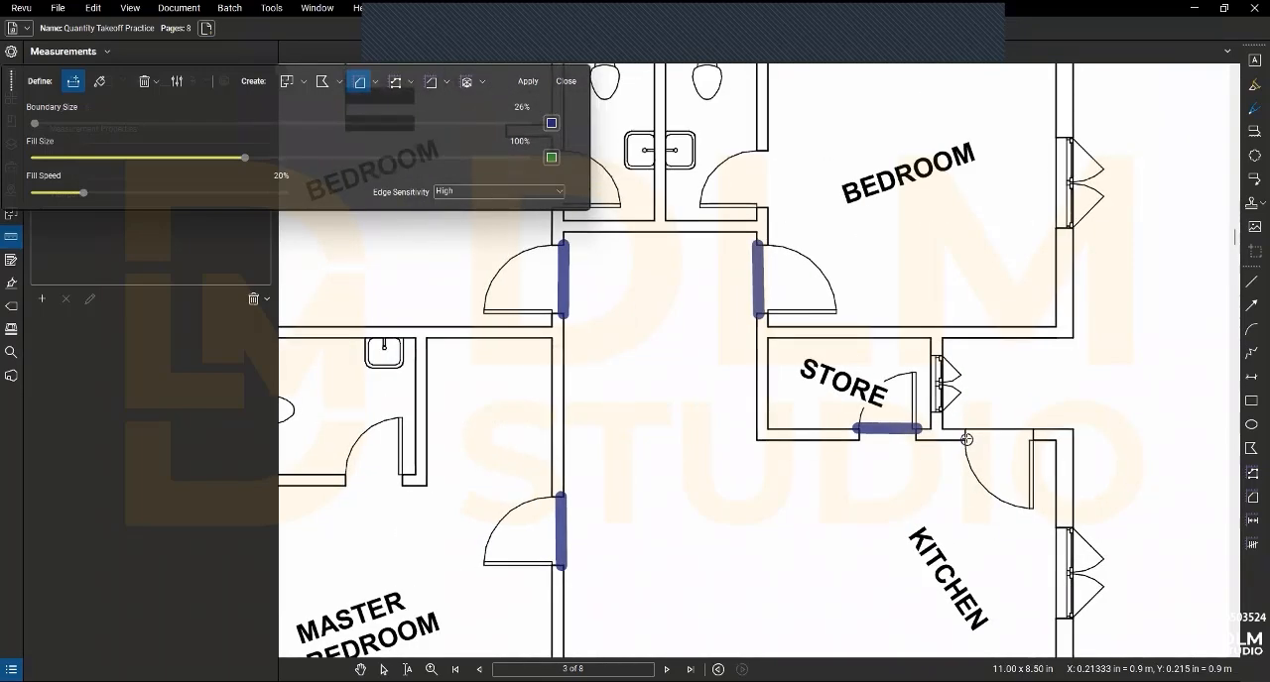
click(968, 439)
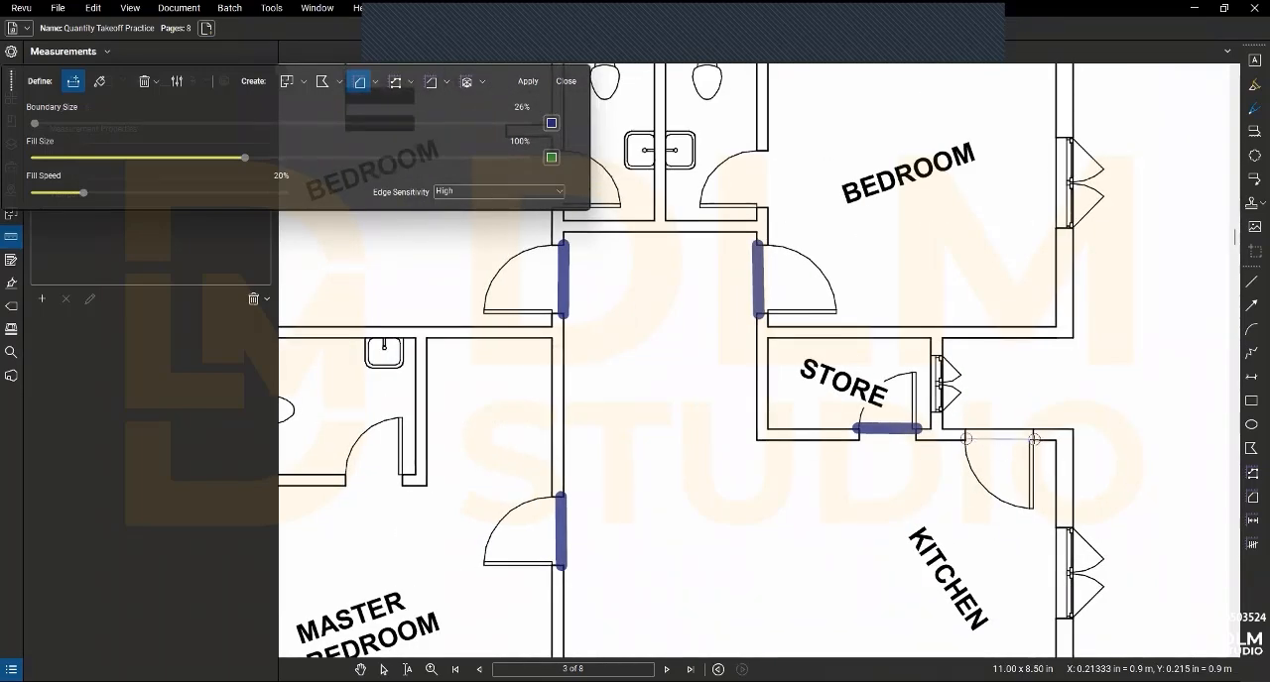
click(1034, 440)
- Draw a fill boundary across the opening between the corridor and the sitting room
scroll(994, 521, down, 3)
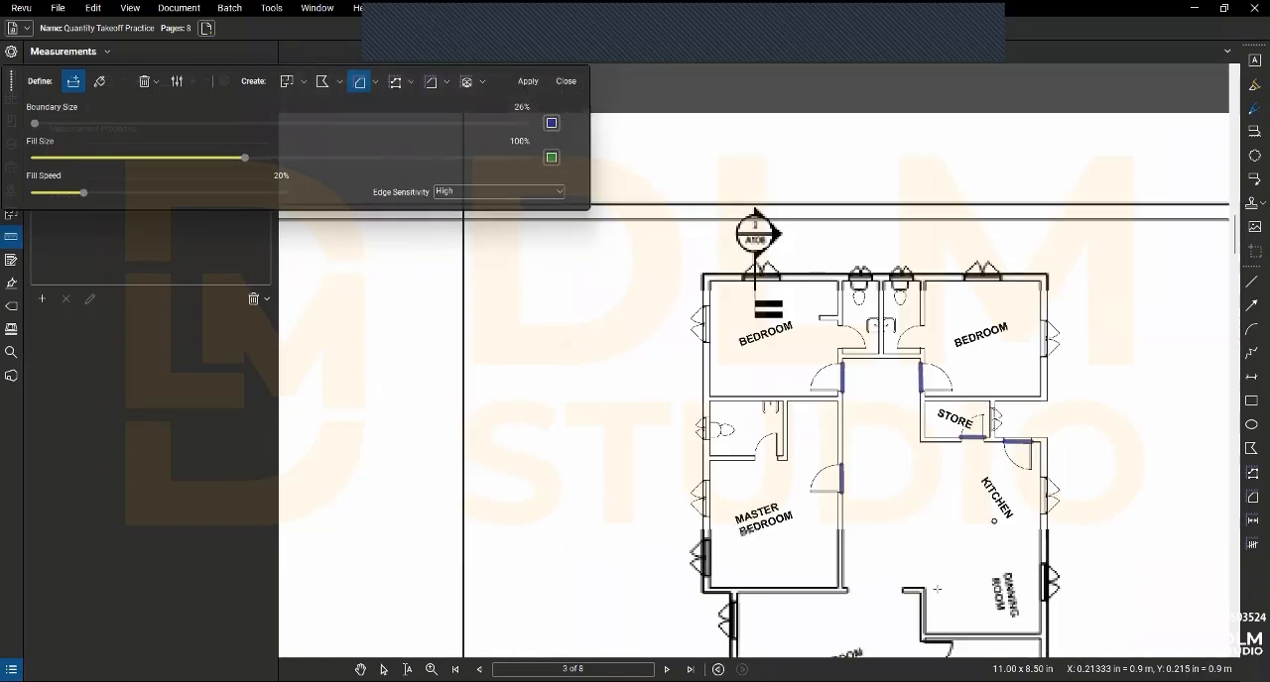
scroll(909, 619, up, 3)
scroll(834, 535, up, 2)
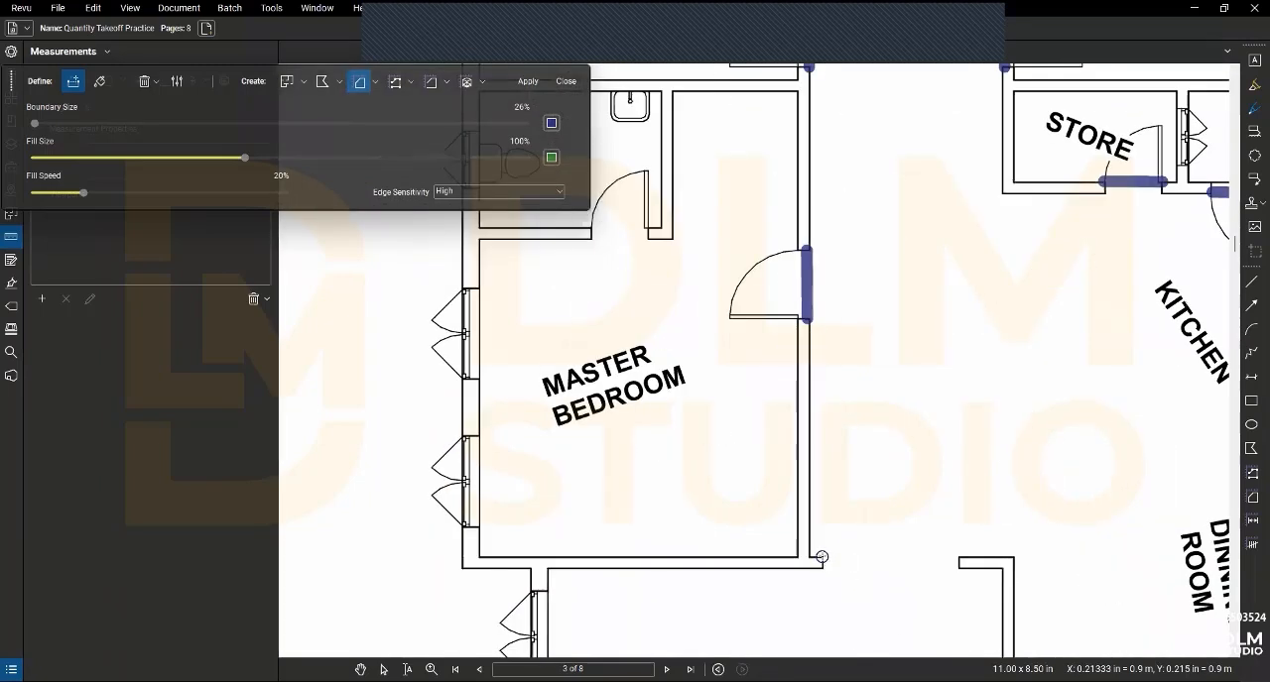
click(822, 559)
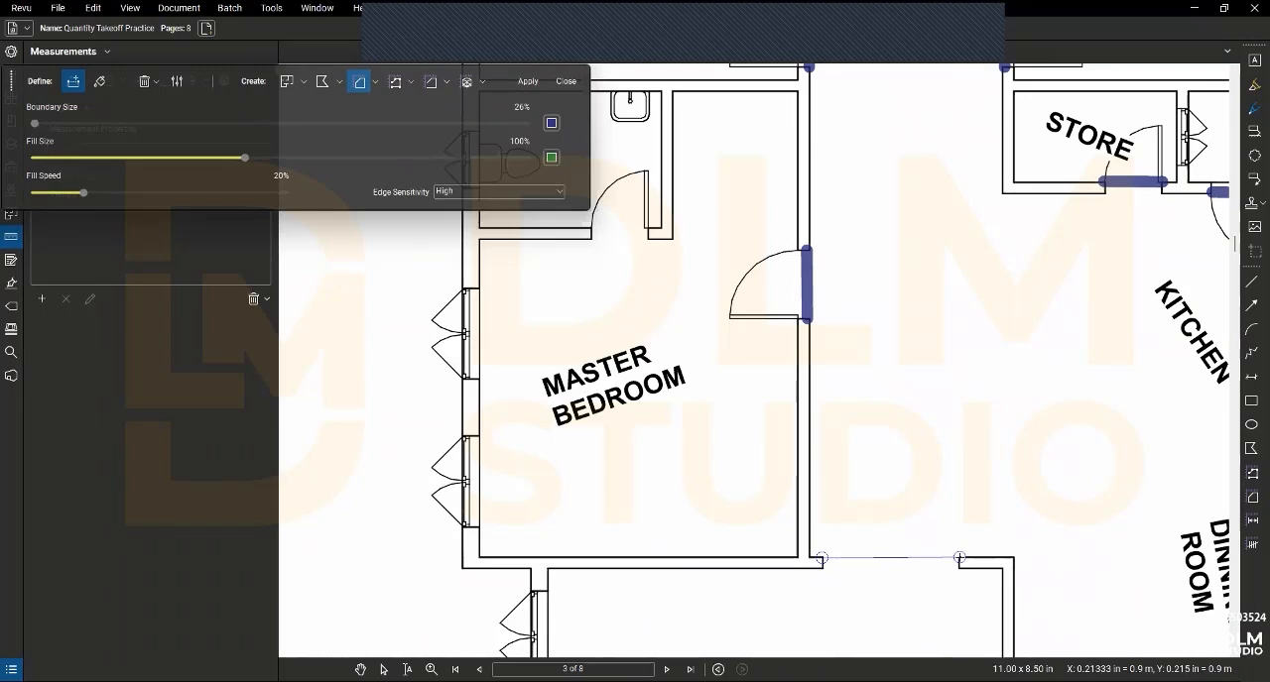
click(960, 557)
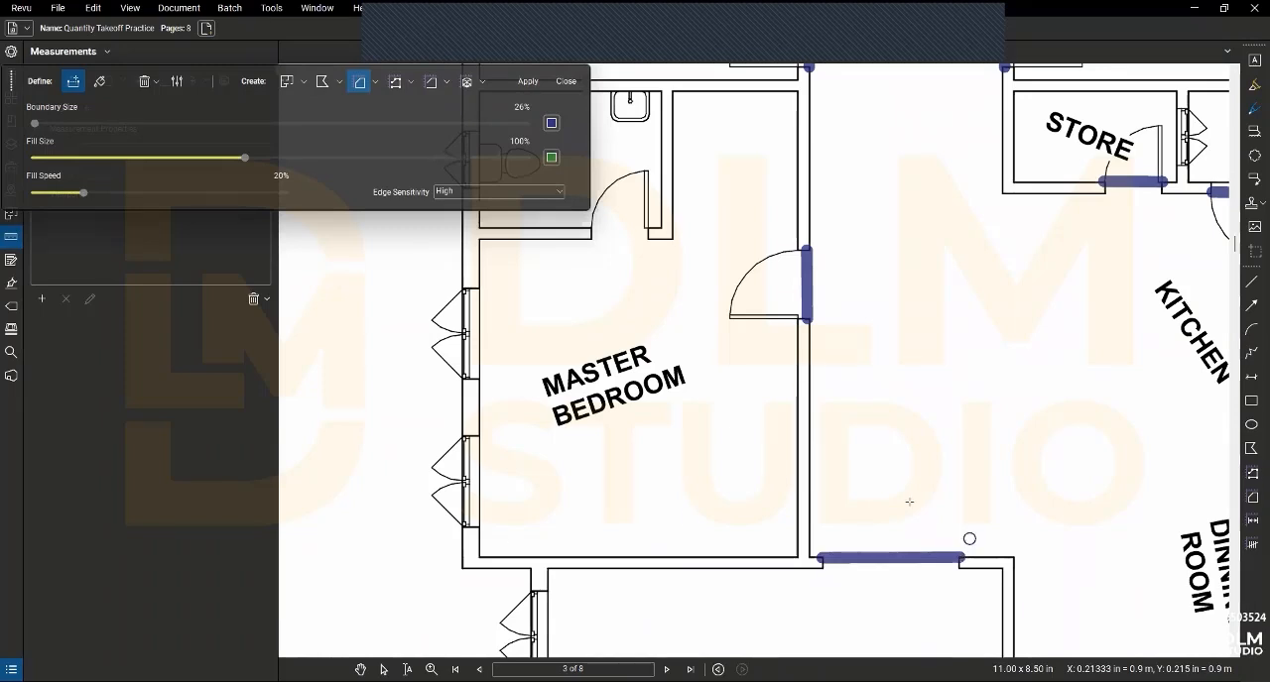
- Fill the corridor, kitchen and dining room including the kitchen door swing, create area and volume measurements from it, and close Dynamic Fill
click(99, 81)
scroll(944, 391, down, 3)
drag(944, 391, 944, 391)
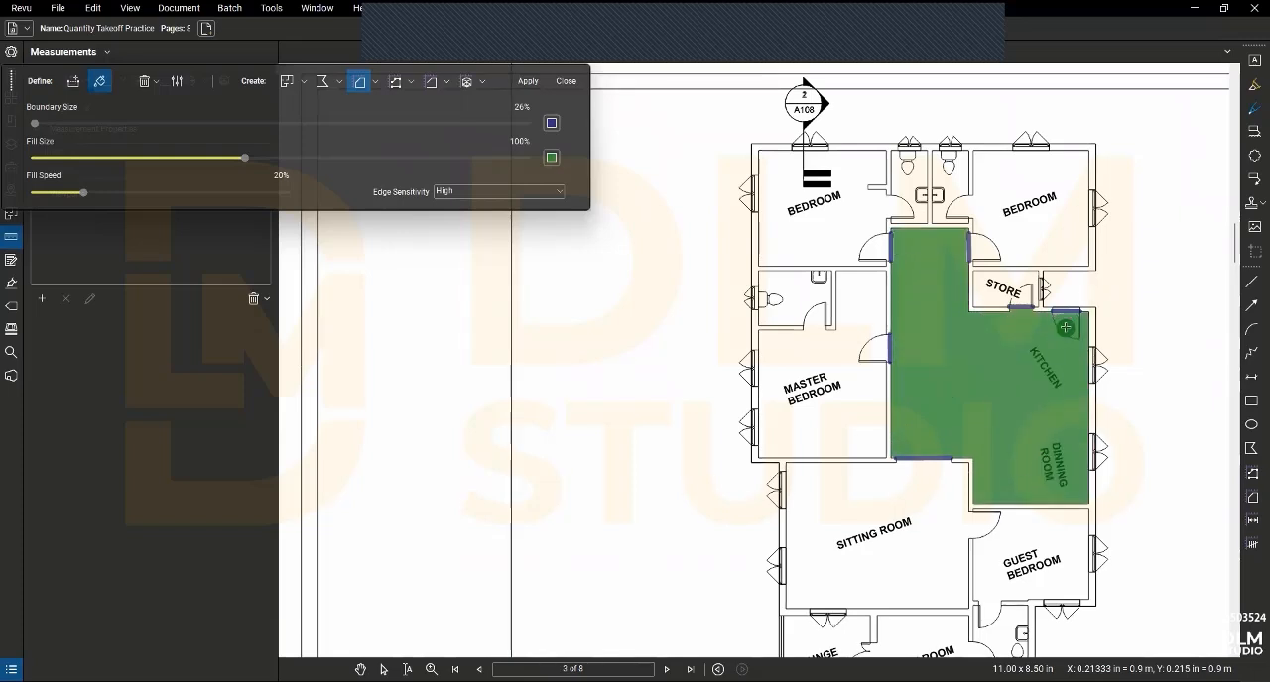
drag(1064, 327, 1064, 323)
click(463, 85)
click(527, 83)
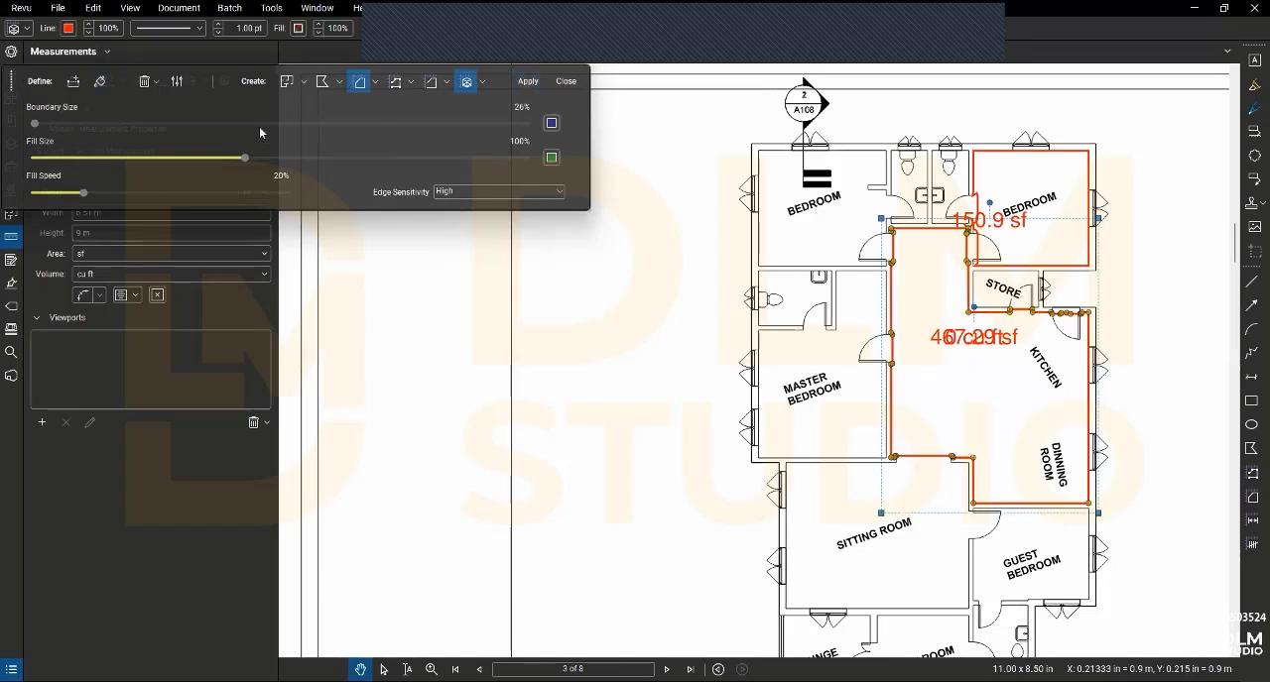
click(553, 82)
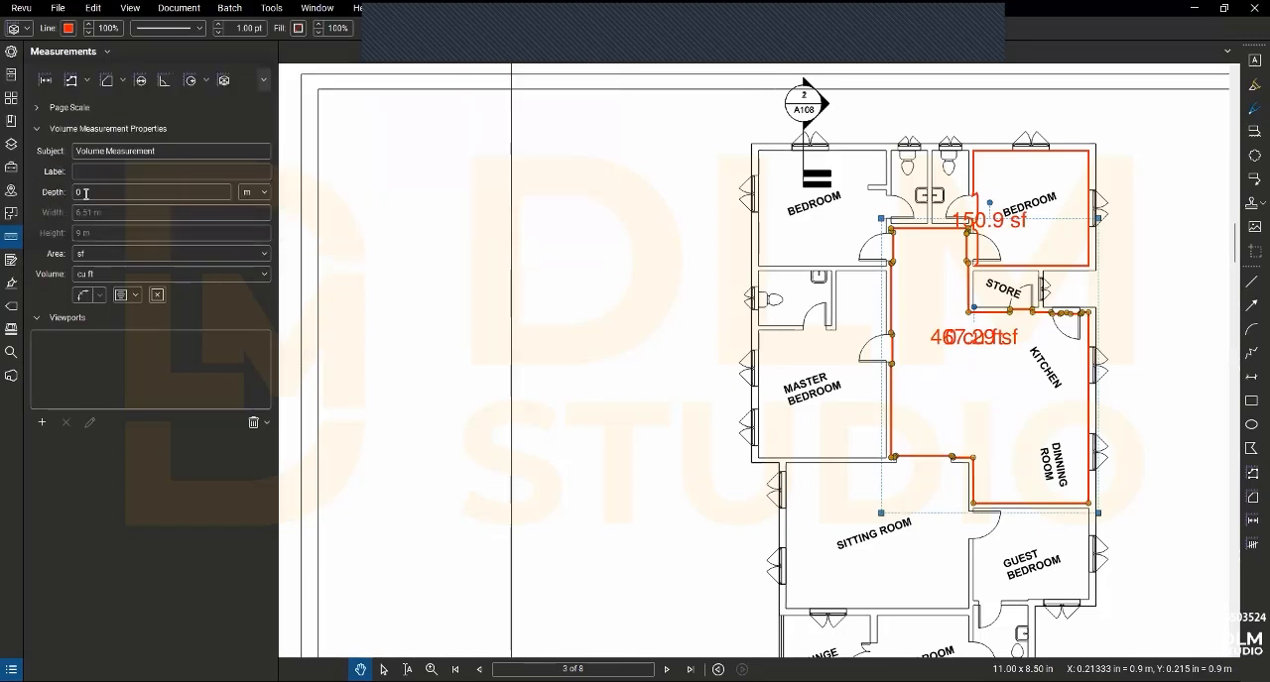
- Set the volume measurement's depth to 0.3 m, its area unit to sq m and its volume unit to cu m
click(79, 192)
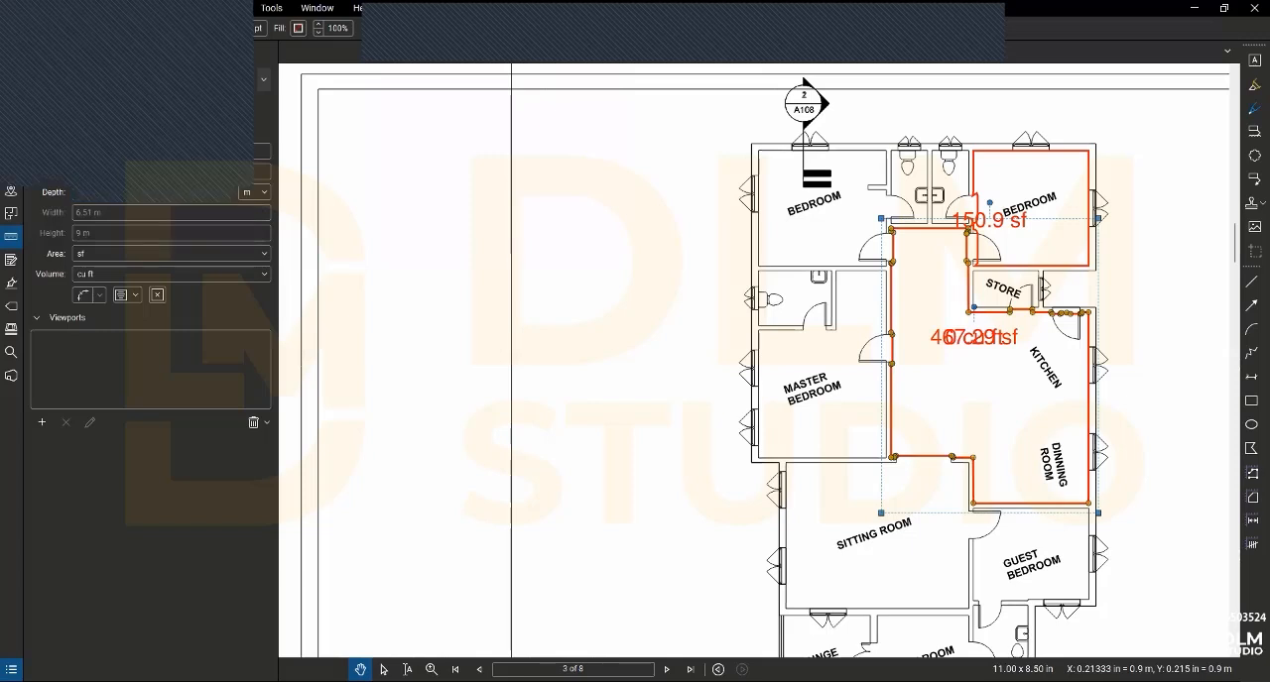
click(116, 257)
click(99, 255)
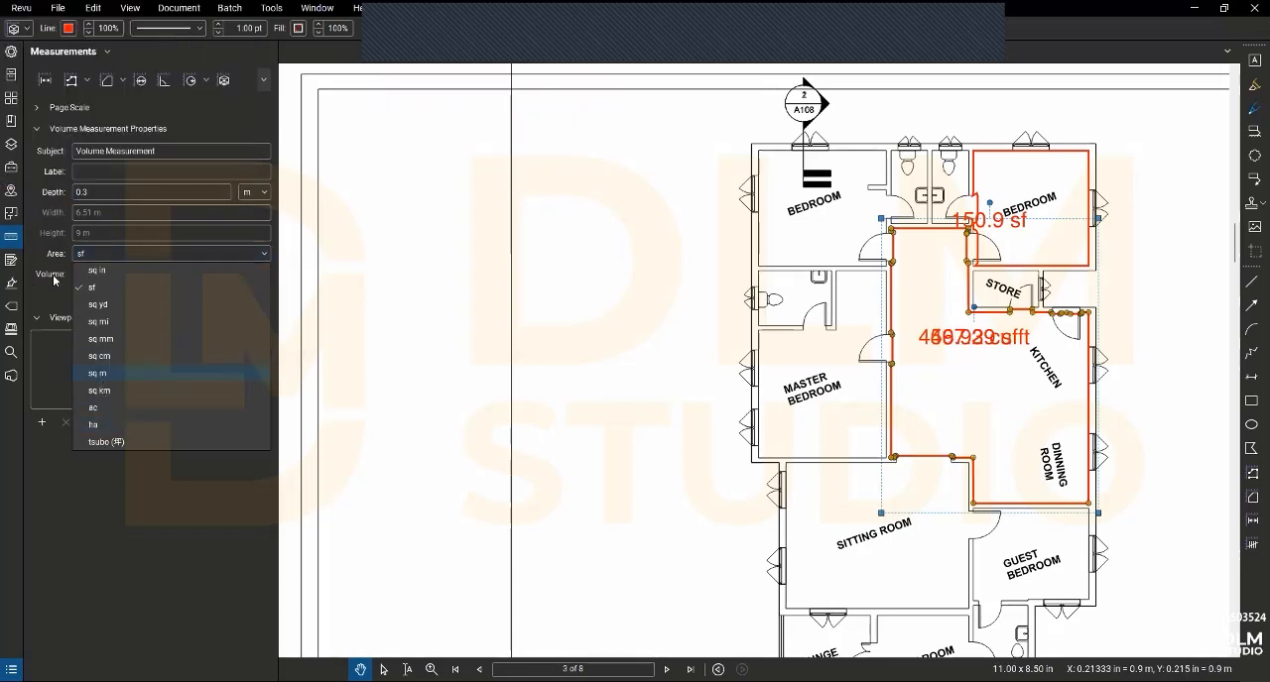
click(88, 276)
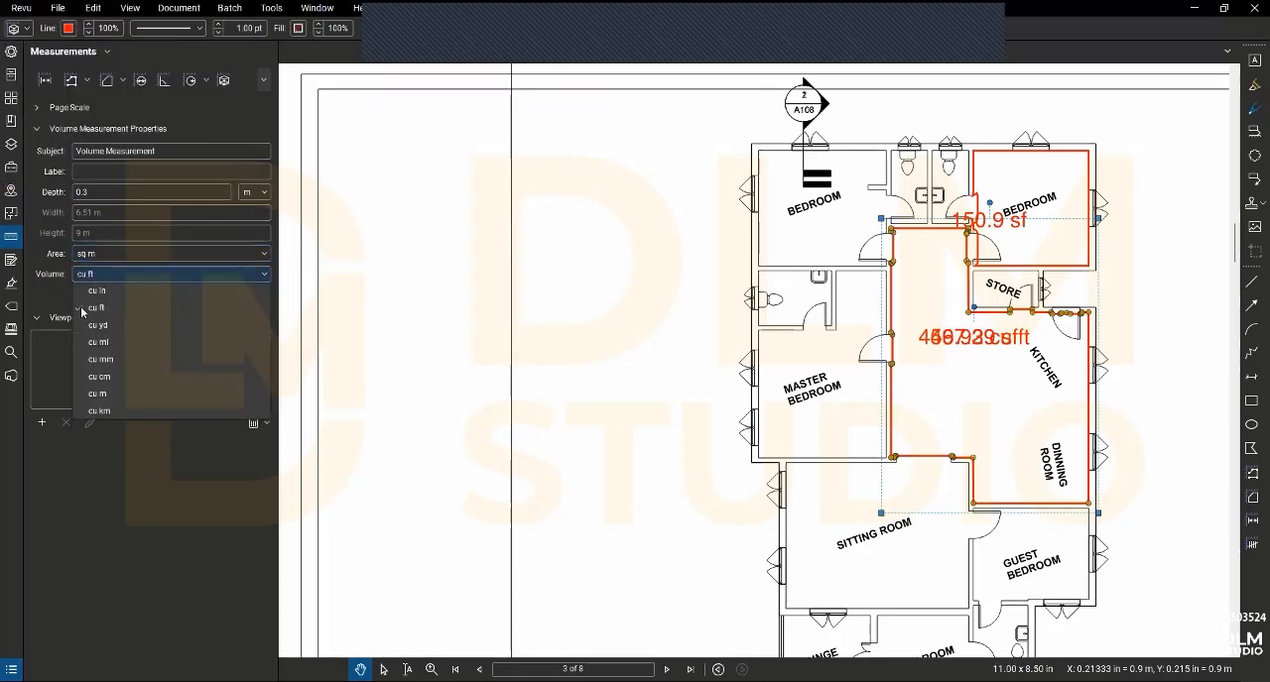
click(114, 395)
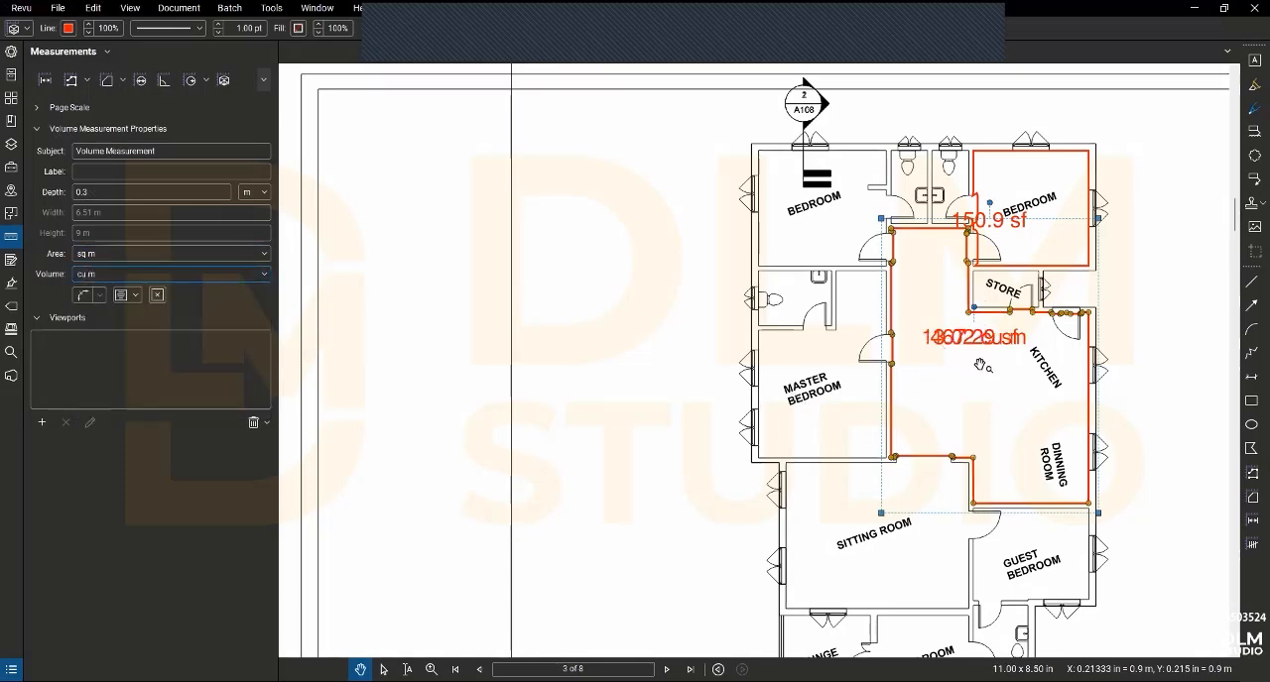
- Change the subject of the corridor, kitchen and dining volume measurement to Filling
scroll(977, 361, up, 5)
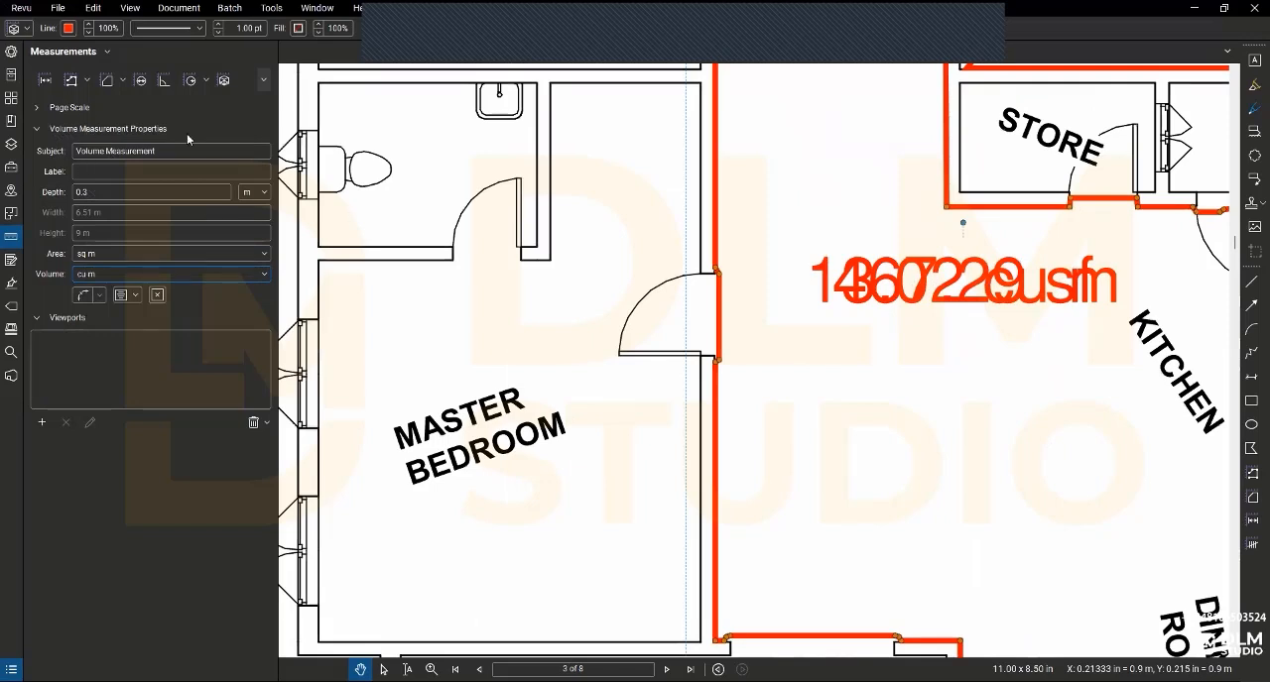
click(11, 51)
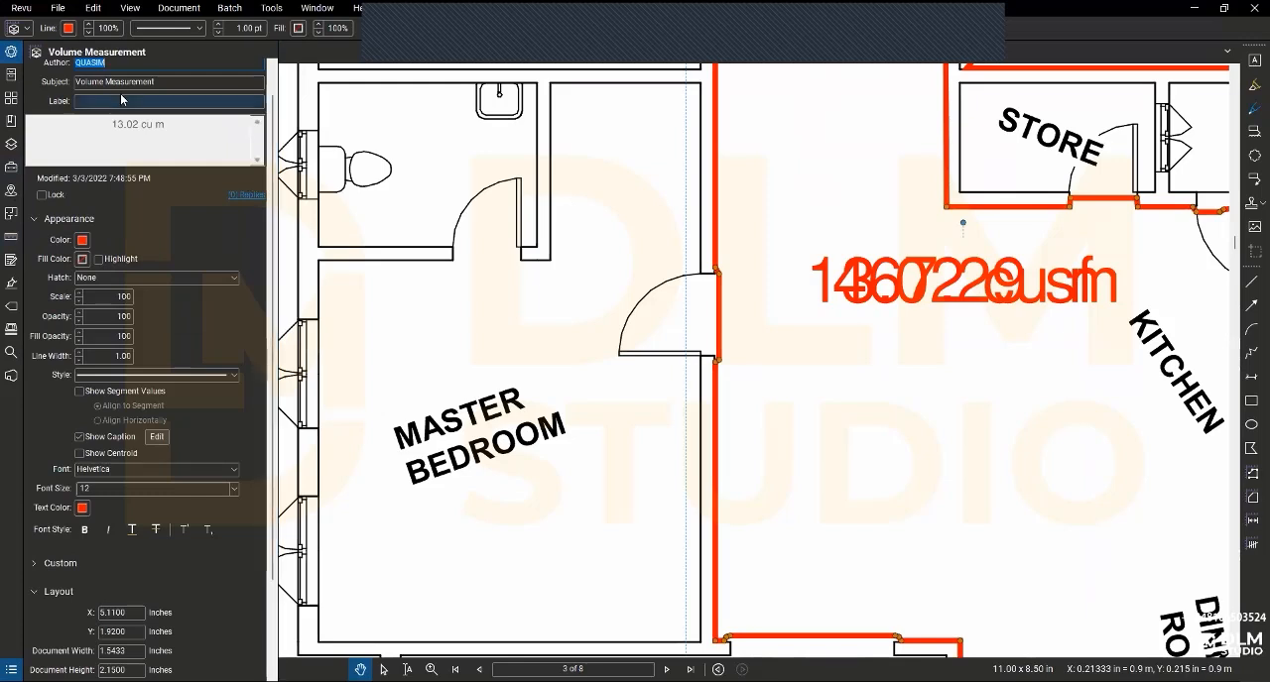
click(155, 82)
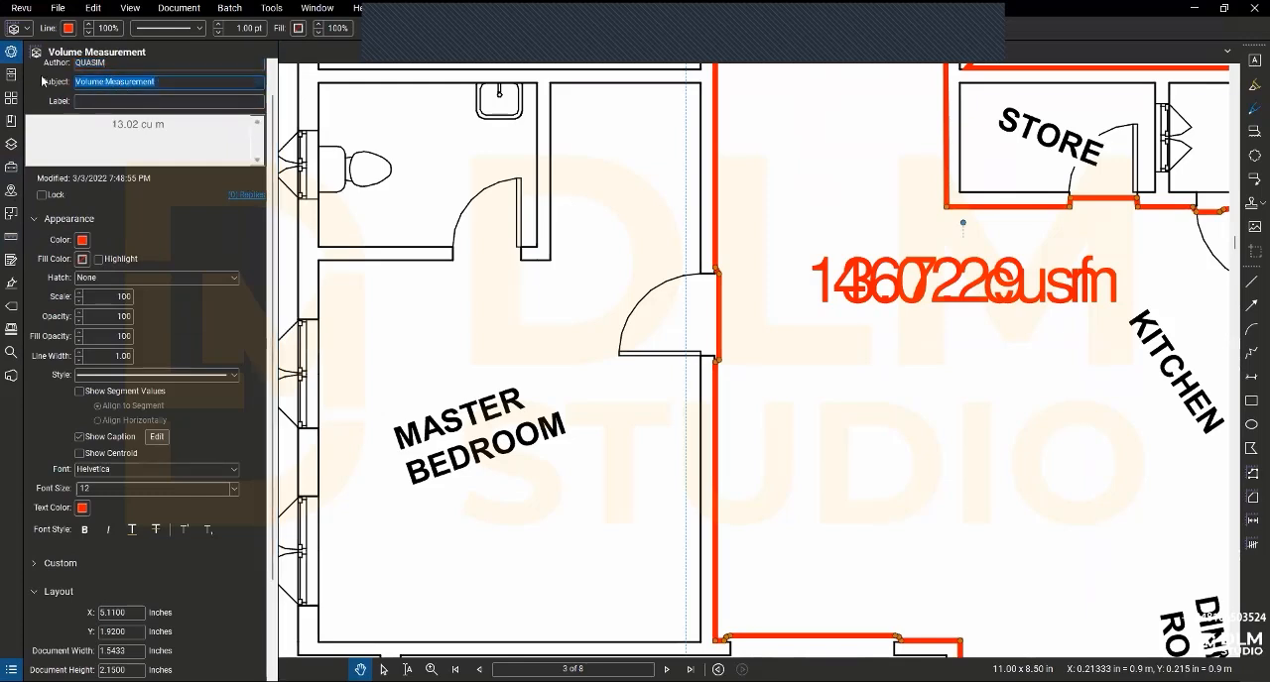
text(Fill)
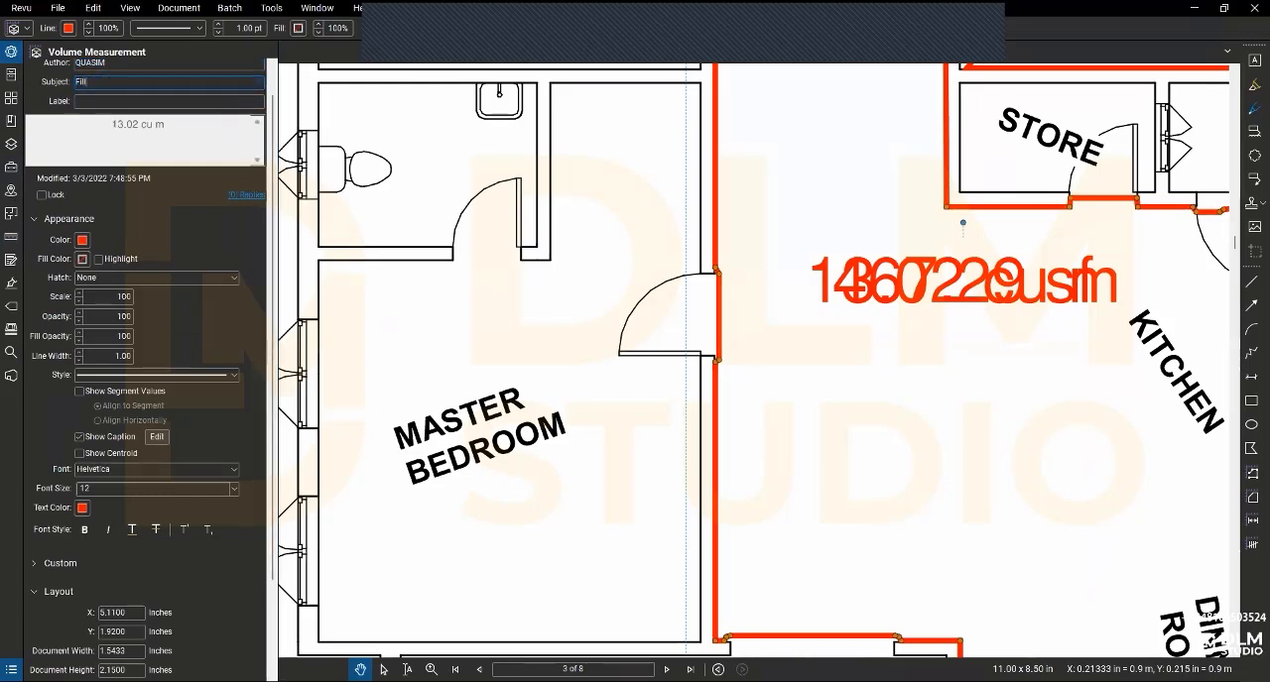
text(ing)
- Give the Filling measurement a green line and a Dark Red Orange fill, and turn on Highlight
click(83, 241)
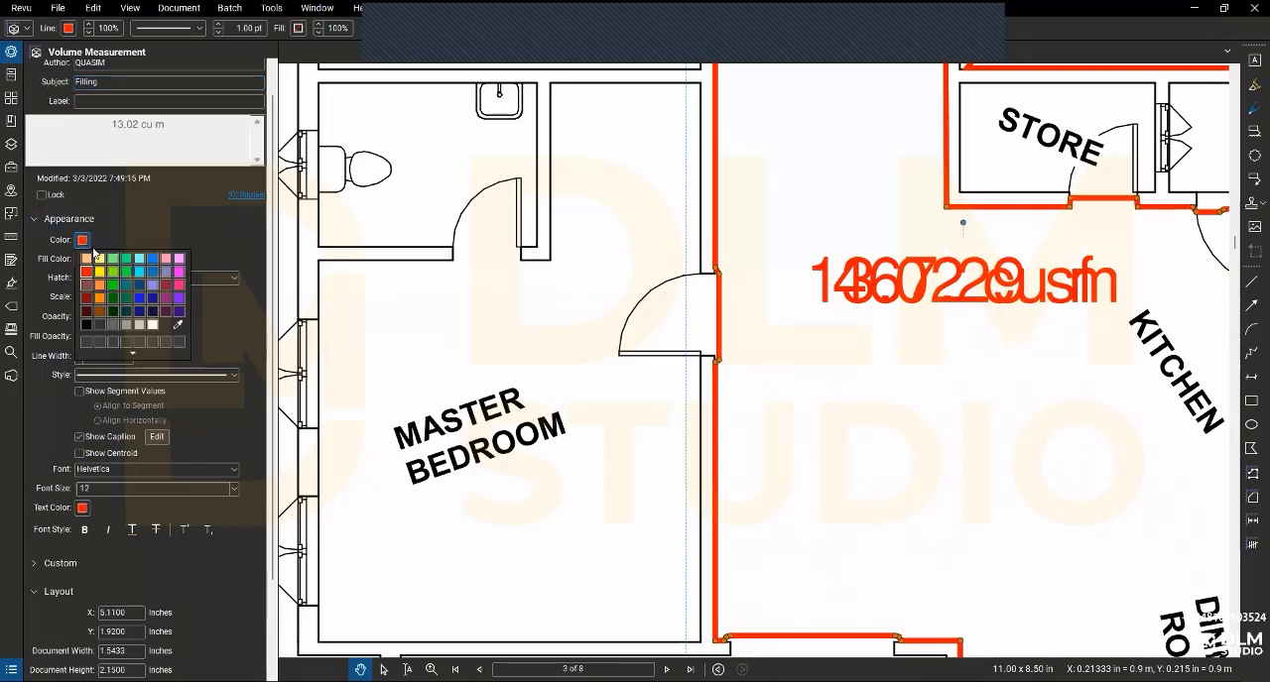
click(114, 288)
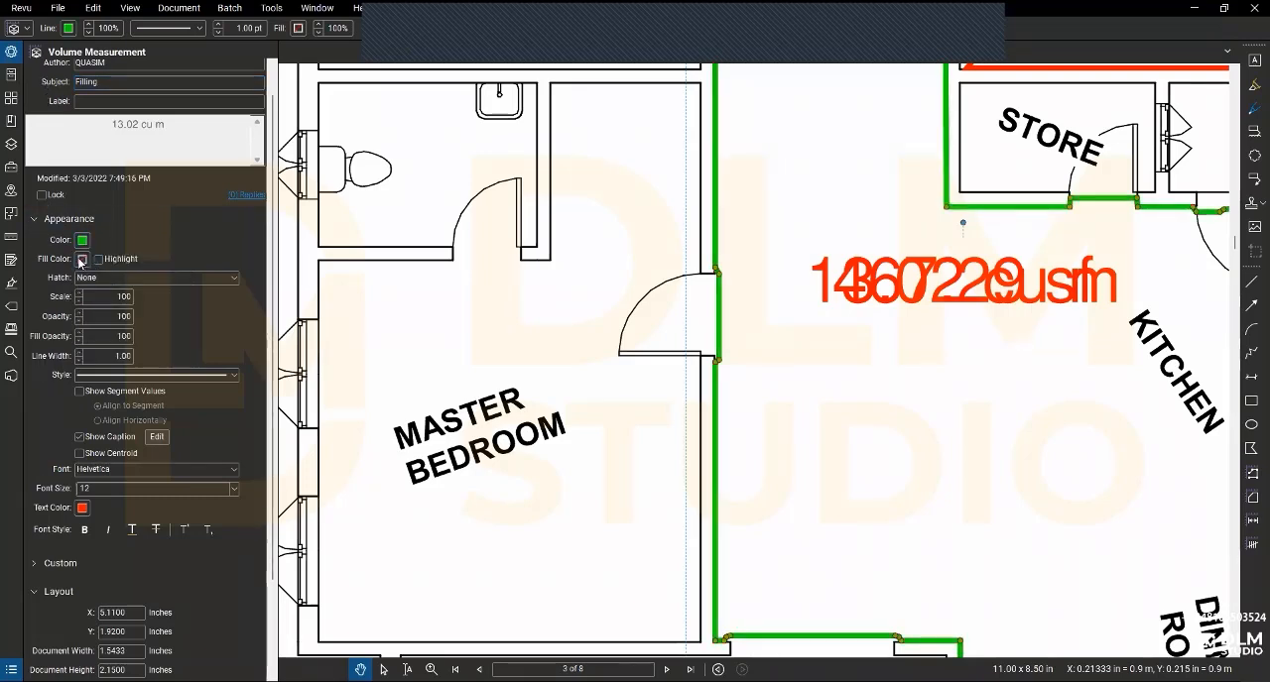
click(83, 259)
click(99, 330)
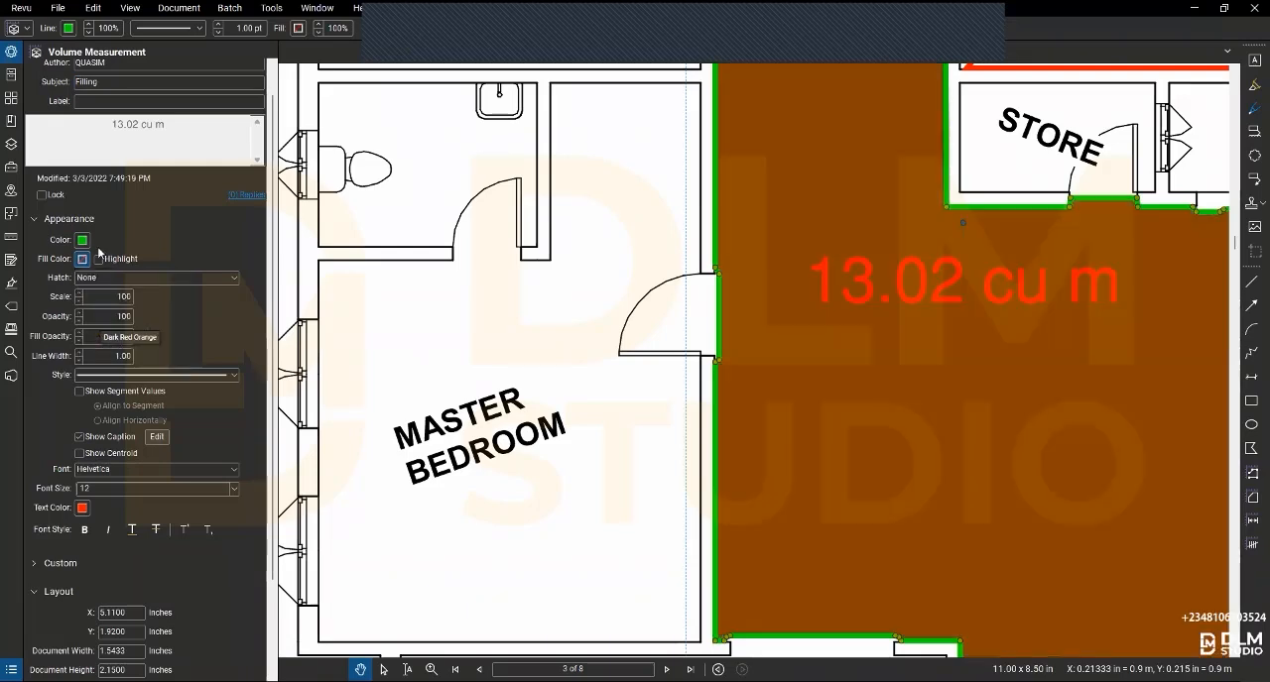
click(98, 259)
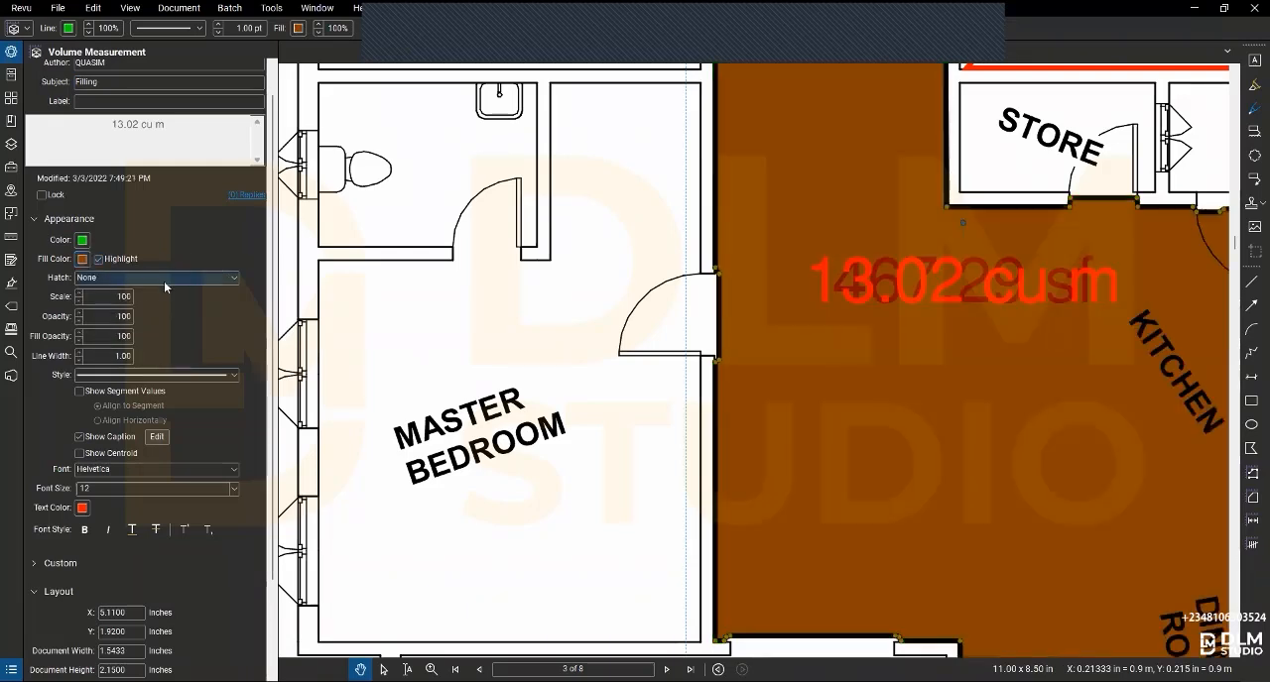
- Apply a black Diagonal Up hatch at scale 50 to the Filling measurement
click(138, 279)
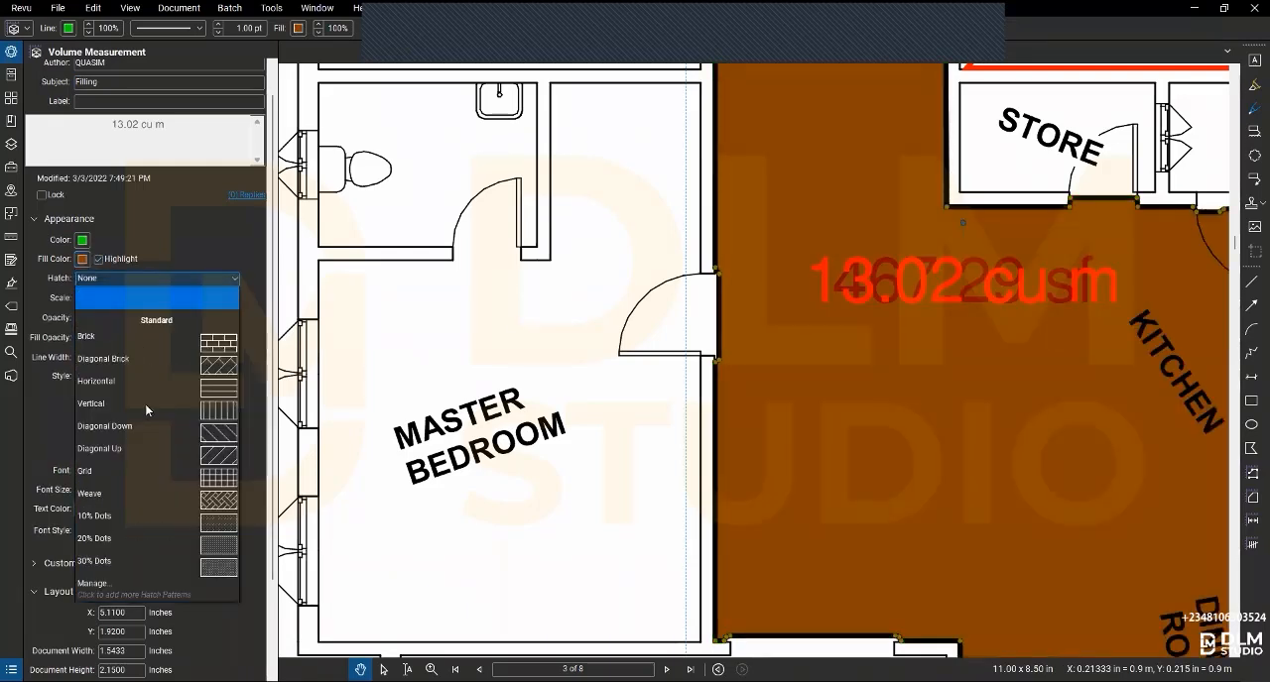
click(145, 458)
click(80, 305)
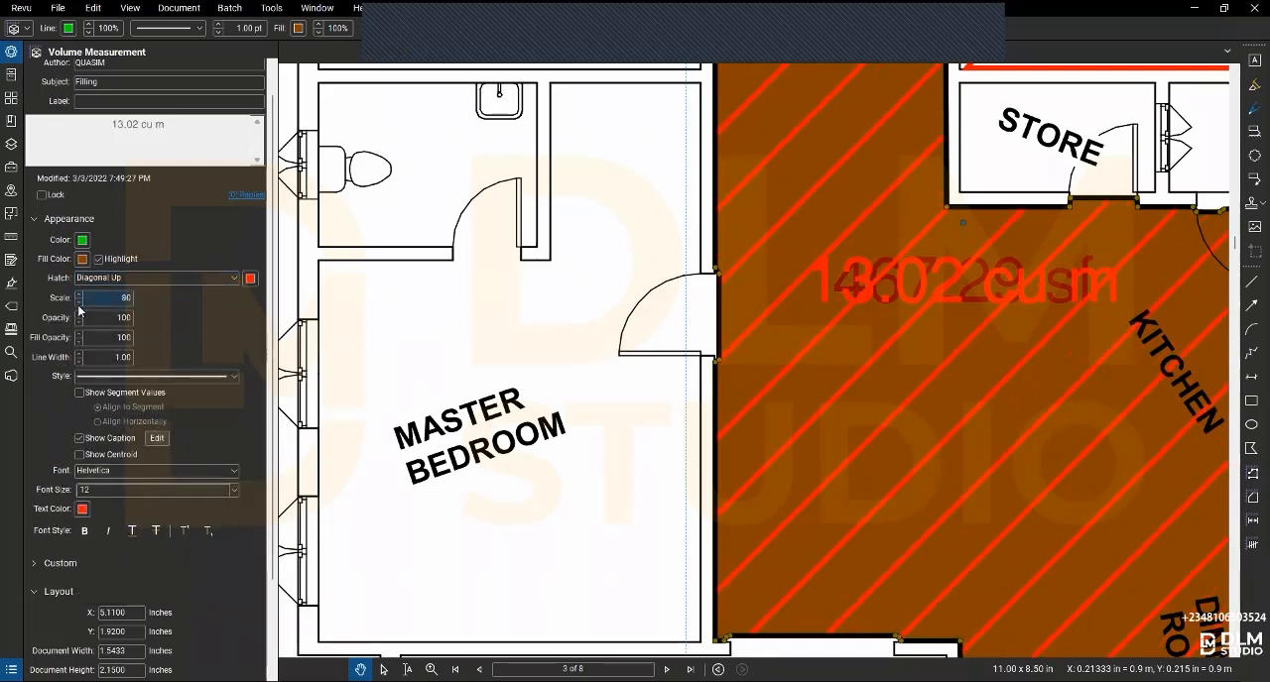
click(80, 305)
click(79, 304)
click(249, 282)
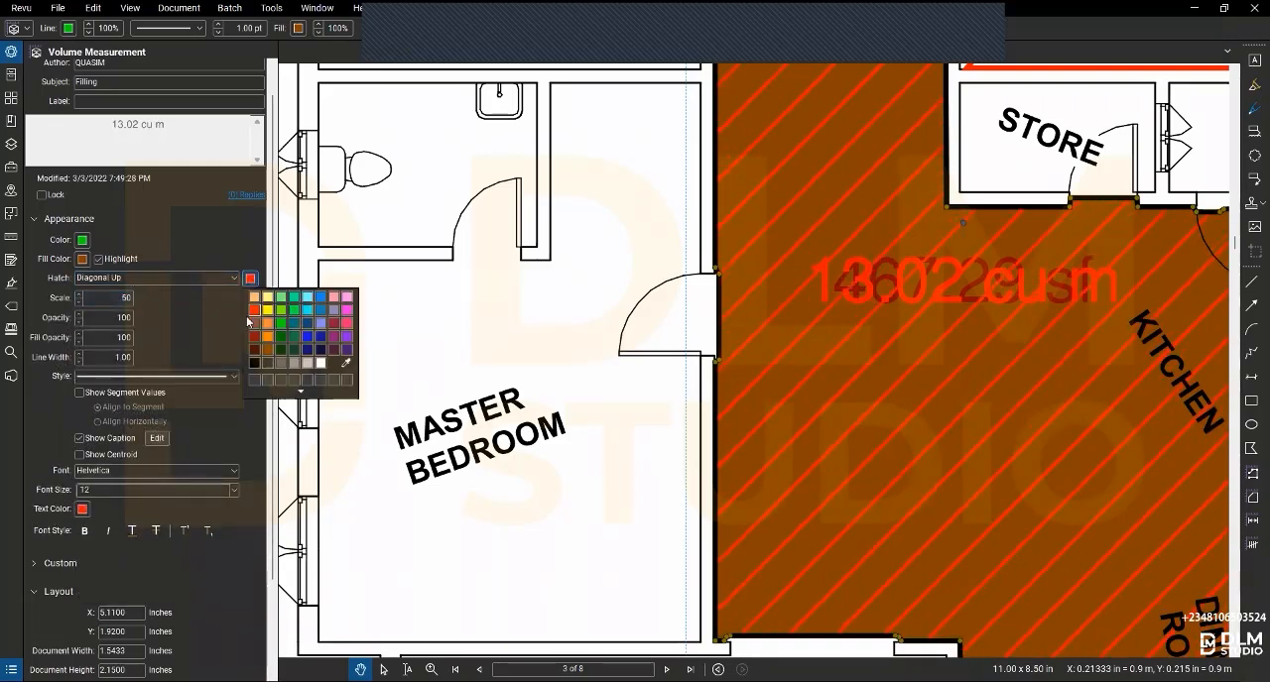
click(145, 317)
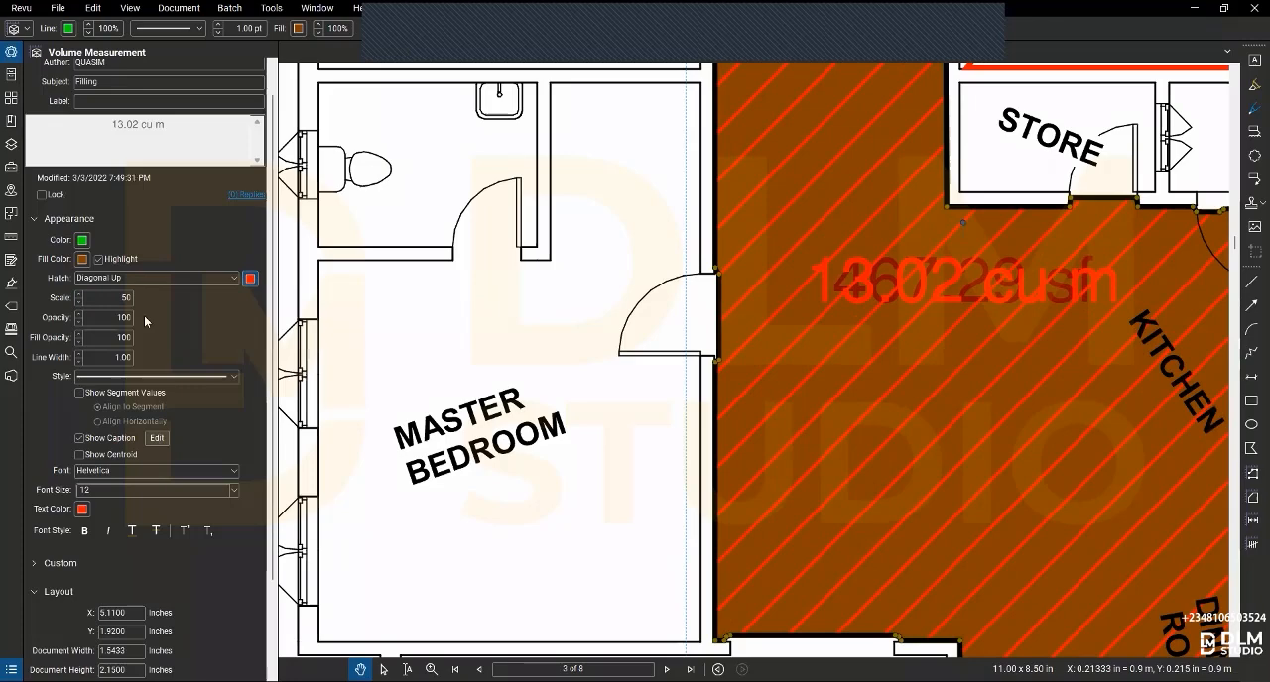
- Set the Filling measurement's opacity to 60, fill opacity to 50 and line width to 0.75
click(79, 323)
click(79, 323)
click(78, 324)
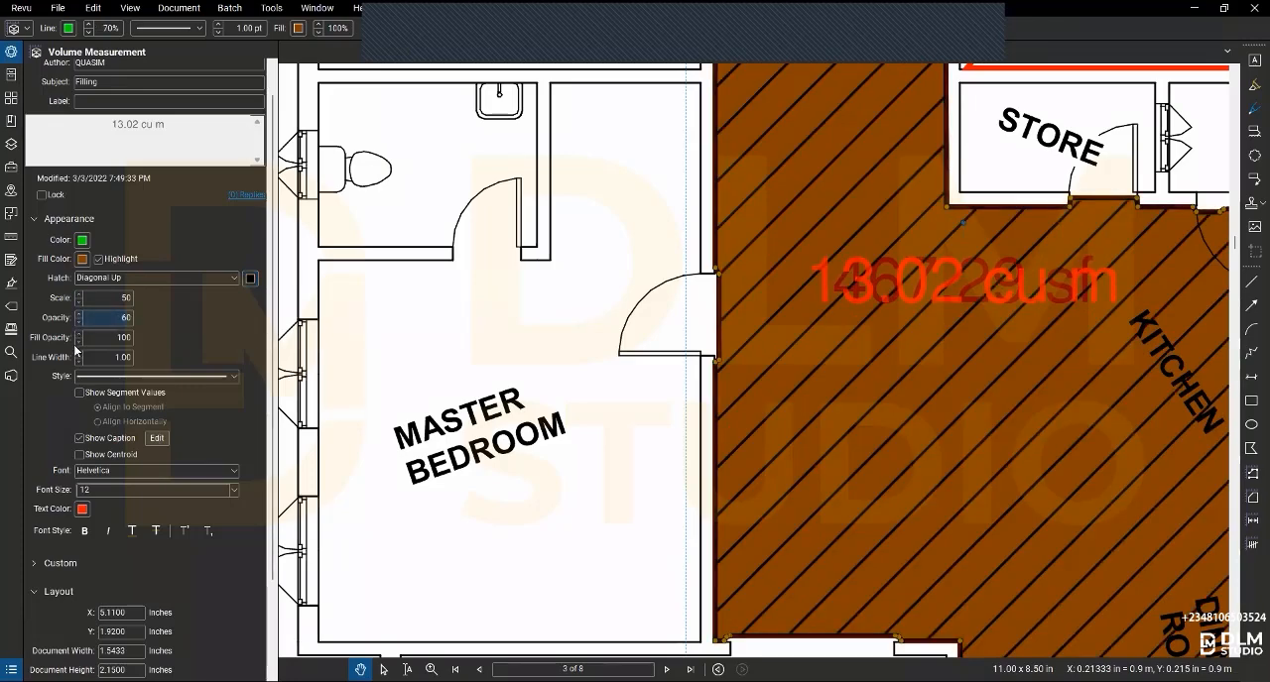
click(77, 343)
click(77, 343)
click(77, 343)
click(77, 343)
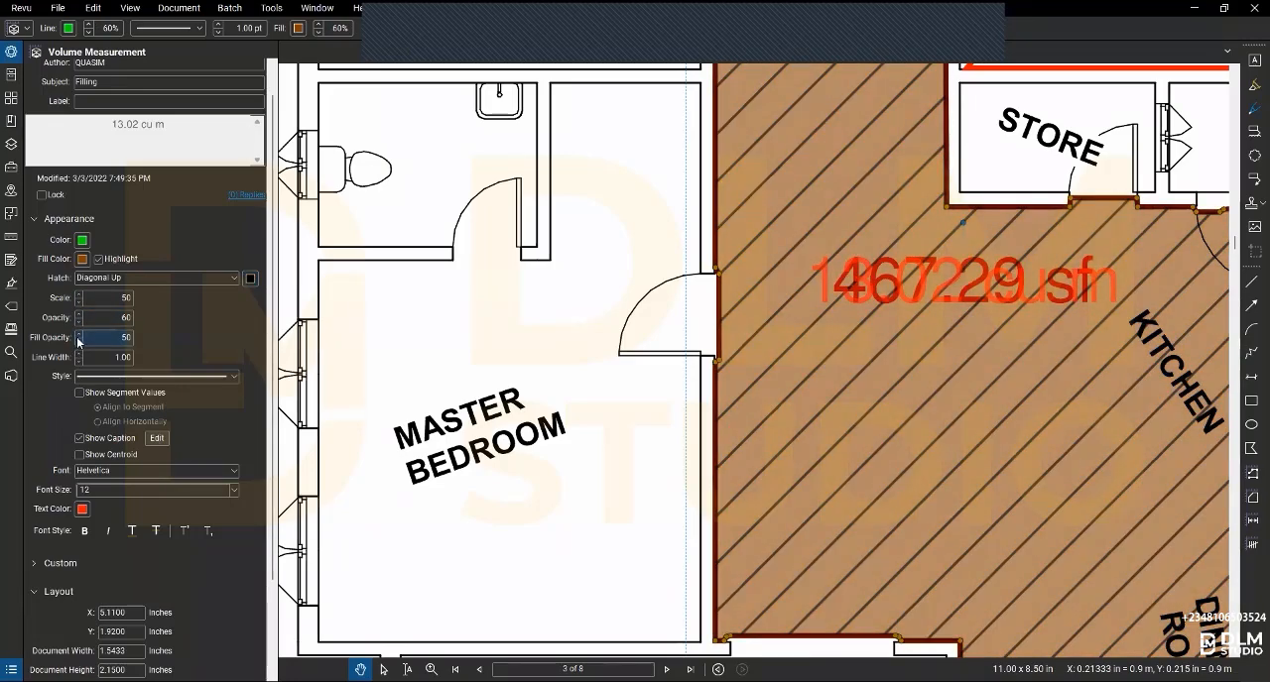
click(77, 344)
click(78, 362)
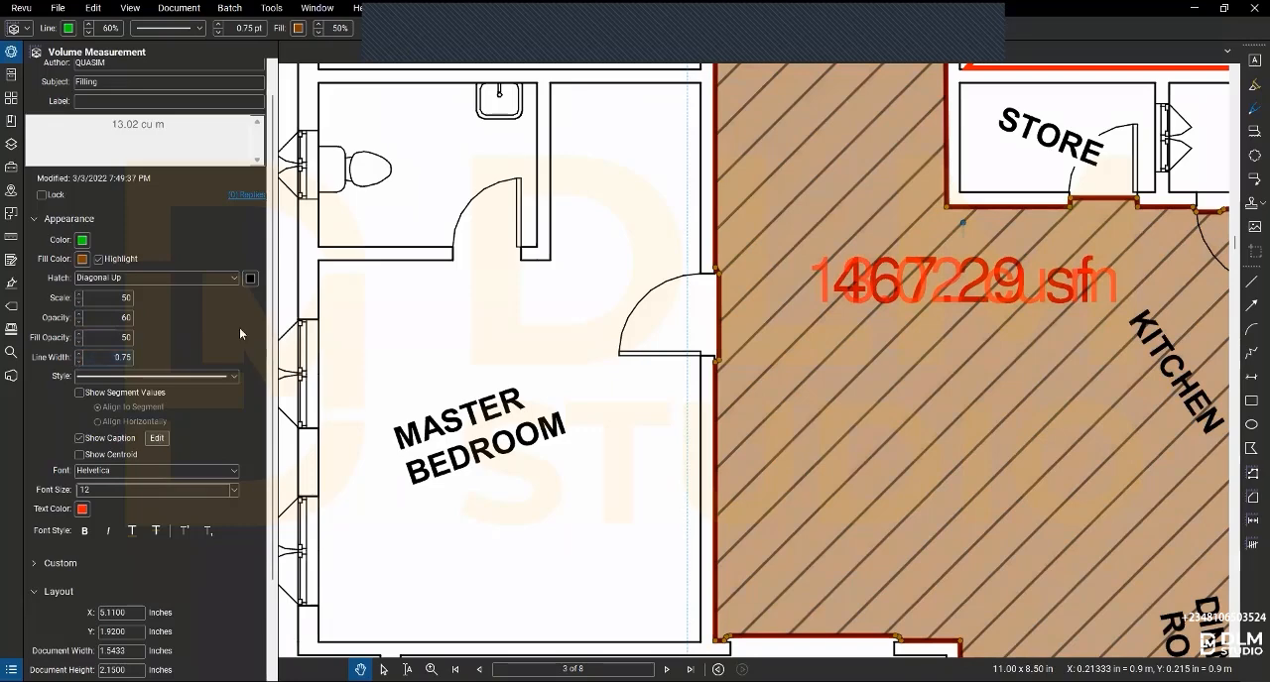
- Hide the Filling measurement's caption, add it to the MY TOOL QS tool set and leave the measuring tool
scroll(242, 335, down, 3)
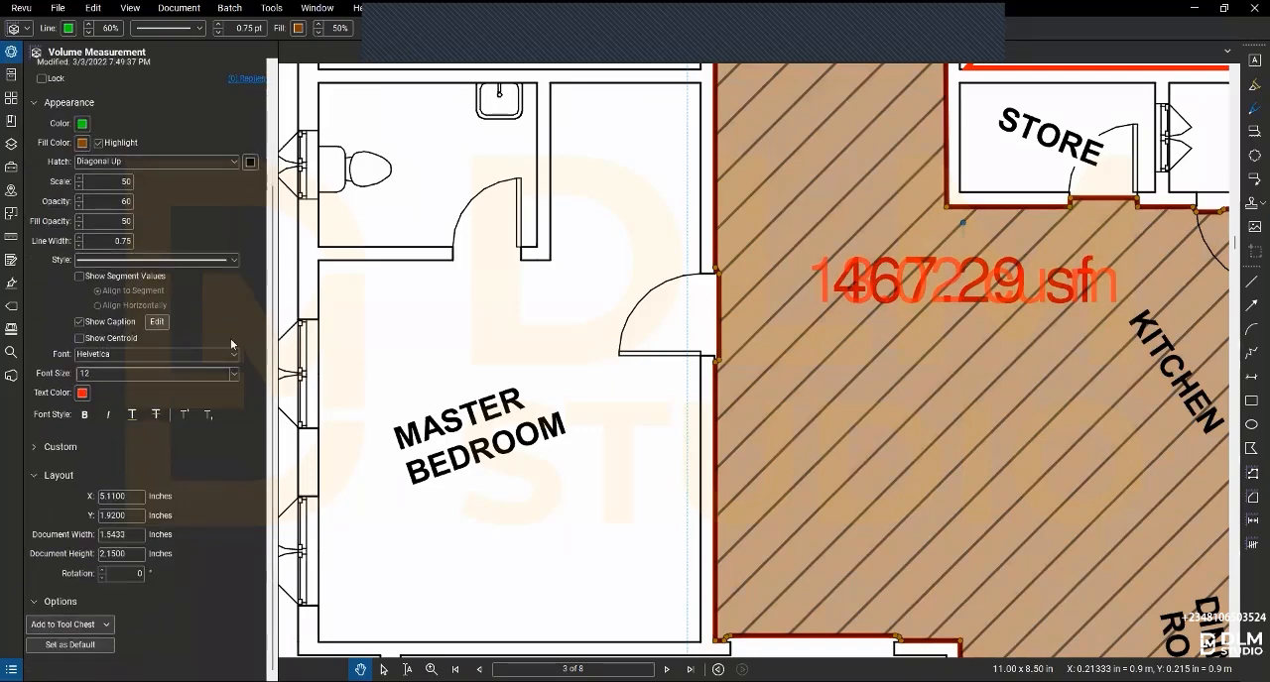
click(80, 322)
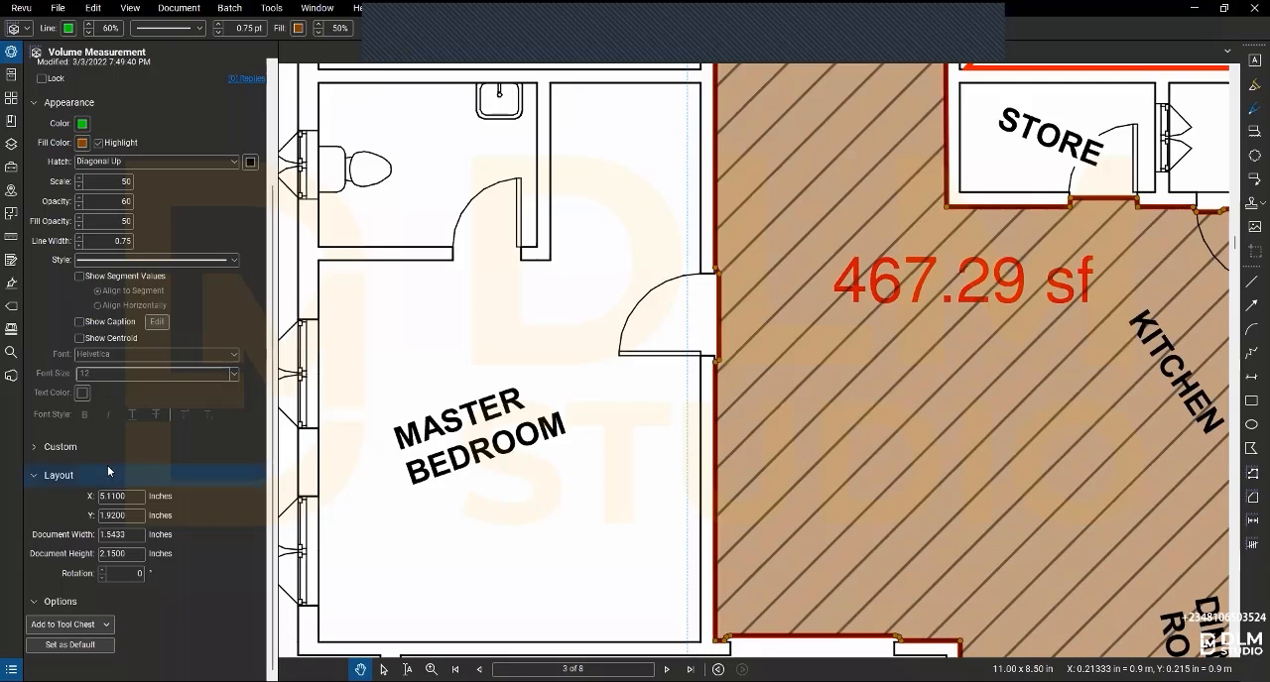
click(96, 625)
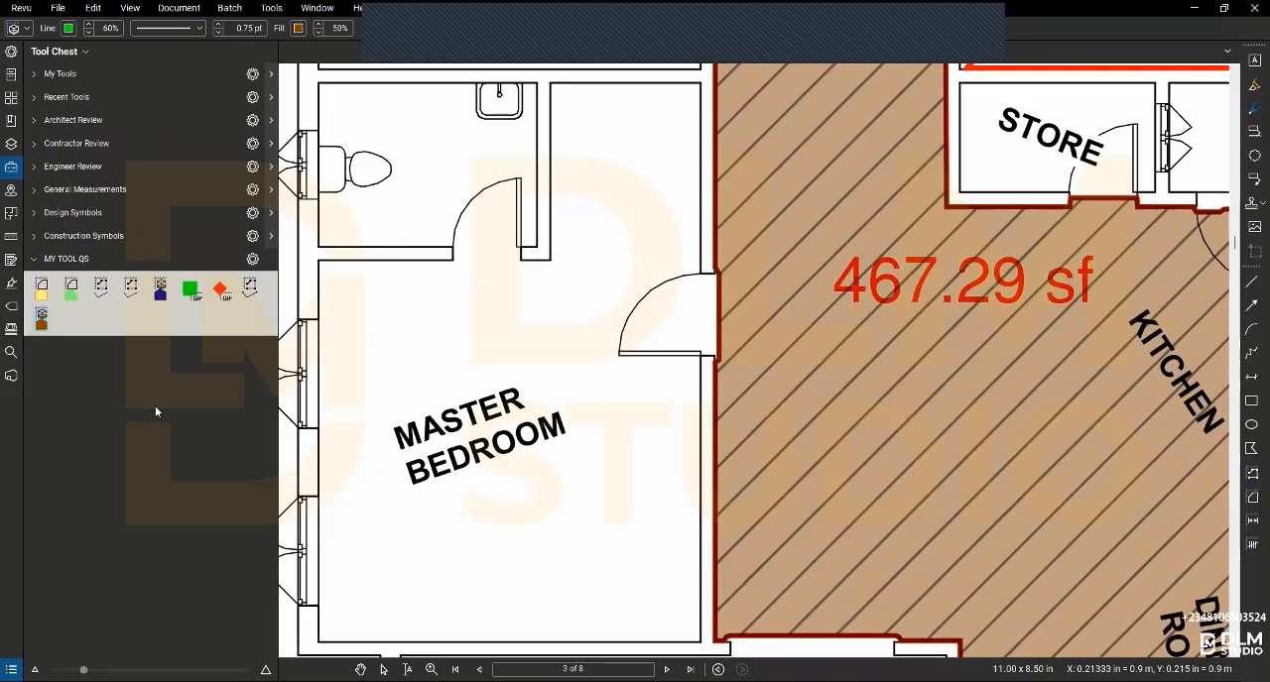
scroll(853, 411, down, 5)
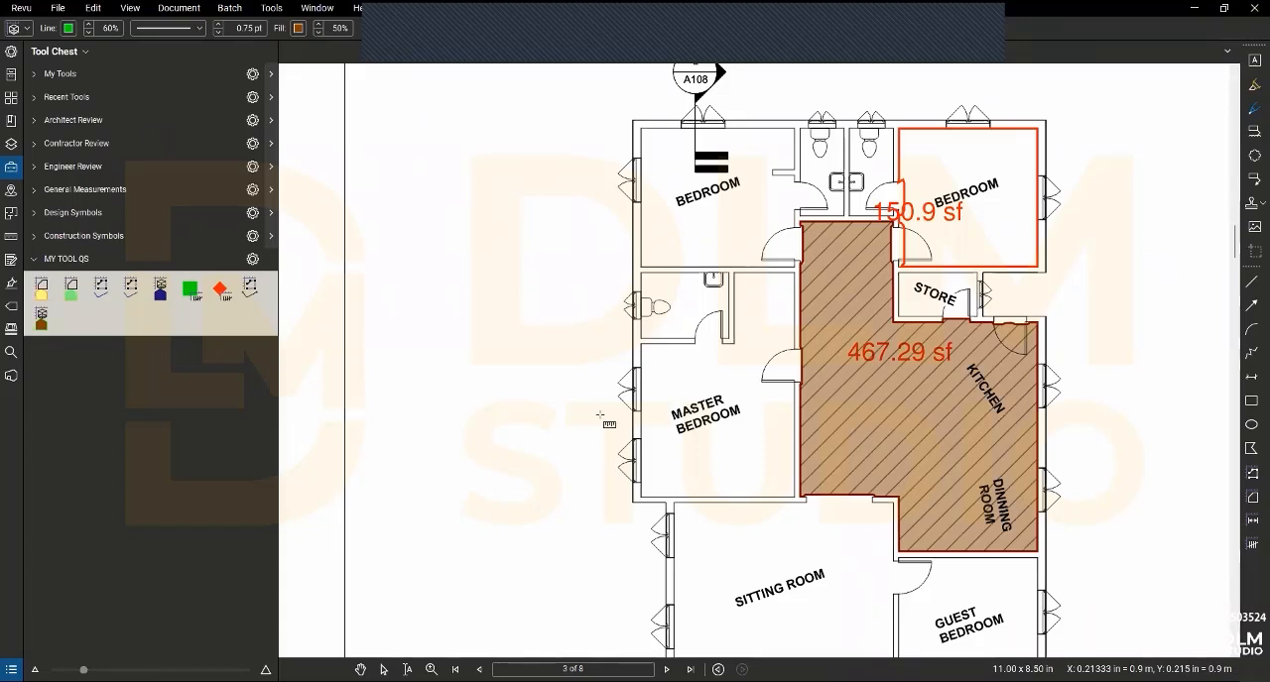
key(Escape)
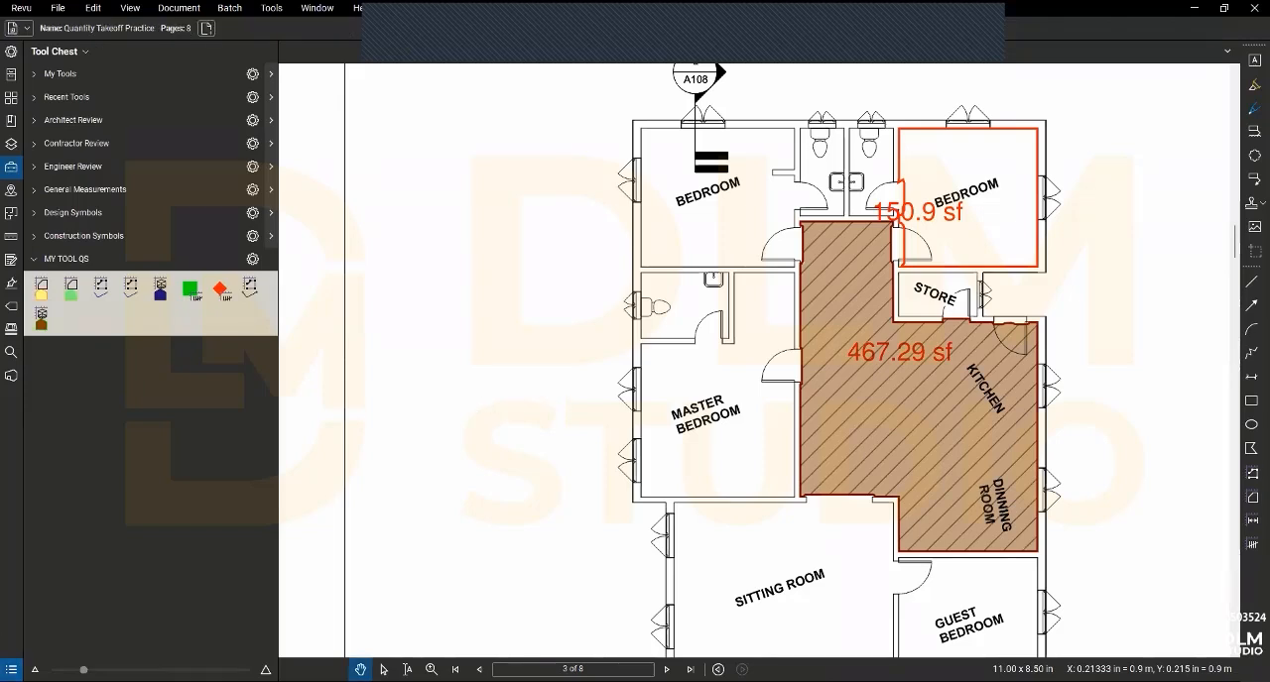
- Open the Markups List and examine the two area measurements made with Dynamic Fill, locating each on the floor plan
key(alt+l)
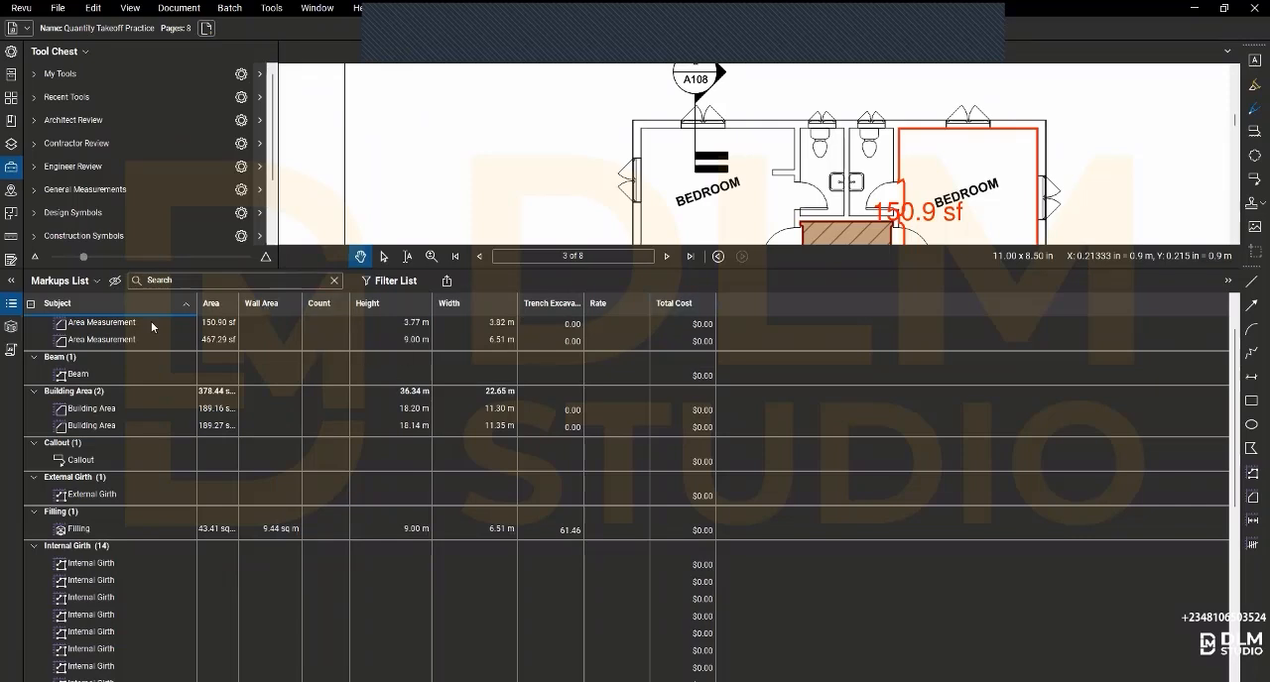
click(102, 323)
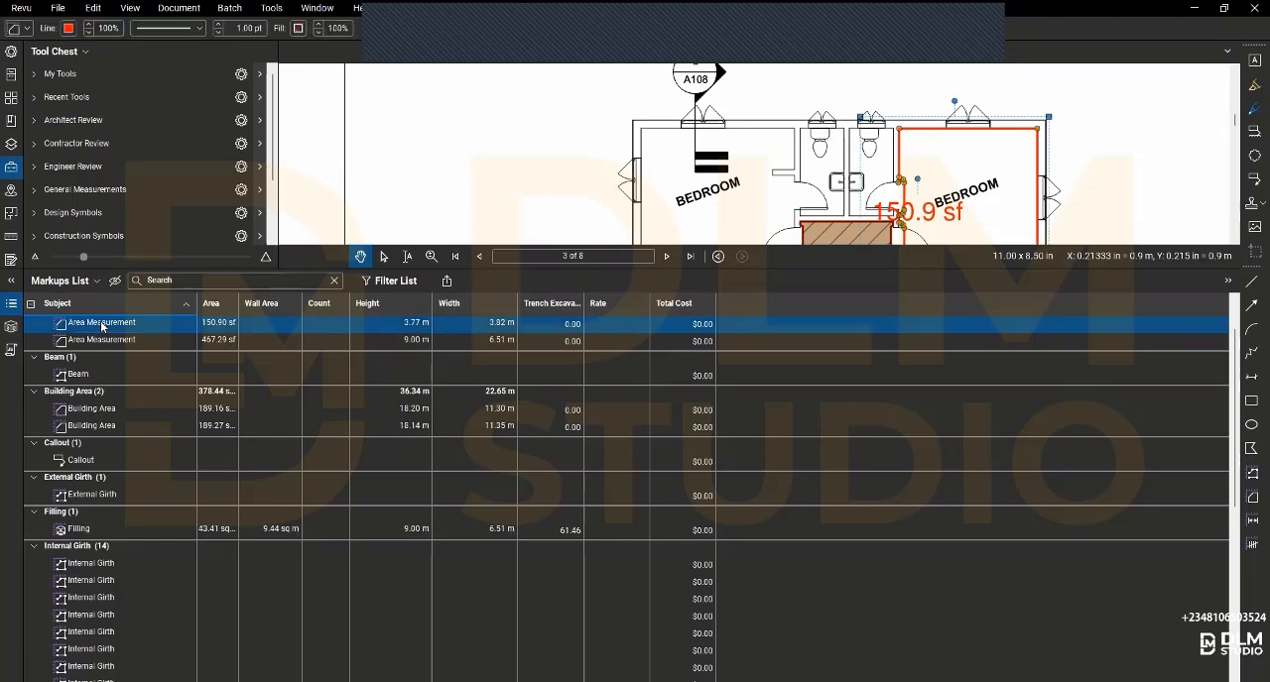
click(100, 320)
click(206, 309)
key(Down)
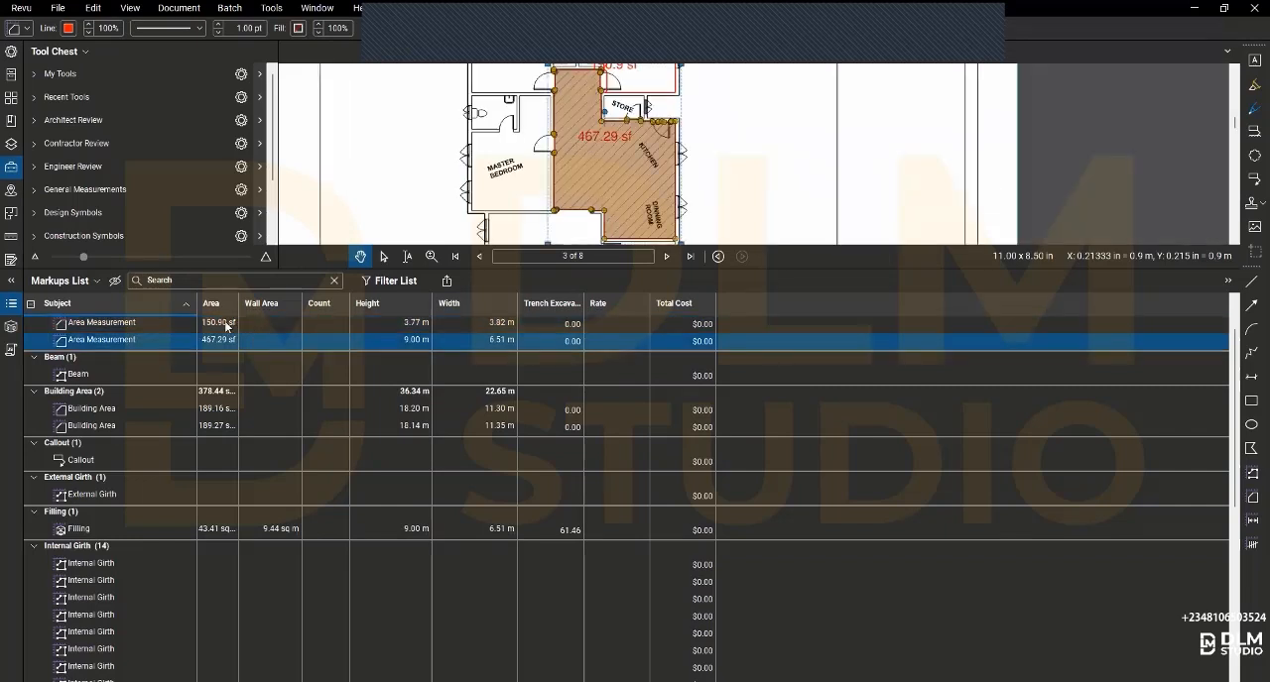
click(210, 325)
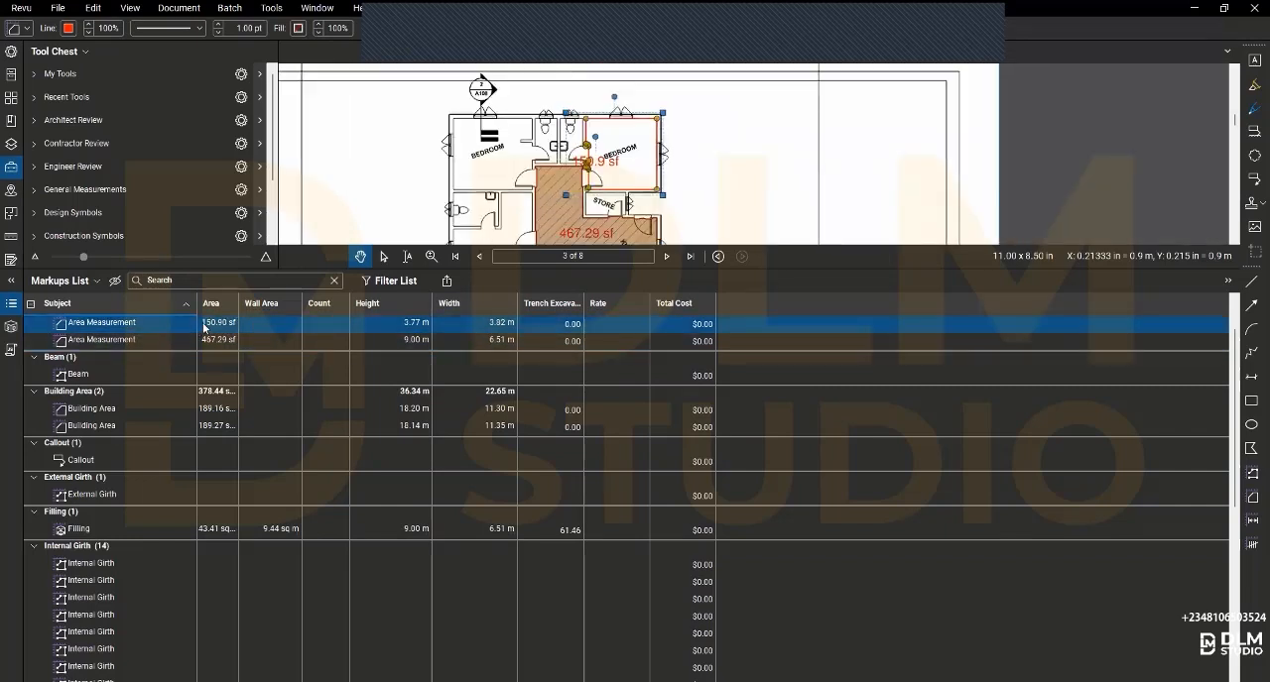
right_click(205, 327)
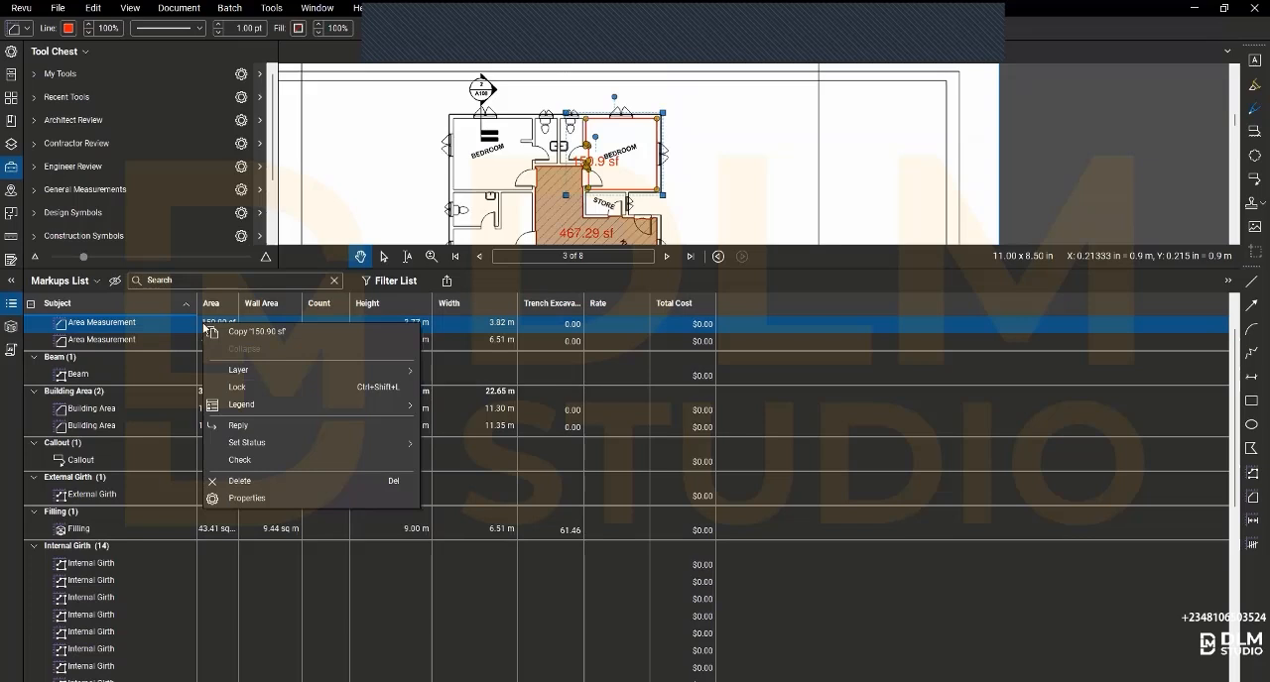
click(281, 467)
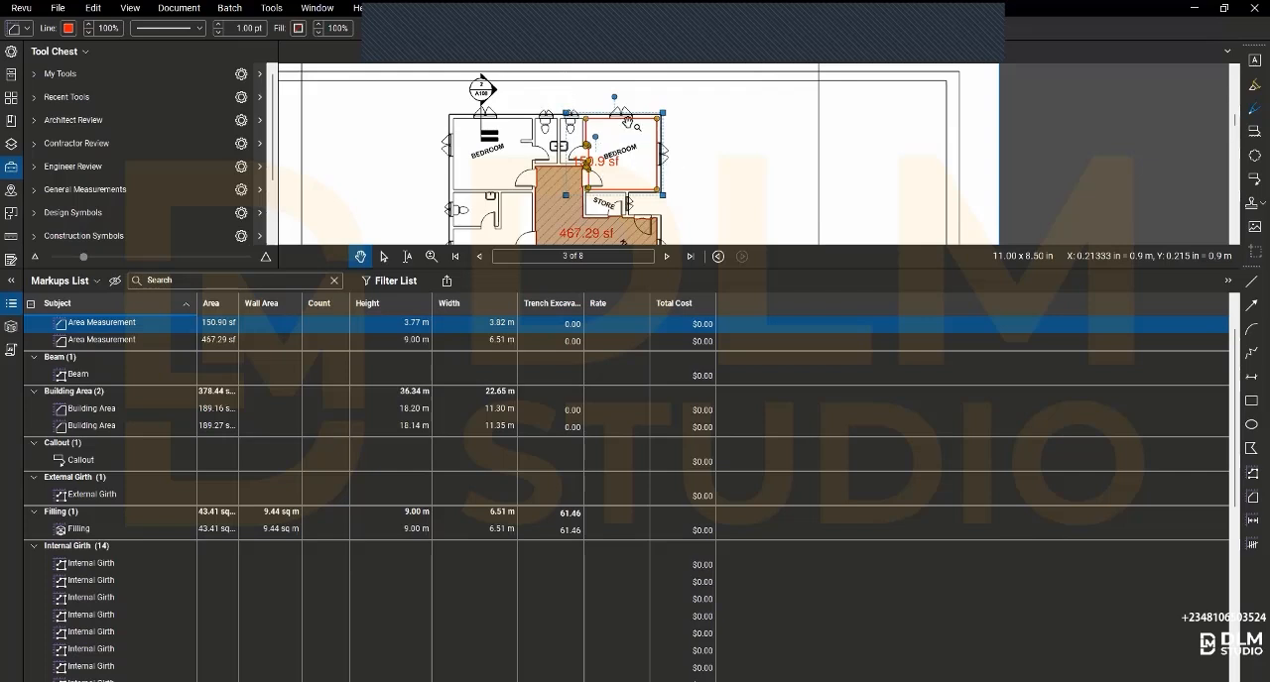
click(728, 153)
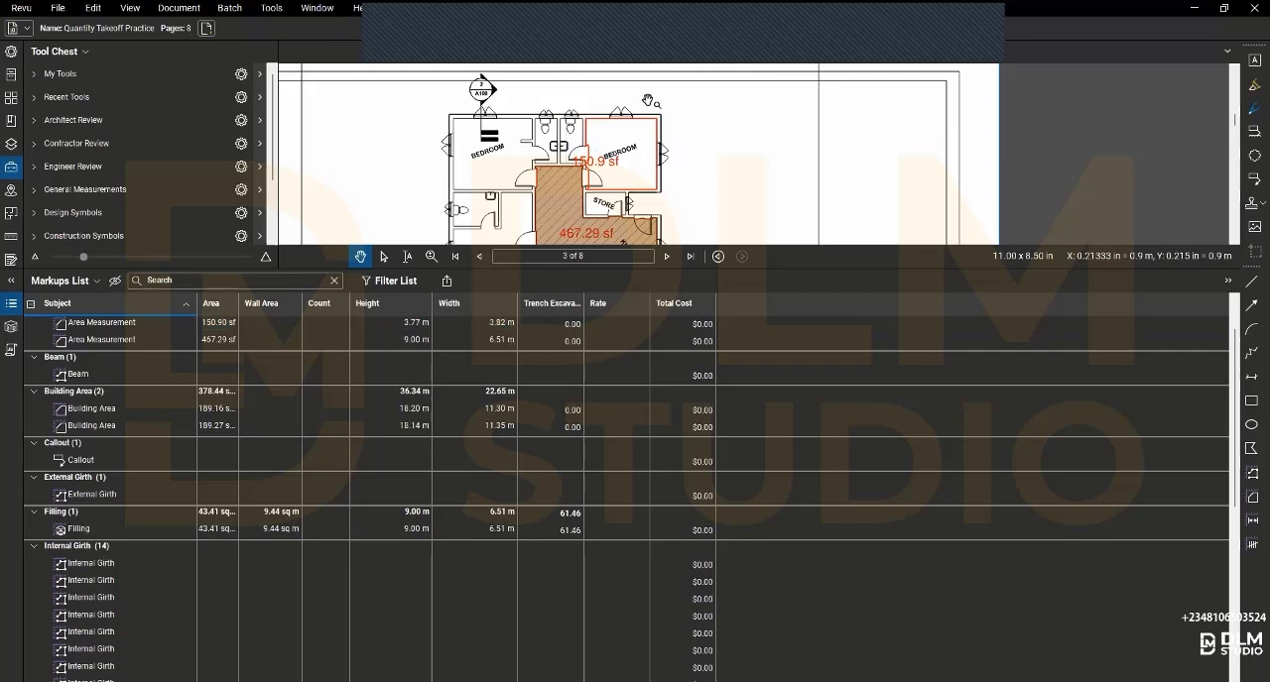
- Set the area unit of the bedroom's area measurement to sq m
click(489, 319)
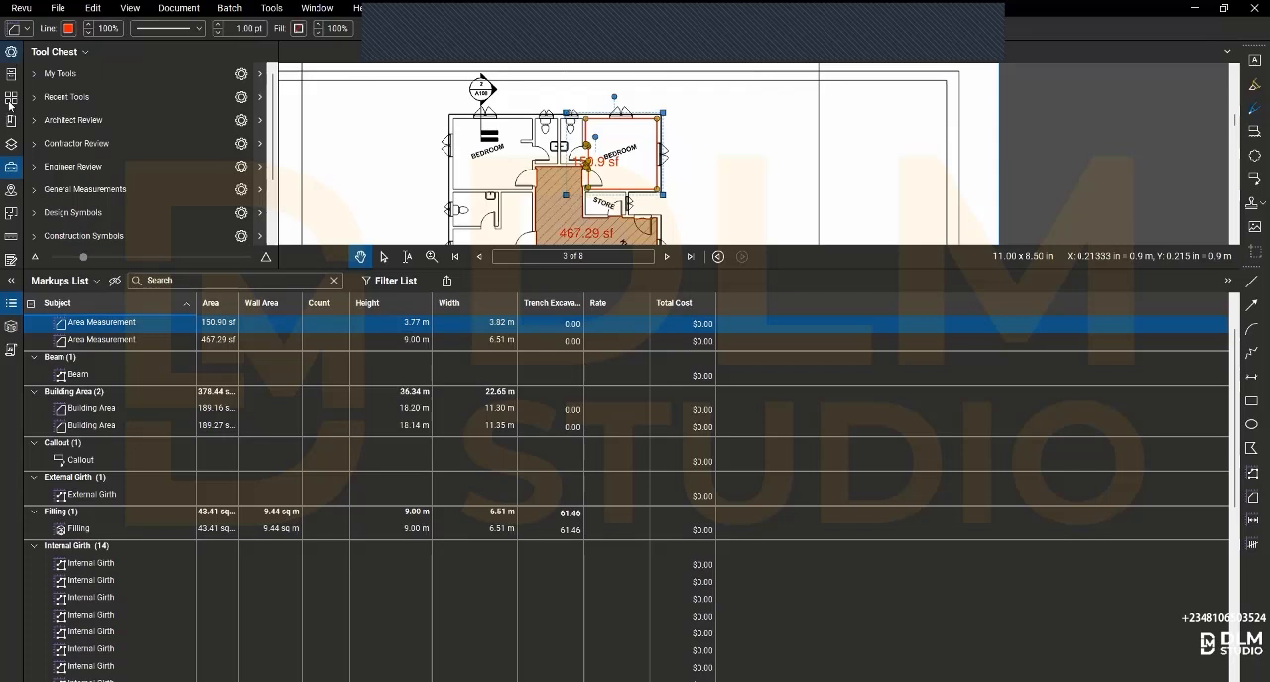
click(10, 238)
scroll(91, 247, down, 1)
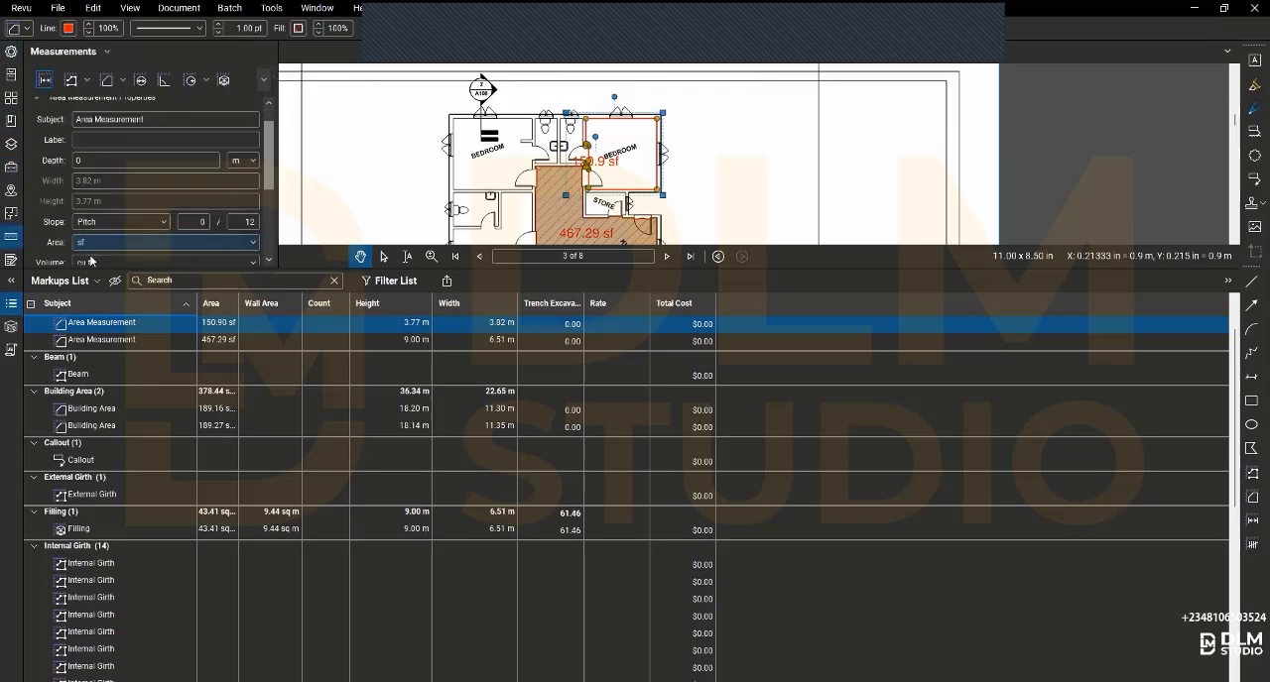
click(91, 244)
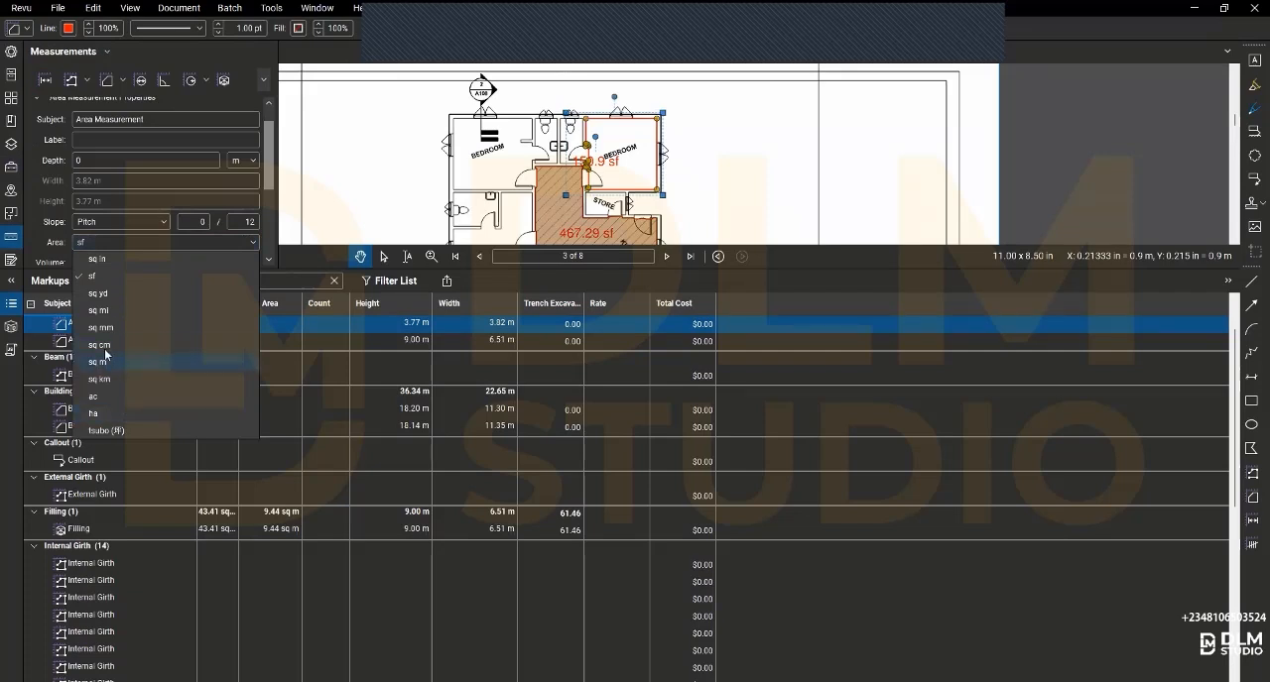
click(99, 363)
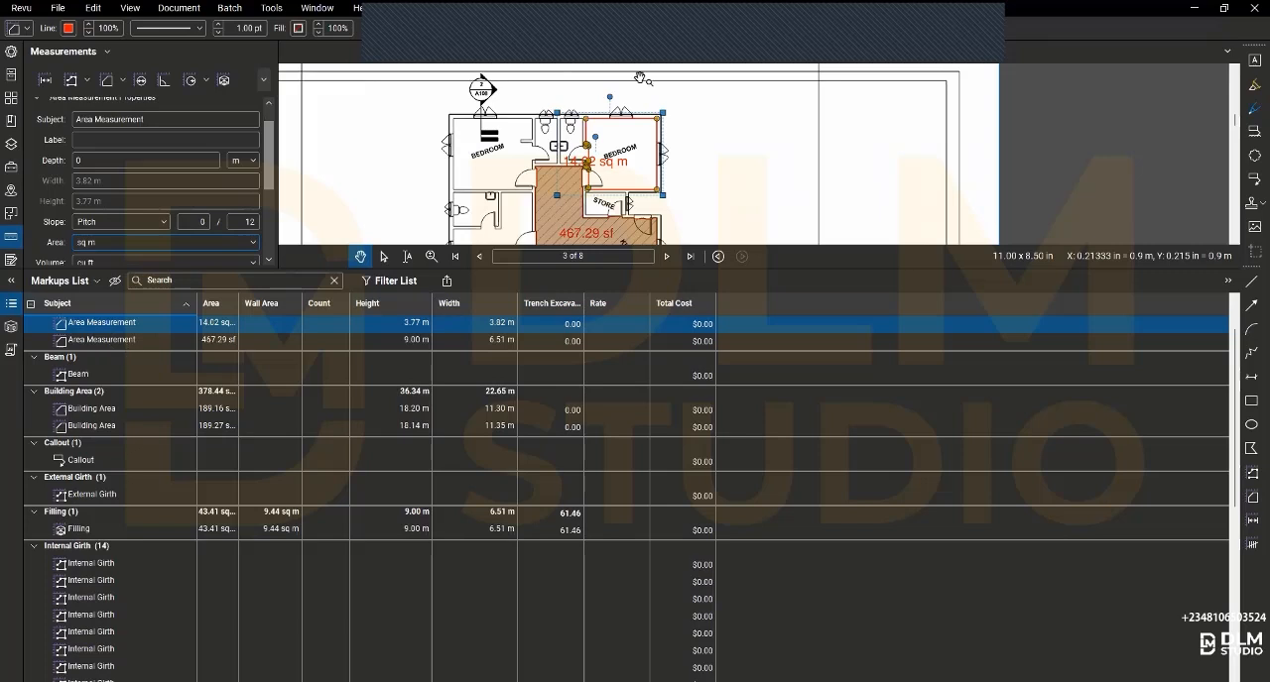
- Set the kitchen and dining room area measurement's units to sq m for area and cu m for volume
click(109, 342)
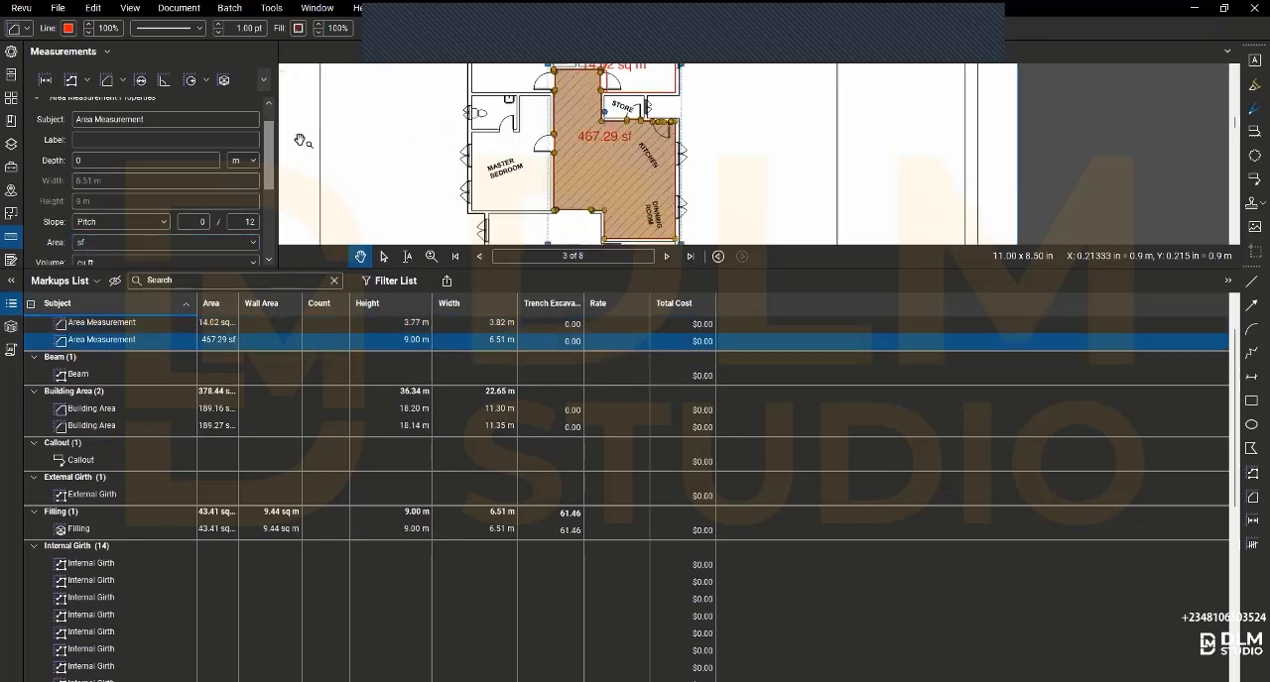
scroll(104, 223, down, 1)
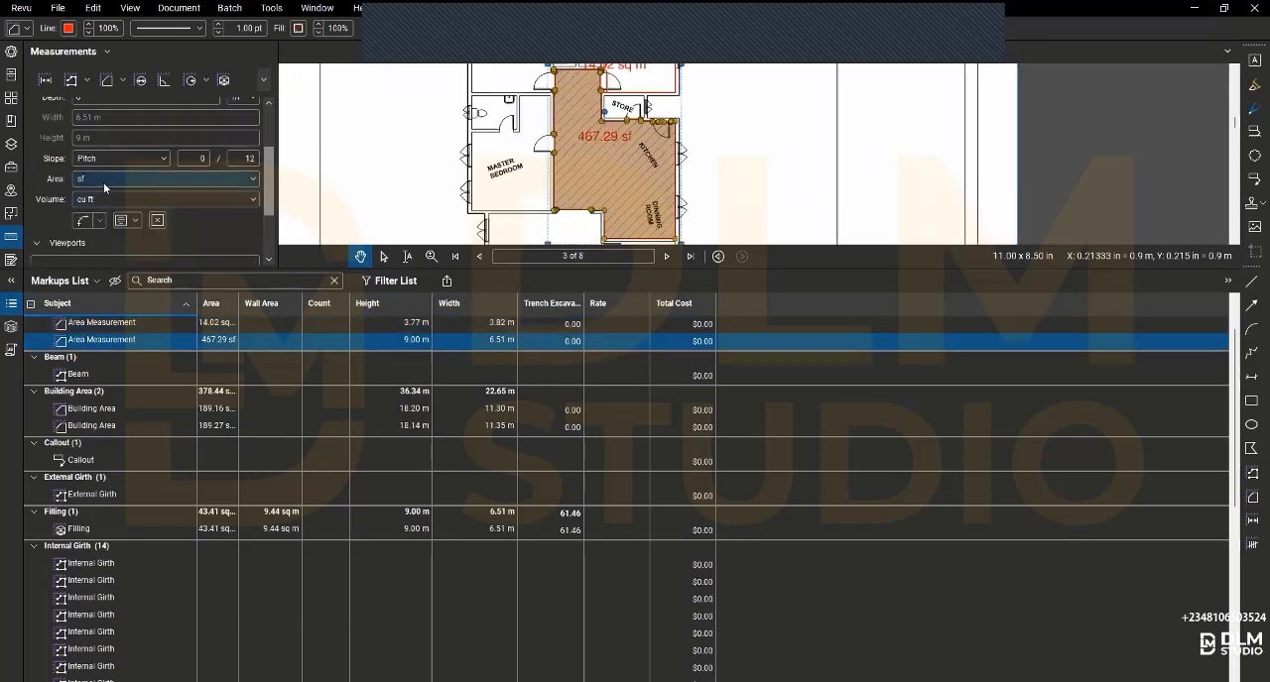
click(99, 179)
click(97, 297)
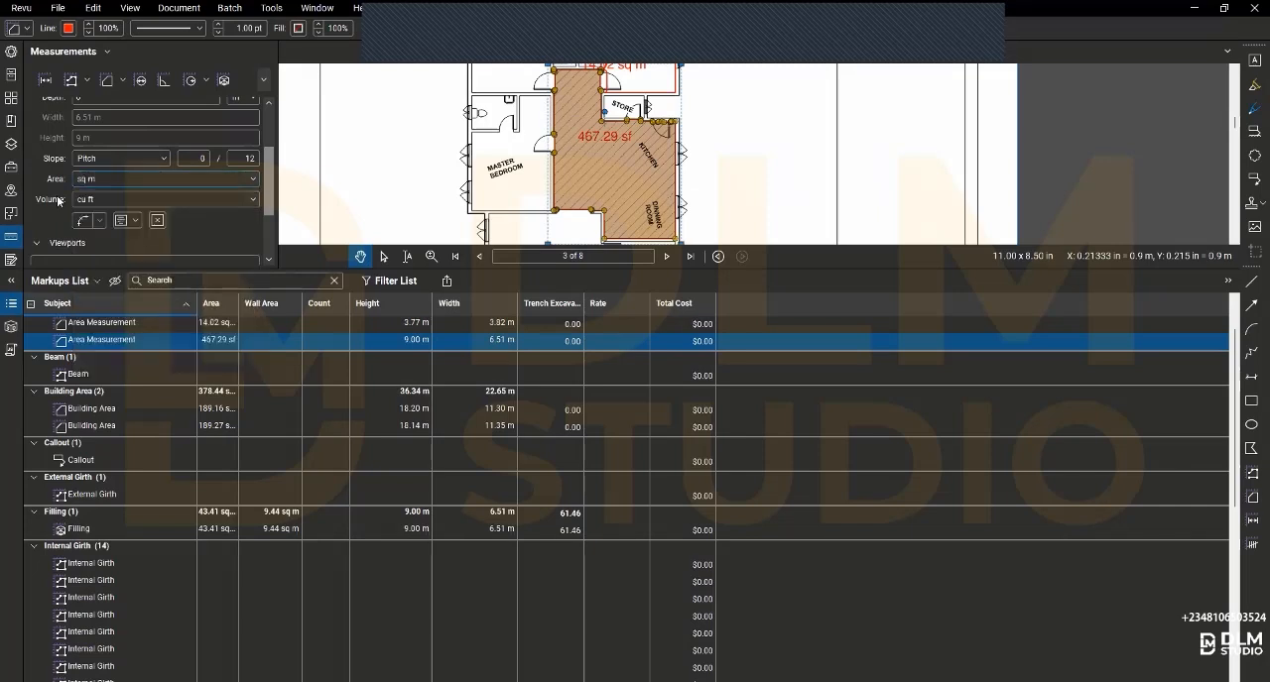
click(103, 204)
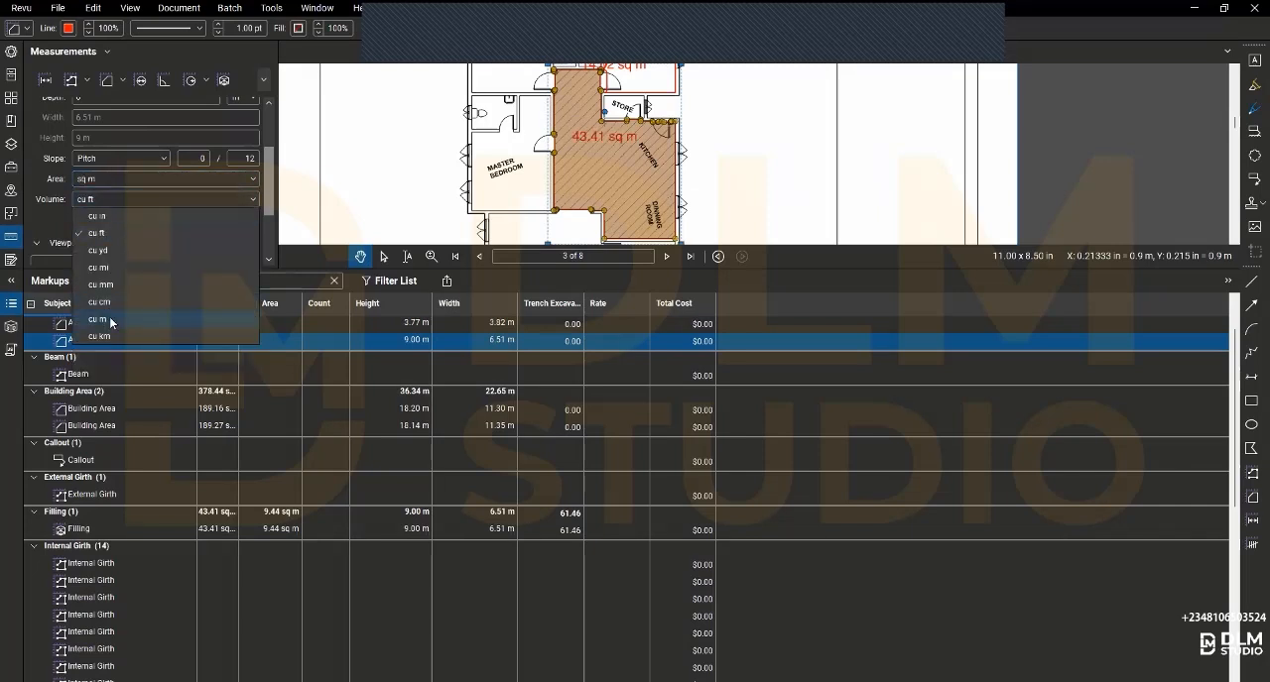
click(110, 322)
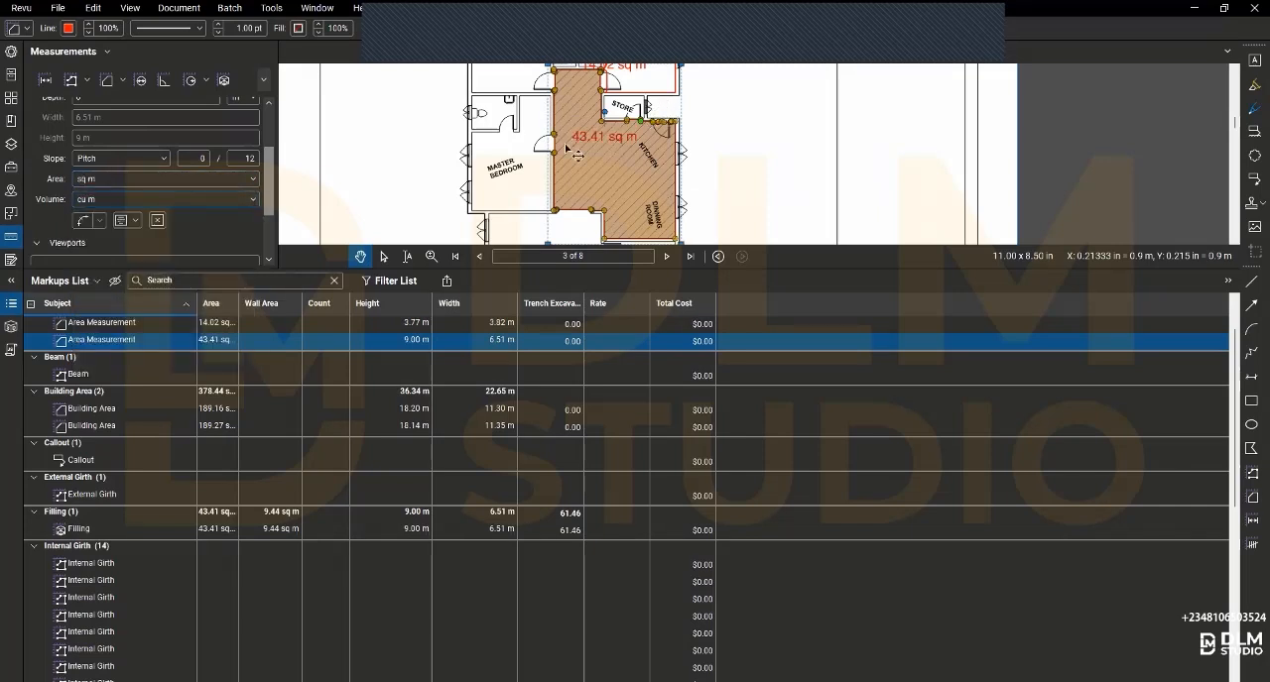
mouse_move(580, 138)
mouse_move(607, 185)
- Locate the Beam measurement from the Markups List on the floor plan
click(80, 375)
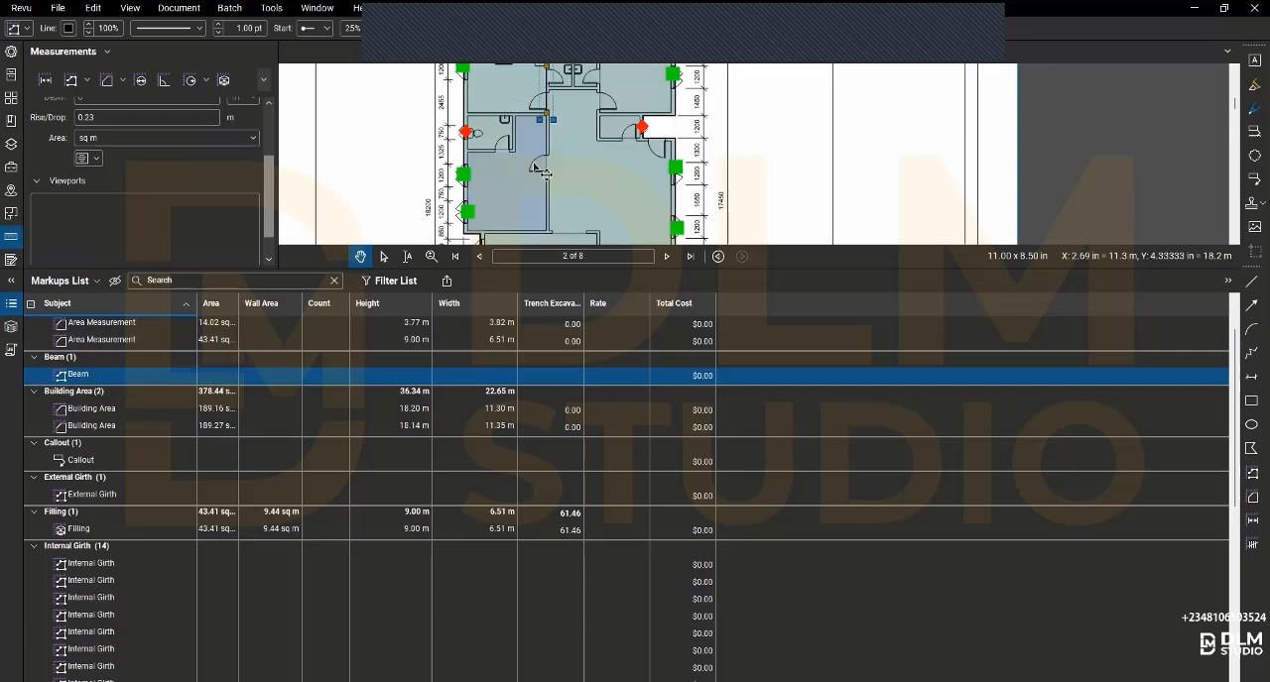
scroll(545, 173, down, 5)
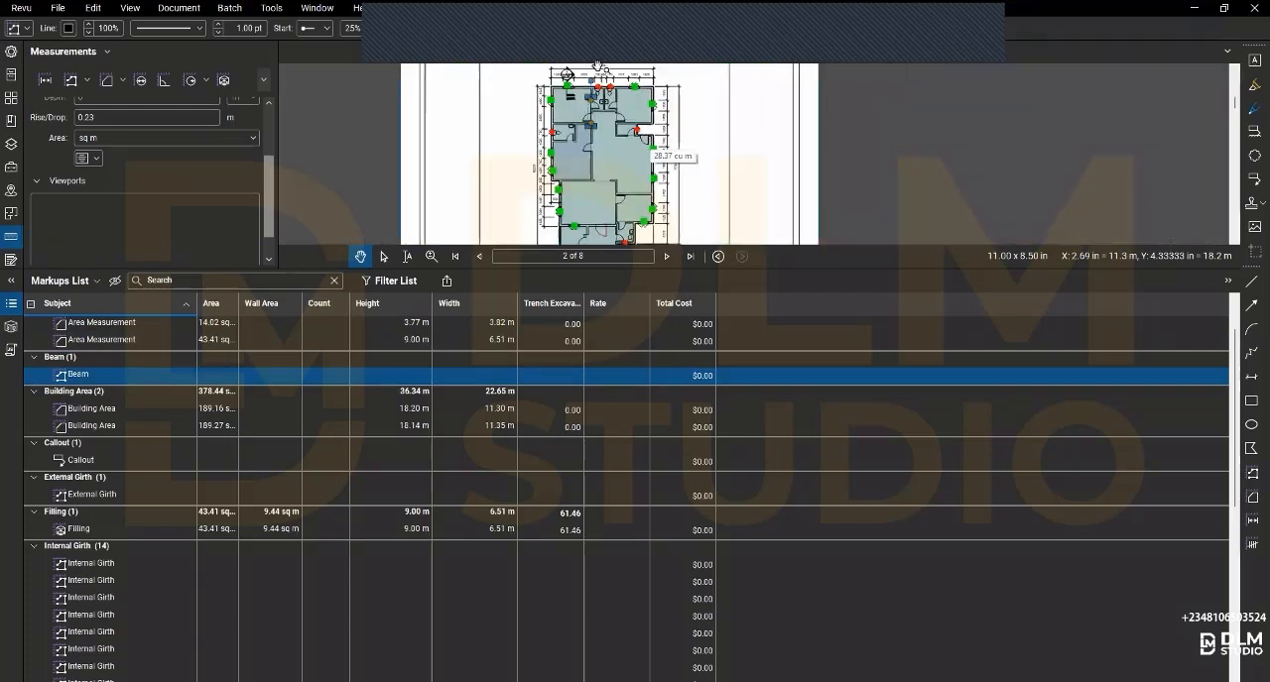
scroll(594, 92, up, 3)
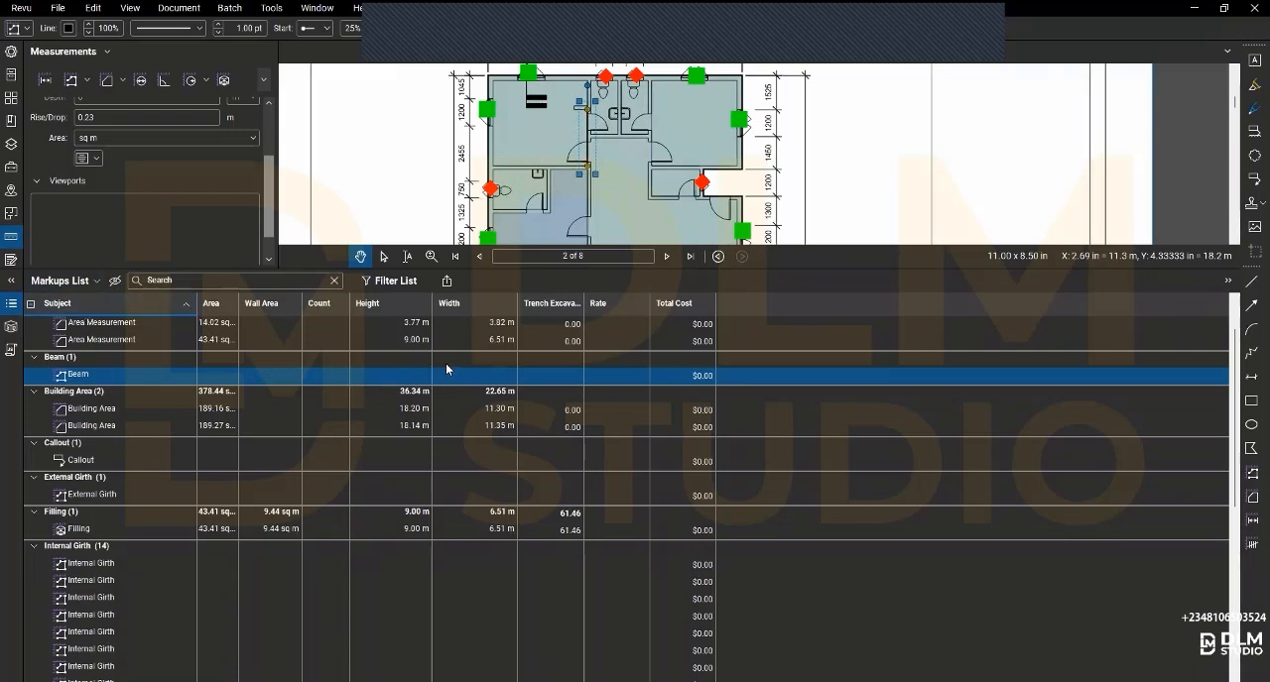
- Show the Volume and Measurement columns in the Markups List
click(98, 282)
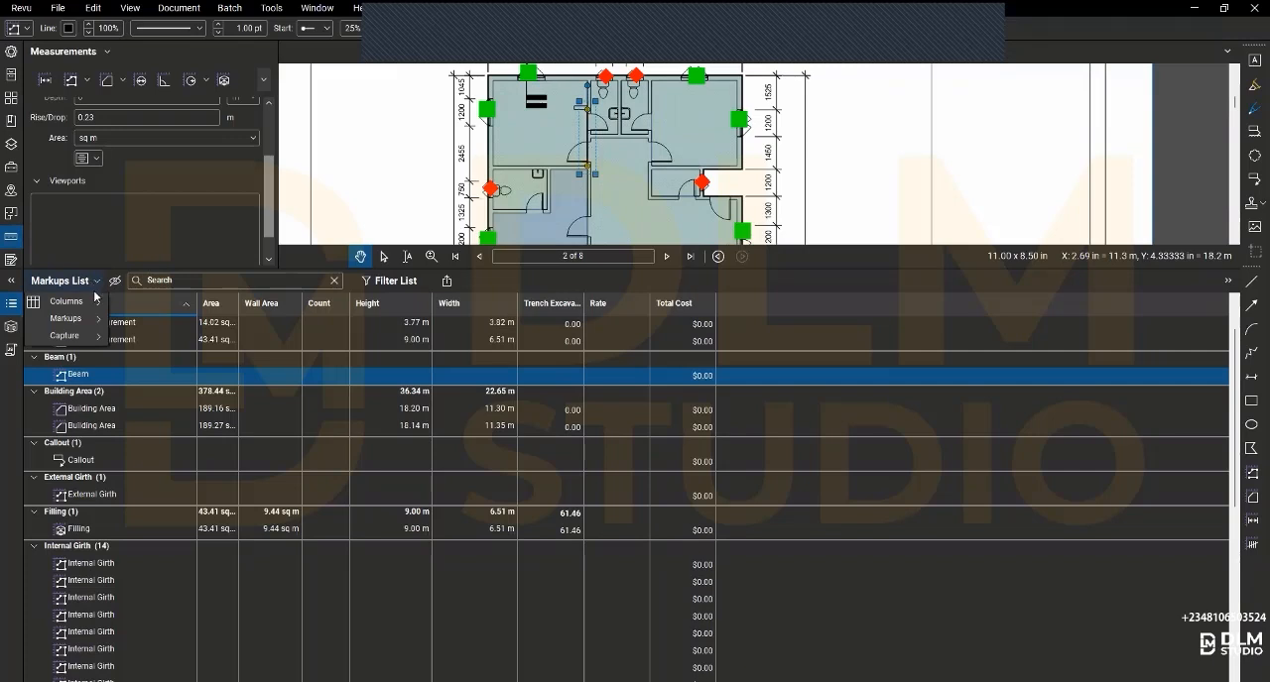
mouse_move(99, 303)
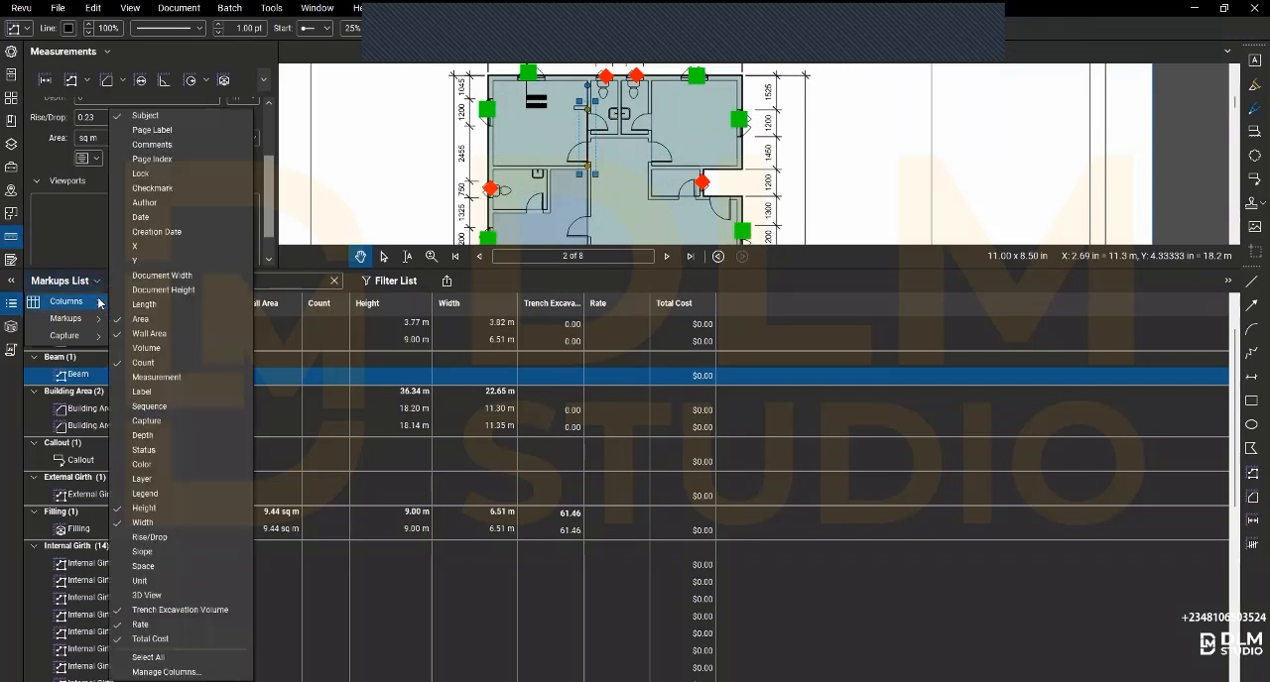
click(147, 348)
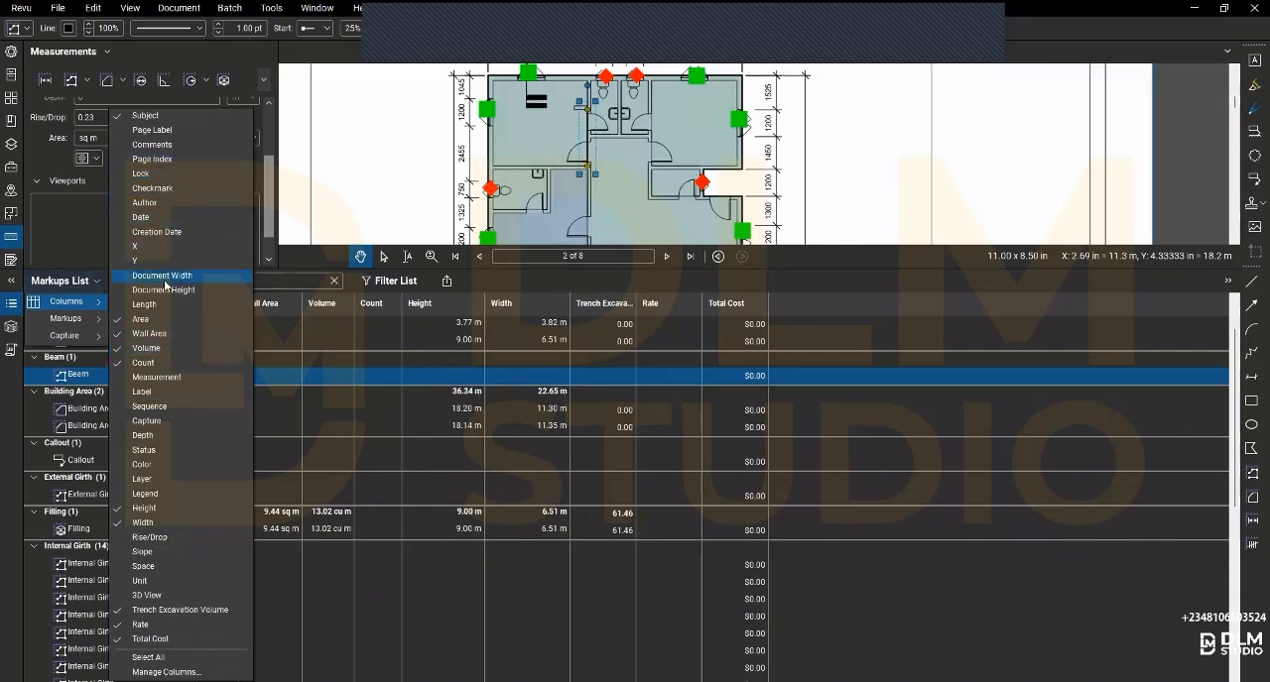
click(161, 378)
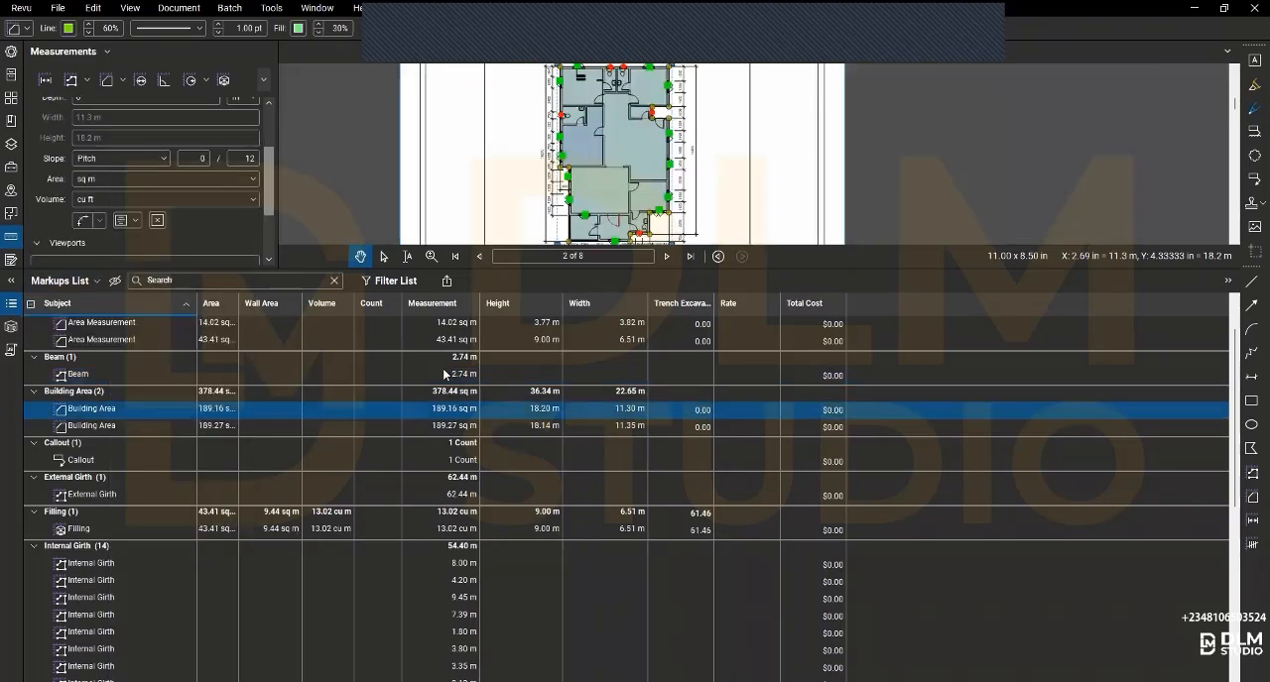
- Examine the Beam's measurement properties and locate both Building Areas, the External Girth and the Filling on the plans
click(445, 374)
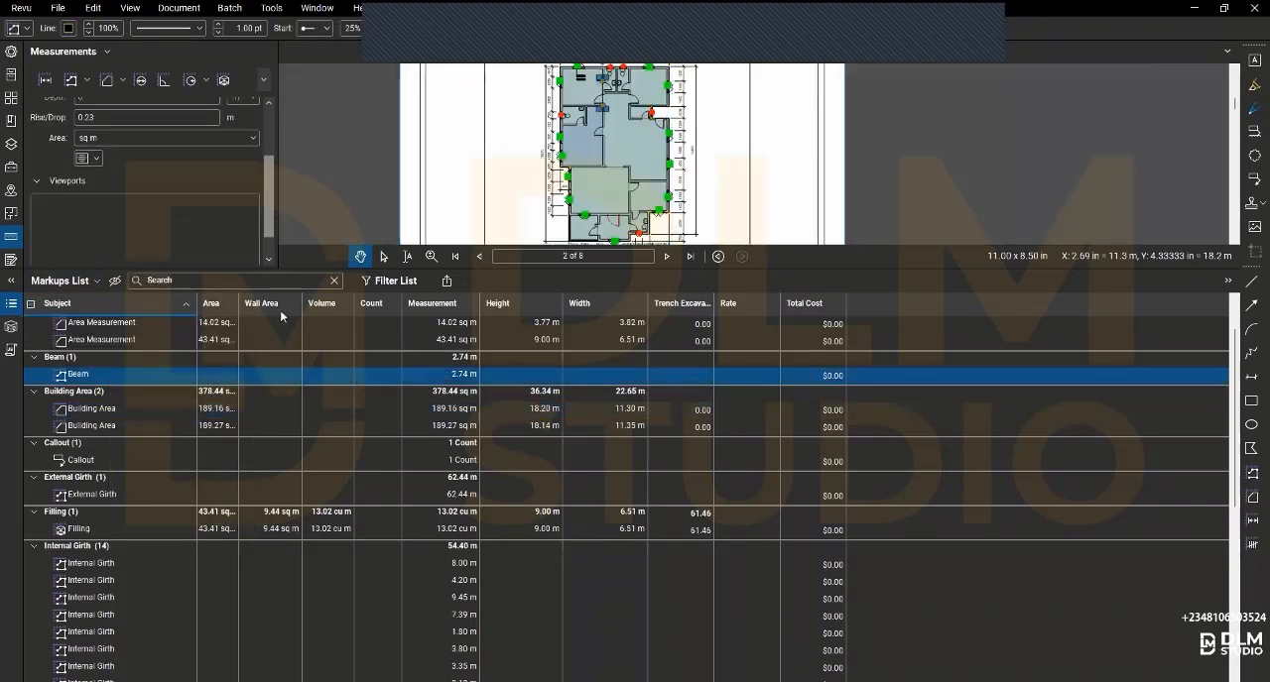
scroll(115, 149, up, 2)
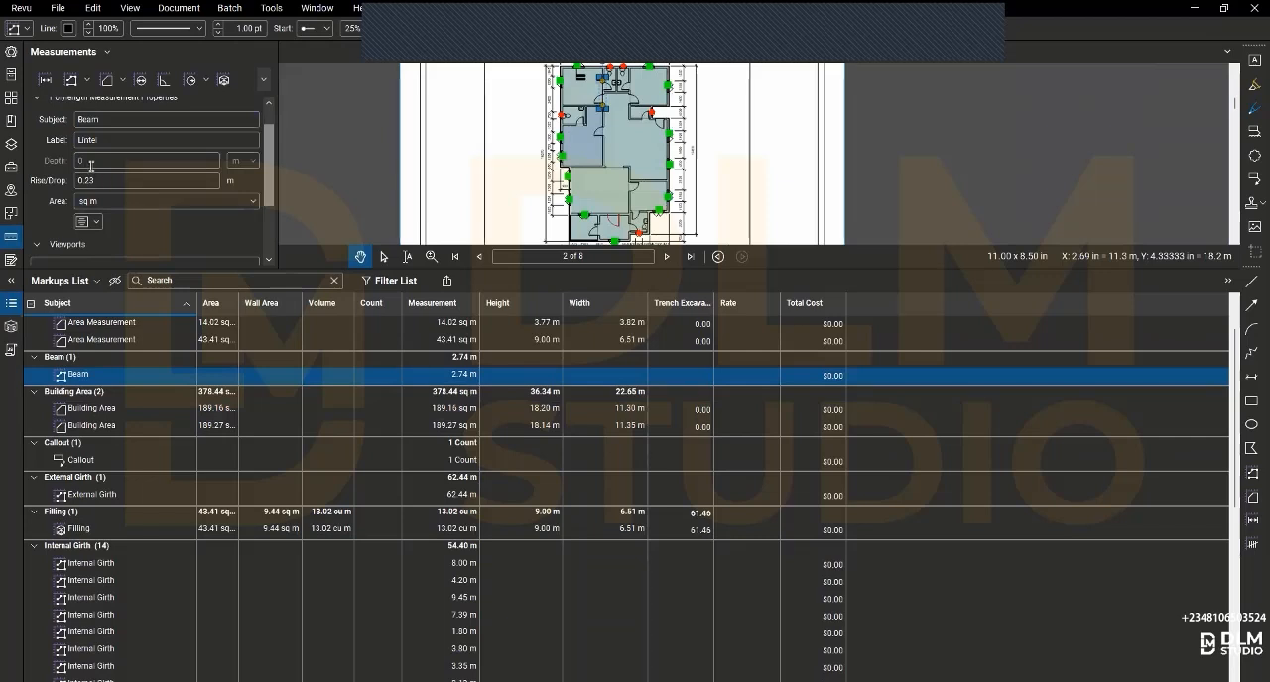
scroll(87, 167, up, 1)
scroll(91, 172, down, 2)
scroll(90, 169, down, 2)
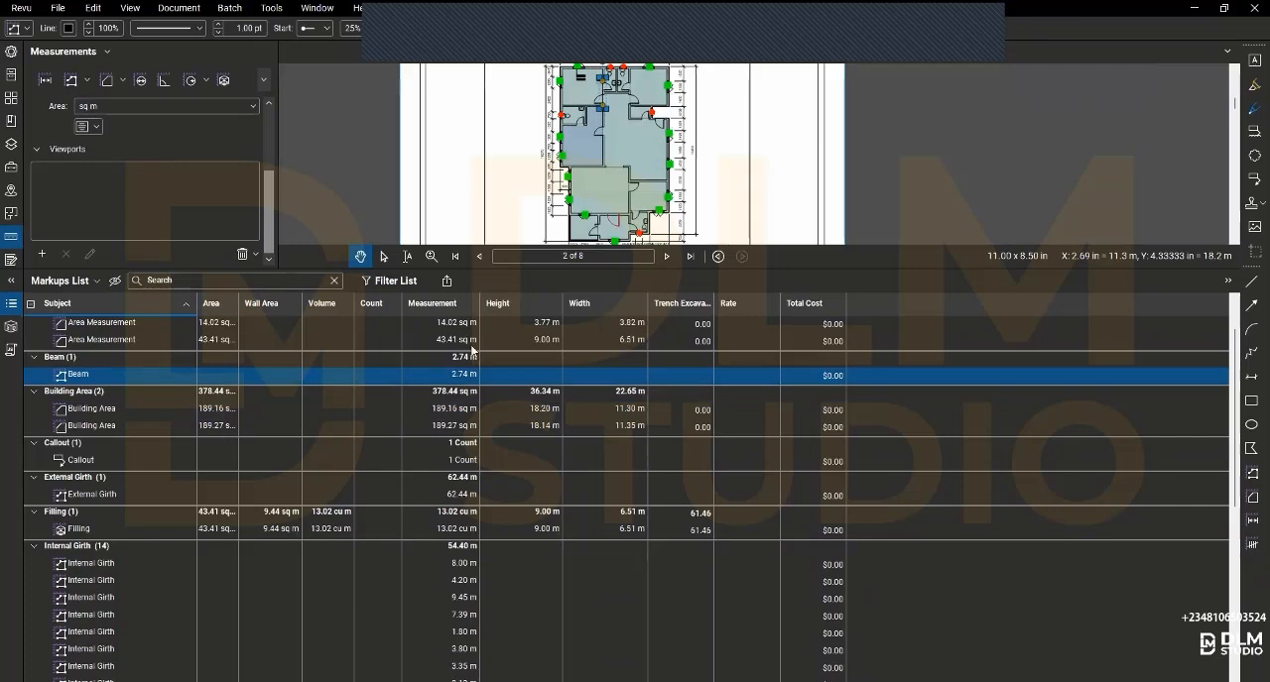
click(99, 408)
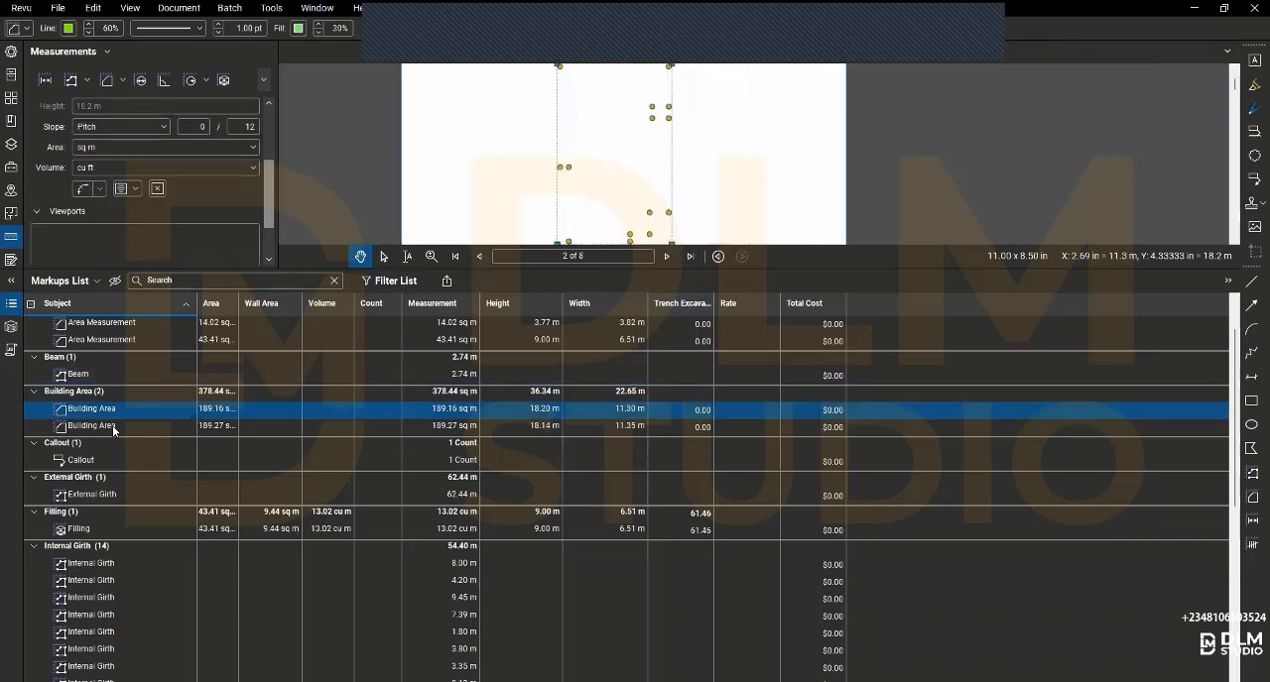
click(112, 425)
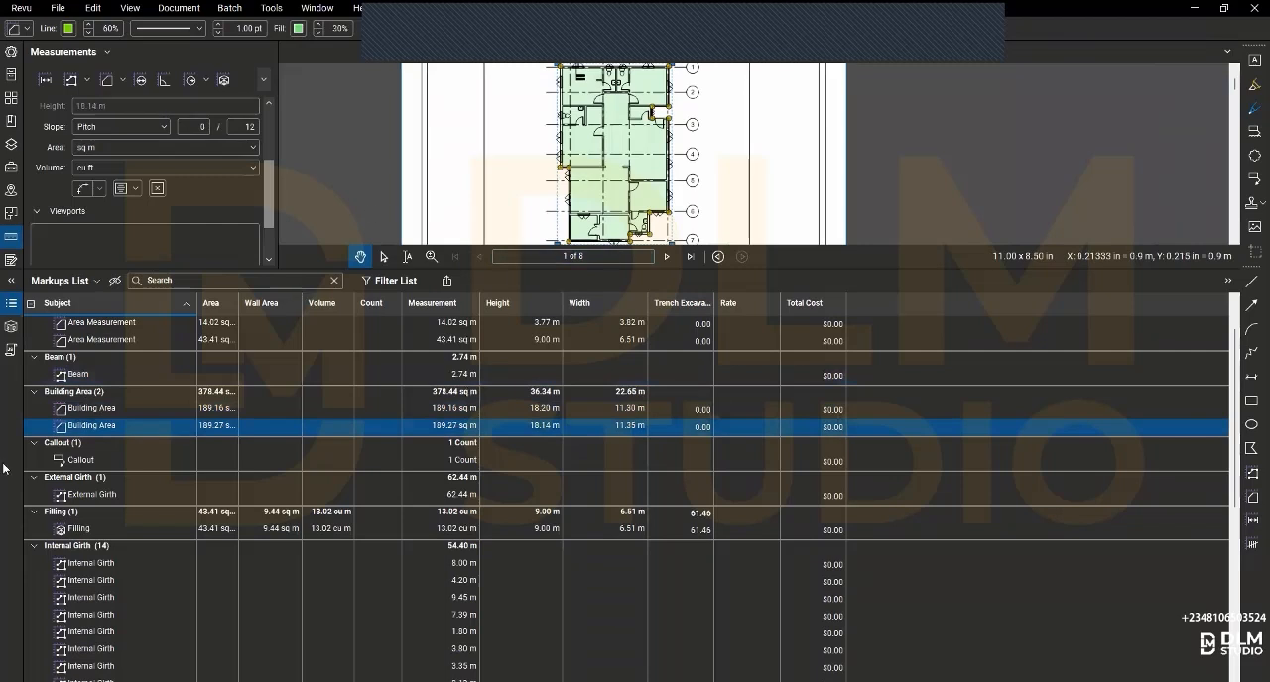
click(87, 493)
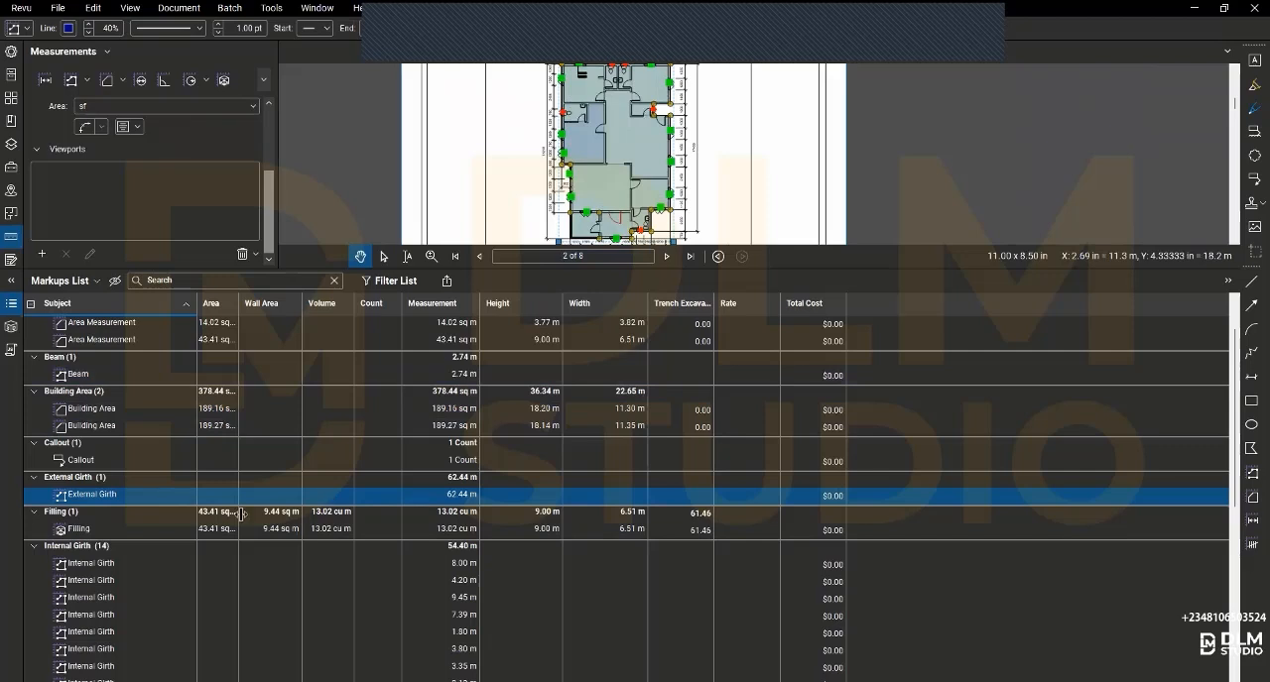
click(90, 535)
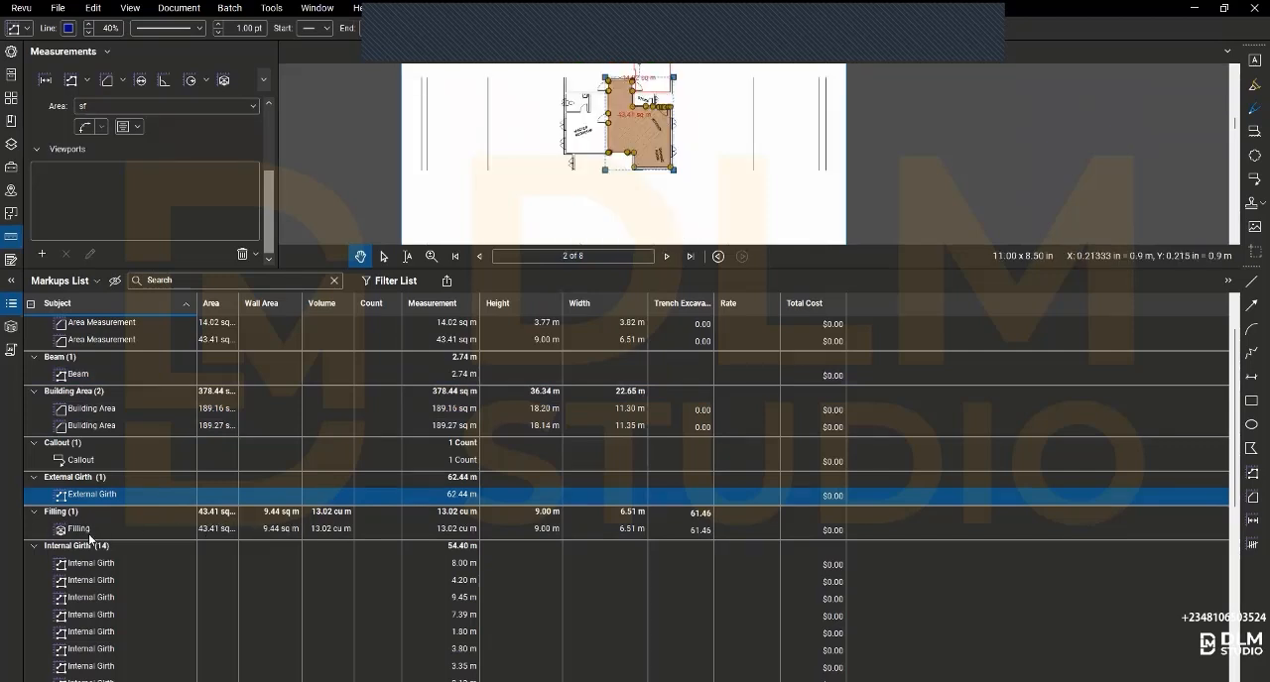
- Collapse the Building Area, Callout, Beam, Area Measurement, External Girth and Filling groups in the Markups List
click(35, 392)
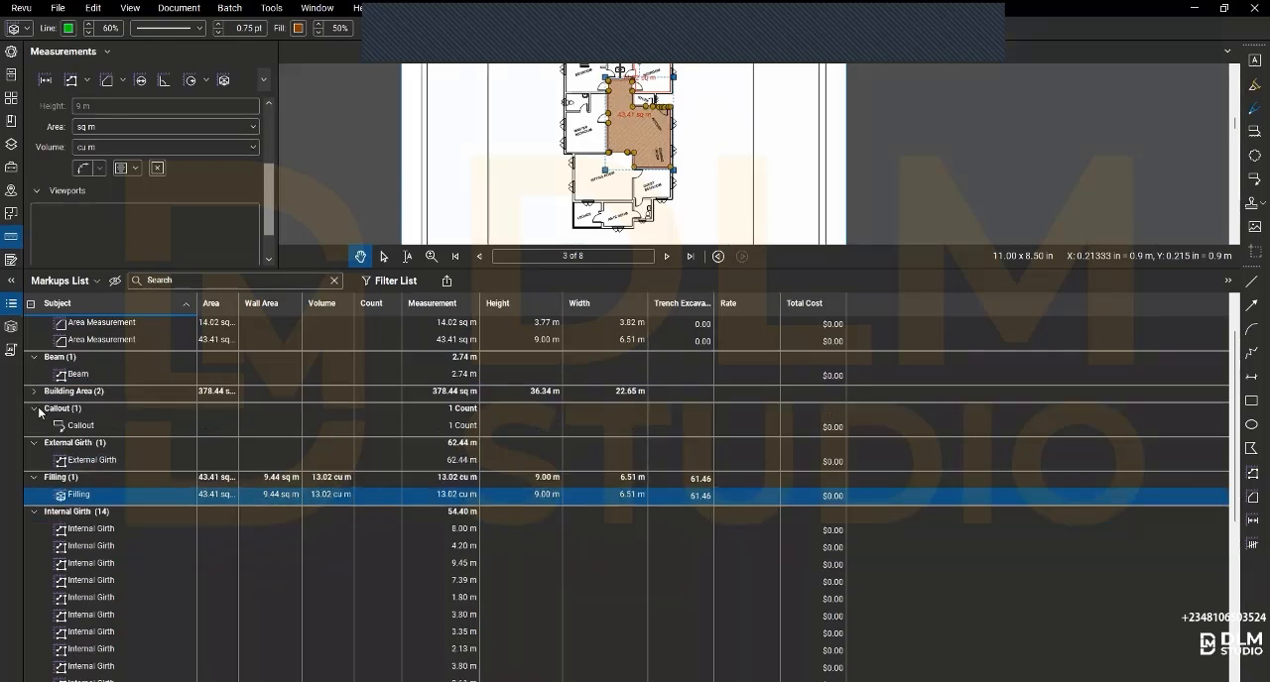
click(35, 409)
click(35, 357)
scroll(37, 359, up, 1)
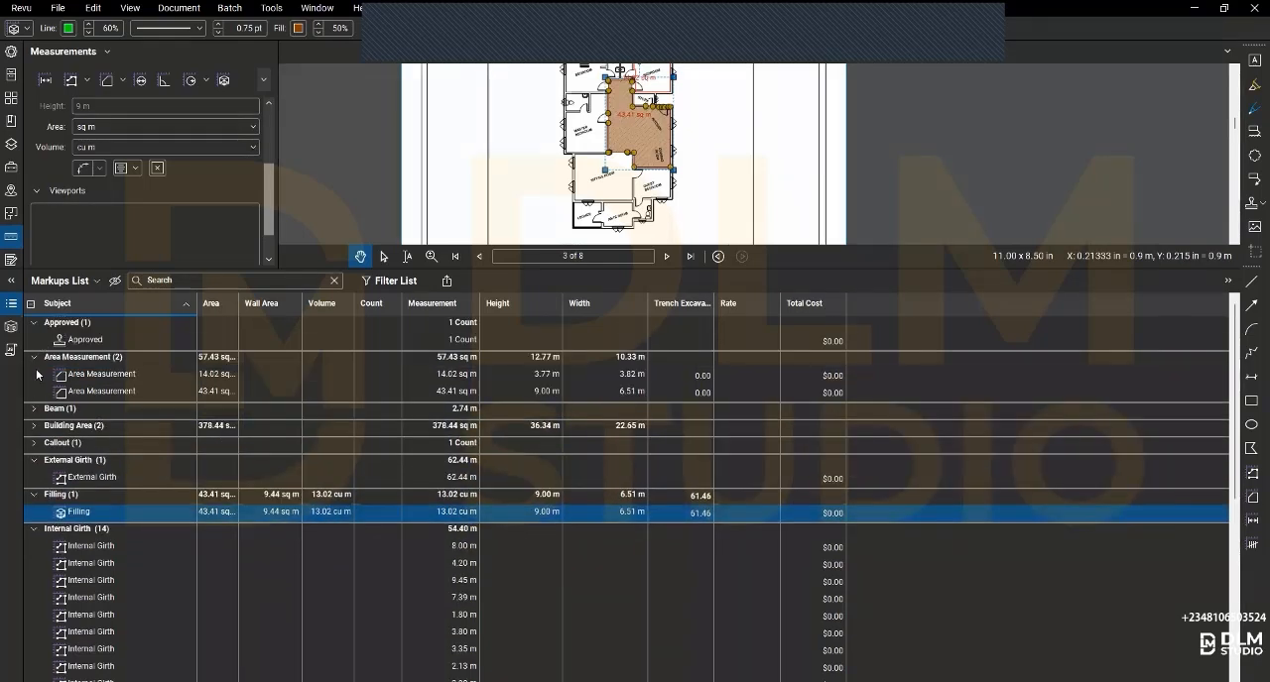
click(35, 357)
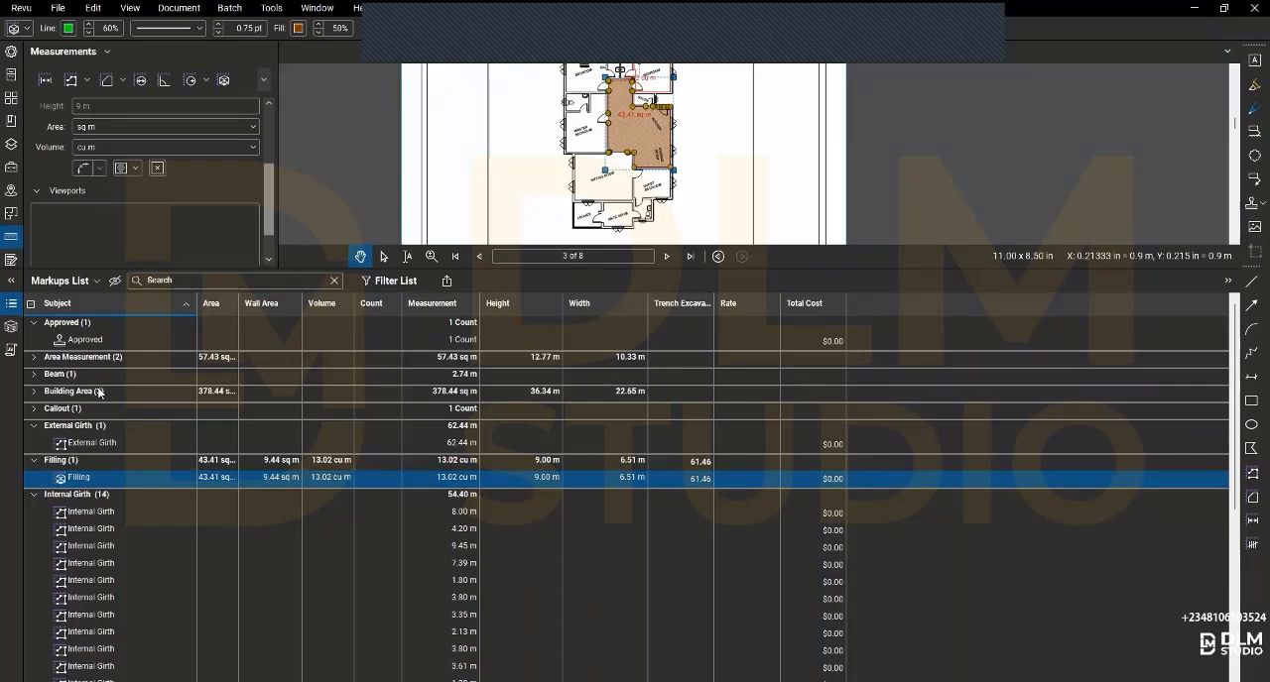
click(35, 425)
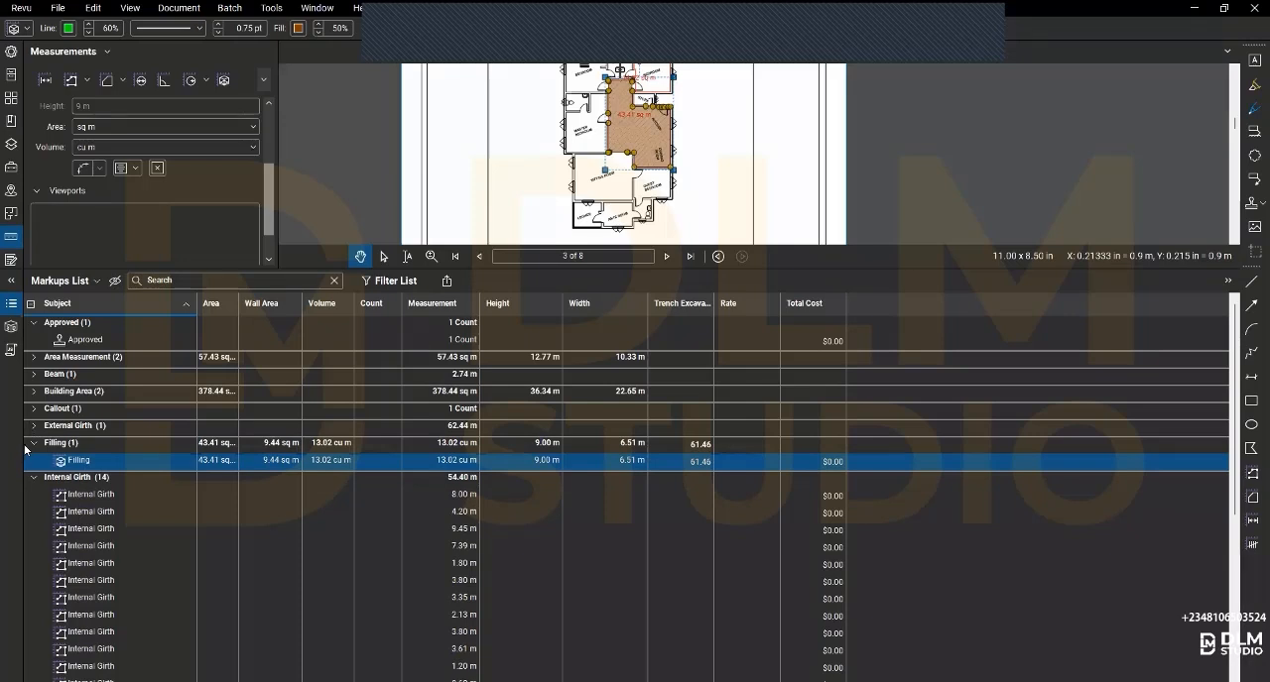
click(31, 443)
- Collapse the Internal Girth, Oversite Concrete, Single Door and Text Box groups in the Markups List
scroll(111, 393, down, 5)
scroll(111, 393, up, 4)
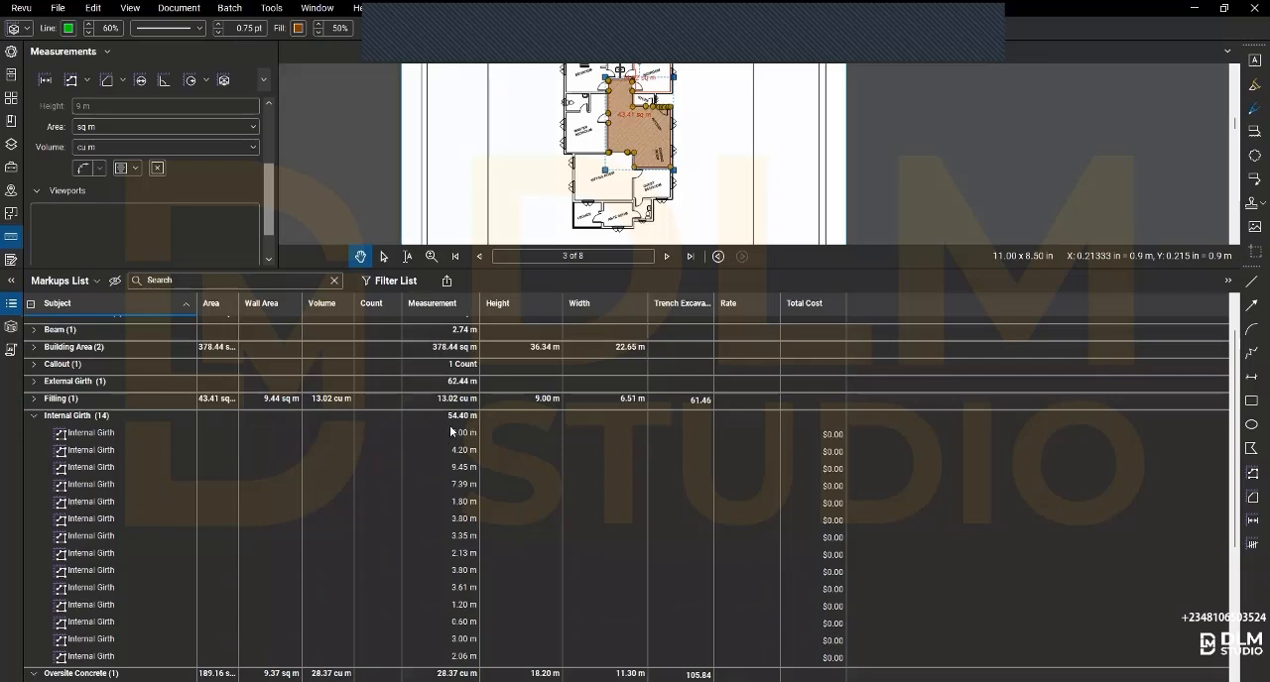
click(34, 416)
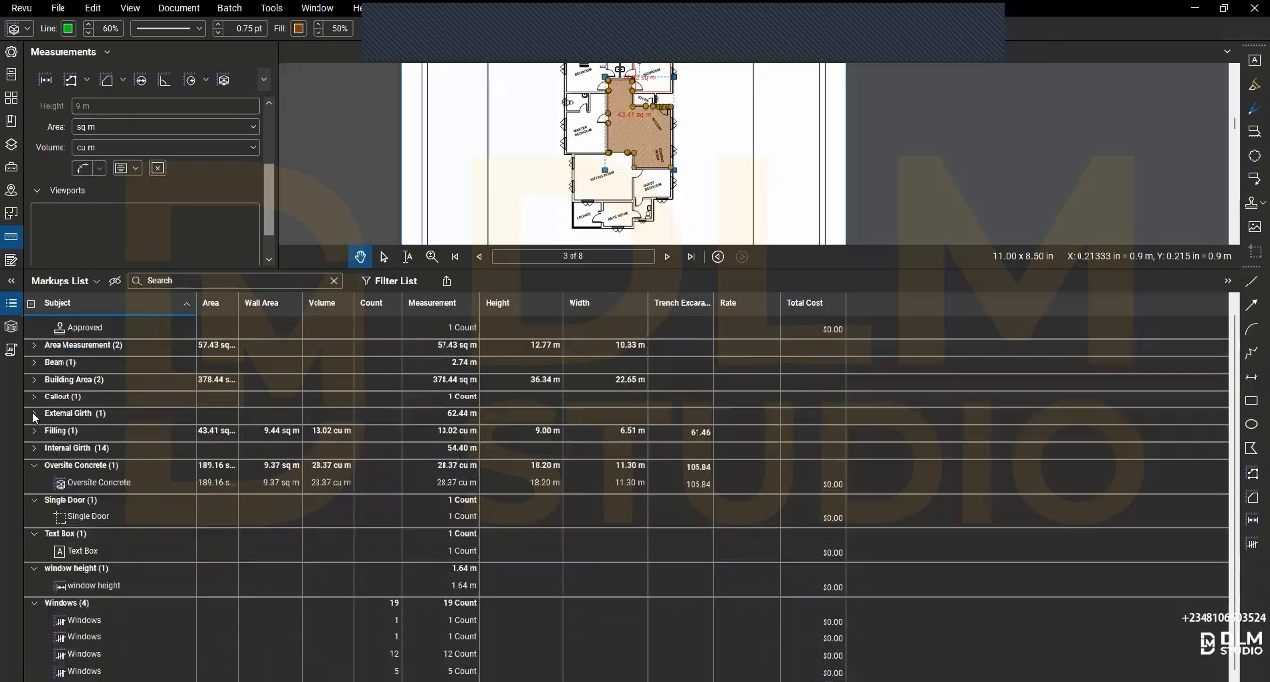
click(34, 465)
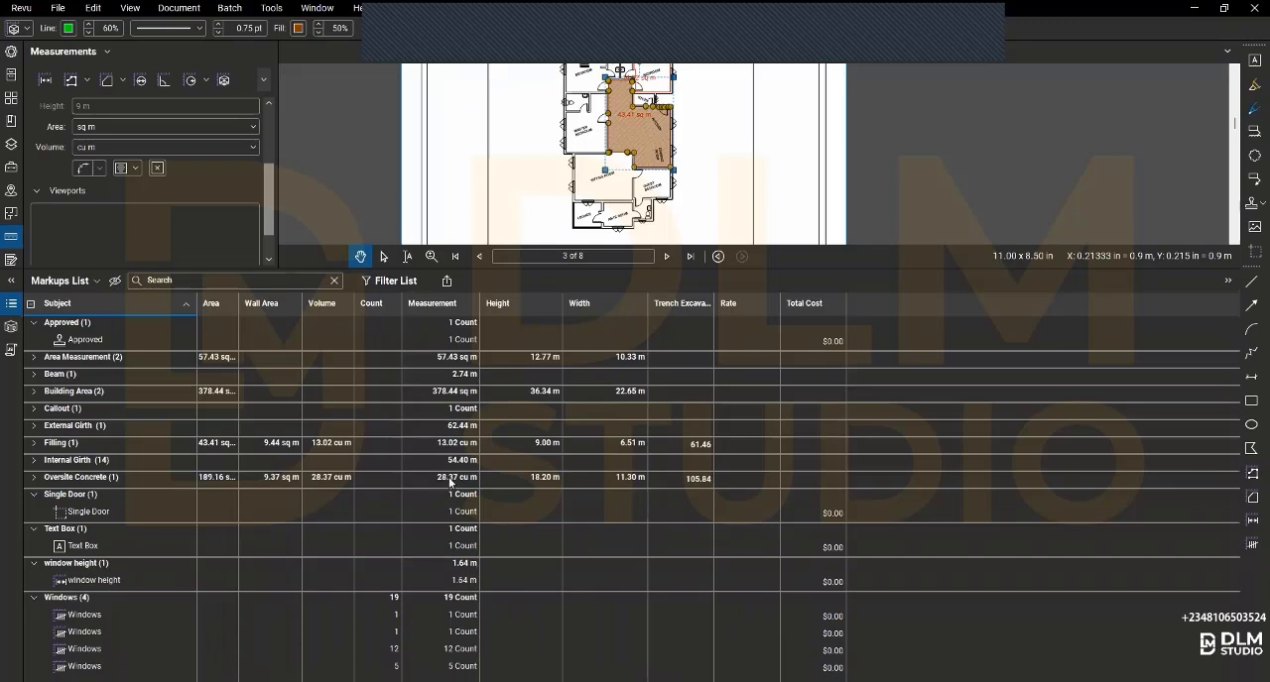
click(35, 495)
click(35, 512)
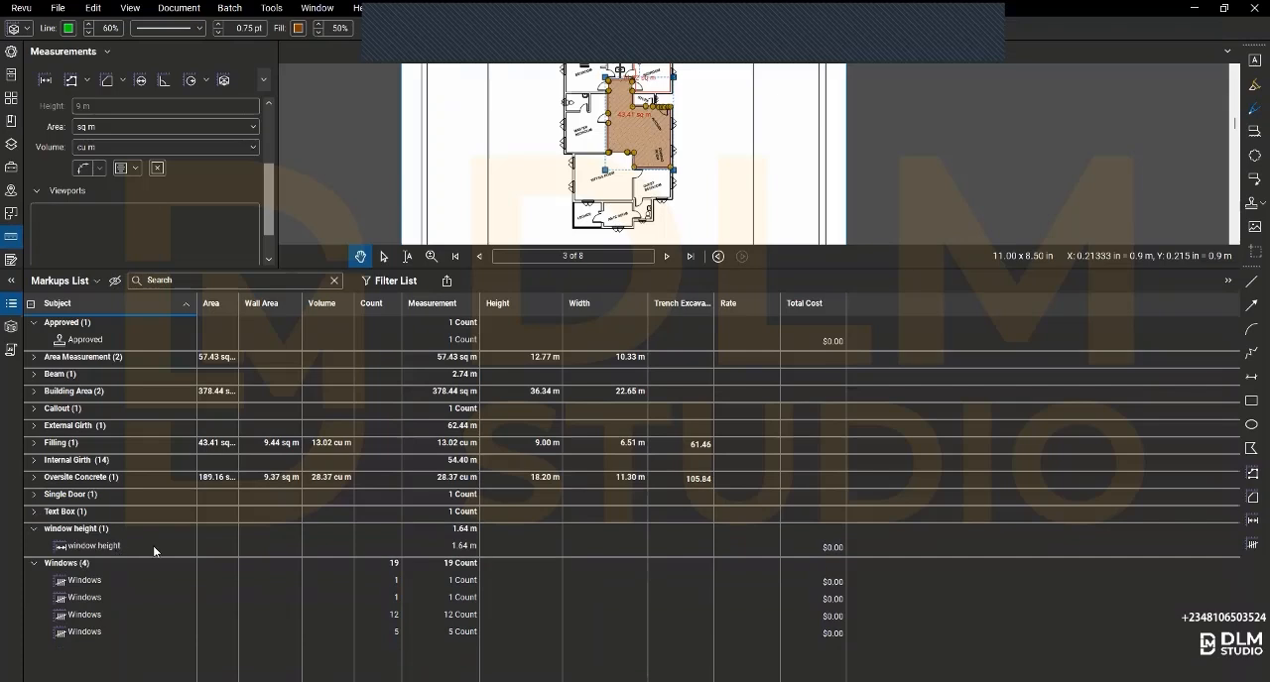
- Locate the window height measurement on the elevation and collapse the window height and Windows groups
click(84, 545)
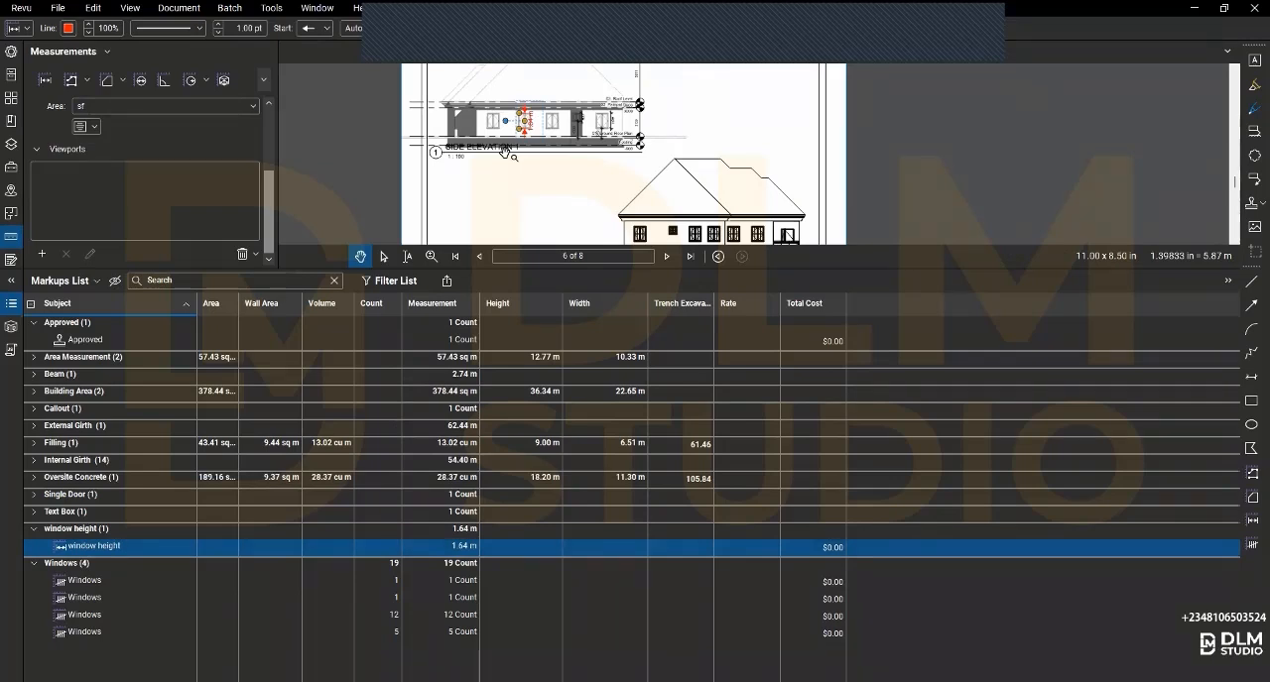
click(34, 530)
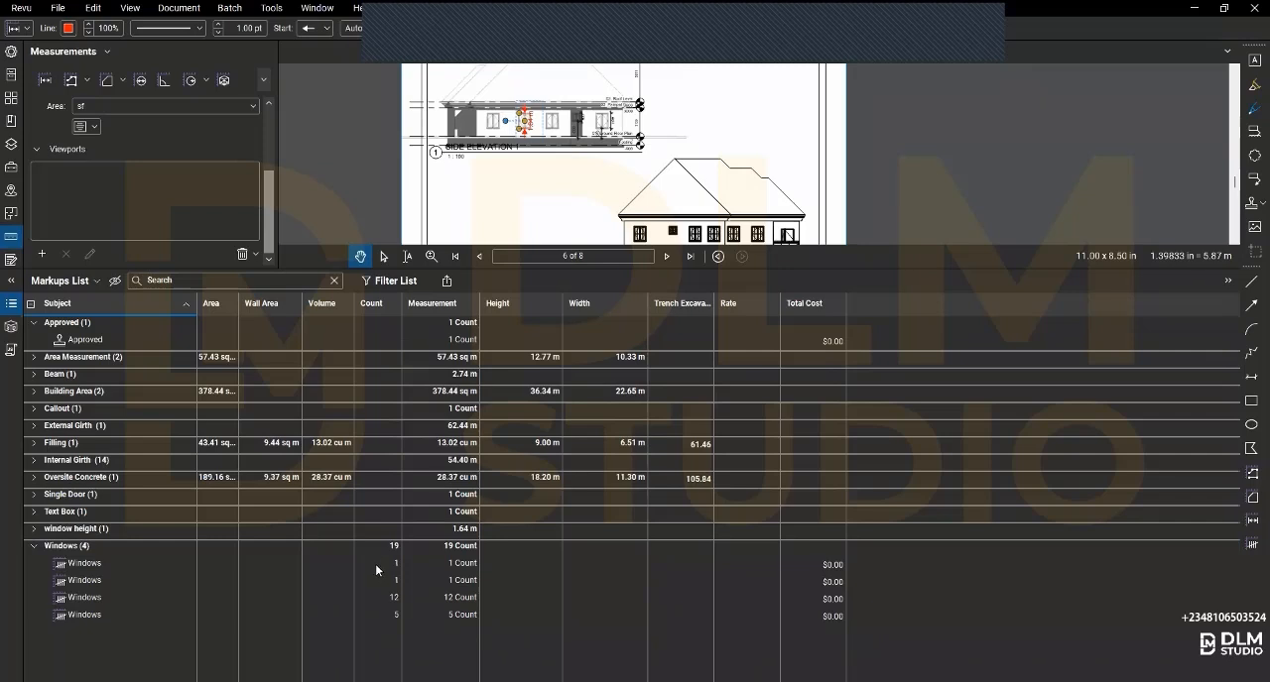
click(33, 547)
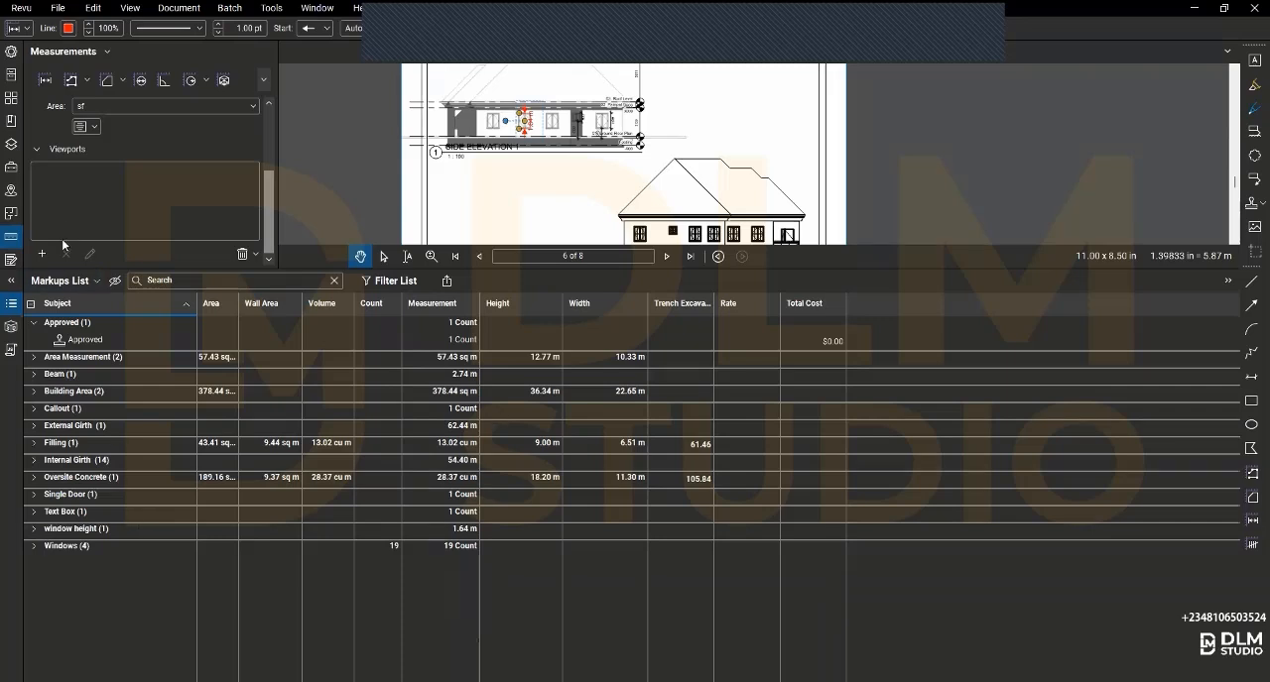
- Open the custom columns settings of the Markups List
click(96, 281)
mouse_move(67, 301)
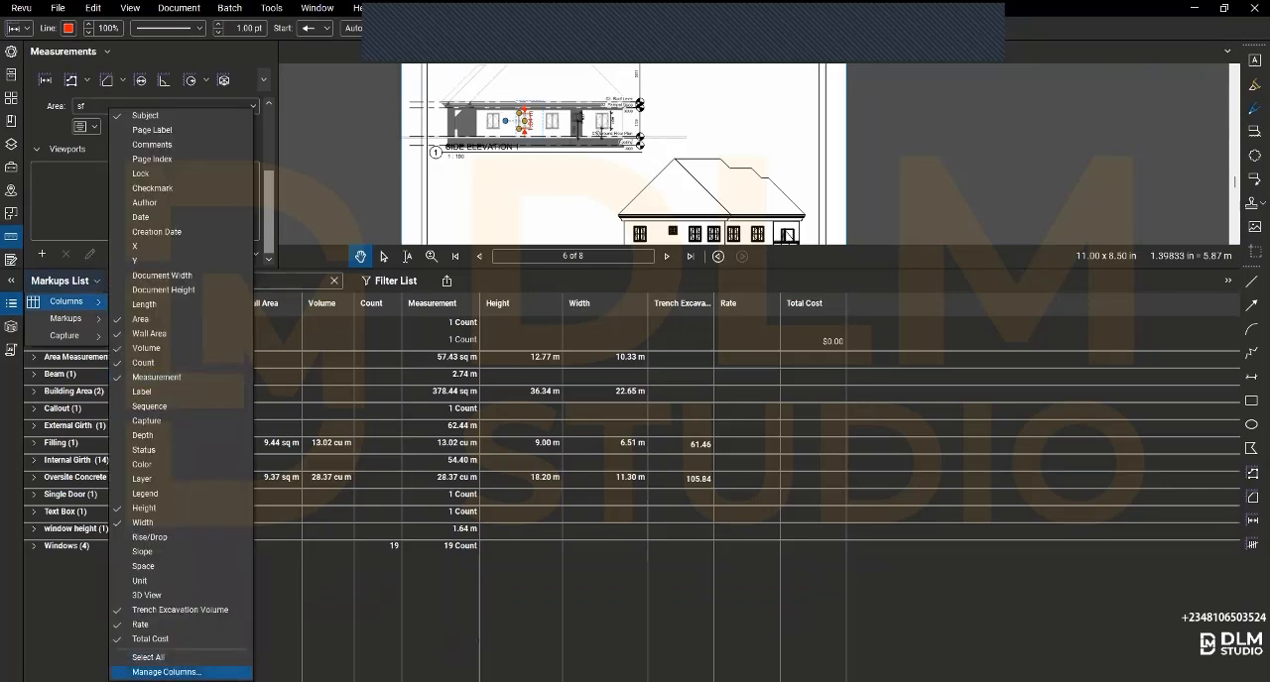
click(167, 672)
click(571, 229)
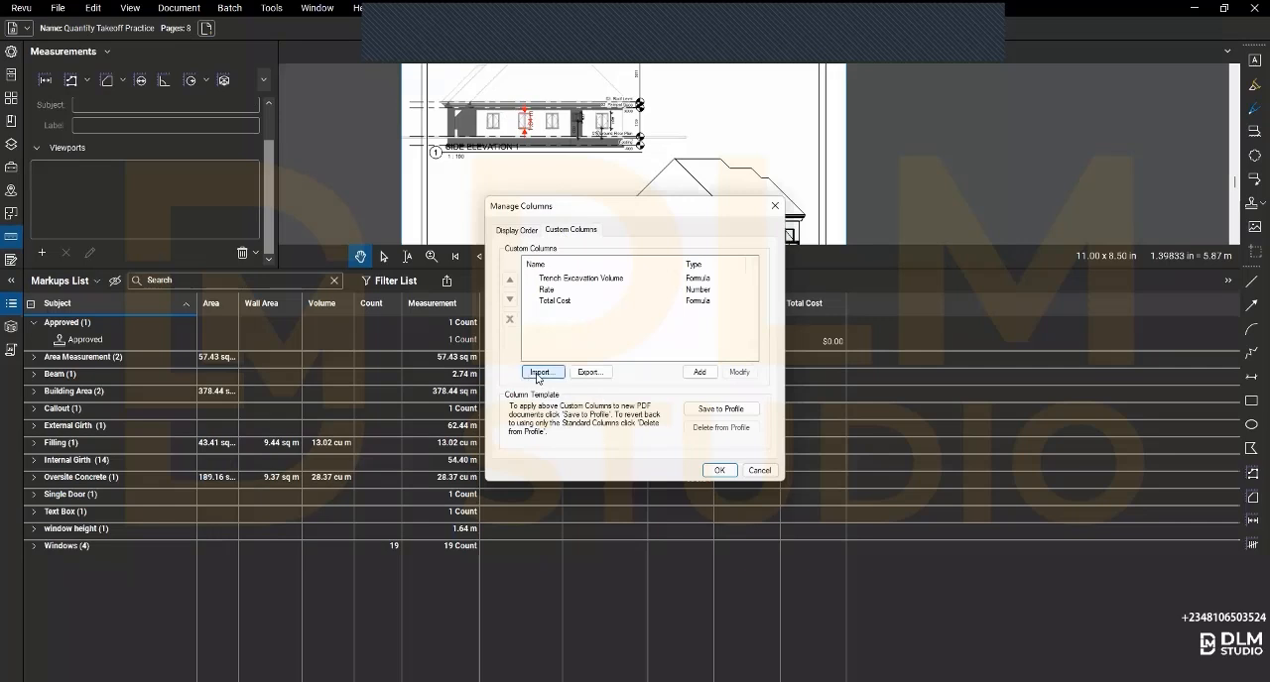
click(699, 372)
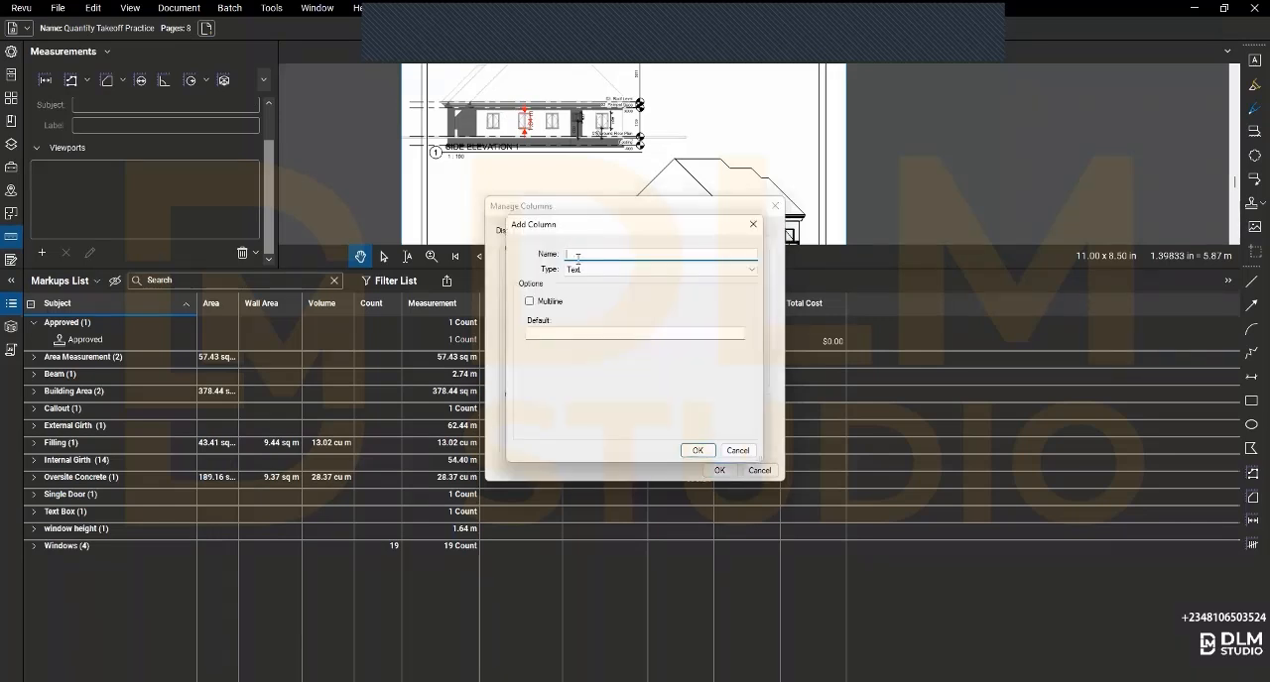
text(Wind)
key(BackSpace)
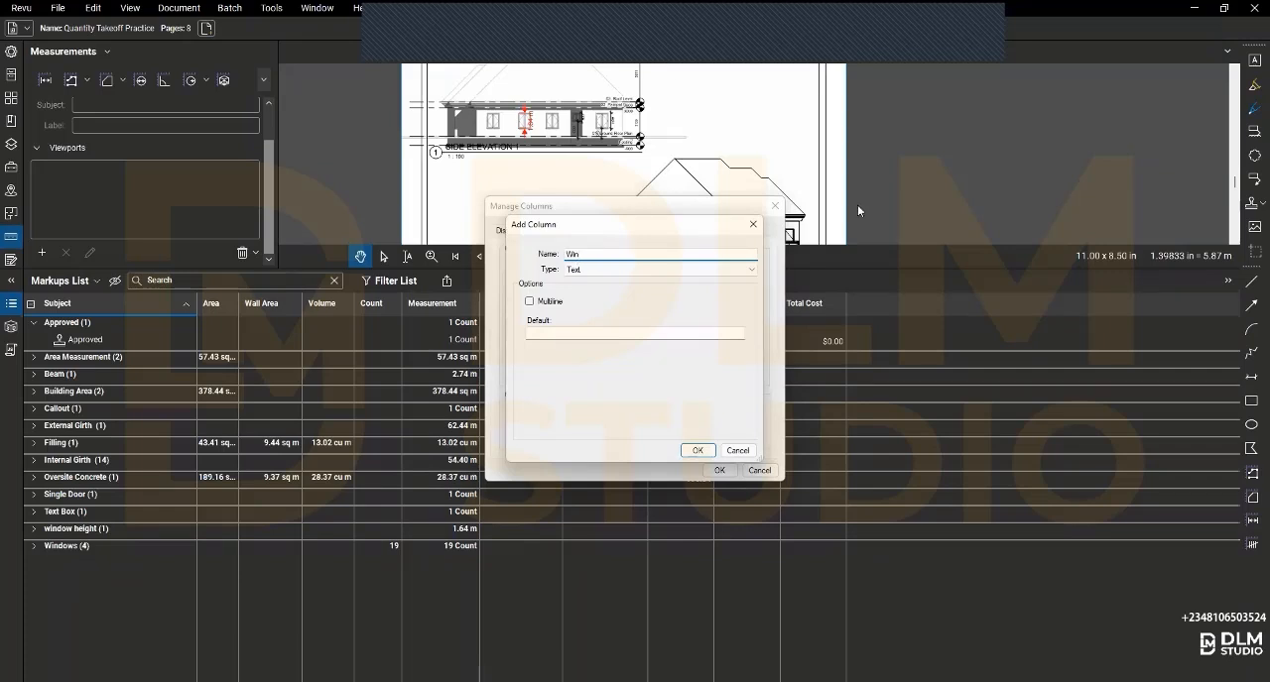
click(752, 226)
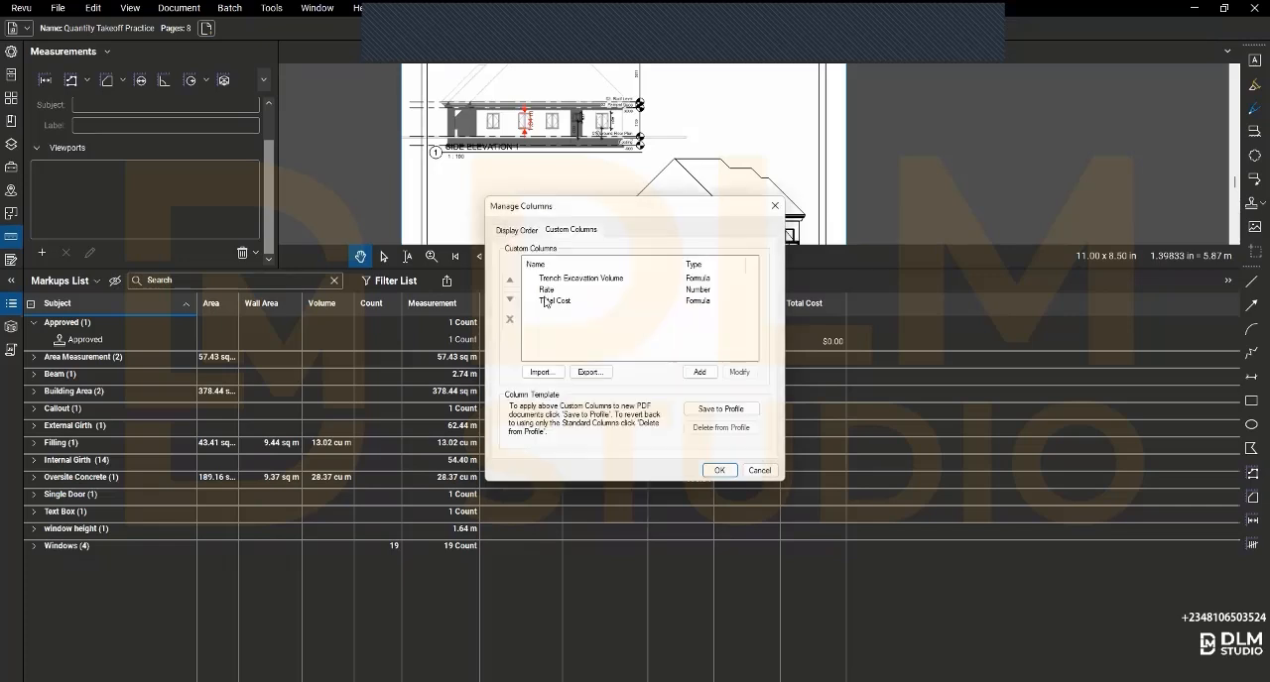
- Accept the custom columns settings and sort the Markups List by Subject in descending order
click(719, 470)
scroll(516, 429, down, 10)
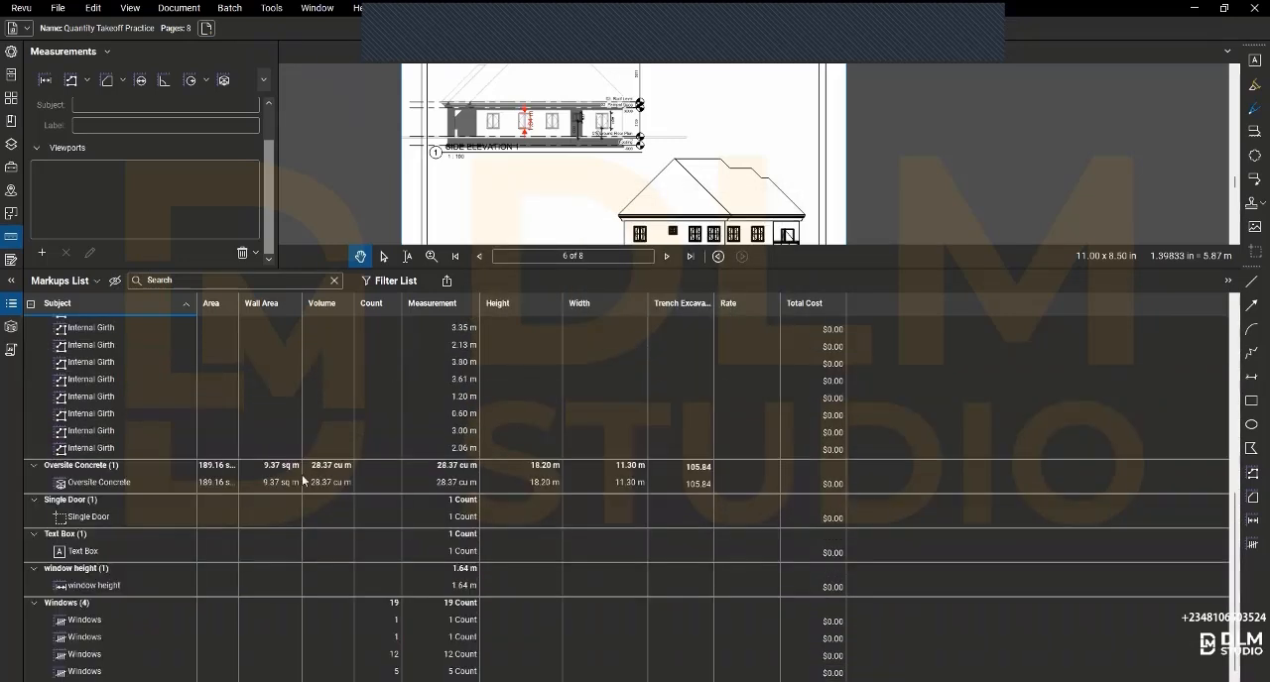
click(188, 307)
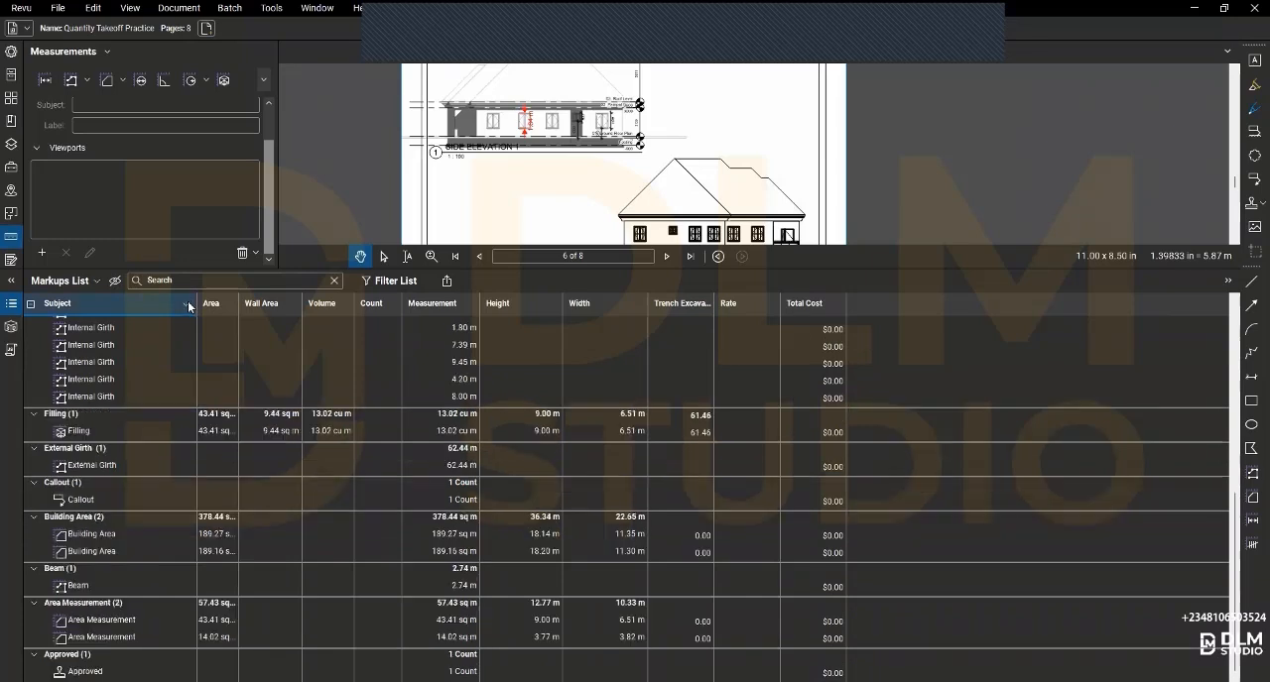
click(189, 307)
click(186, 303)
scroll(84, 397, up, 8)
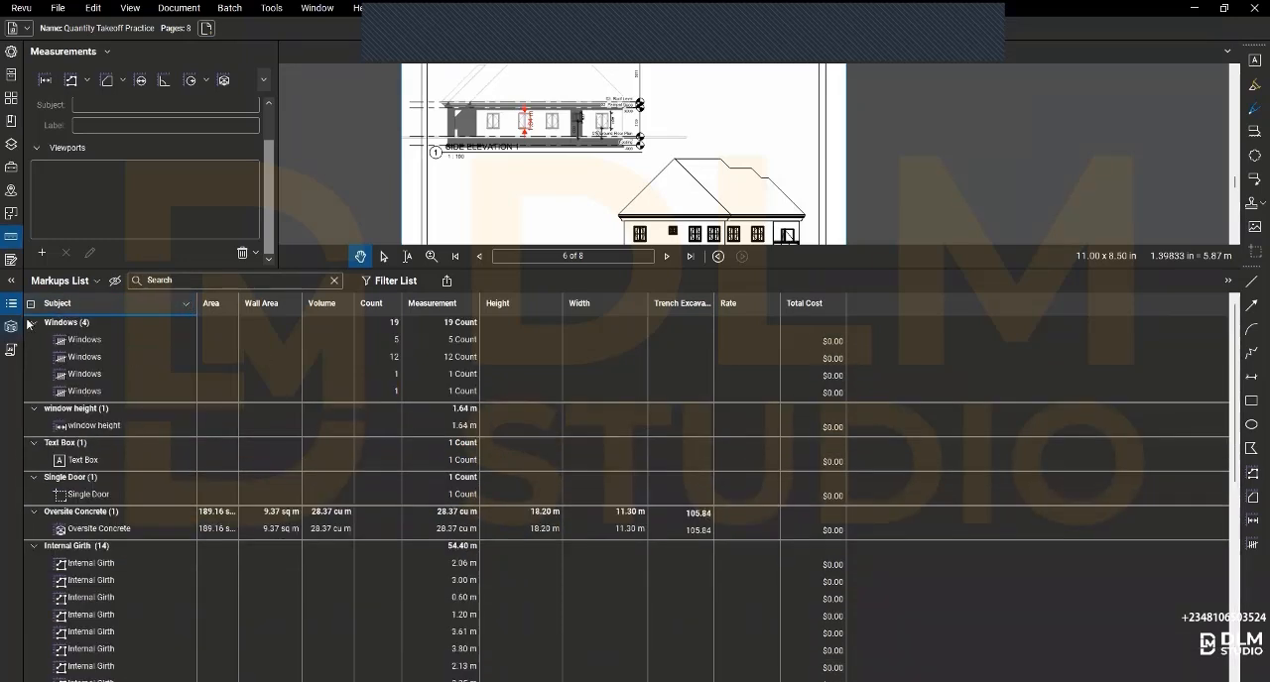
- Set the Rate of the first Windows markup, the one with a count of 5, to 5000
click(736, 335)
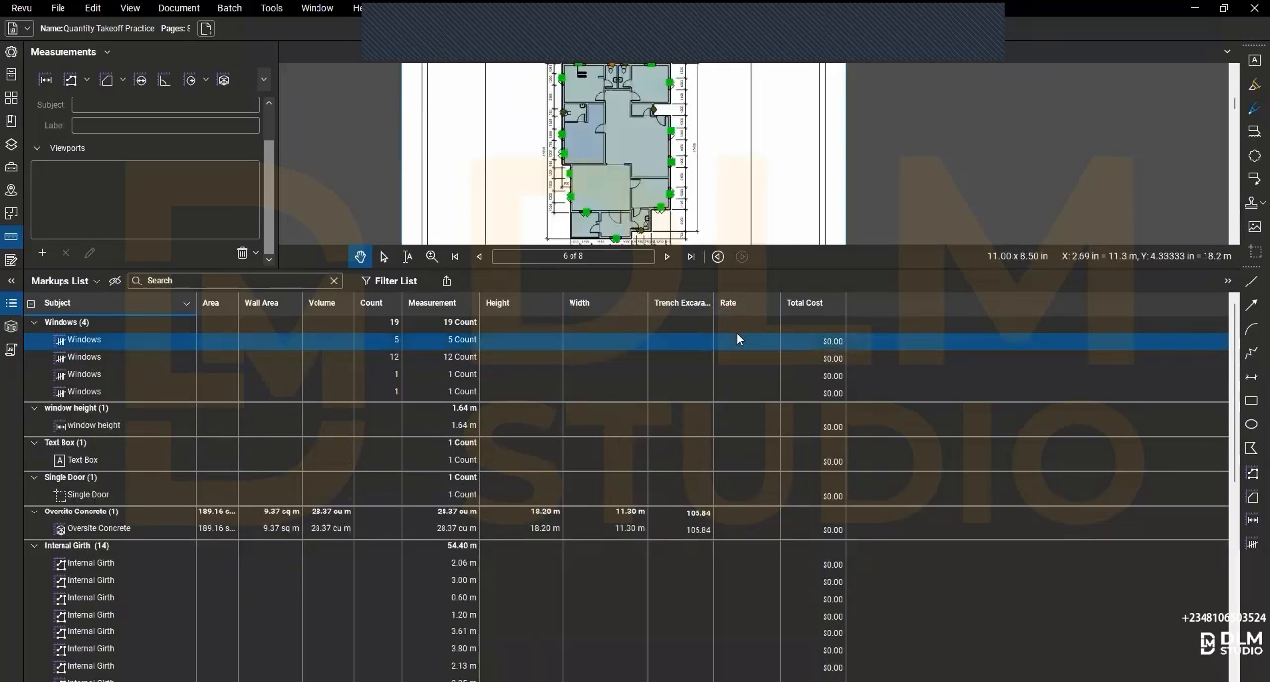
click(728, 323)
click(729, 324)
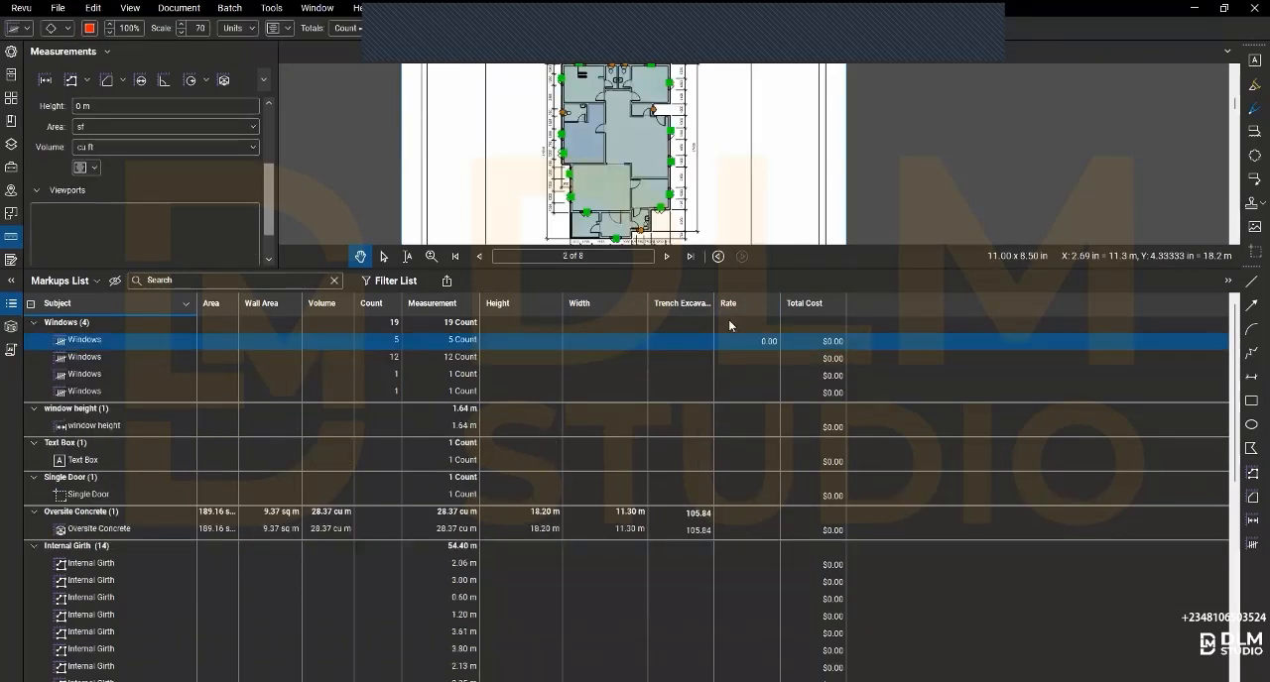
click(729, 323)
click(728, 319)
click(744, 341)
text(5000)
key(Return)
- Set the Rate of the Windows markup with a count of 12 to 5000
click(755, 356)
click(762, 358)
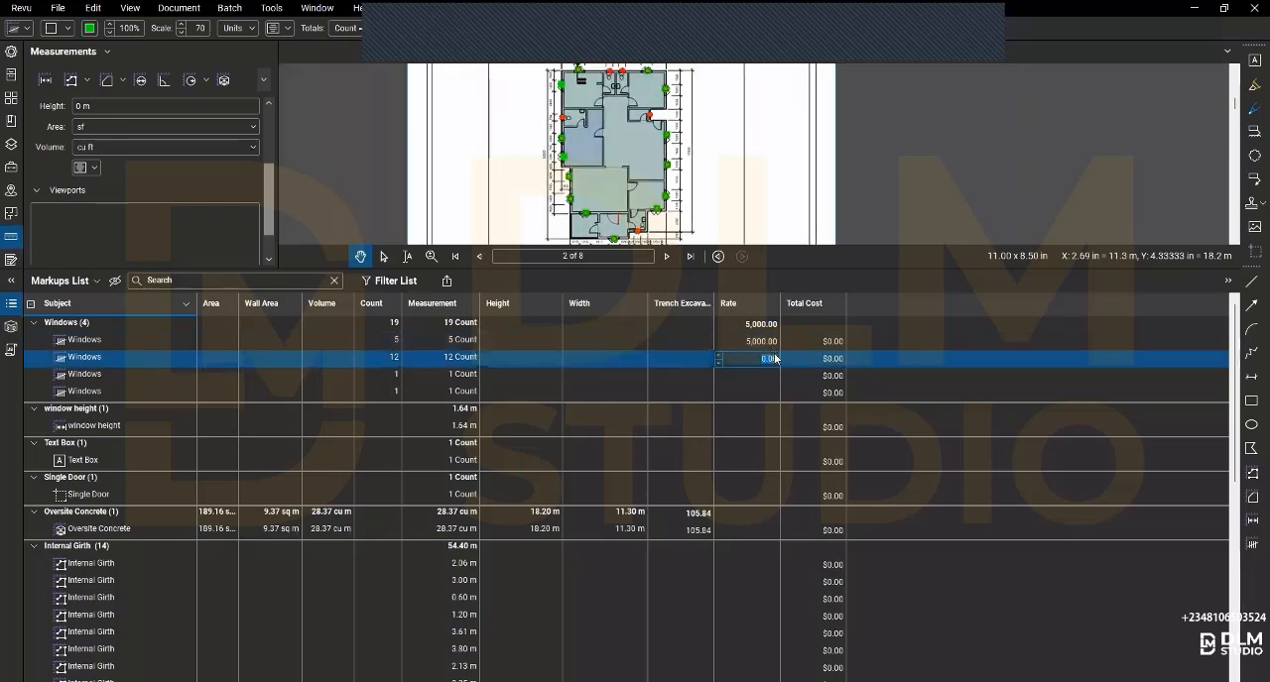
text(5000)
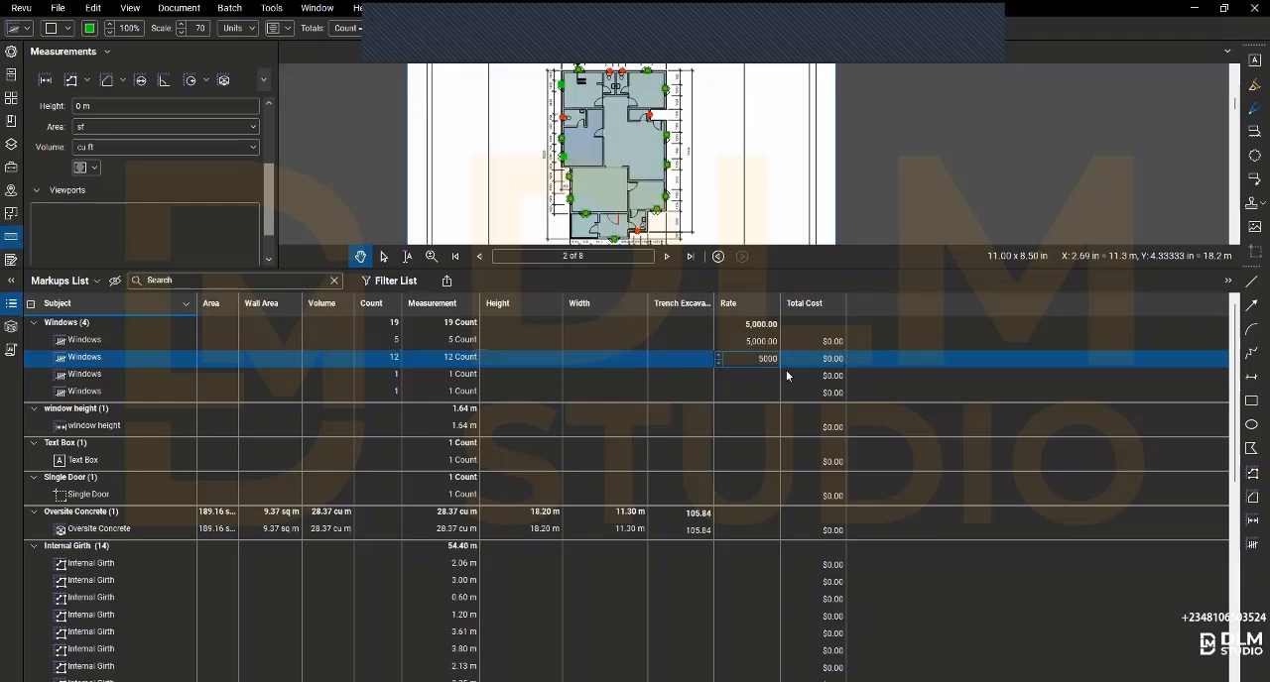
key(Return)
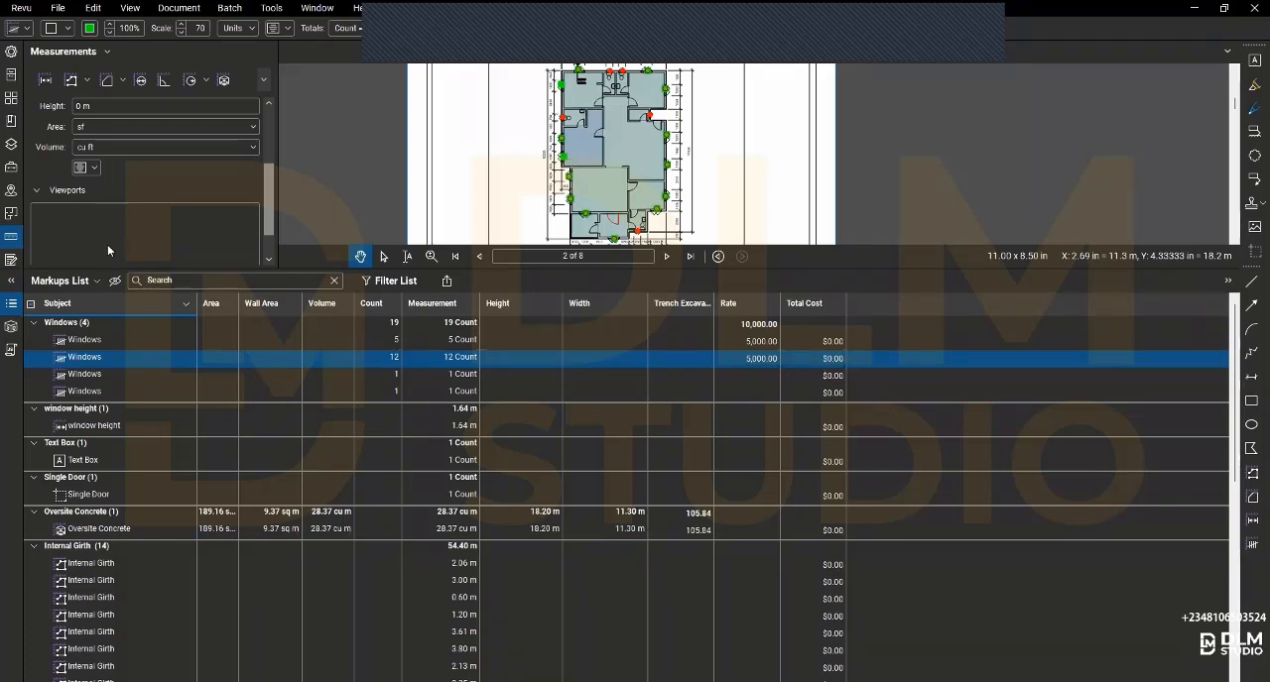
- Add a custom column named "Total Window COst" to the Markups List with the type Formula
click(96, 288)
mouse_move(69, 302)
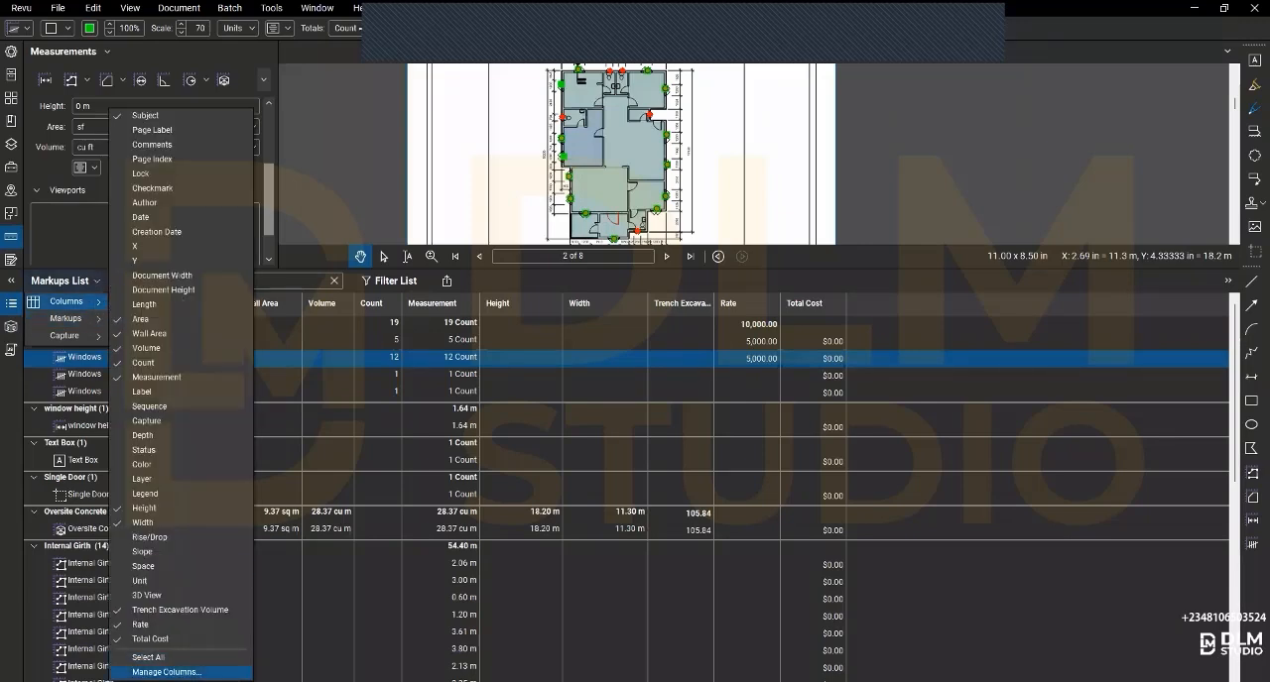
key(Return)
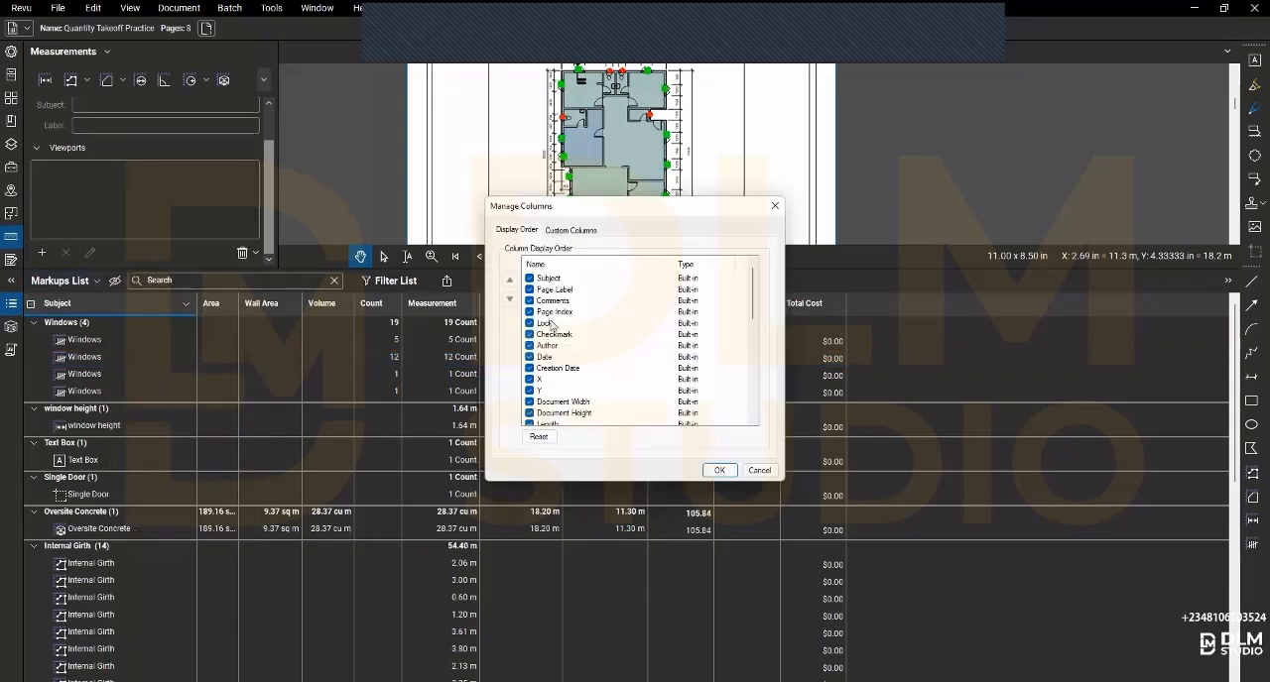
key(ctrl+Tab)
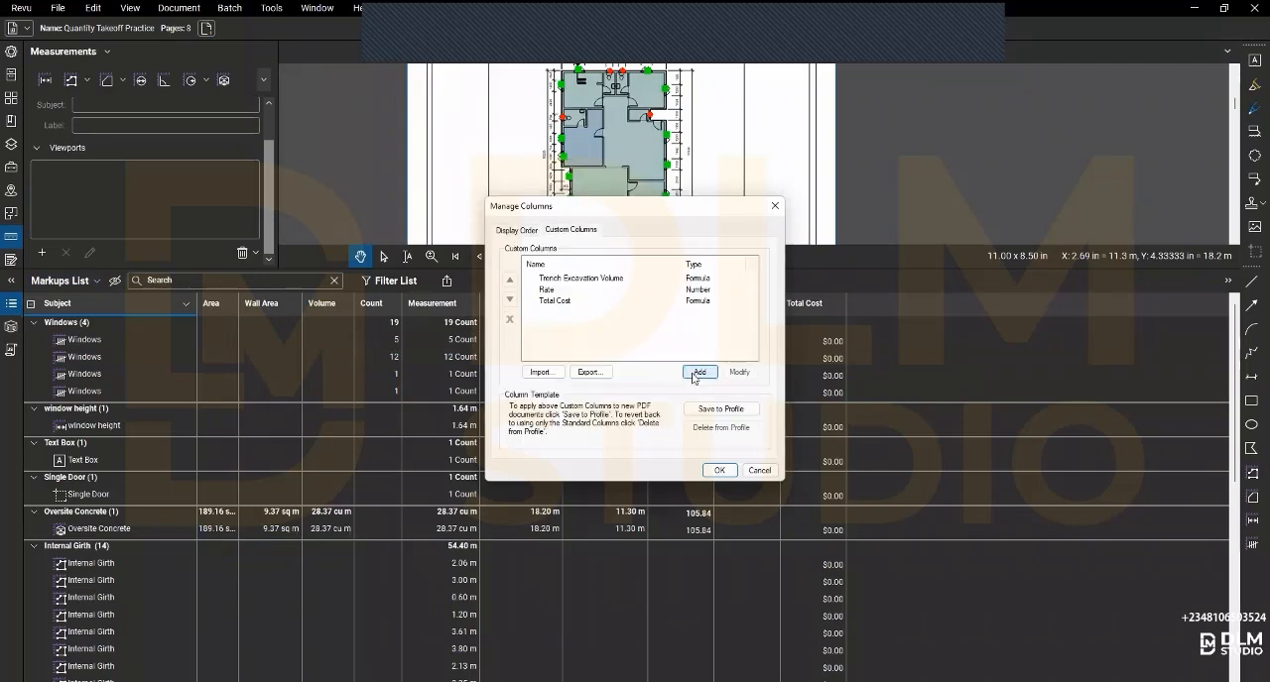
click(699, 373)
text(T)
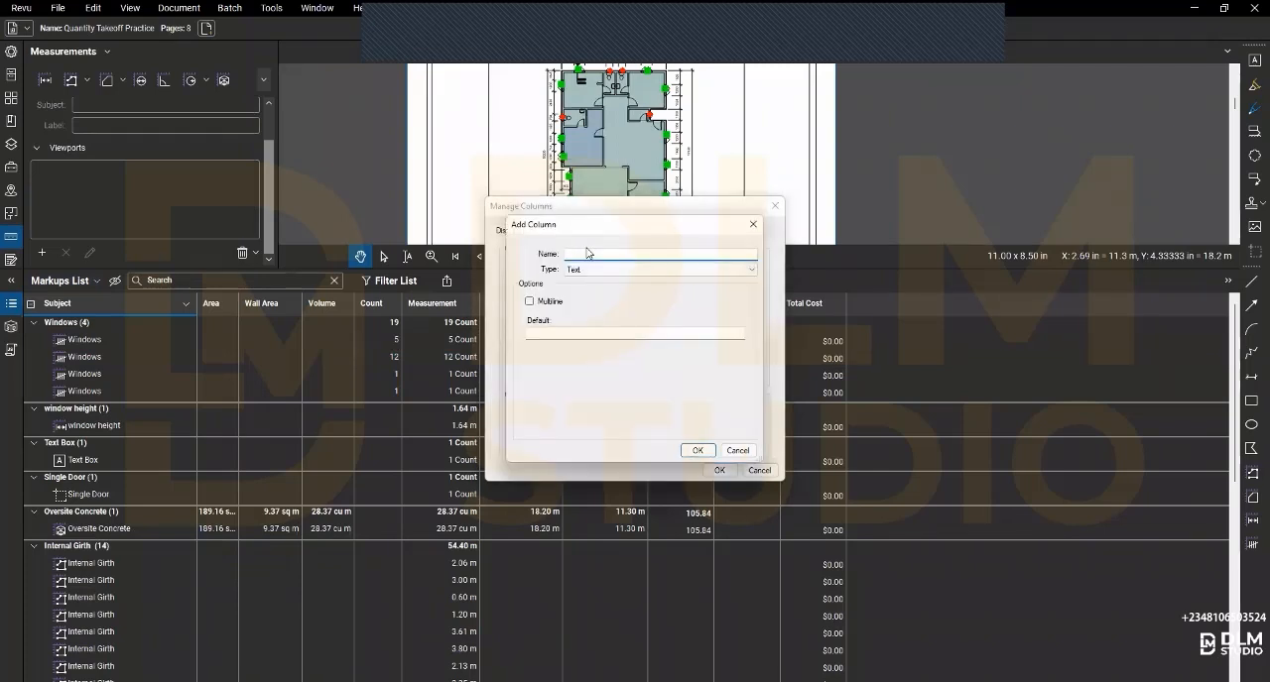
text(otal Window COst)
click(633, 268)
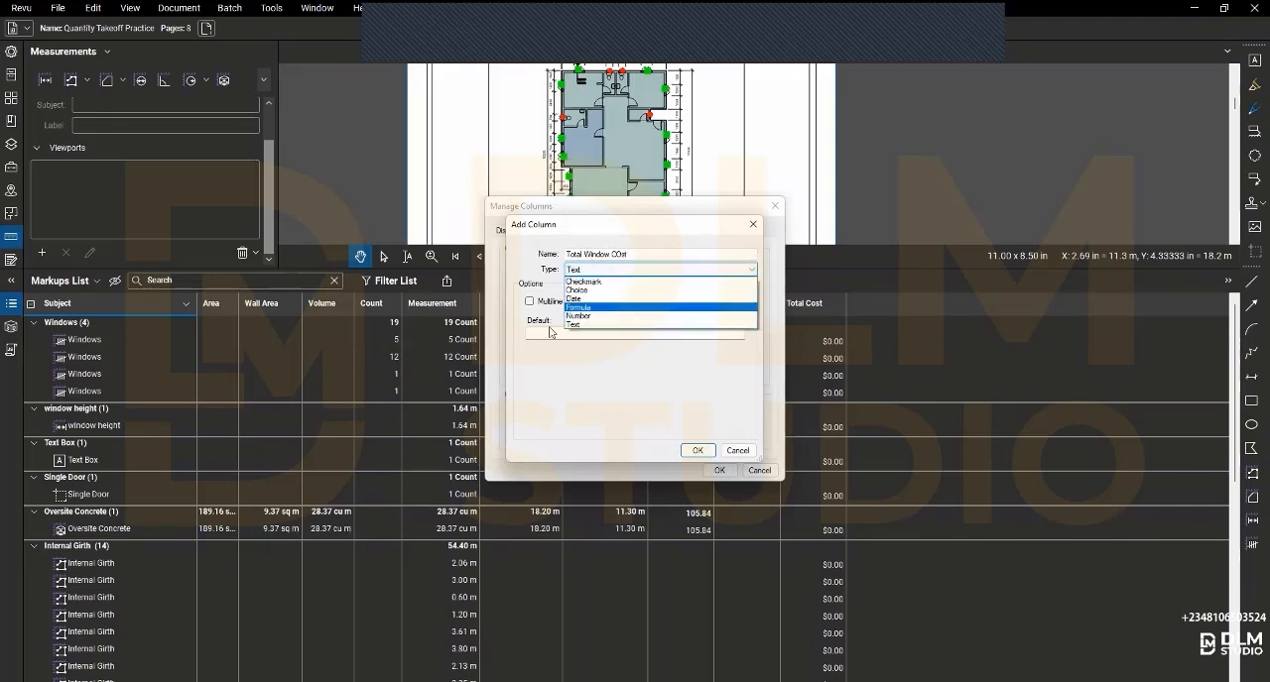
click(628, 308)
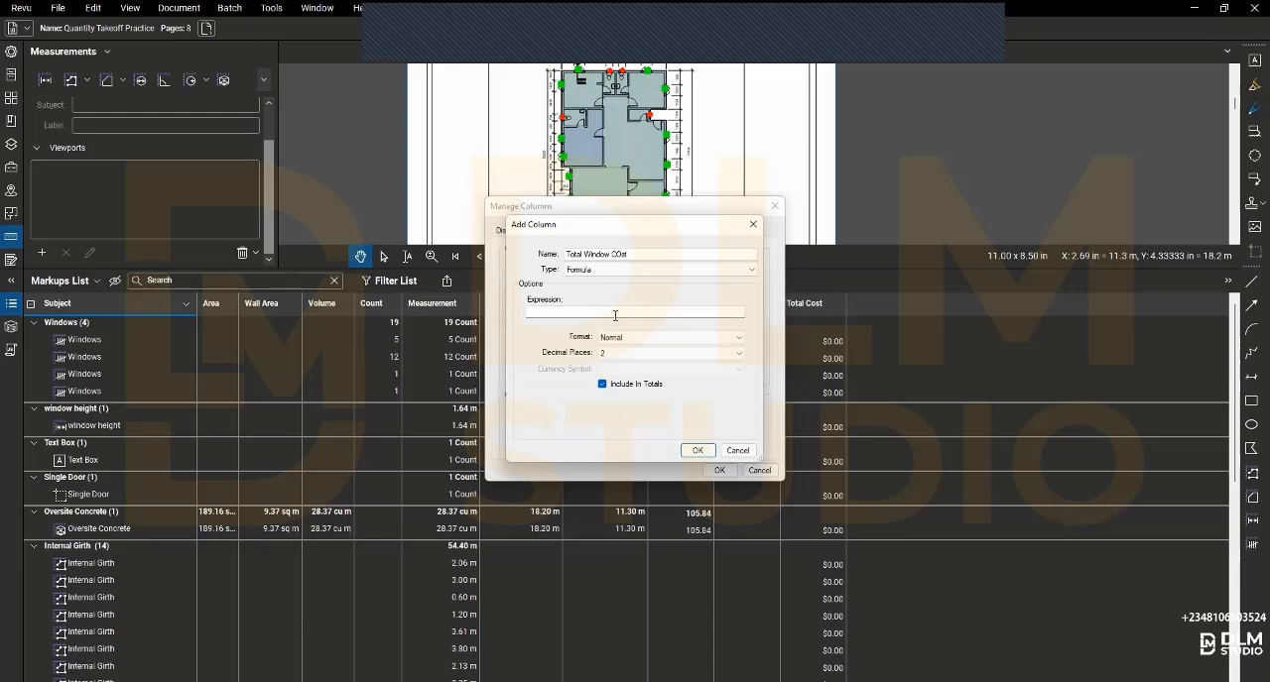
- Define the expression of the new formula column as Rate*Count
click(615, 316)
text(r)
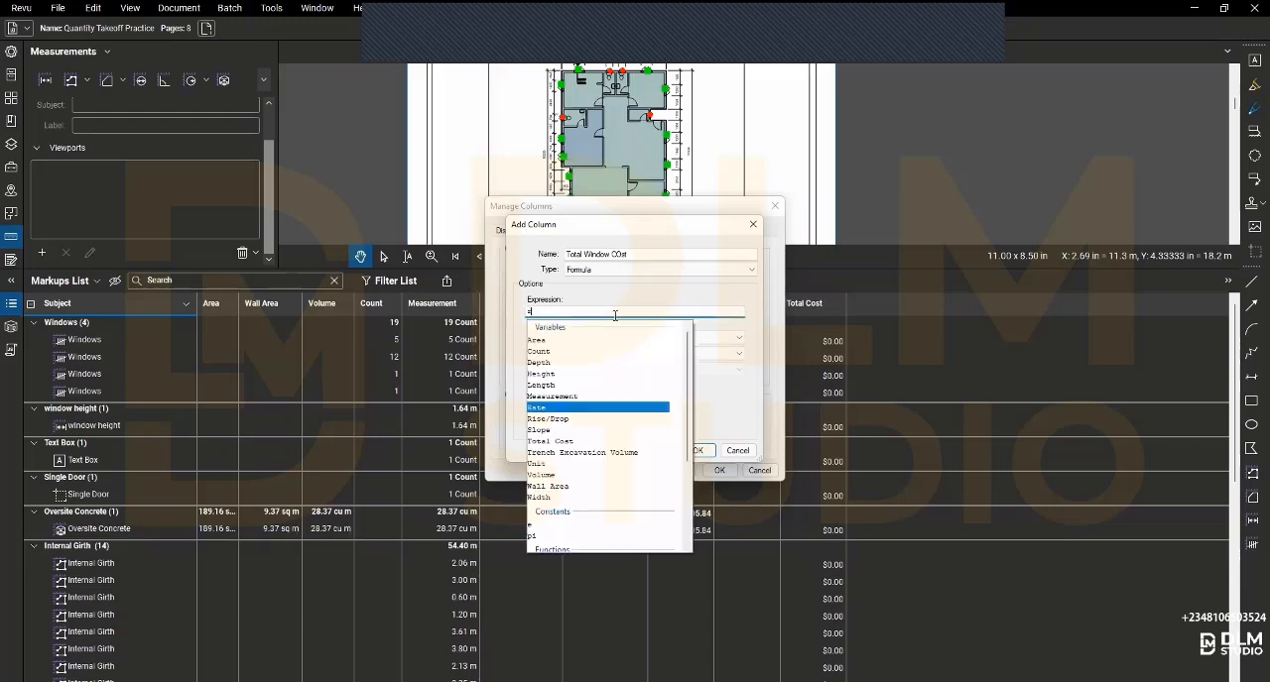
click(542, 410)
text(*)
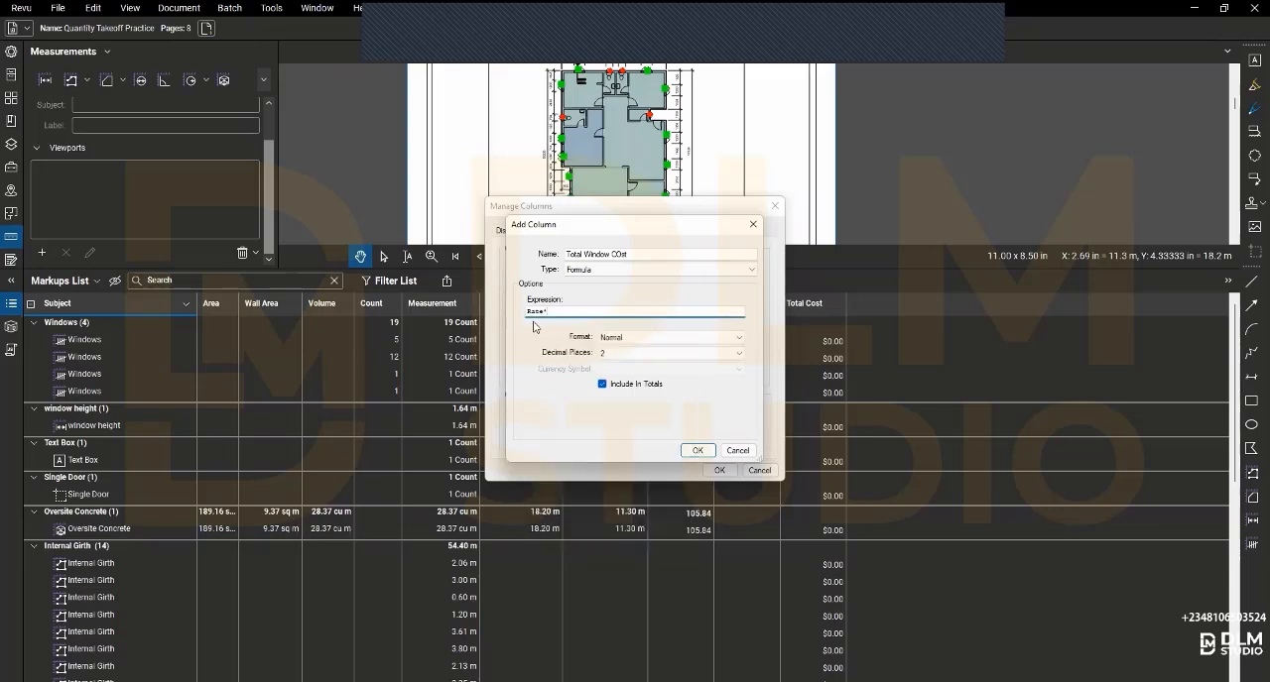
text(c)
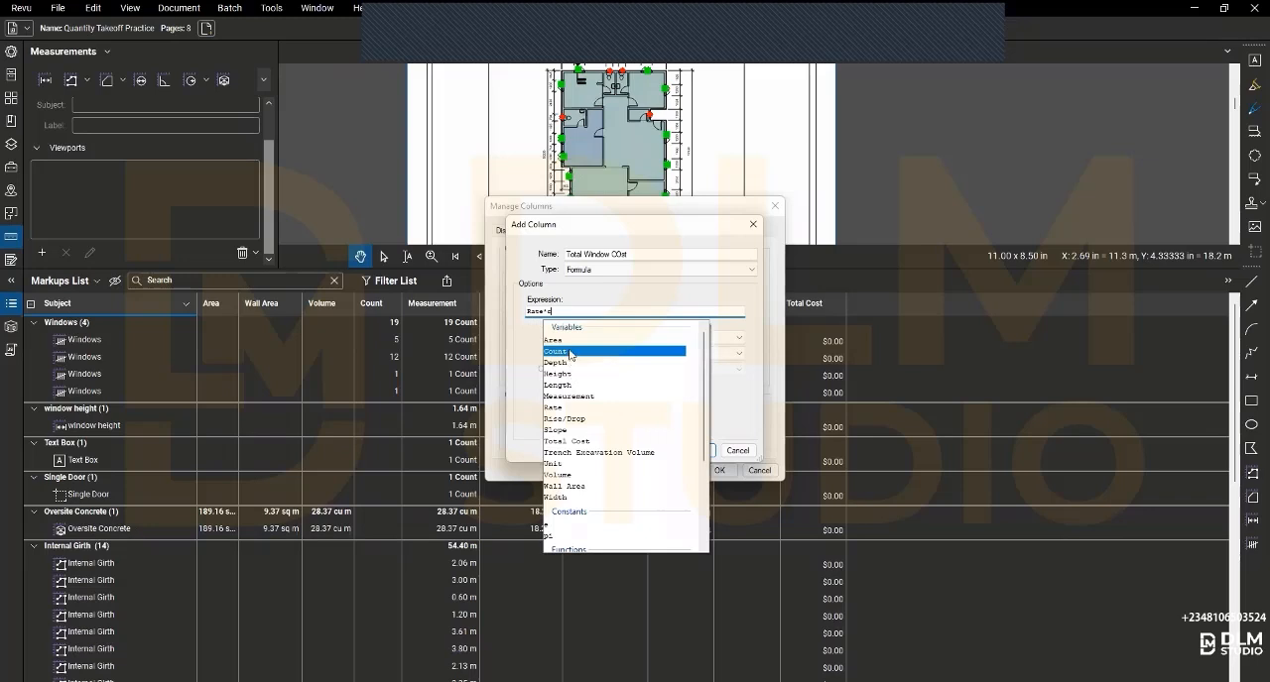
click(571, 351)
- Format the new column as Currency with 2 decimal places and the Dollar ($) symbol, and accept the column settings
click(670, 337)
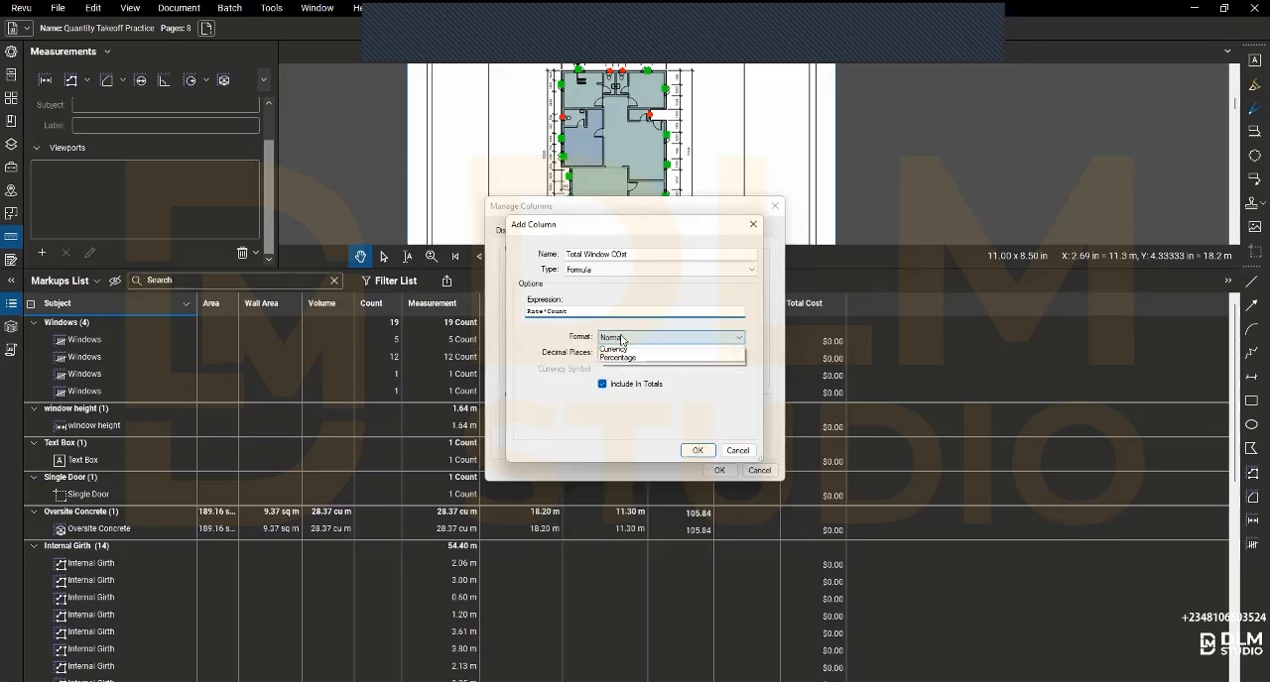
click(613, 359)
click(613, 355)
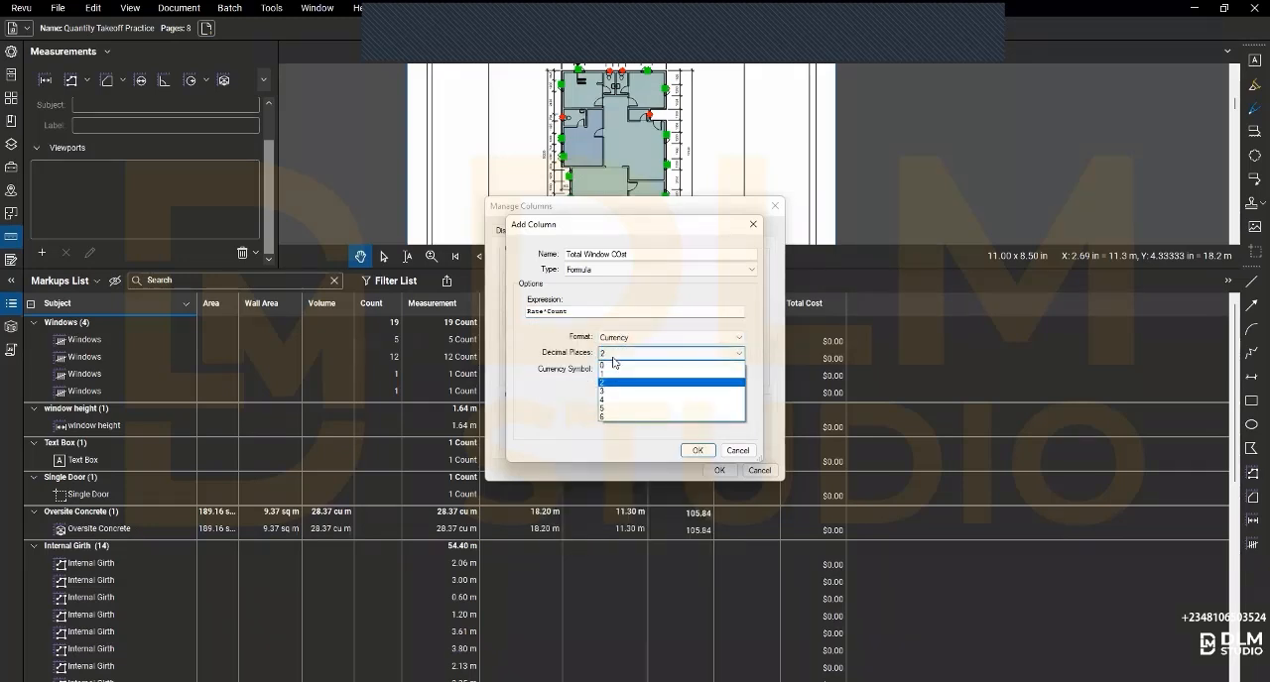
click(617, 371)
click(618, 369)
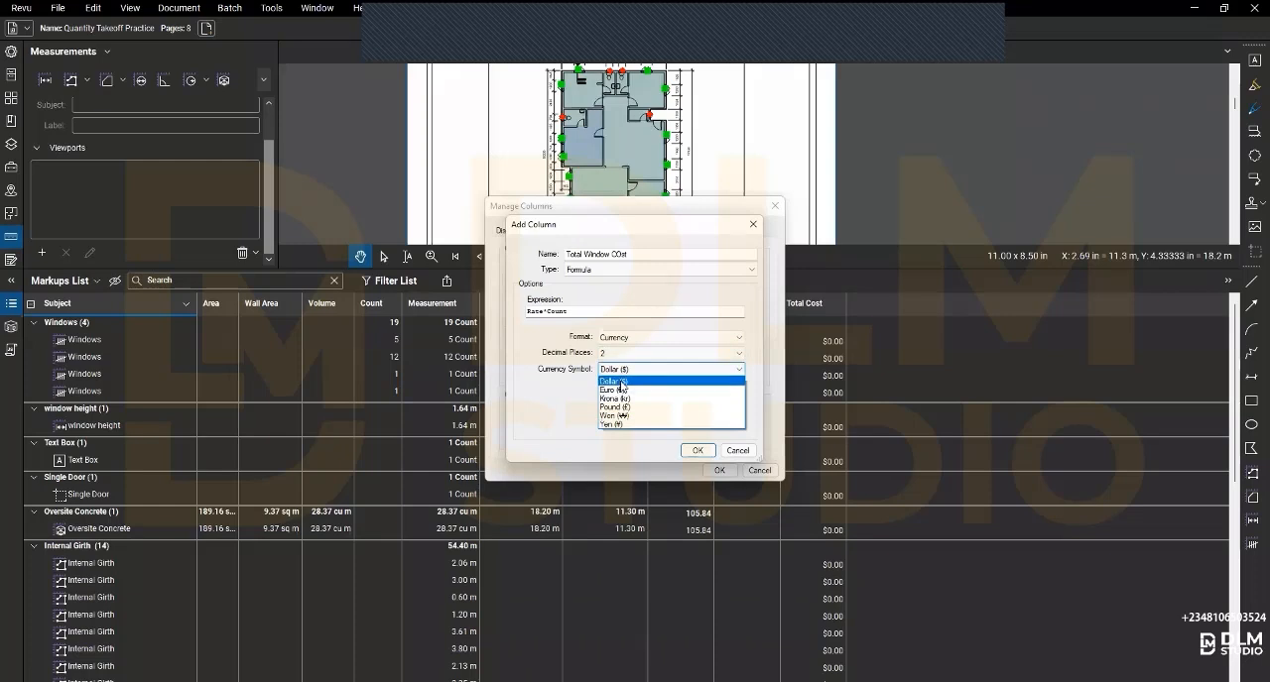
click(613, 381)
click(695, 452)
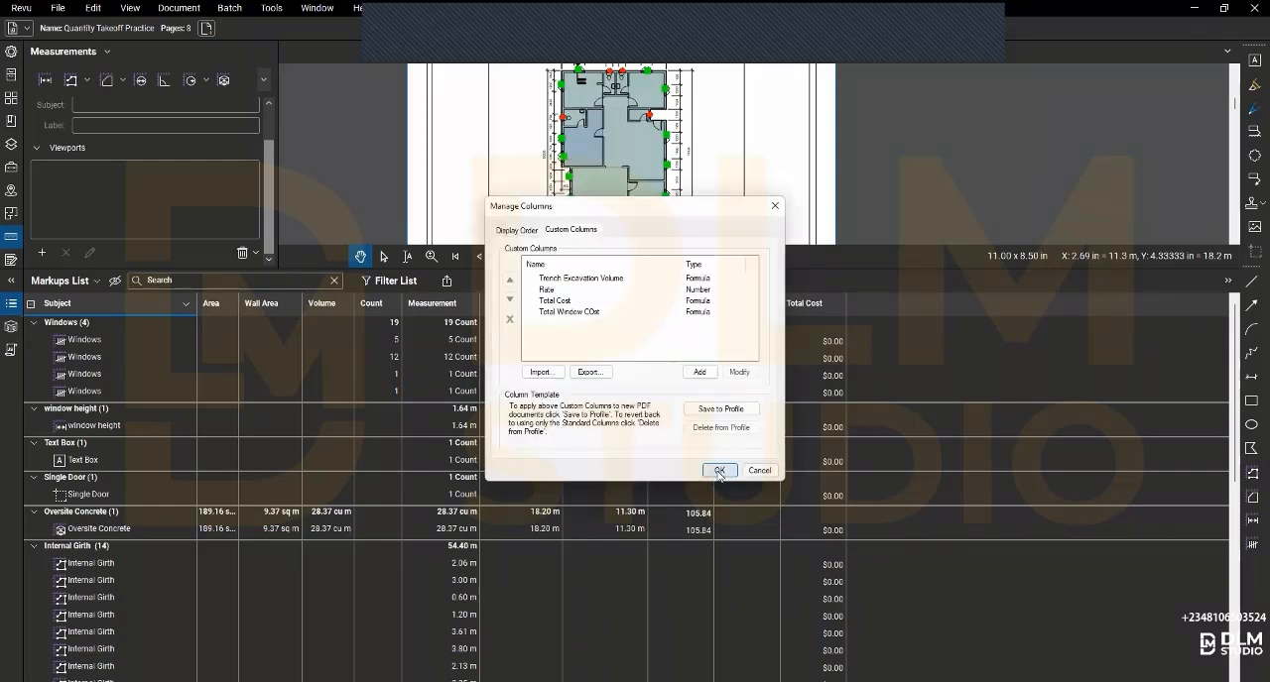
click(719, 472)
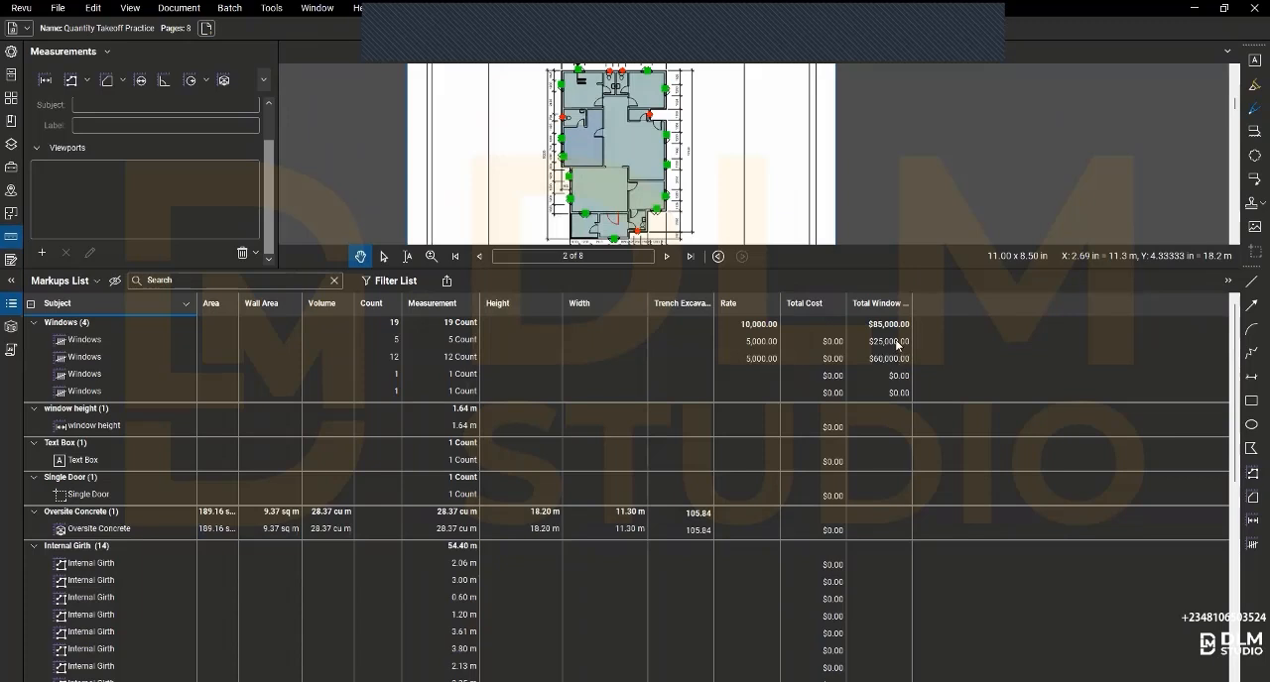
- Set the Rate of the third Windows markup, the first one with a count of 1, to 2500
click(762, 374)
click(761, 374)
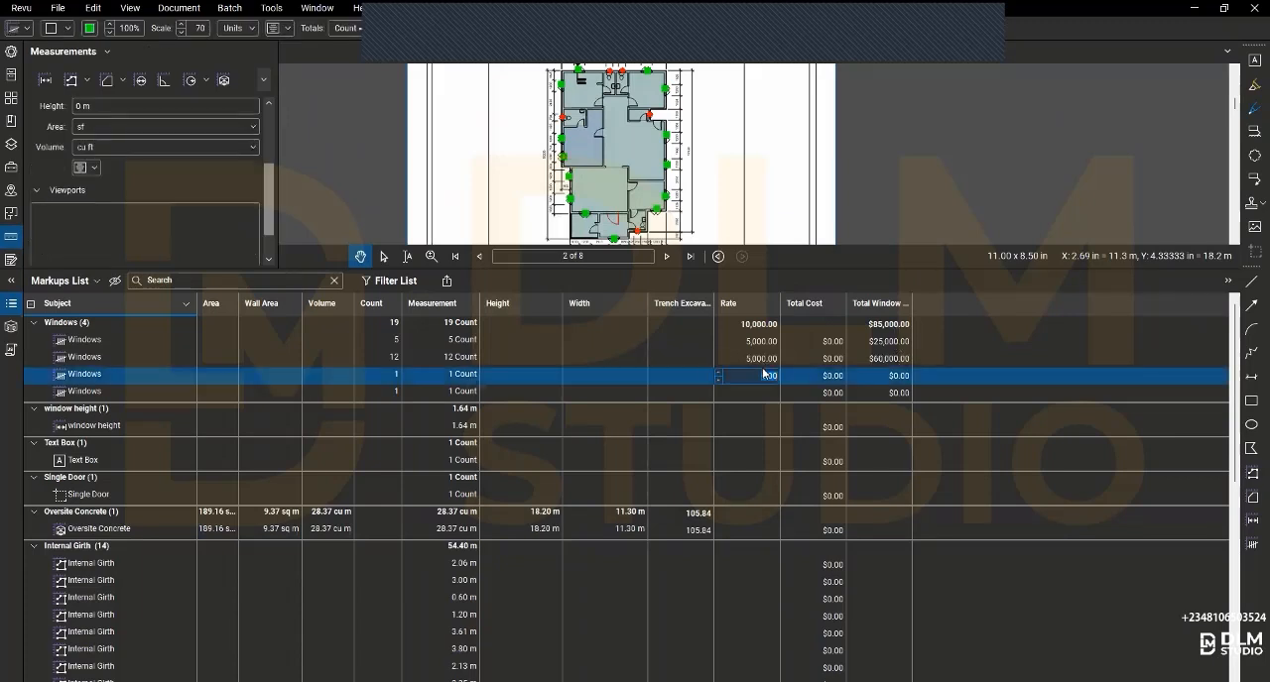
text(2500)
key(Return)
- Set the Rate of the fourth Windows markup, the last one with a count of 1, to 3500
click(740, 393)
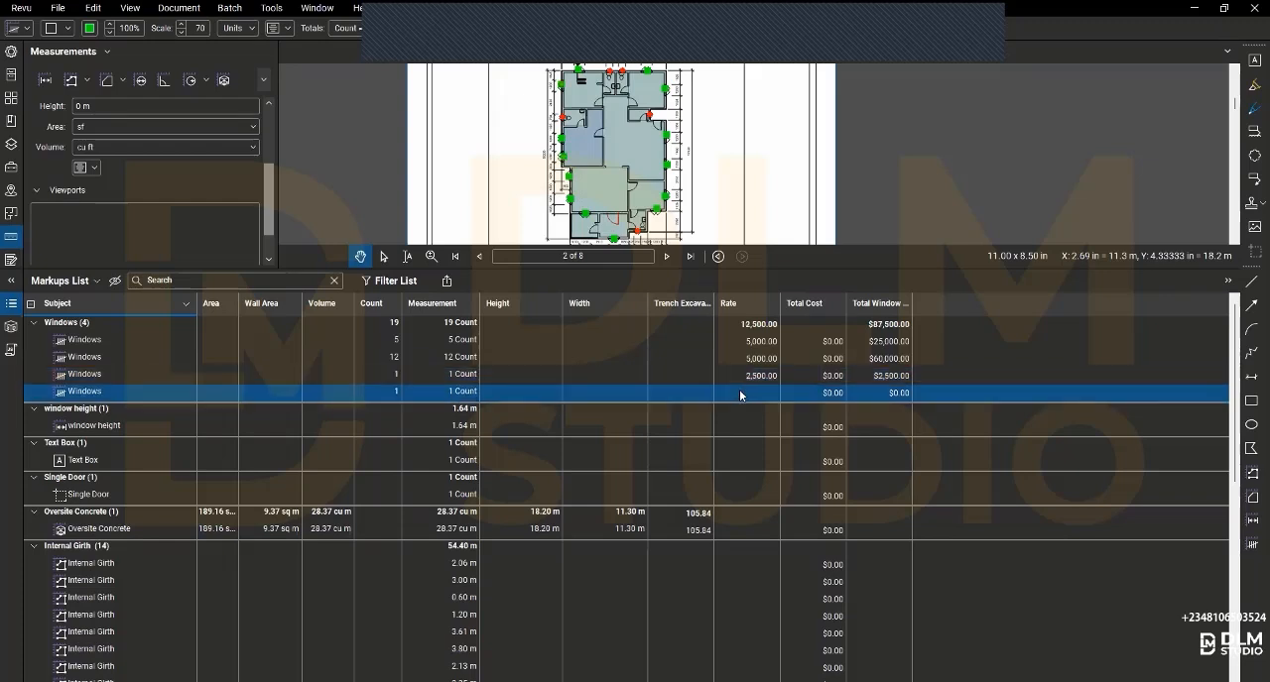
click(740, 393)
text(3500)
key(Return)
- Review the total window cost of each of the four Windows markups in turn
click(891, 343)
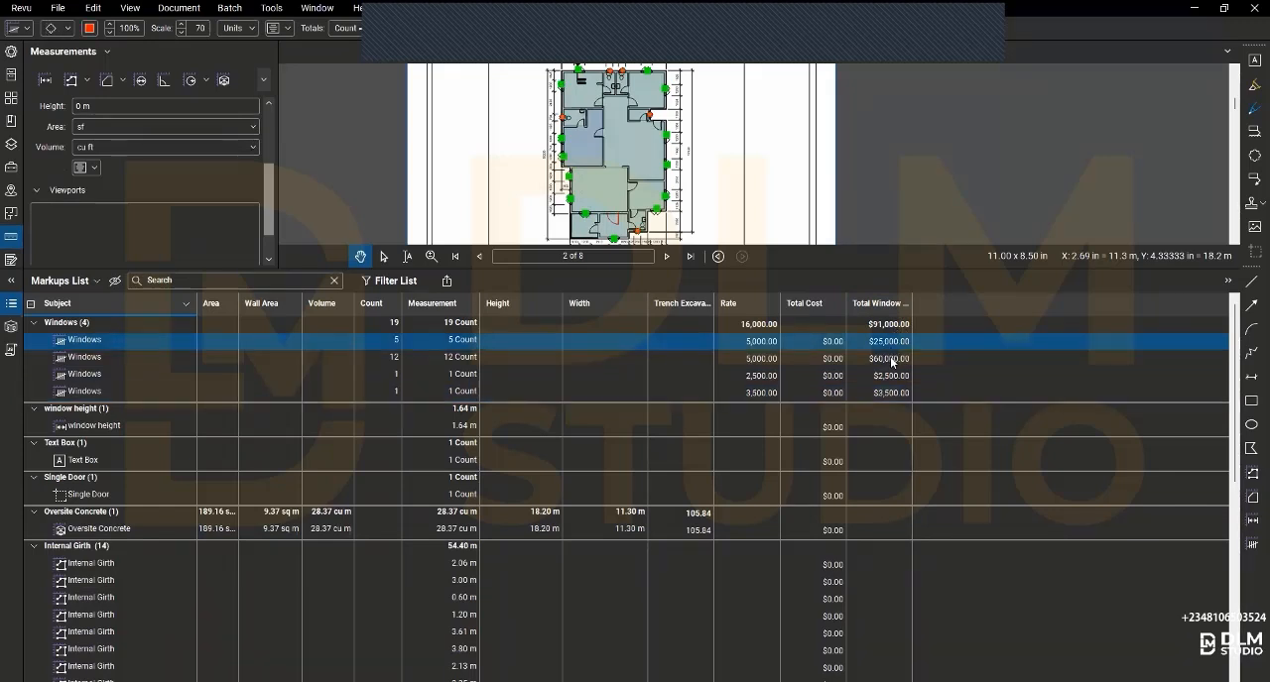
click(890, 363)
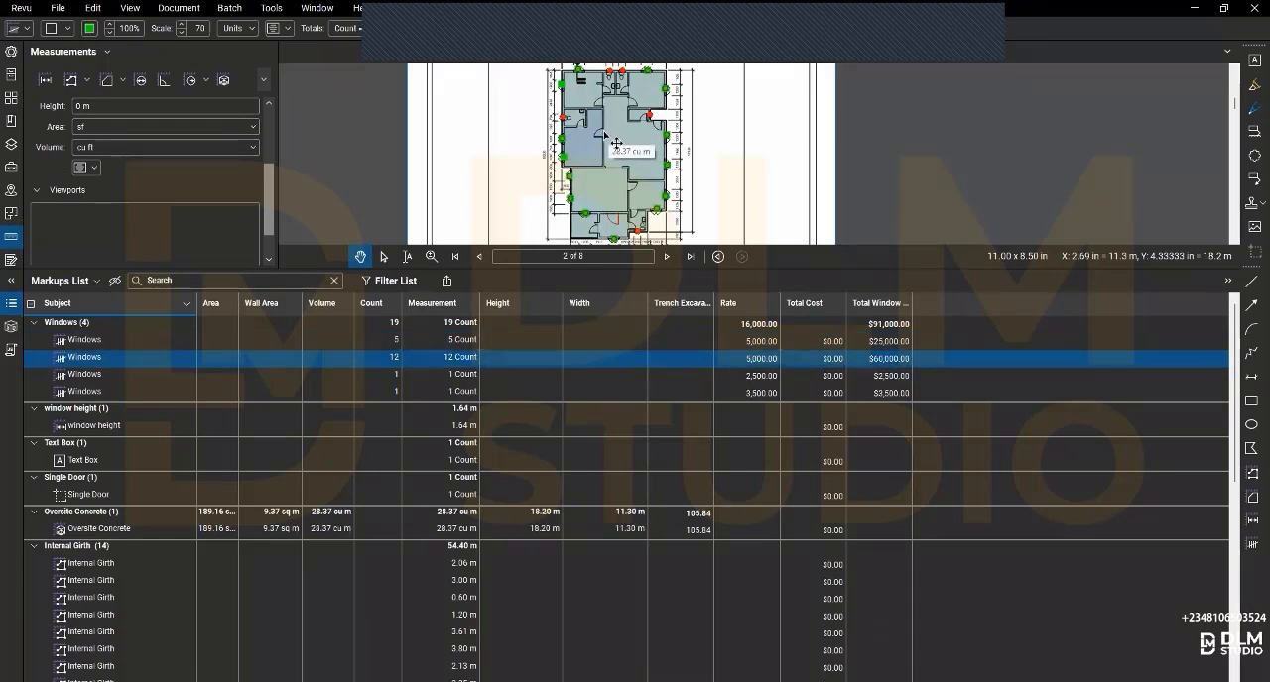
click(863, 376)
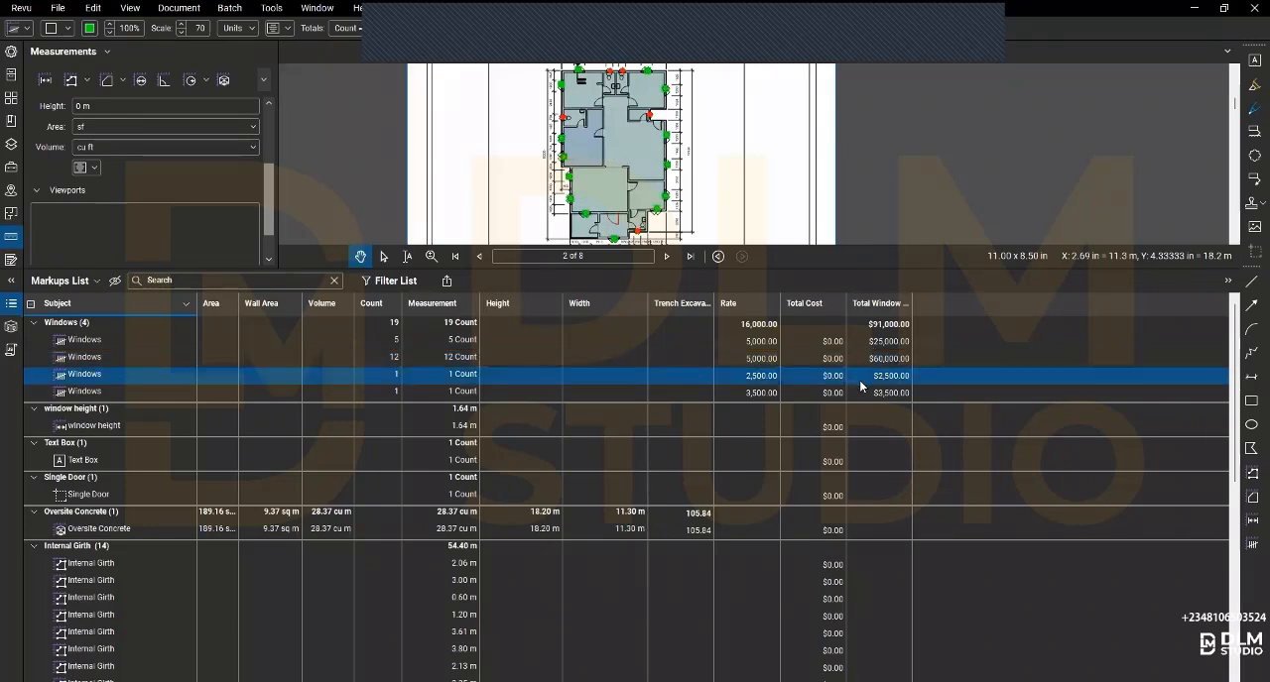
click(862, 394)
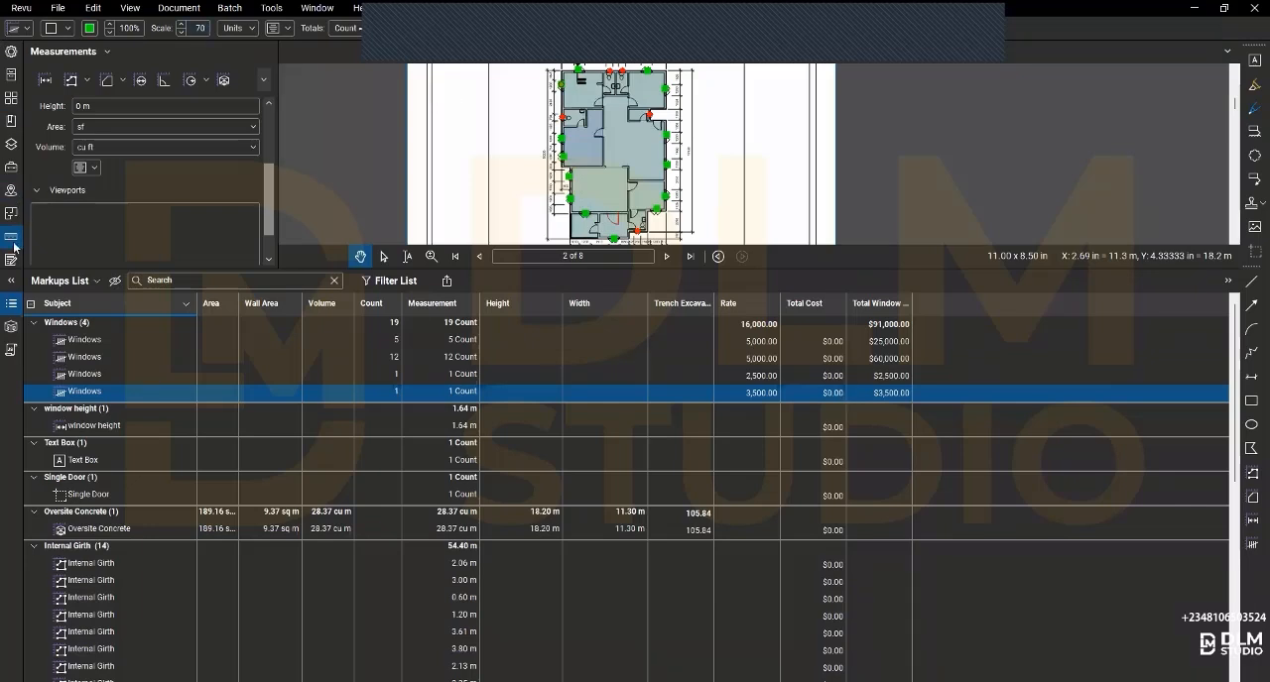
- Hide the Markups List and display the roof plan on page 5 enlarged
click(10, 307)
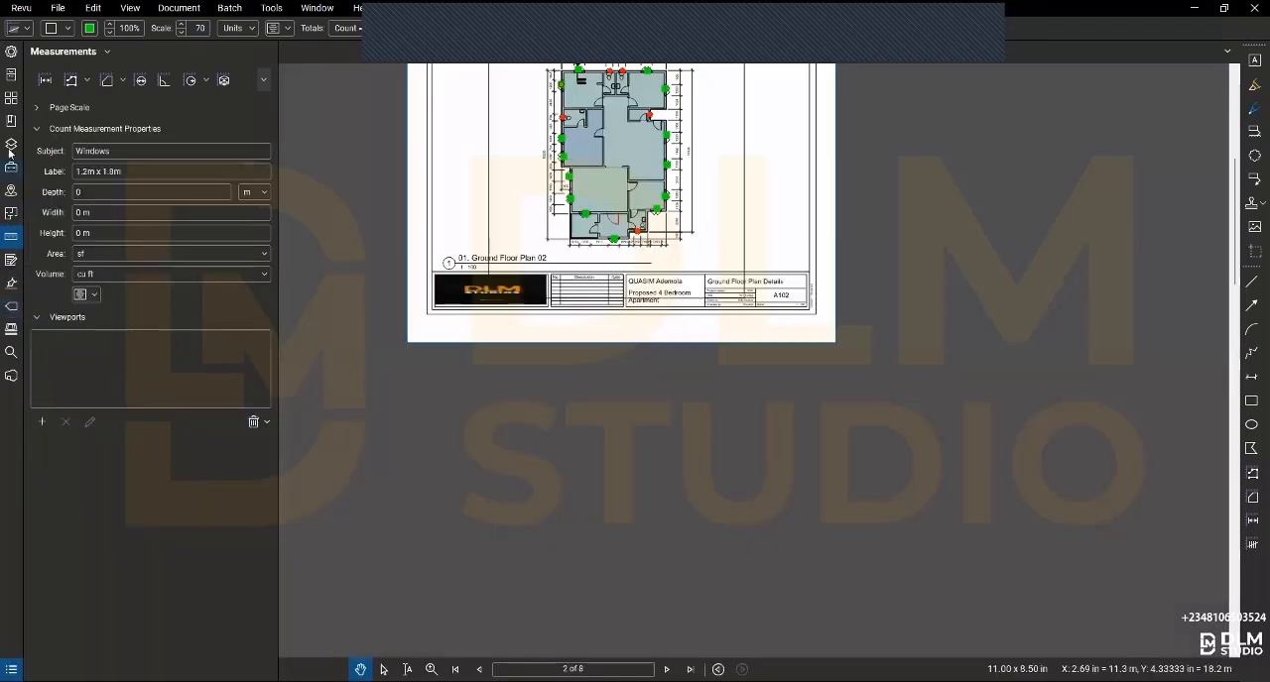
click(10, 98)
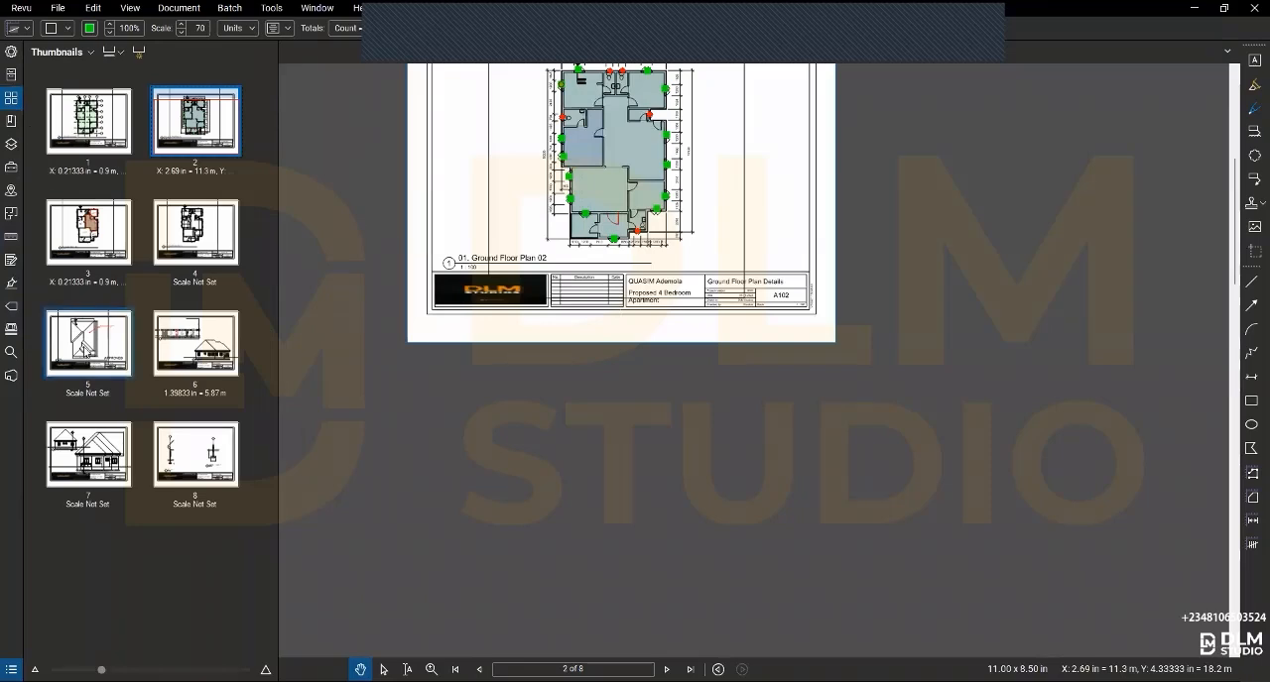
click(87, 347)
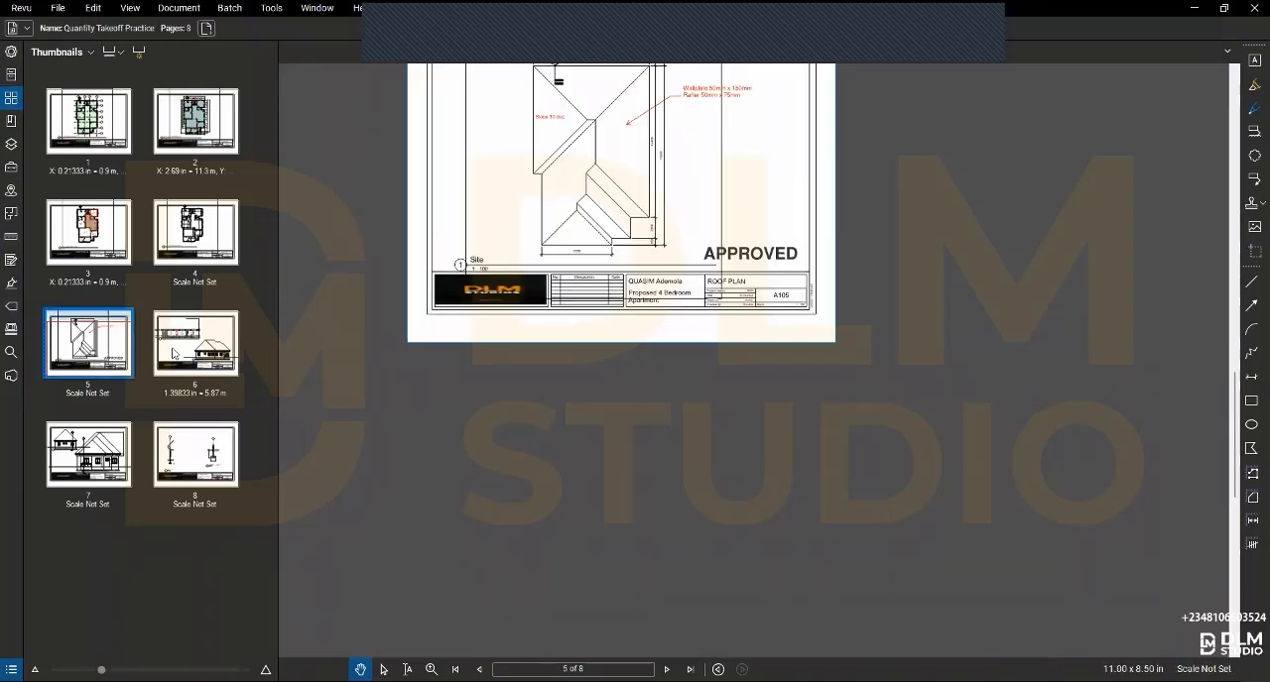
scroll(575, 241, up, 5)
scroll(591, 263, up, 3)
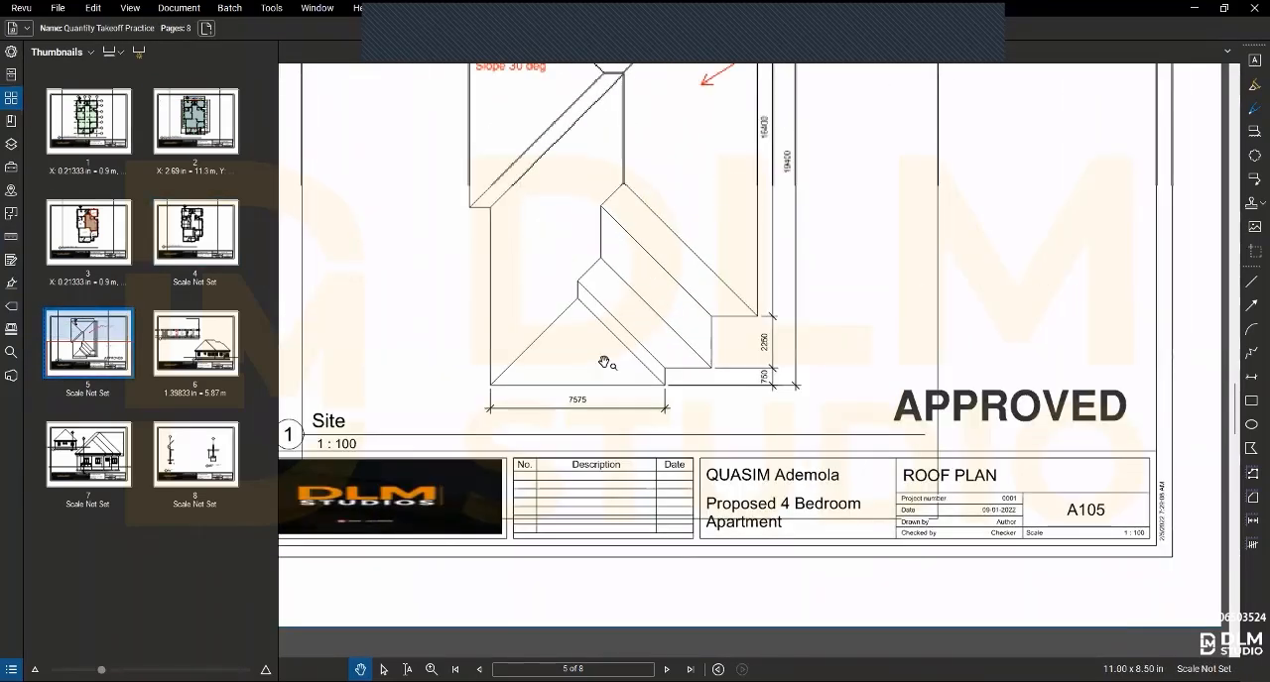
- Show the page scale settings for page 5 and enable a separate vertical scale
click(11, 238)
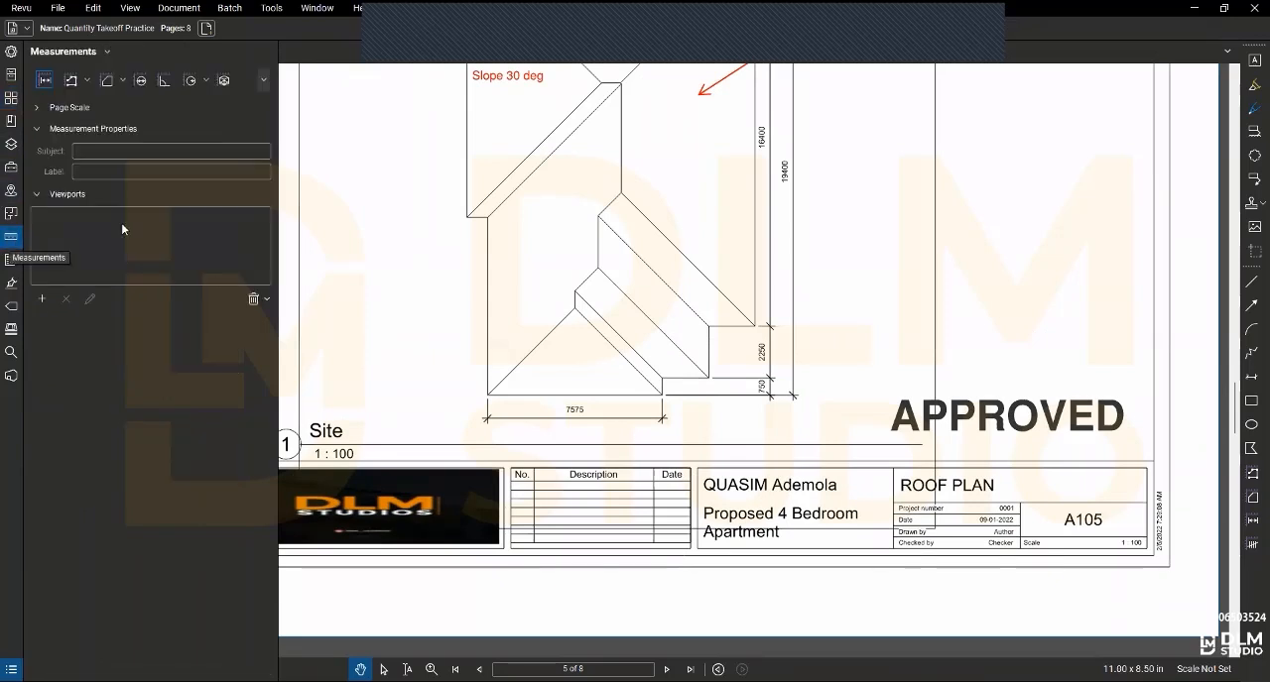
click(35, 107)
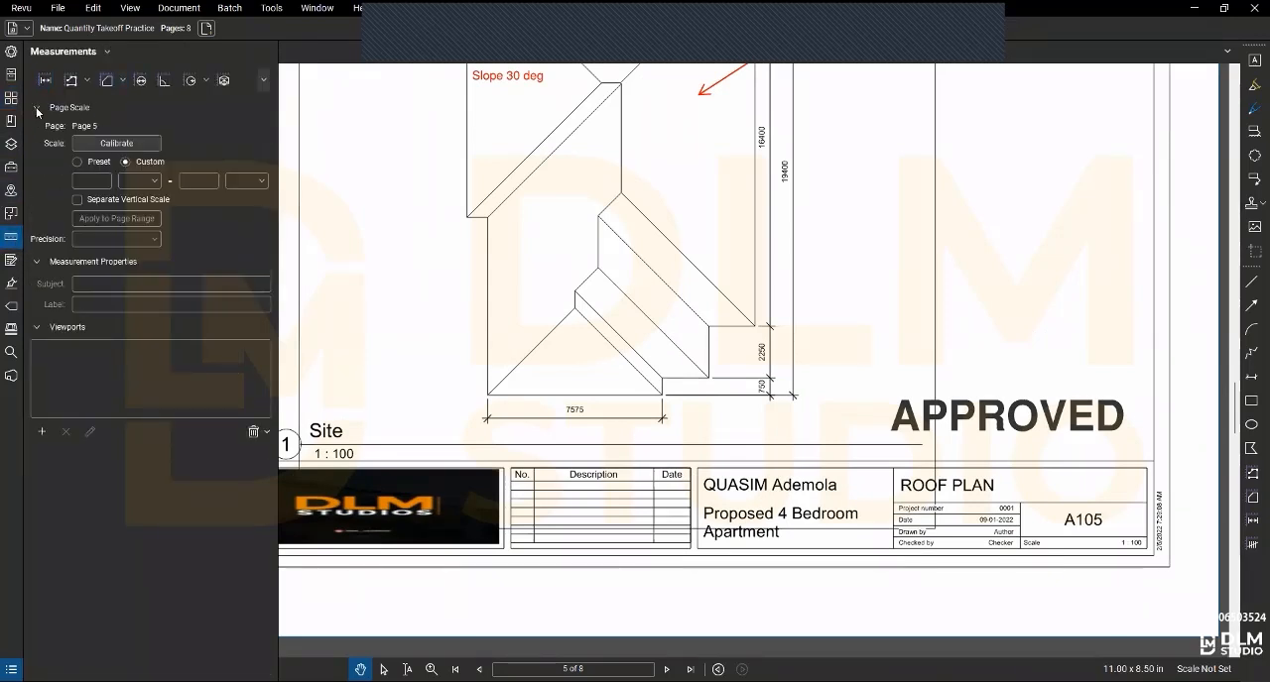
click(98, 202)
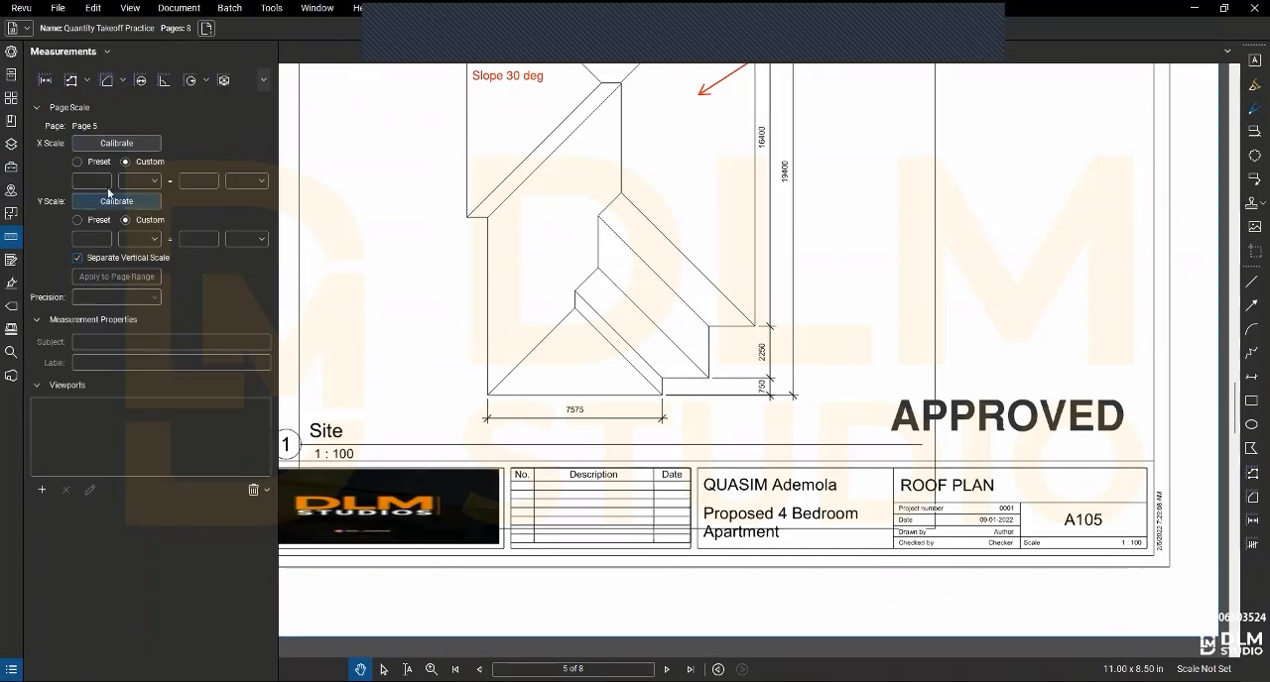
- Calibrate the X scale of page 5 along the roof plan's 7575 dimension as 7.575 m and apply it
click(116, 144)
click(487, 419)
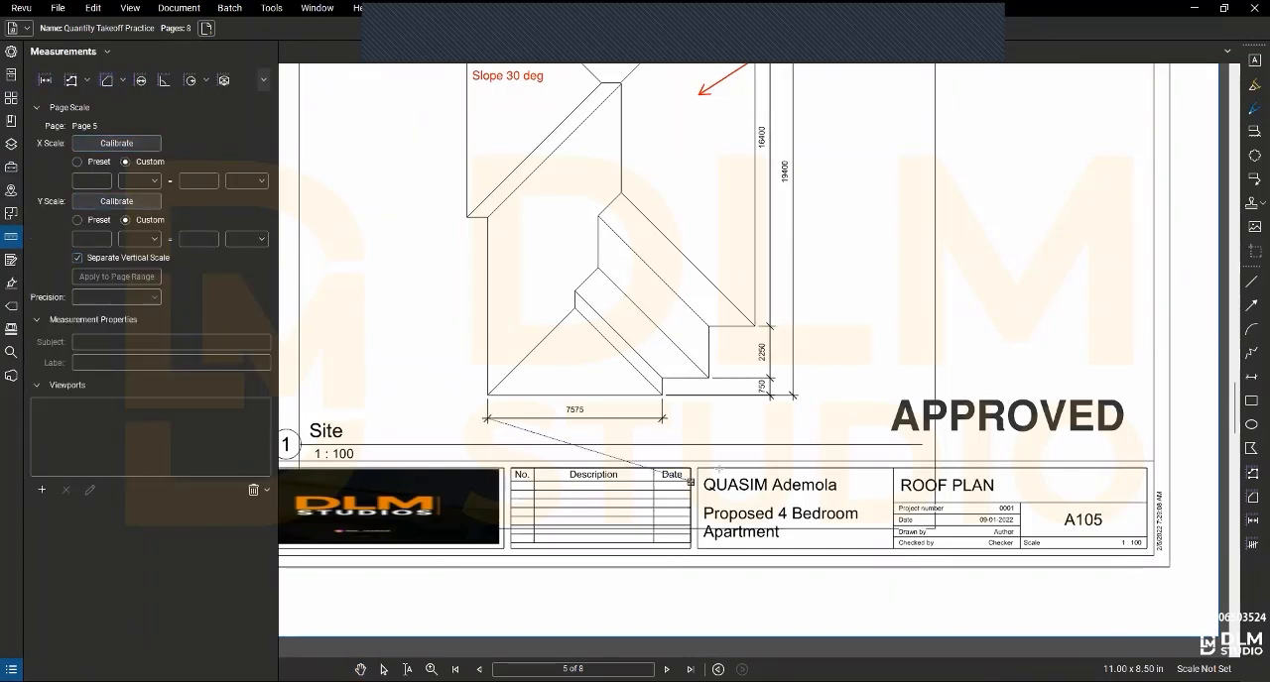
click(662, 419)
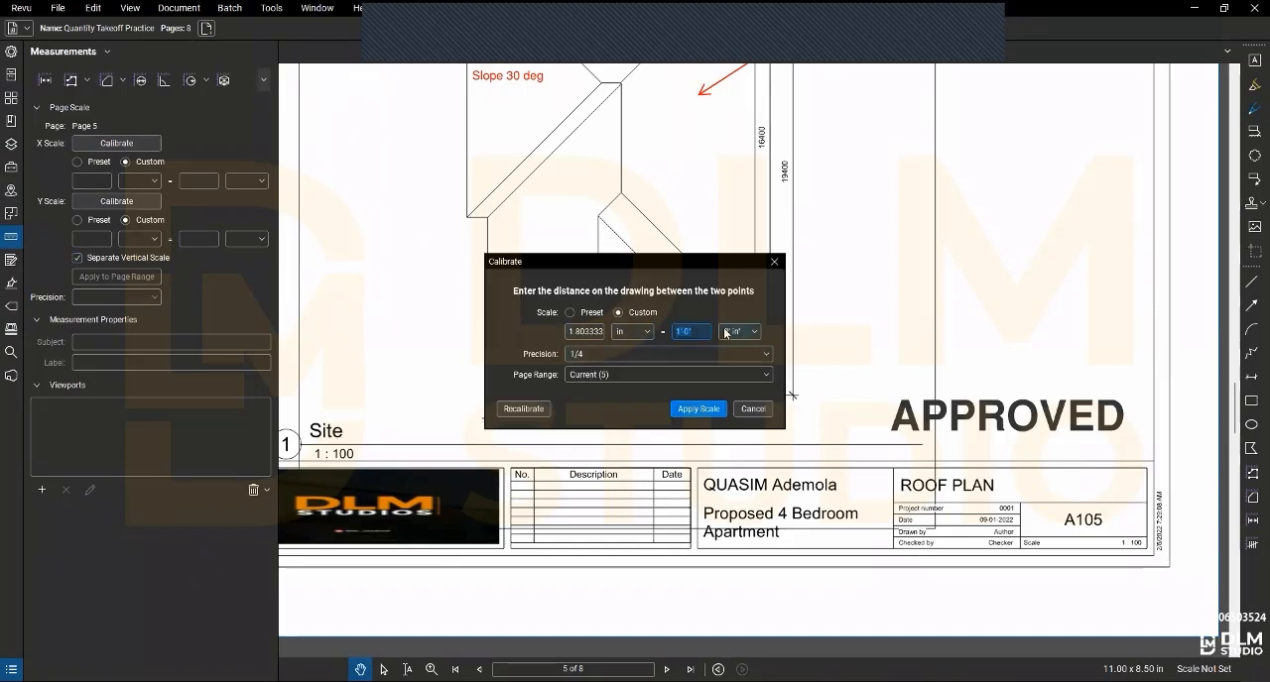
click(738, 331)
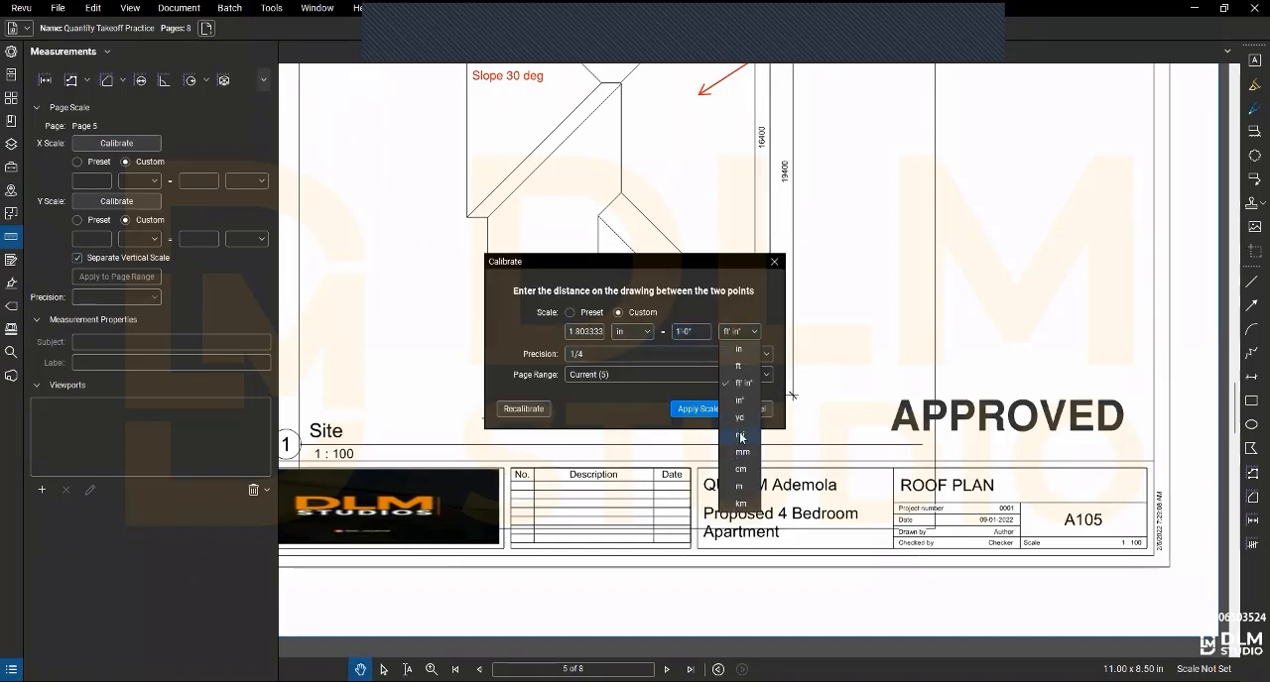
click(738, 487)
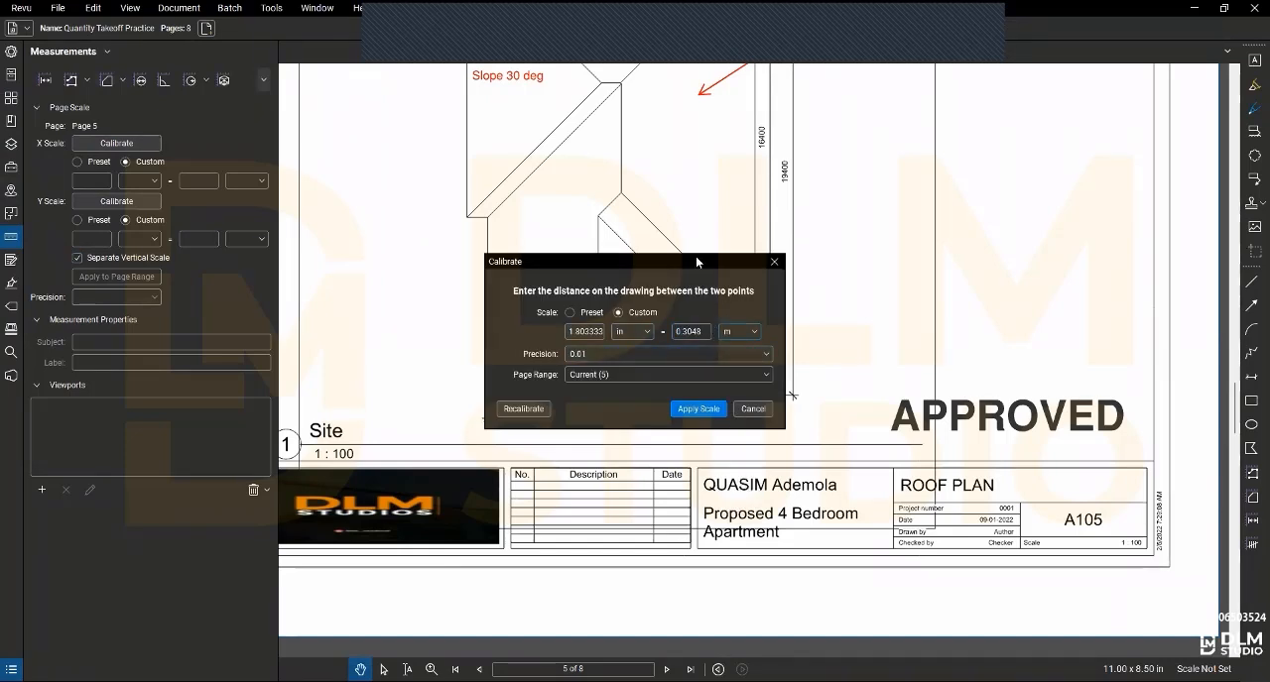
drag(695, 256, 842, 174)
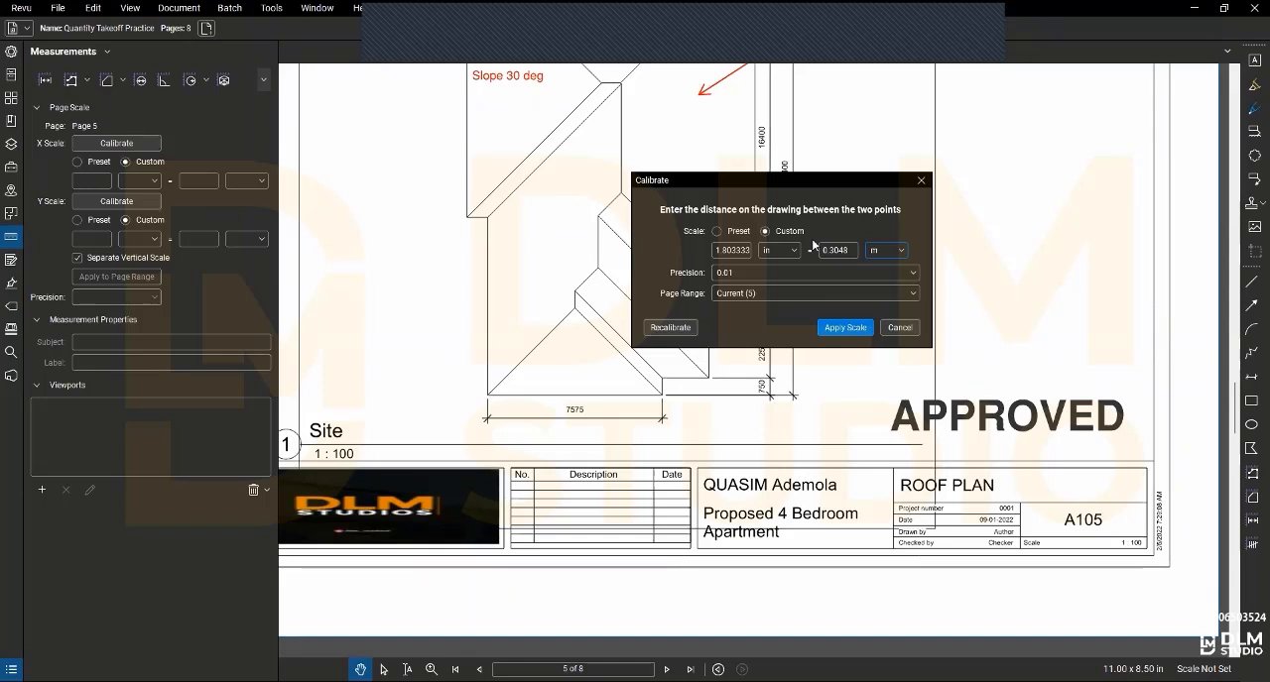
double_click(838, 250)
text(7)
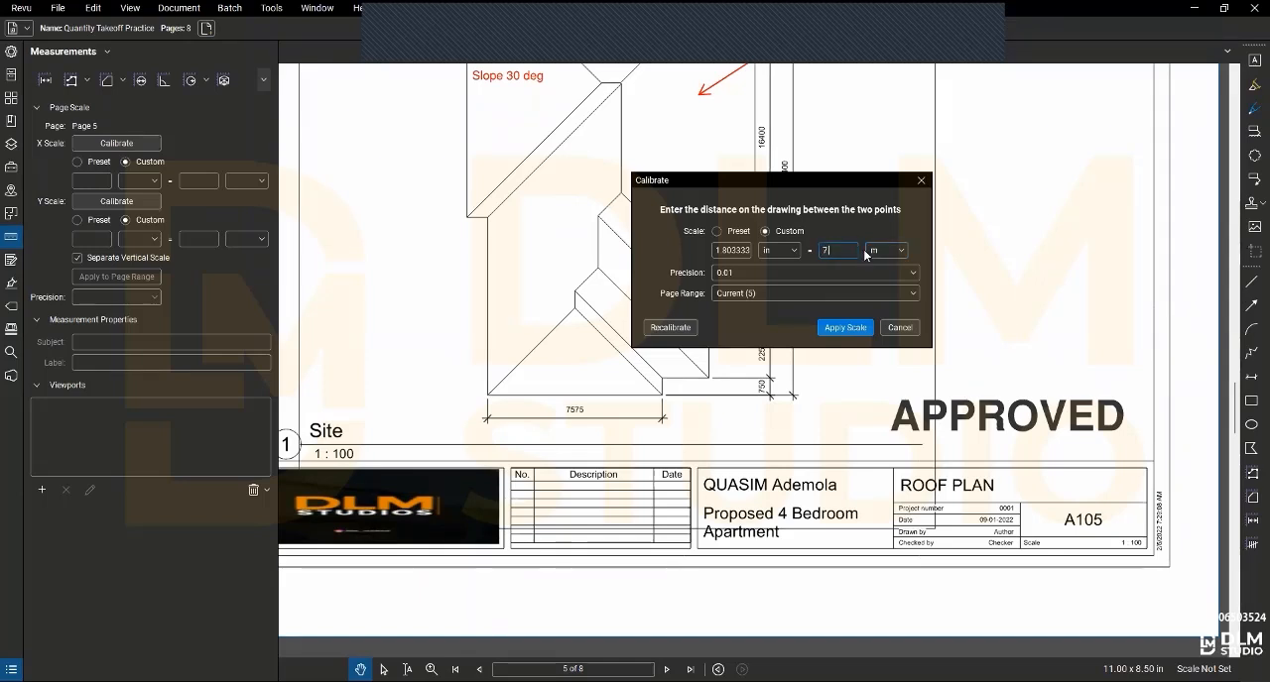
text(.575)
click(833, 328)
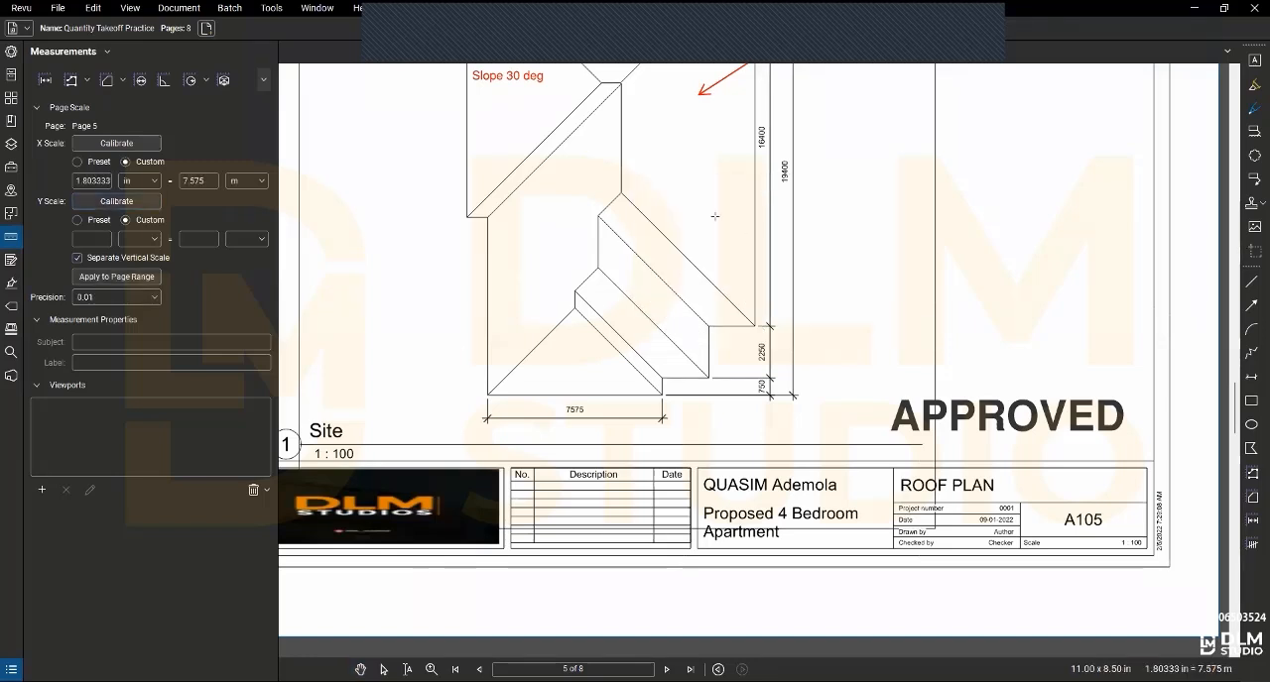
- Calibrate the Y scale of page 5 along the roof plan's 16400 dimension as 16.4 m and apply it
drag(732, 261, 672, 419)
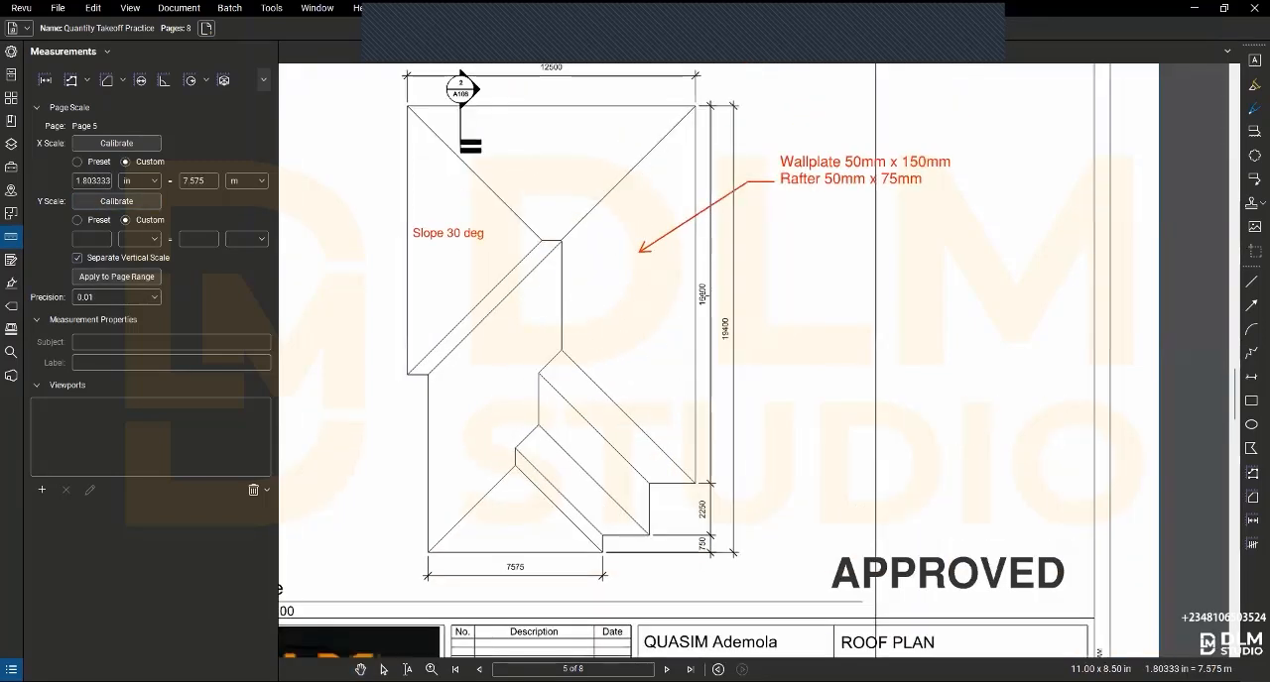
click(710, 106)
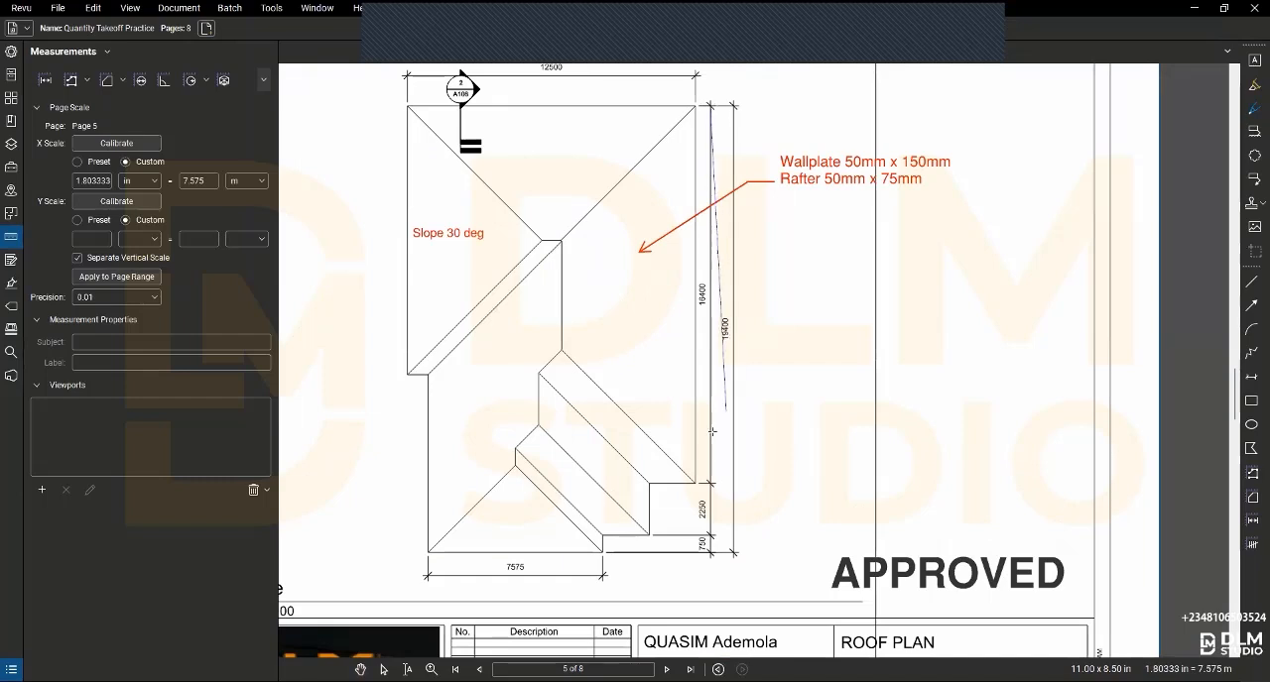
click(711, 484)
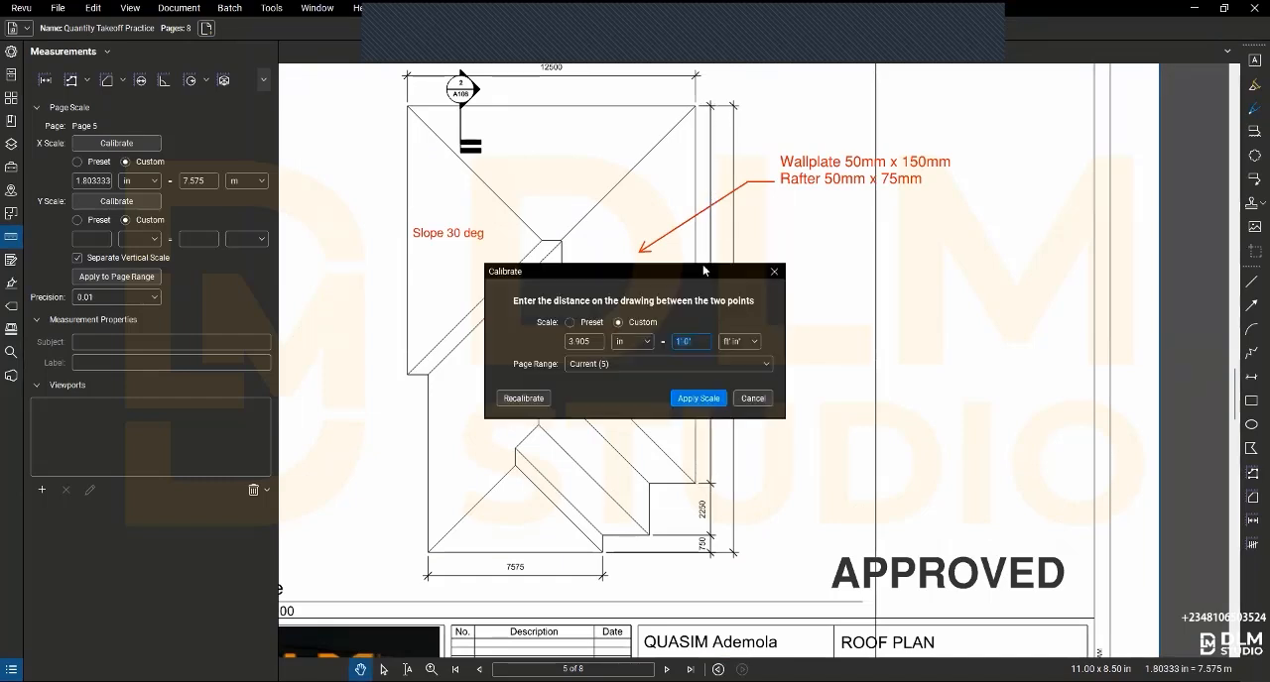
drag(620, 272, 541, 271)
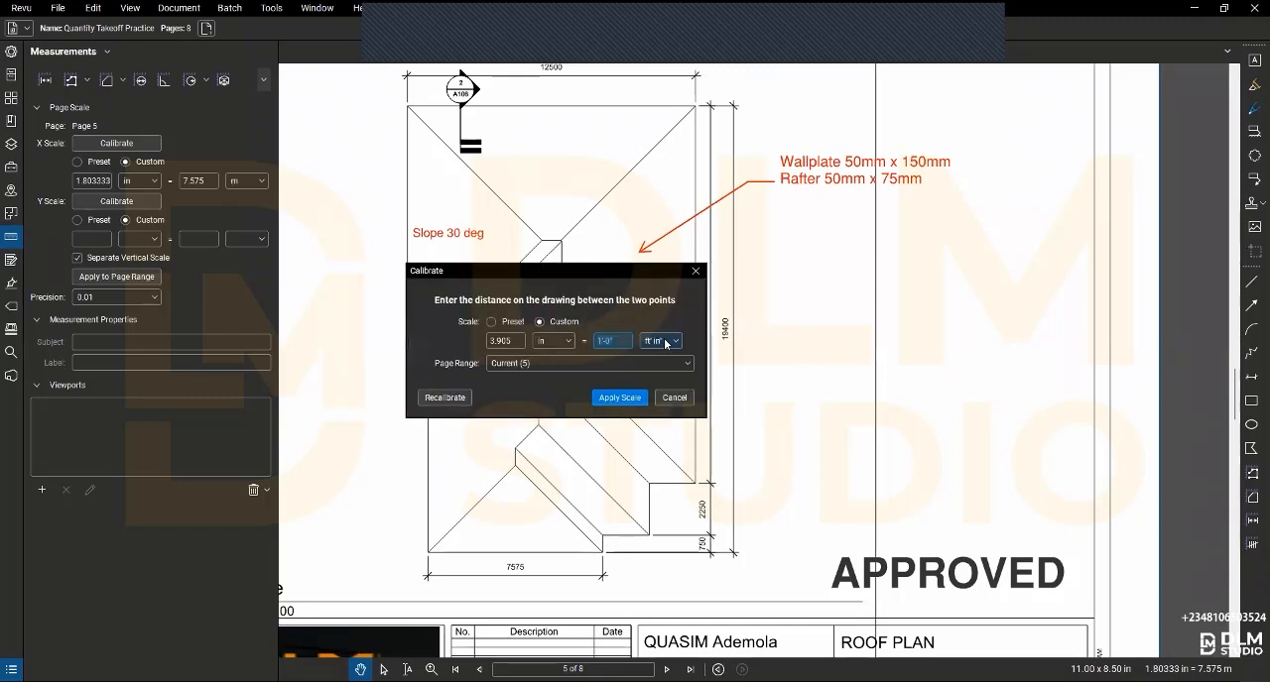
click(665, 341)
click(663, 500)
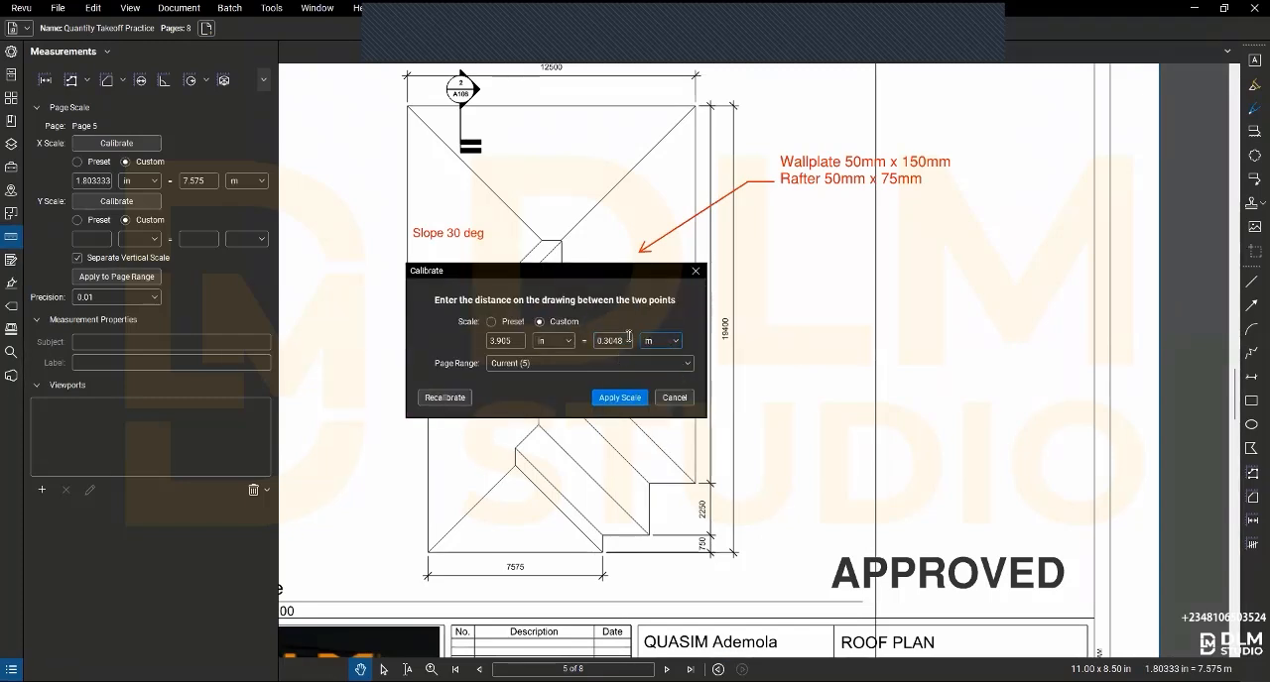
double_click(629, 336)
text(1)
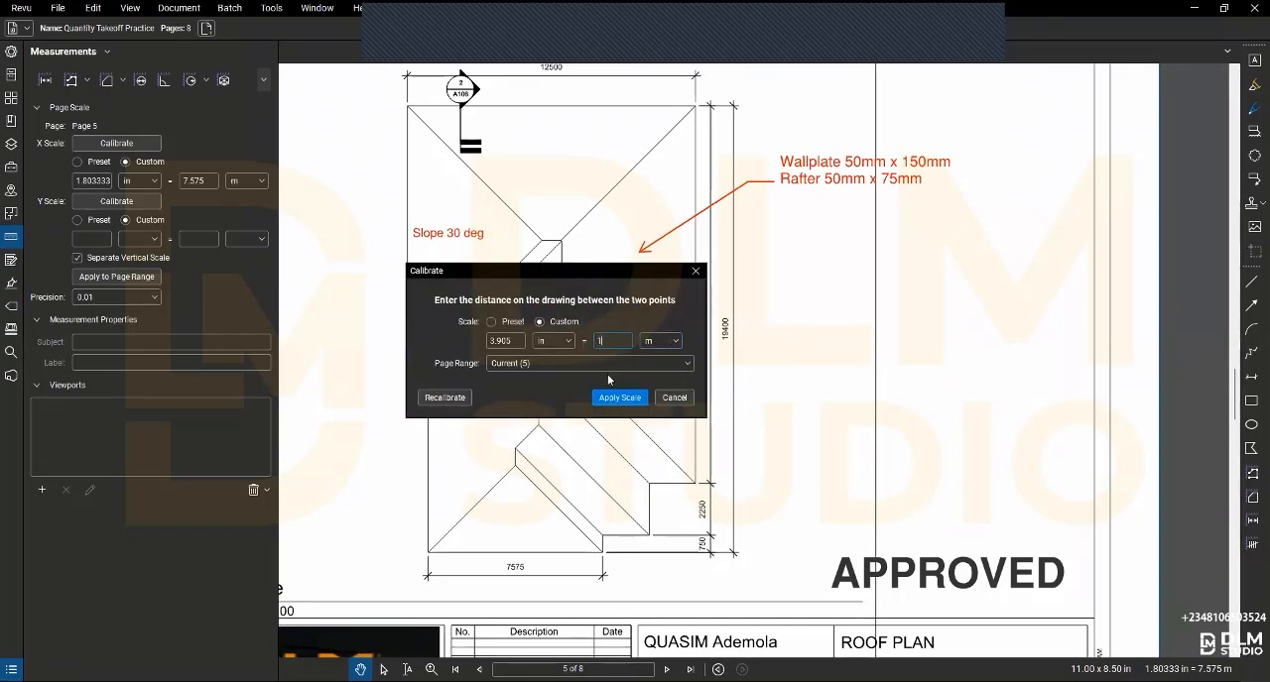
text(6.4)
click(640, 398)
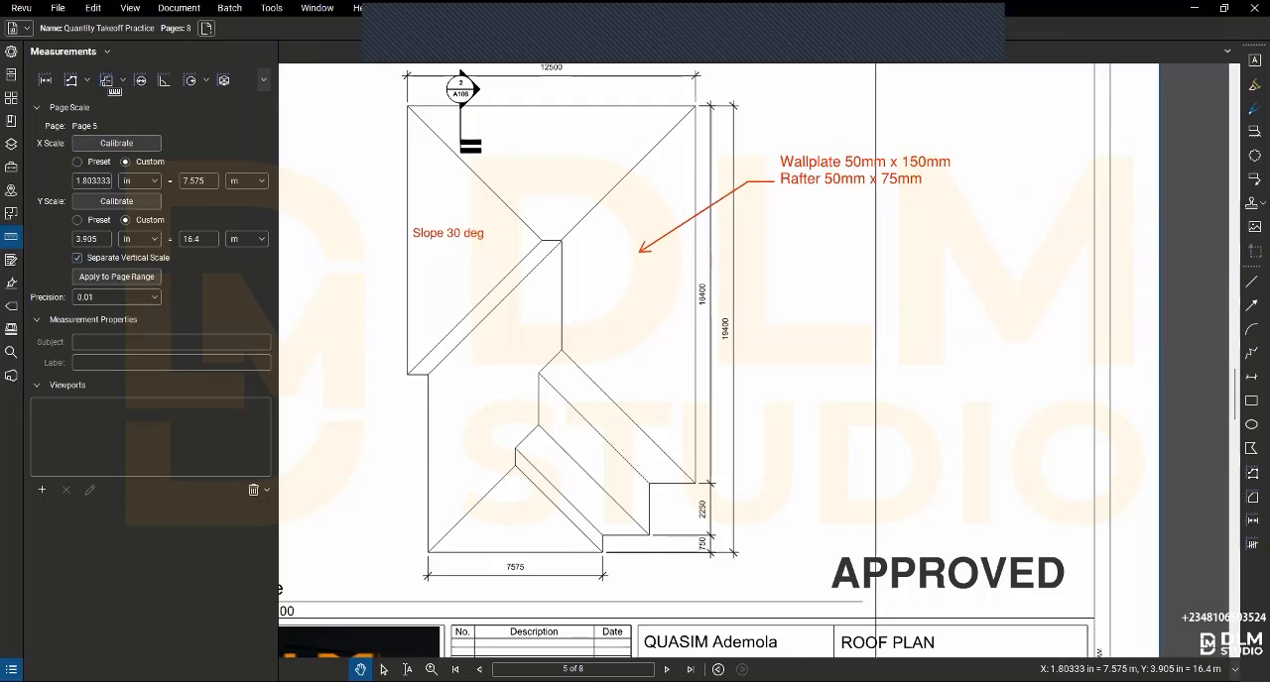
- Start an area measurement and set its slope to 30 using the Degree option
click(109, 83)
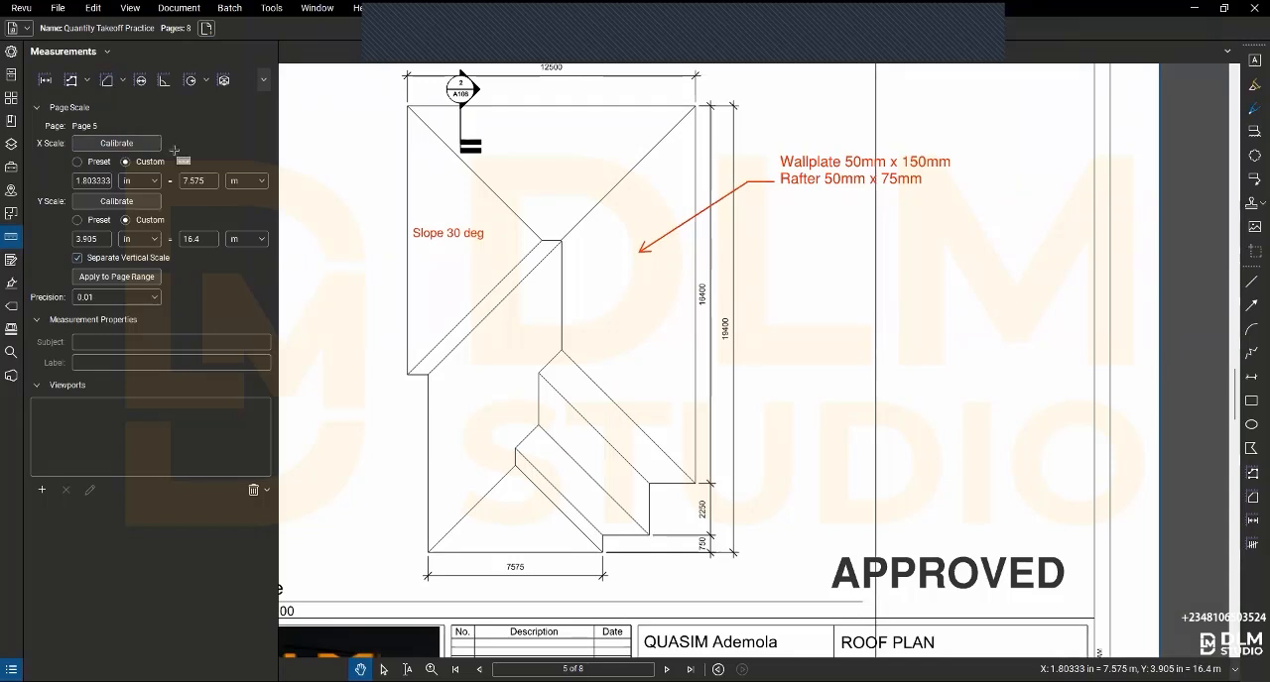
click(37, 108)
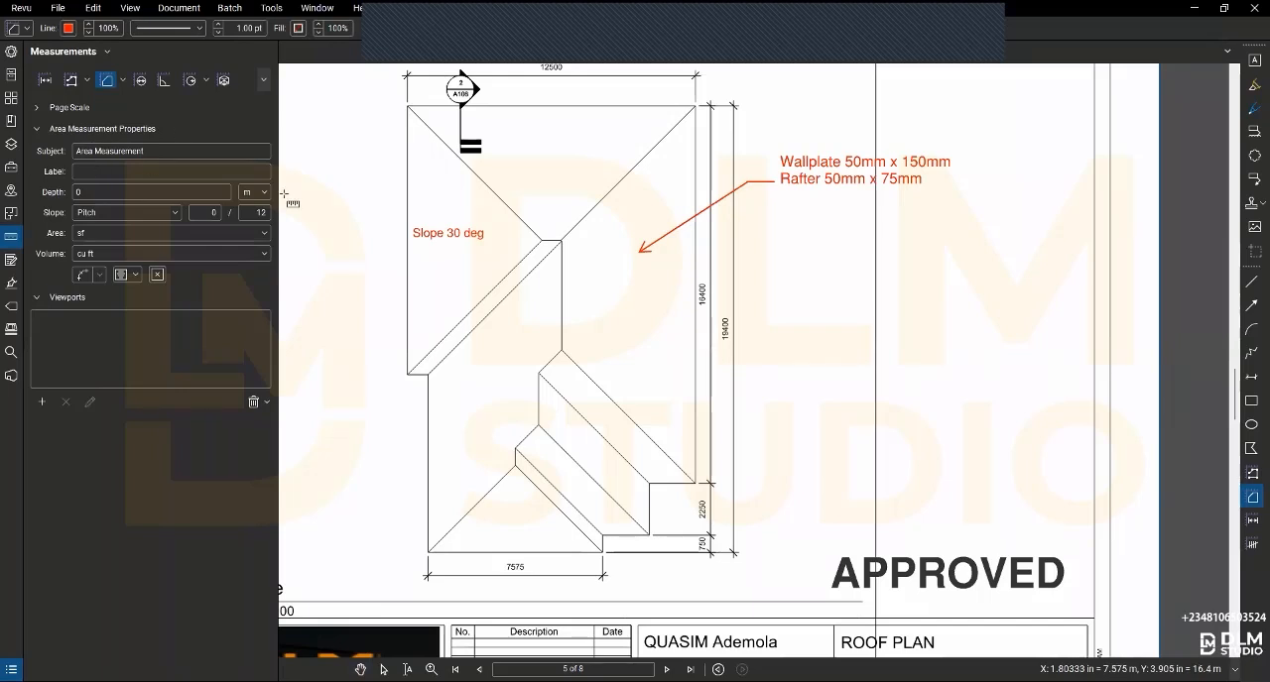
click(175, 213)
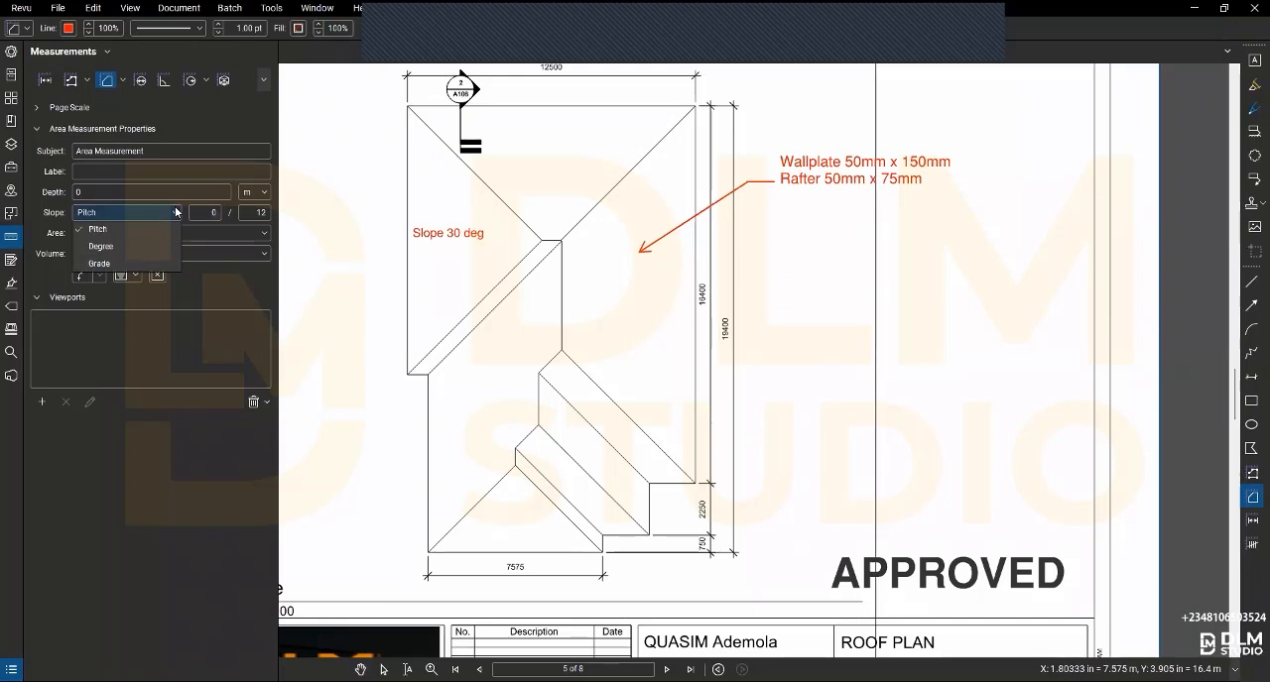
click(91, 245)
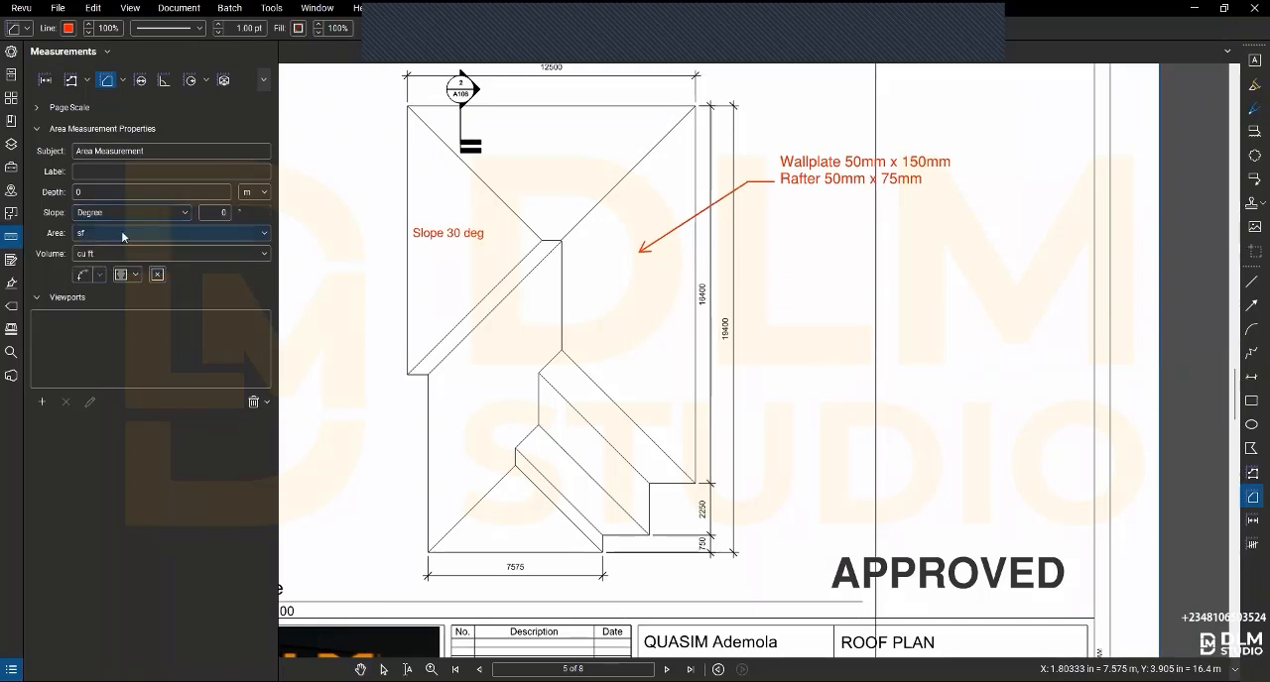
drag(213, 213, 241, 215)
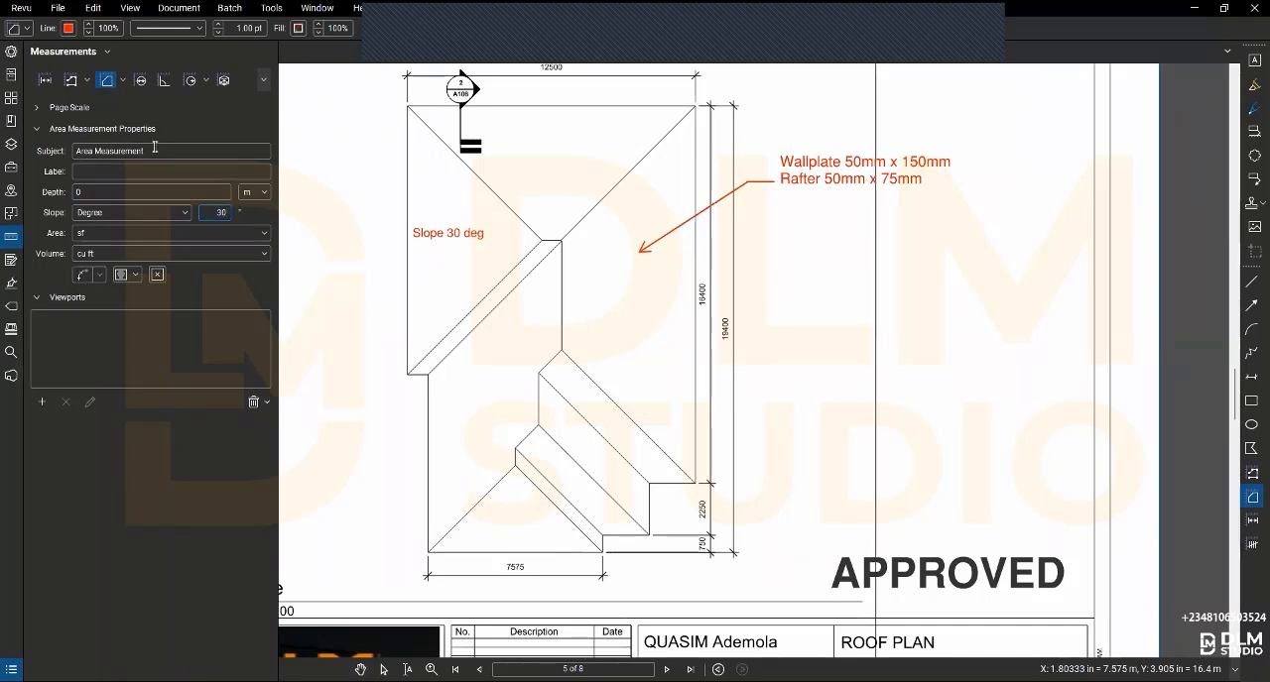
- Give the area measurement the subject roof and label Roof Covering, with sq m as its area unit
click(92, 153)
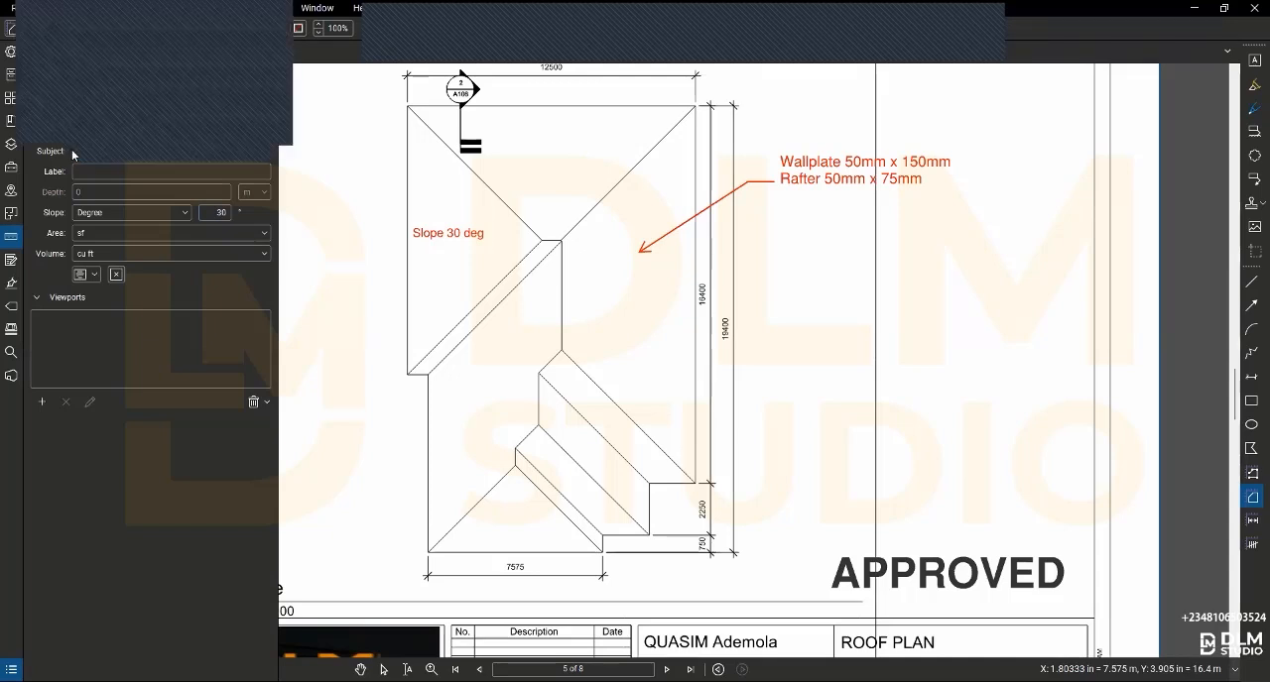
text(Roof Covering)
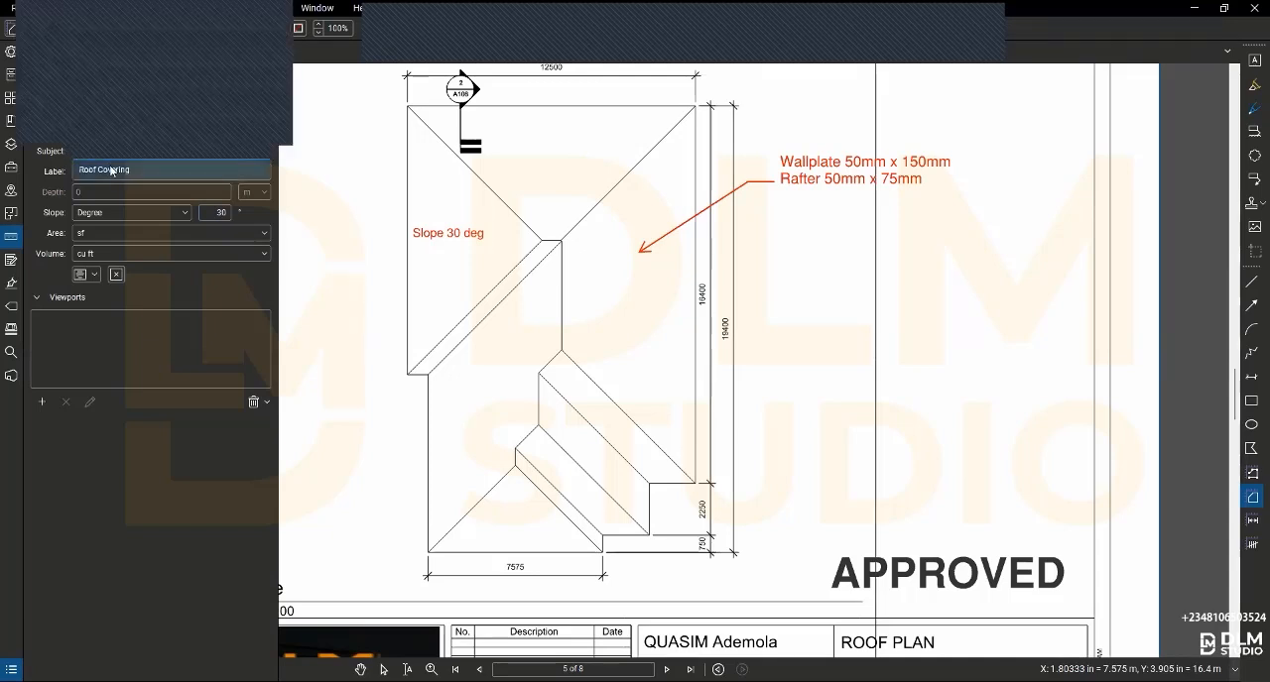
click(61, 161)
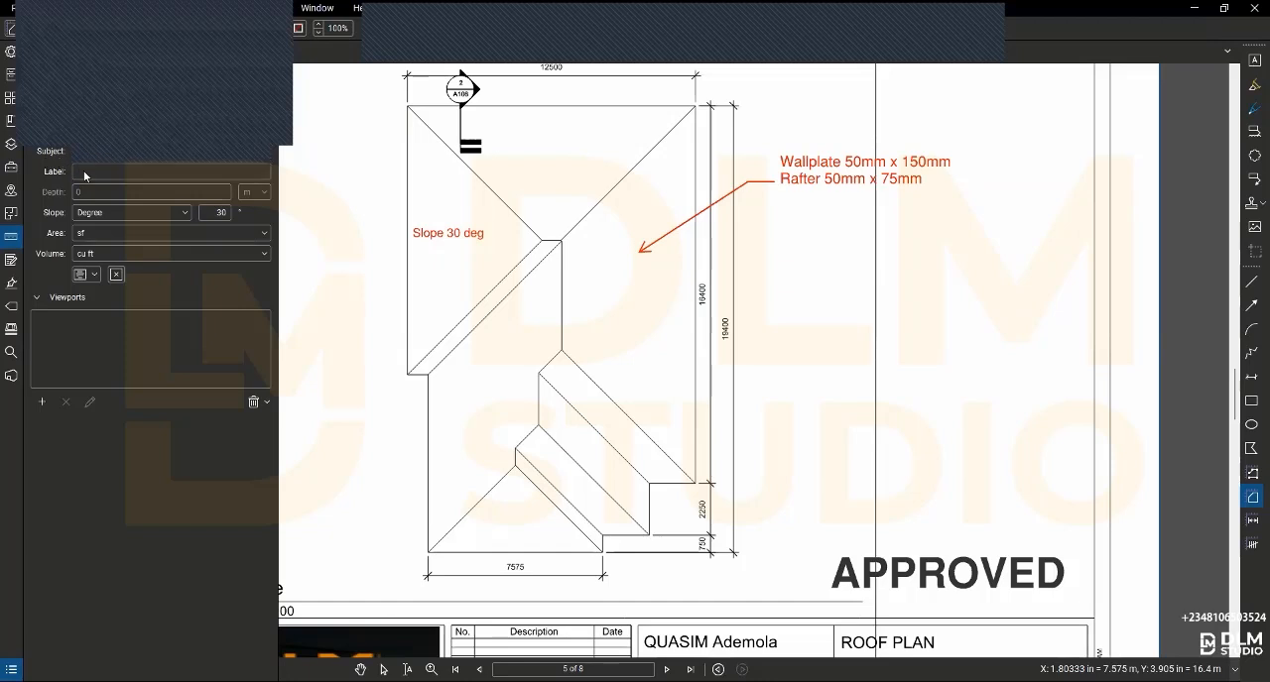
click(83, 171)
text(ring)
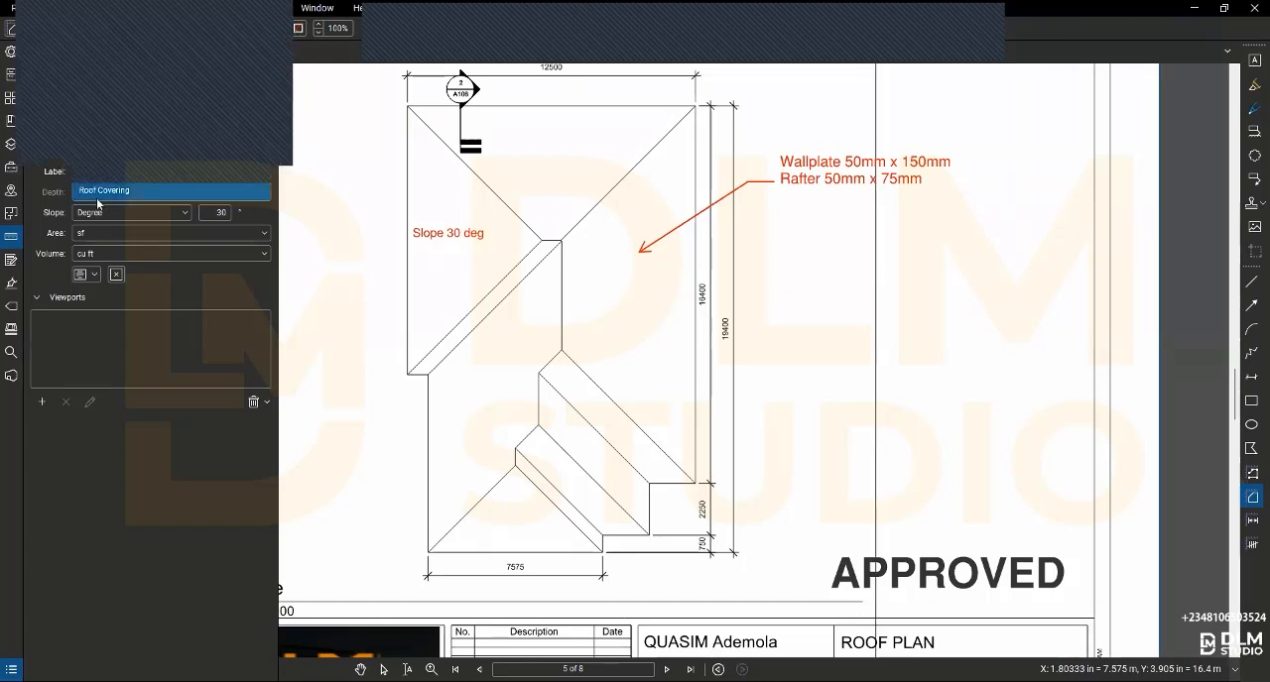
click(97, 195)
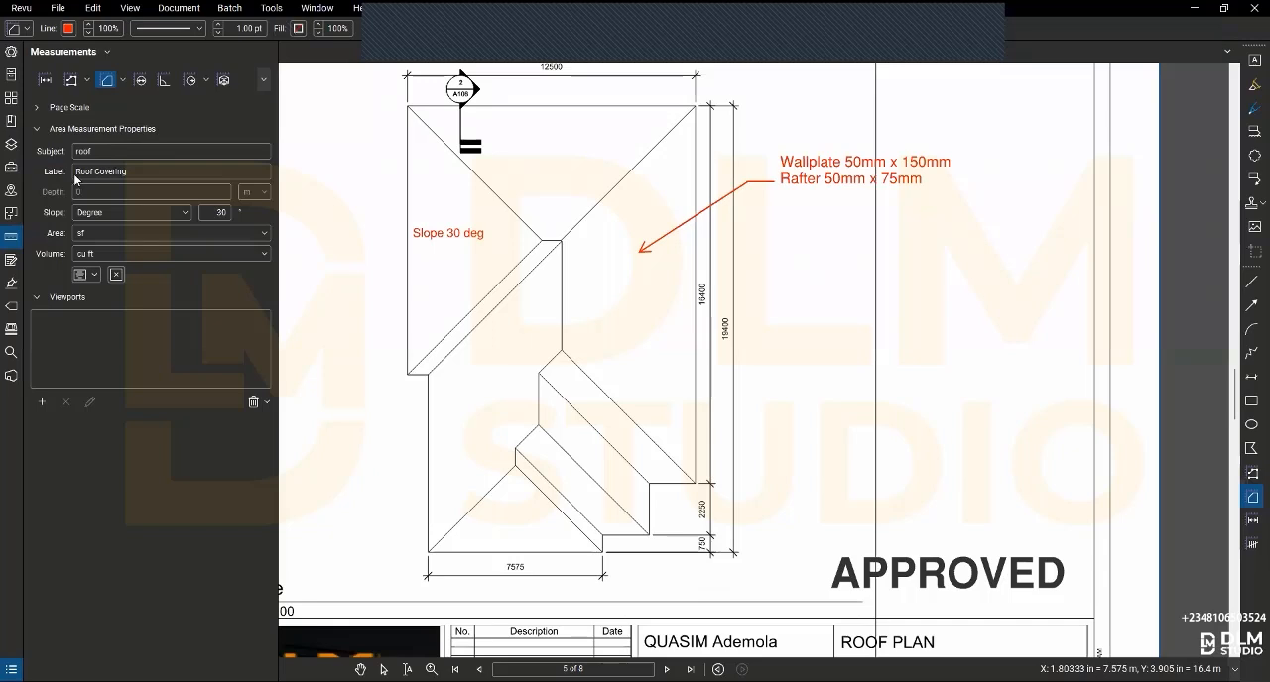
click(106, 234)
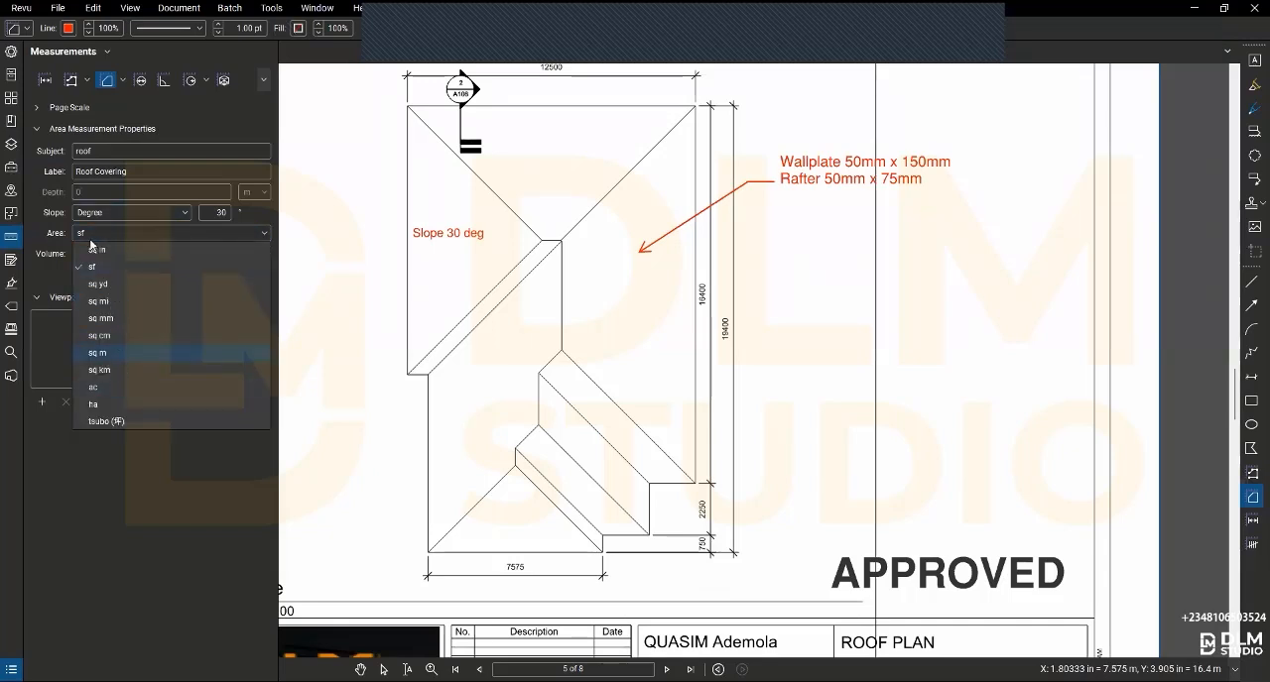
click(115, 352)
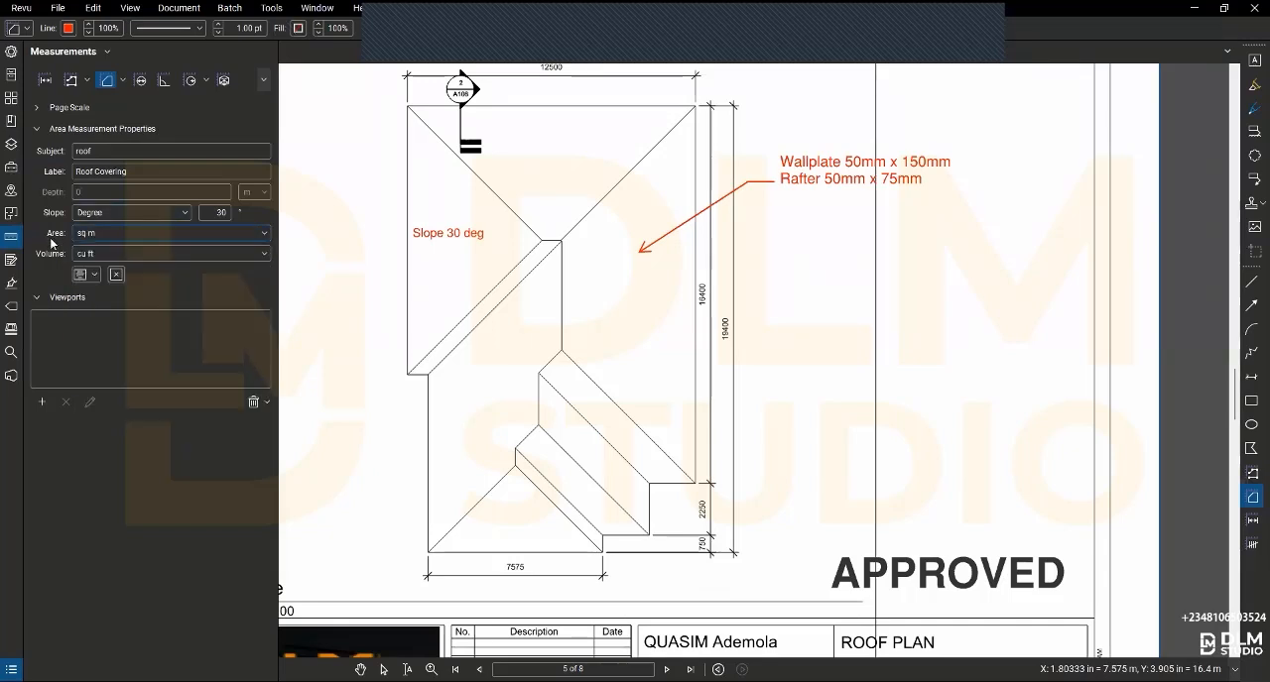
- Measure the area of the triangular hip face marked Slope 30 deg on the roof plan
click(406, 107)
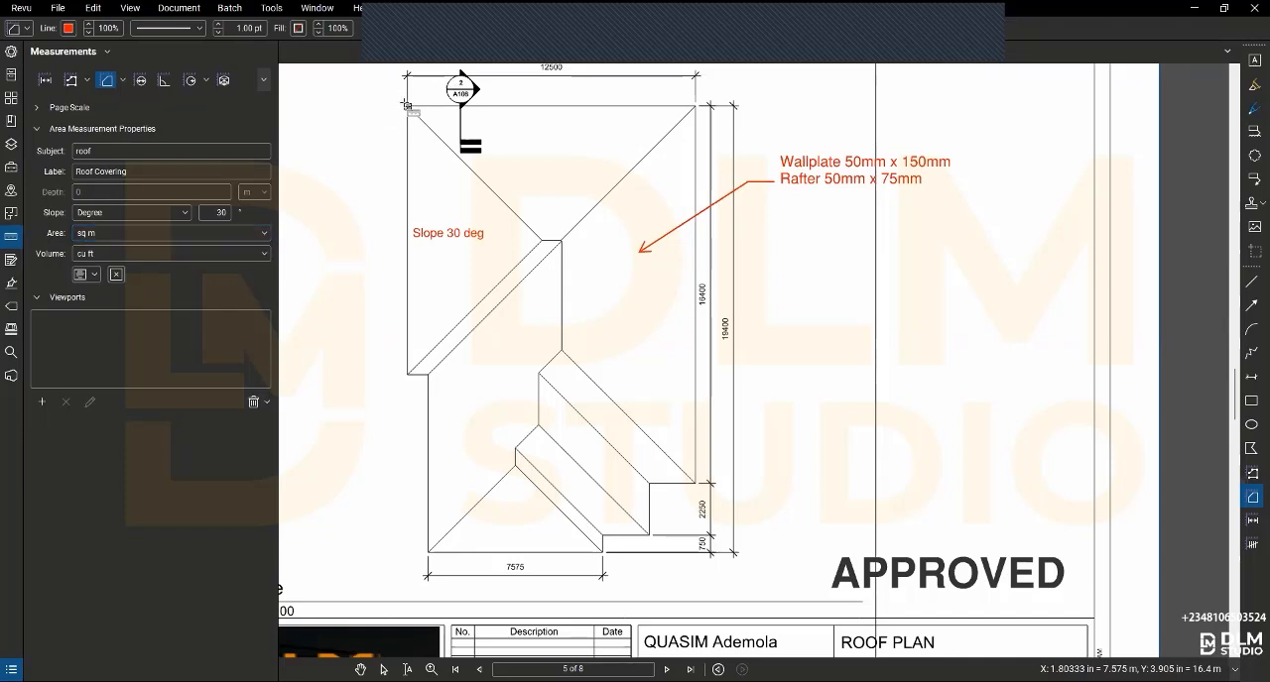
click(540, 241)
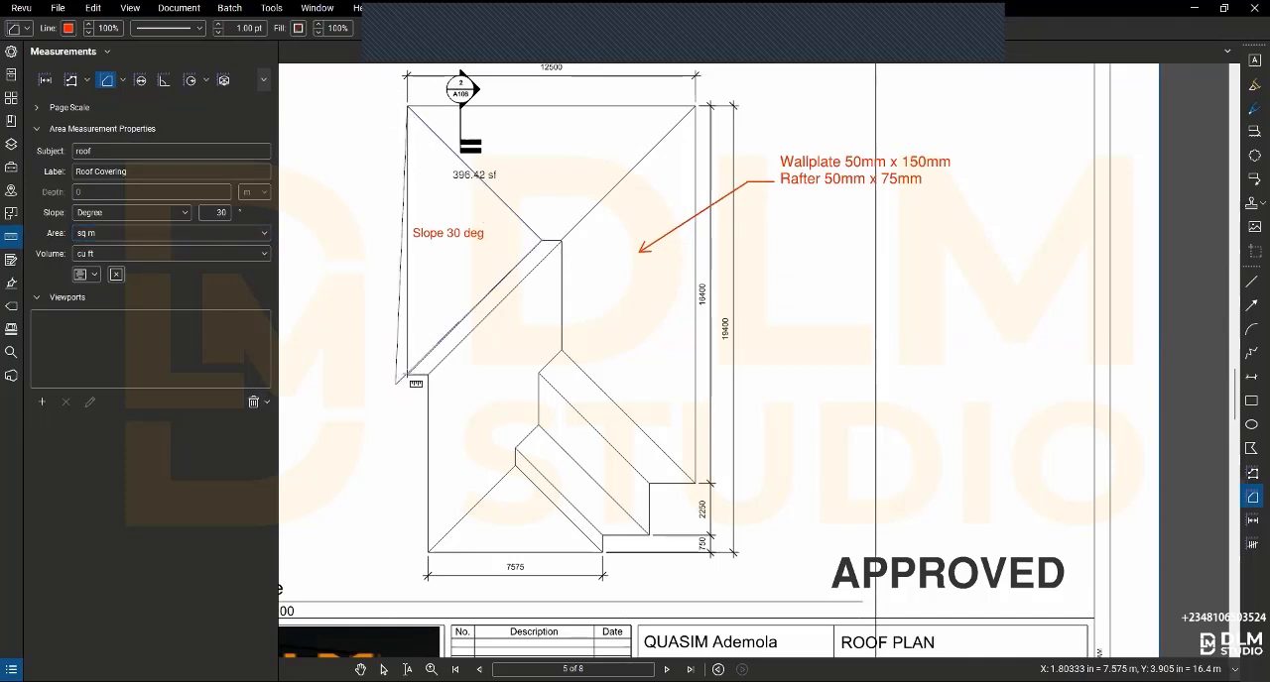
click(407, 375)
key(Return)
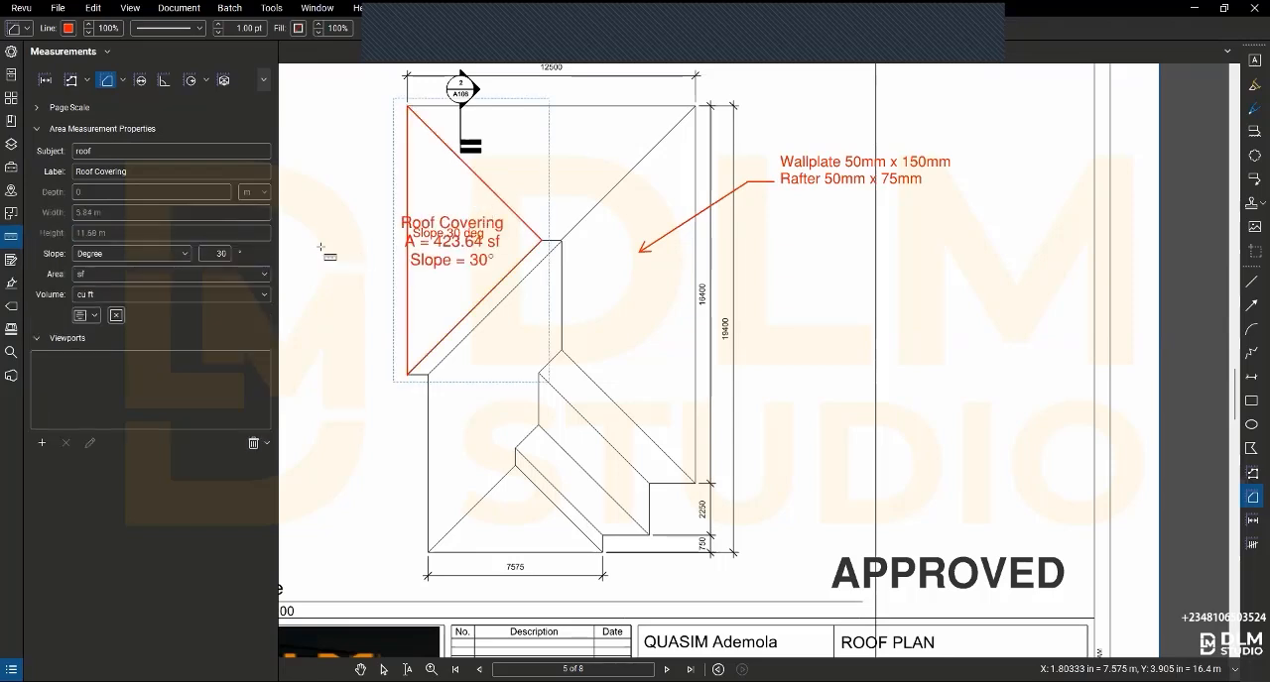
- Give the Roof Covering area a dark blue outline and a light orange fill with Highlight enabled
click(12, 53)
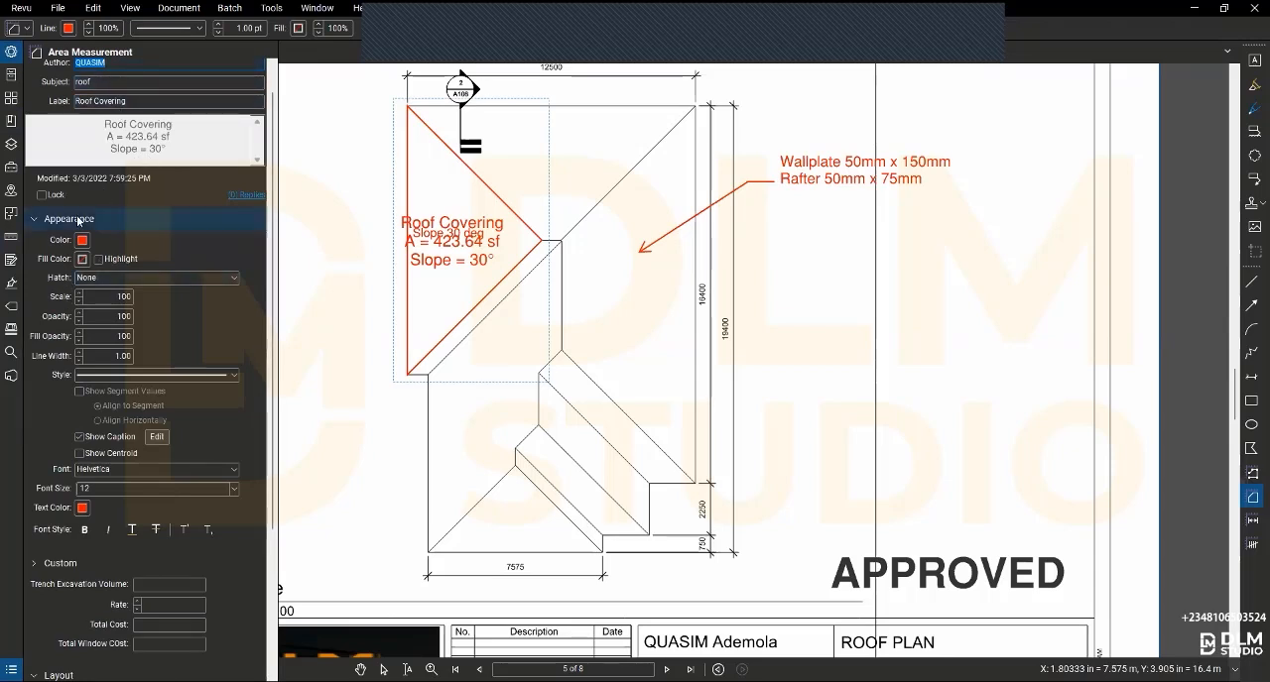
scroll(407, 217, up, 3)
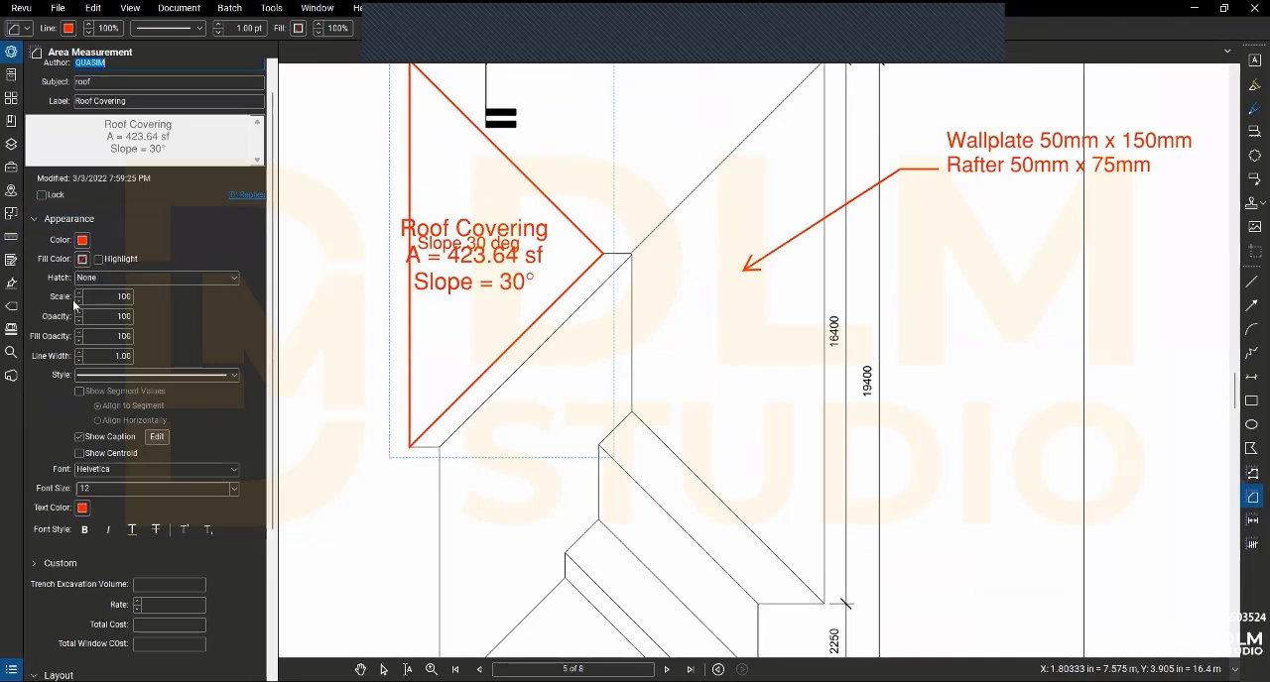
click(83, 240)
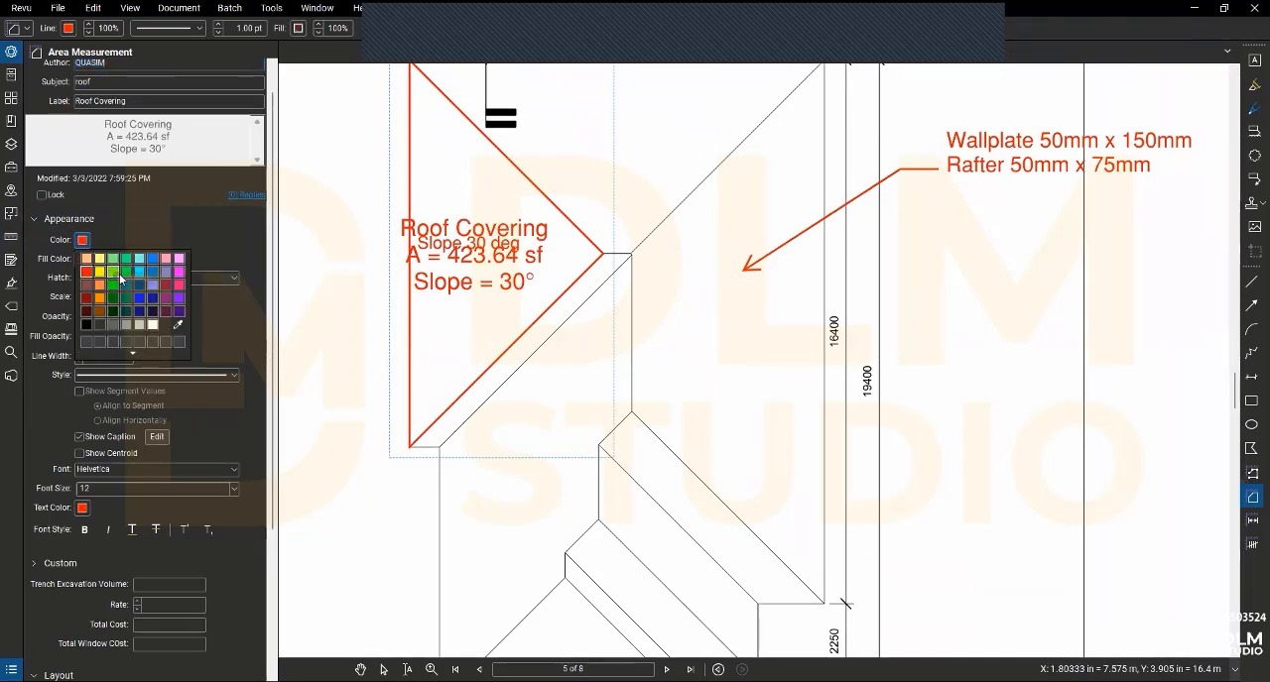
click(152, 311)
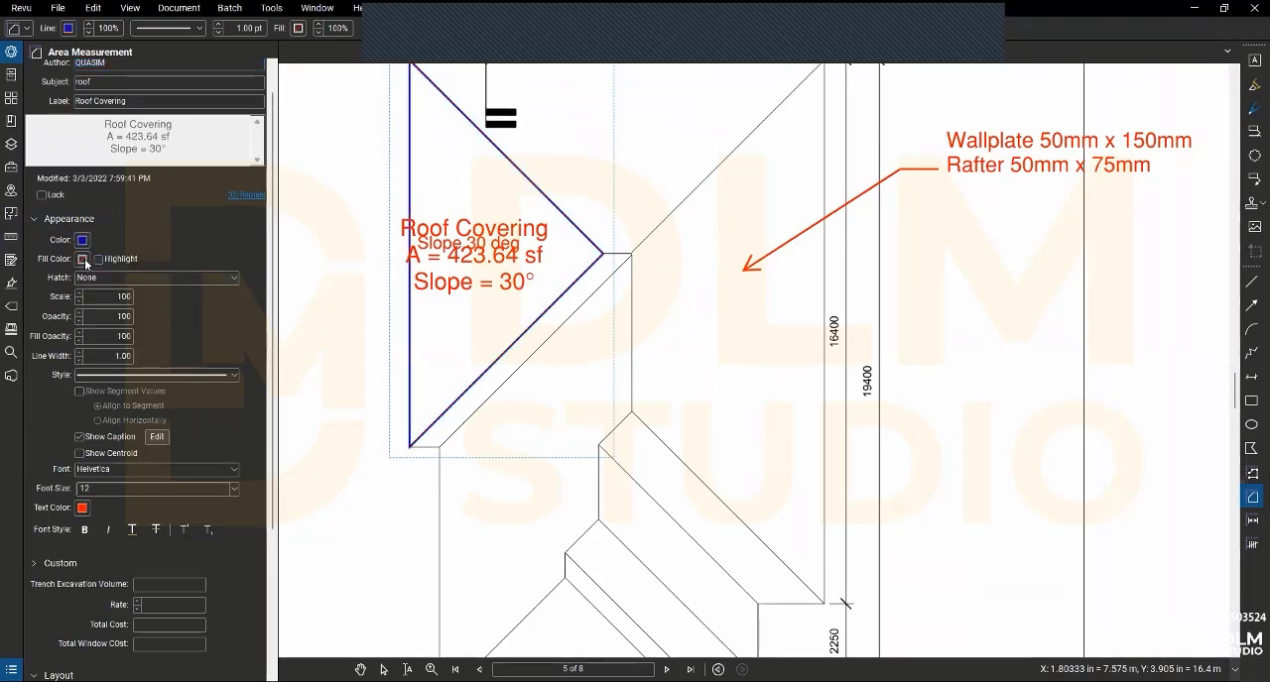
click(83, 259)
click(95, 280)
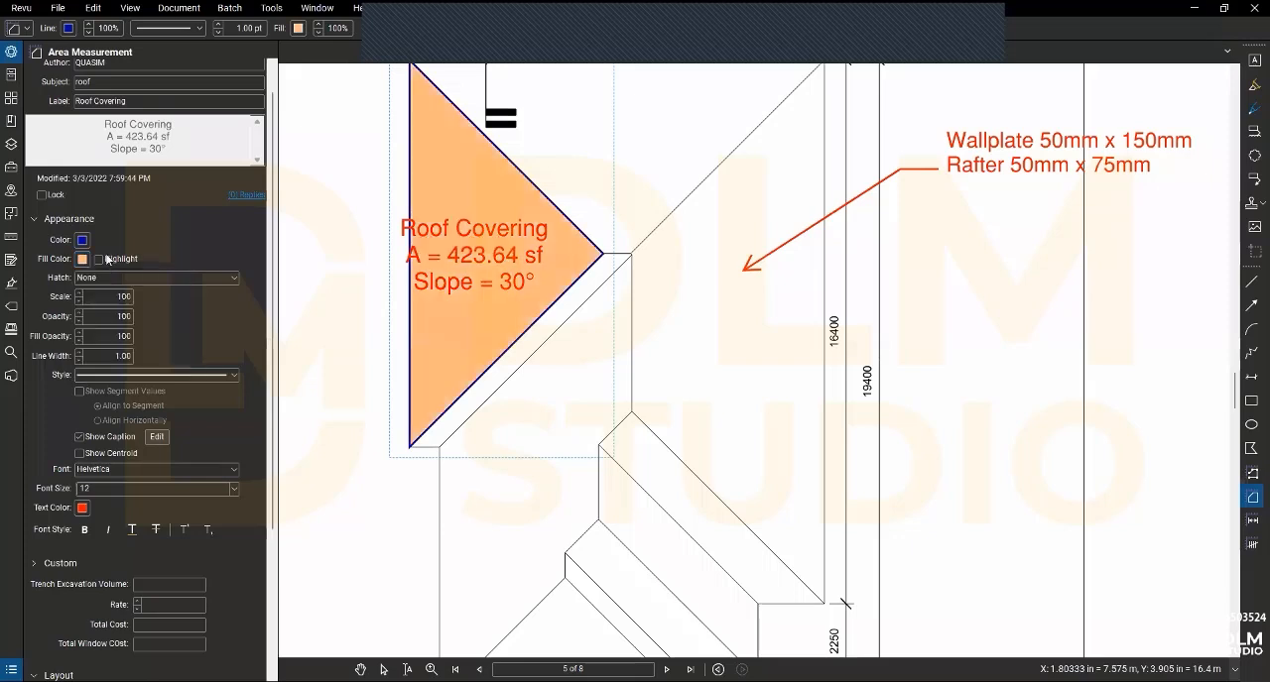
click(103, 260)
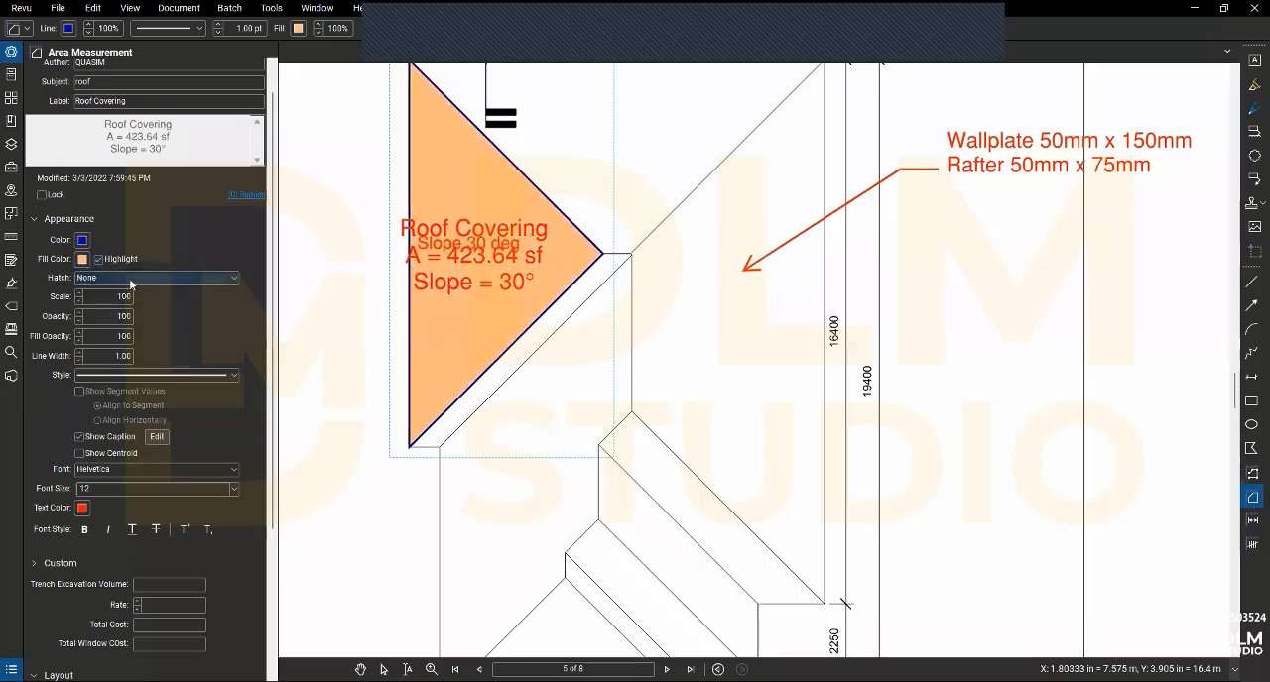
- Apply the Diagonal Down hatch to the Roof Covering area at a scale of 50
click(138, 280)
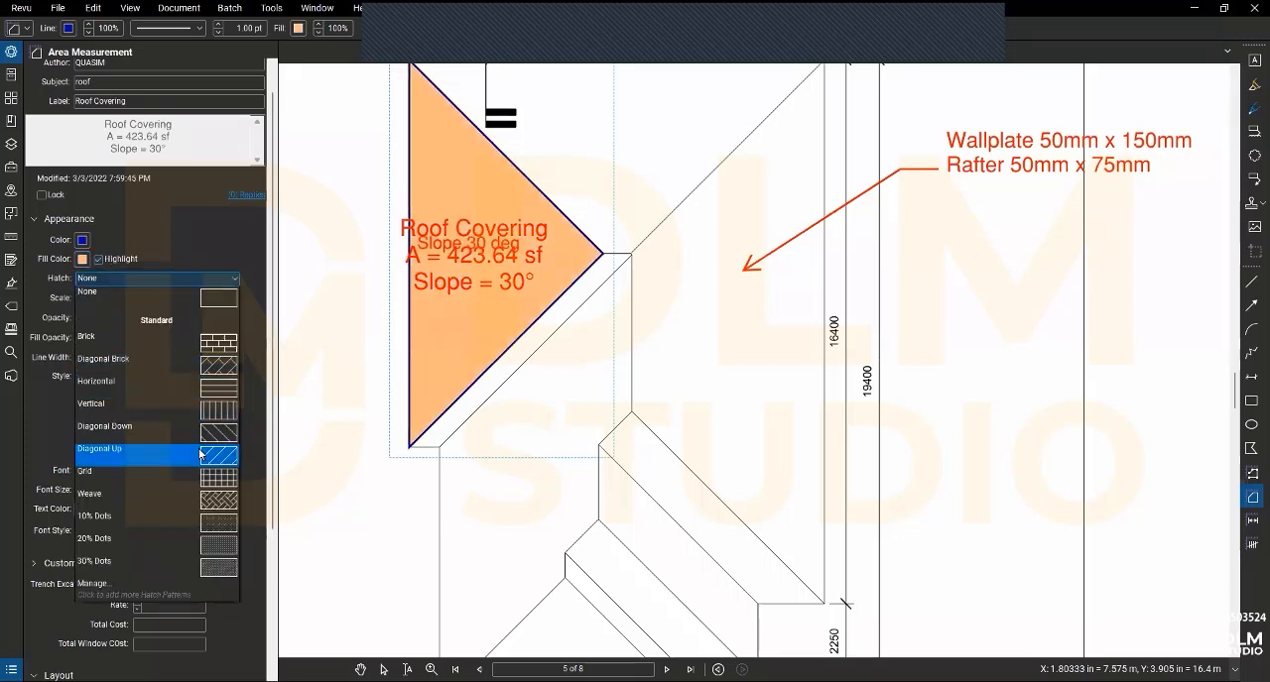
click(203, 442)
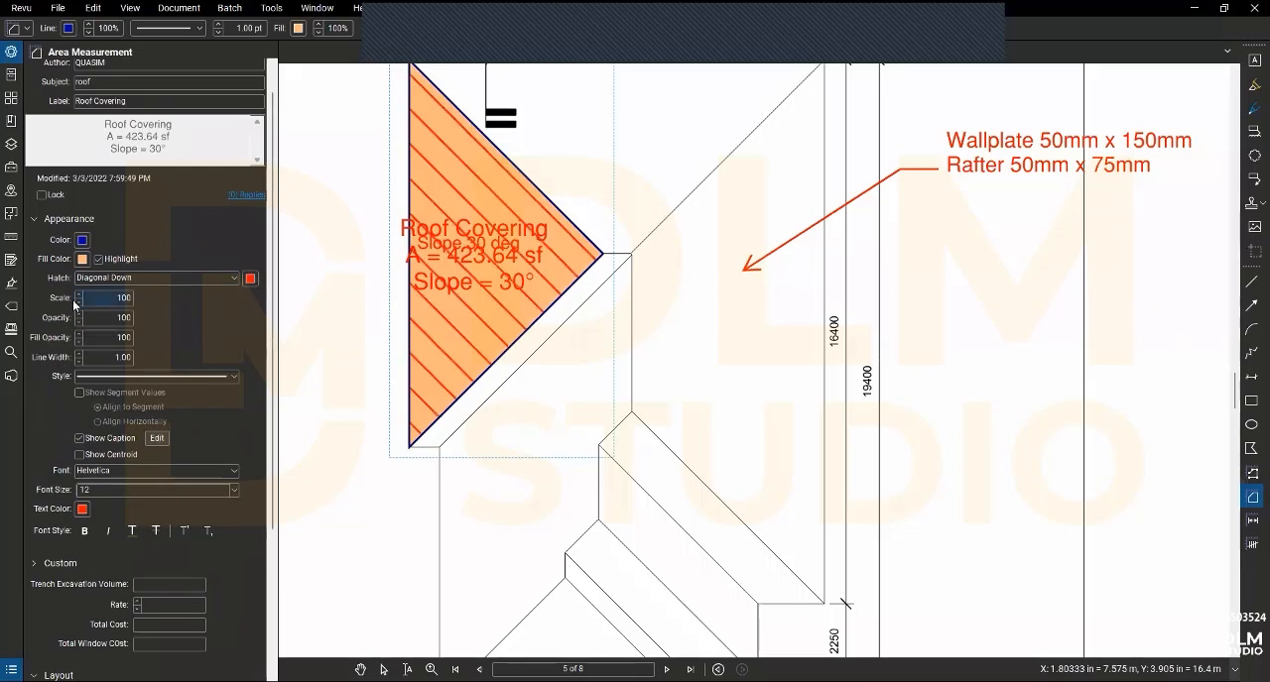
text(50)
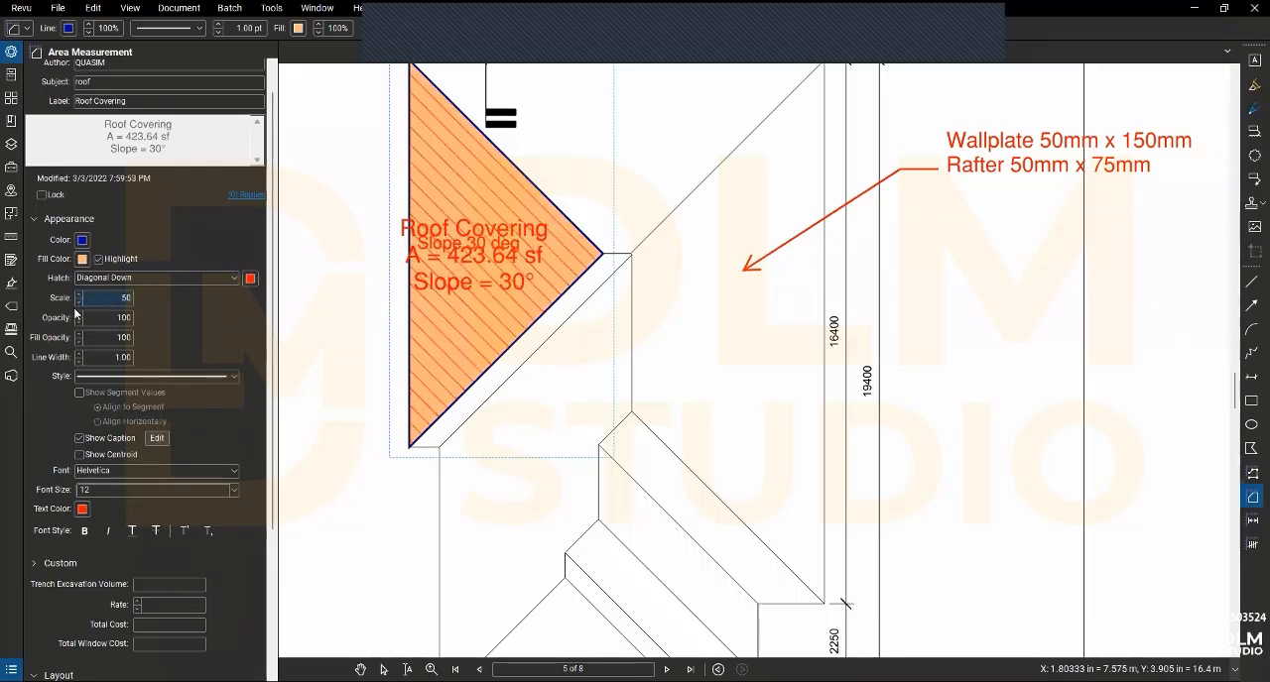
- Set the Roof Covering area's opacity to 50 and fill opacity to 60, and hide its caption
click(77, 322)
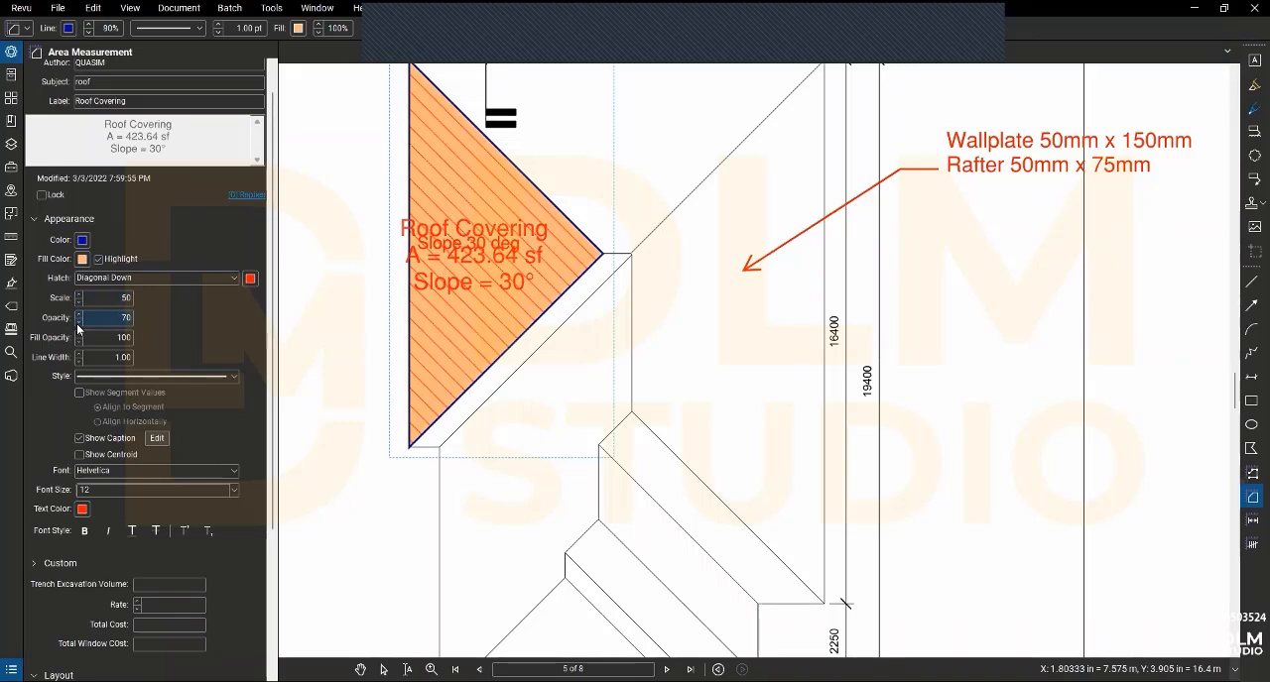
click(77, 324)
click(76, 323)
click(79, 342)
click(78, 342)
click(79, 342)
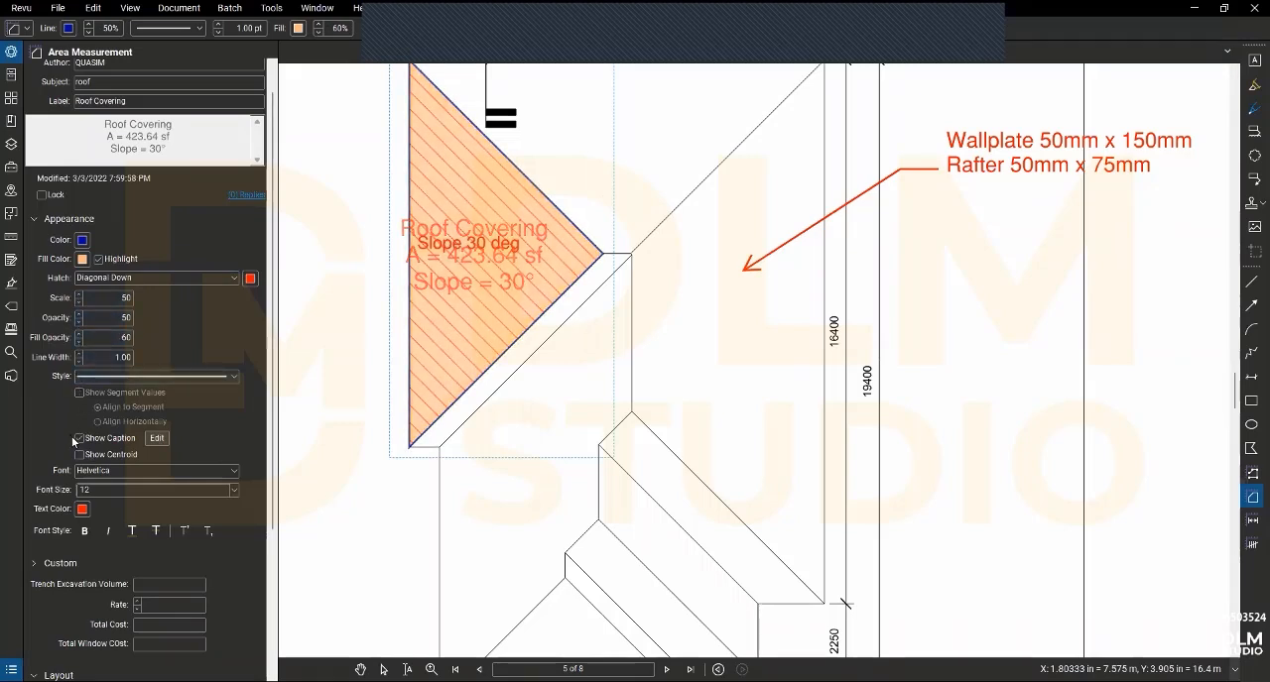
click(76, 437)
scroll(80, 452, down, 3)
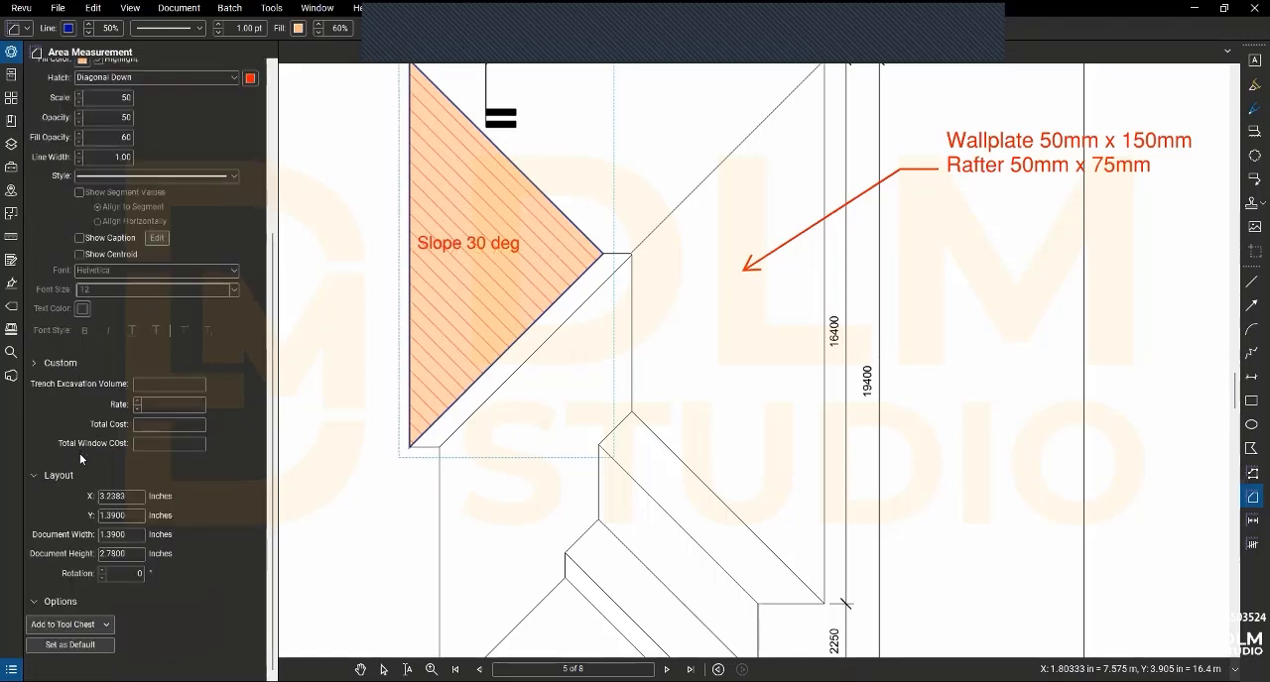
scroll(79, 453, up, 3)
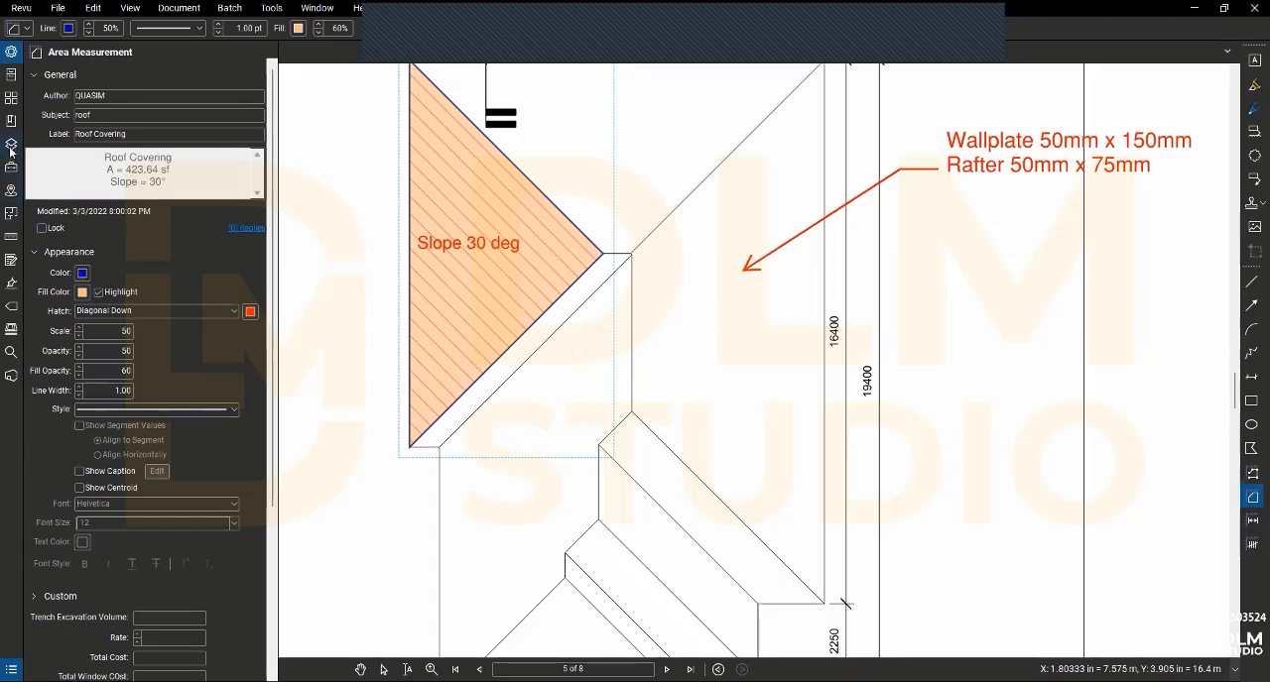
scroll(76, 423, down, 3)
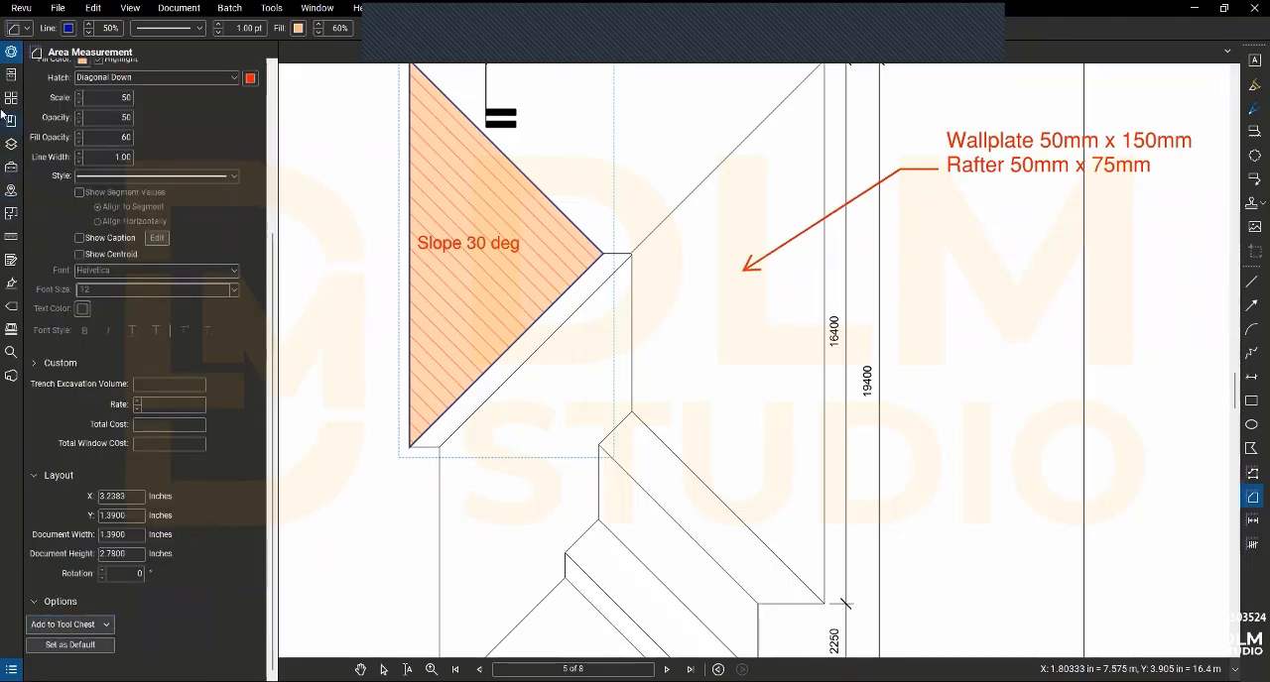
- Set the Roof Covering measurement's area unit to sq m and its volume unit to cu m
click(11, 236)
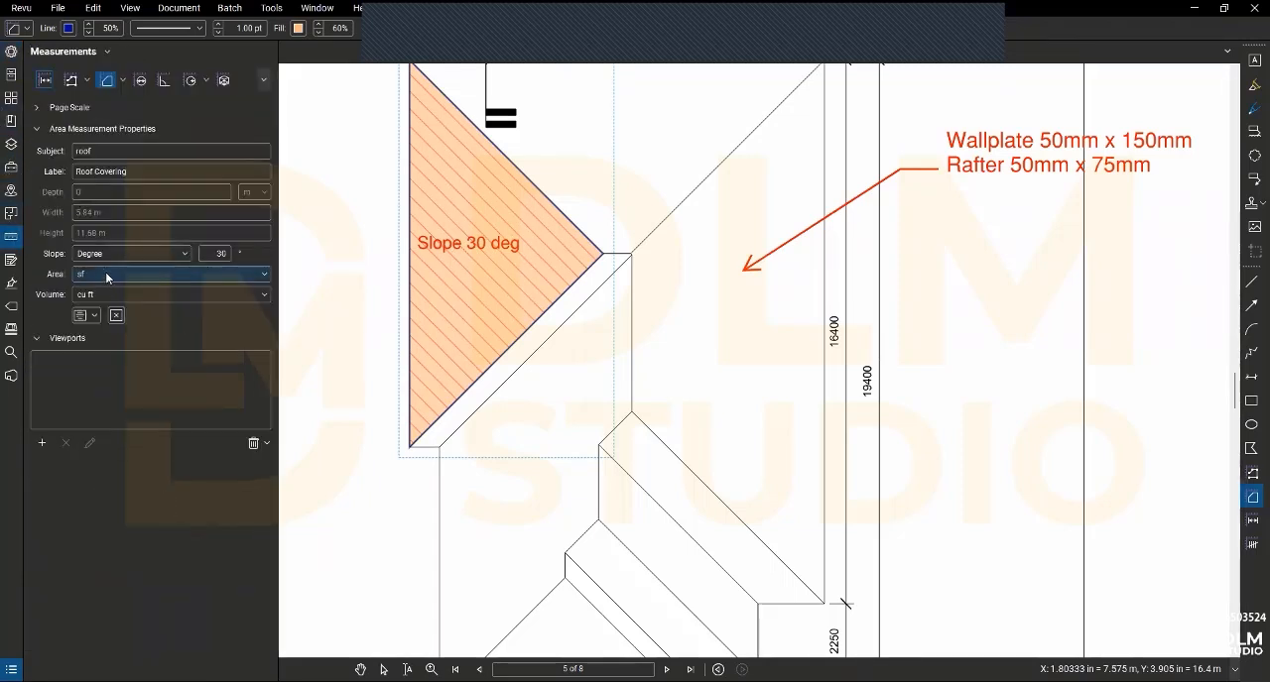
click(107, 275)
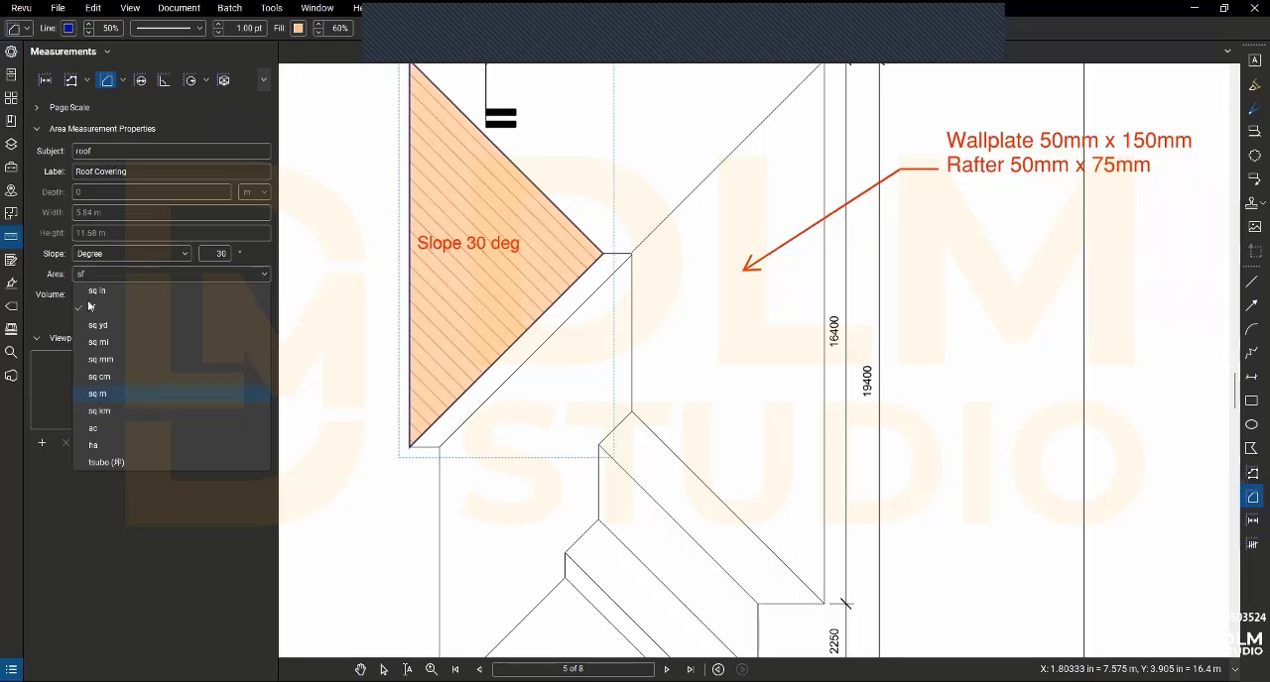
key(Return)
click(80, 296)
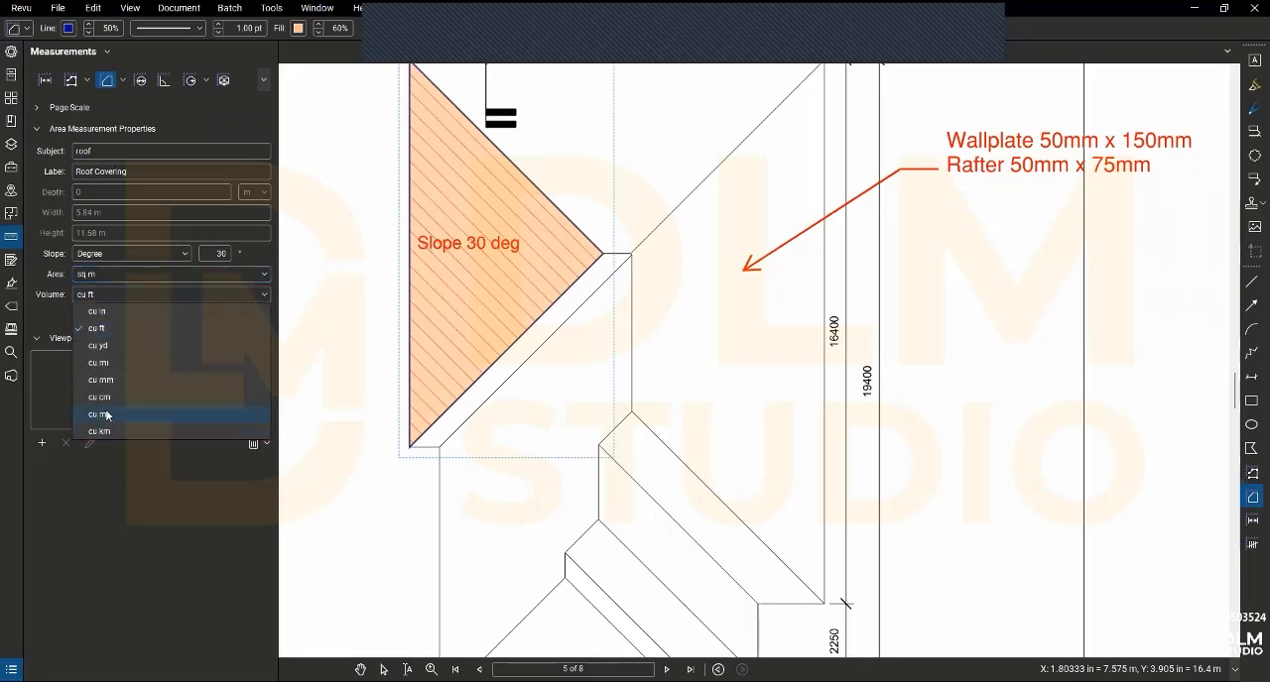
- Save the Roof Covering area to the MY TOOL QS tool set and activate it as a tool for drawing new areas
click(11, 55)
click(12, 52)
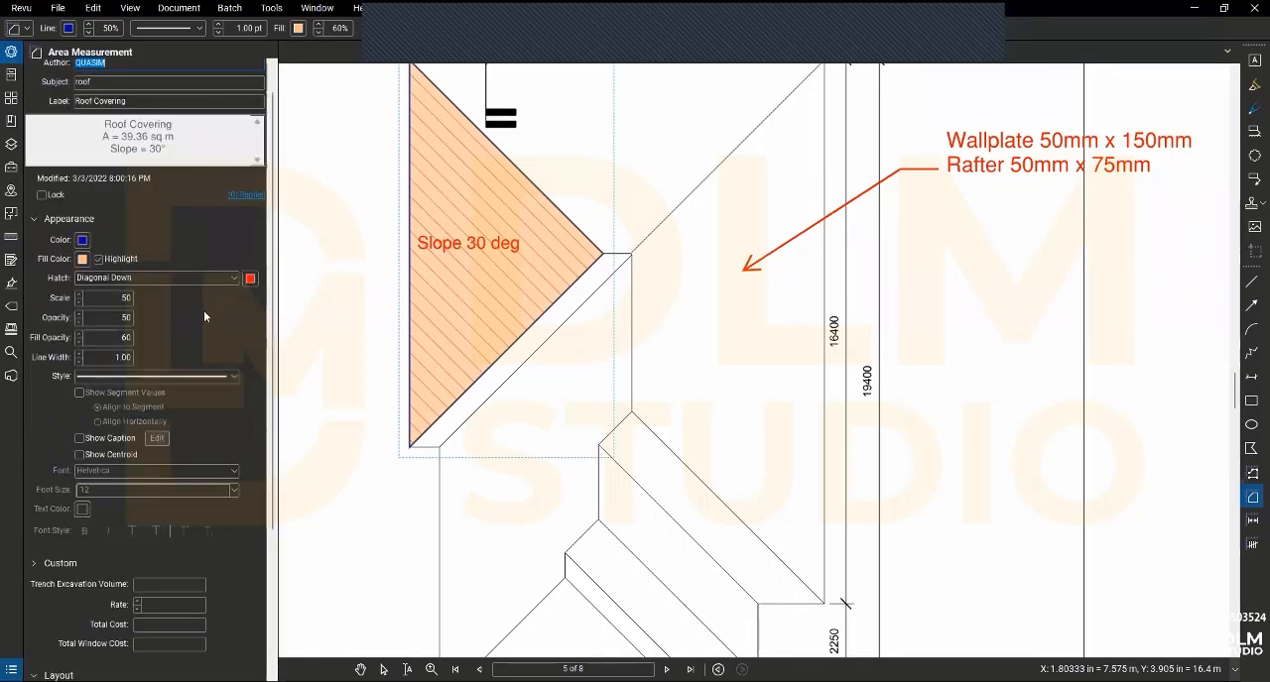
scroll(84, 334, down, 4)
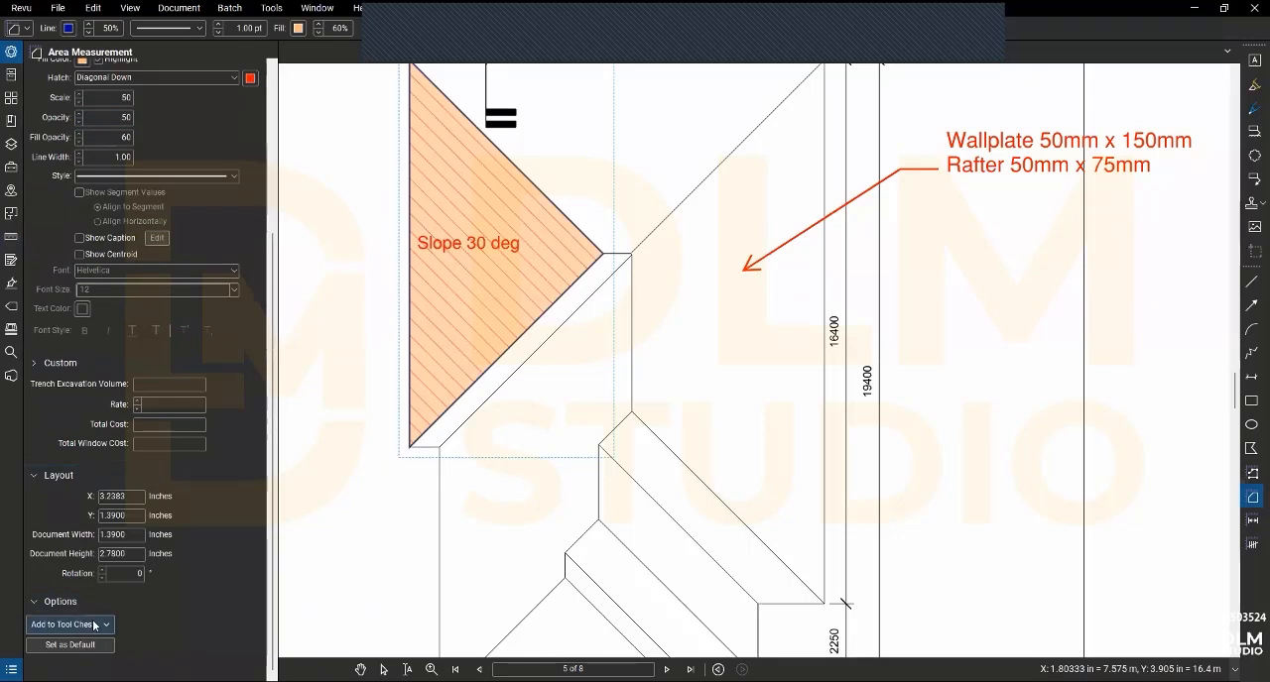
click(97, 625)
click(59, 669)
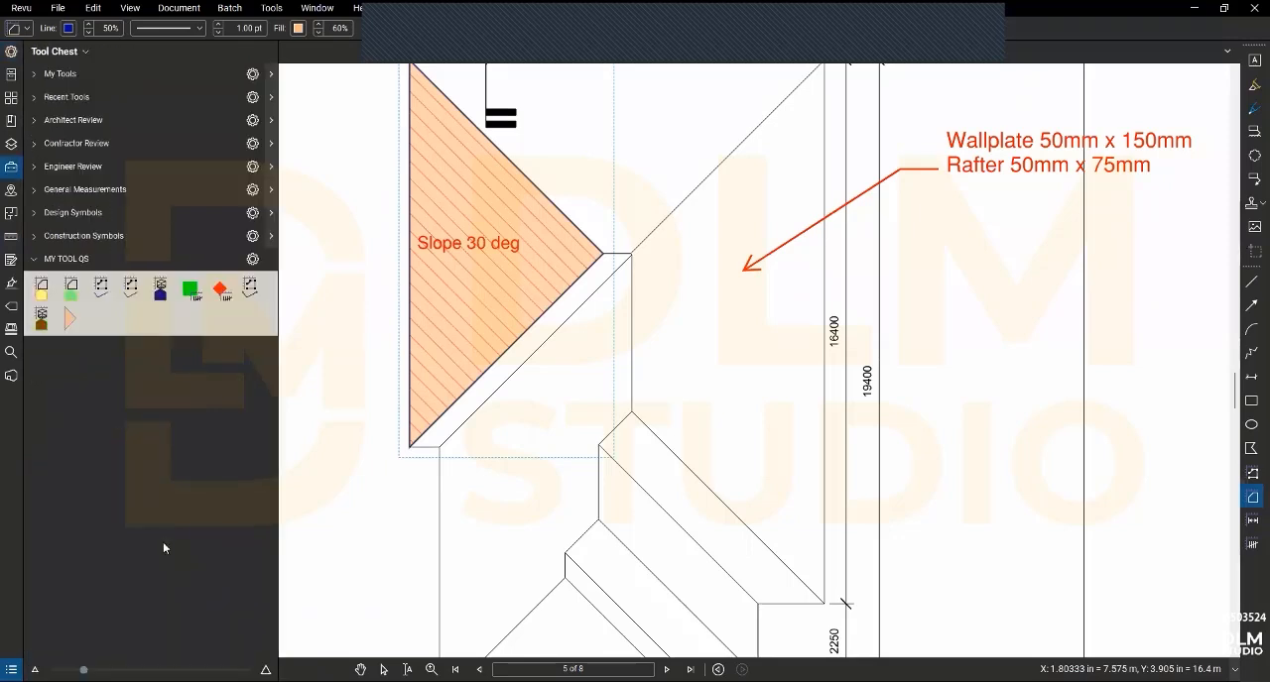
click(75, 320)
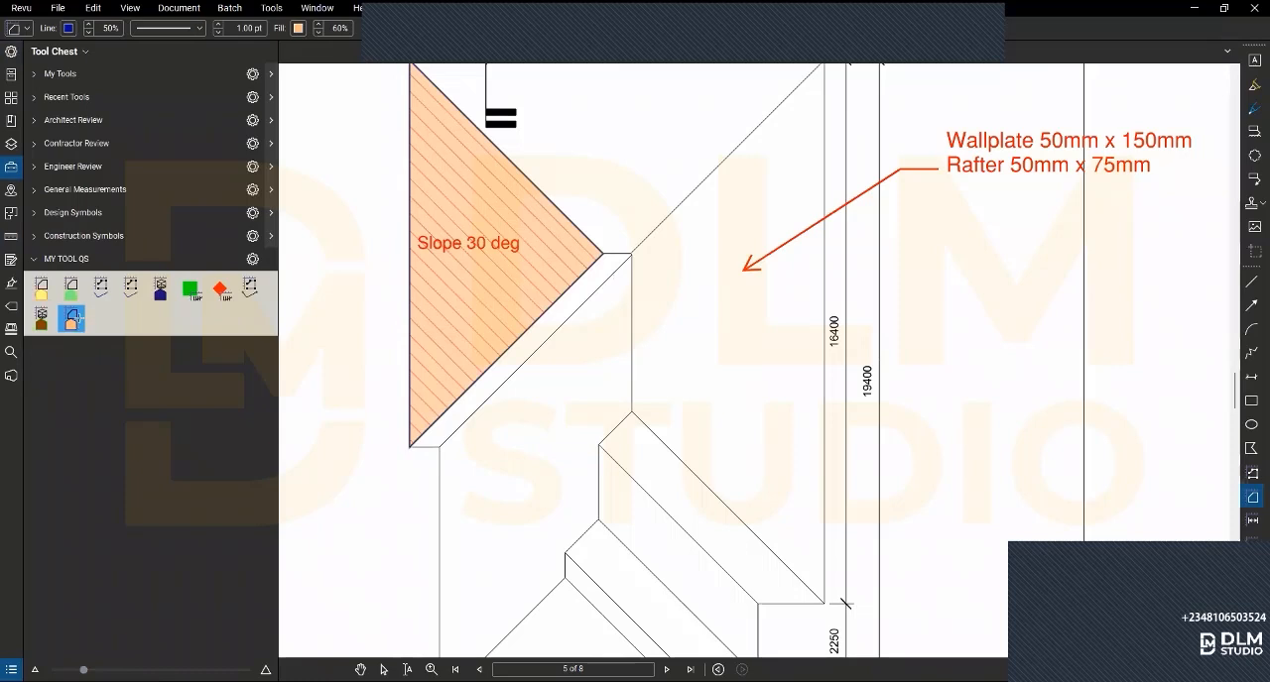
click(76, 331)
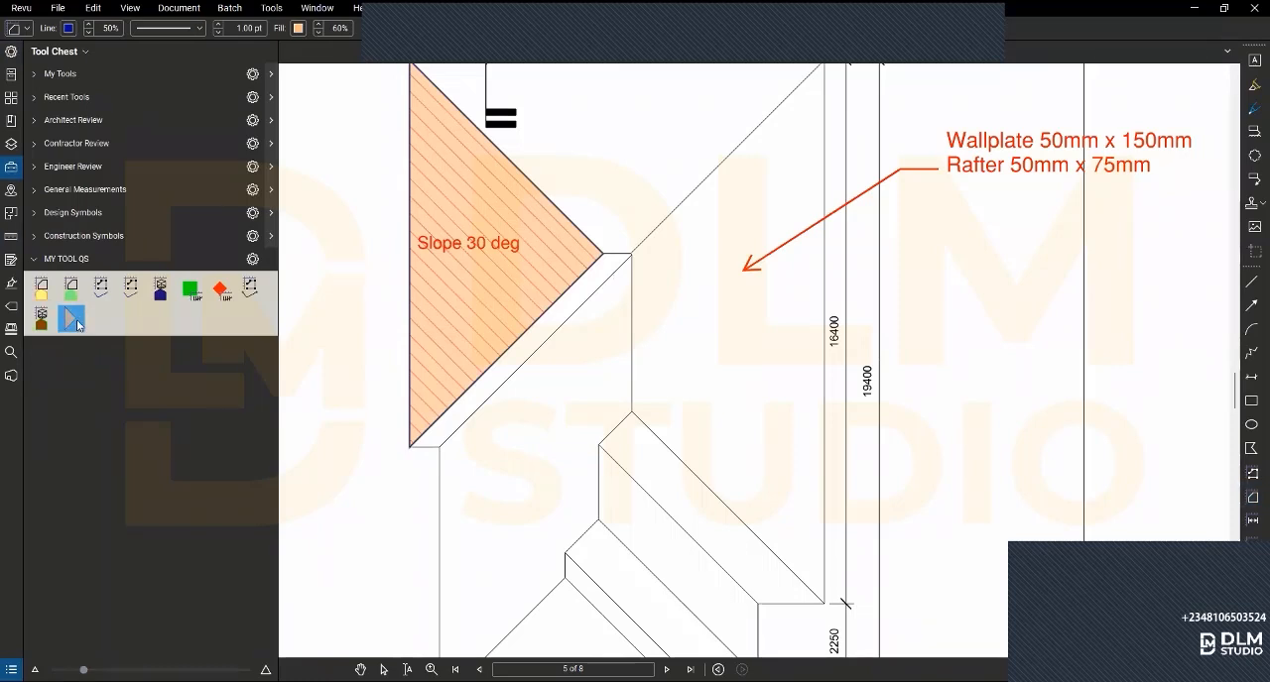
click(76, 331)
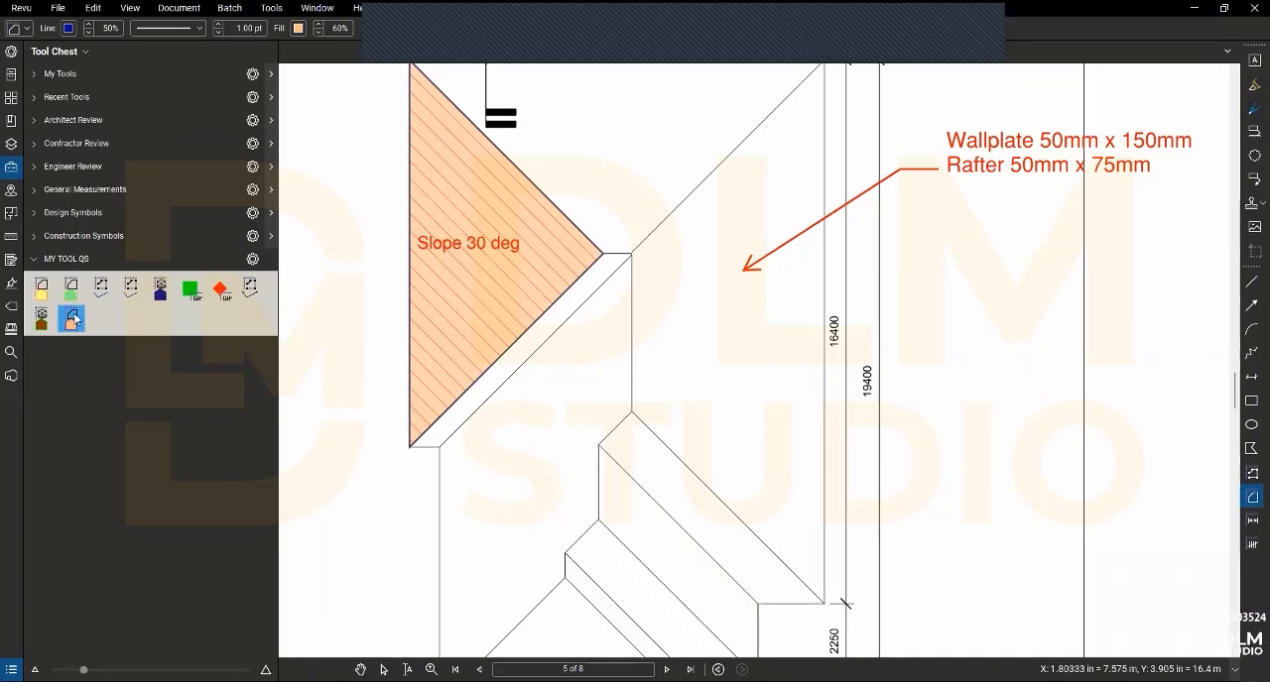
- Measure the narrow diagonal roof strip adjoining the lower edge of the Slope 30 deg triangle with the saved Roof Covering tool
scroll(559, 249, up, 2)
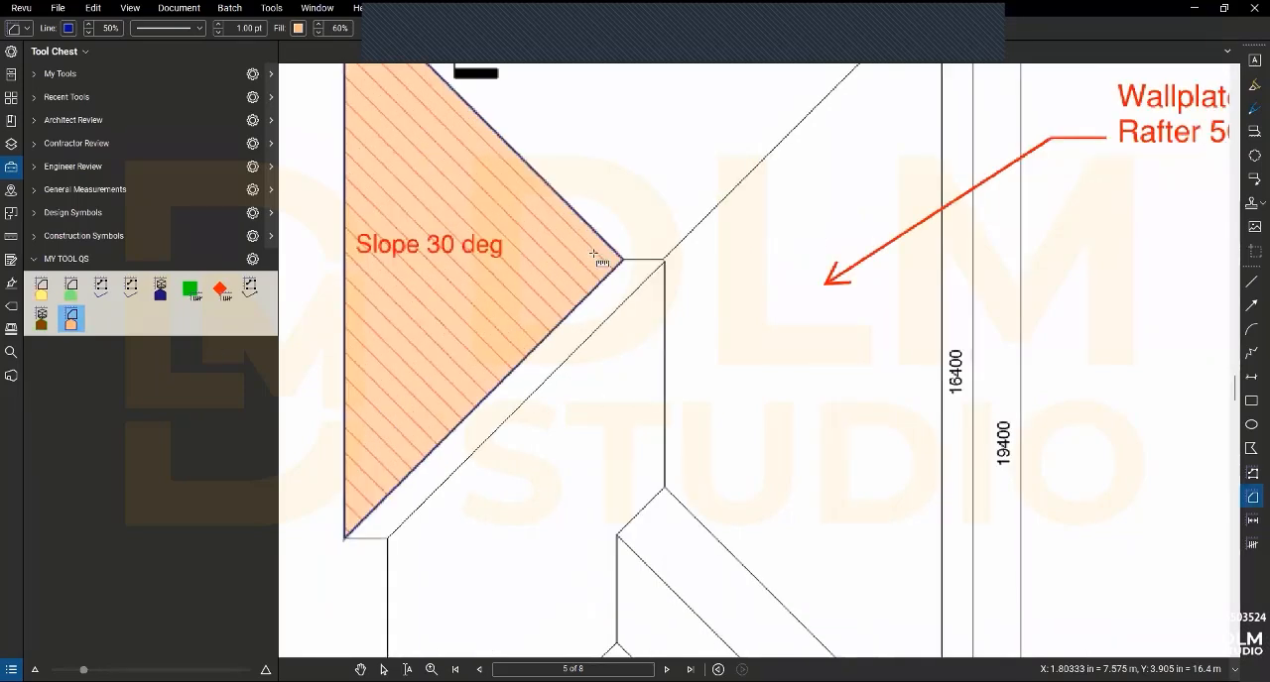
click(665, 261)
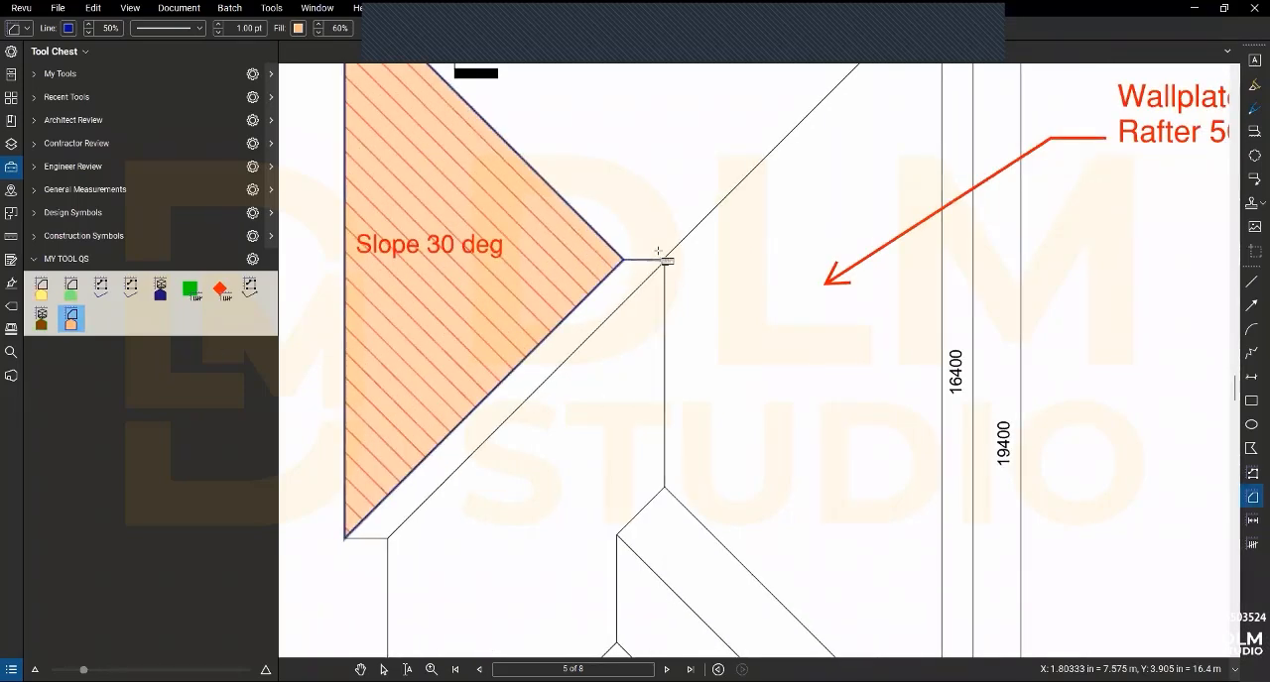
scroll(657, 255, up, 3)
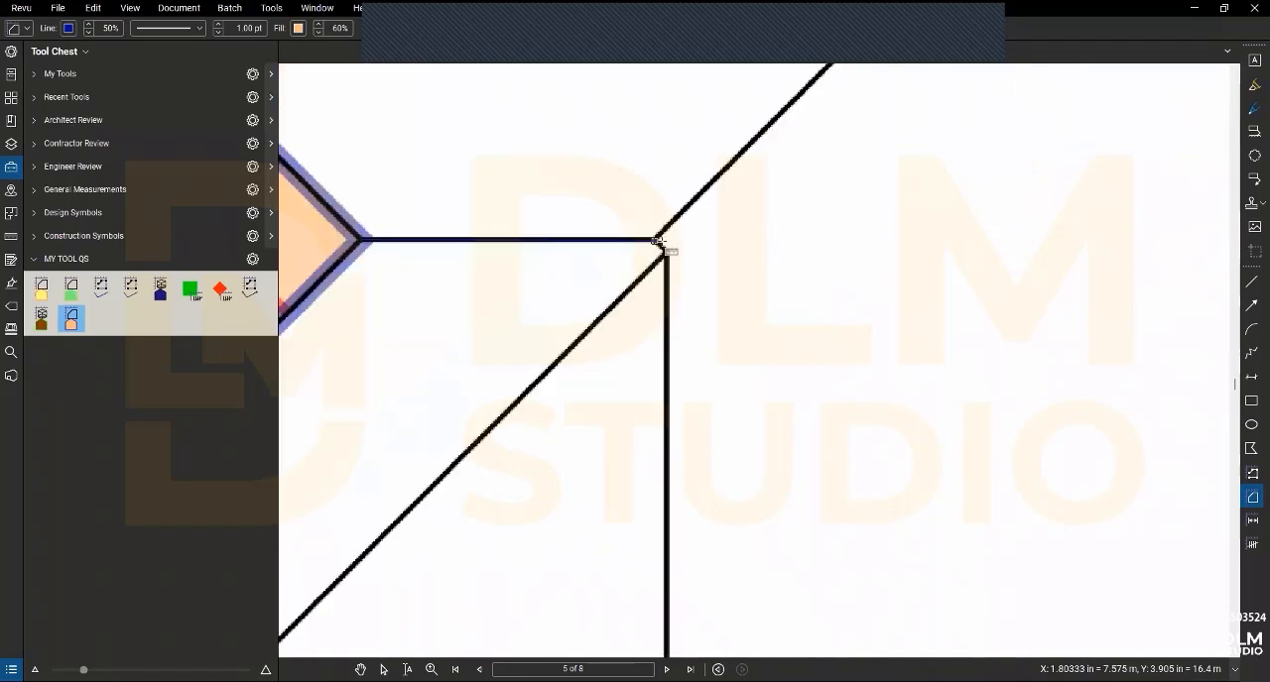
scroll(658, 241, up, 1)
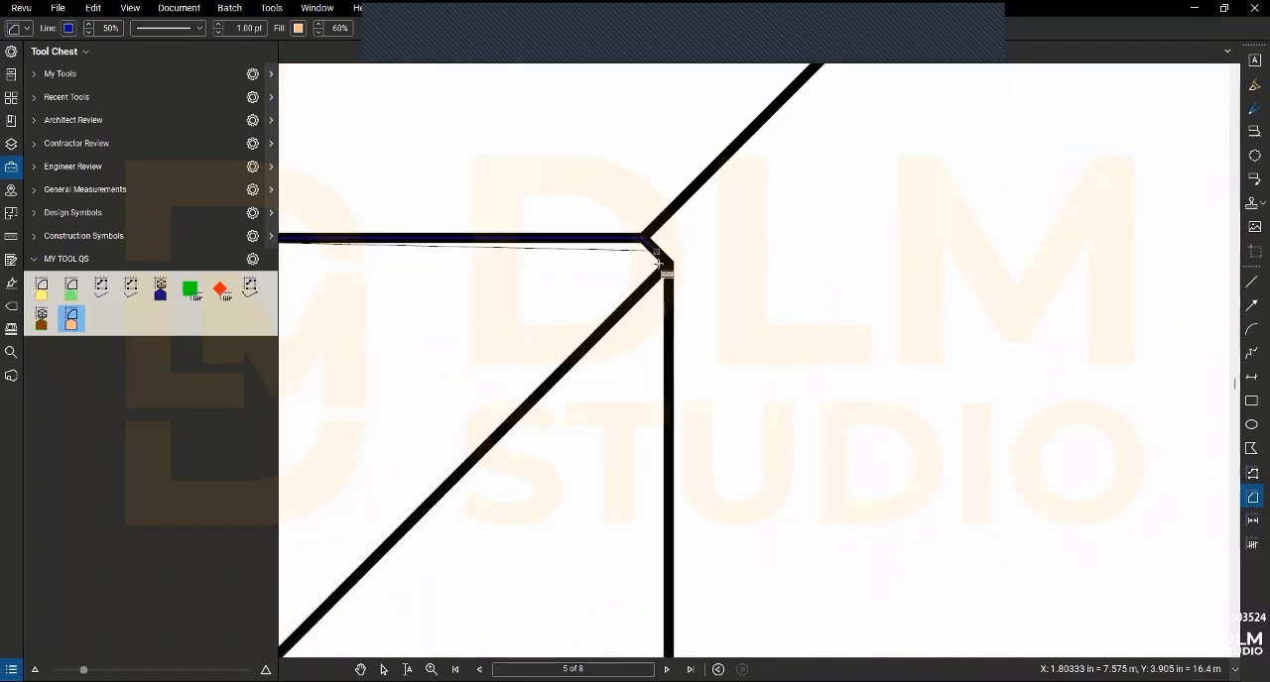
scroll(657, 266, down, 2)
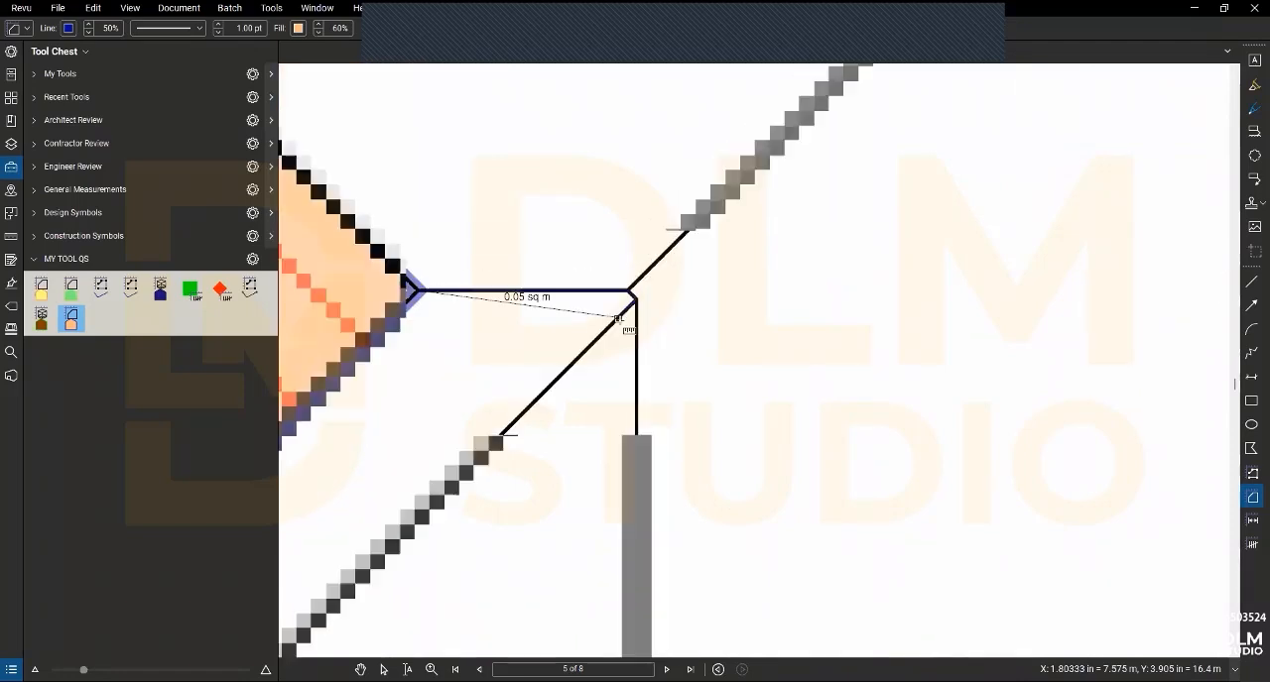
scroll(619, 320, down, 3)
mouse_move(421, 551)
mouse_down()
mouse_move(525, 425)
mouse_move(701, 288)
mouse_up()
scroll(700, 291, down, 3)
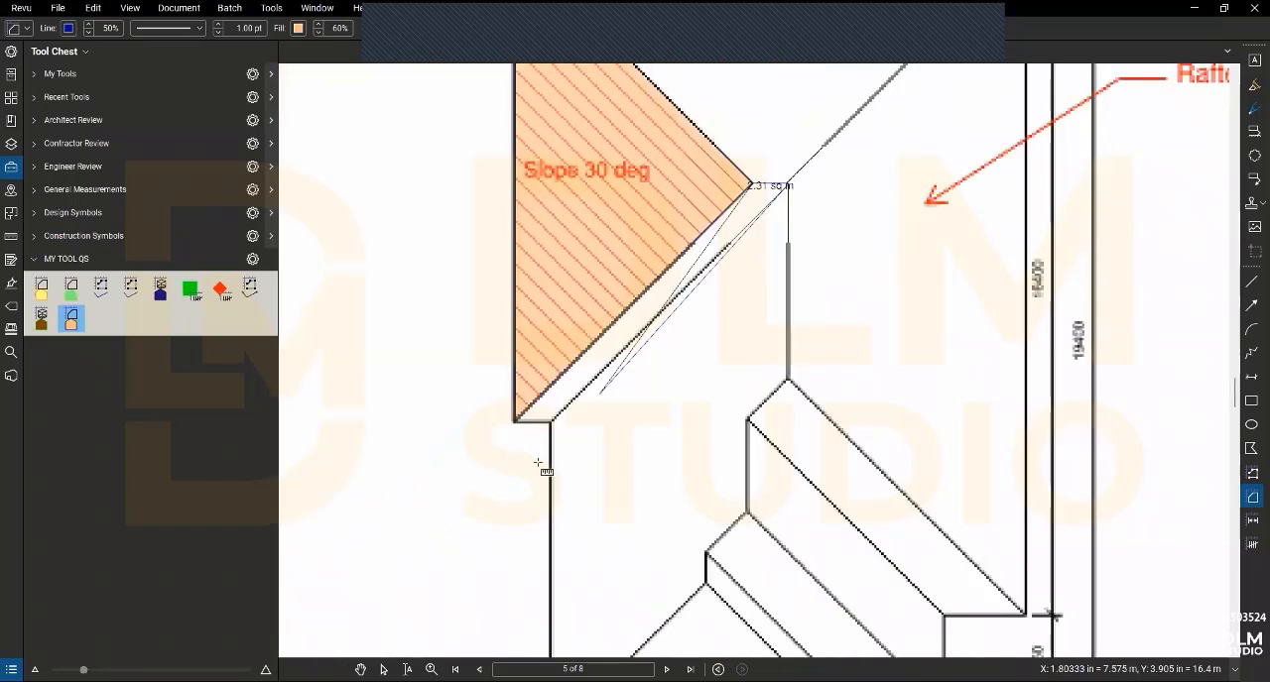
scroll(552, 425, up, 3)
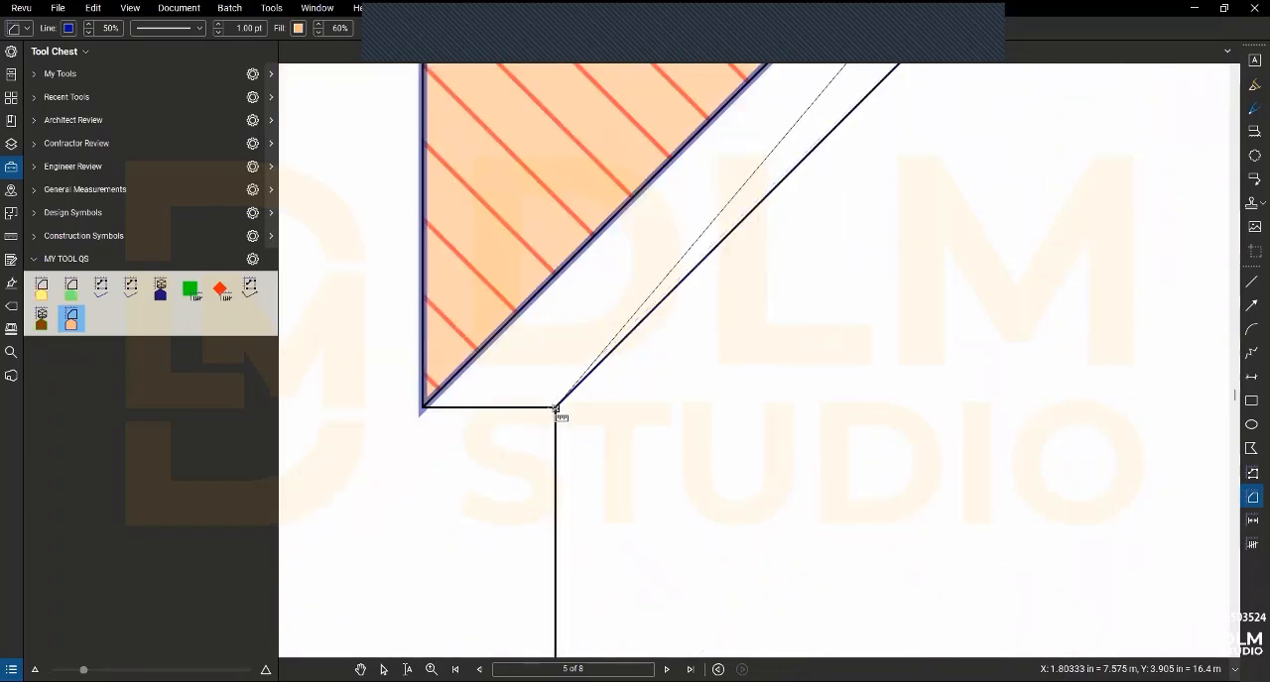
click(424, 408)
scroll(426, 411, down, 6)
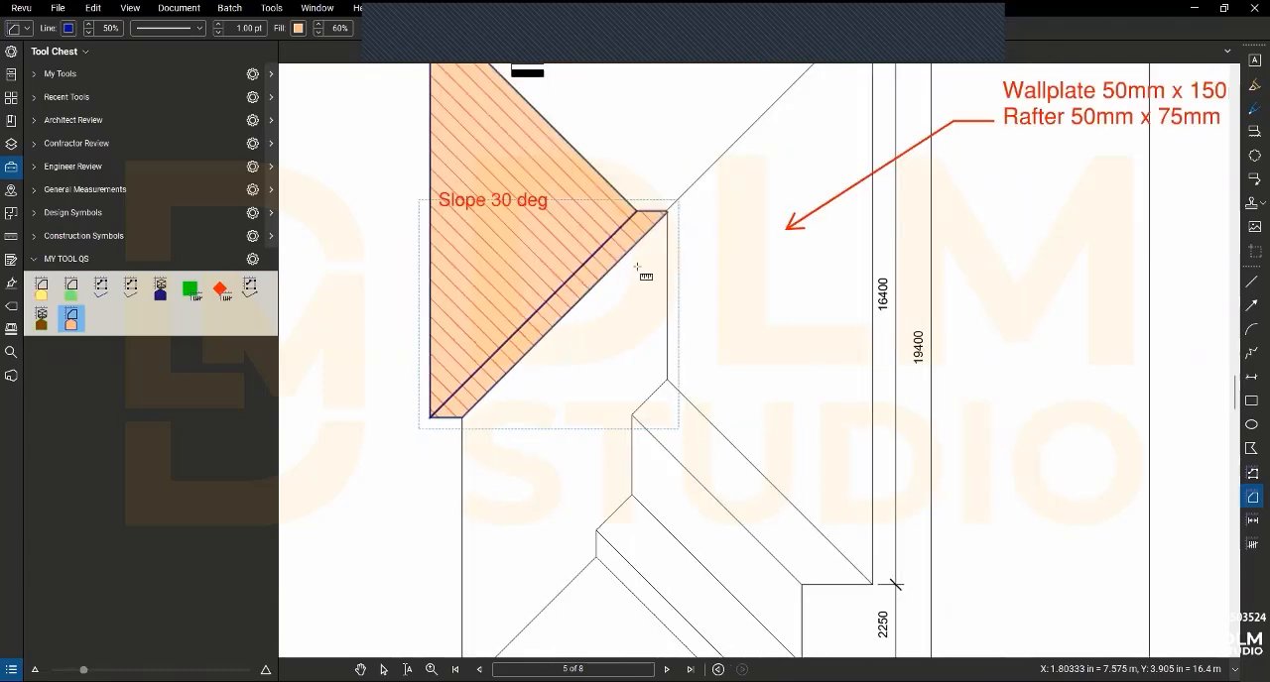
- Measure the large roof face below the diagonal strip, following its stepped ridge and valley edge down to the lower corner of the plan
scroll(671, 213, up, 3)
scroll(672, 226, up, 5)
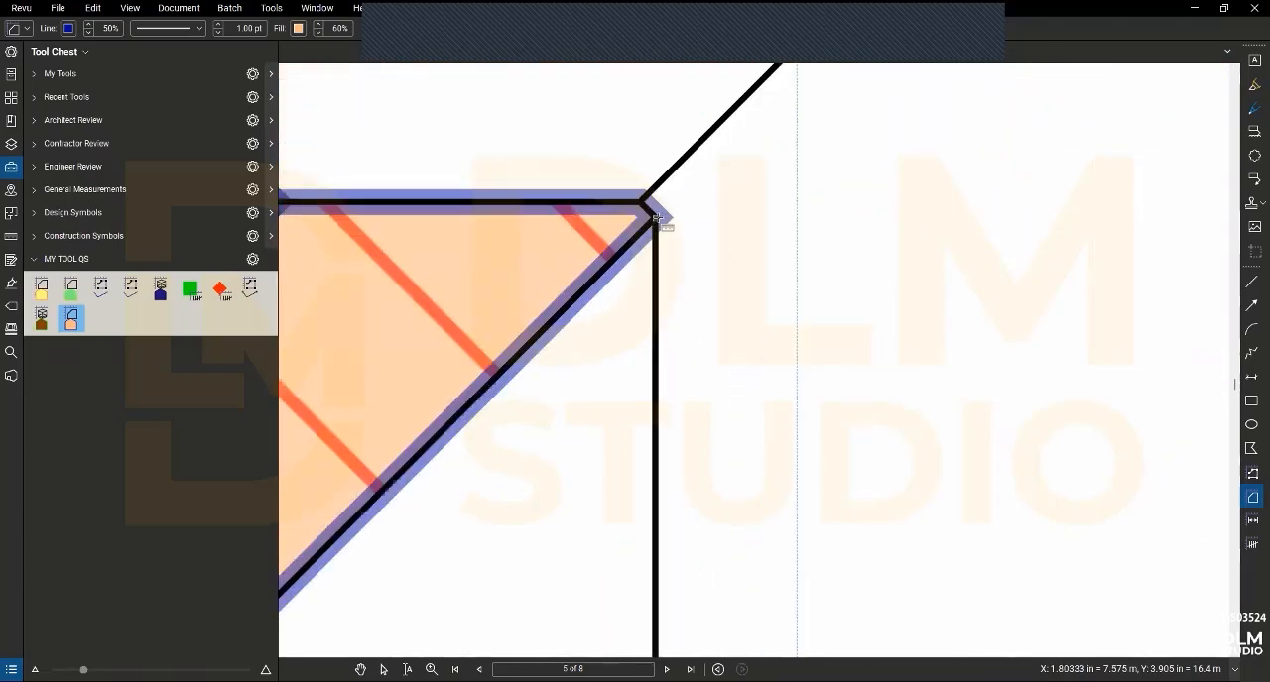
scroll(655, 219, down, 6)
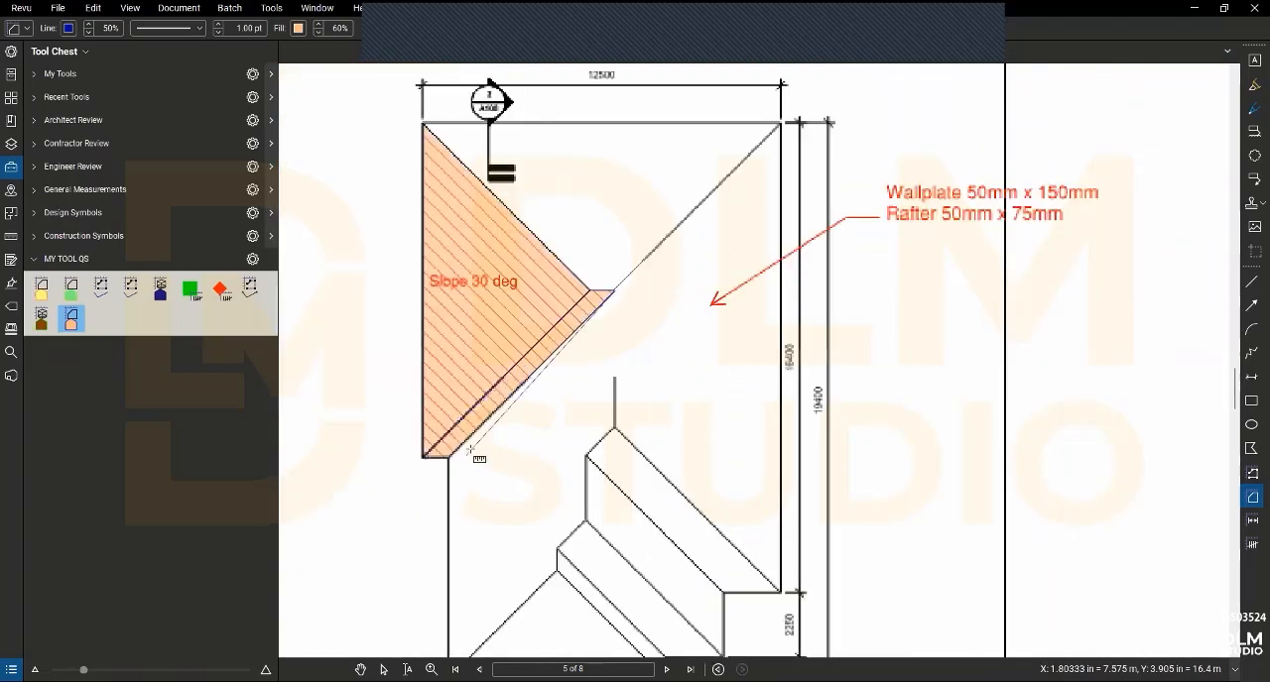
scroll(406, 483, up, 5)
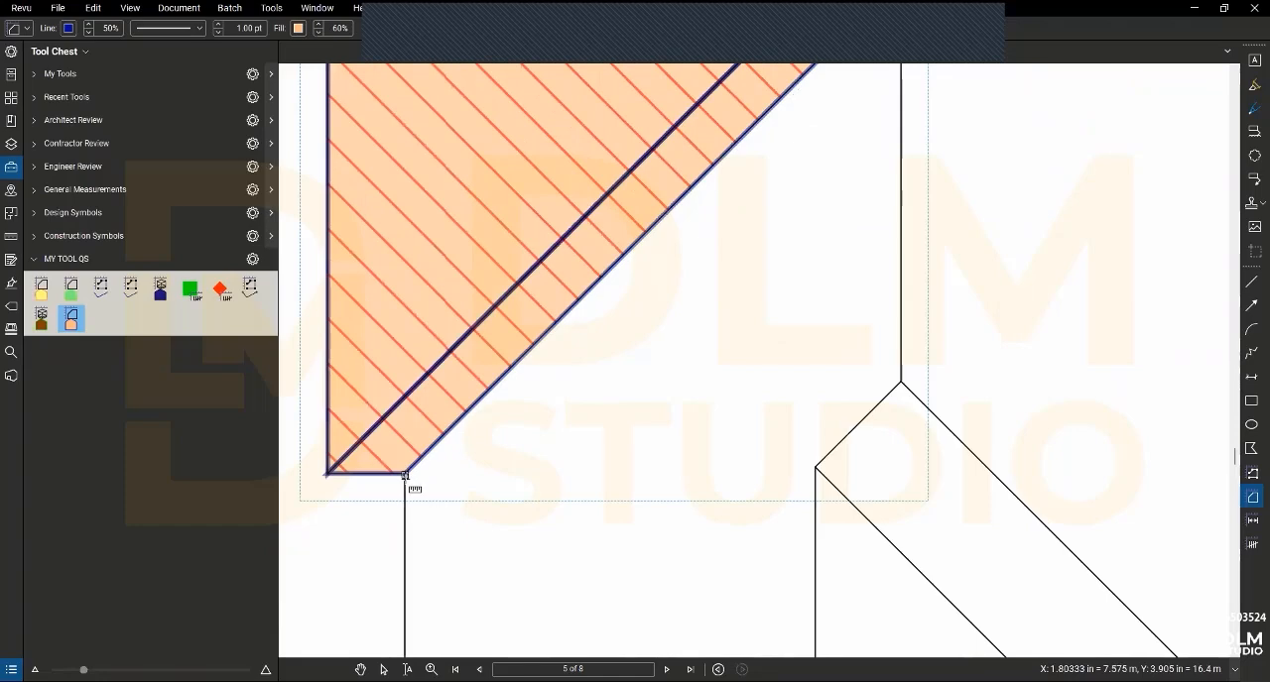
scroll(407, 483, down, 5)
scroll(428, 572, down, 1)
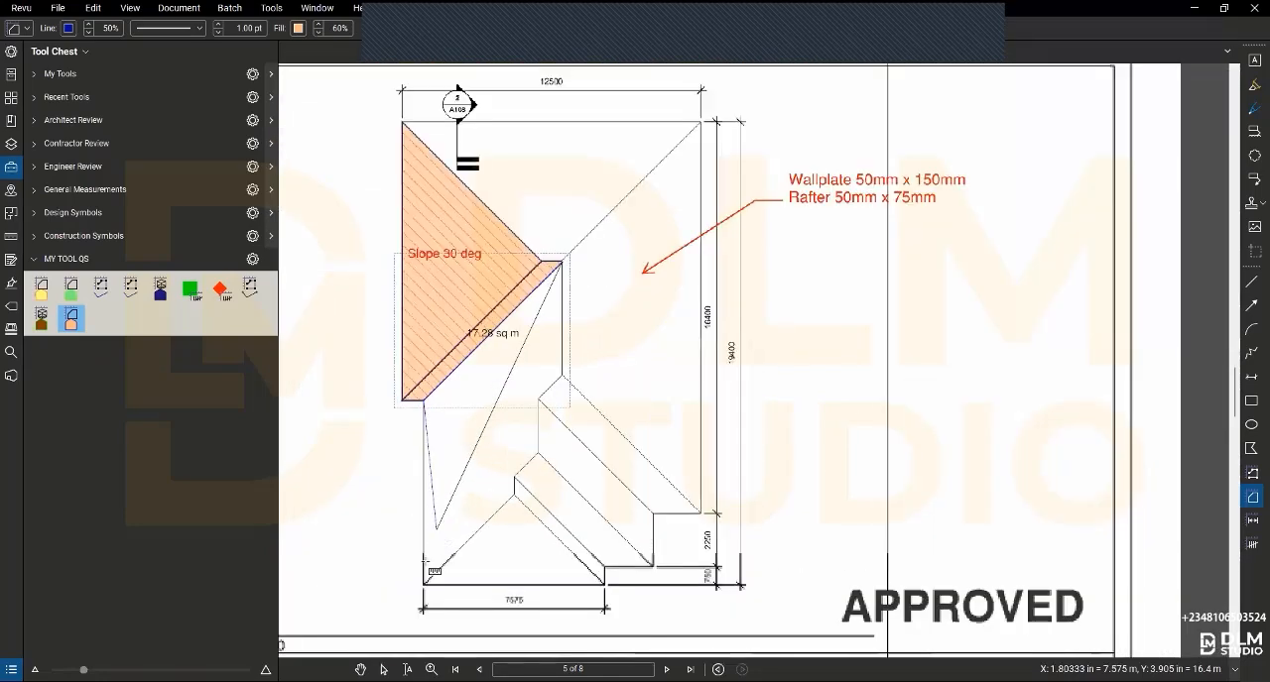
scroll(428, 573, up, 3)
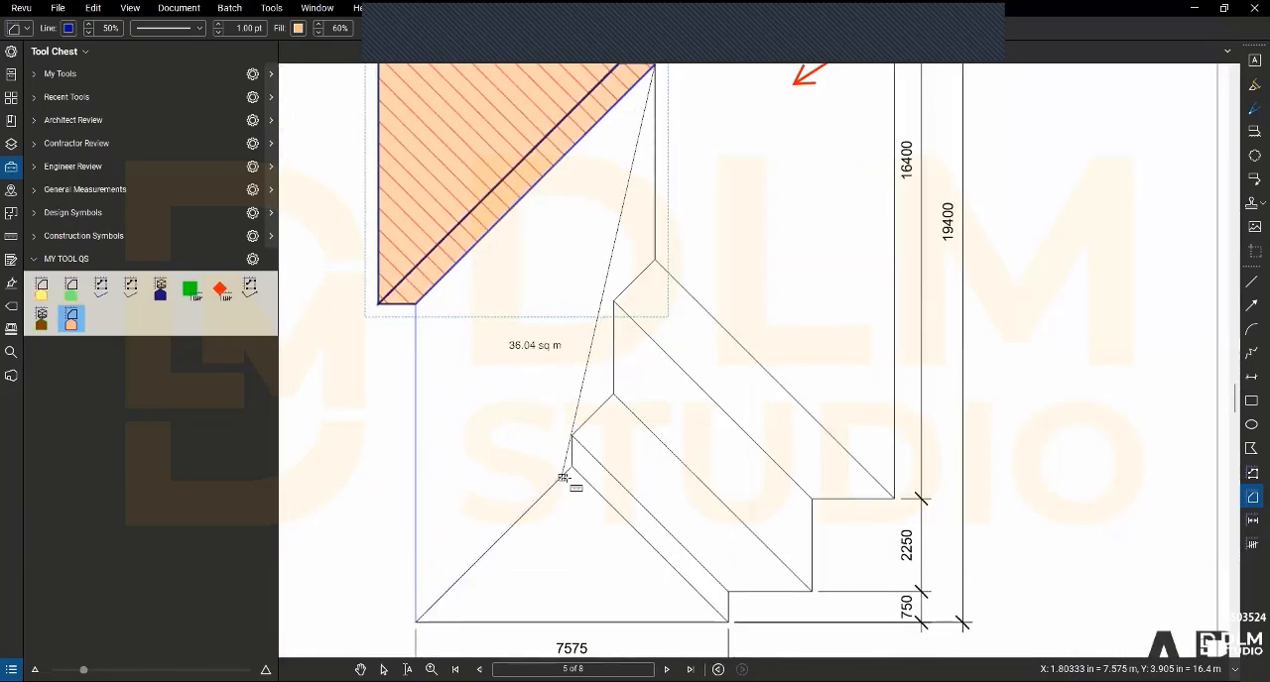
click(573, 433)
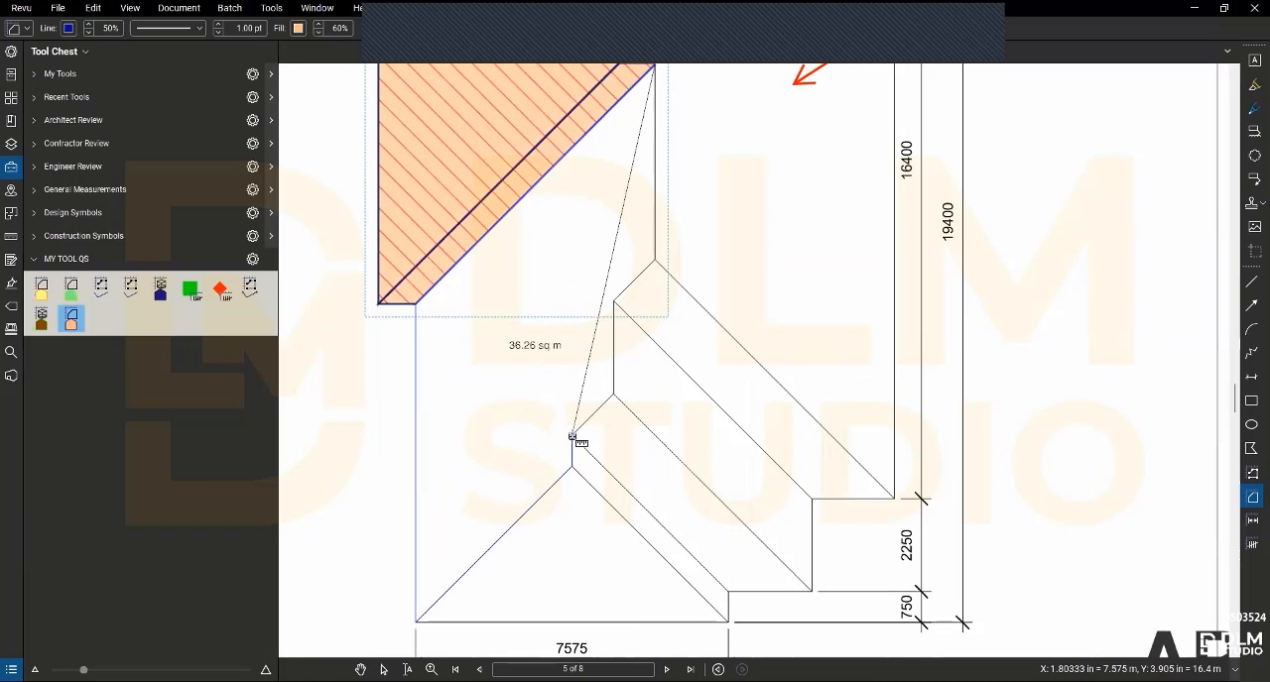
click(612, 395)
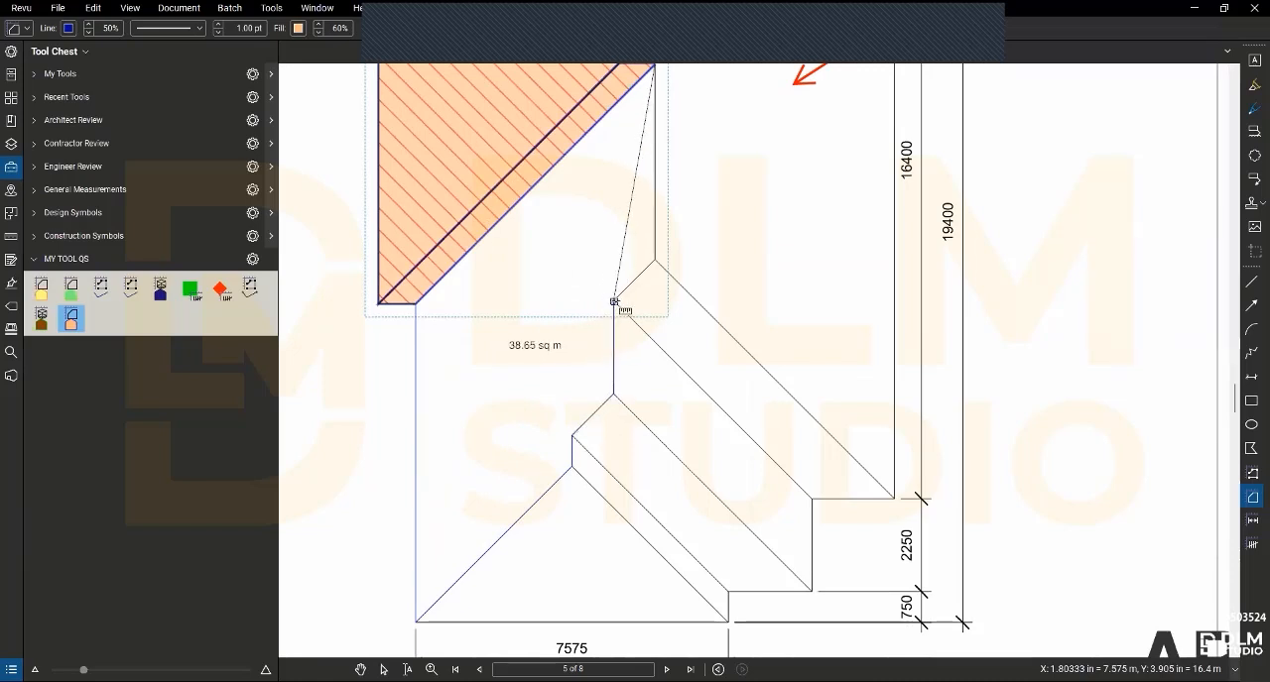
click(614, 301)
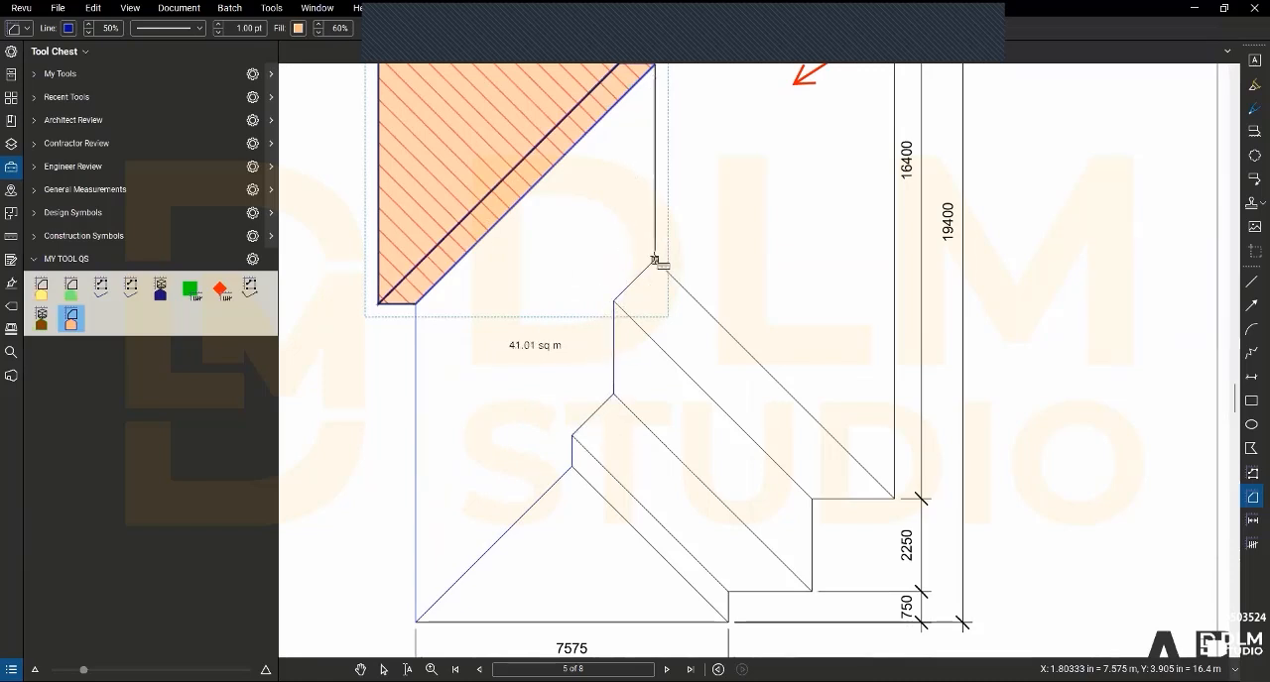
double_click(655, 260)
- Measure the triangular hip face directly above the 7575 dimension as a Roof Covering area
scroll(519, 462, down, 2)
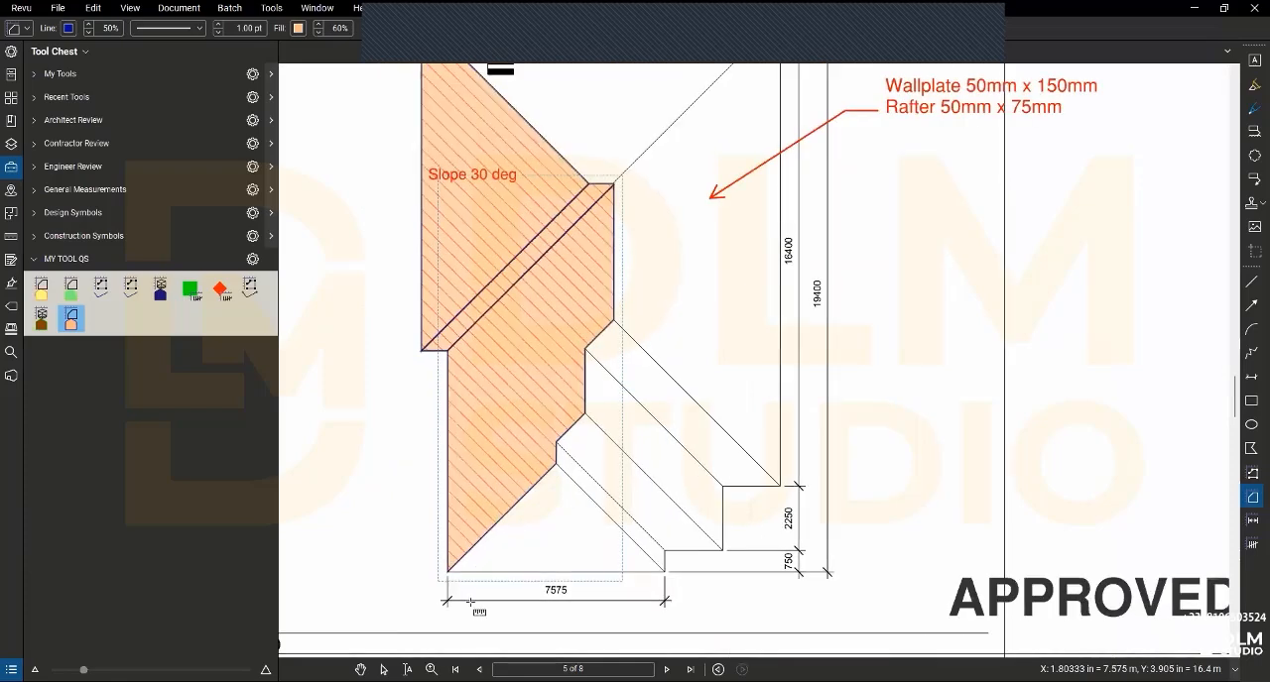
scroll(470, 602, up, 3)
click(433, 552)
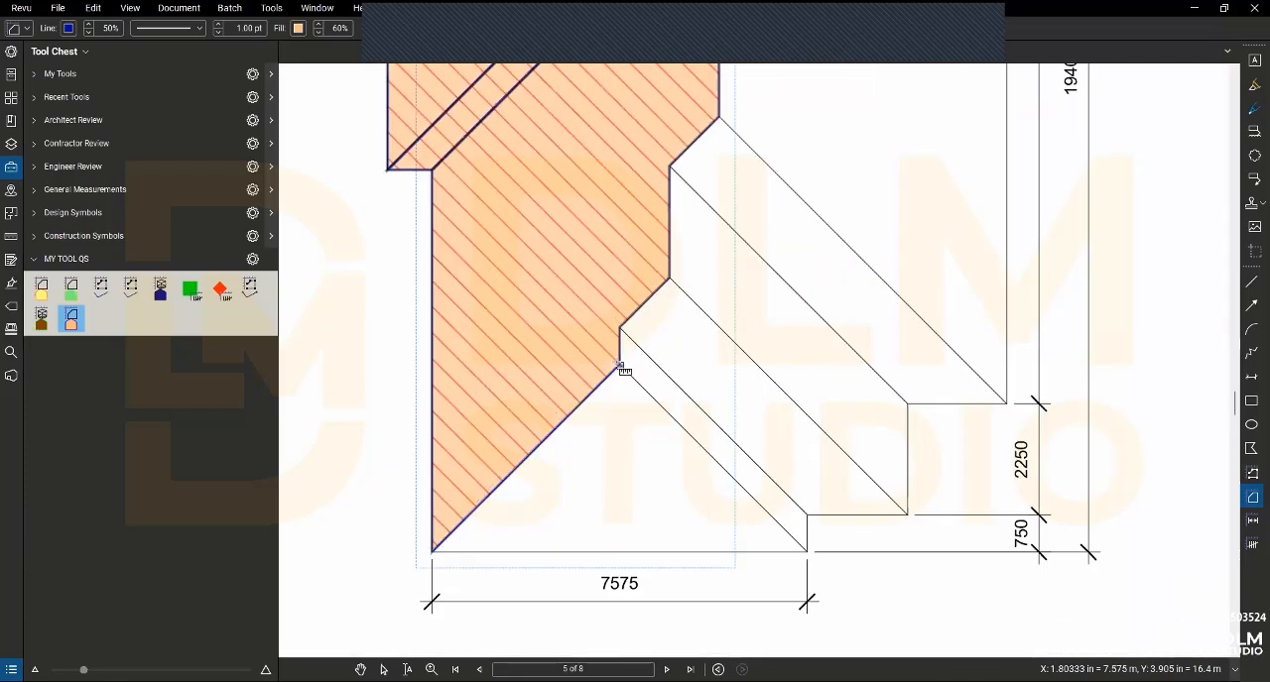
click(619, 364)
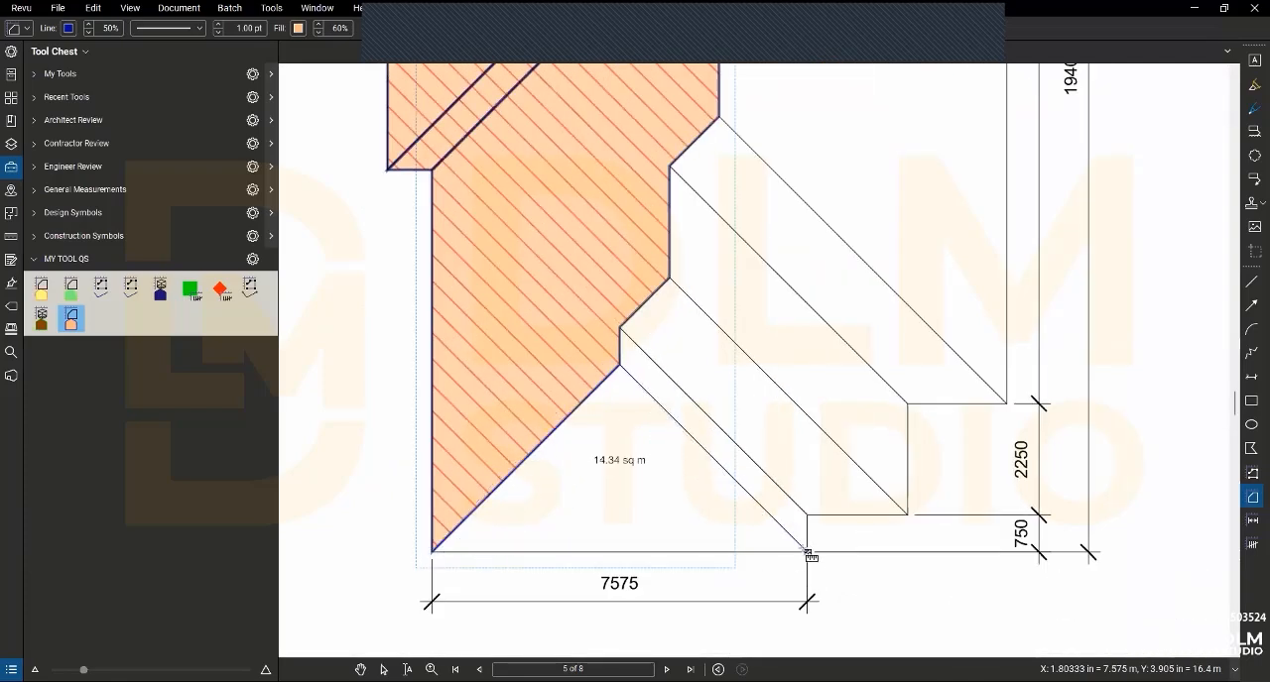
double_click(807, 552)
- Measure the narrow diagonal roof strip beside the lower triangular hip, ending at the 750 eave return
click(807, 552)
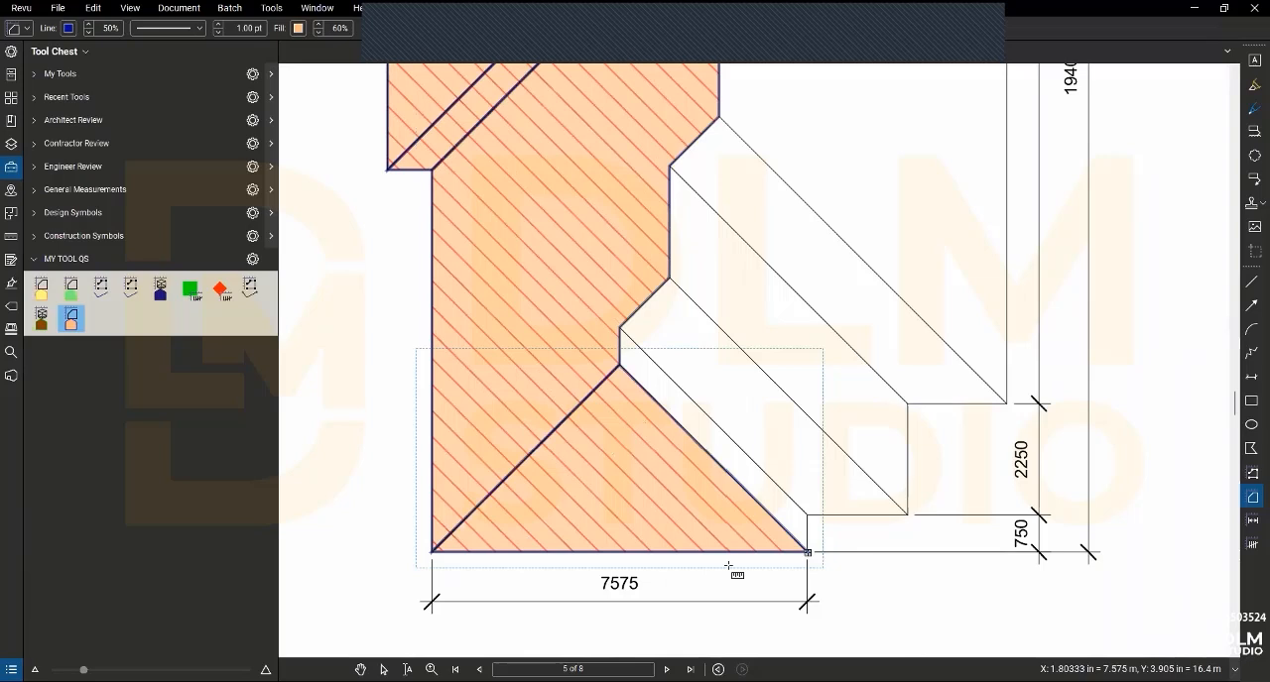
click(619, 365)
click(620, 328)
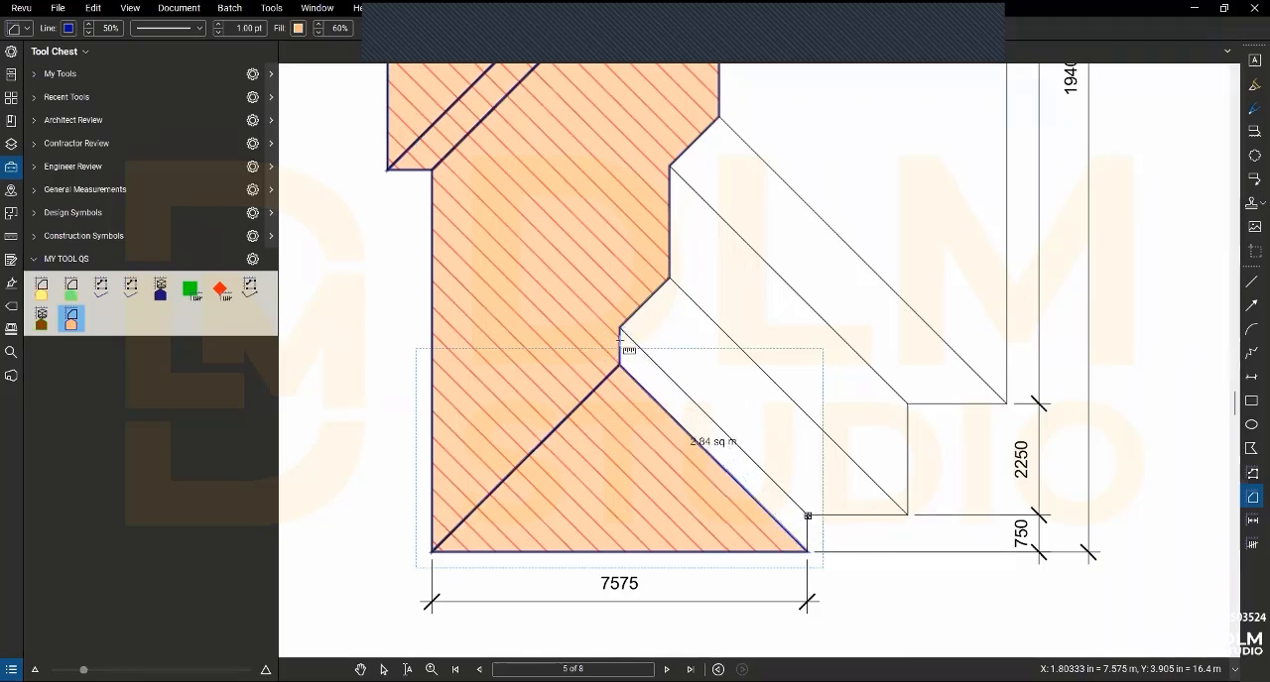
double_click(808, 516)
- Measure the wider diagonal roof strip between the 750 eave return and the parallel hip line above it
click(620, 328)
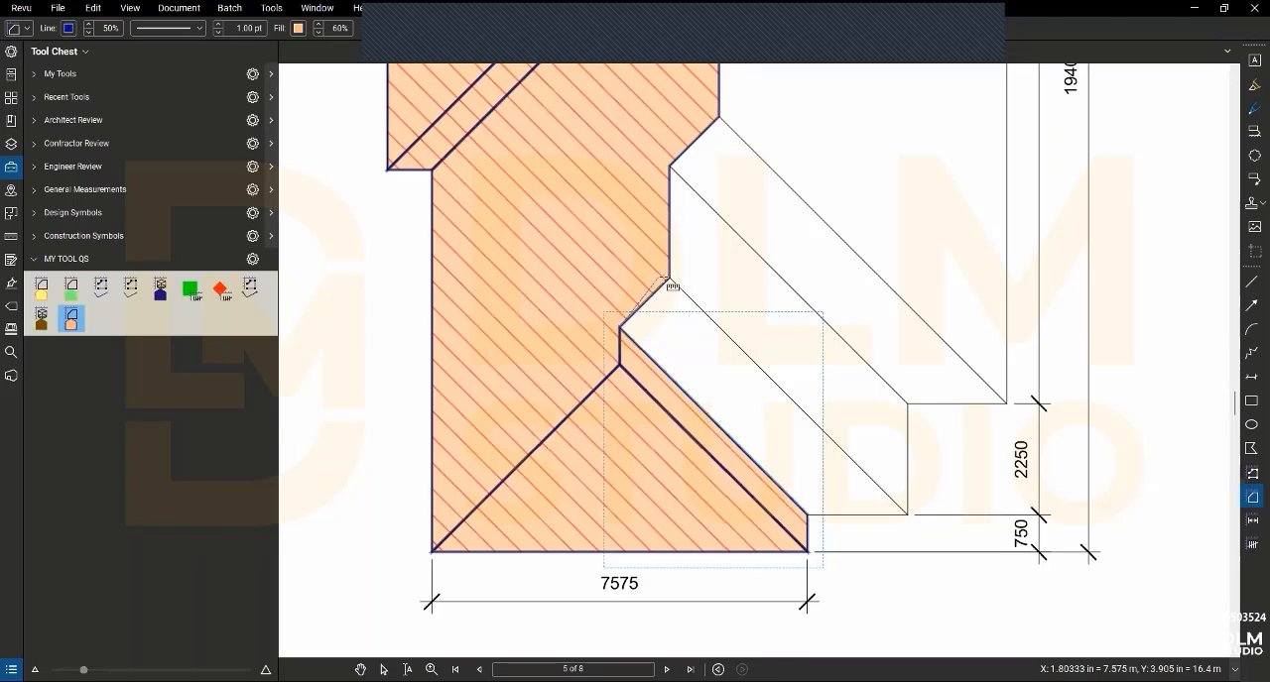
click(670, 280)
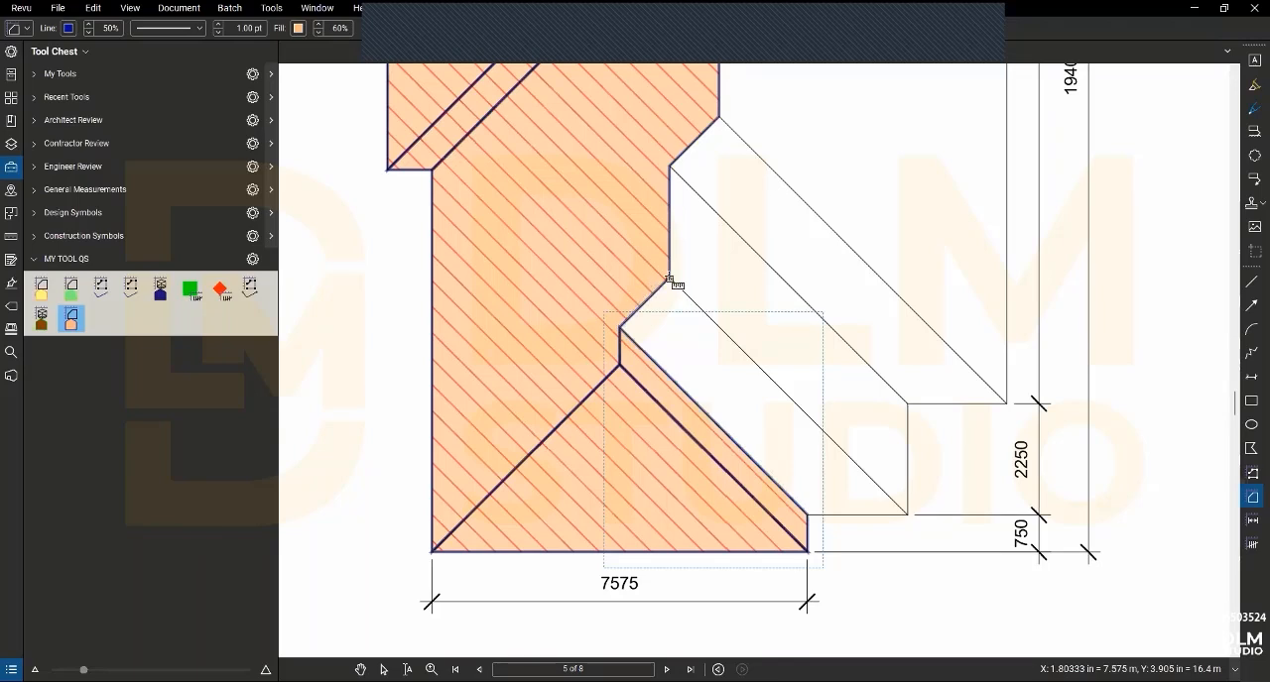
click(907, 515)
double_click(808, 516)
- Measure the diagonal roof strip that ends at the 2250 eave return
click(672, 168)
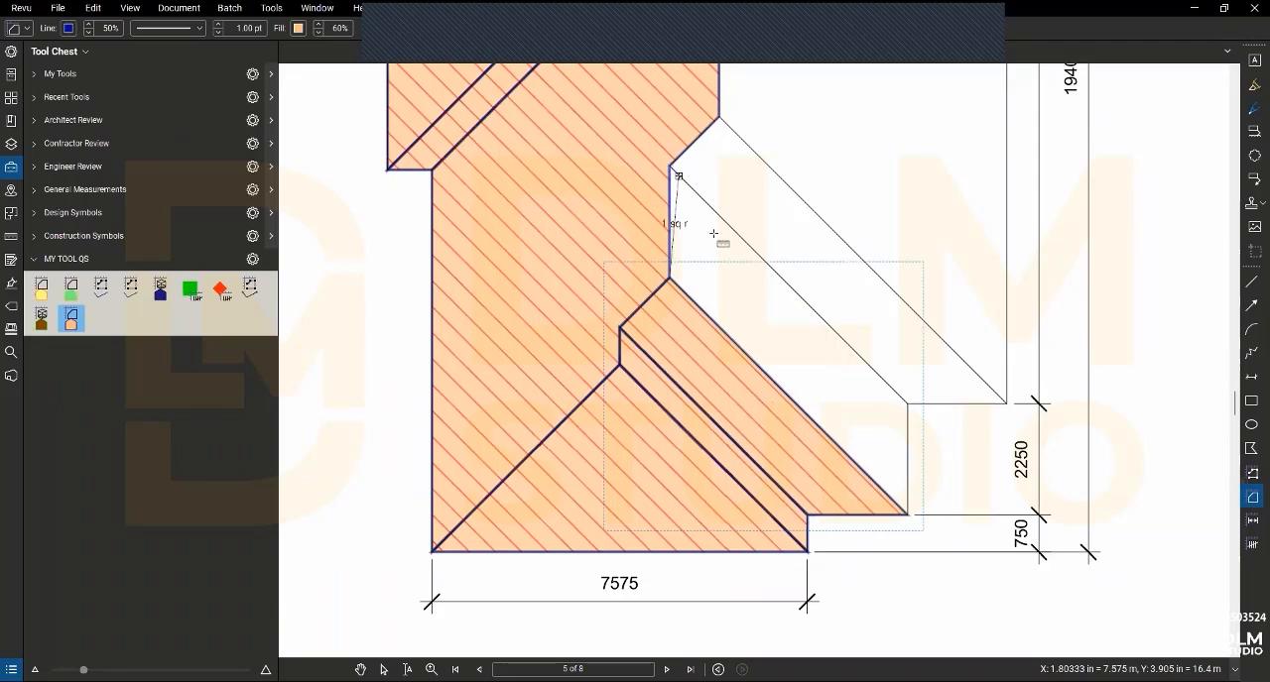
click(670, 280)
click(906, 514)
- Measure the outermost diagonal roof strip, between the 2250 eave return and the parallel hip line above it, as a roof covering area
click(672, 168)
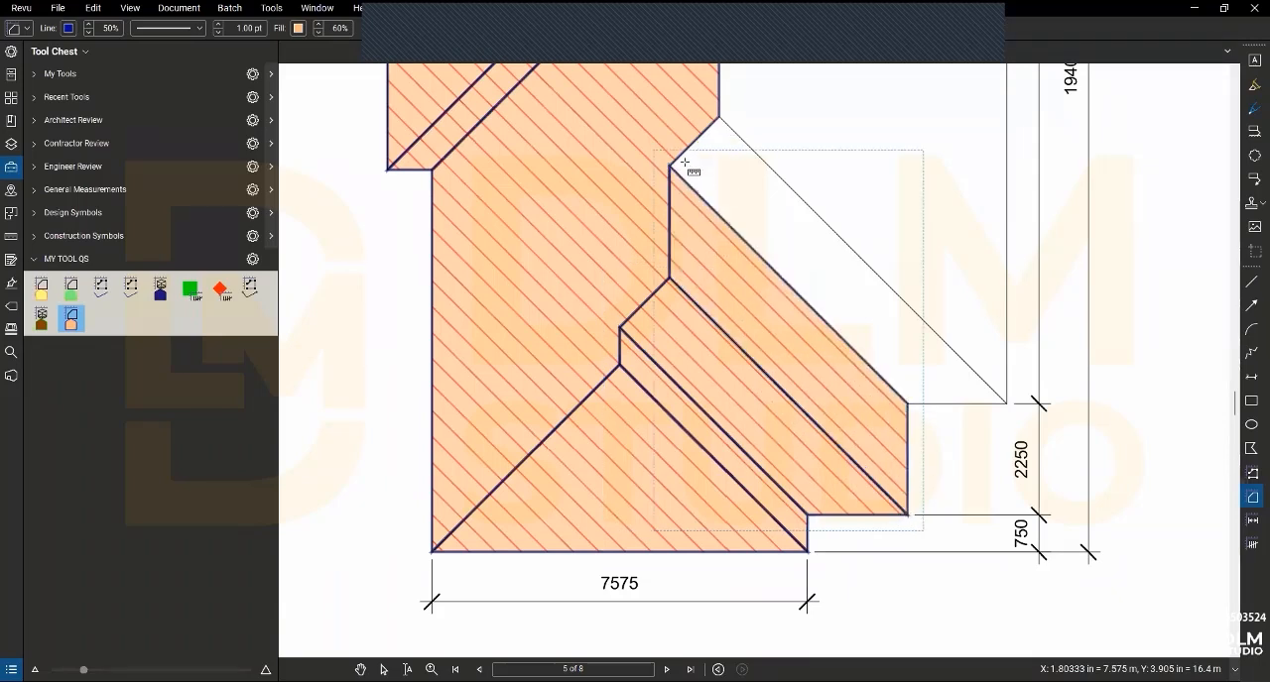
click(718, 118)
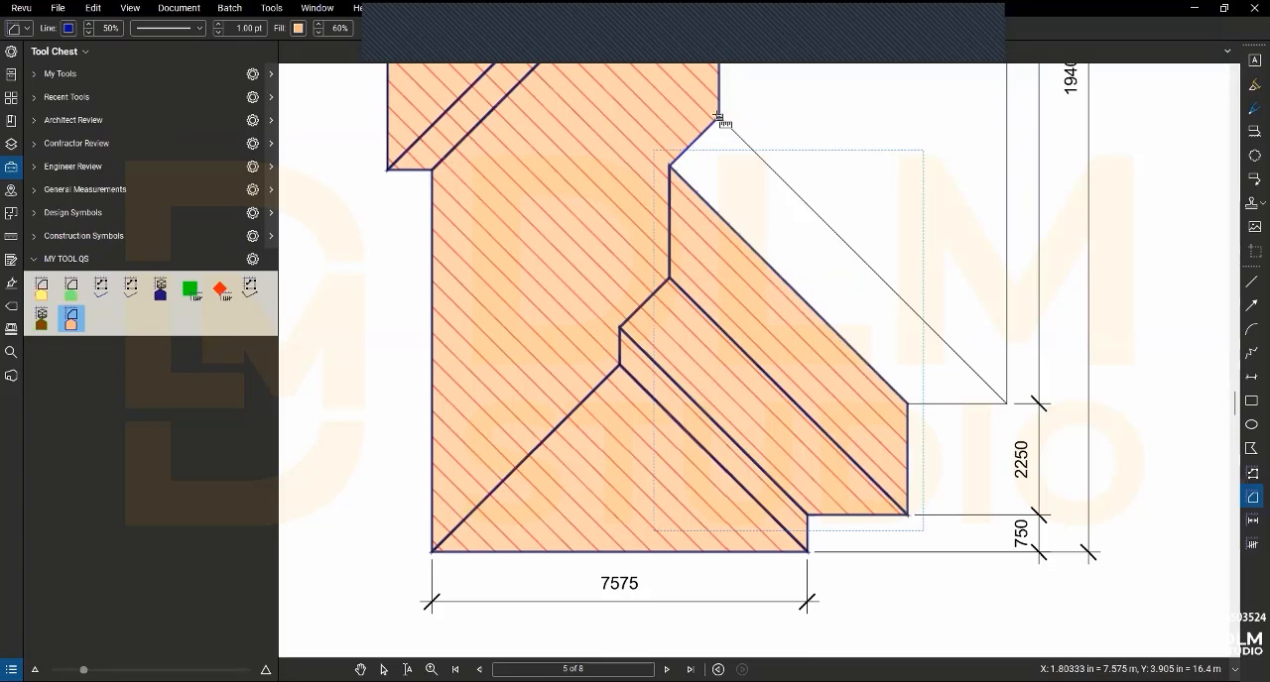
click(1004, 404)
double_click(905, 403)
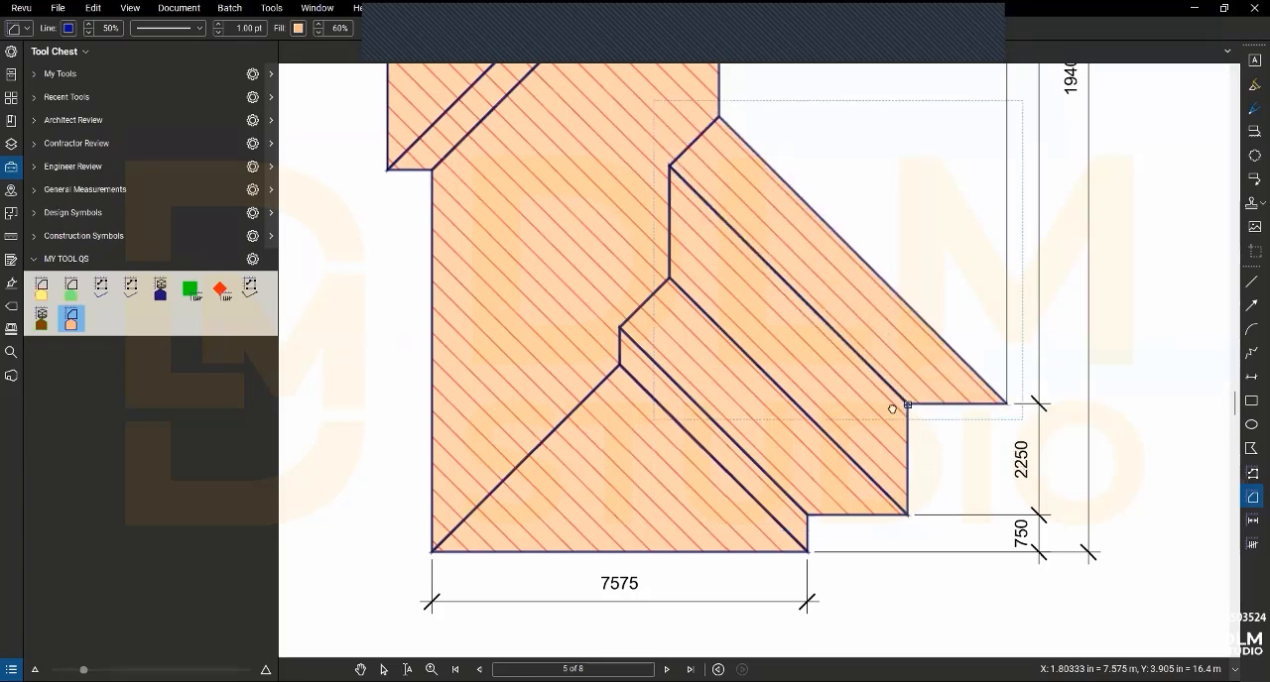
- Measure the large roof face along the 16400 eave, bounded by the ridge and the hips at both ends, as a roof covering area
scroll(895, 407, down, 2)
drag(894, 406, 782, 581)
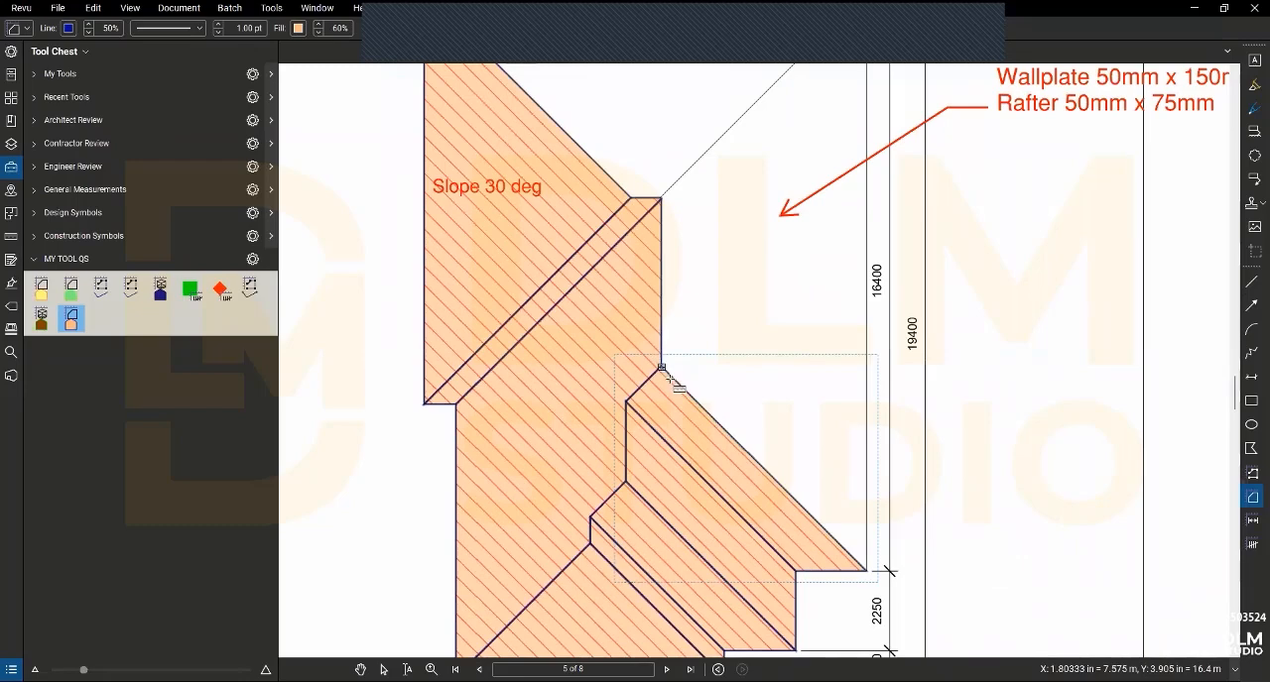
click(865, 571)
scroll(854, 436, down, 1)
drag(855, 436, 803, 555)
click(813, 189)
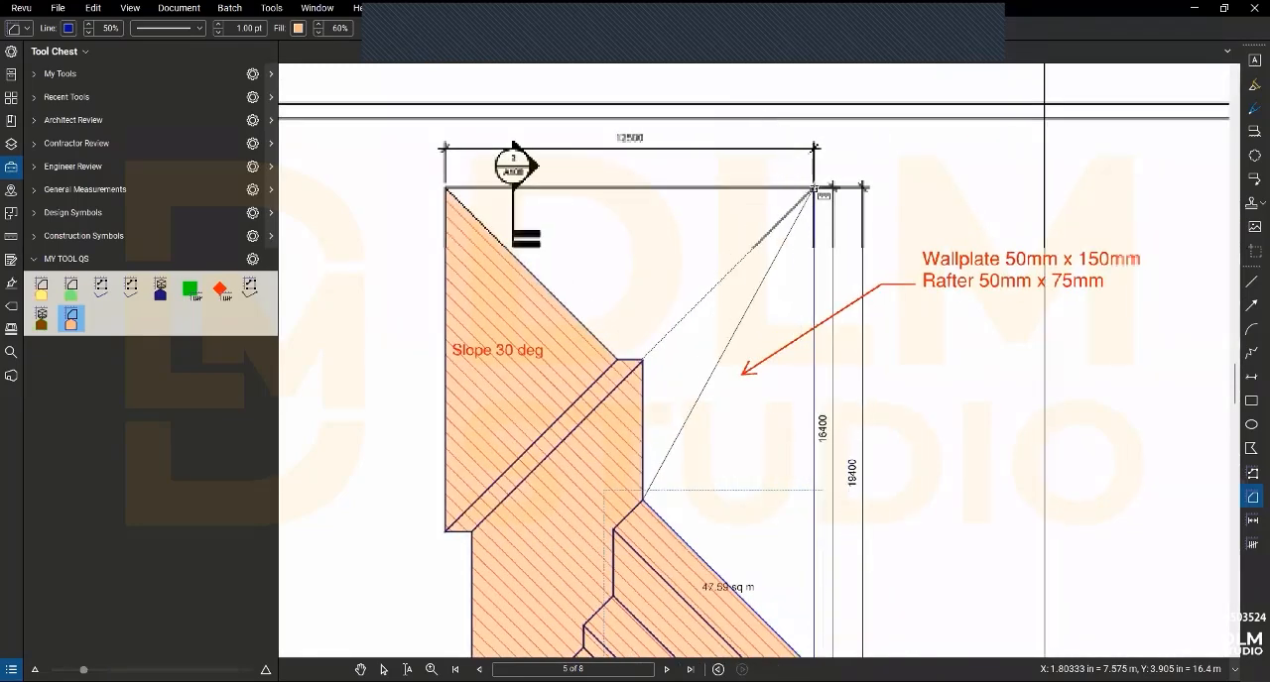
scroll(642, 361, up, 5)
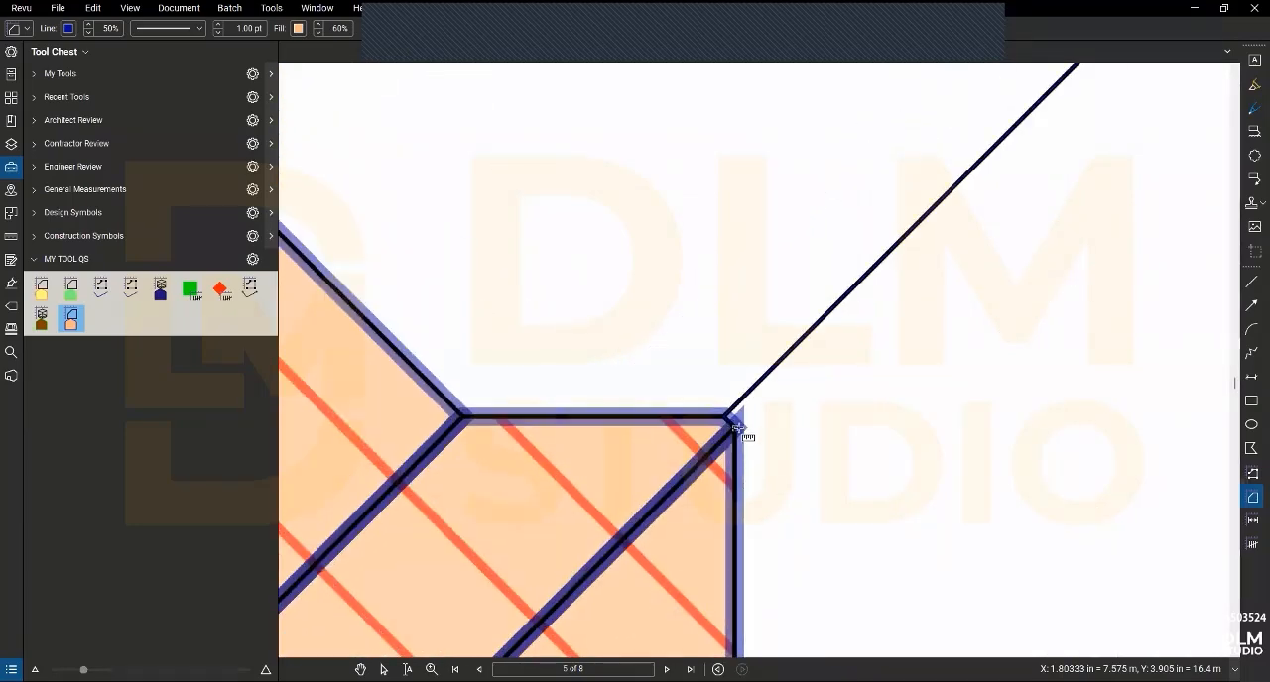
scroll(737, 428, down, 5)
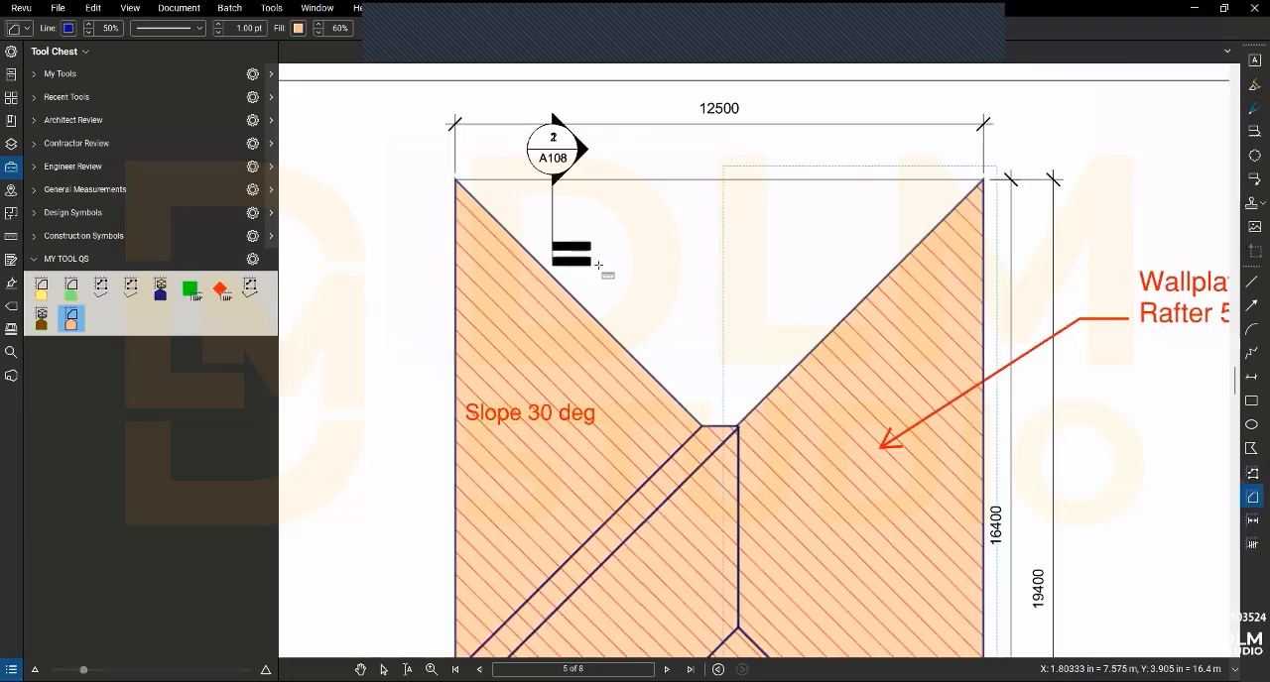
- Measure the hip face below the 12500 dimension, down to the short ridge, and leave the area tool
click(455, 181)
click(982, 181)
scroll(763, 422, up, 6)
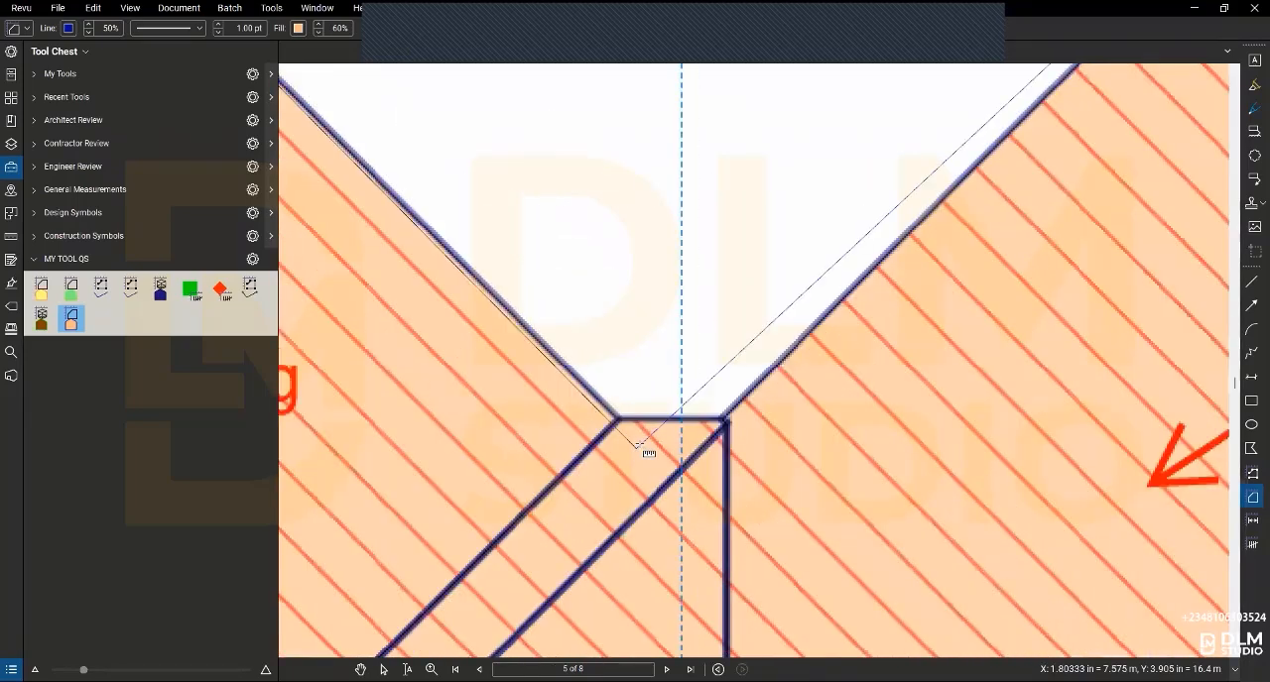
click(815, 389)
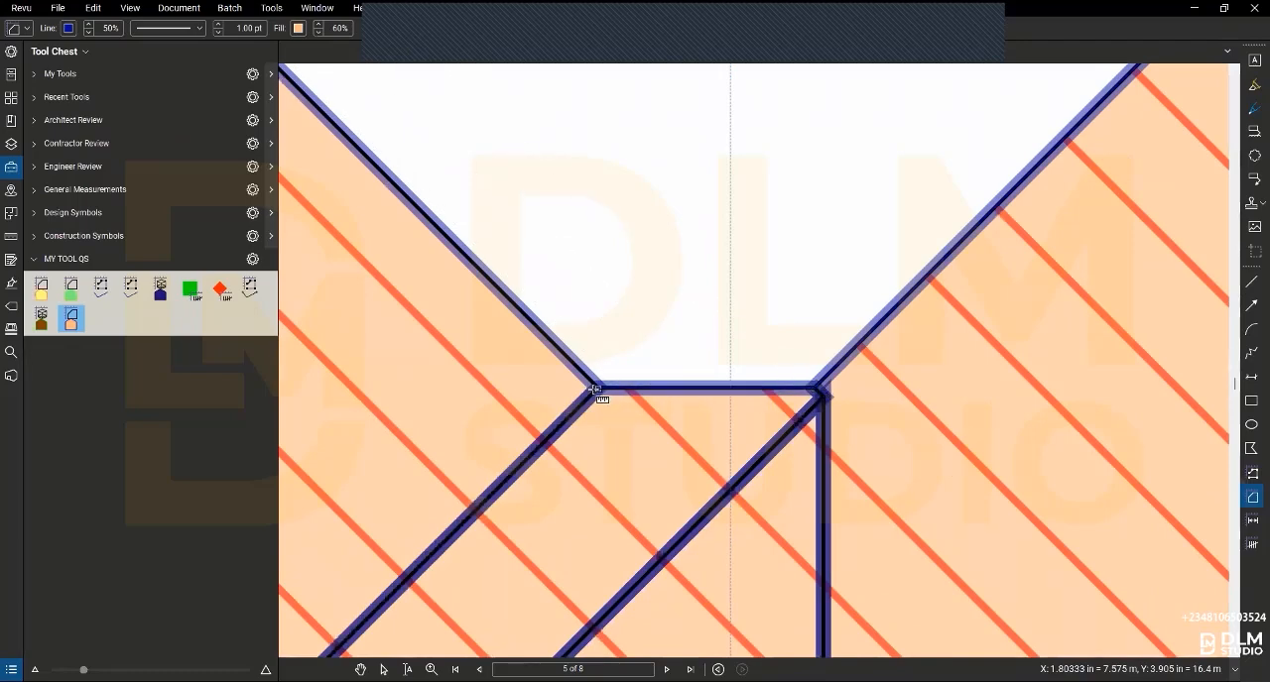
click(595, 389)
scroll(703, 322, down, 6)
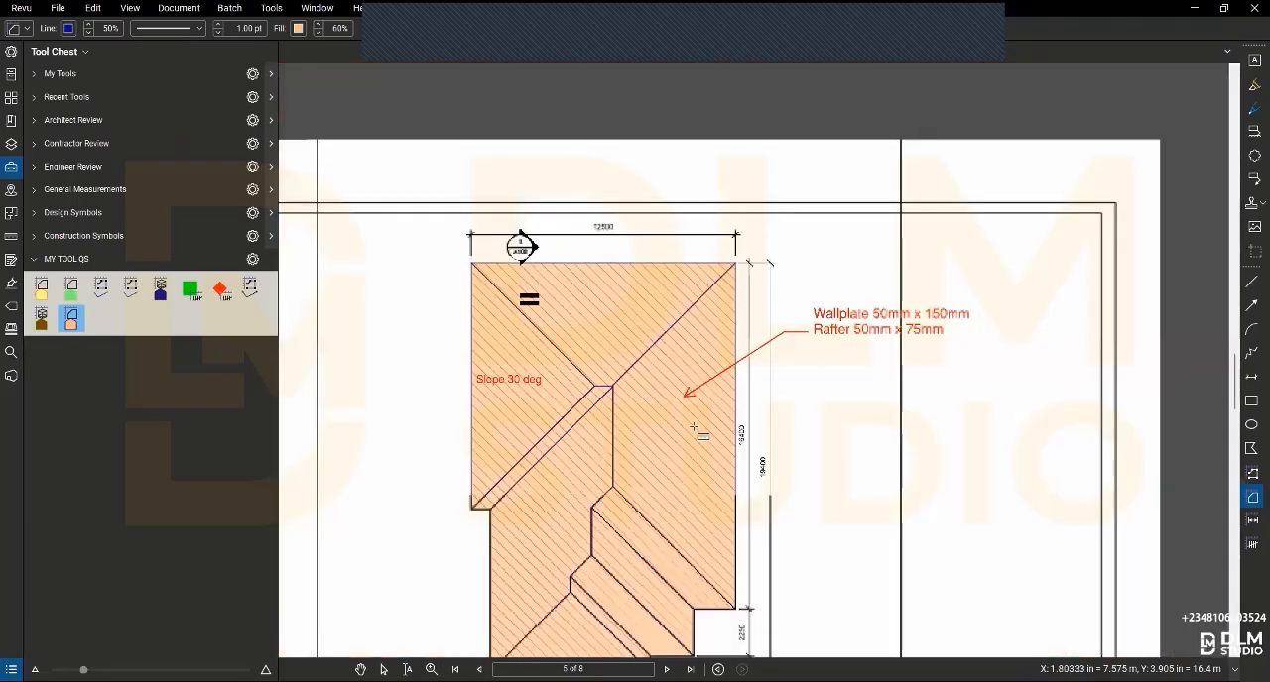
drag(702, 322, 702, 316)
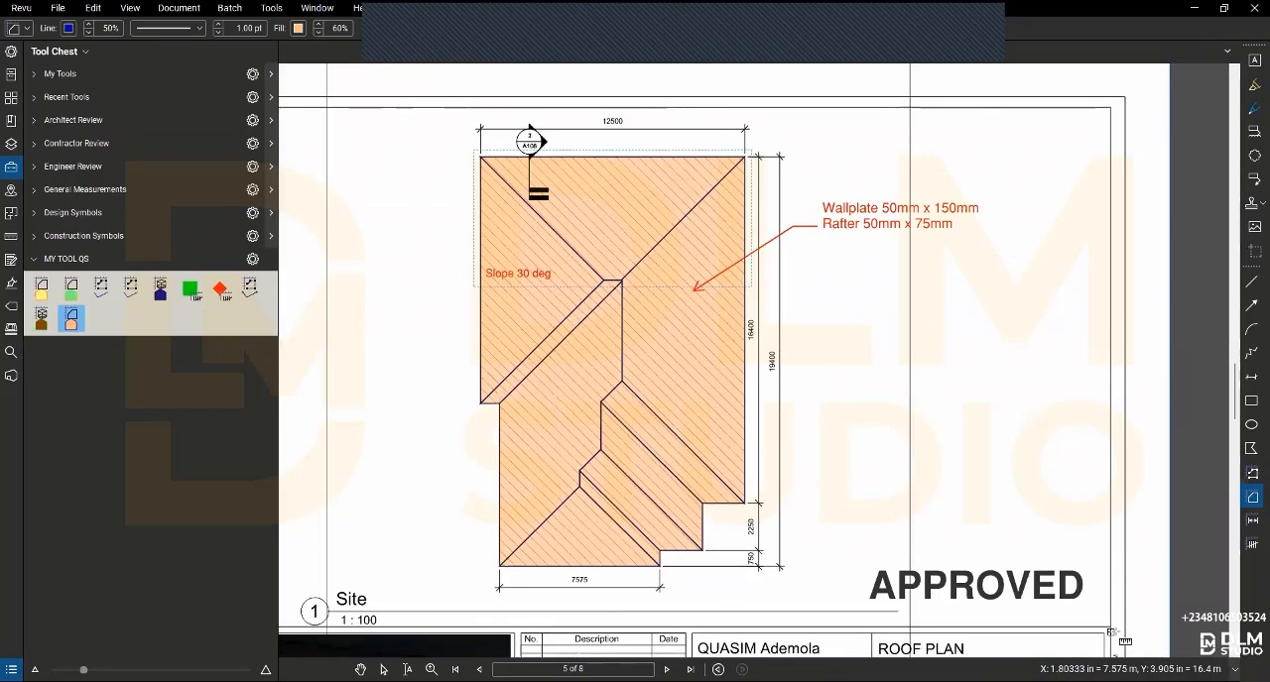
key(Escape)
right_click(795, 388)
click(855, 330)
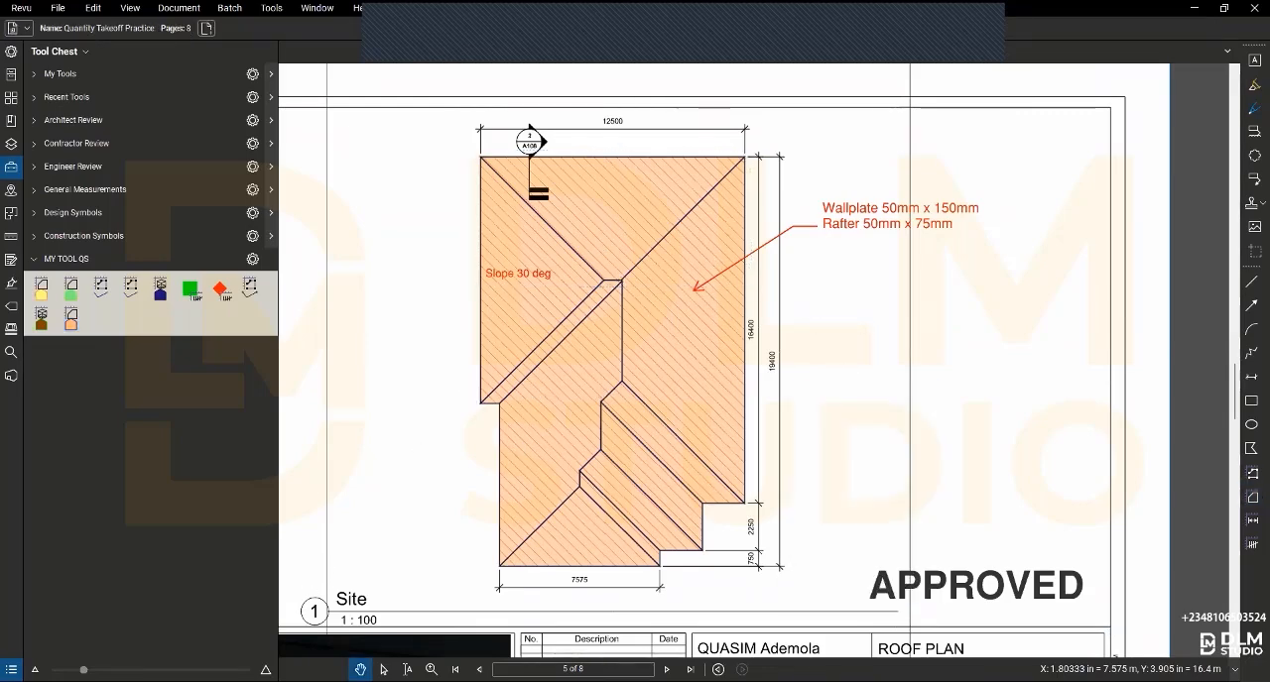
- Review the roof areas in the markups list, widening the Area column and collapsing the roof group
click(11, 669)
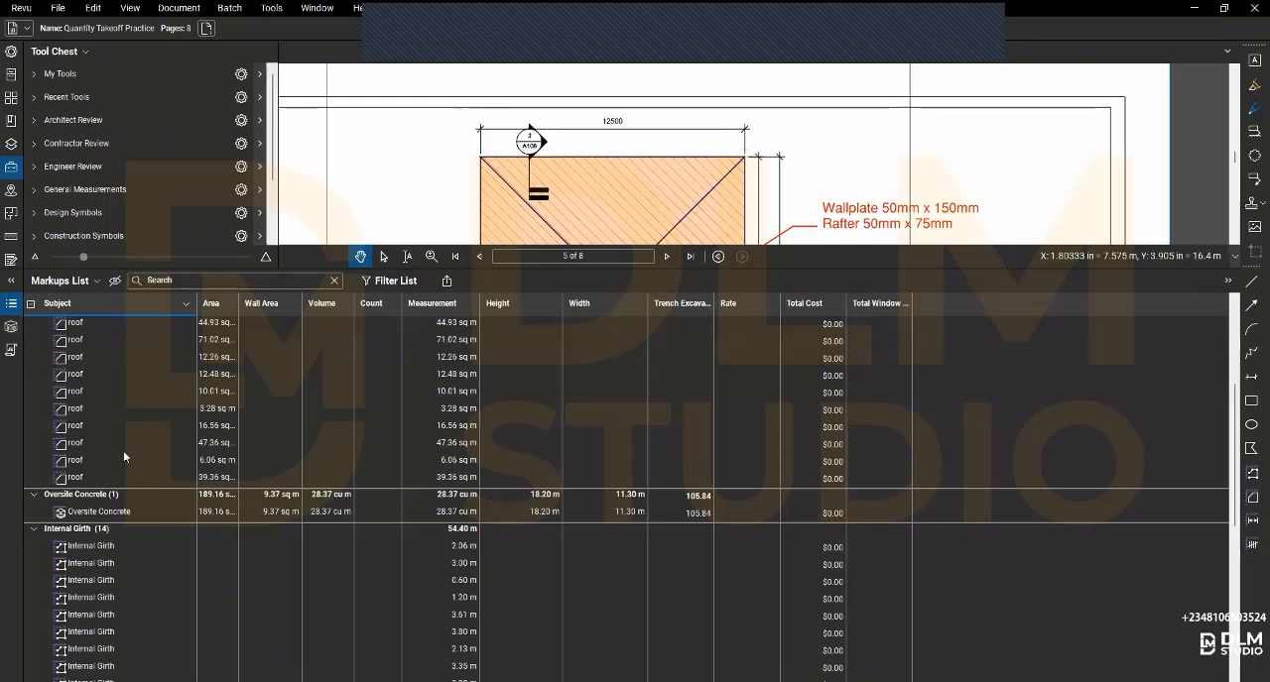
scroll(124, 448, up, 4)
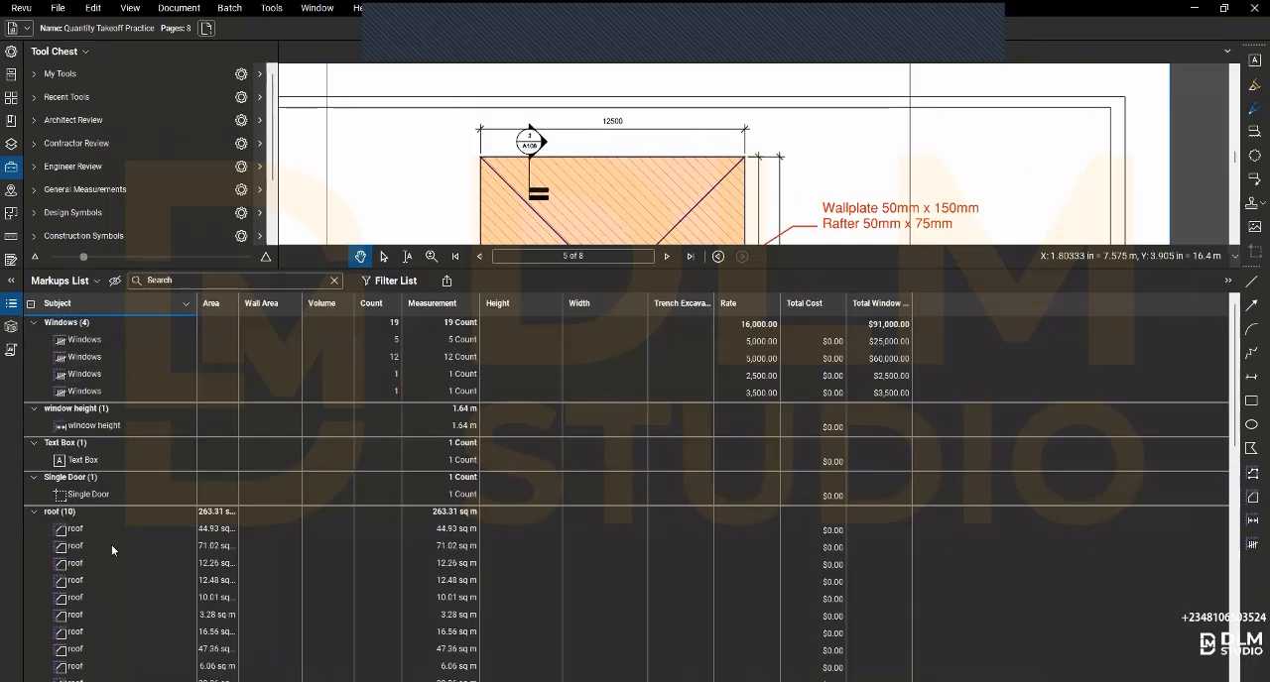
double_click(238, 303)
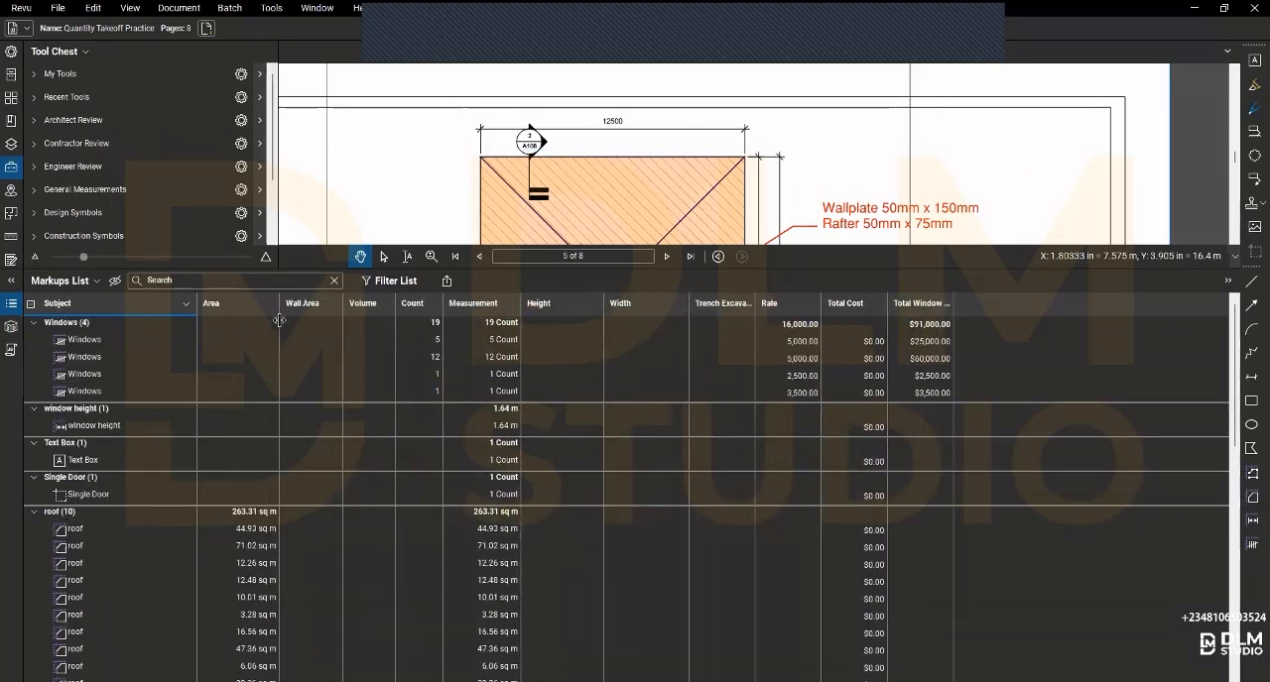
click(41, 512)
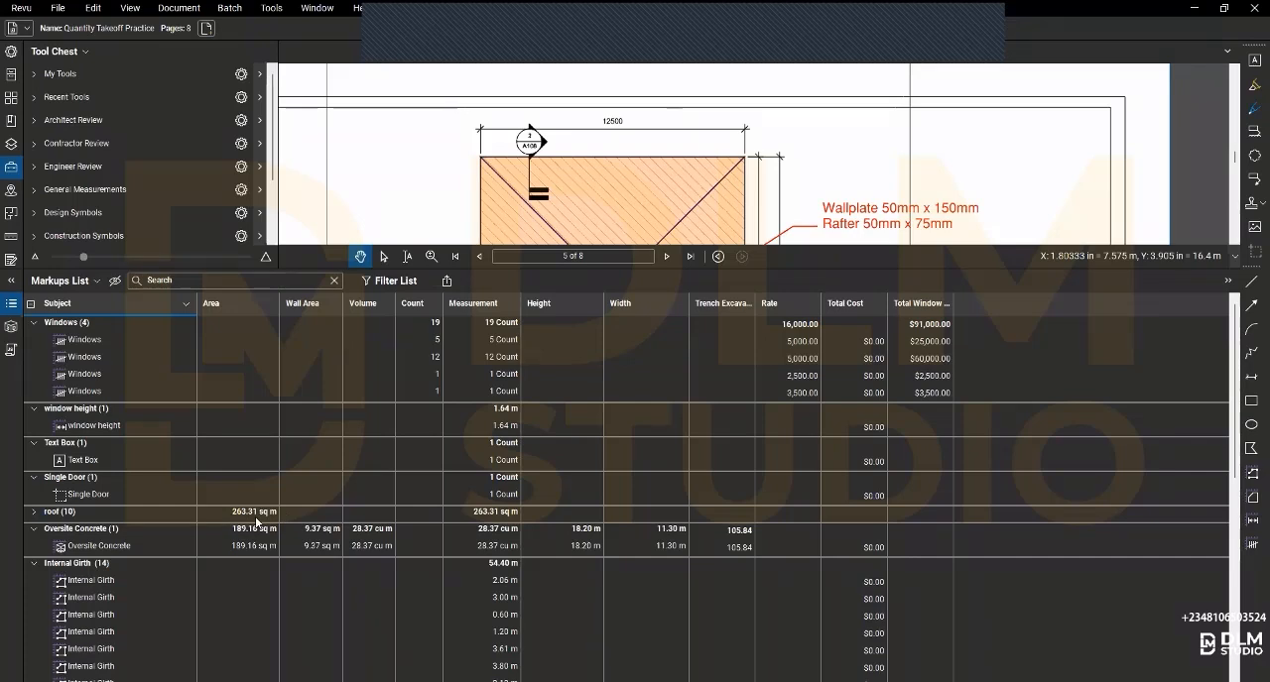
- Restore the full-height tool chest beside the markups list, and hide the list to show the whole drawing
click(10, 282)
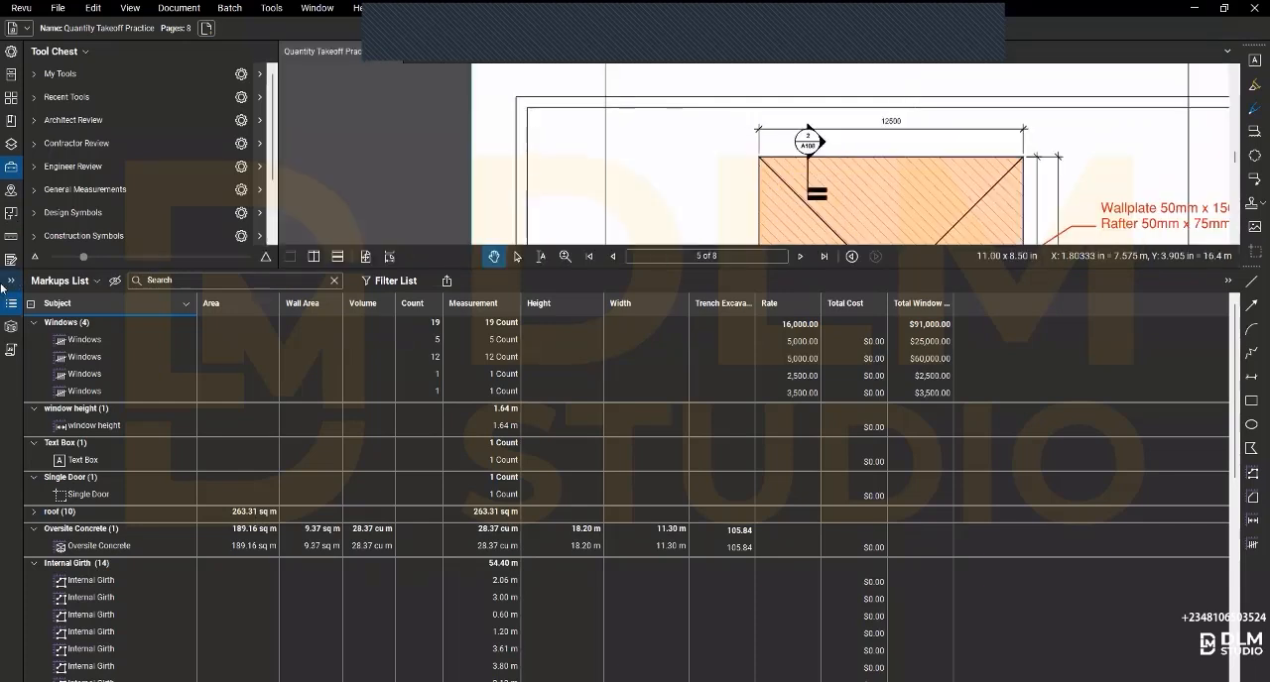
click(6, 284)
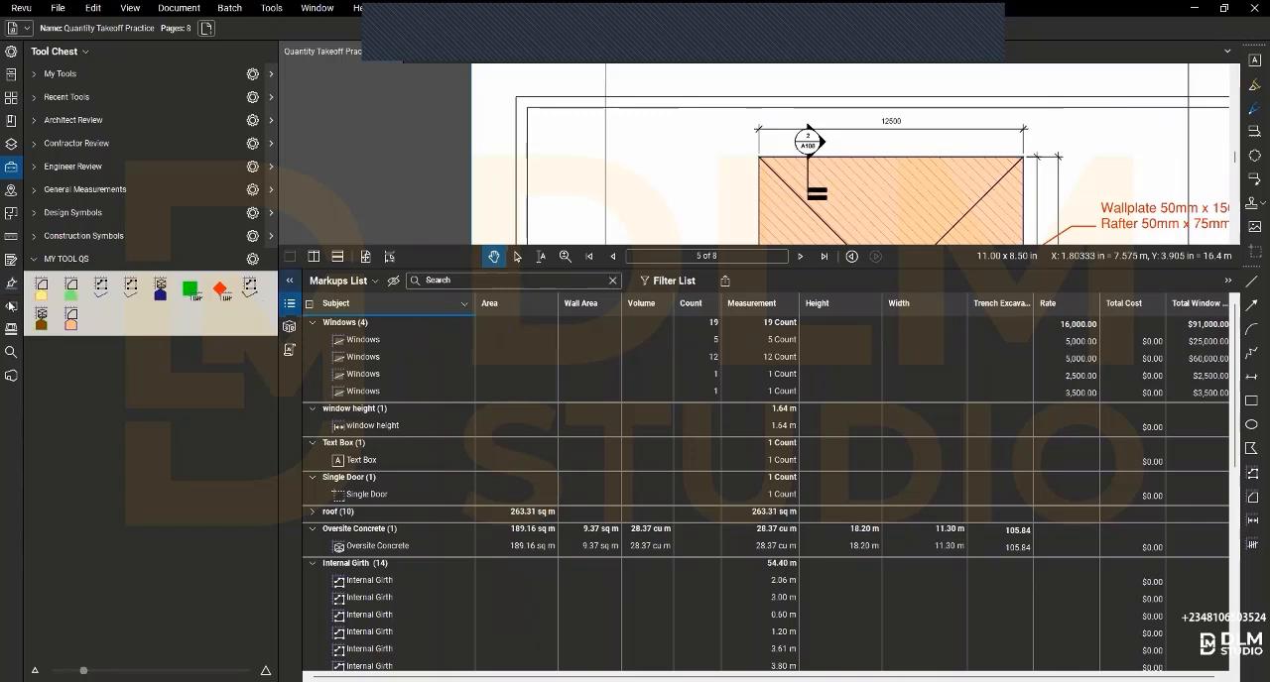
click(289, 282)
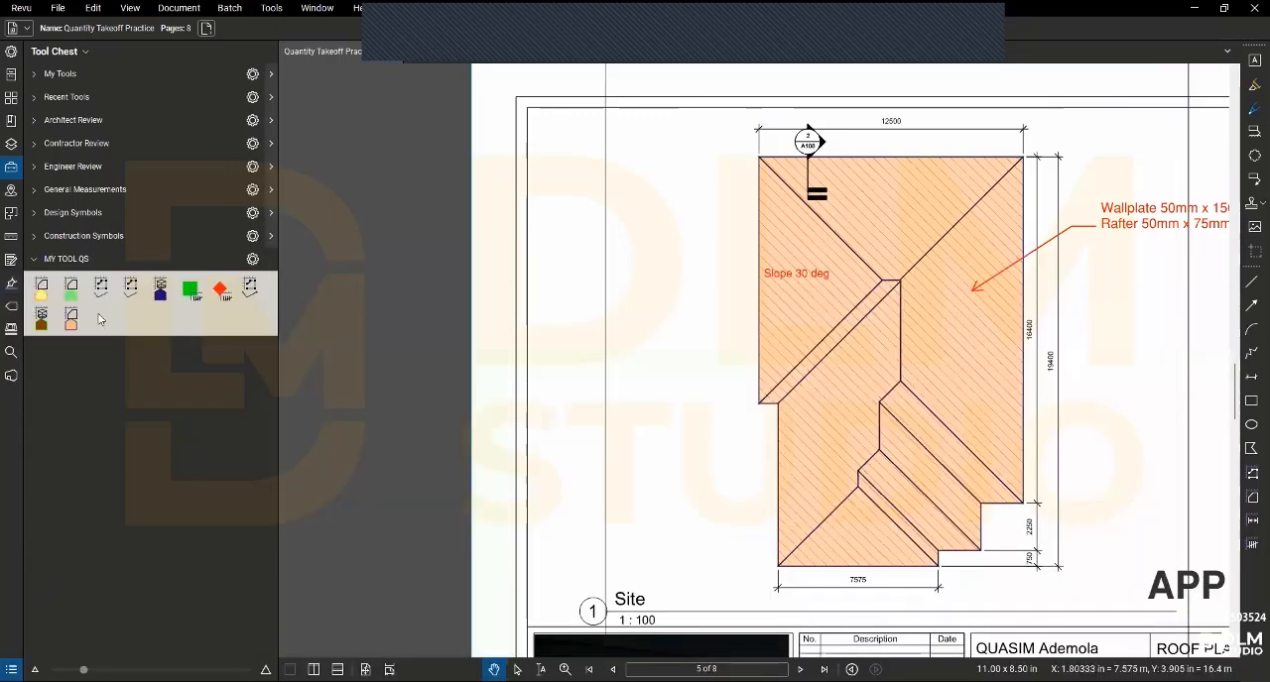
- Open page 2, Ground Floor Plan 02, from the page thumbnails
click(11, 115)
click(11, 98)
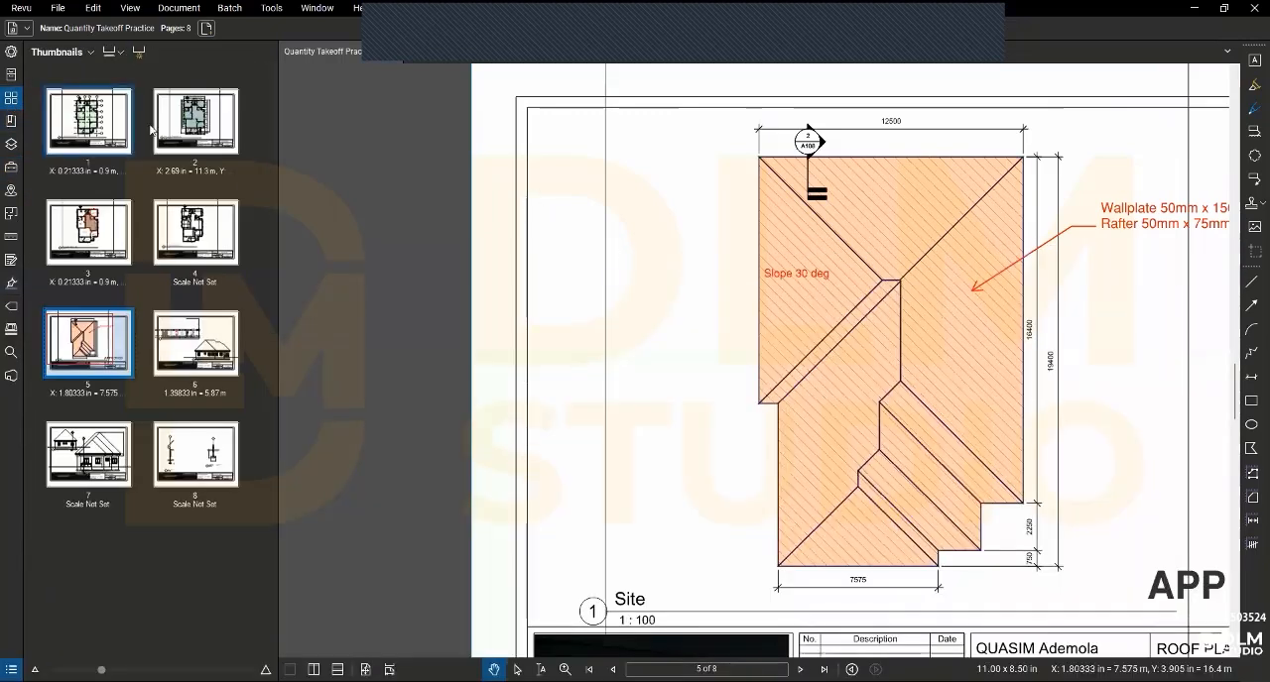
click(196, 121)
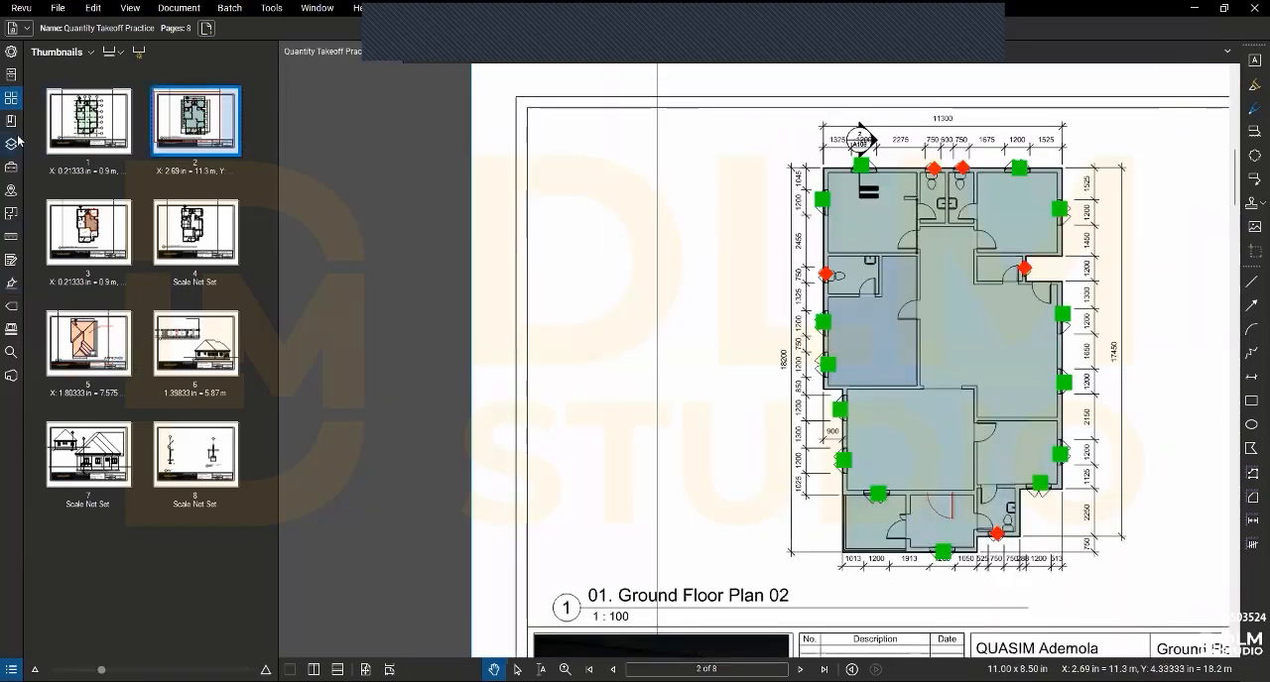
- With the last saved length tool in MY TOOL QS, measure about 1.20 m across the blue-shaded room's main door, overlapping both jambs
click(12, 238)
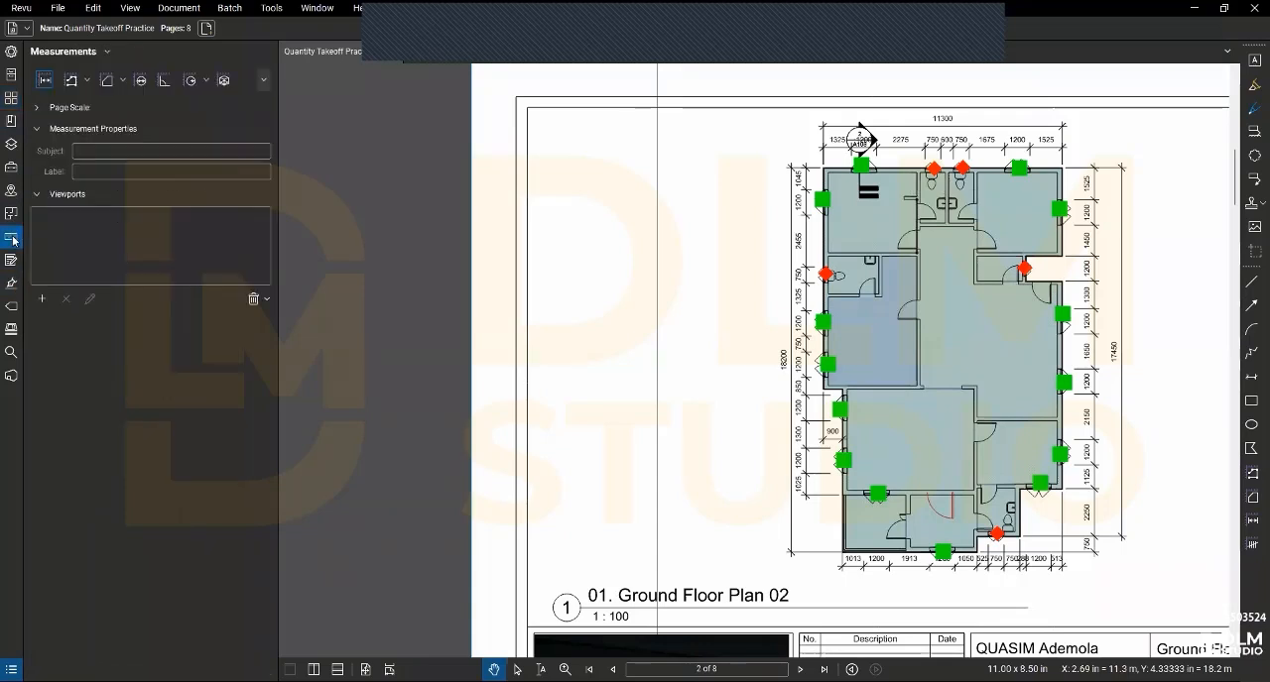
click(11, 166)
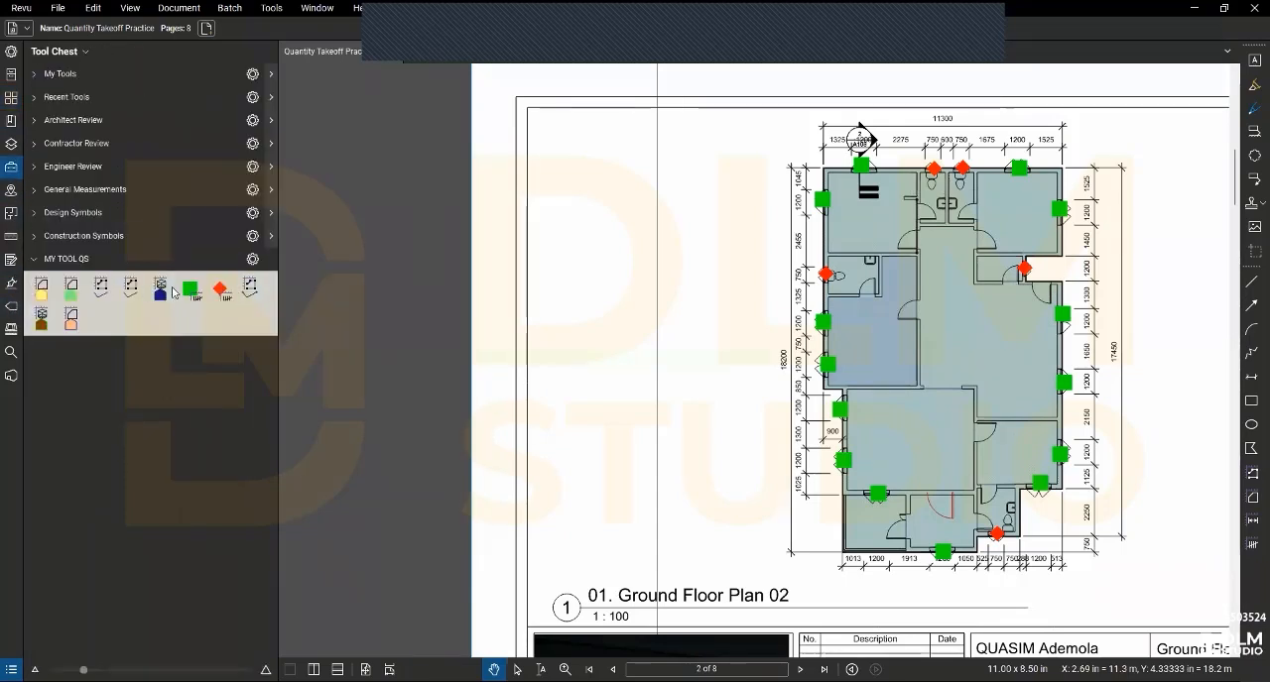
click(248, 289)
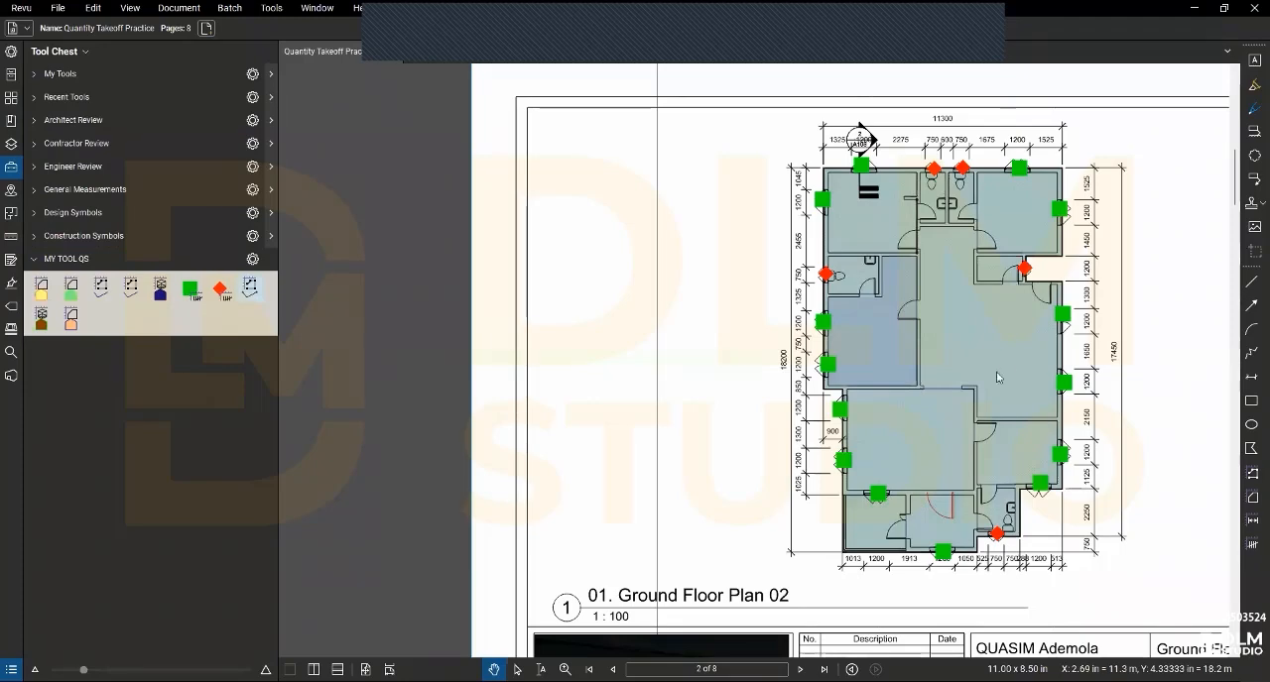
scroll(959, 390, up, 3)
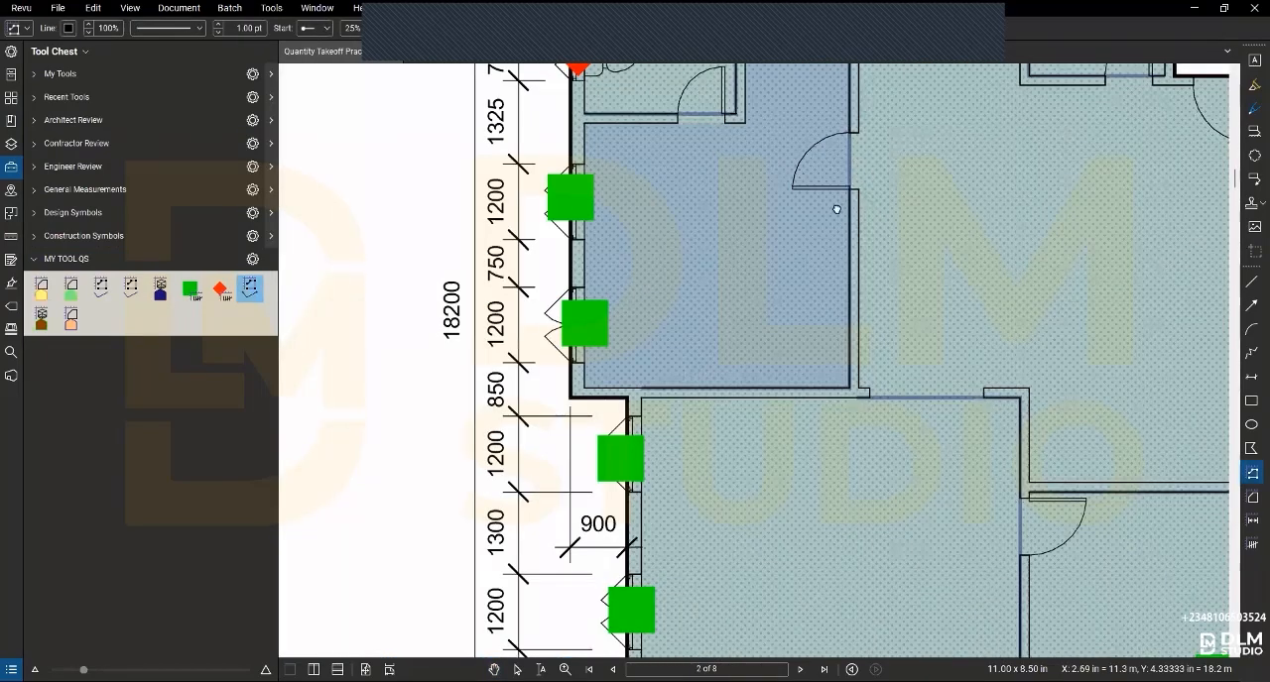
scroll(836, 209, up, 2)
click(830, 161)
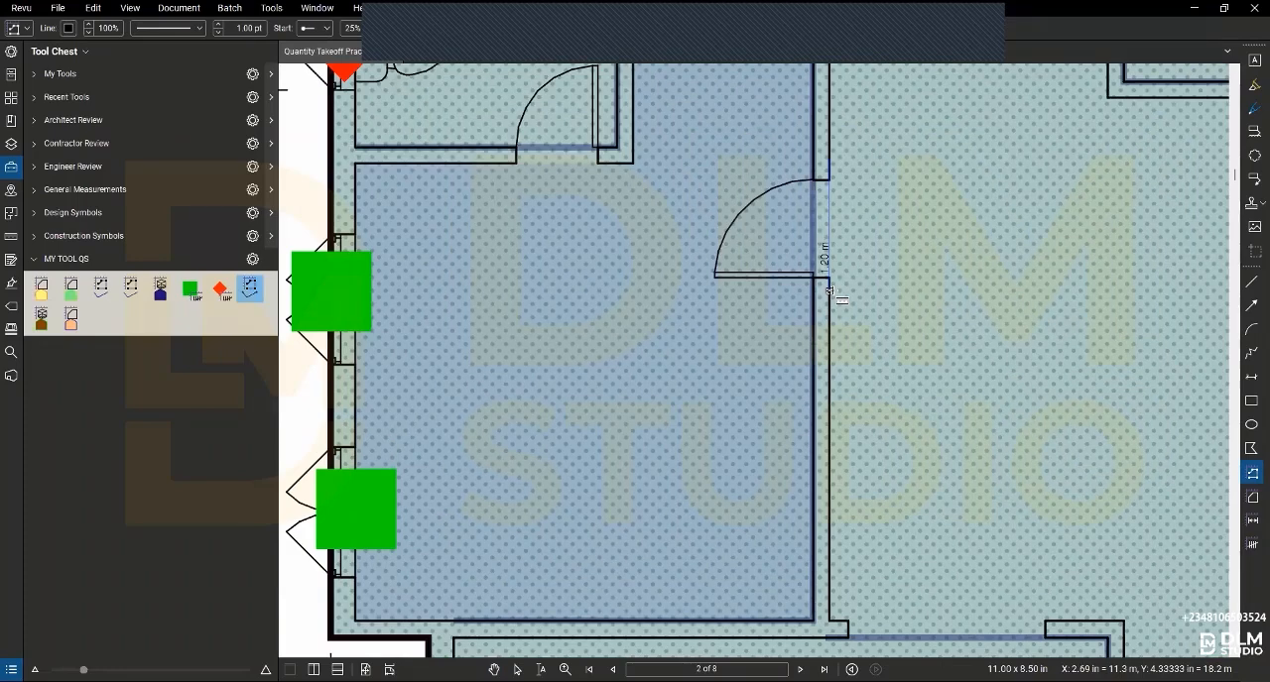
click(829, 289)
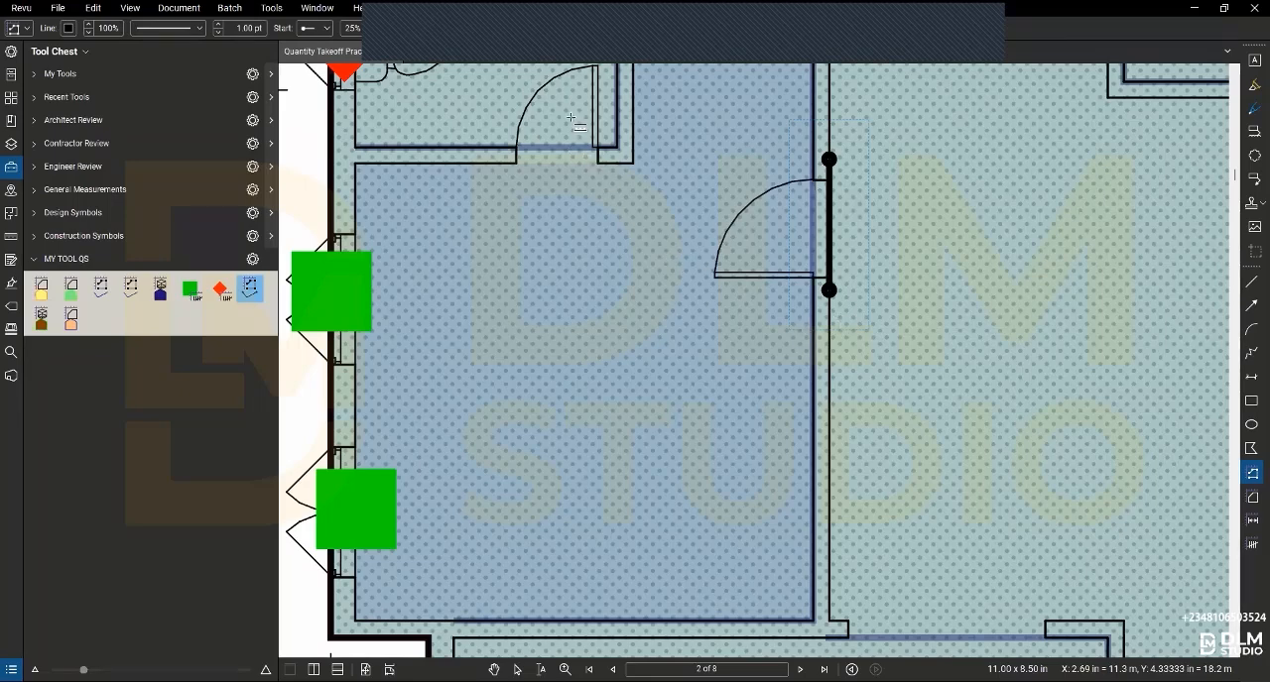
- Measure a length across the toilet door opening in the blue-shaded room, extending past both jambs
scroll(588, 157, up, 2)
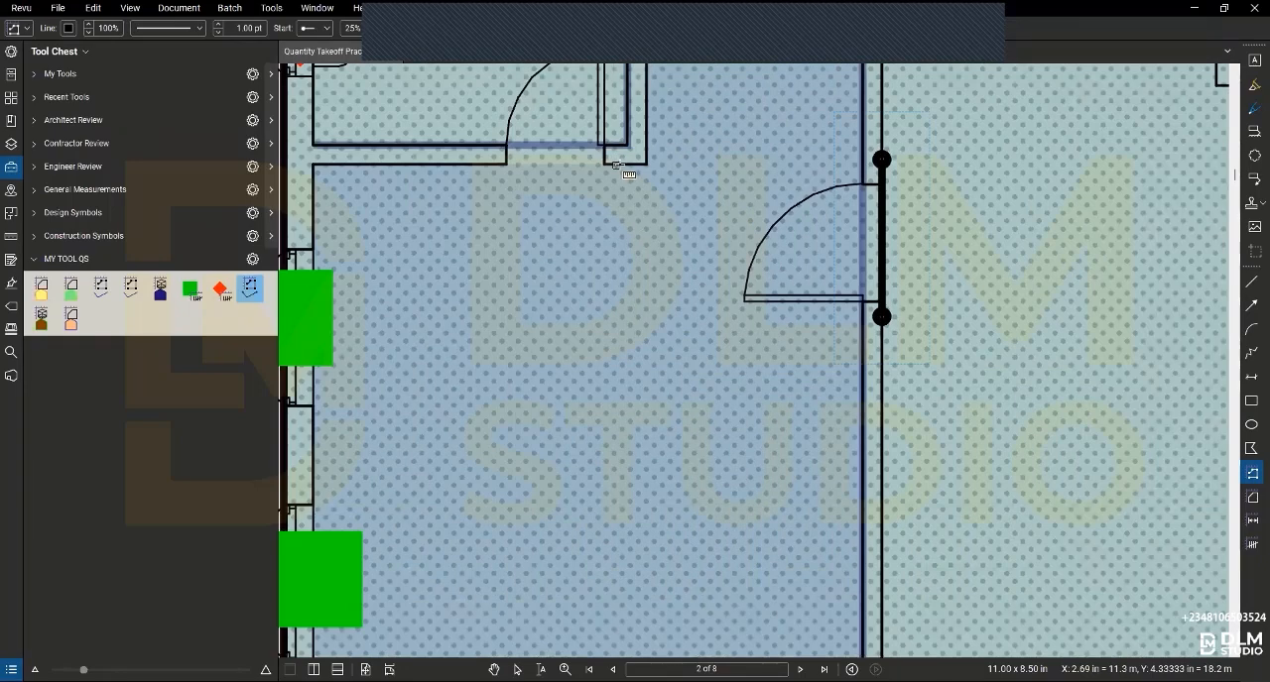
click(608, 164)
click(478, 165)
scroll(582, 263, down, 3)
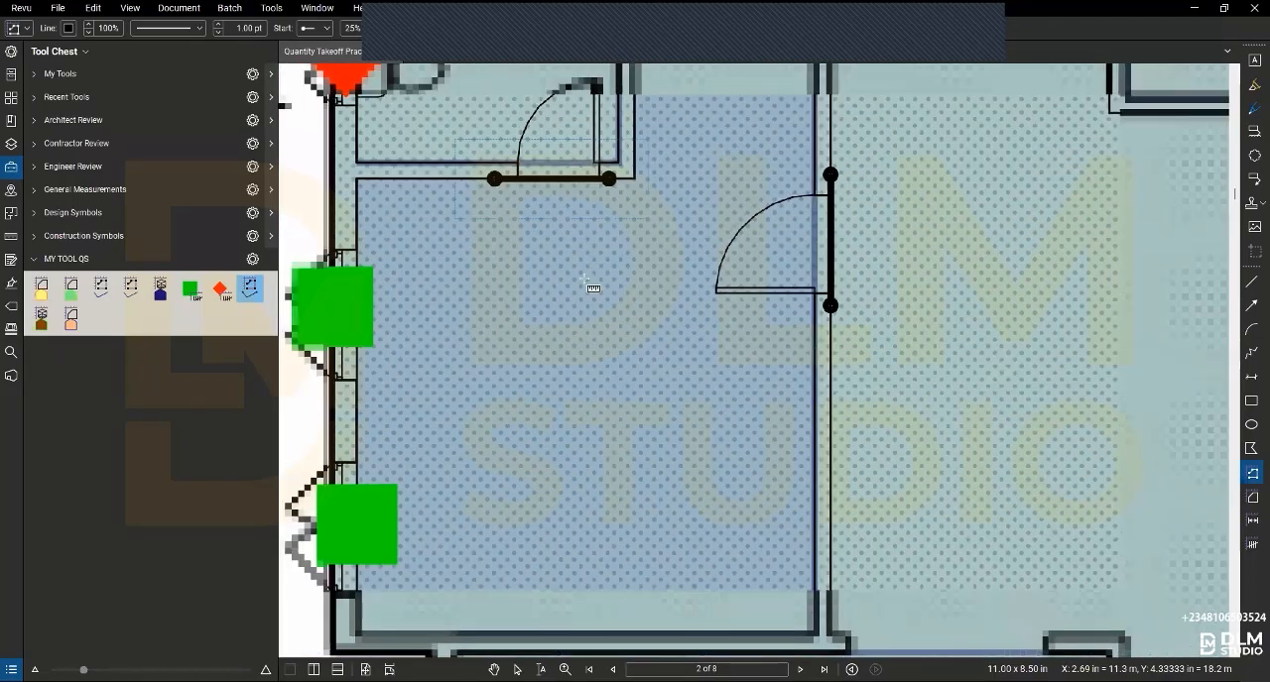
- Measure a length of about 2.05 m across the wide opening just below the blue-shaded room, extending past both sides
scroll(589, 286, down, 1)
scroll(743, 527, up, 3)
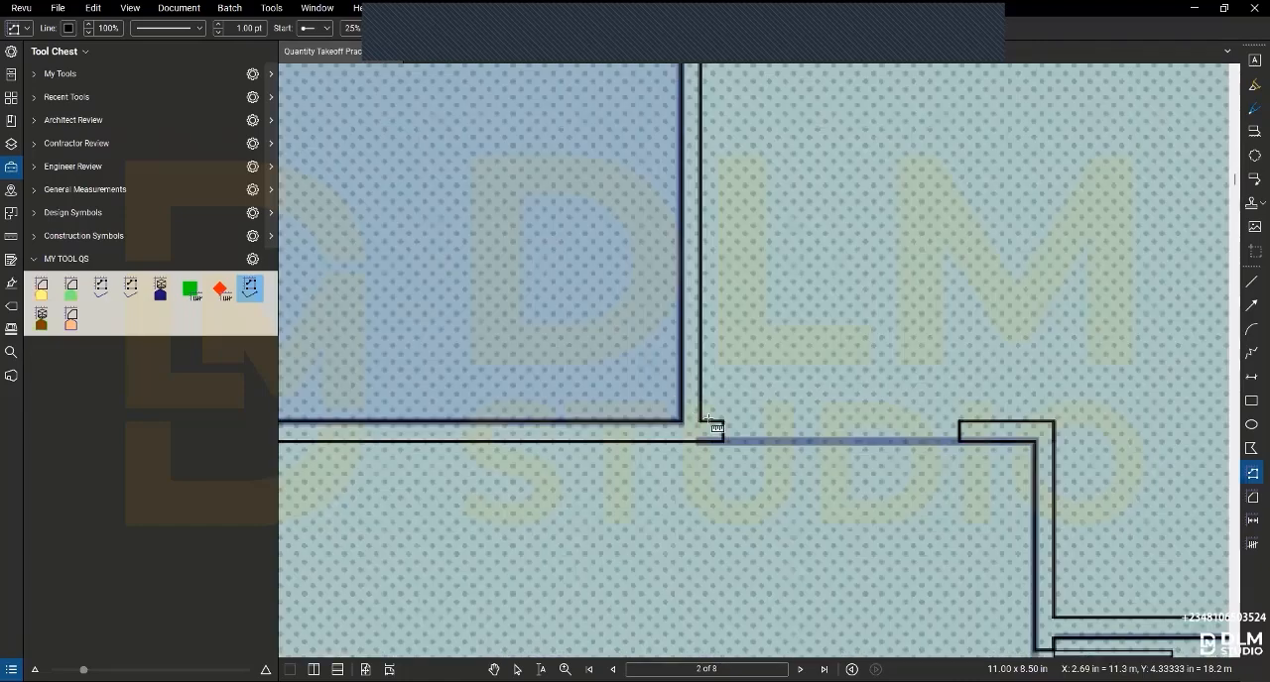
click(699, 422)
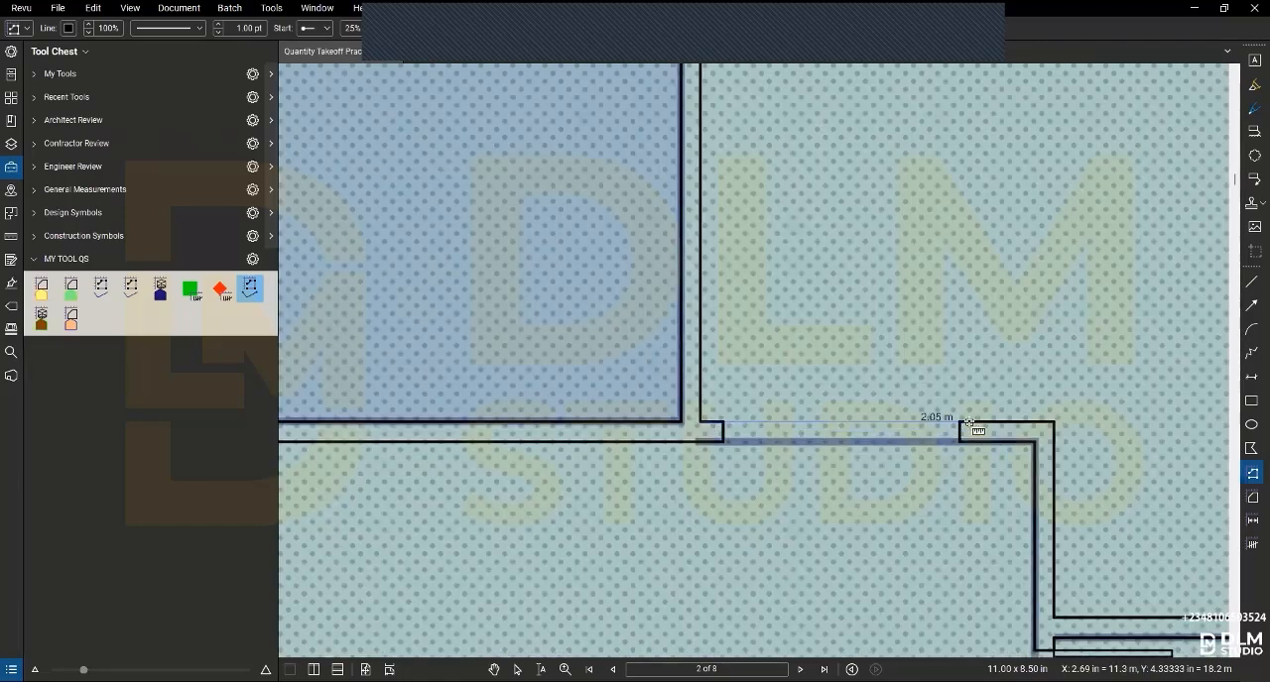
click(969, 422)
scroll(972, 426, down, 4)
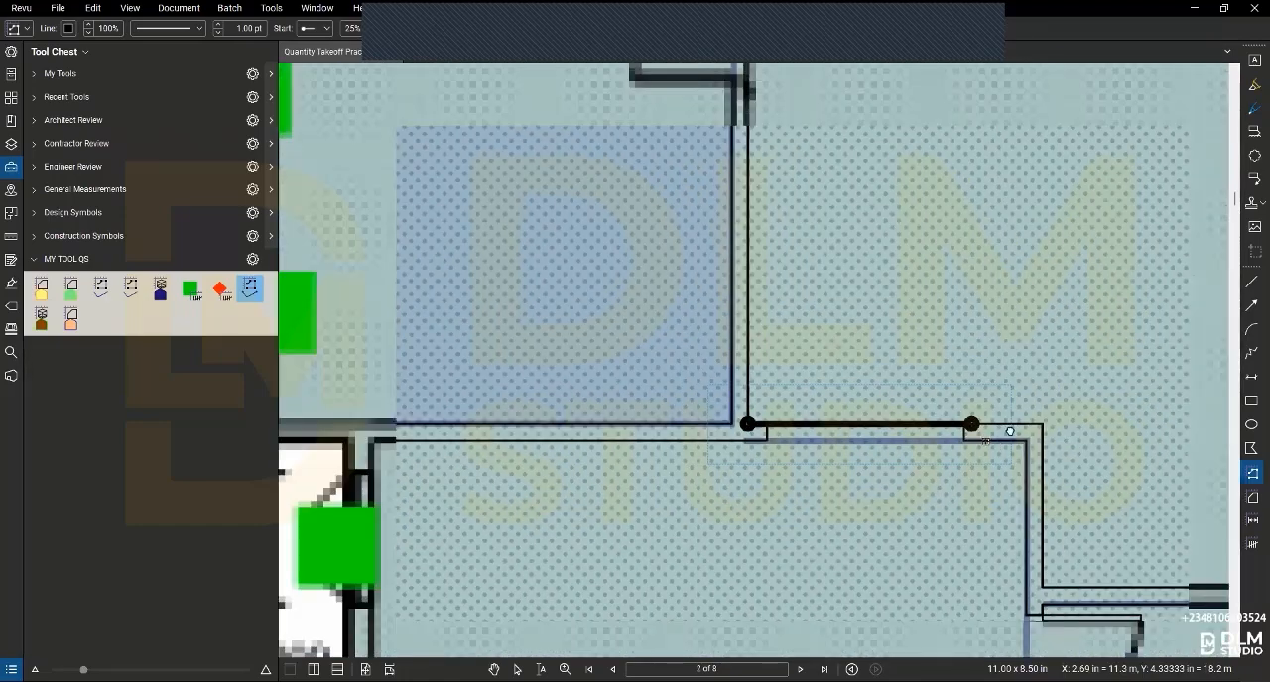
- Measure a length across the door opening in the side wall of the large room below the wide opening, extending past both jambs
scroll(1094, 638, up, 4)
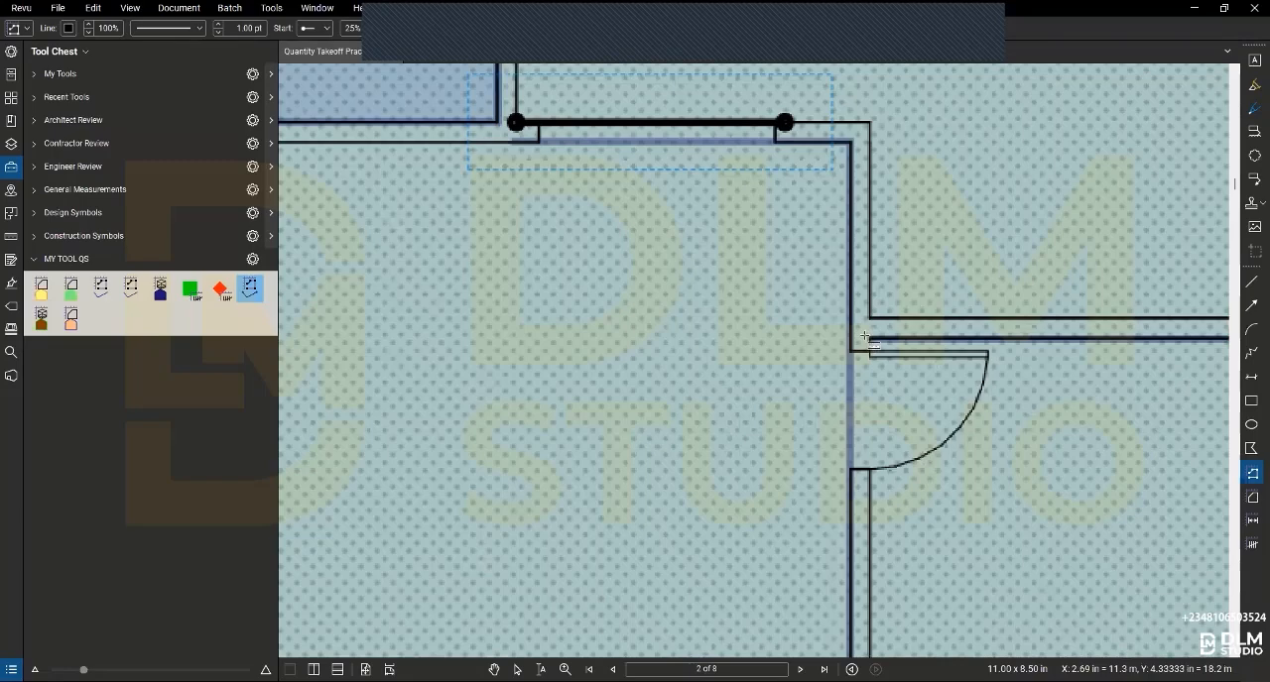
click(869, 499)
scroll(869, 499, down, 6)
- Measure a length across the red door opening in the large room's lower wall, extending past both jambs
scroll(861, 535, up, 4)
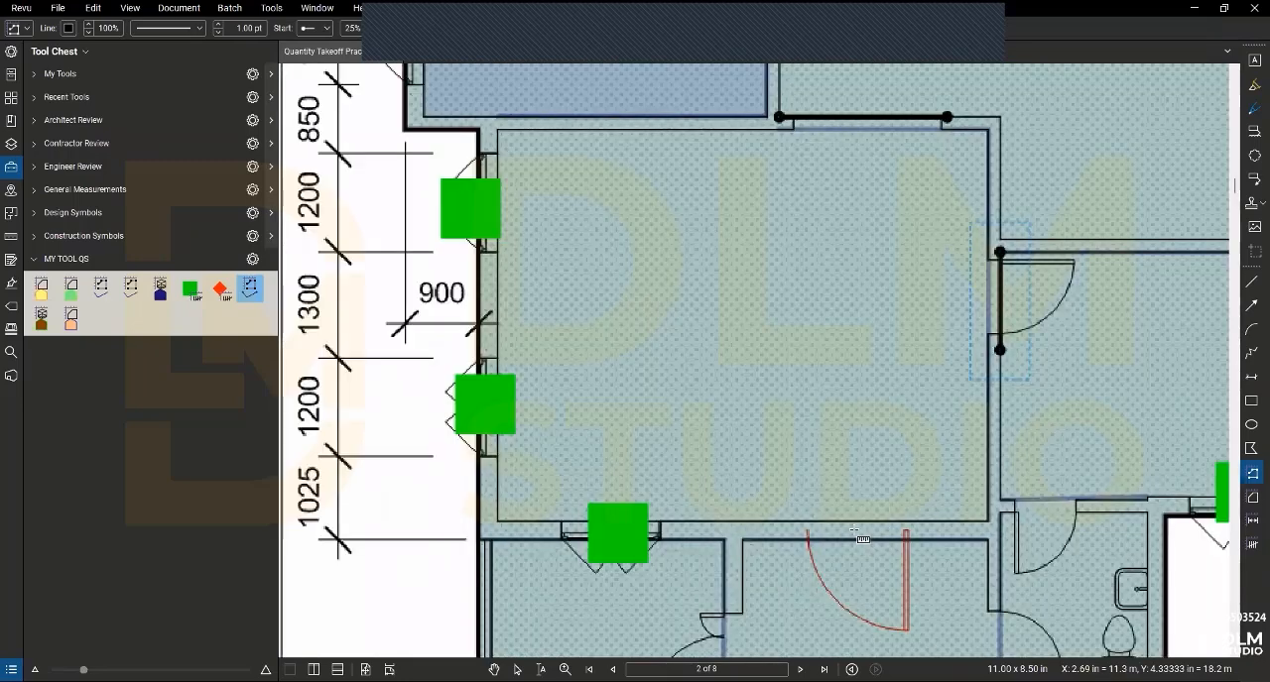
scroll(942, 530, up, 2)
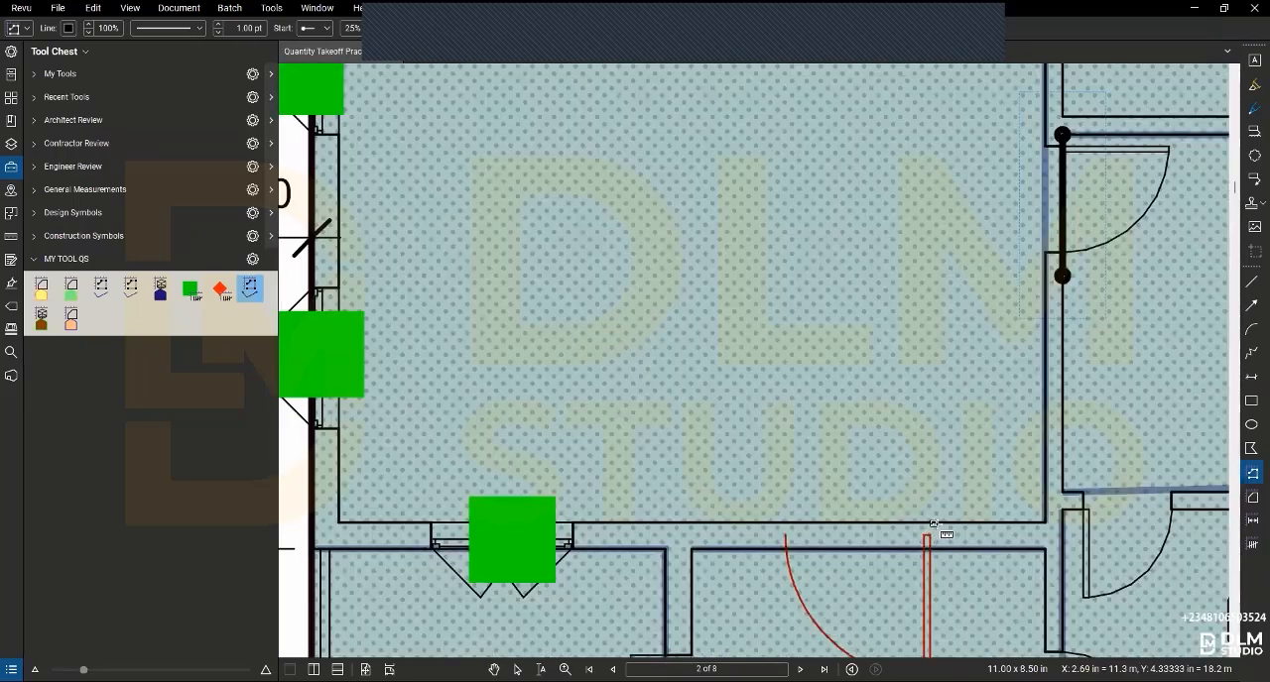
click(933, 522)
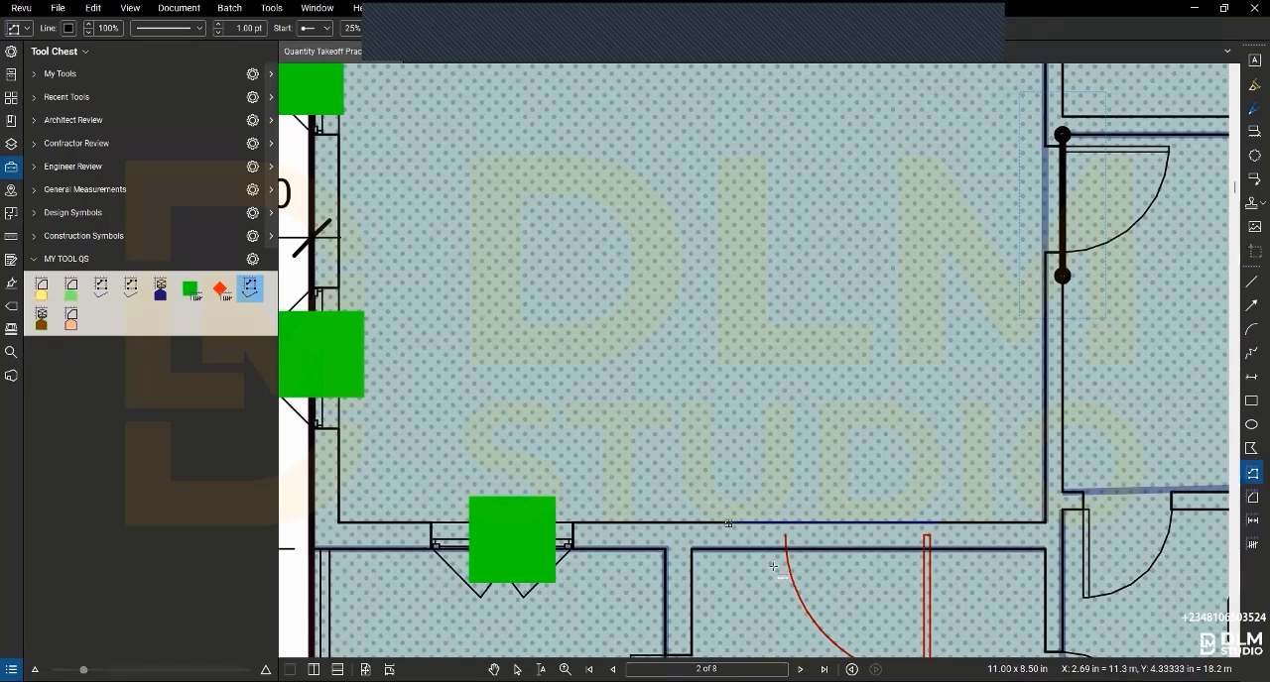
click(731, 522)
- Measure about 1.48 m across the double-door opening between the porch and the entrance lobby, extending past both jambs, and leave the tool
scroll(784, 595, down, 3)
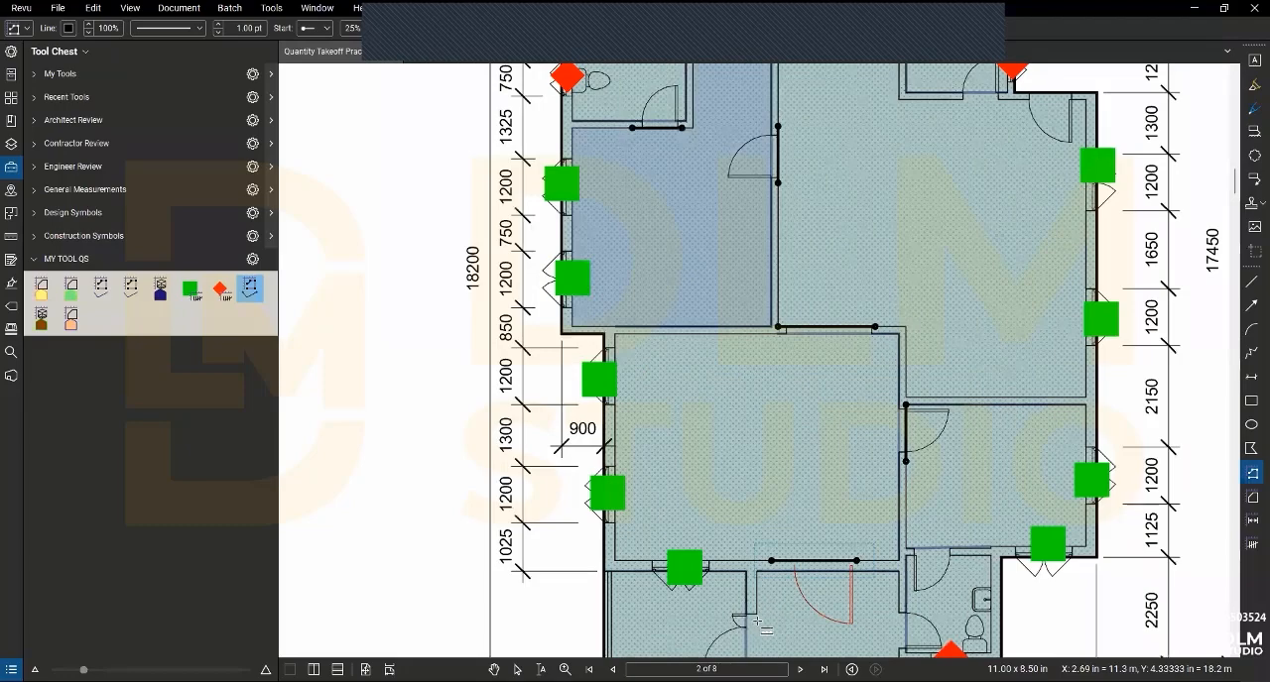
scroll(749, 456, down, 3)
scroll(760, 525, up, 3)
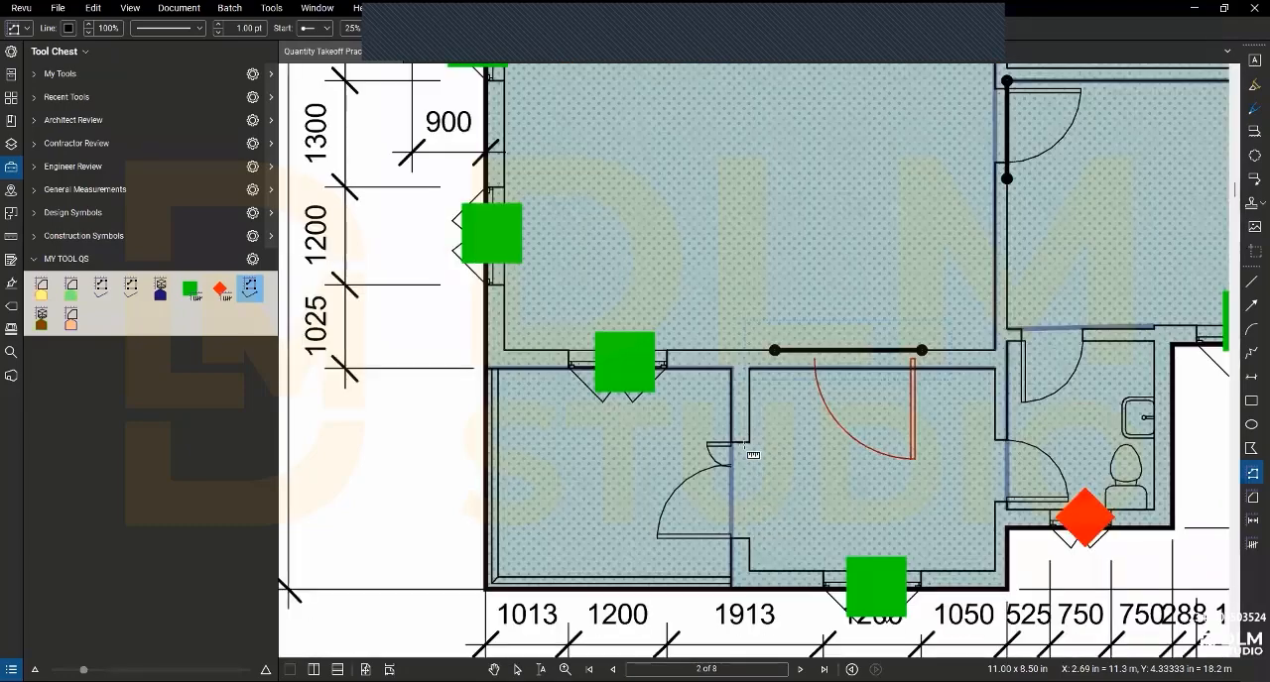
click(749, 544)
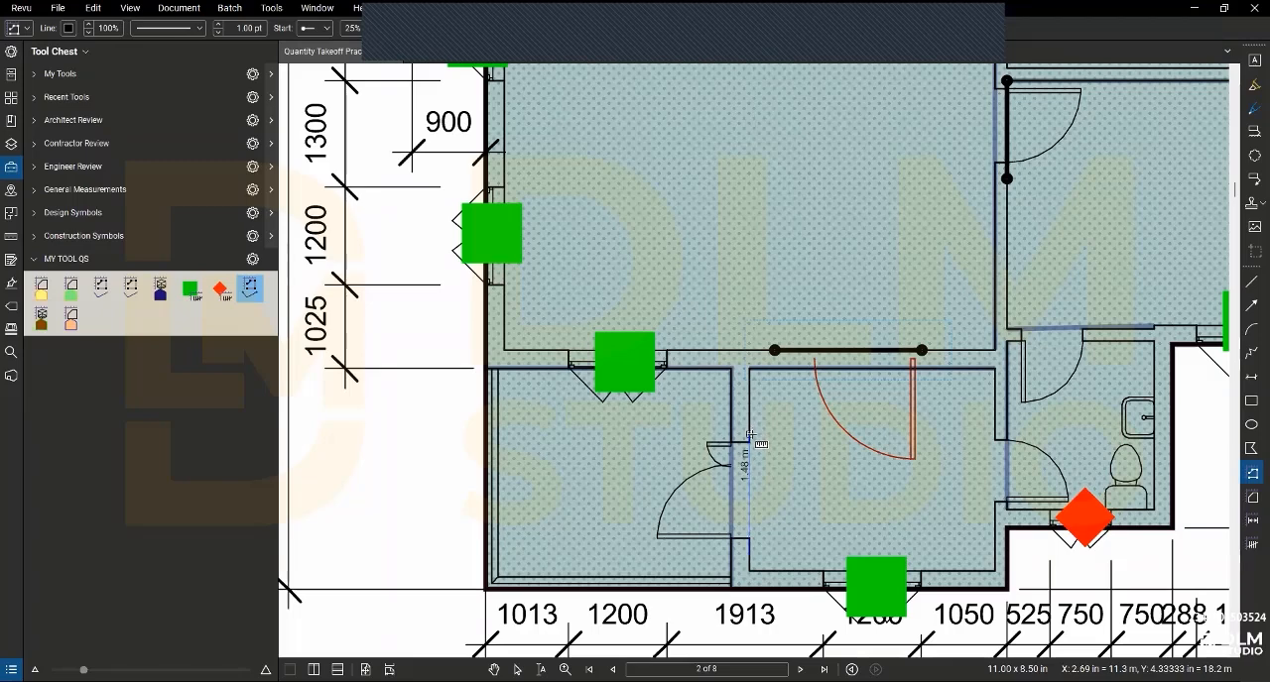
click(750, 436)
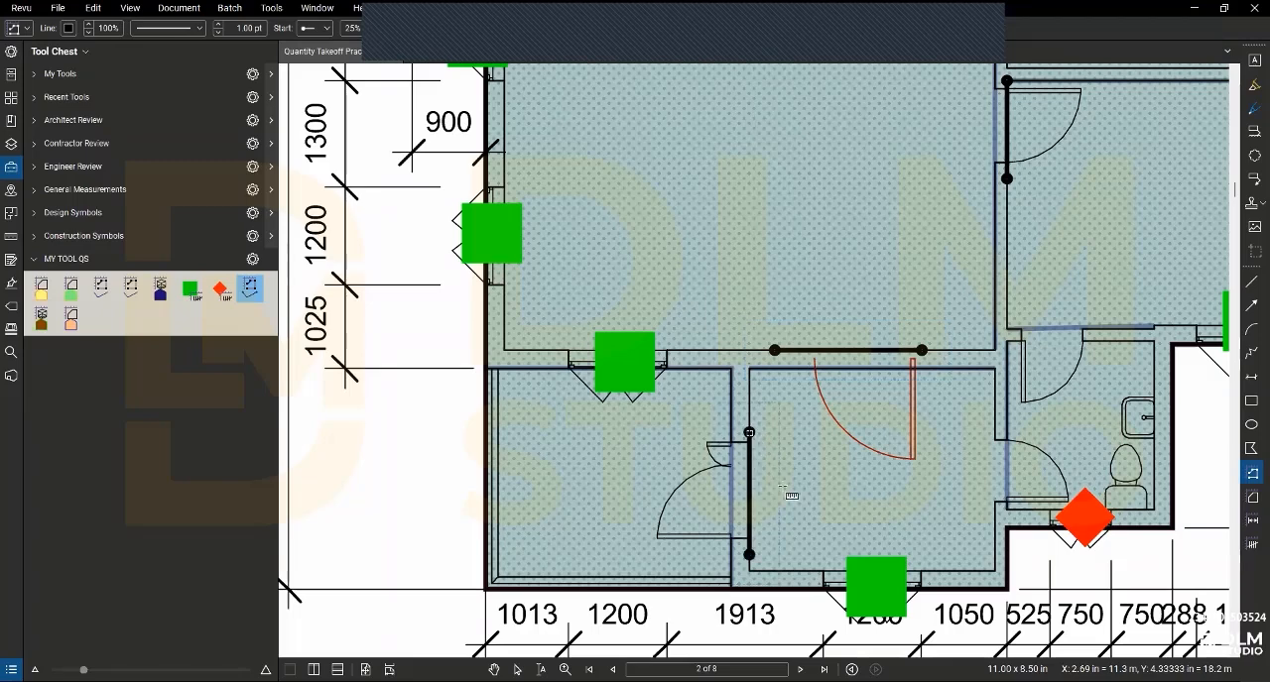
scroll(802, 509, down, 1)
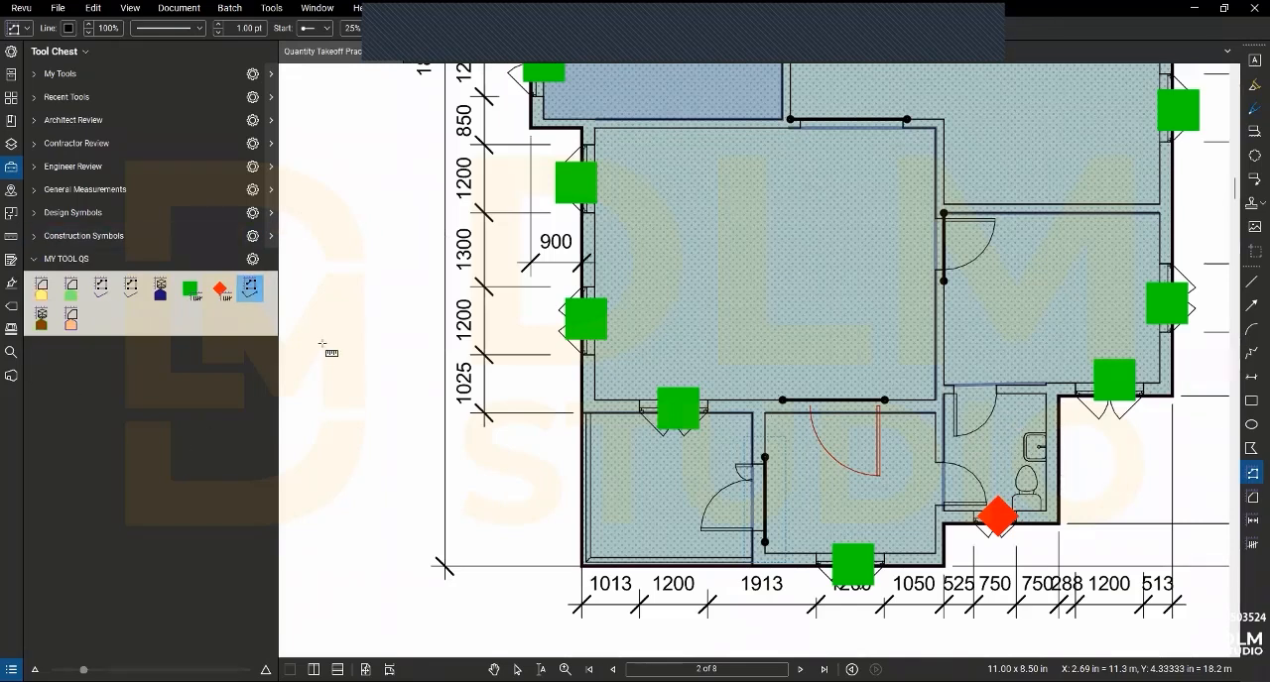
key(Escape)
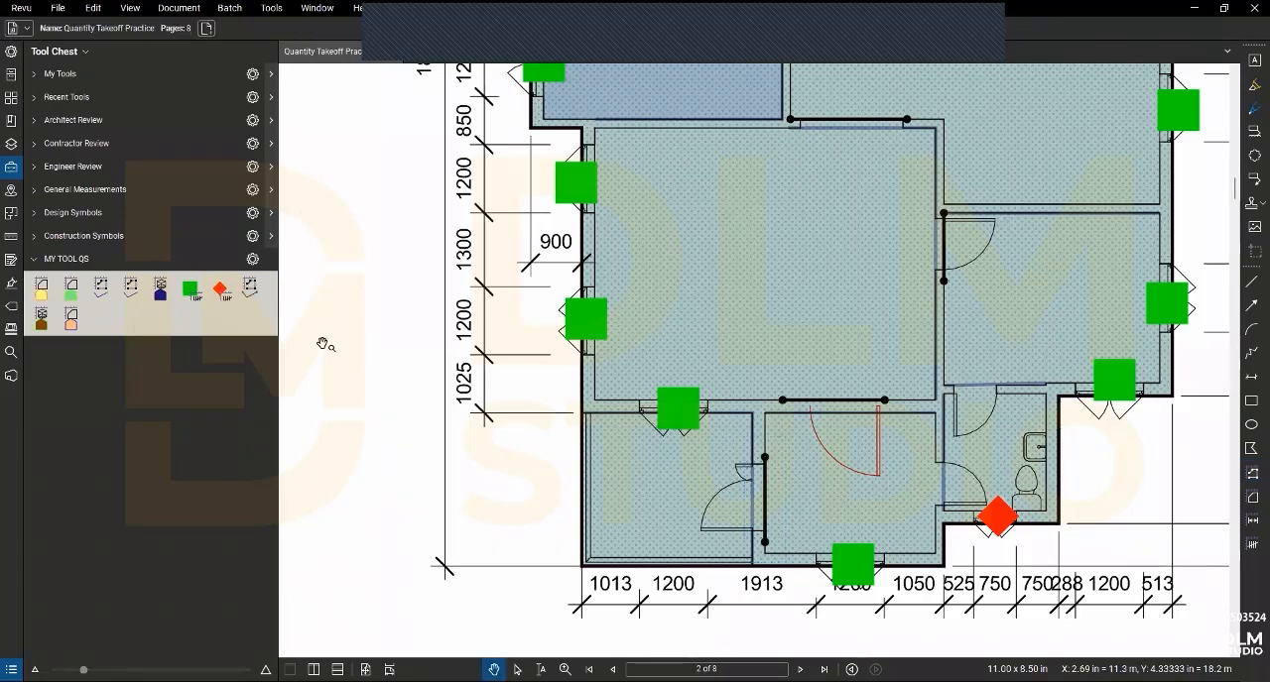
- Show the Markups List and review the measurement groups from Windows down to Beam, Area Measurement and Approved
scroll(476, 284, down, 3)
scroll(734, 238, up, 1)
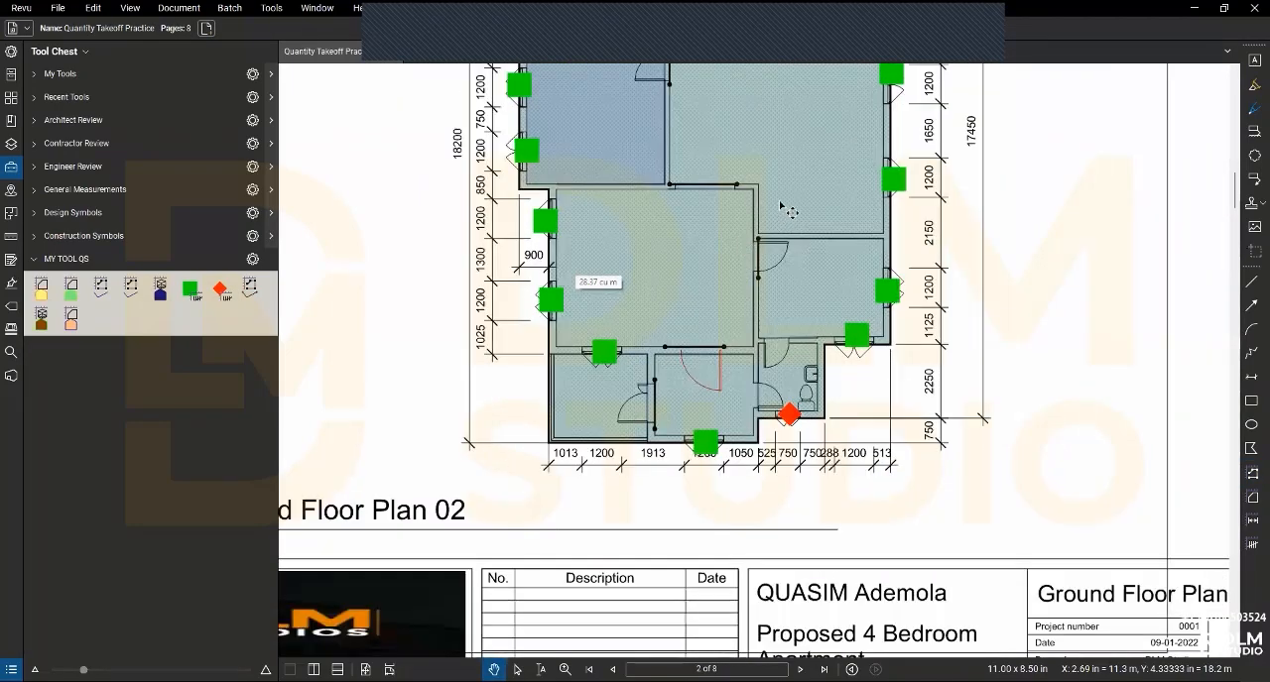
scroll(784, 204, down, 2)
drag(727, 340, 674, 391)
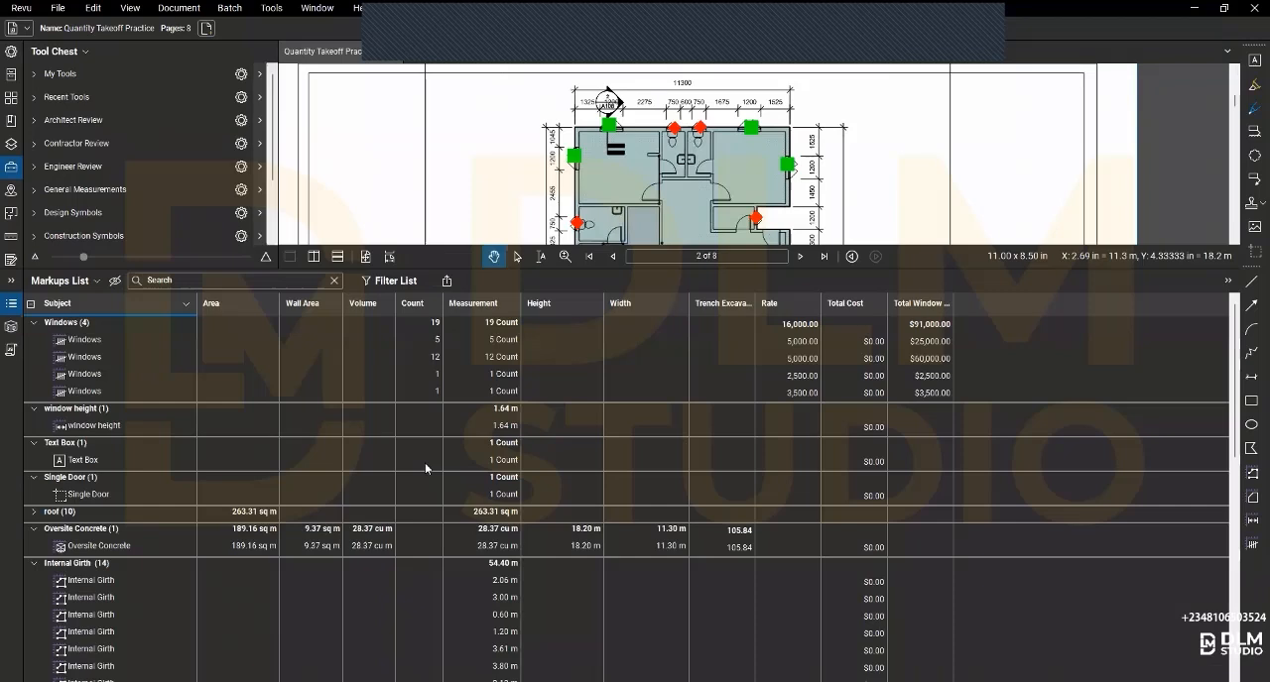
click(11, 670)
scroll(50, 437, down, 10)
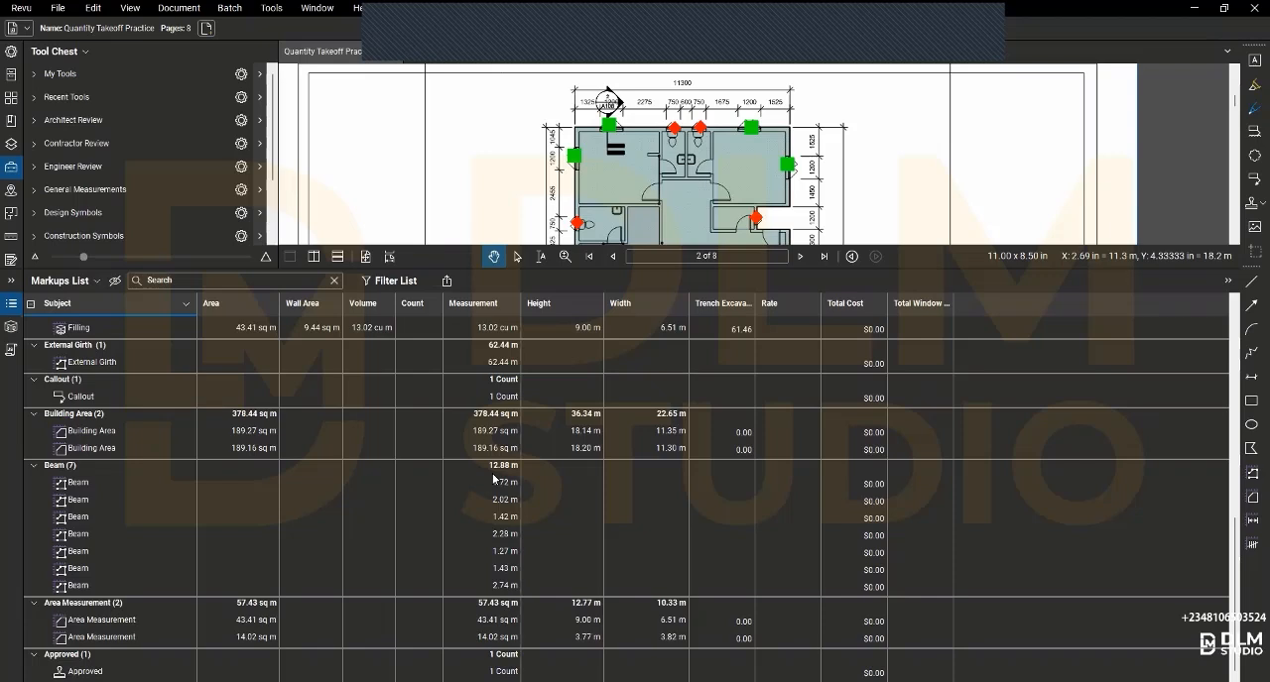
click(11, 283)
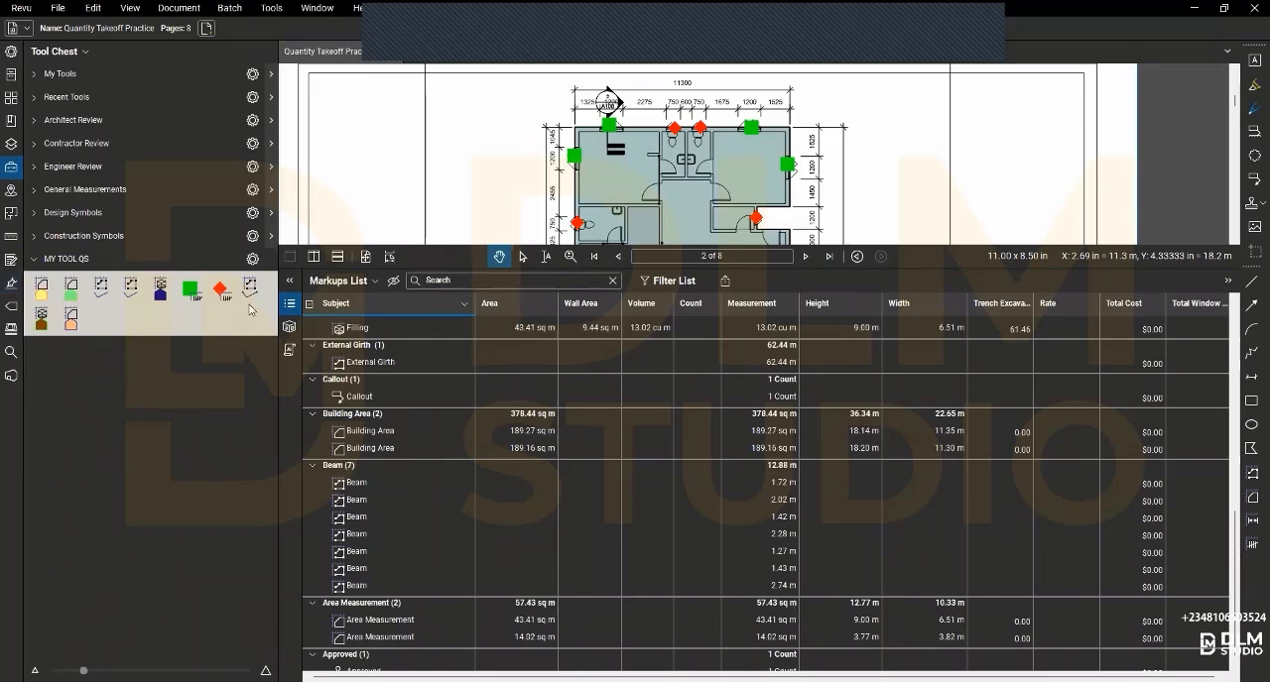
scroll(406, 357, up, 5)
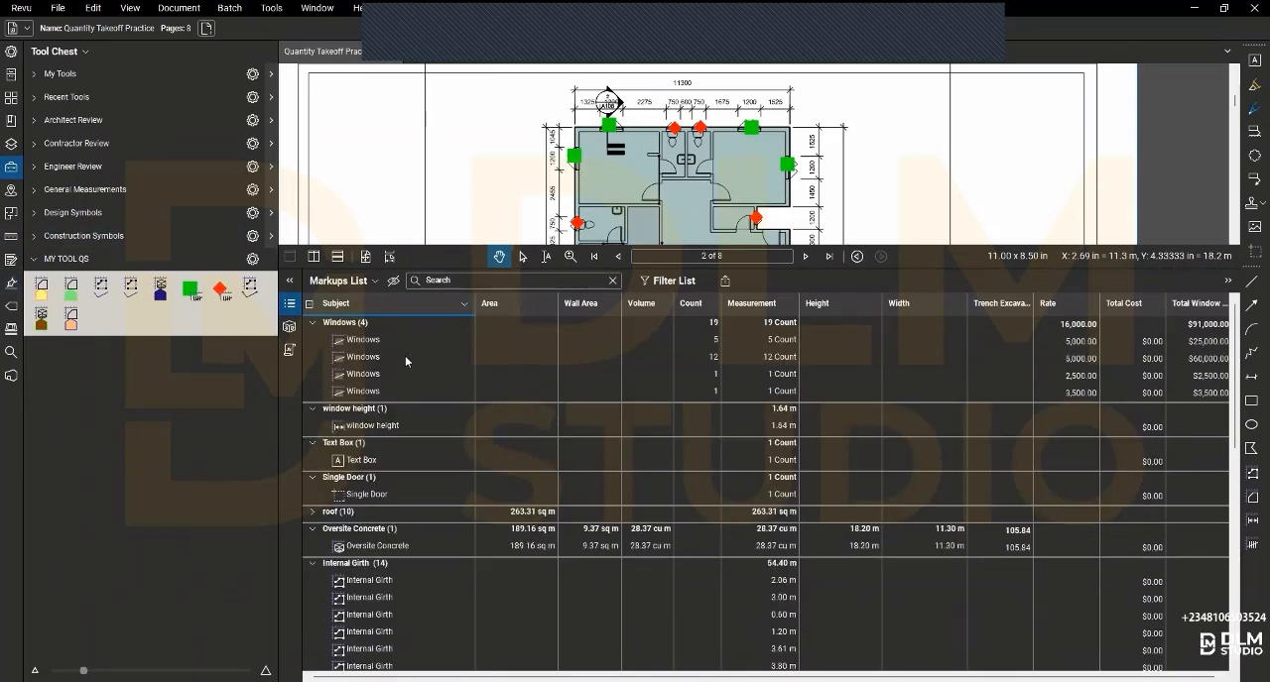
scroll(399, 360, down, 10)
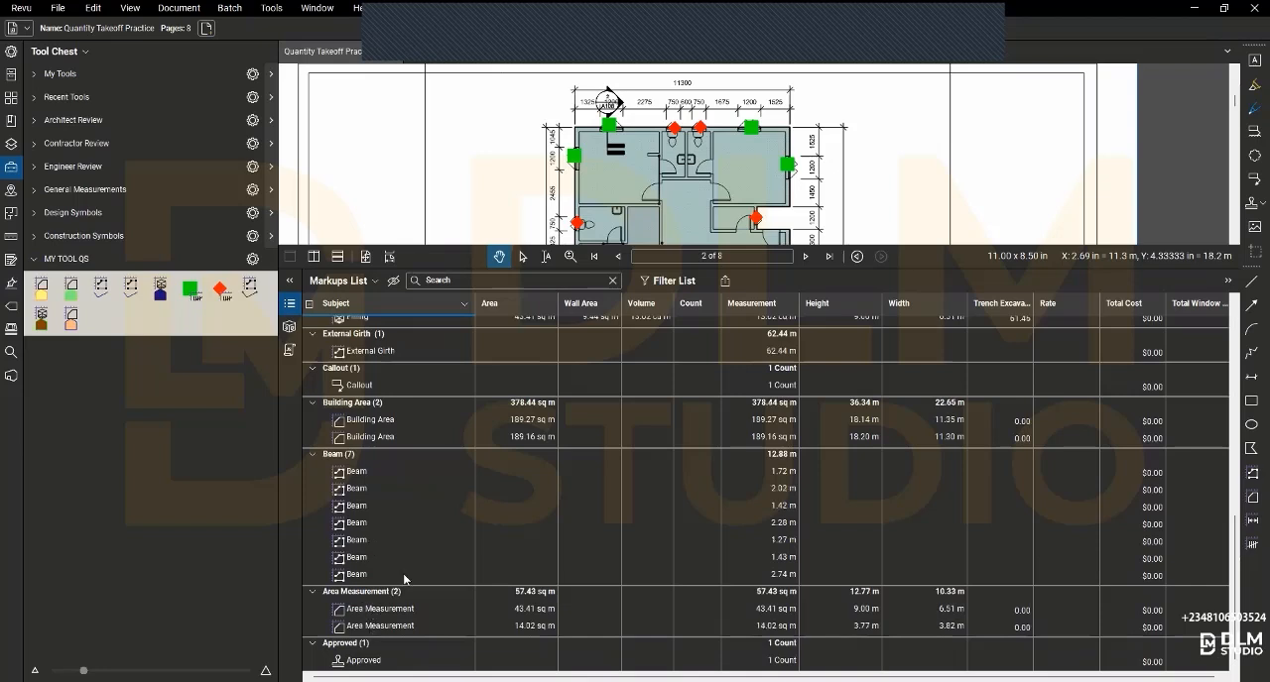
scroll(409, 561, up, 8)
scroll(414, 560, up, 2)
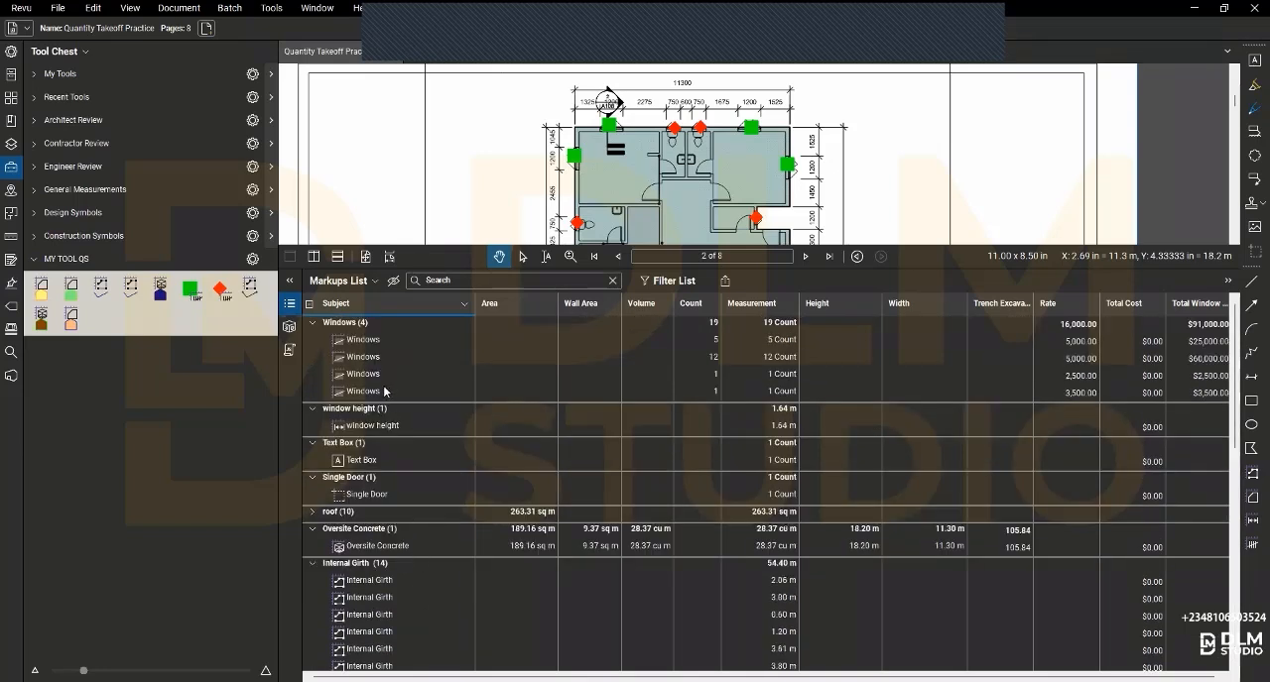
scroll(383, 395, down, 3)
scroll(373, 406, up, 3)
- Expand the roof group in the Markups List and locate its first roof area on the roof plan
click(328, 516)
click(359, 533)
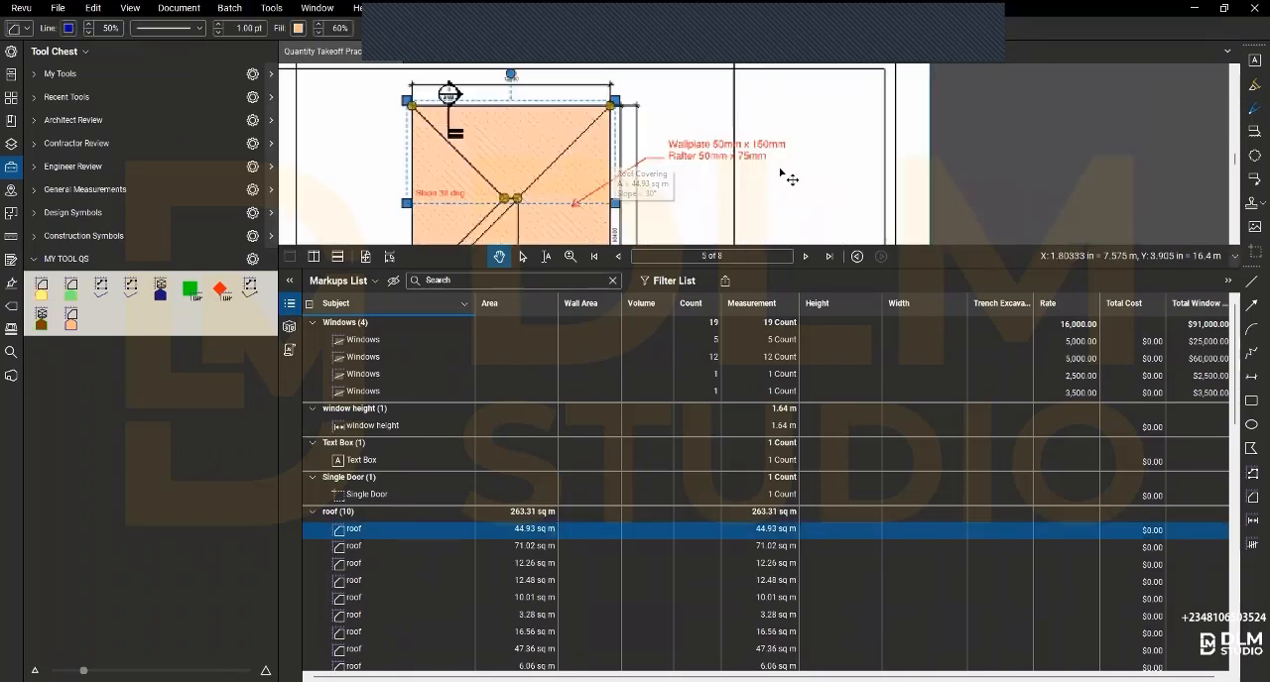
click(681, 193)
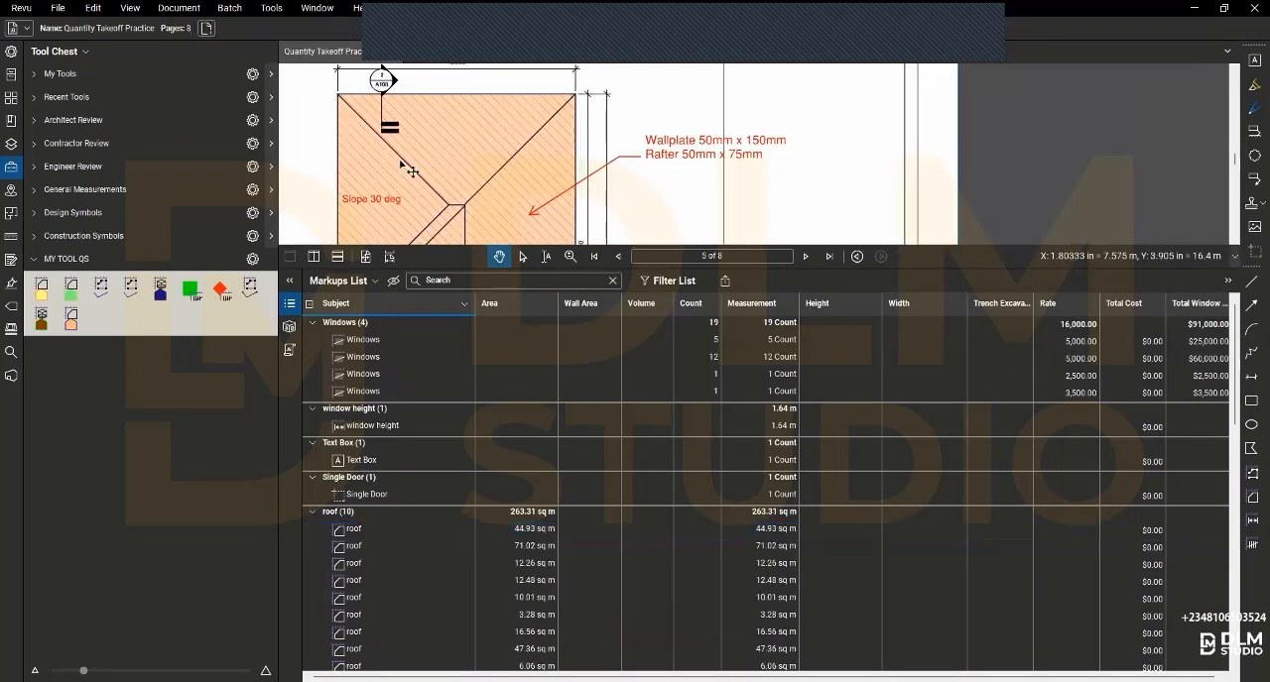
scroll(466, 164, down, 2)
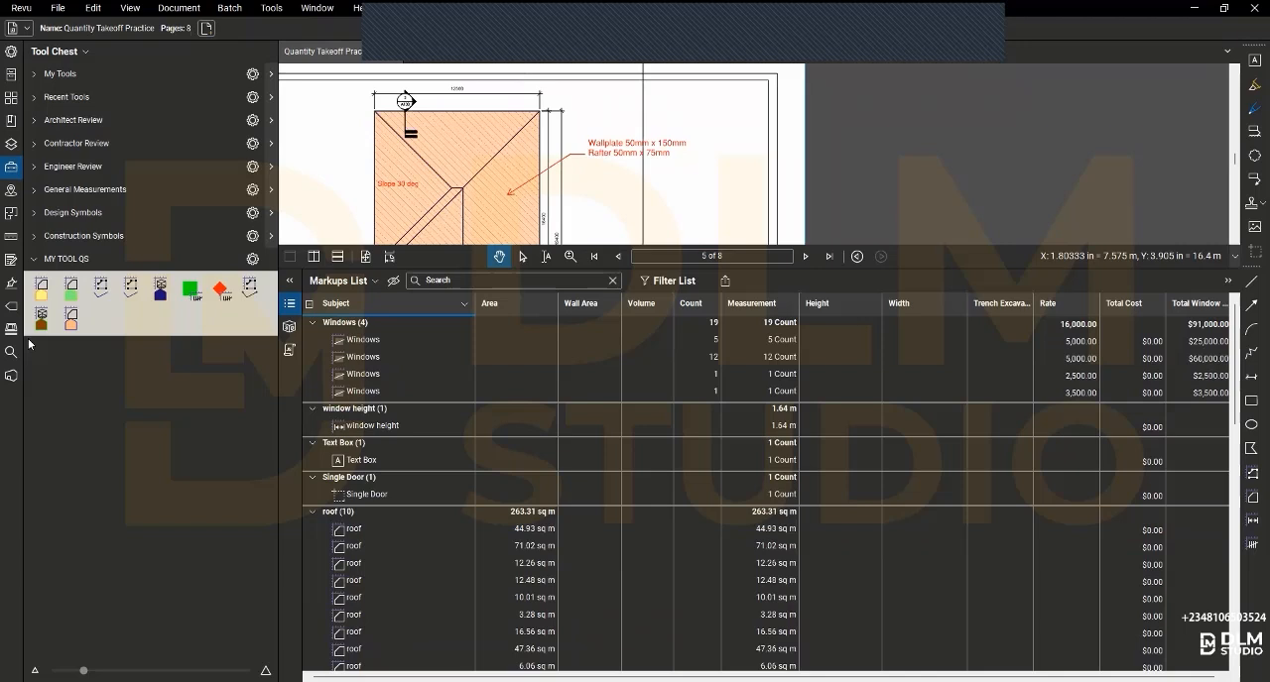
scroll(583, 186, down, 2)
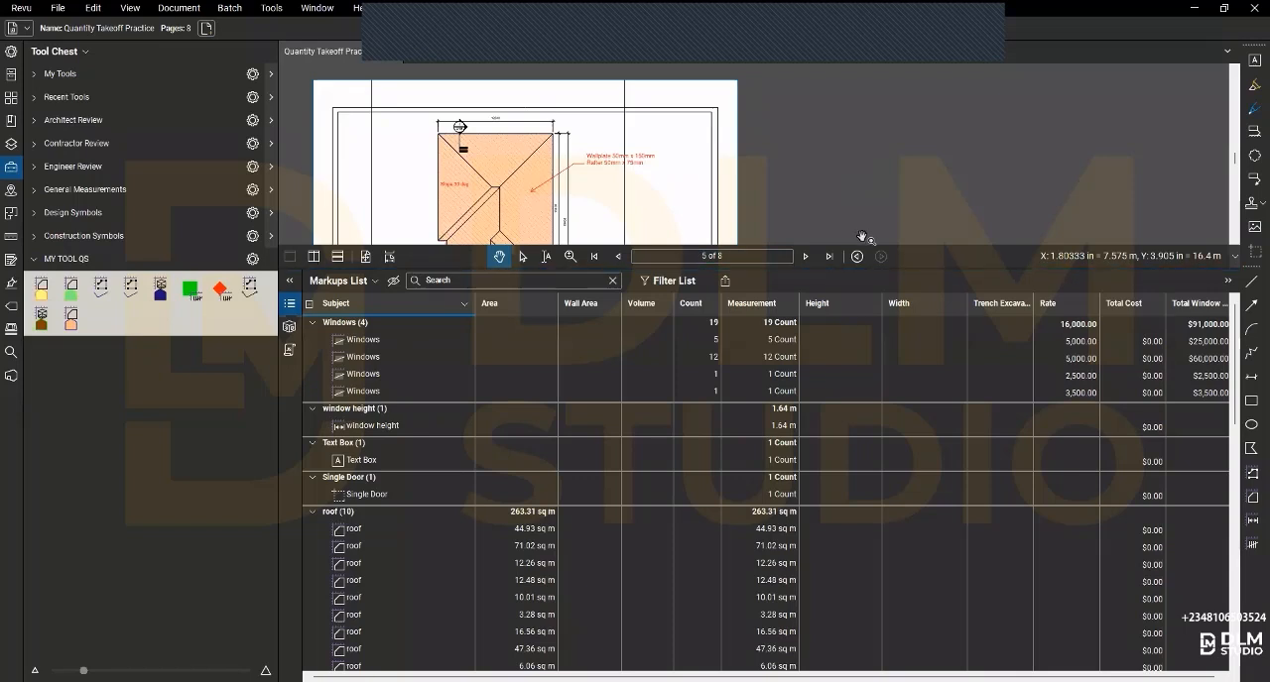
scroll(890, 187, down, 3)
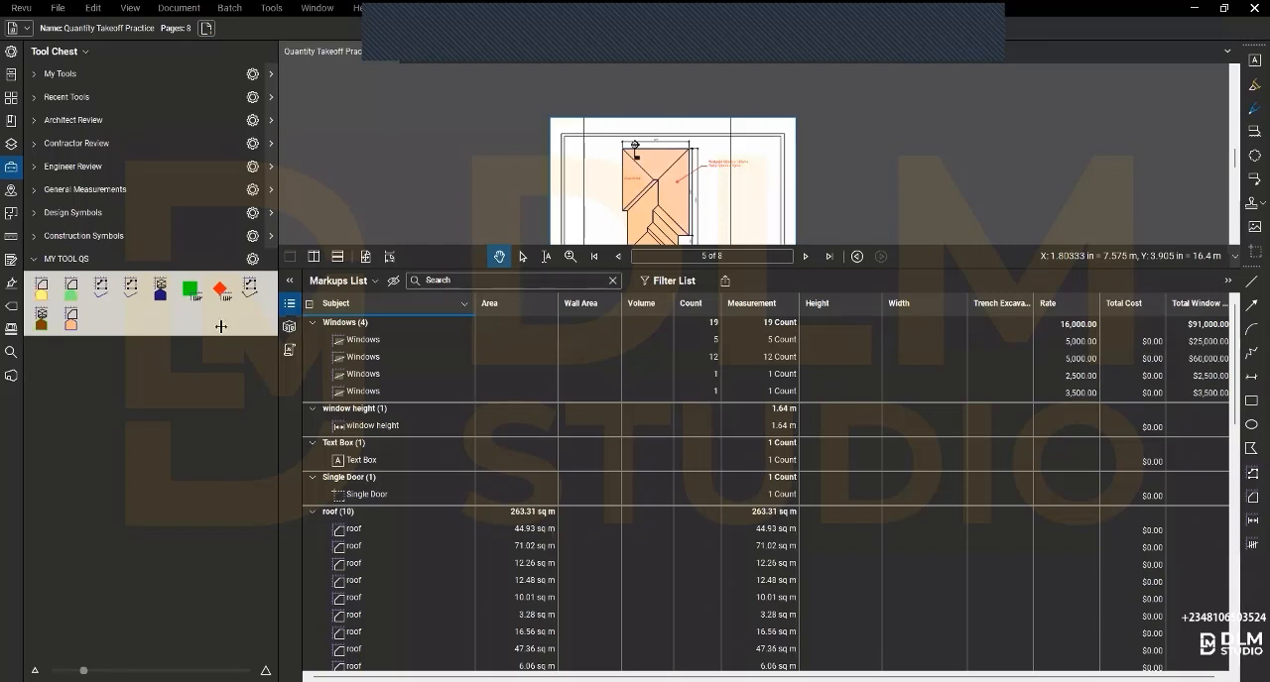
- Open page 1, the Ground Floor Plan, from the page thumbnails and hide the Markups List
click(11, 100)
click(88, 121)
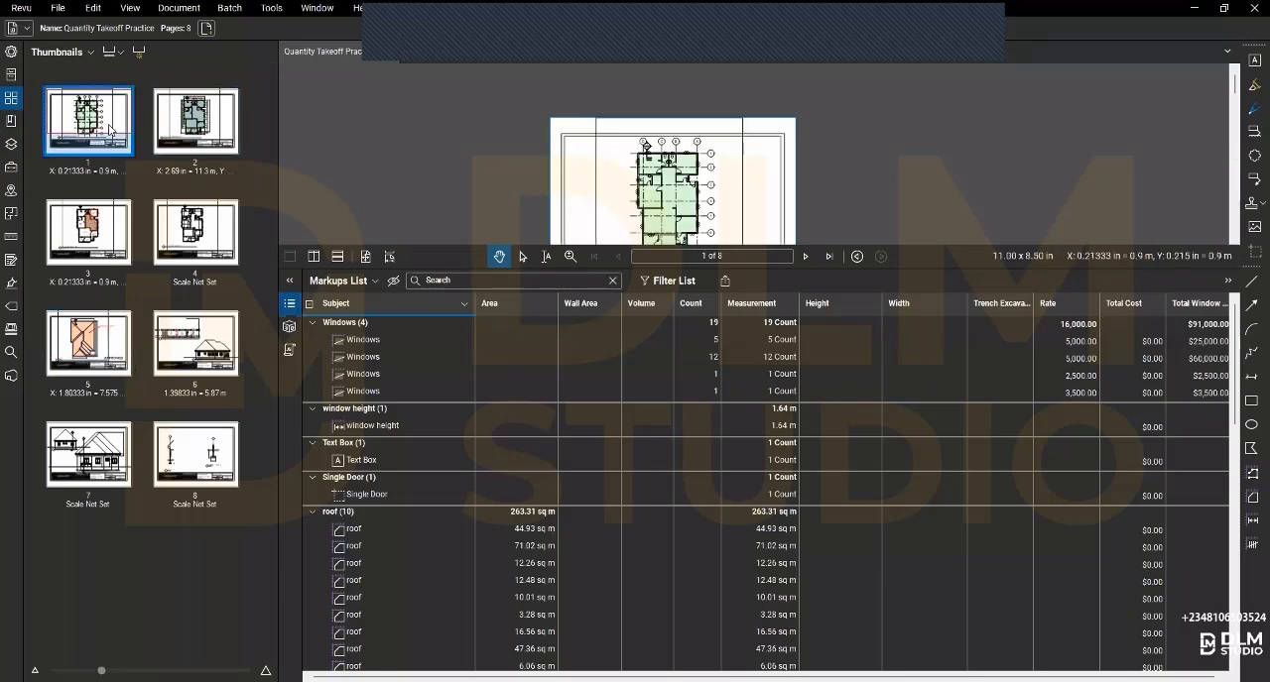
click(289, 304)
scroll(689, 169, up, 8)
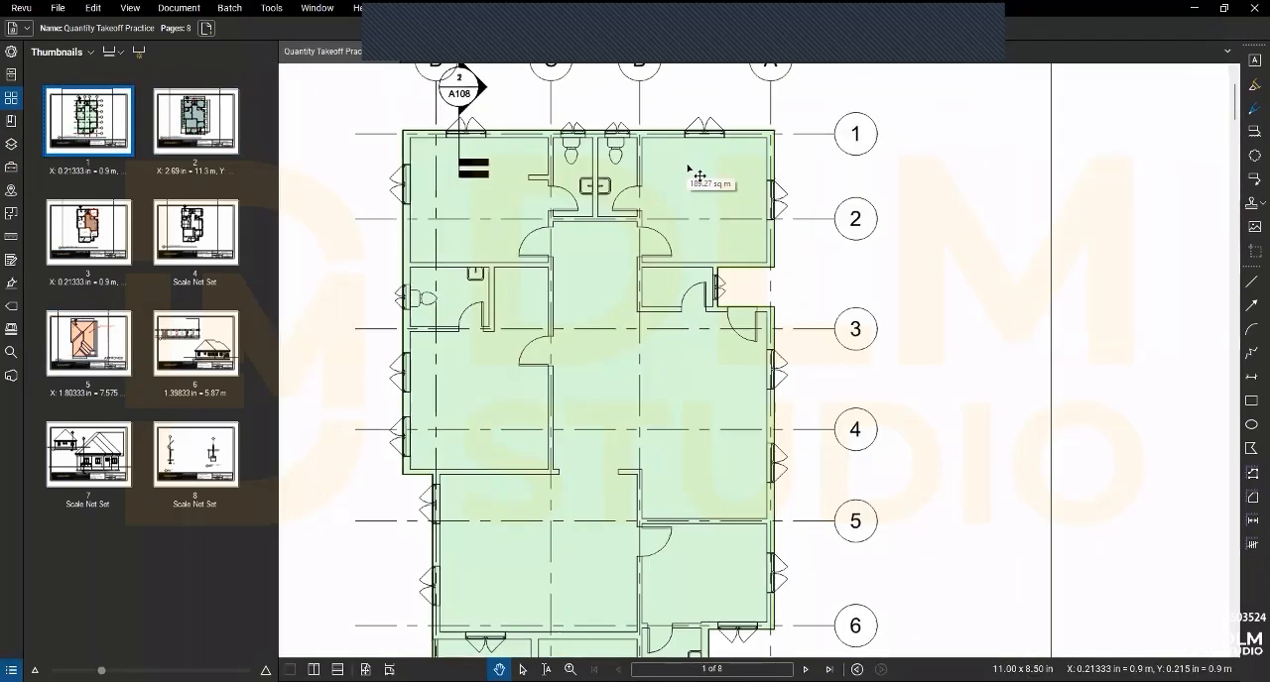
scroll(699, 175, down, 5)
- Go to page 4, the dimensioned floor plan without a scale, and bring its upper rooms into view
click(186, 228)
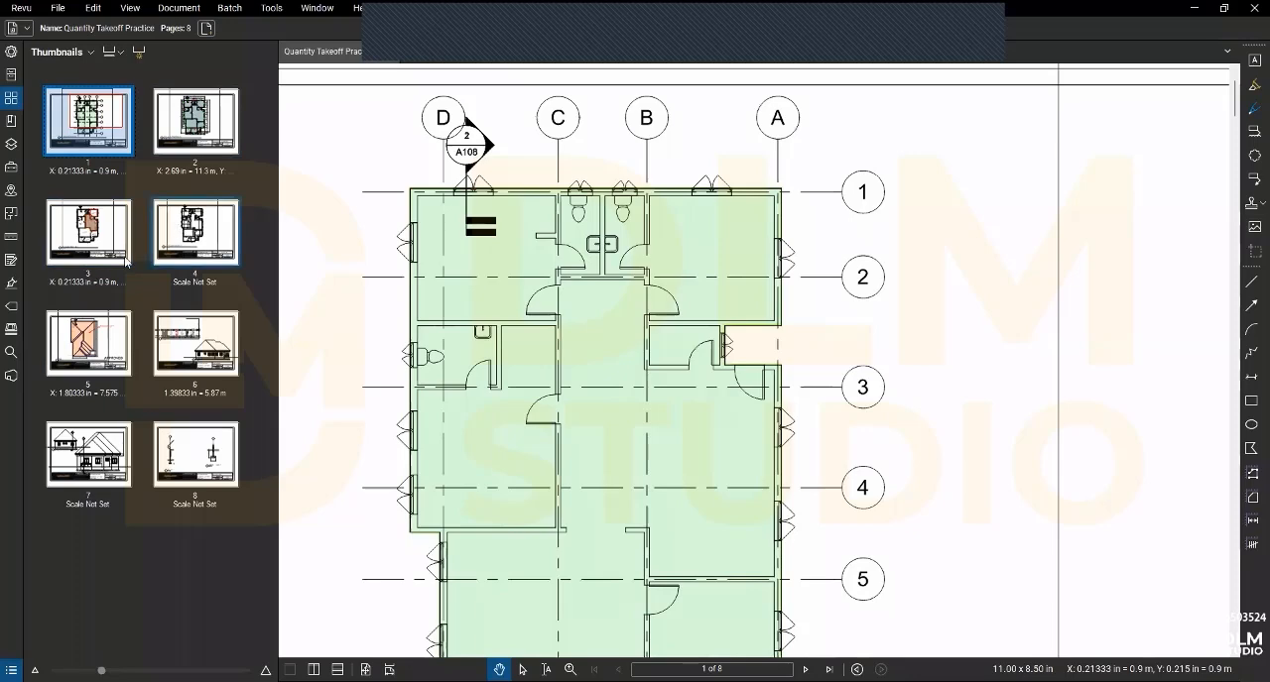
scroll(446, 176, up, 3)
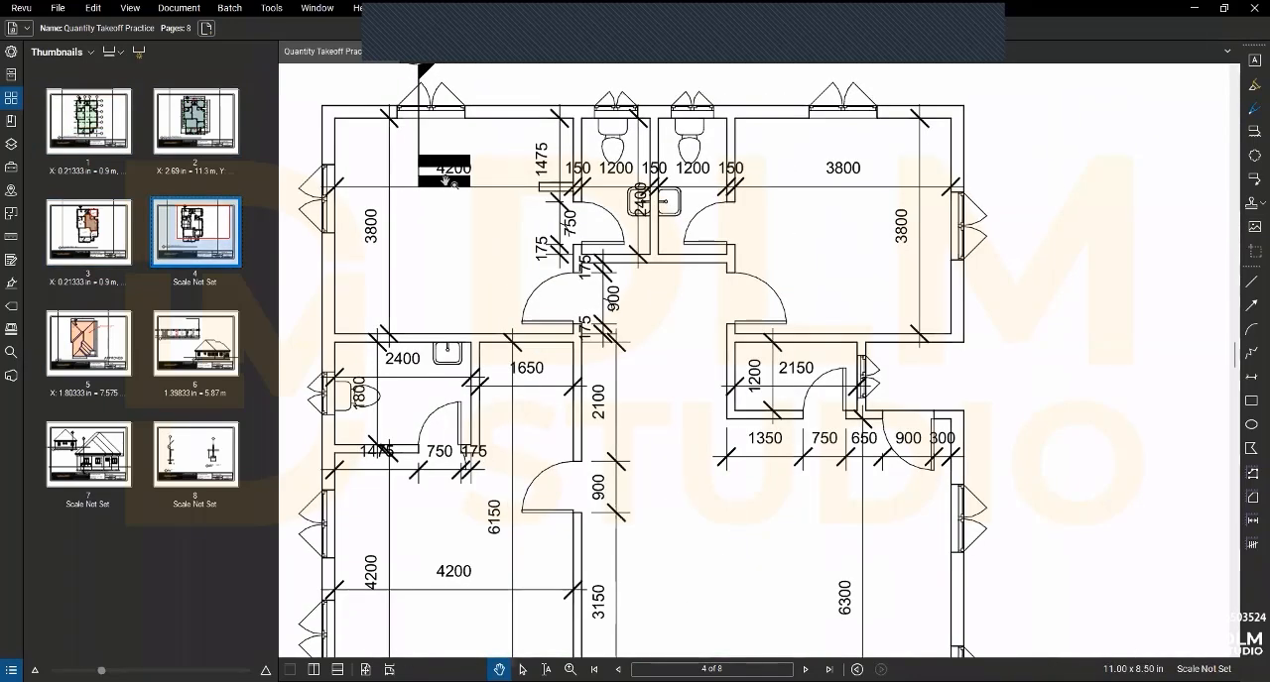
scroll(377, 220, up, 2)
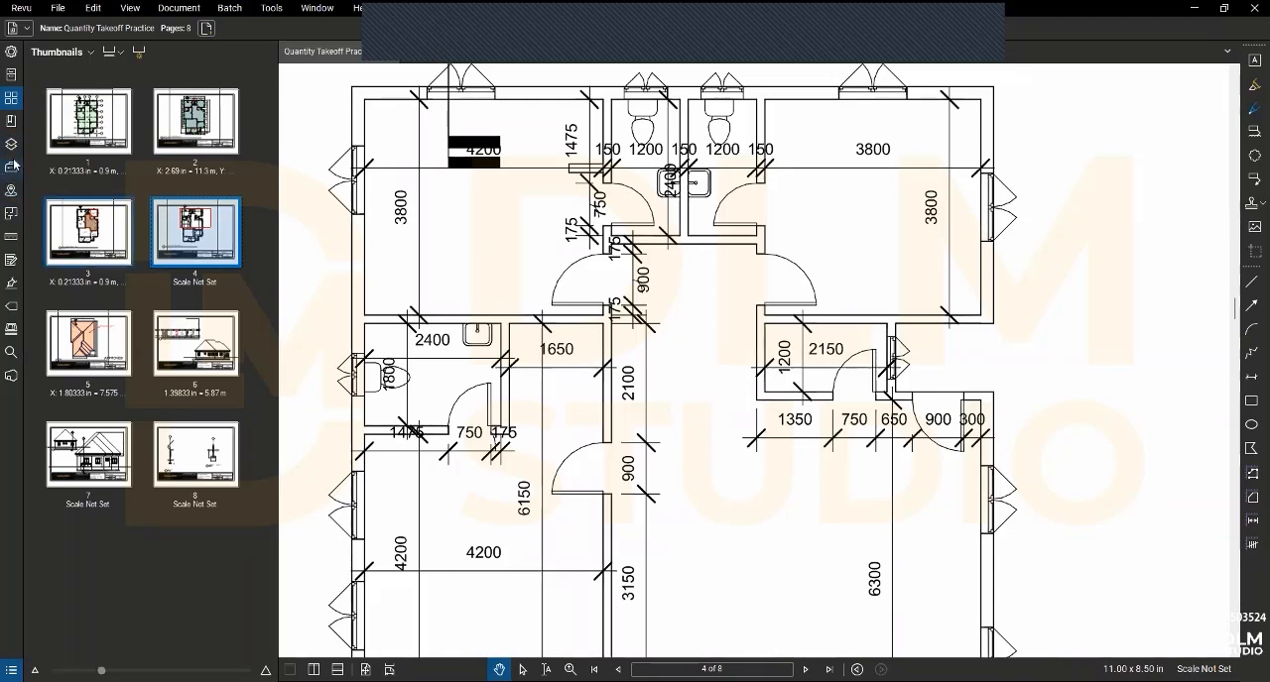
- Start calibrating the scale of page 4 between the two ends of the first room's vertical 3800 dimension
click(10, 239)
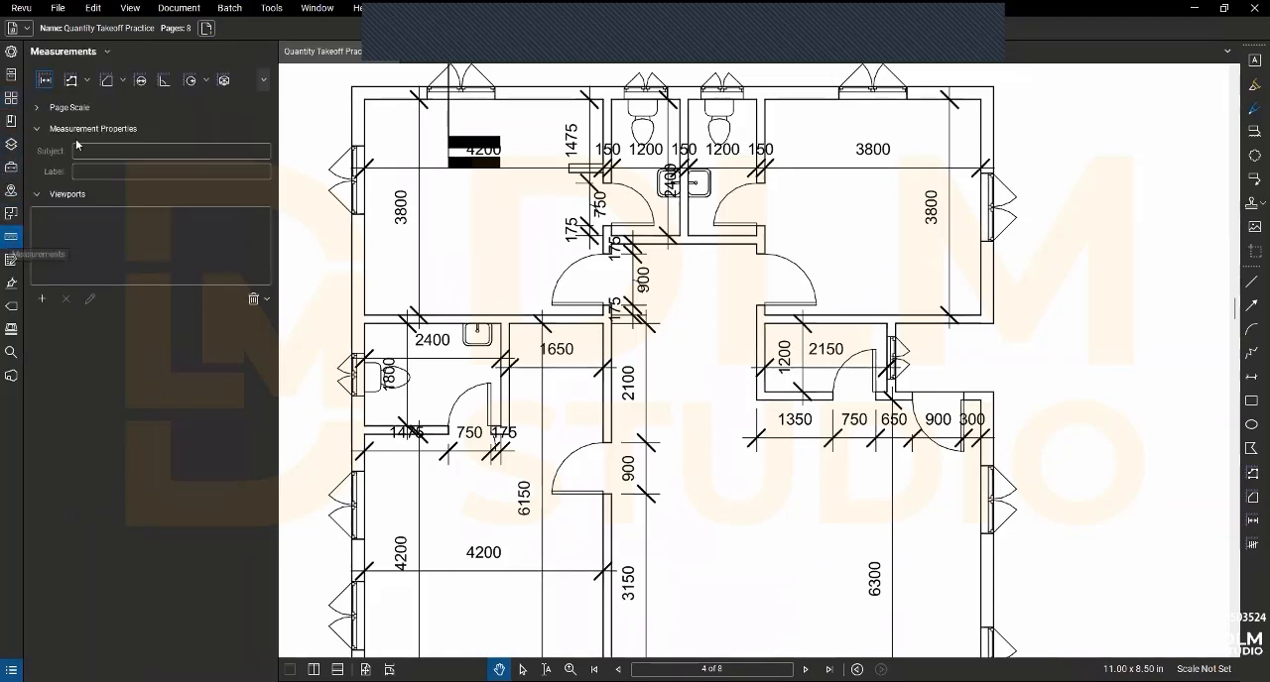
click(35, 108)
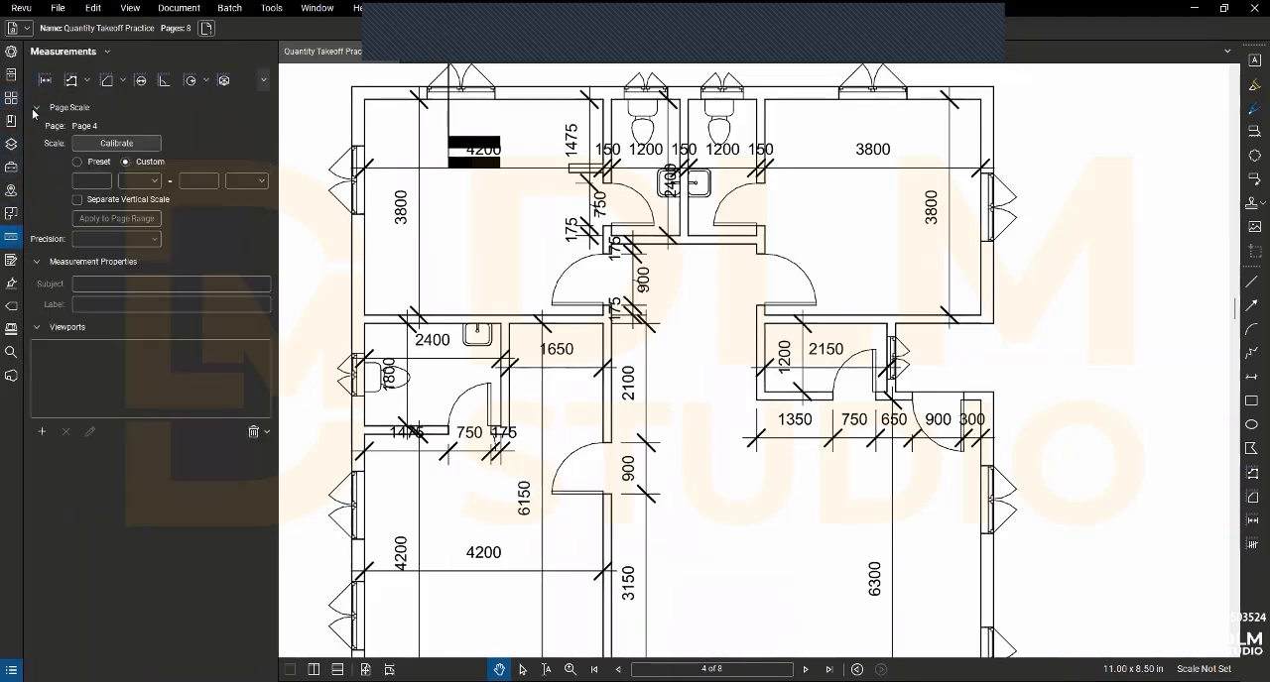
click(117, 145)
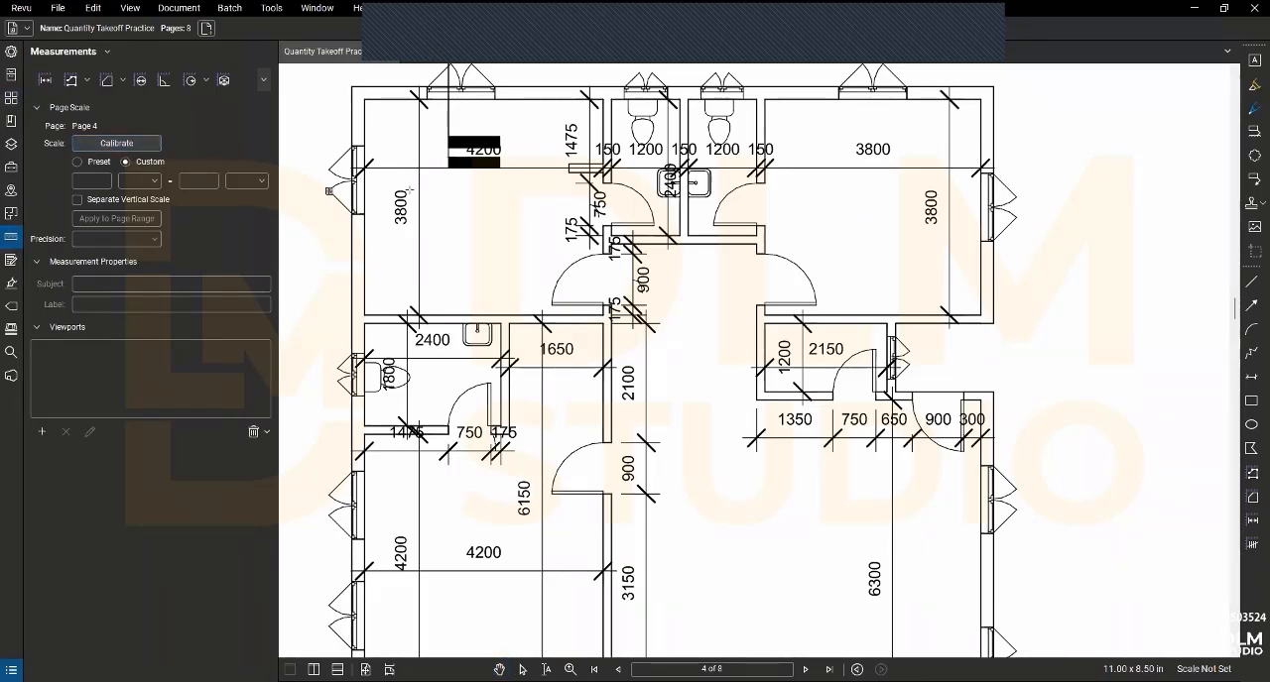
scroll(421, 103, up, 3)
click(419, 101)
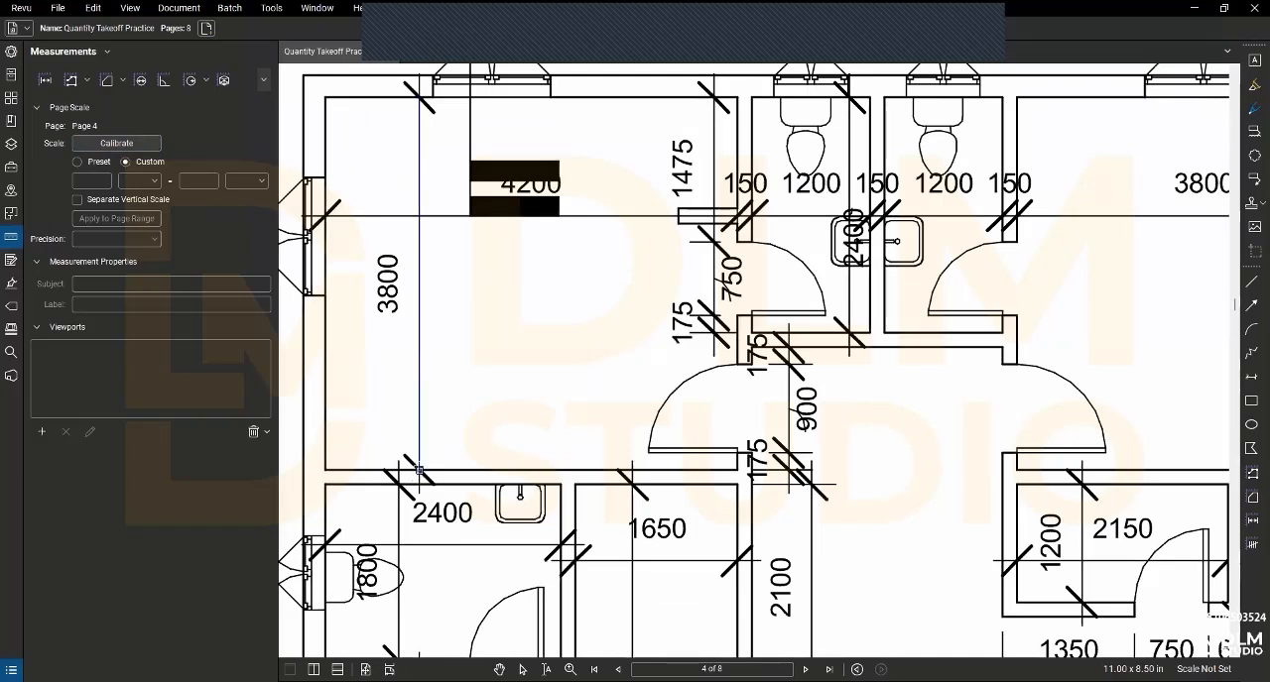
click(419, 470)
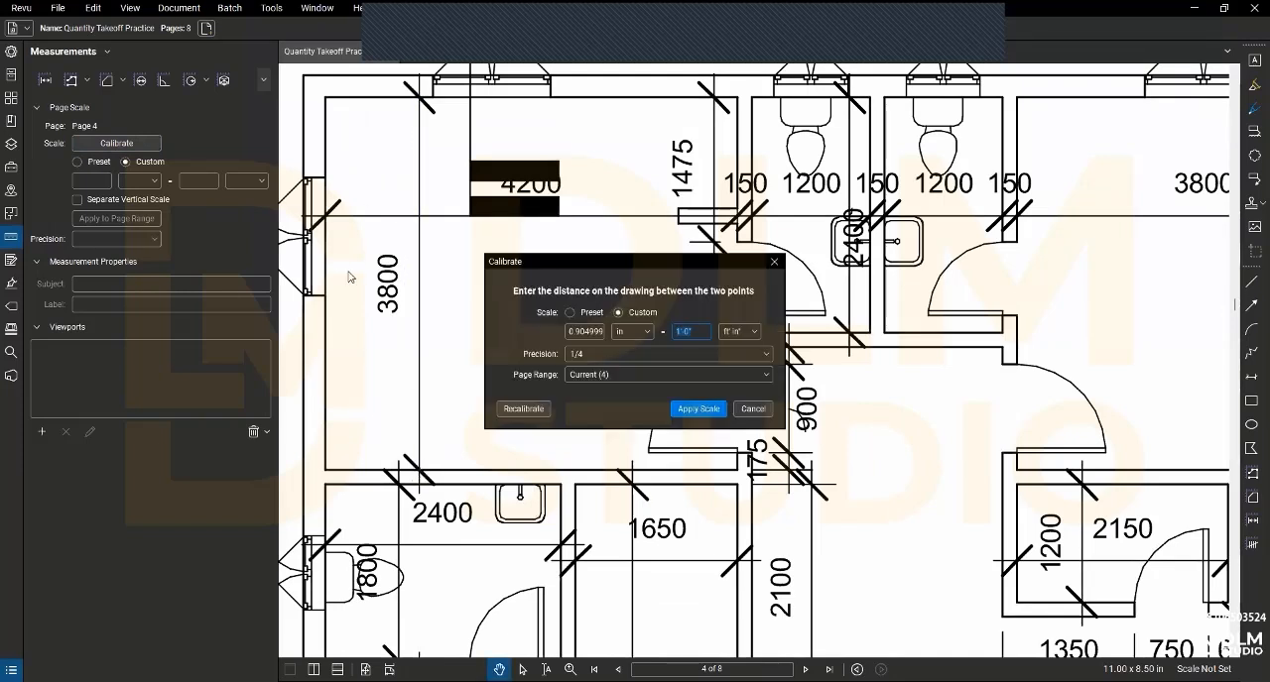
- Set the calibration distance to 3.8 m and apply the scale to the current page
click(736, 334)
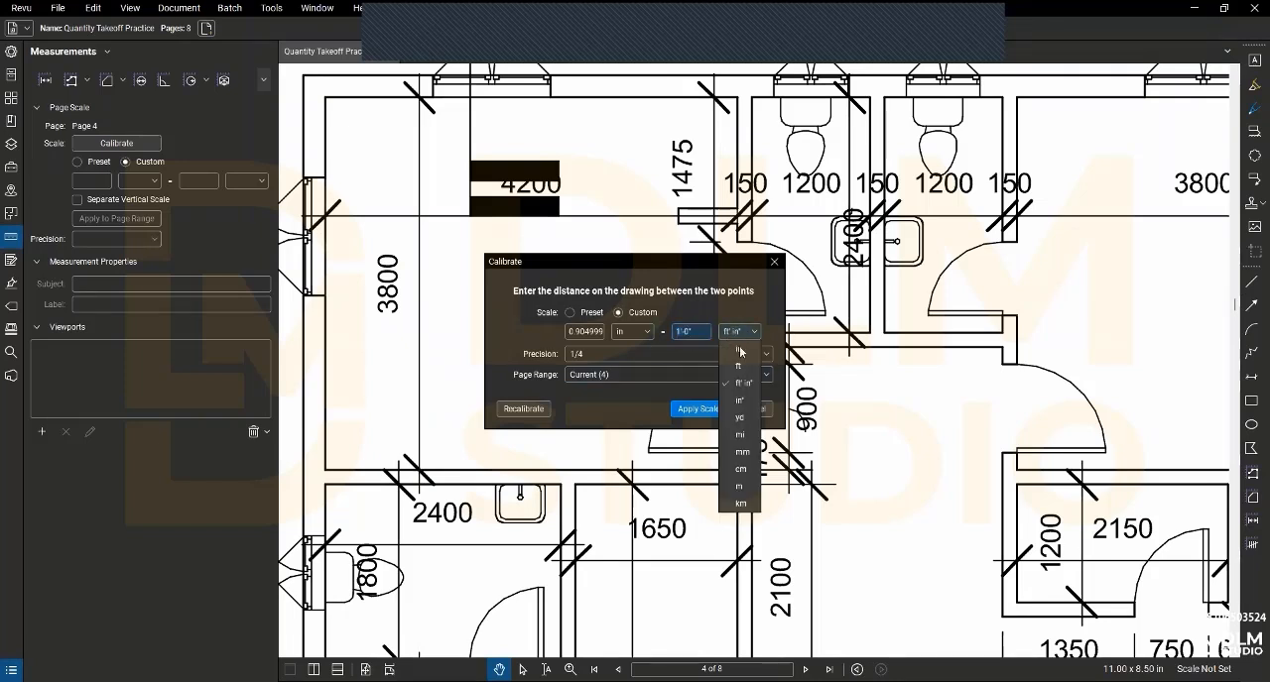
click(739, 486)
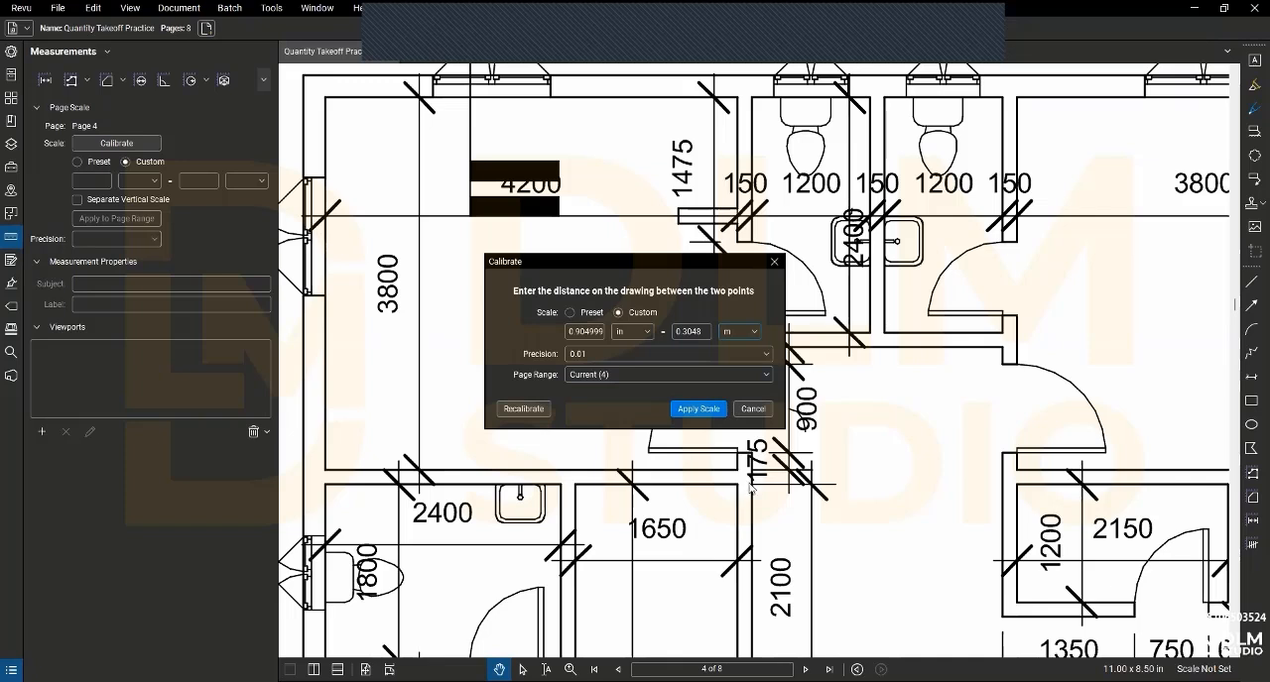
double_click(706, 333)
text(3.8)
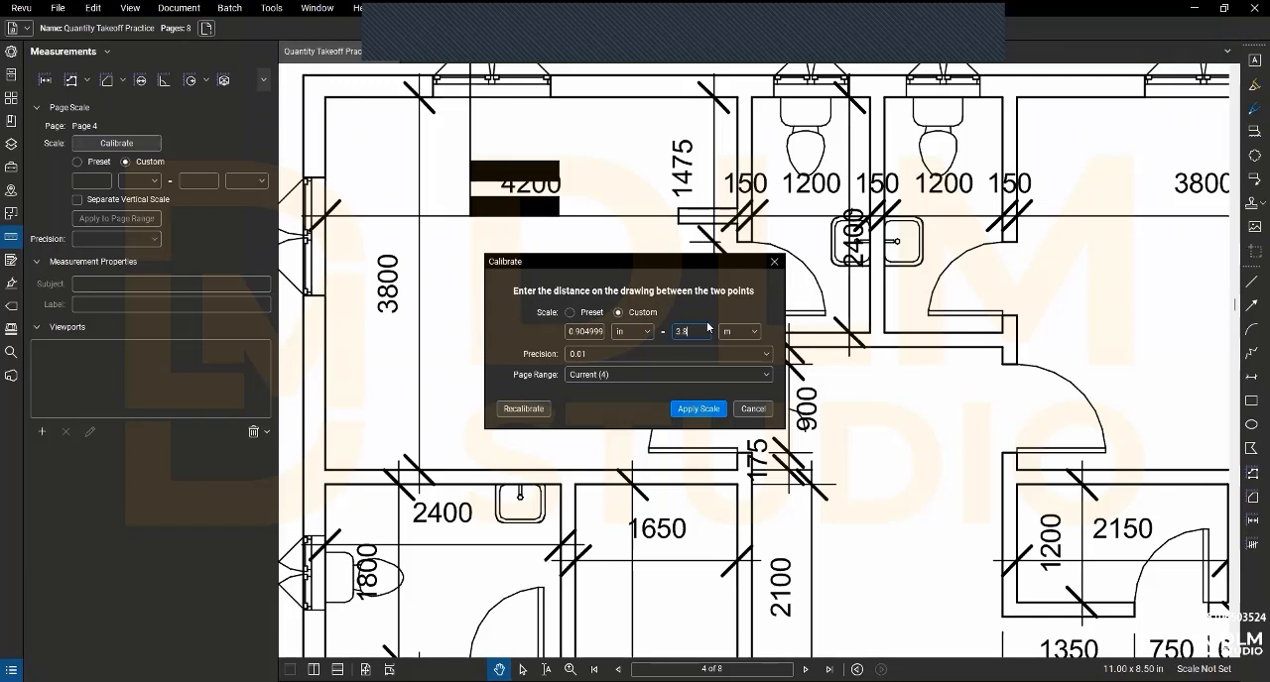
click(700, 409)
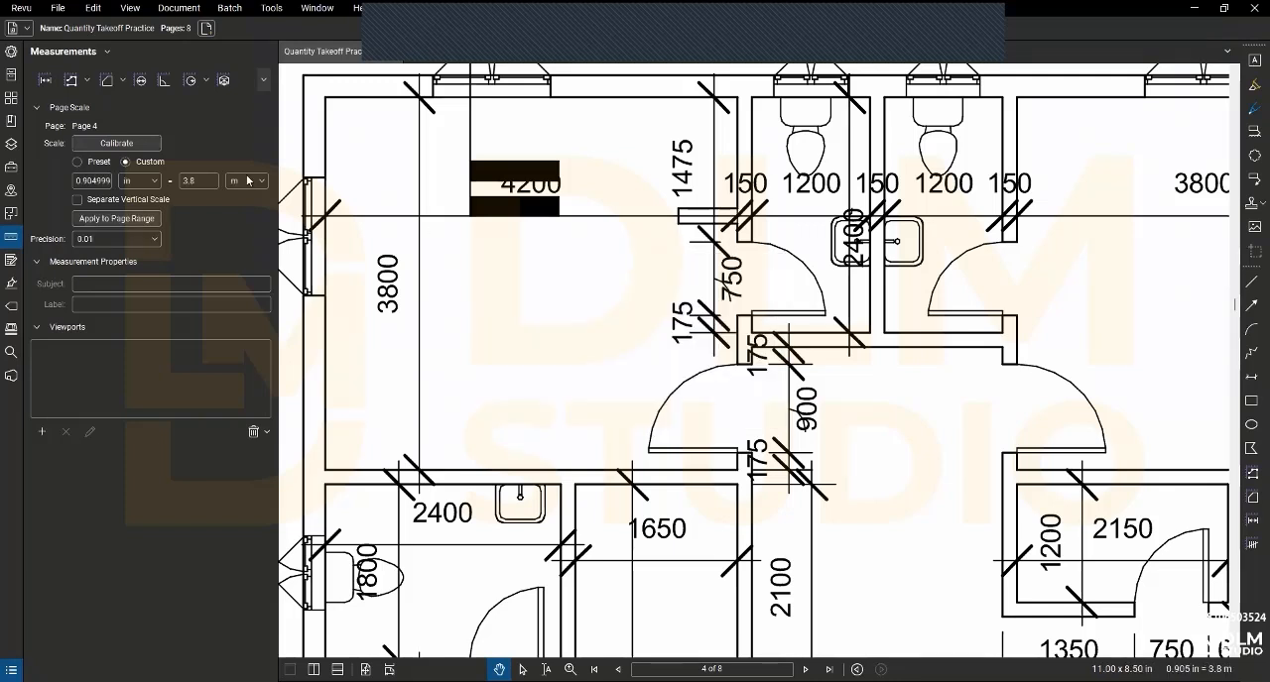
- Measure the first room's vertical 3800 wall on page 4 with a length measurement along its inner face
click(44, 80)
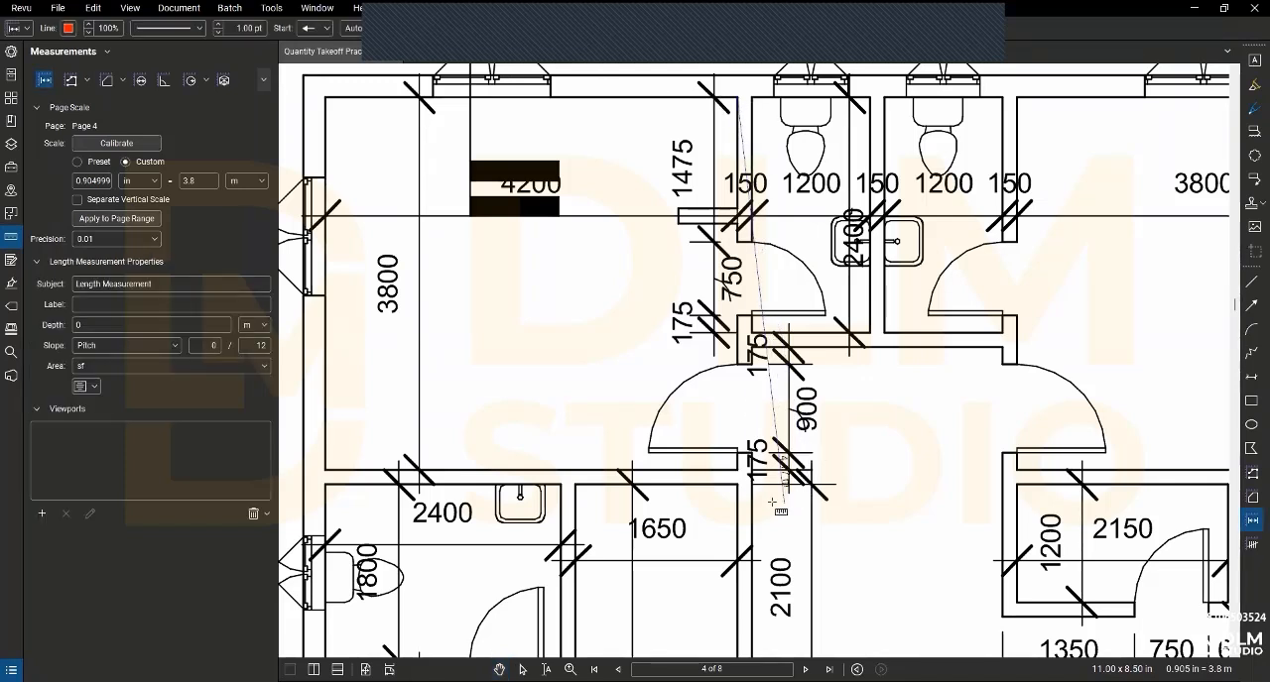
click(736, 470)
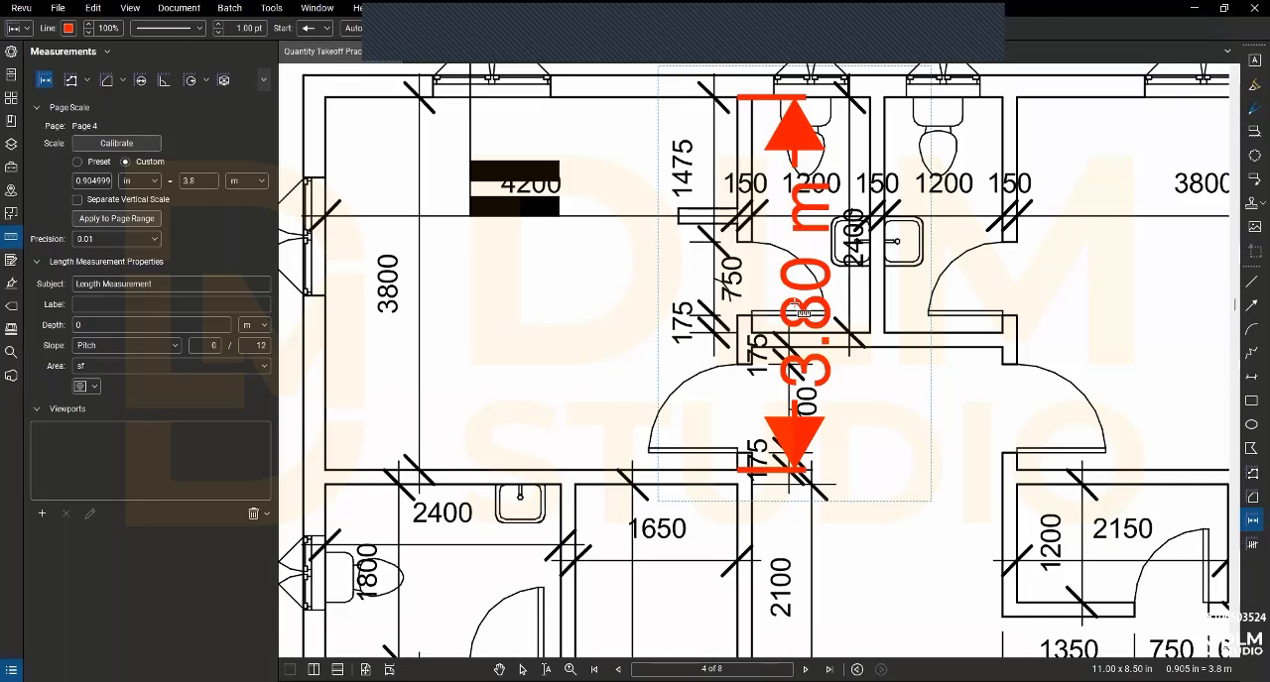
right_click(609, 294)
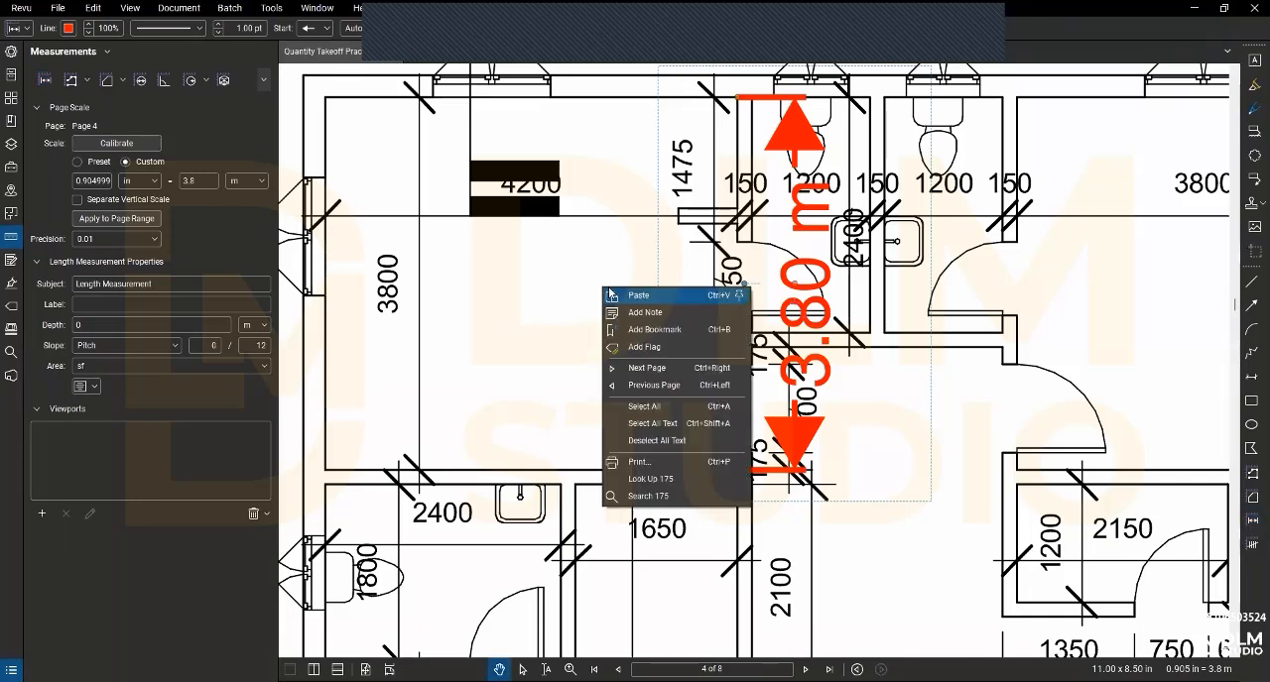
click(467, 198)
scroll(461, 223, down, 3)
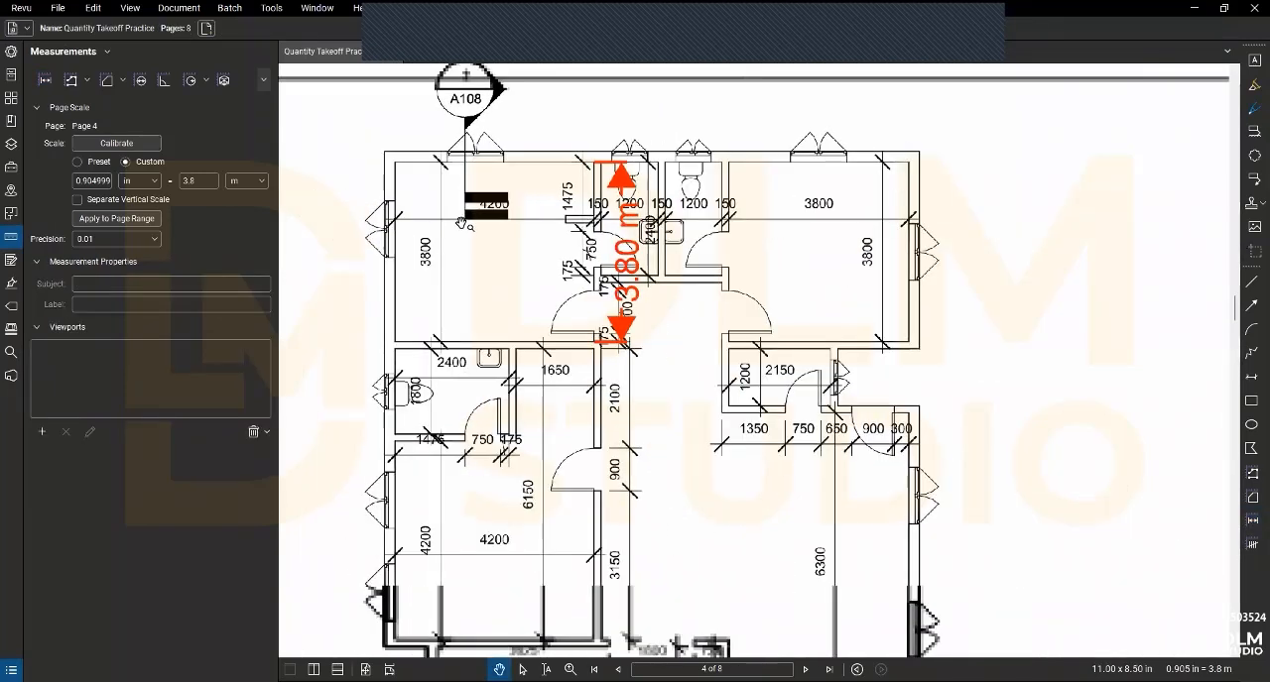
scroll(461, 224, up, 1)
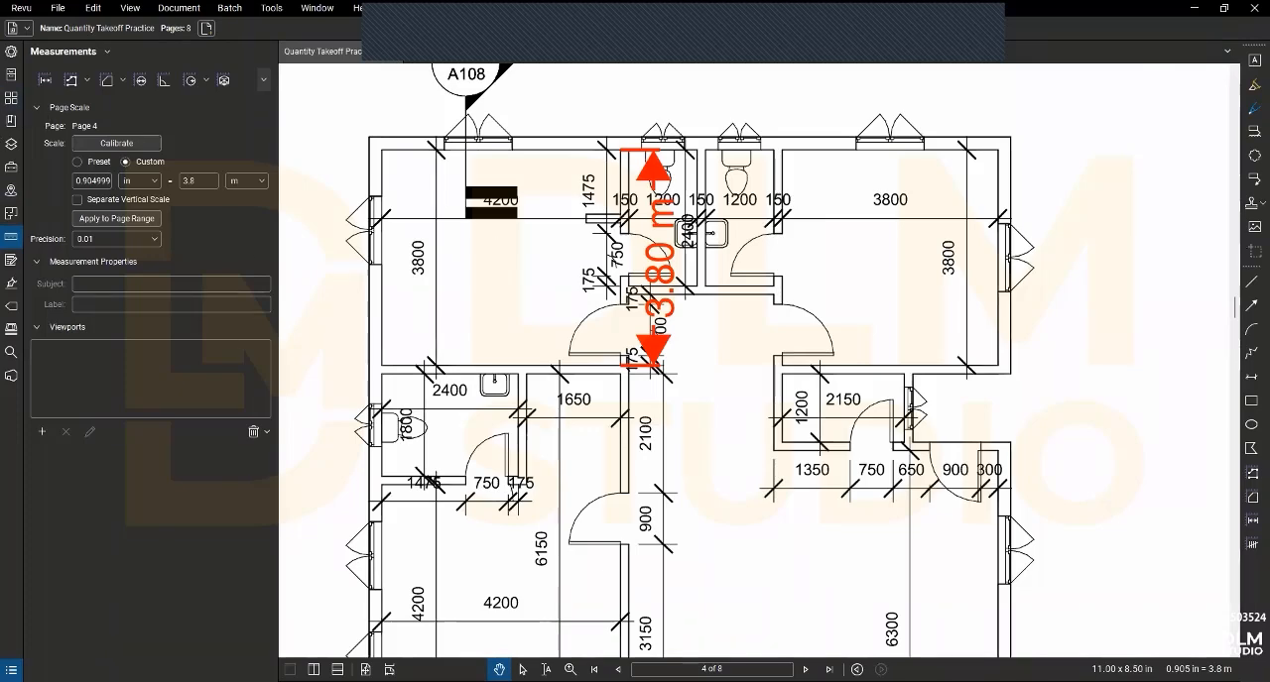
- Show the Markups List and look through its grouped takeoff subjects for the building area measurements
click(11, 670)
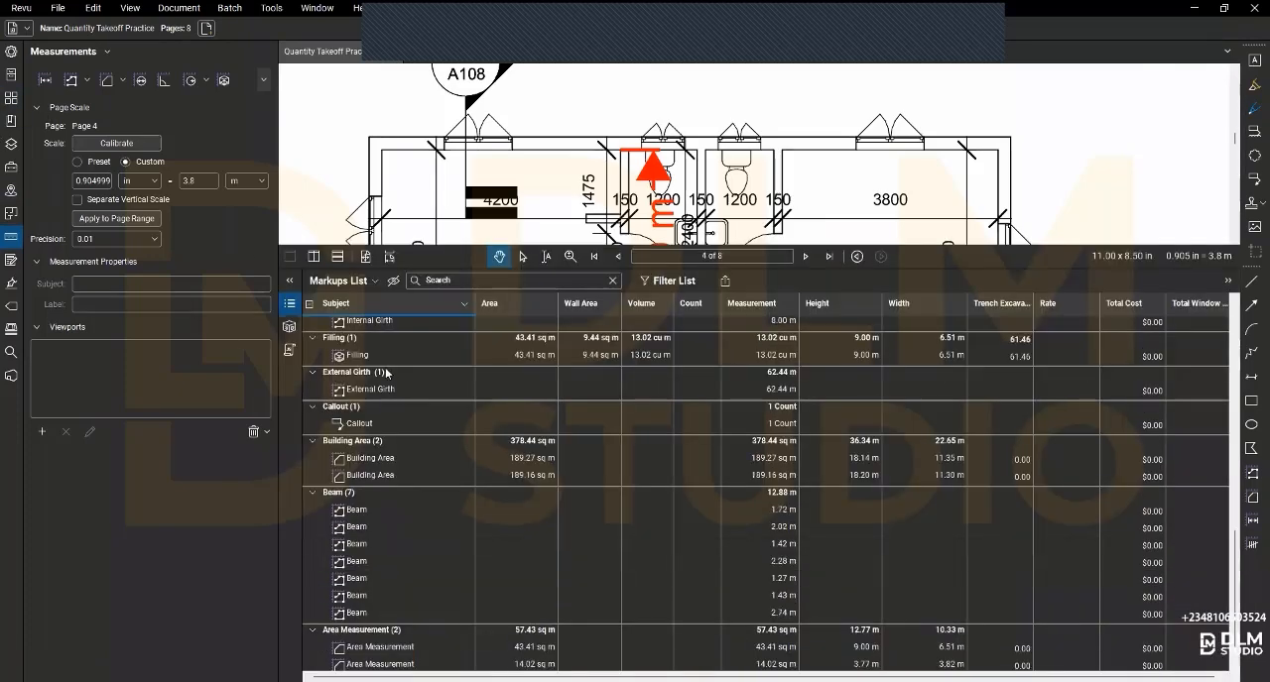
scroll(383, 371, down, 5)
scroll(382, 379, up, 10)
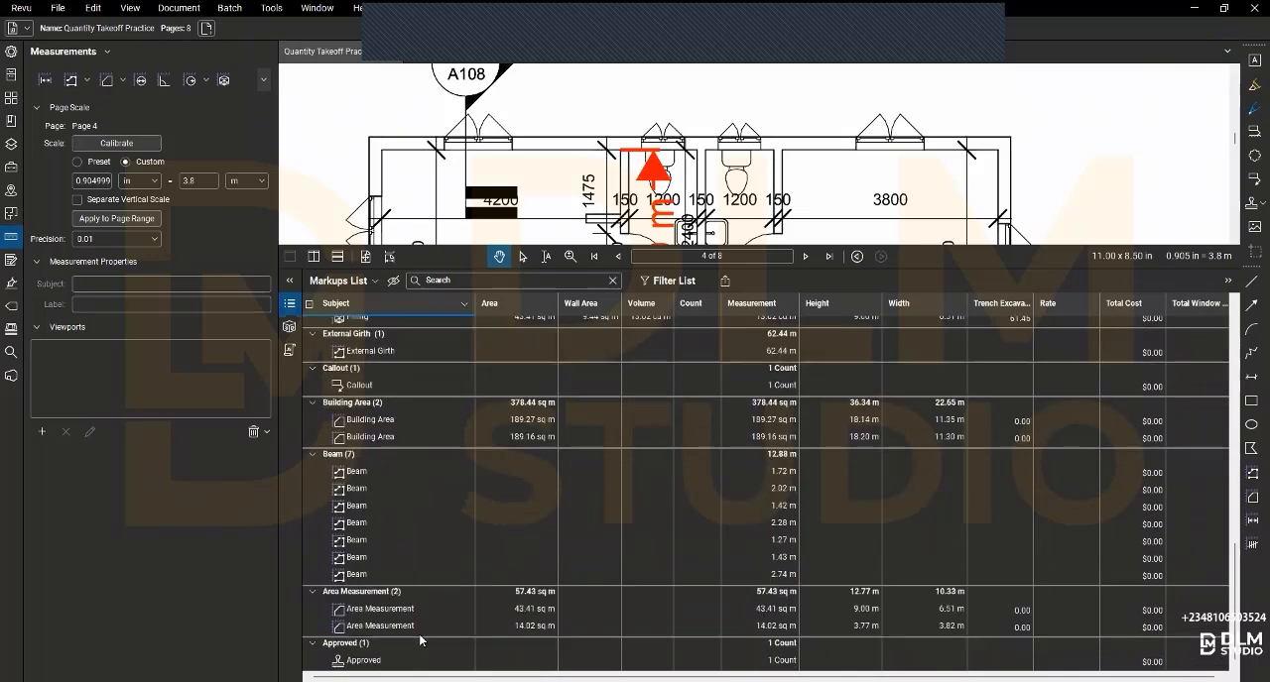
scroll(394, 544, down, 10)
scroll(377, 537, up, 5)
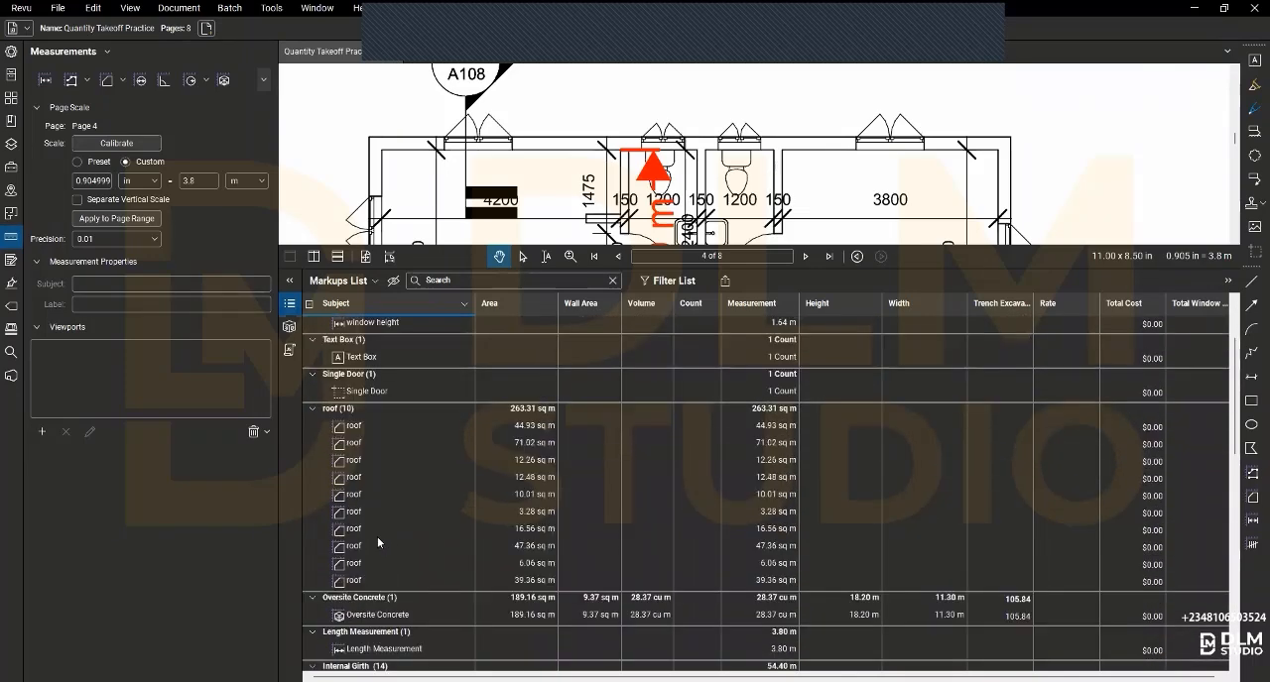
scroll(365, 525, down, 3)
scroll(366, 533, up, 3)
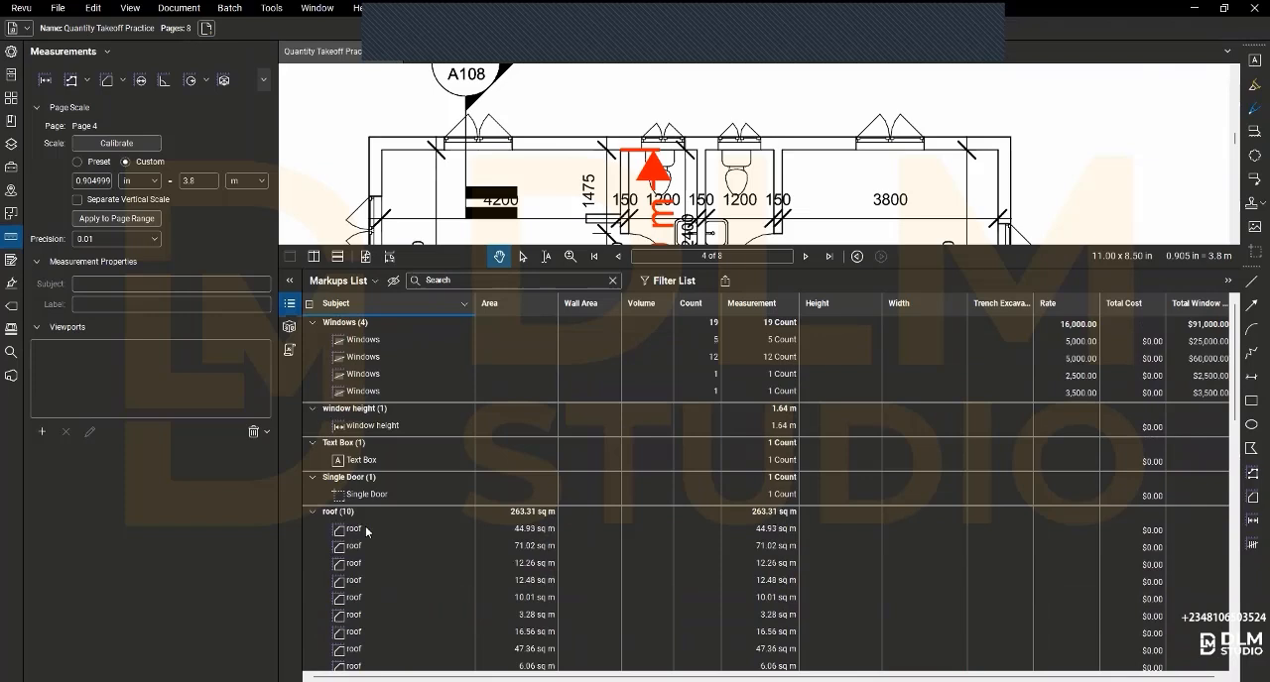
scroll(366, 533, down, 5)
scroll(366, 532, down, 4)
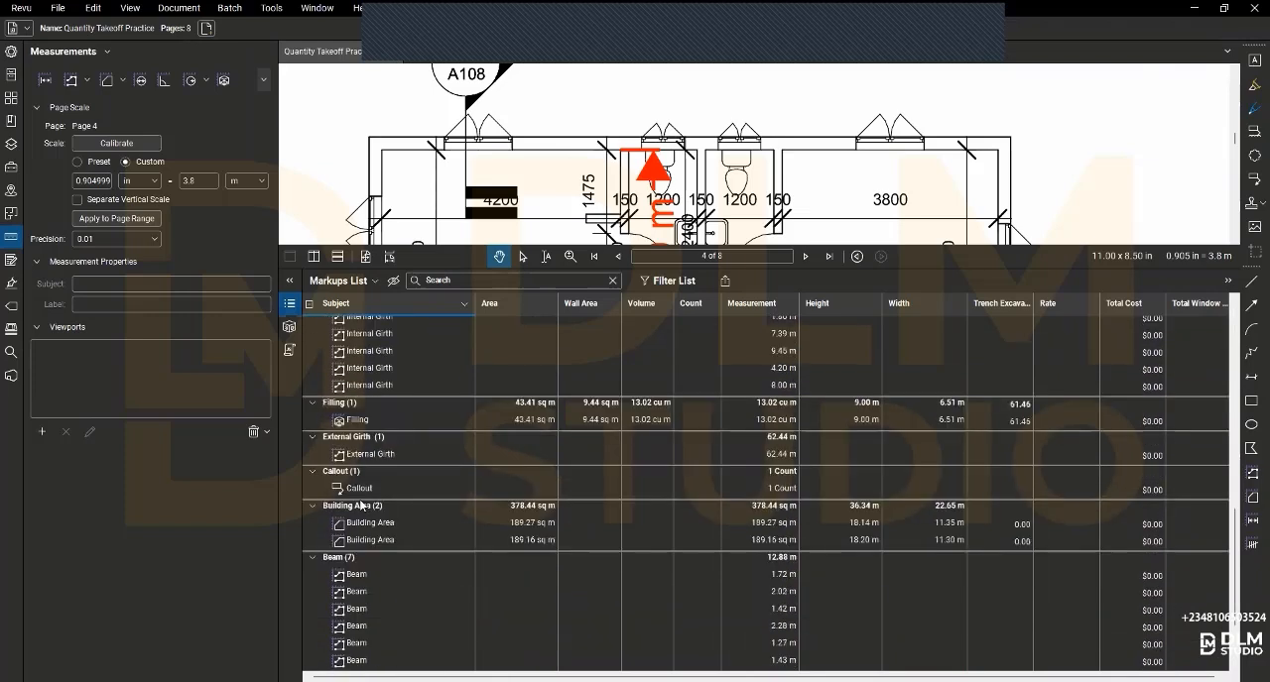
- Locate the first Building Area markup on page 1 from the Markups List and hide the list
click(349, 522)
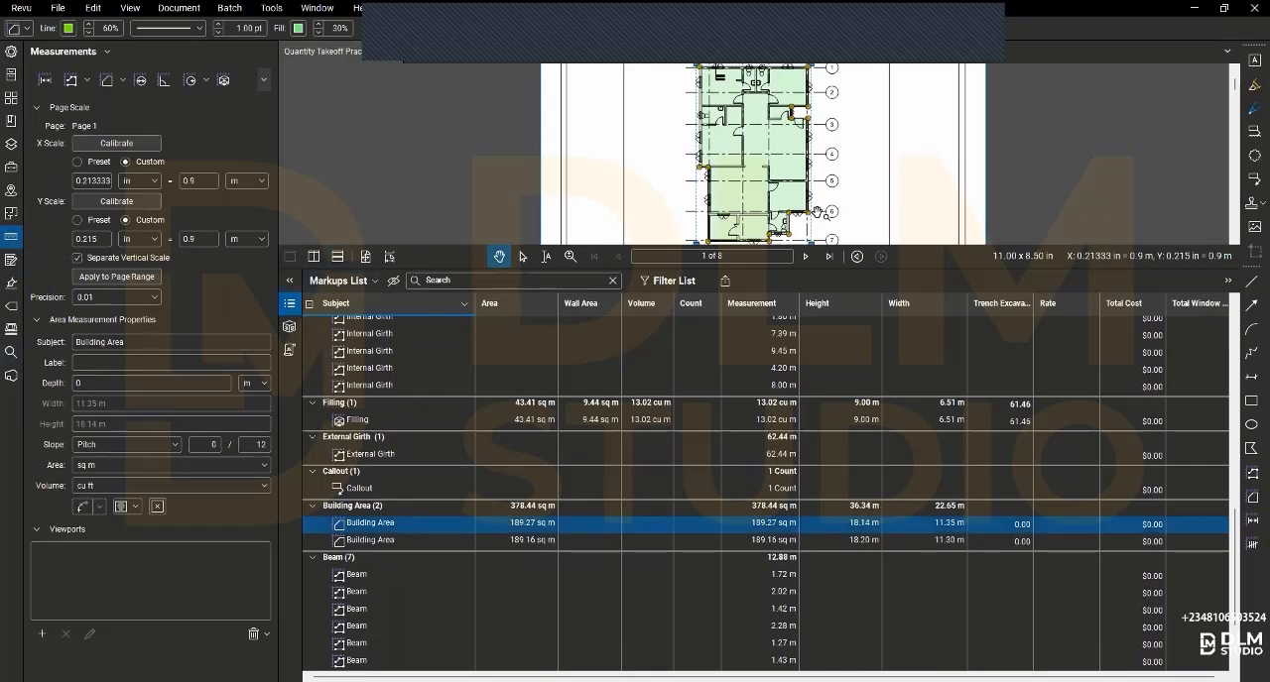
key(alt+l)
scroll(816, 212, up, 5)
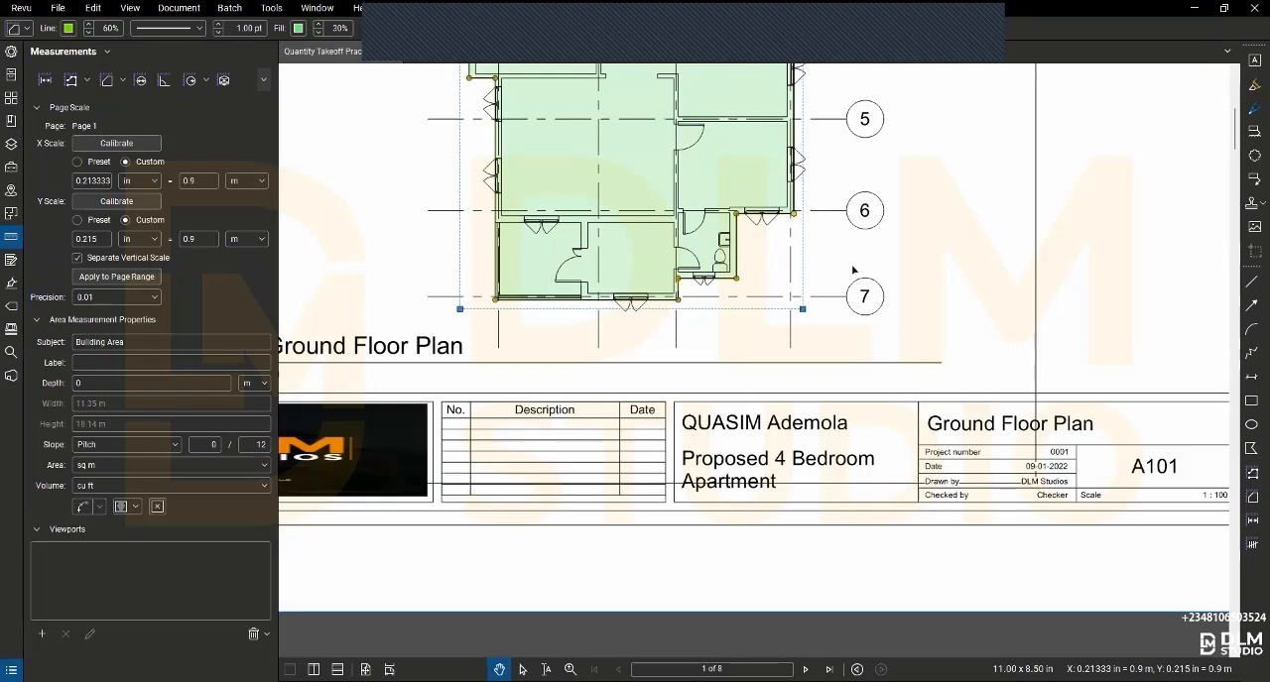
- Pull the Building Area outline's two corner points near grid line 6 outward toward the grid 7 bubble
drag(794, 213, 873, 284)
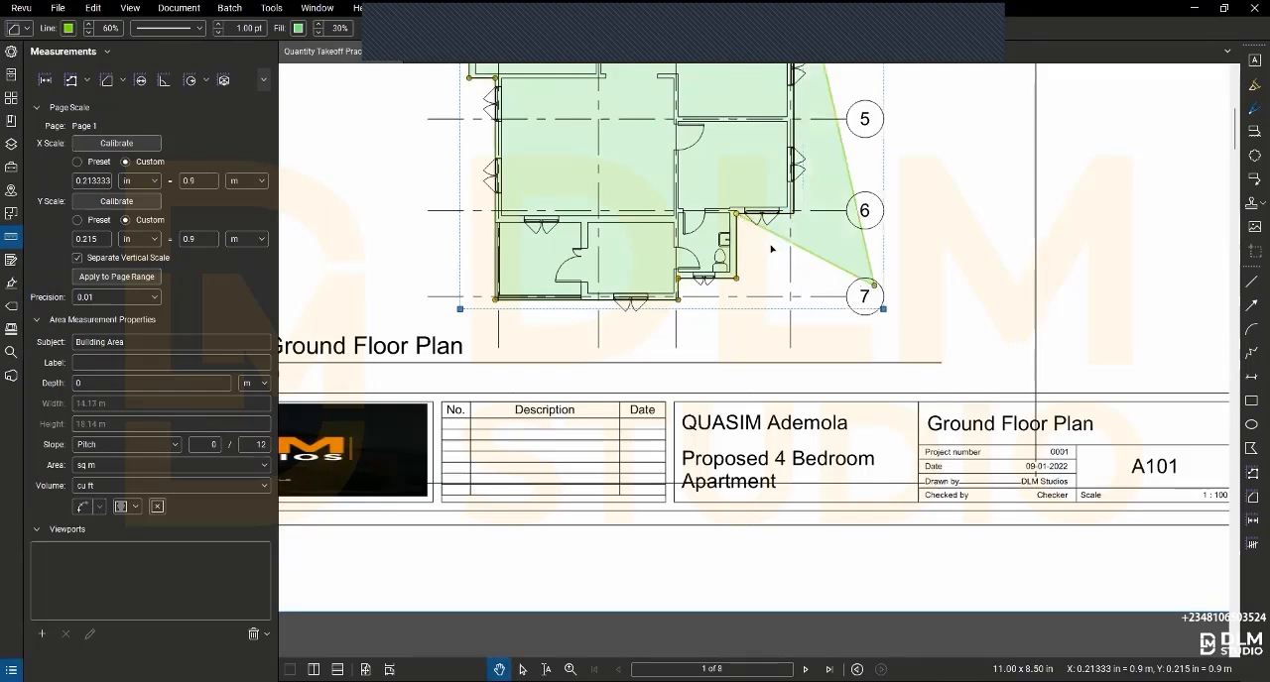
drag(736, 213, 833, 316)
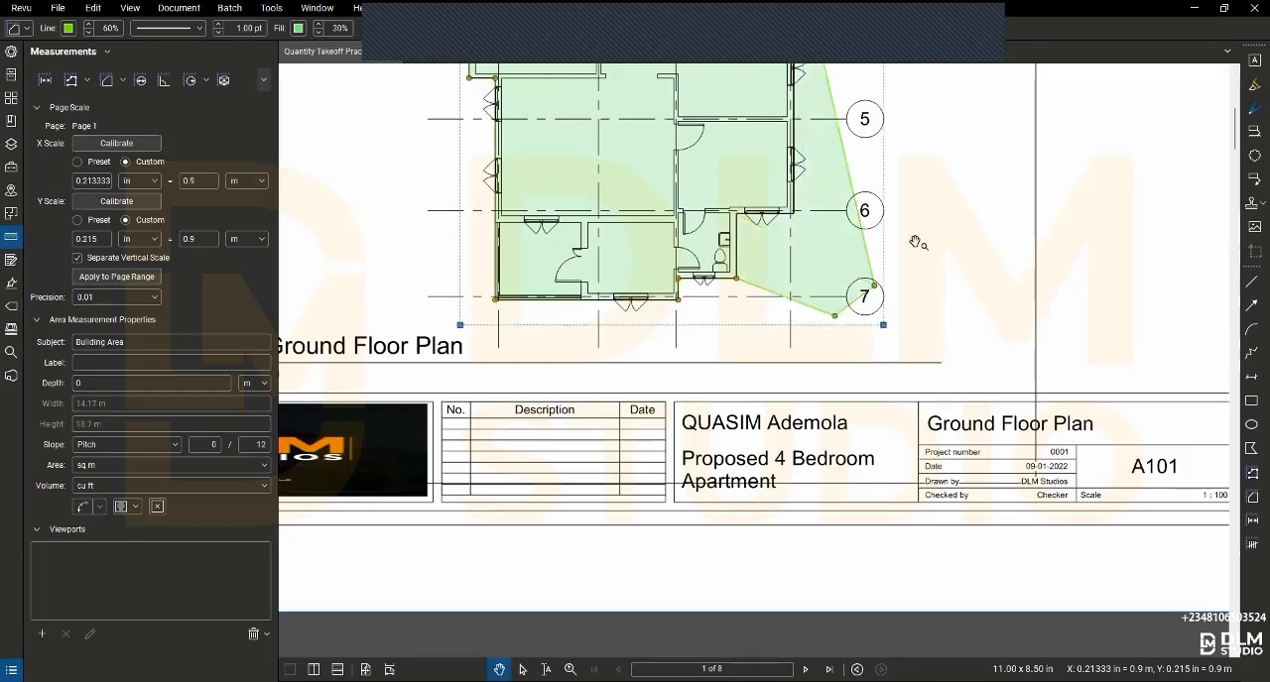
scroll(878, 284, up, 1)
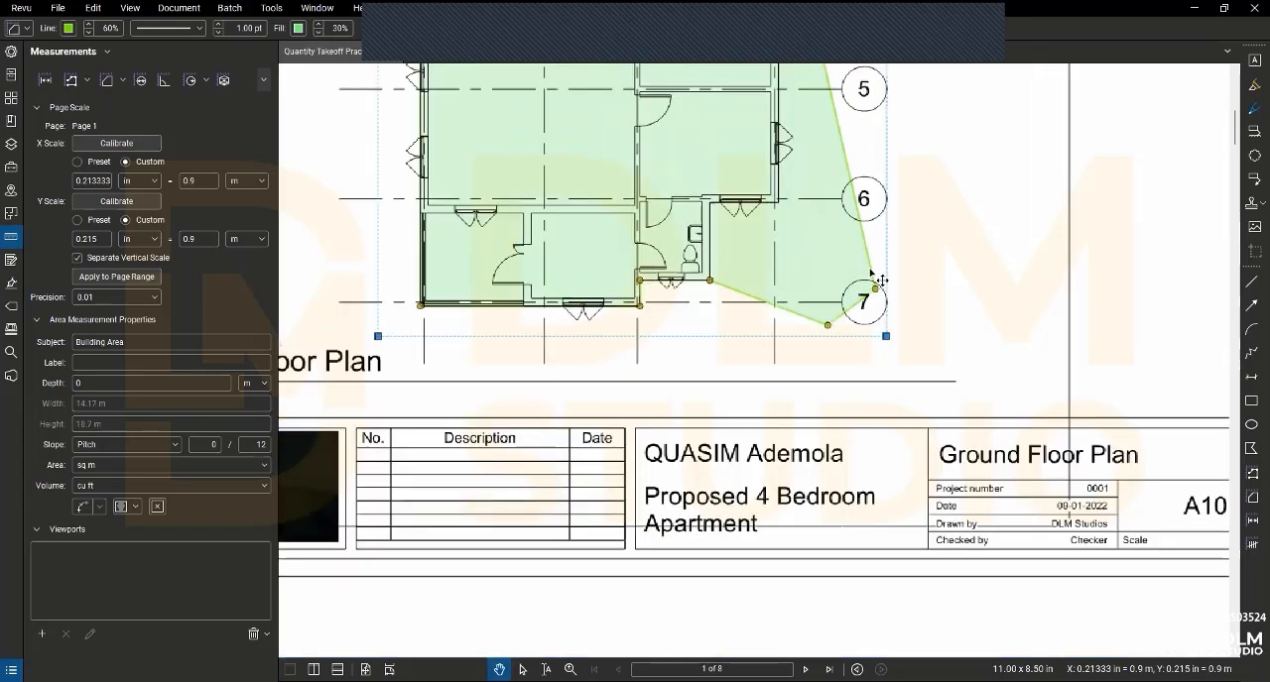
scroll(881, 280, up, 4)
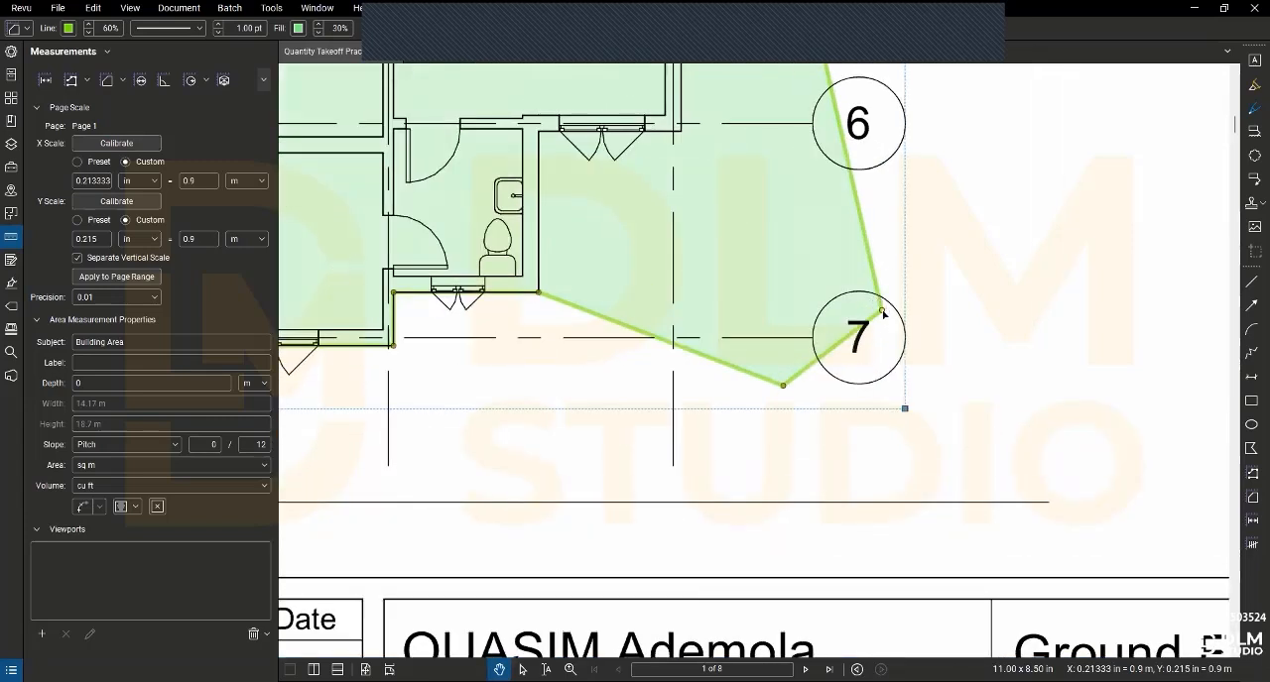
- Move the two displaced Building Area corner points back onto the exterior wall corners at grid line 6
drag(736, 210, 682, 134)
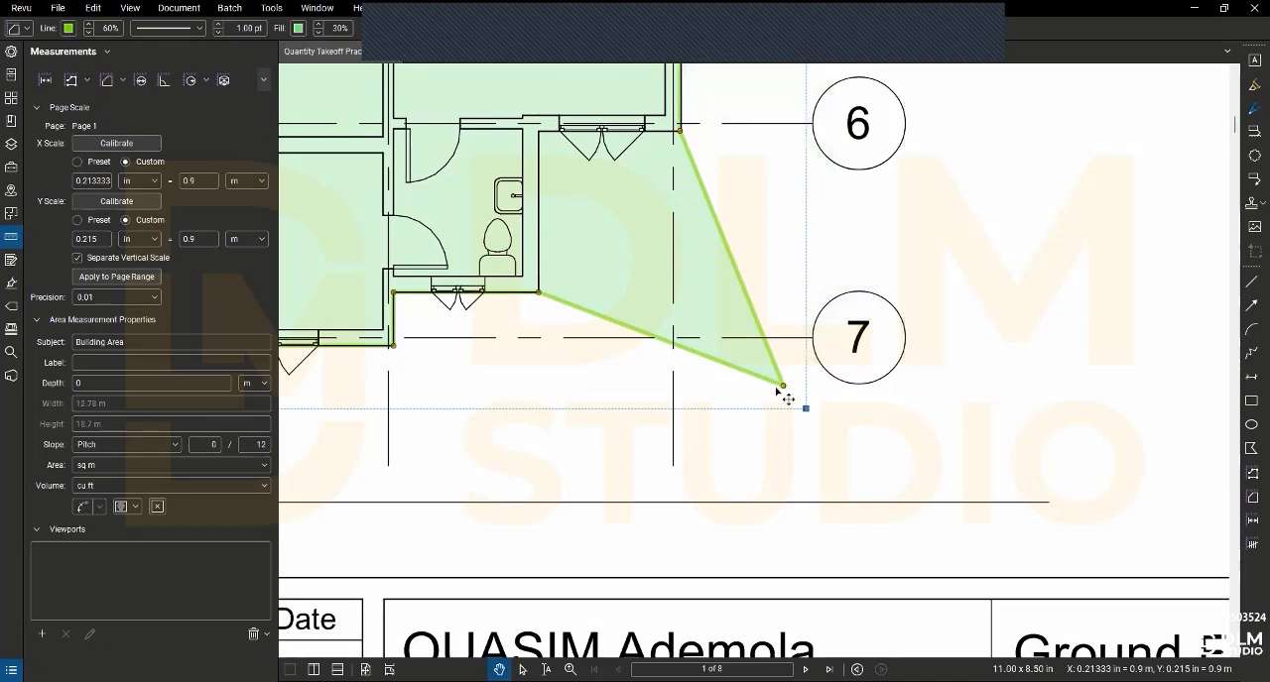
drag(782, 387, 585, 167)
drag(540, 132, 539, 132)
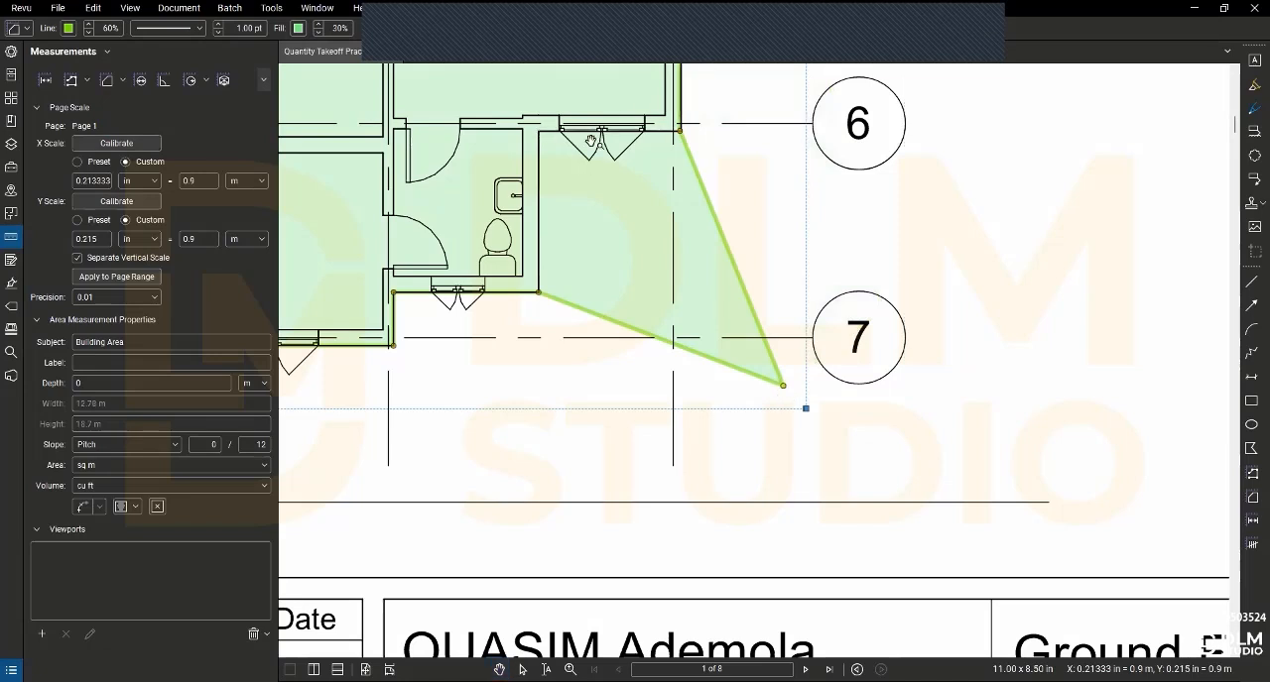
scroll(653, 169, down, 3)
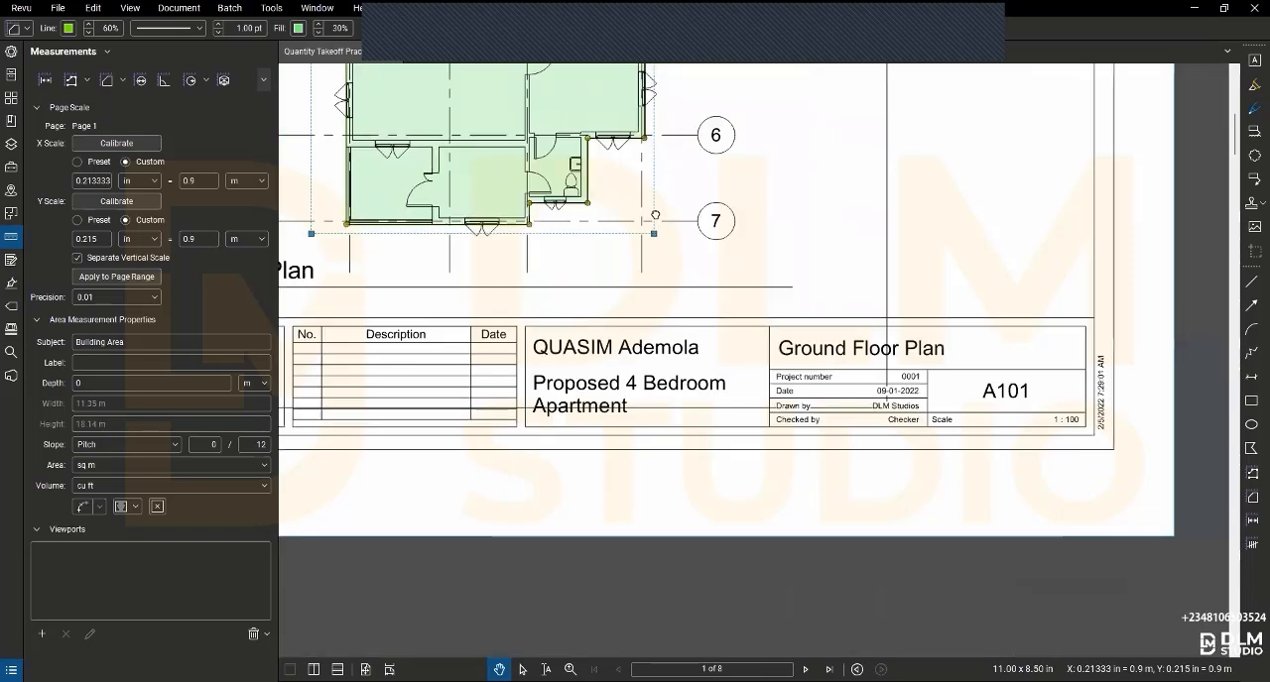
scroll(660, 194, down, 1)
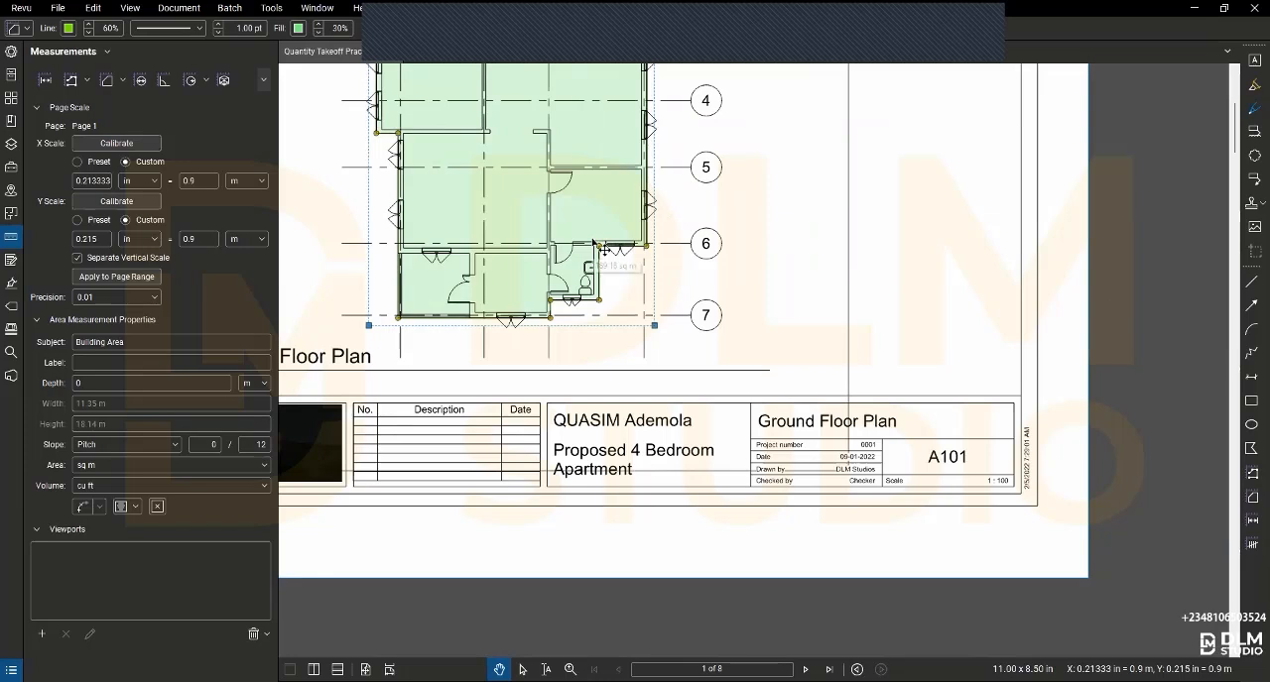
- Examine how the Building Area outline's corner points sit on the exterior wall corners between grid lines 3 and 7
mouse_move(593, 241)
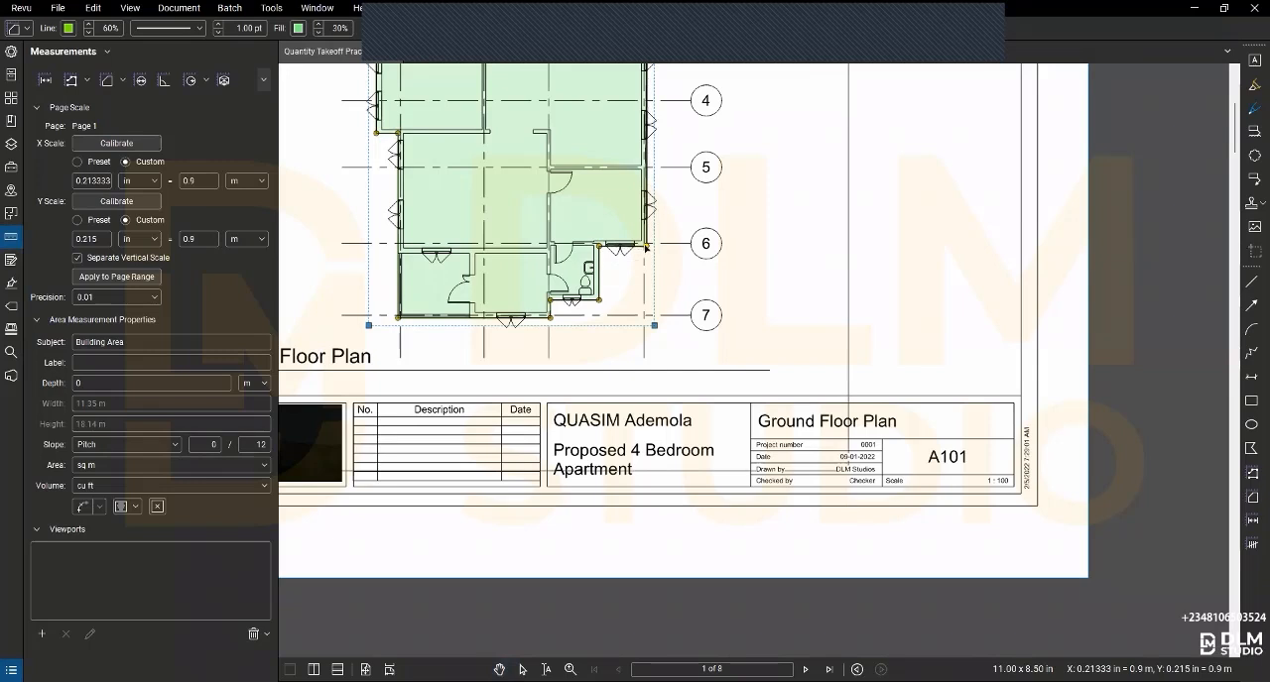
scroll(646, 249, up, 3)
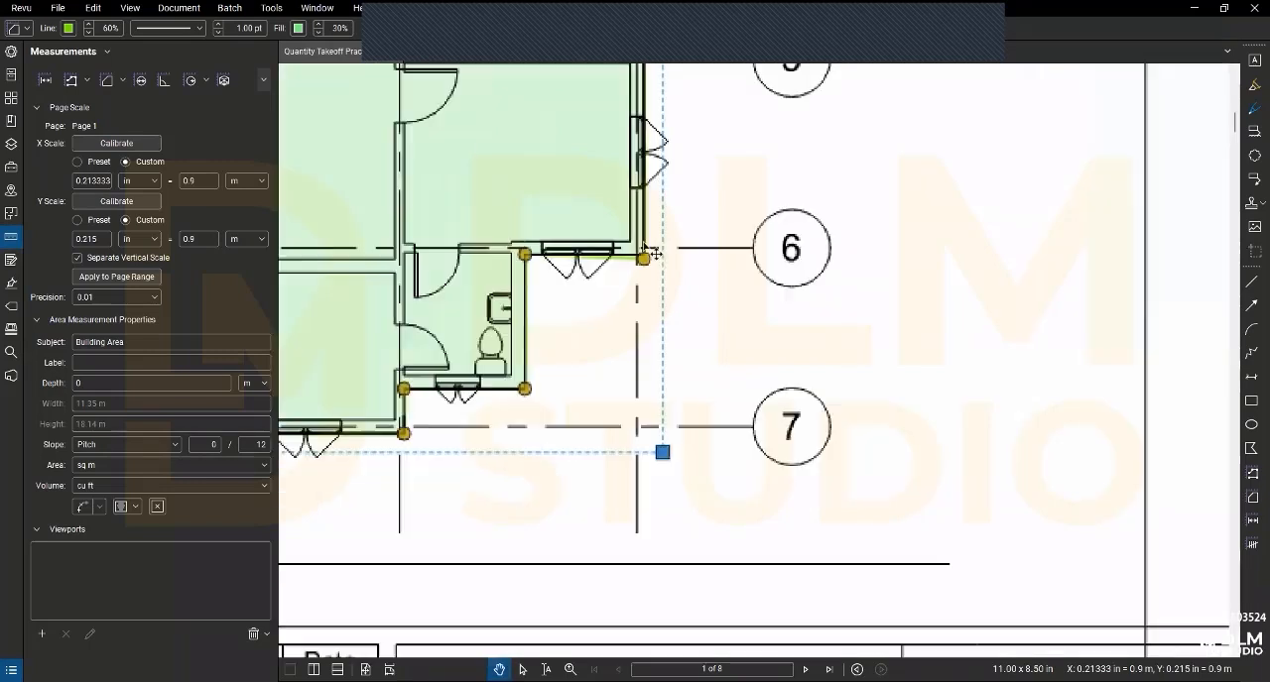
scroll(654, 254, up, 1)
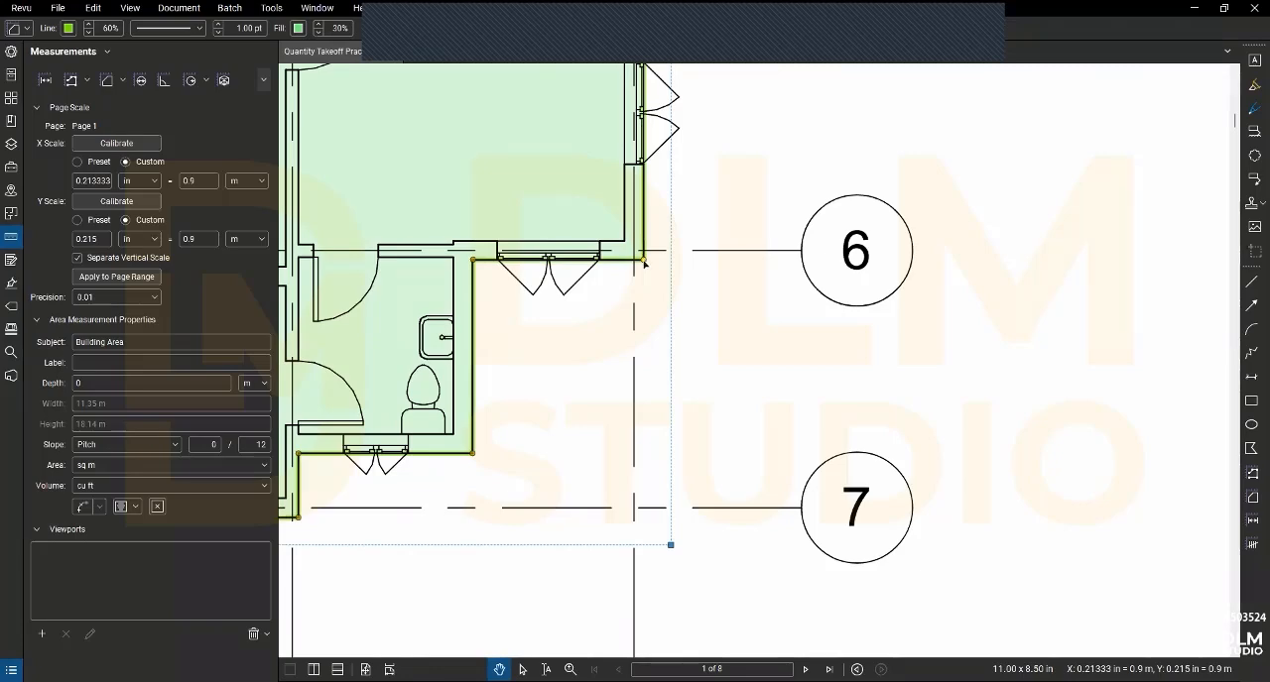
scroll(645, 264, down, 3)
scroll(545, 315, up, 3)
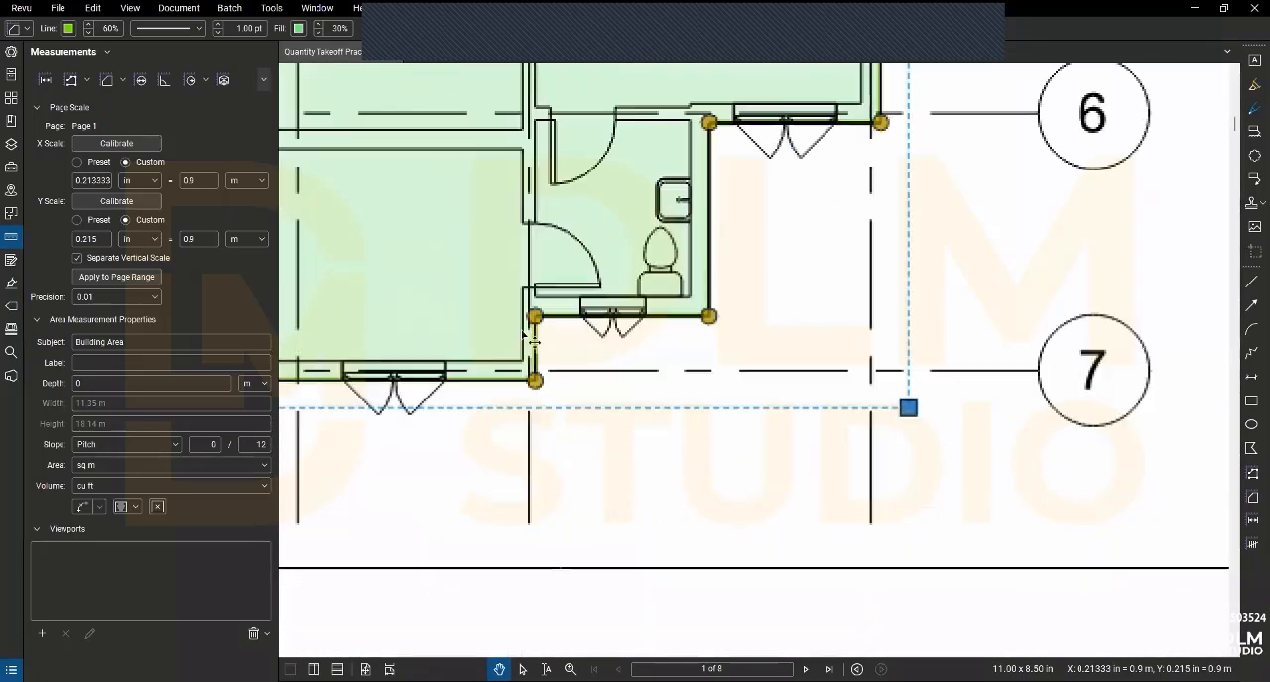
scroll(545, 337, down, 2)
drag(505, 396, 591, 633)
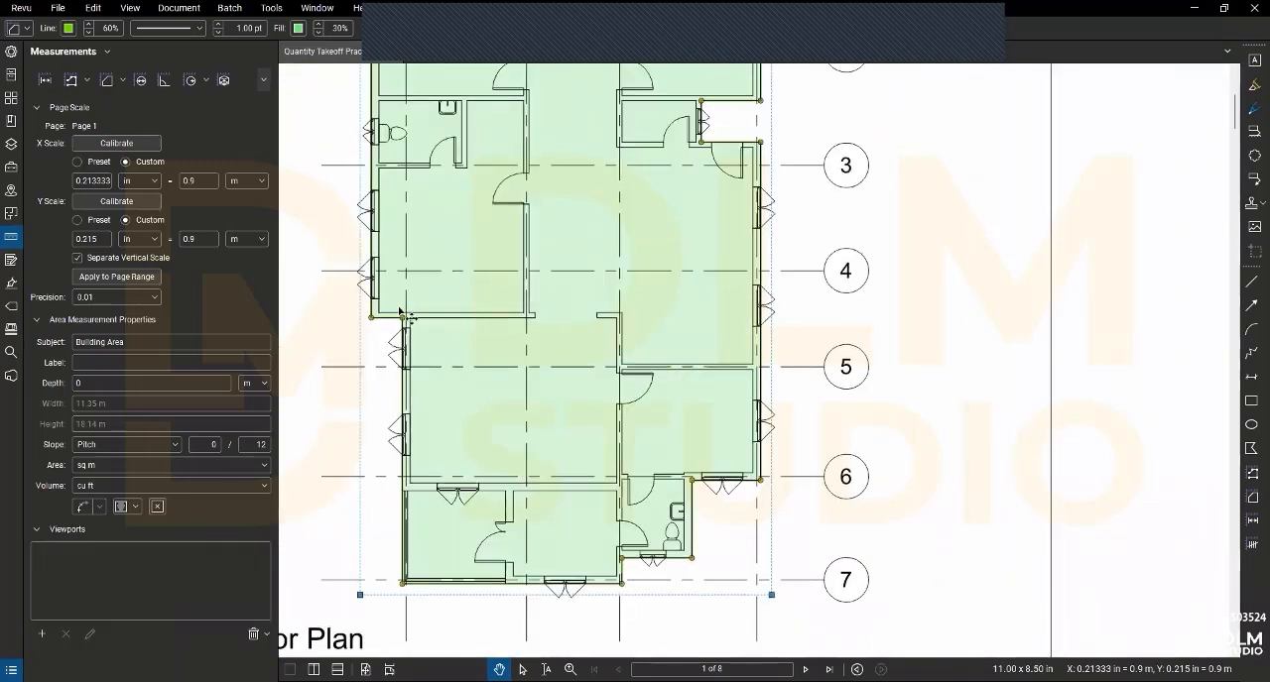